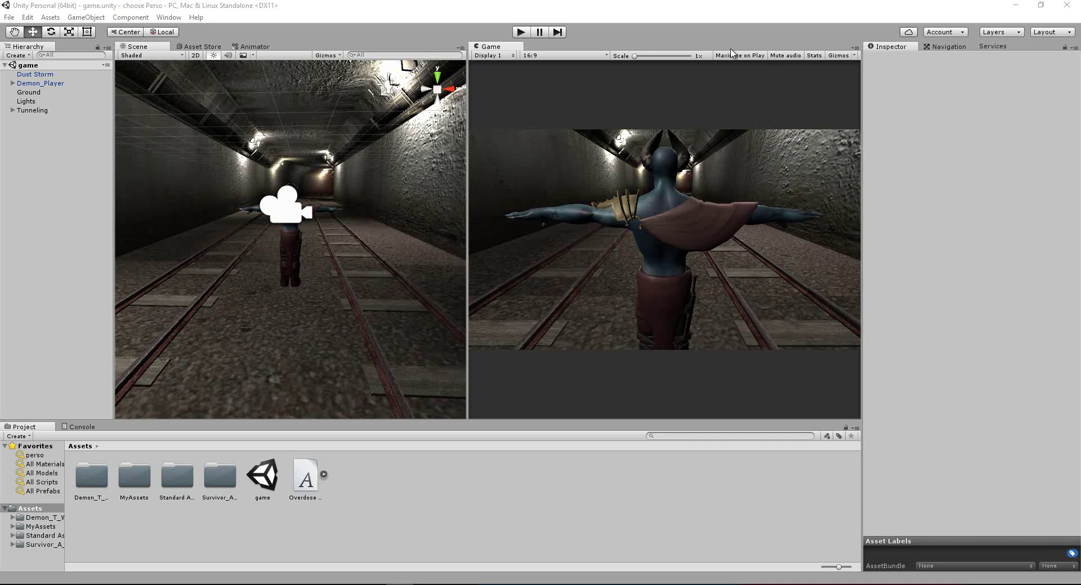
left_click(521, 34)
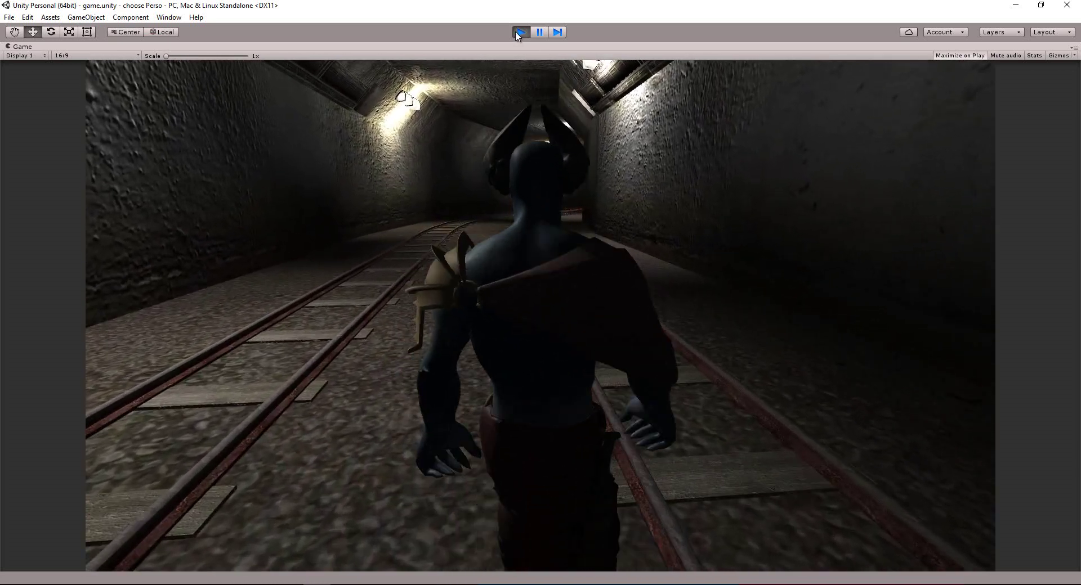
left_click(518, 32)
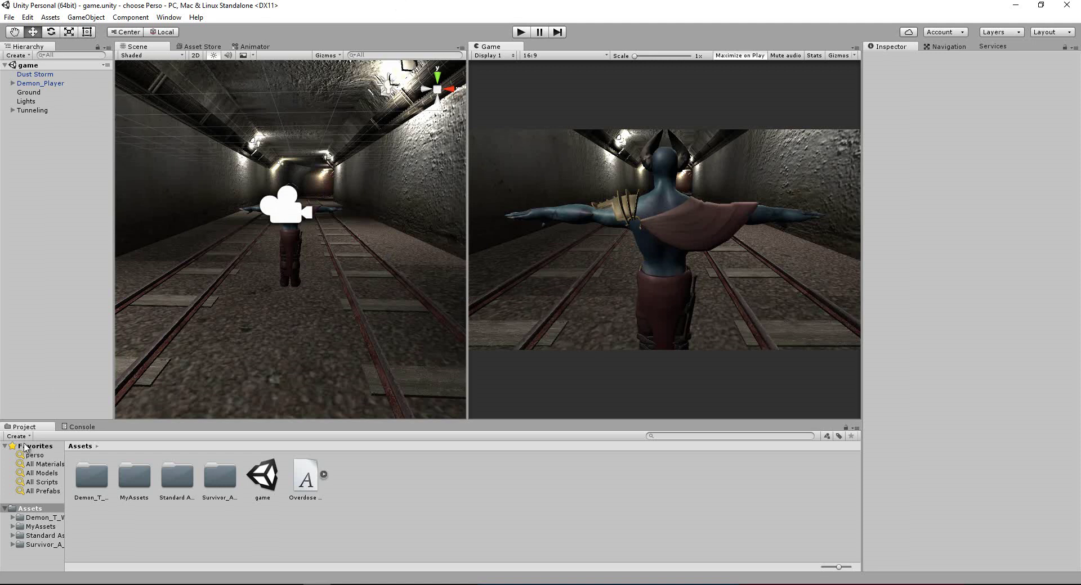
left_click(42, 518)
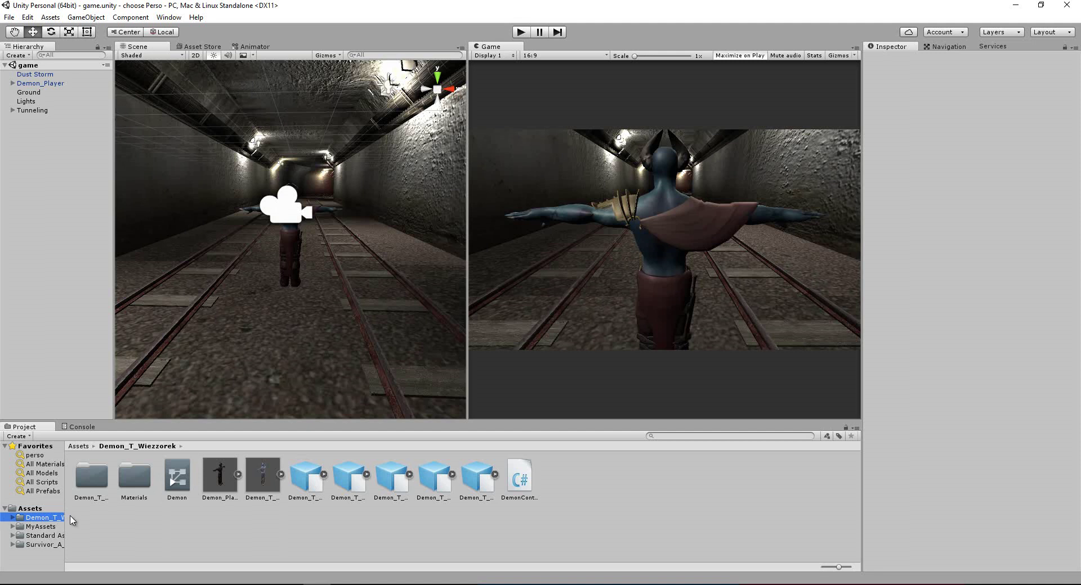
left_click_drag(65, 518, 105, 518)
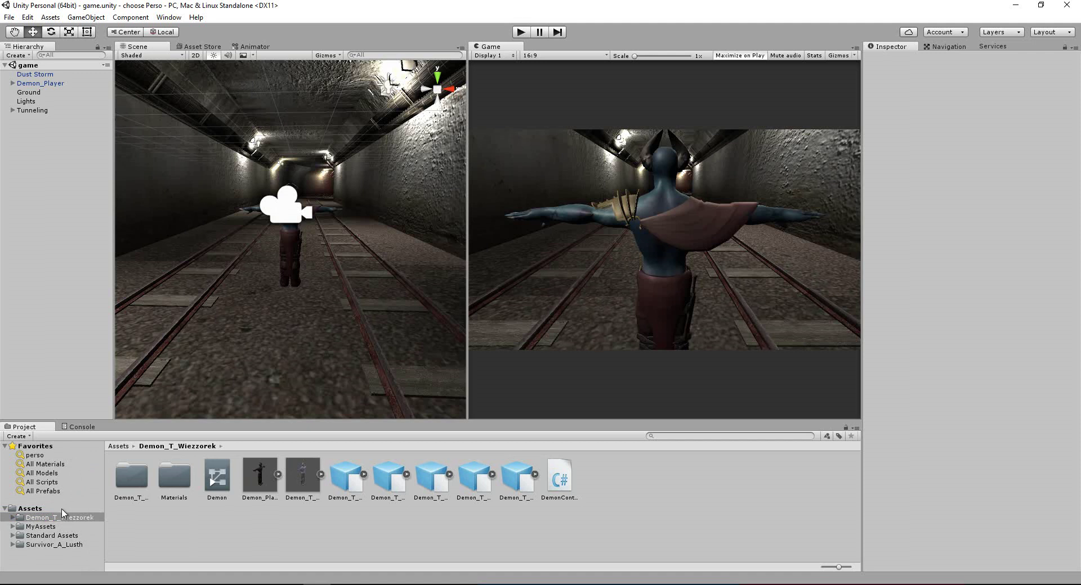
Browse the Survivor_A_Lusth assets, then return to Demon_T_Wiezzorek and select the Demon controller.
left_click(80, 546)
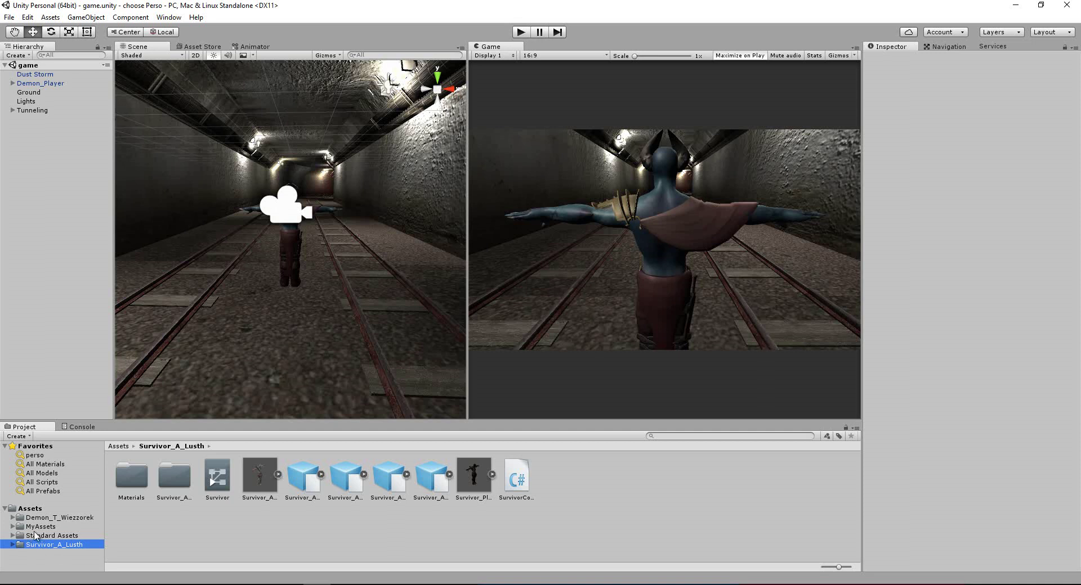
left_click(47, 518)
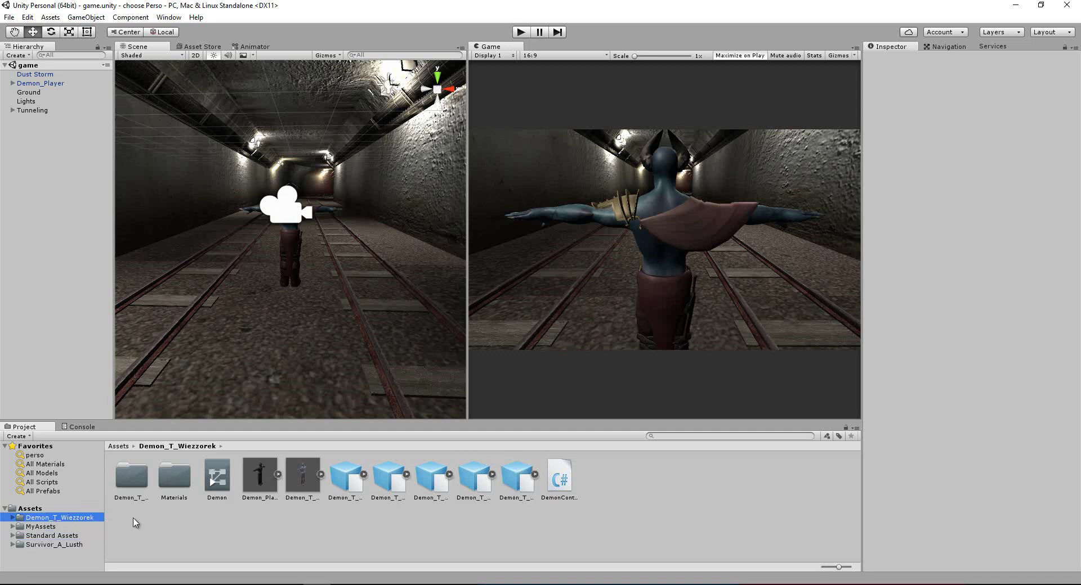
left_click(259, 482)
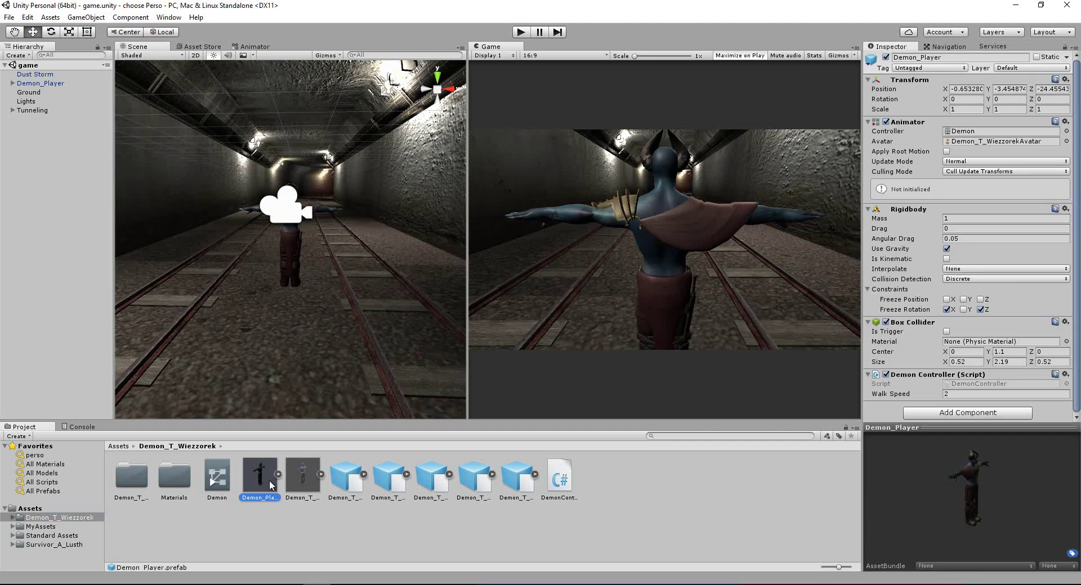
left_click(217, 485)
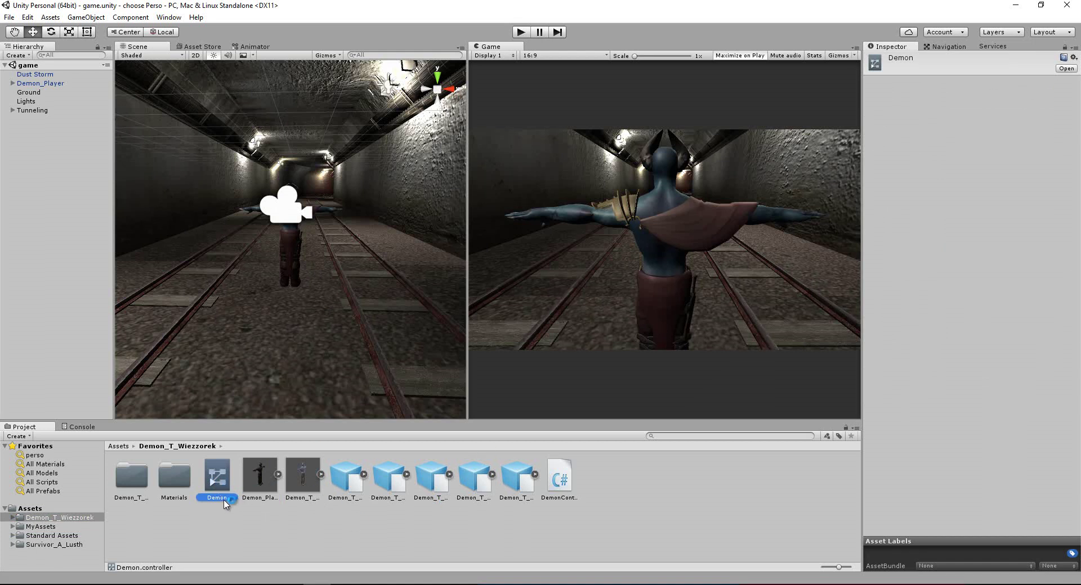
Open the Demon Animator graph and inspect idle_1 and its walk transitions.
double_click(218, 487)
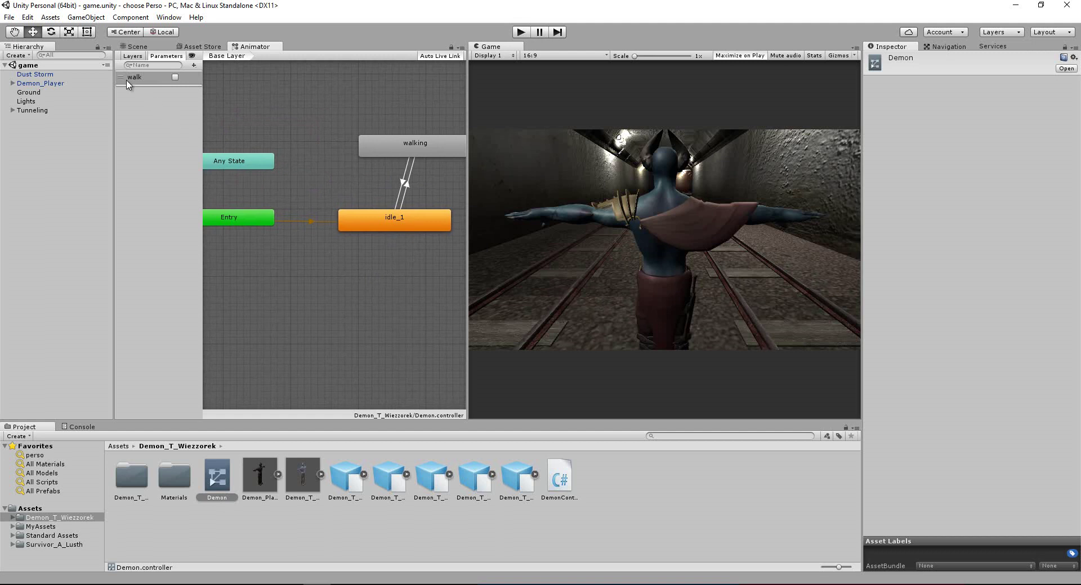
left_click(382, 220)
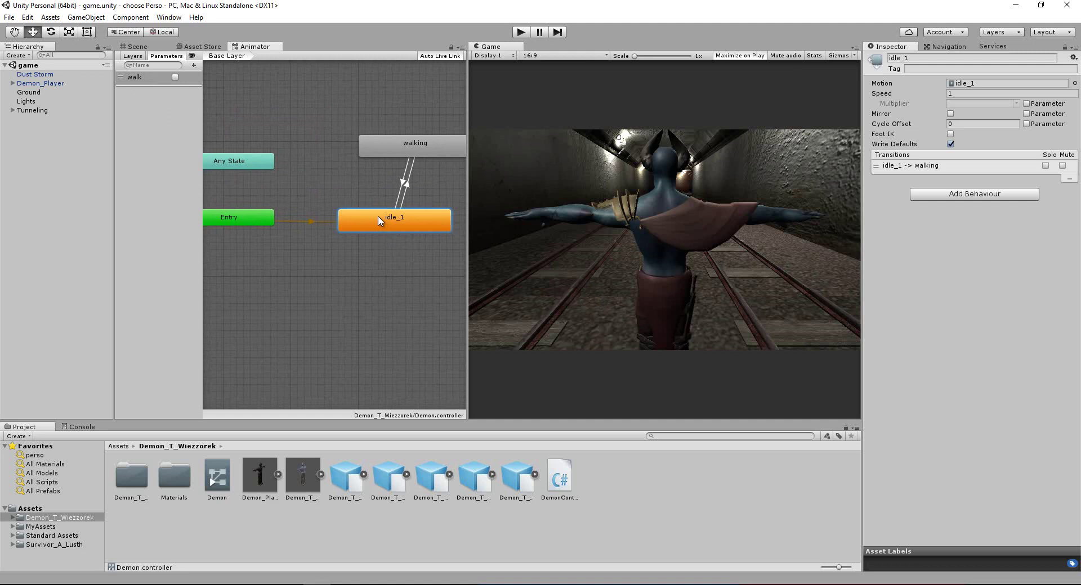
left_click(405, 188)
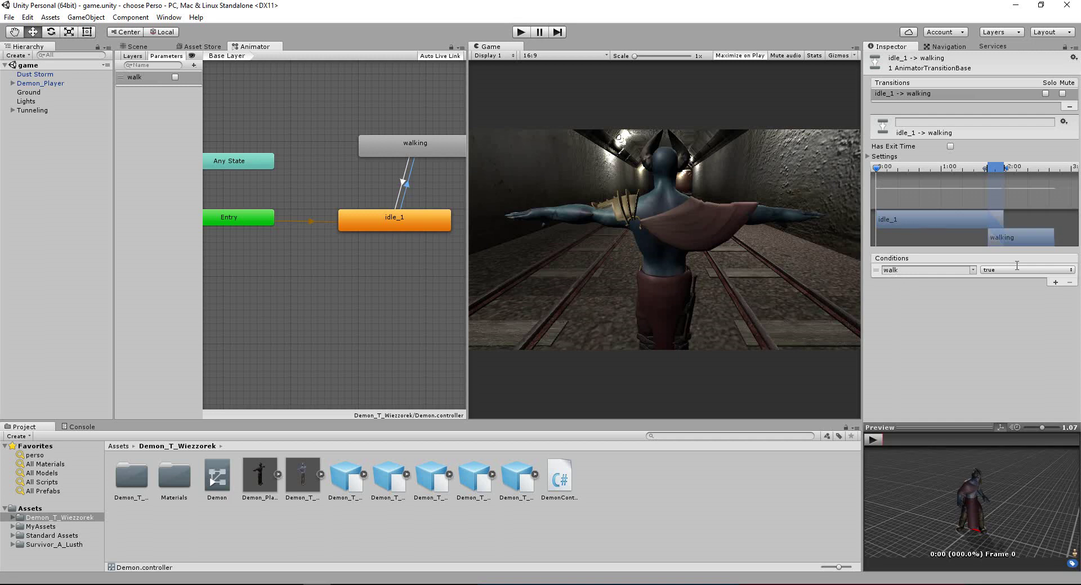
left_click(407, 175)
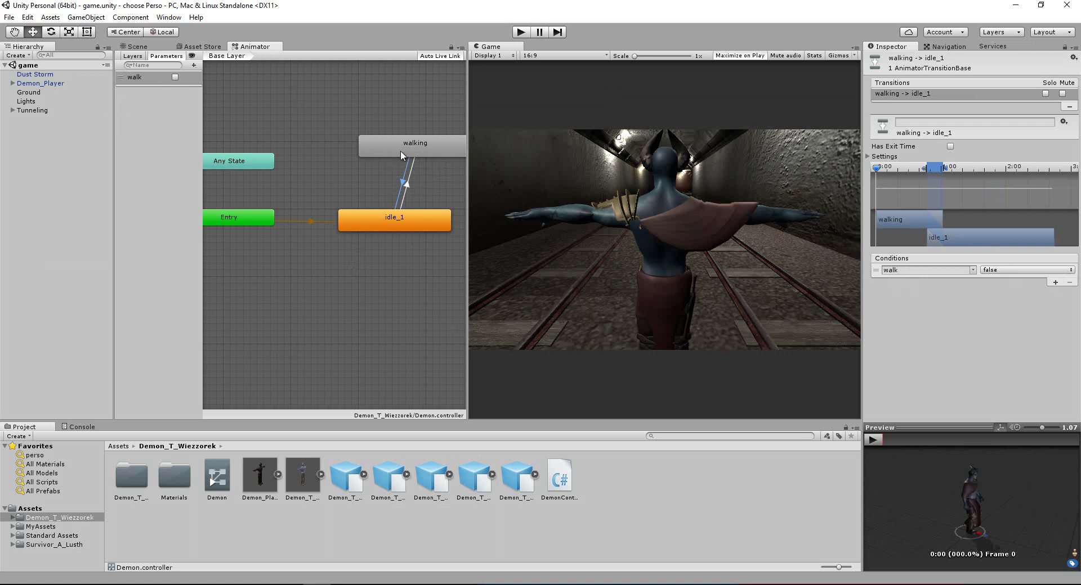
Line up the walking state directly above idle_1, then select Demon_Player.
left_click_drag(400, 150, 373, 151)
left_click_drag(397, 231, 384, 230)
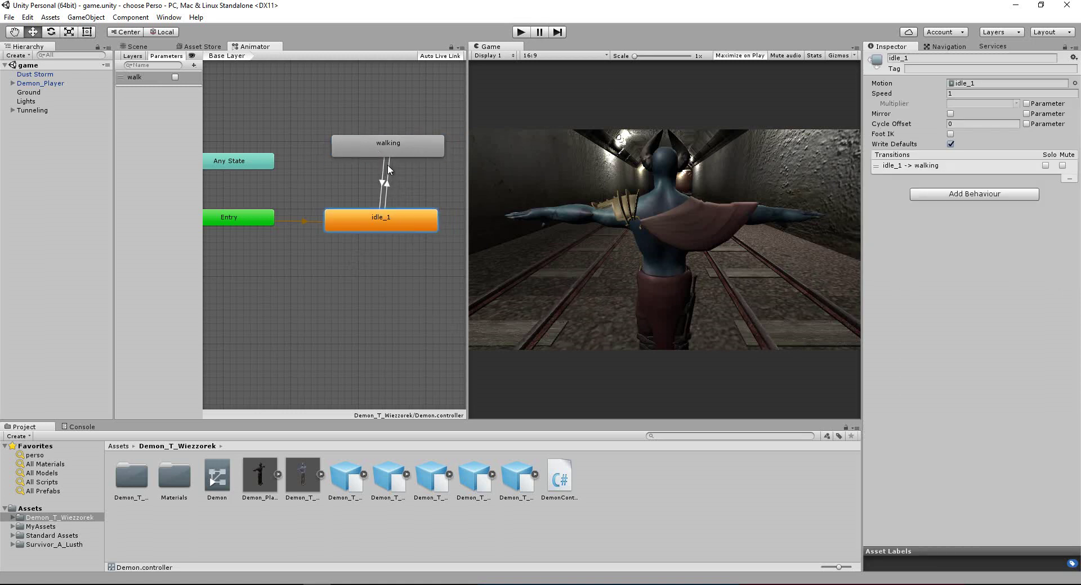
left_click_drag(388, 149, 385, 154)
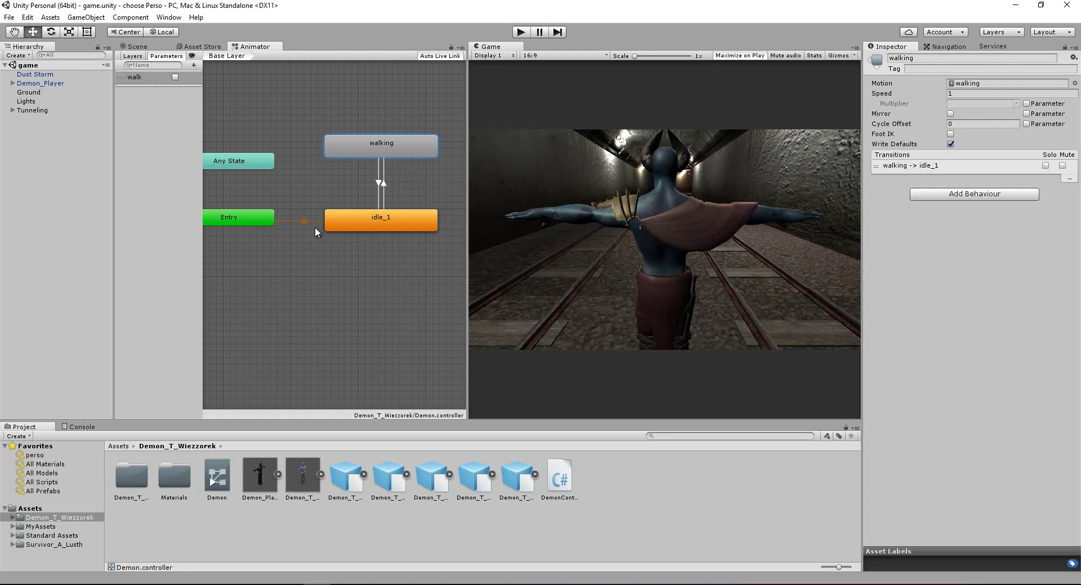
left_click(45, 85)
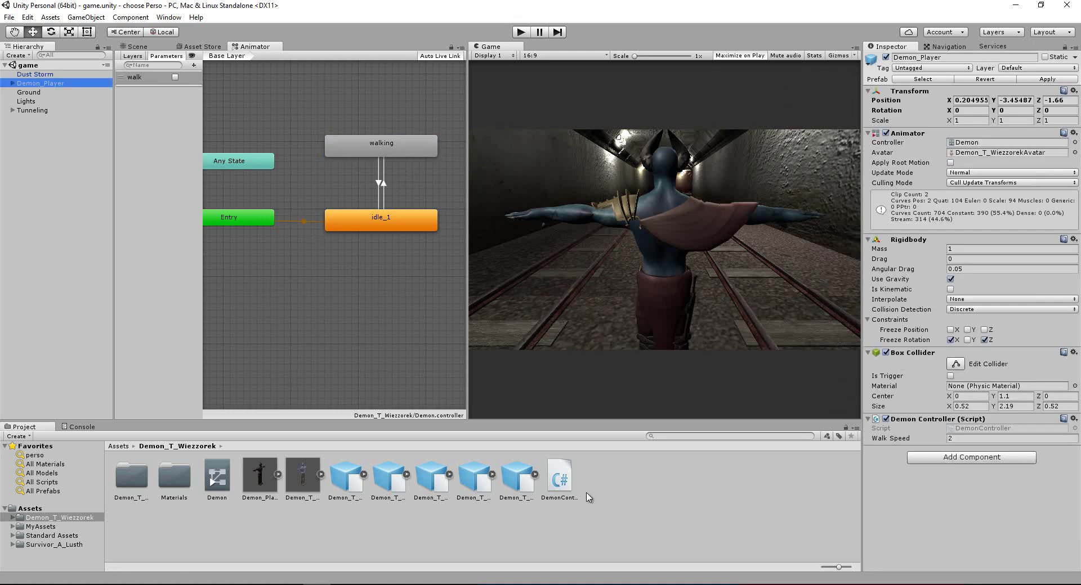
double_click(559, 481)
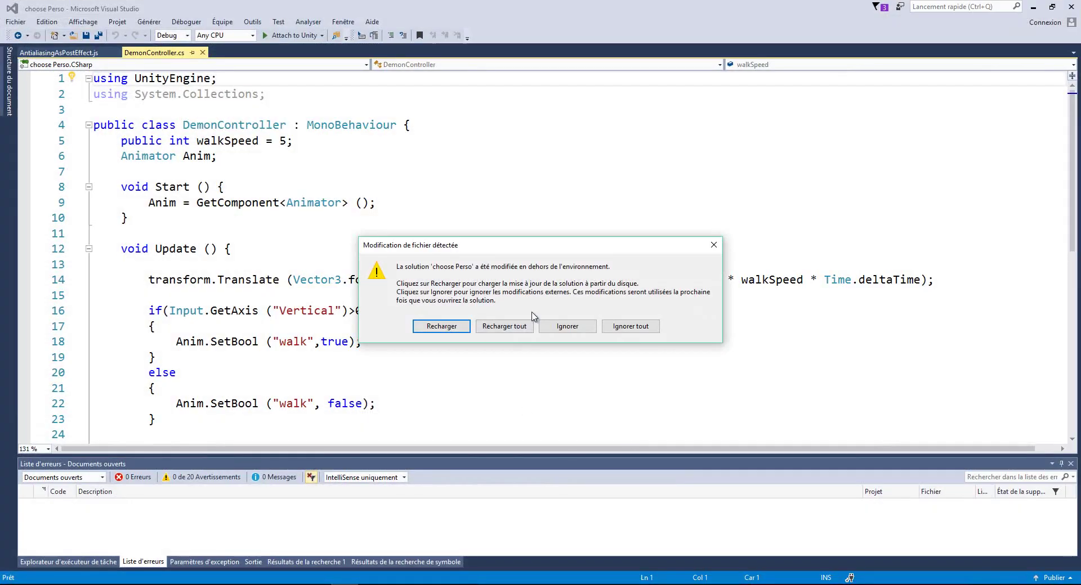
left_click(501, 331)
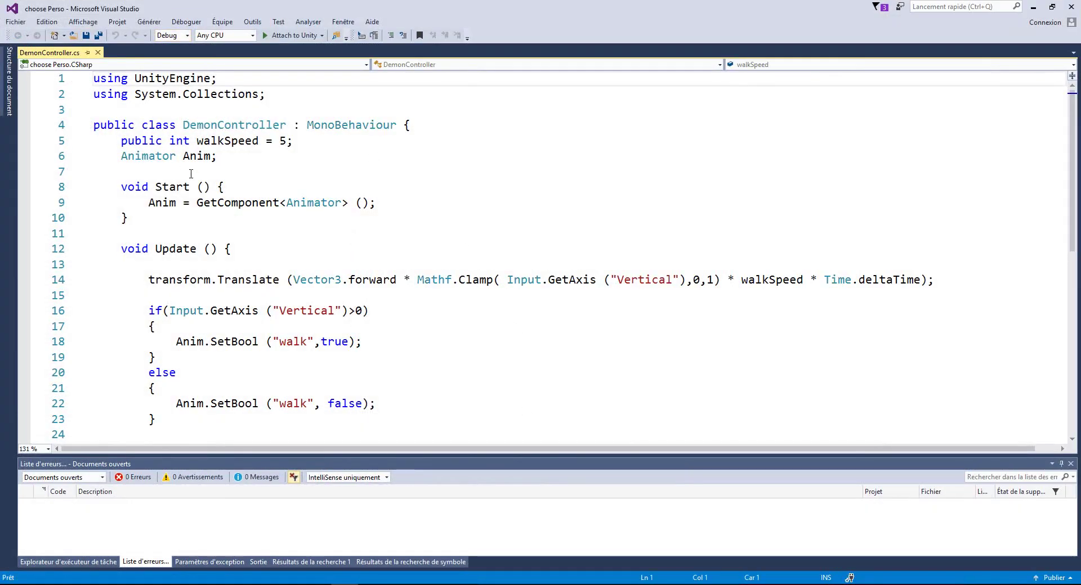
left_click(121, 146)
key("Return")
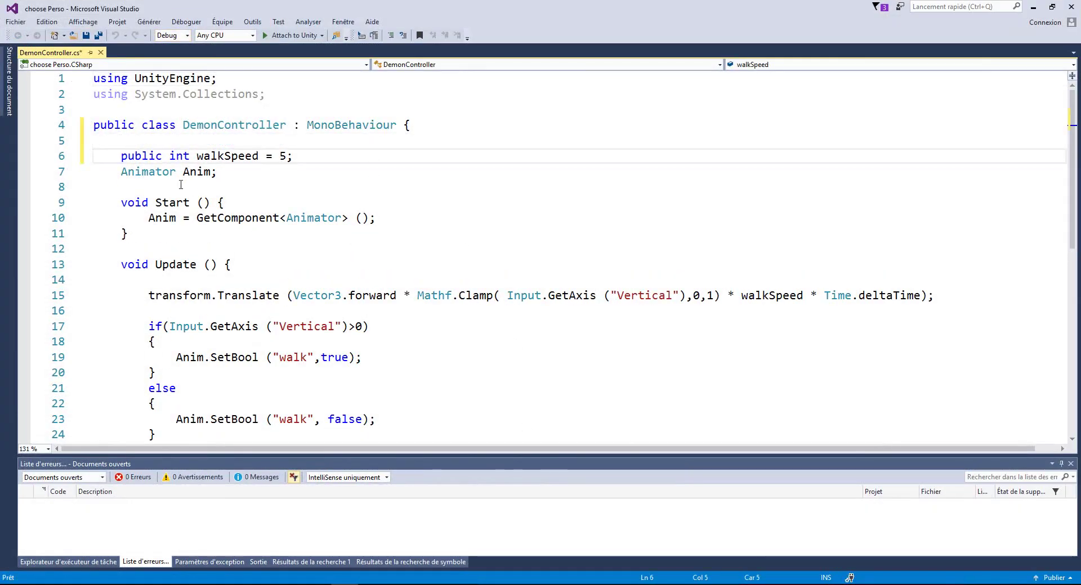
left_click_drag(109, 156, 327, 156)
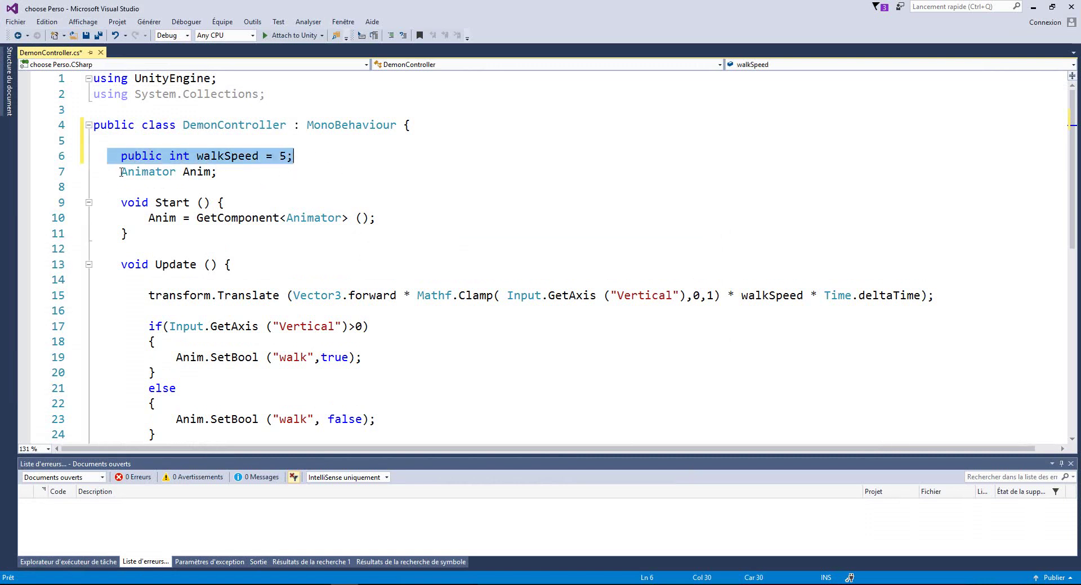
left_click_drag(122, 172, 218, 172)
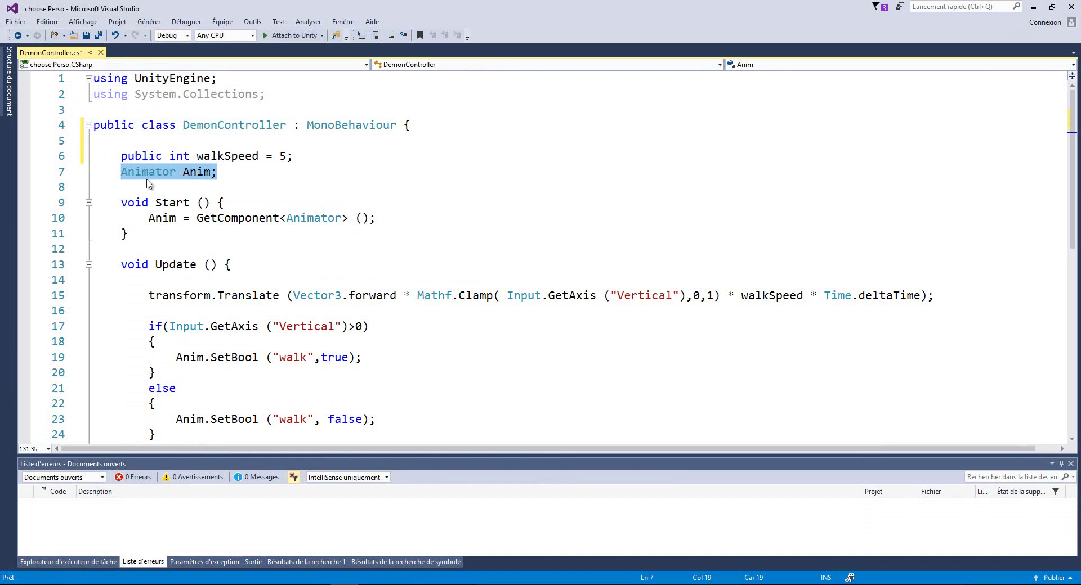
left_click_drag(142, 218, 394, 228)
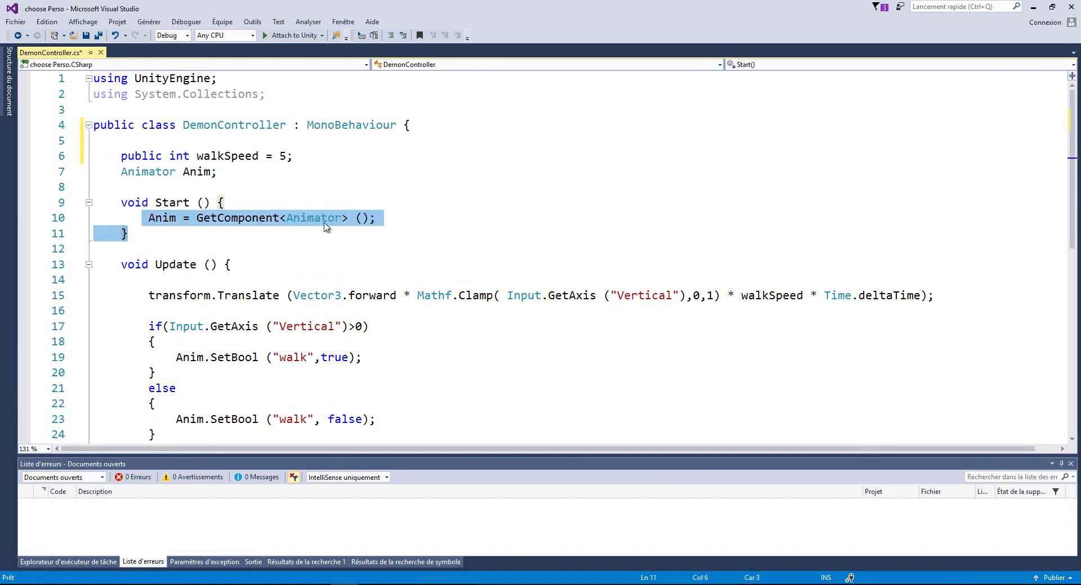
scroll(249, 288, "down", 1)
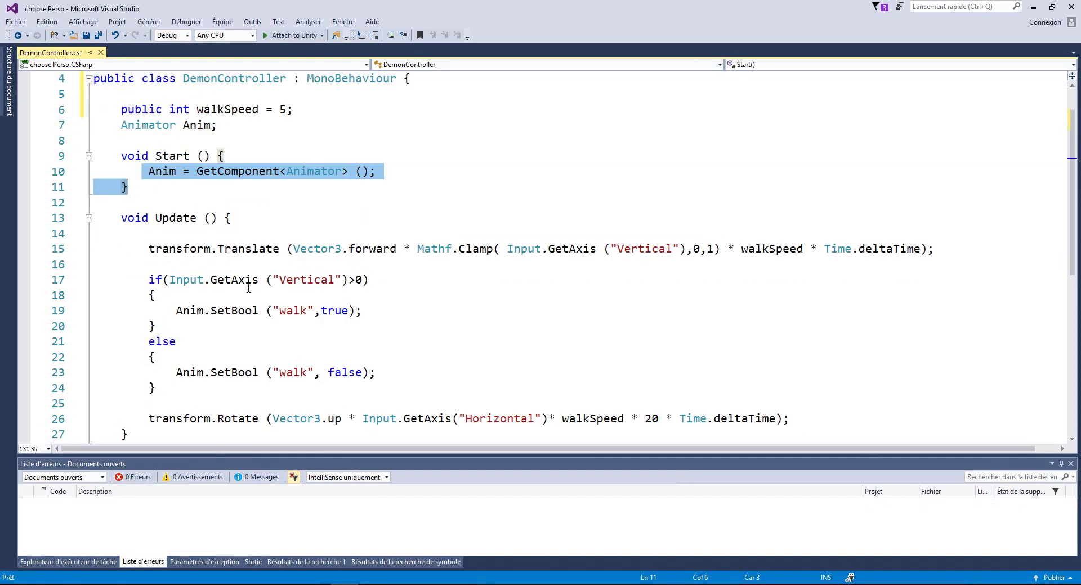
scroll(202, 217, "down", 1)
mouse_move(148, 204)
left_mouse_down()
mouse_move(793, 194)
mouse_move(953, 205)
left_mouse_up()
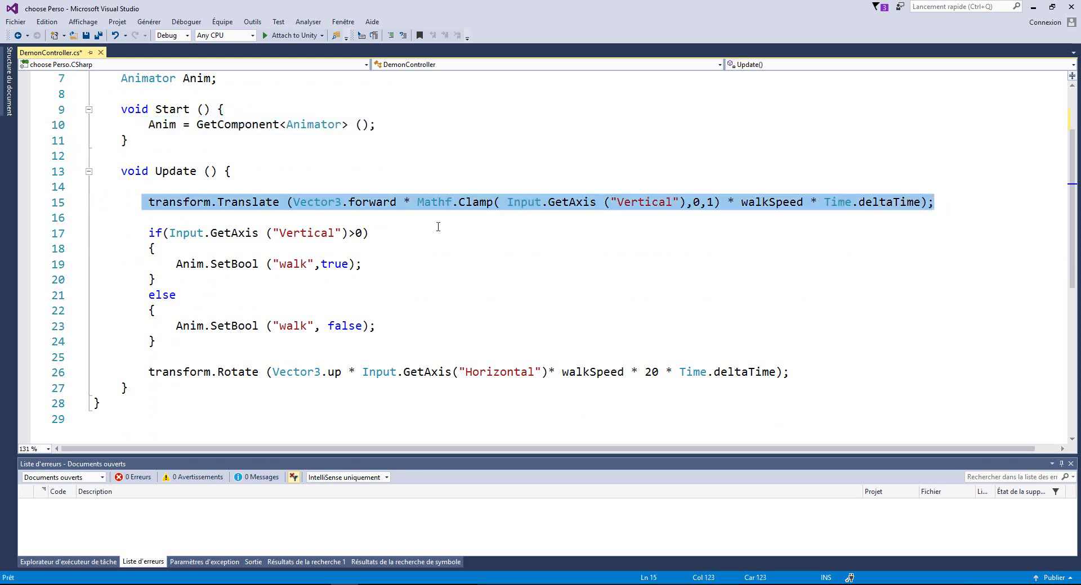
left_click_drag(148, 233, 369, 243)
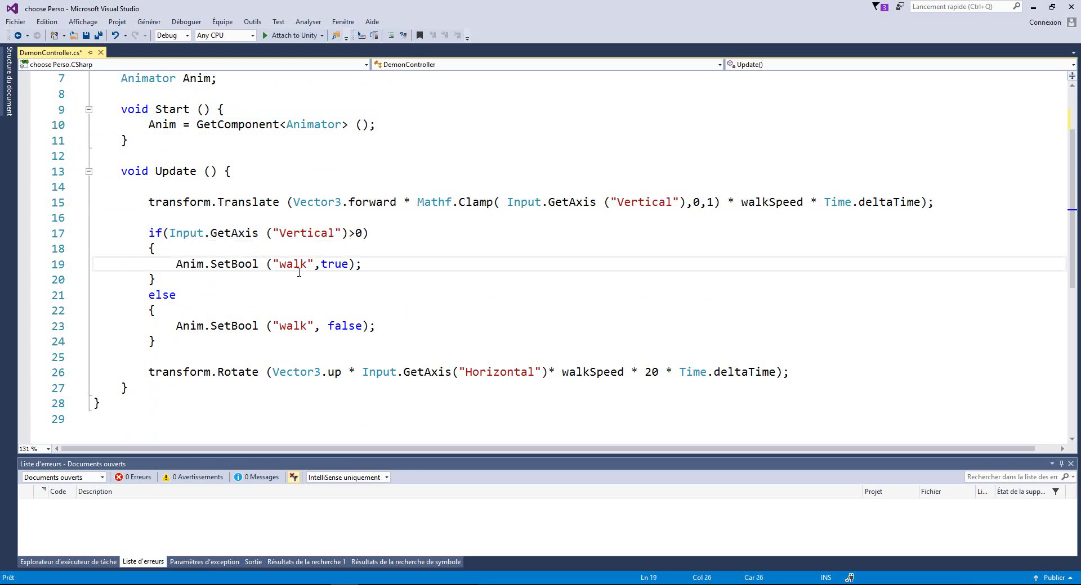
left_click_drag(267, 265, 364, 265)
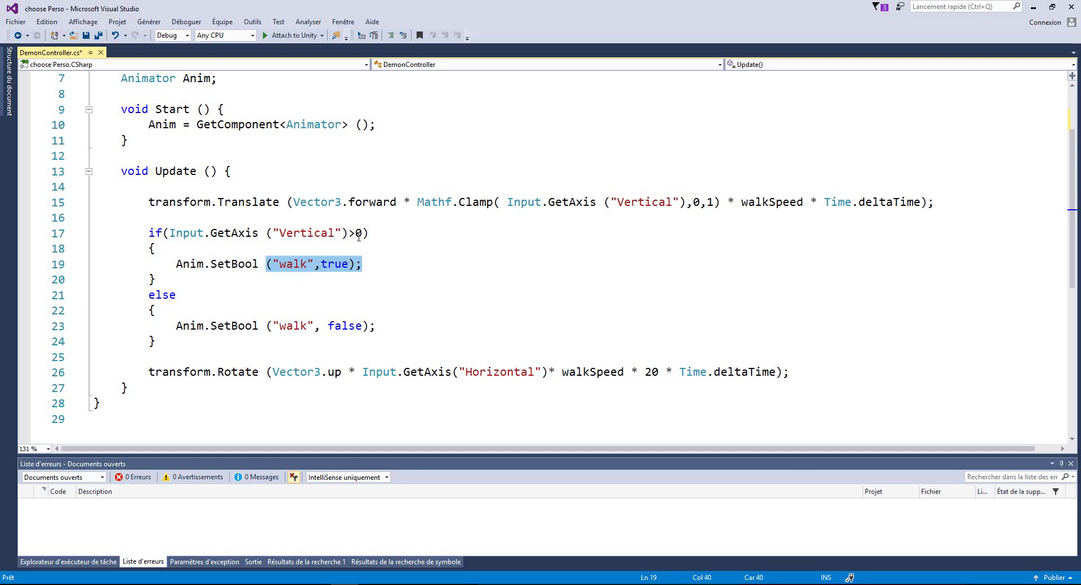
left_click_drag(171, 326, 407, 327)
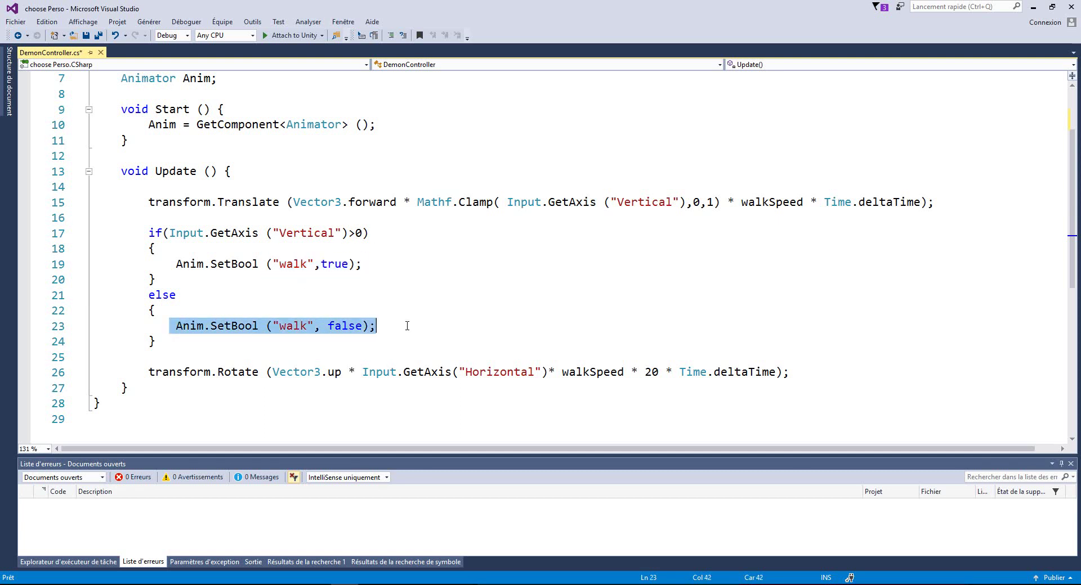
left_click_drag(417, 202, 721, 203)
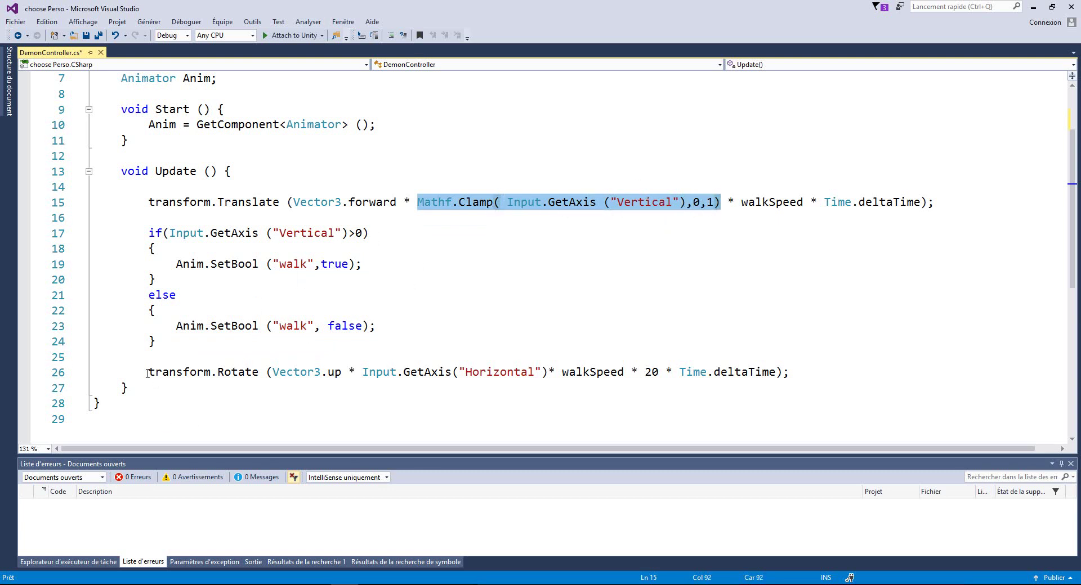
left_click_drag(148, 372, 790, 373)
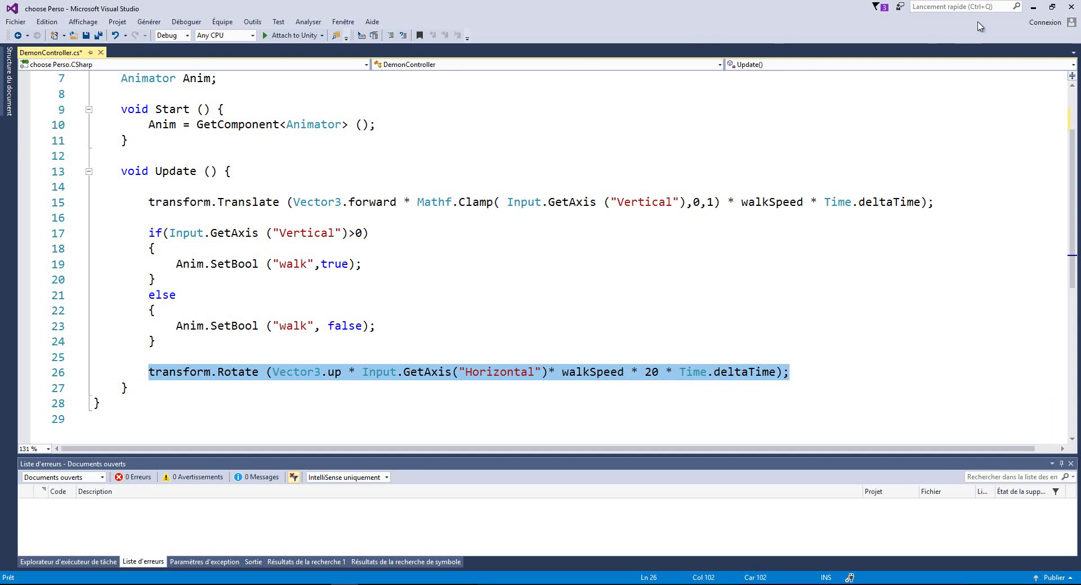
Return to Unity and select Demon_Player to show its Demon Controller with Walk Speed 2.
left_click(1033, 7)
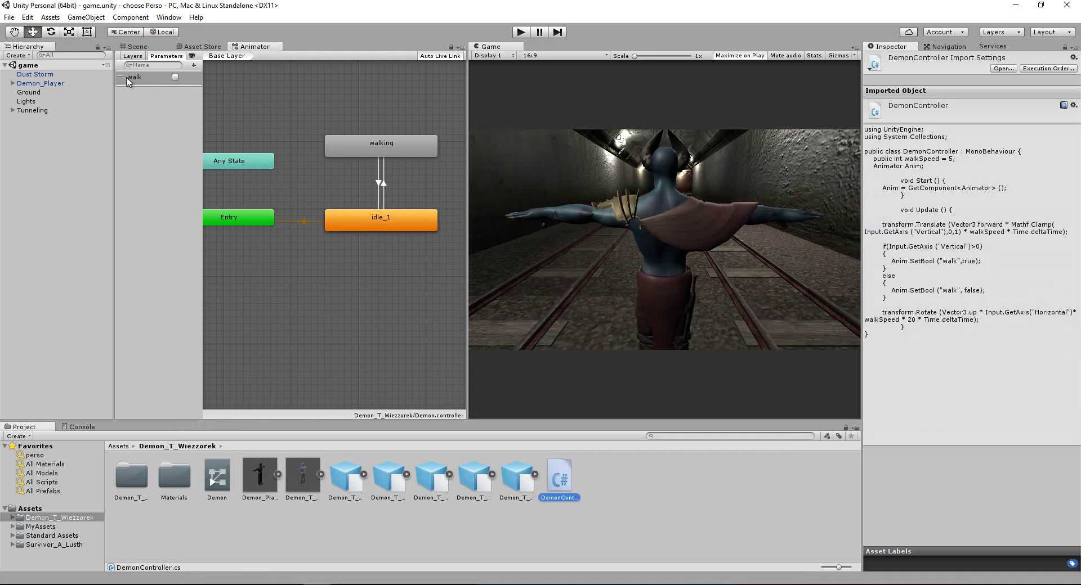
left_click(48, 83)
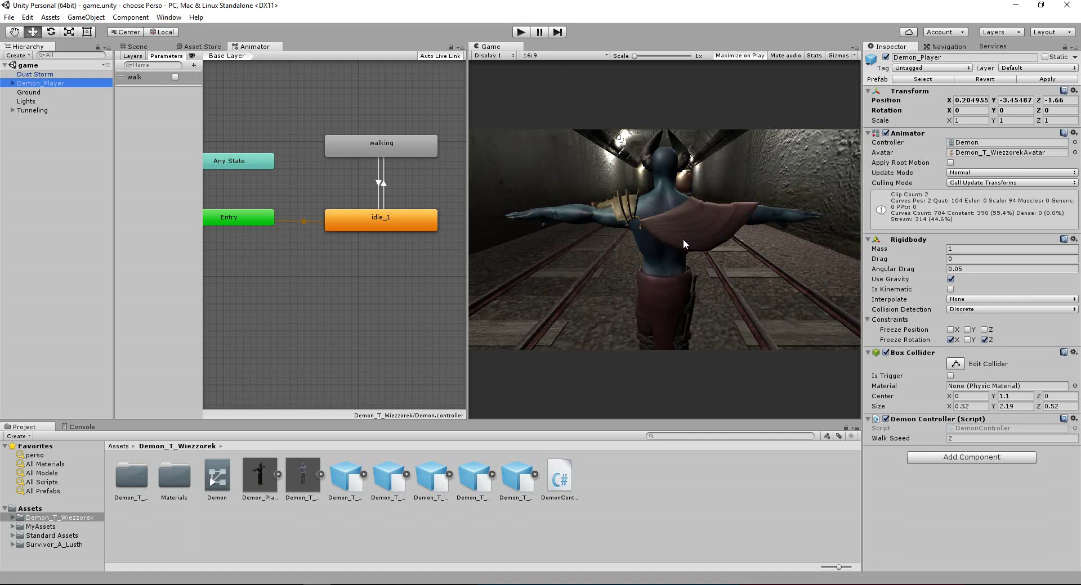
View the tunnel scene from Right then Back, delete Demon_Player, and open Survivor_A_Lusth.
left_click(955, 365)
left_click(135, 47)
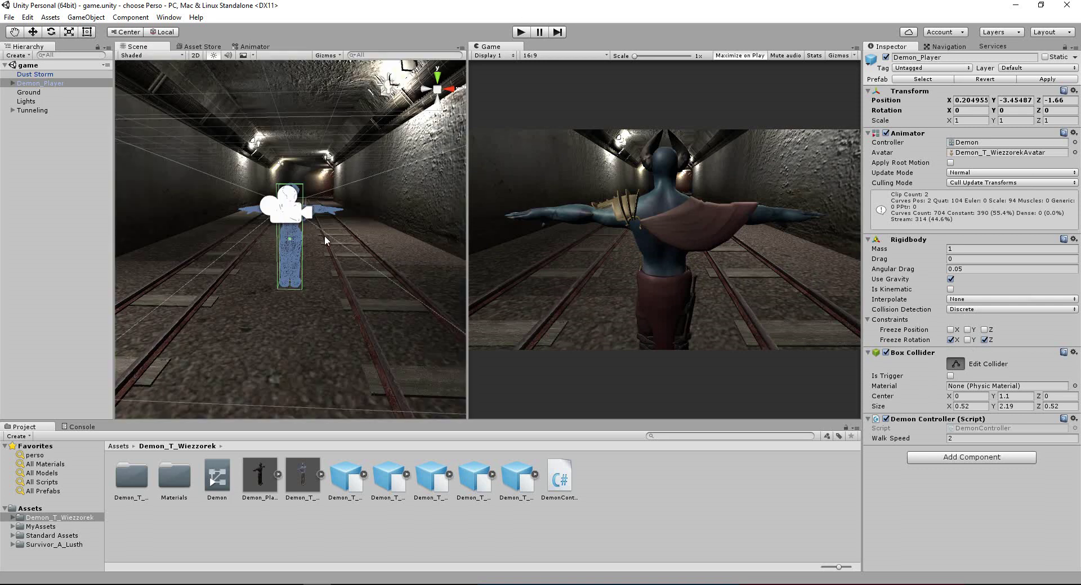
left_click(449, 90)
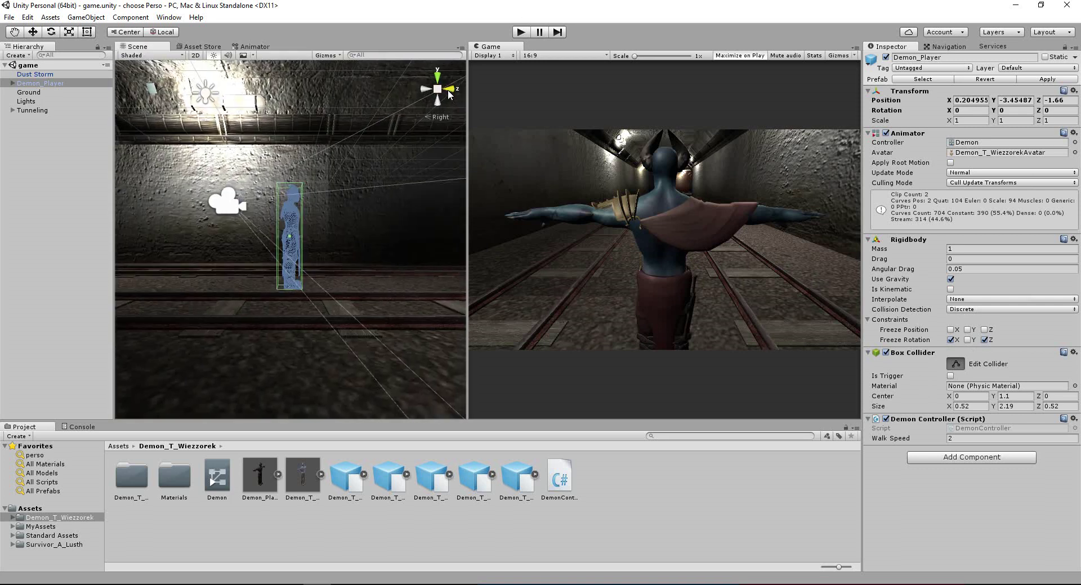
left_click(449, 90)
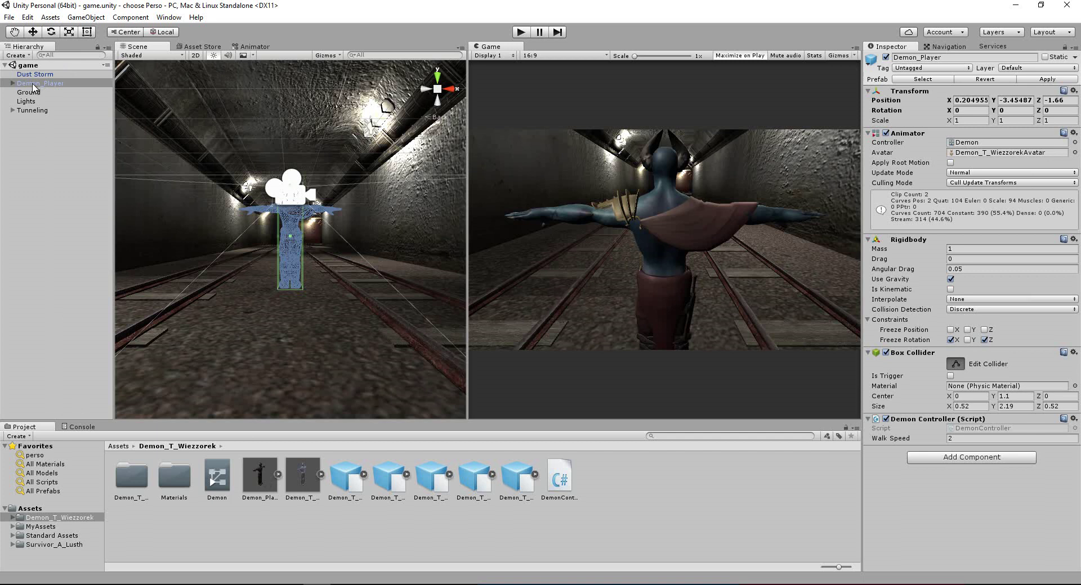
key("Delete")
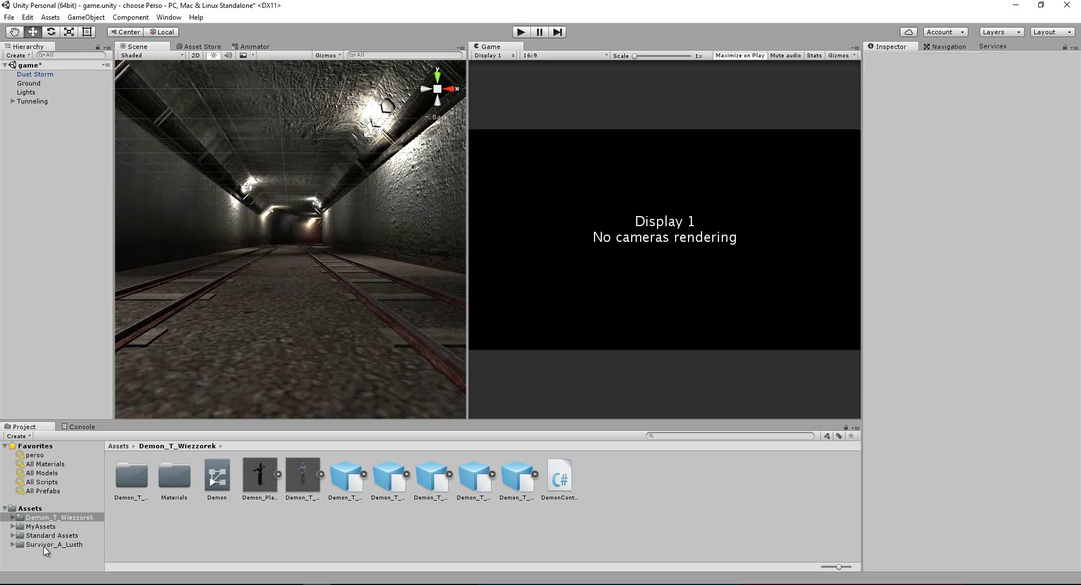
left_click(44, 546)
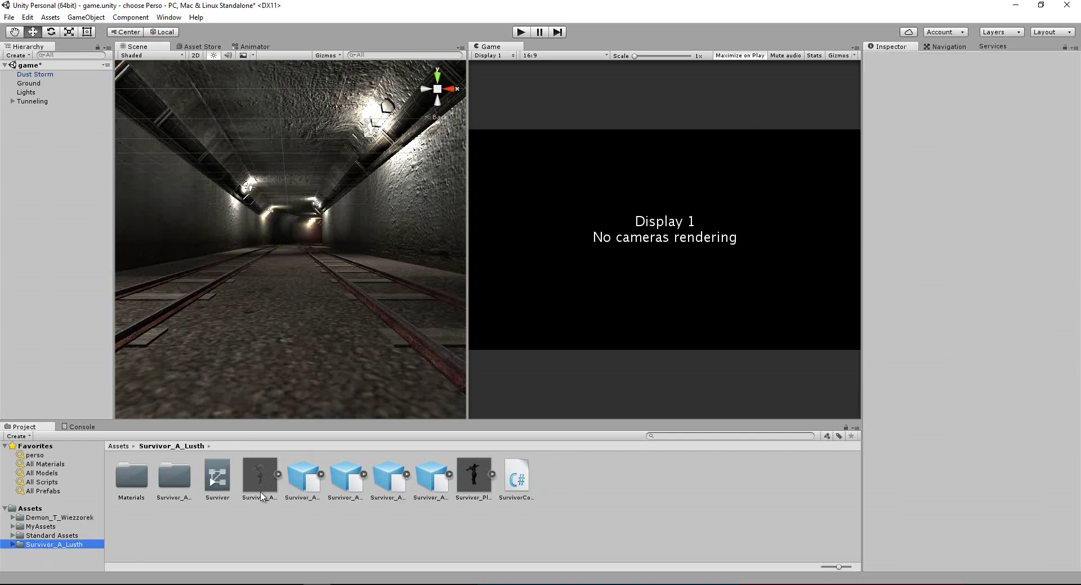
Place Survivor_Player in the tunnel, check its running_inPlace state, and open SurvivorController.cs.
left_click_drag(476, 478, 280, 306)
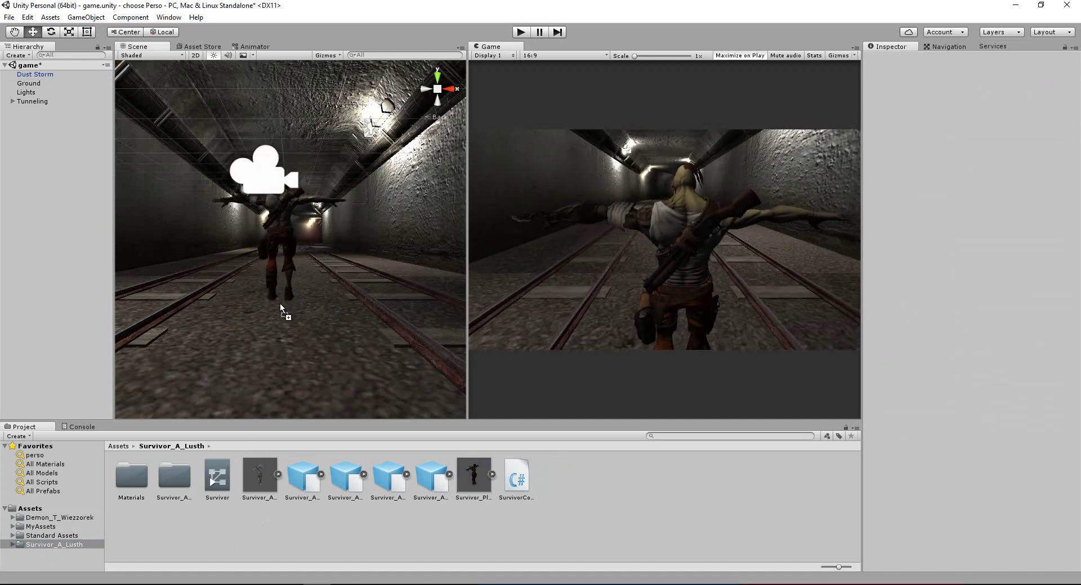
left_click(254, 47)
left_click(321, 212)
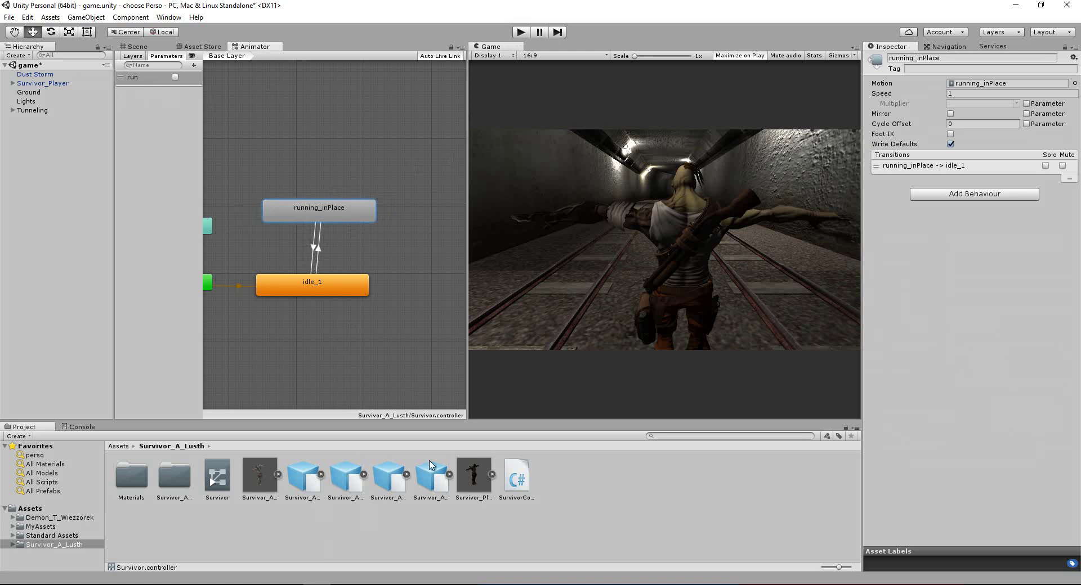
double_click(513, 488)
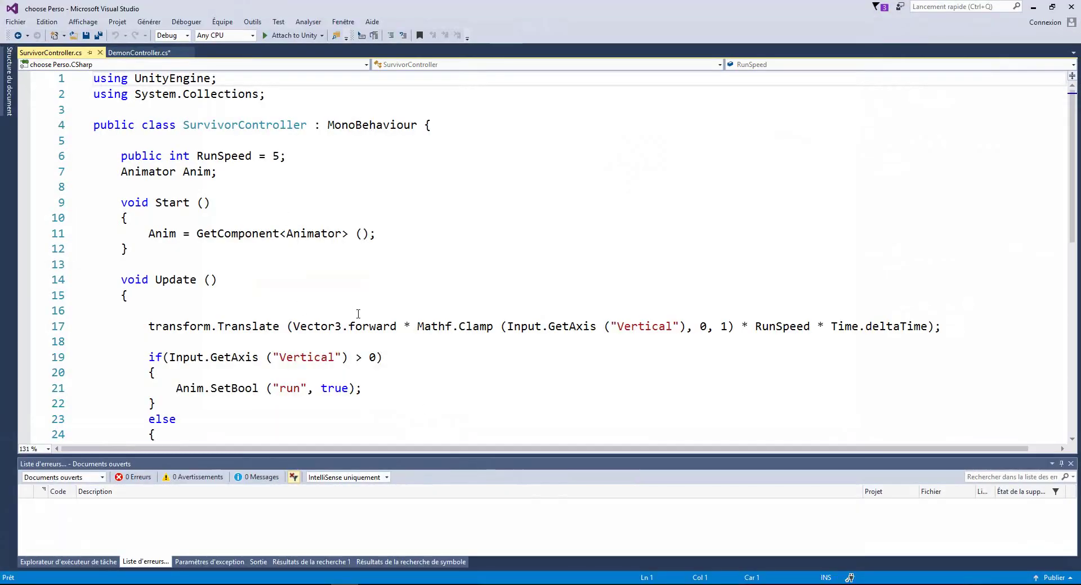
Scroll through SurvivorController.cs, then return to Unity and start play mode.
scroll(311, 321, "down", 2)
scroll(282, 282, "down", 1)
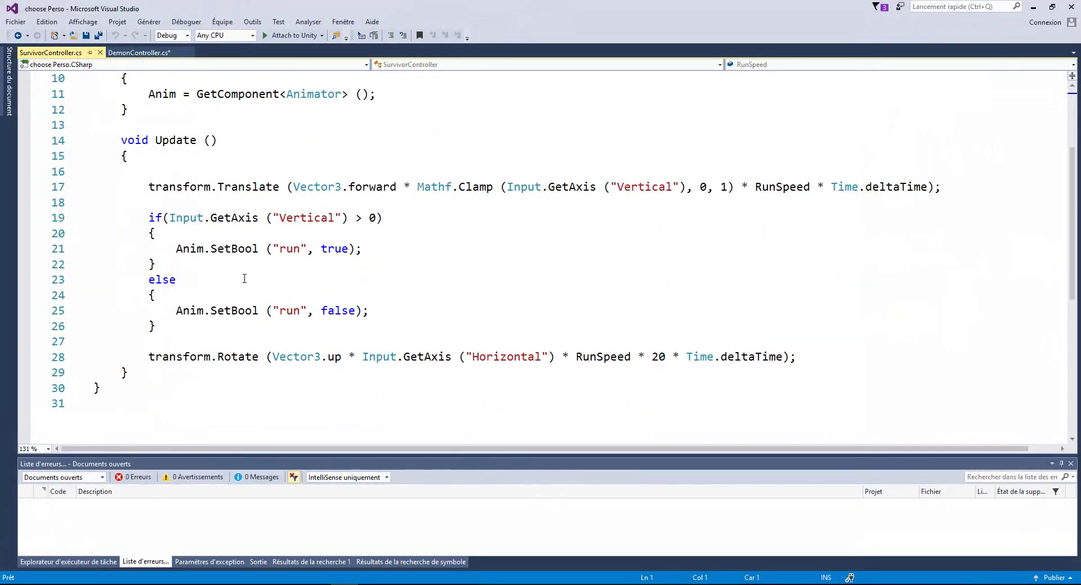
scroll(614, 304, "up", 3)
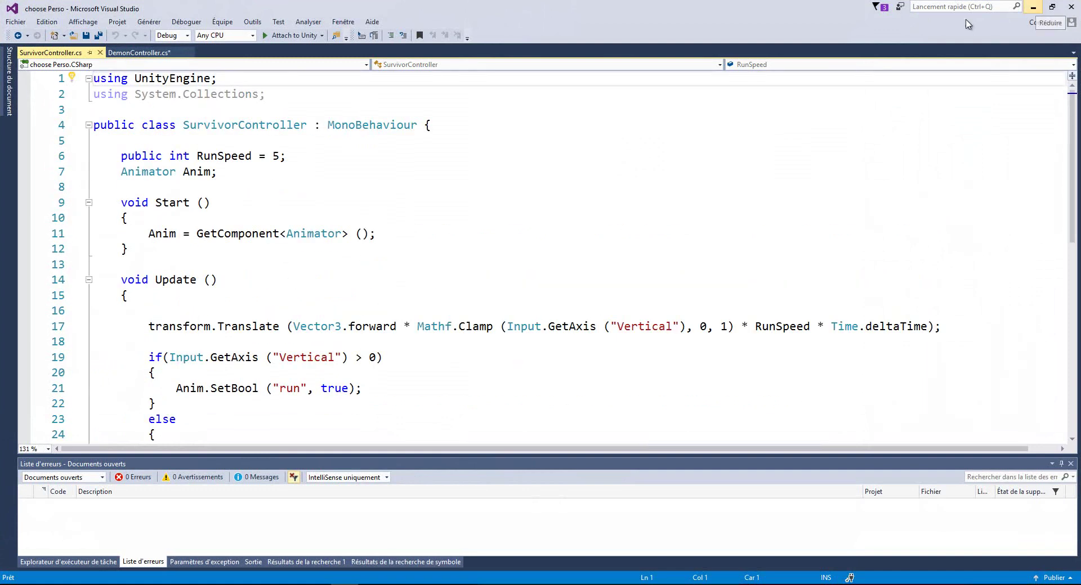
left_click(1034, 7)
left_click(522, 32)
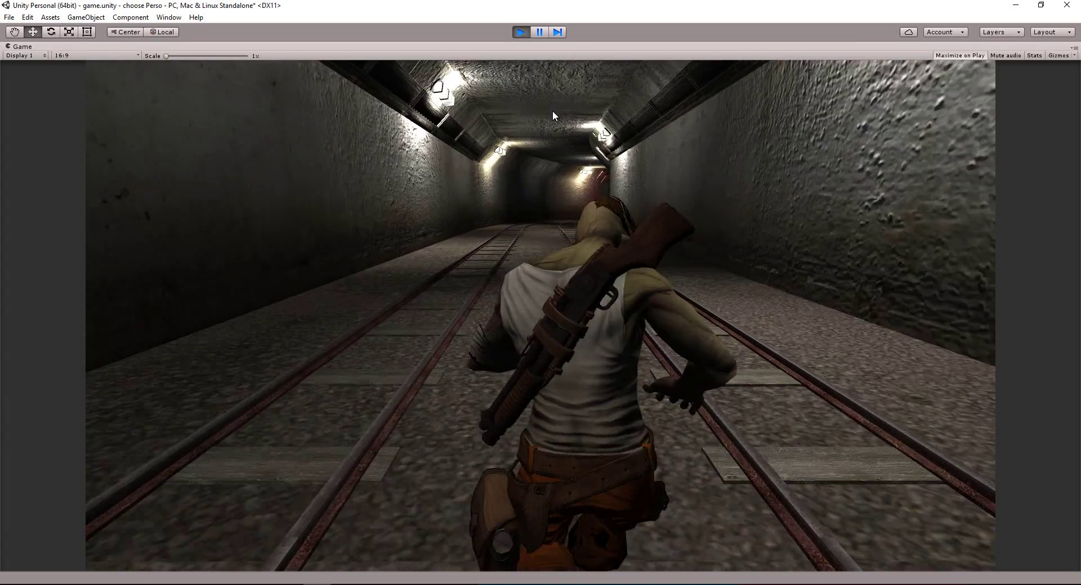
Run and steer the Survivor down the tunnel with A and W, then stop play.
key("a")
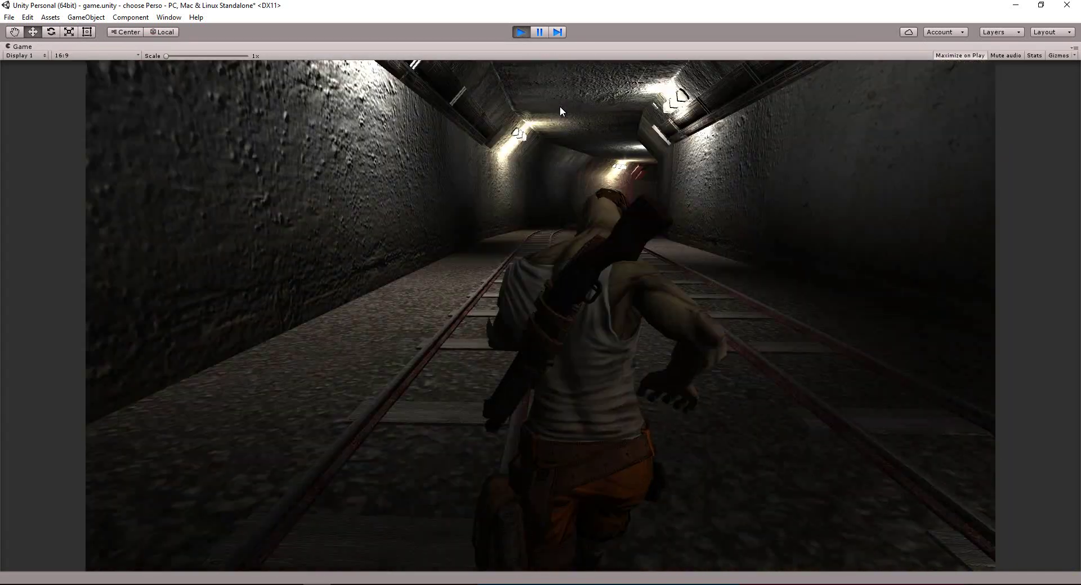
key("w")
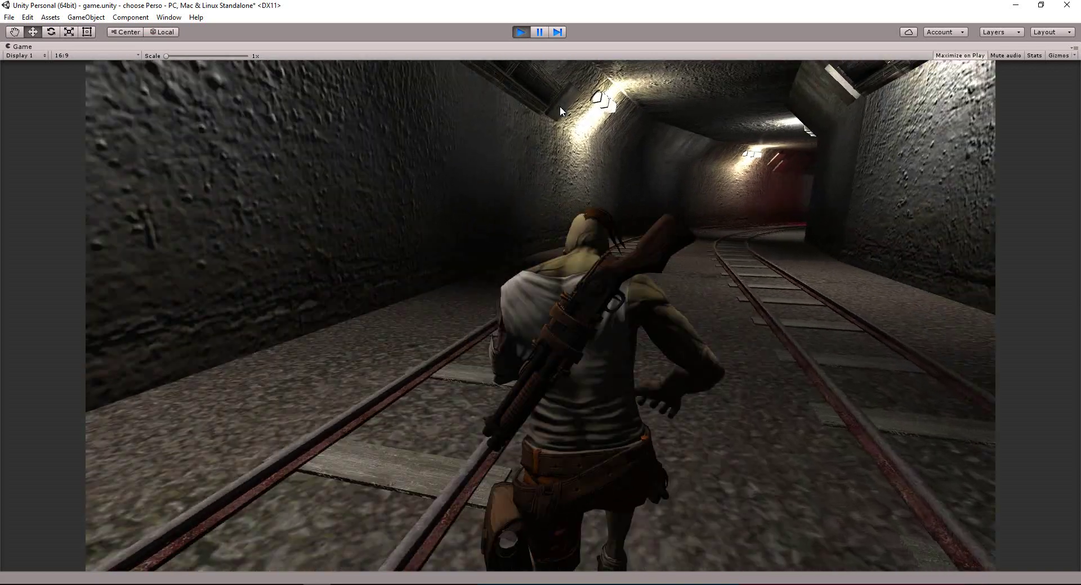
key("w")
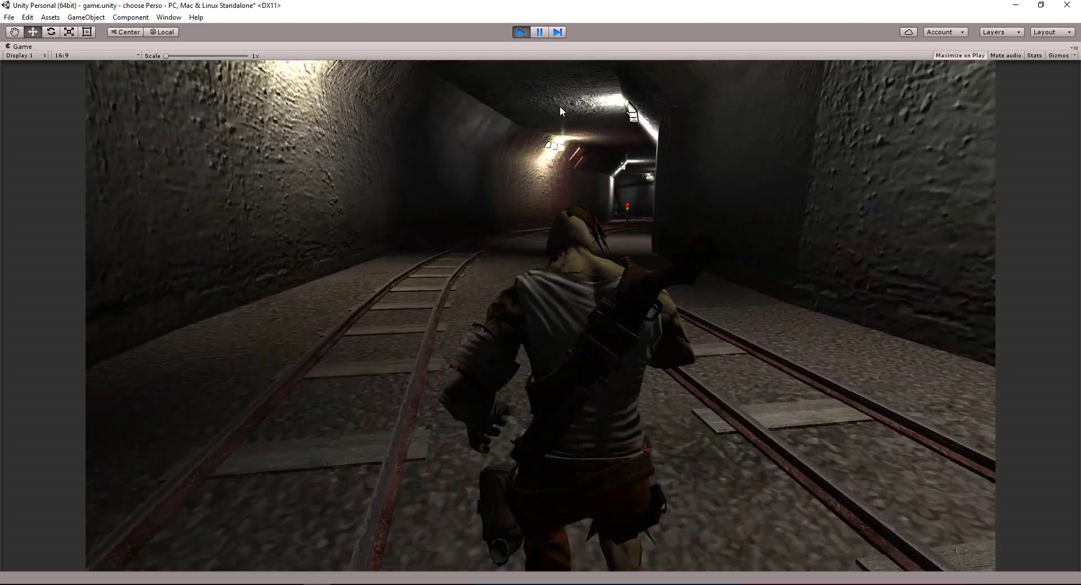
key("w")
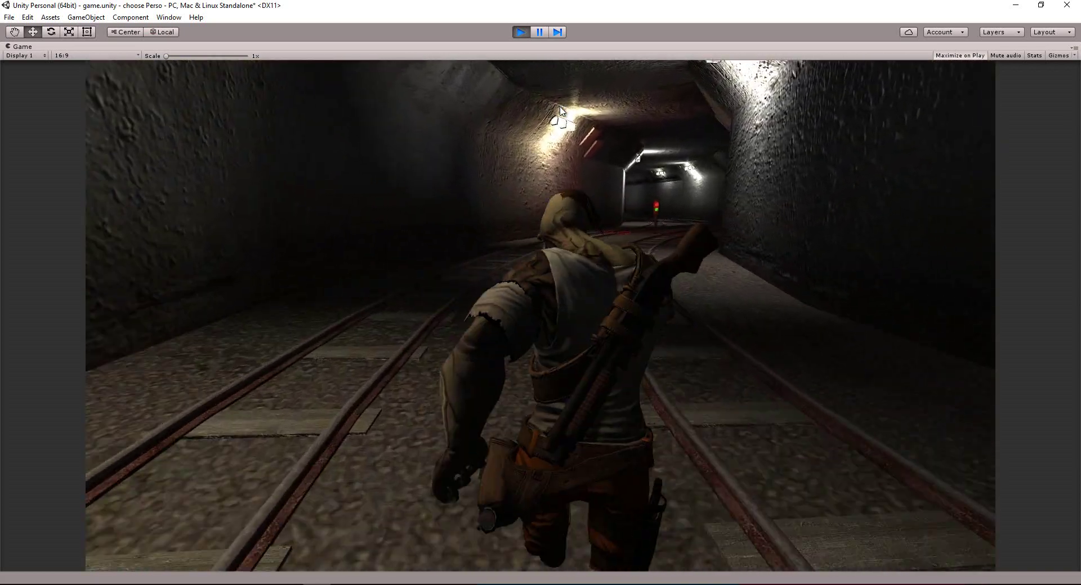
key("w")
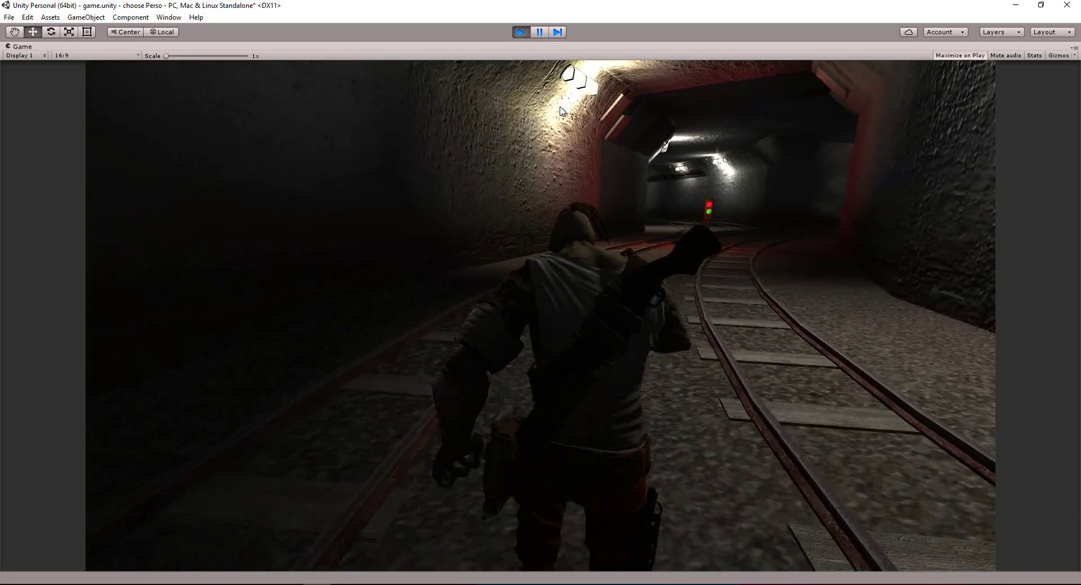
left_click(521, 32)
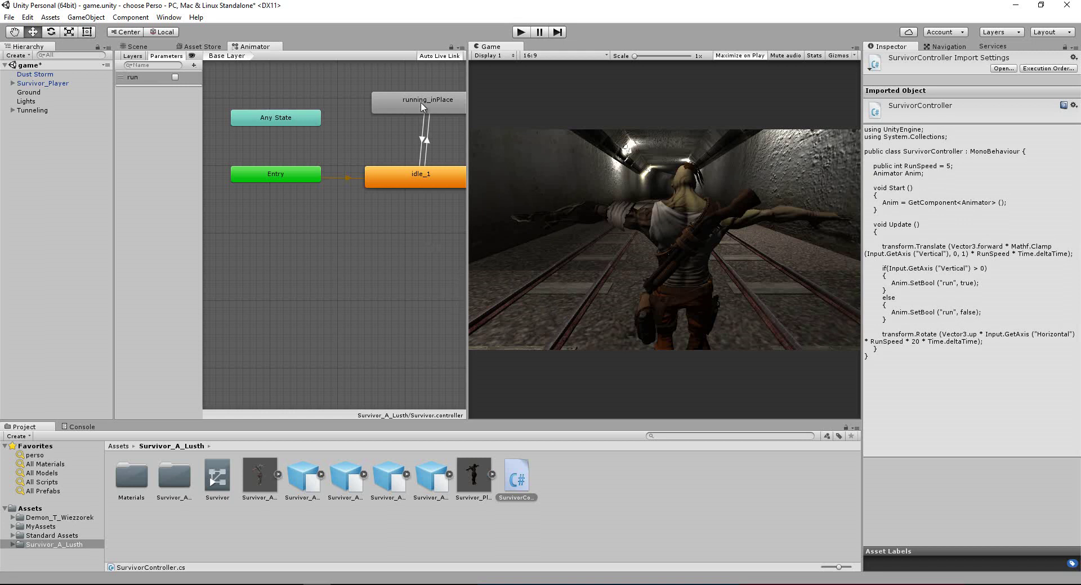
Rearrange the idle_1 and running_inPlace states, switch to the Scene view, and resize the panels.
left_click_drag(421, 106, 407, 113)
left_click_drag(415, 179, 402, 213)
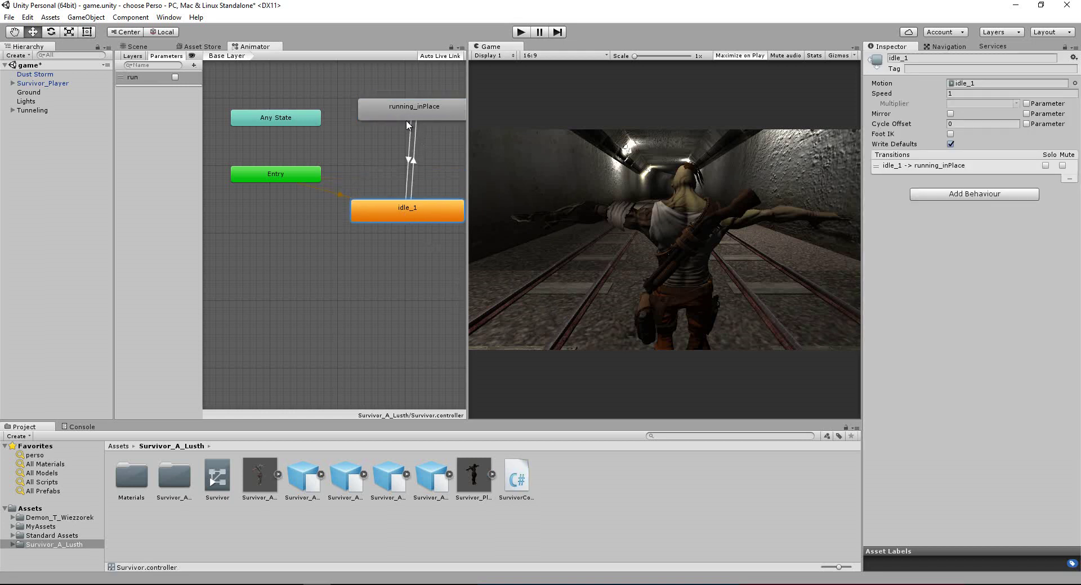
left_click_drag(407, 120, 402, 137)
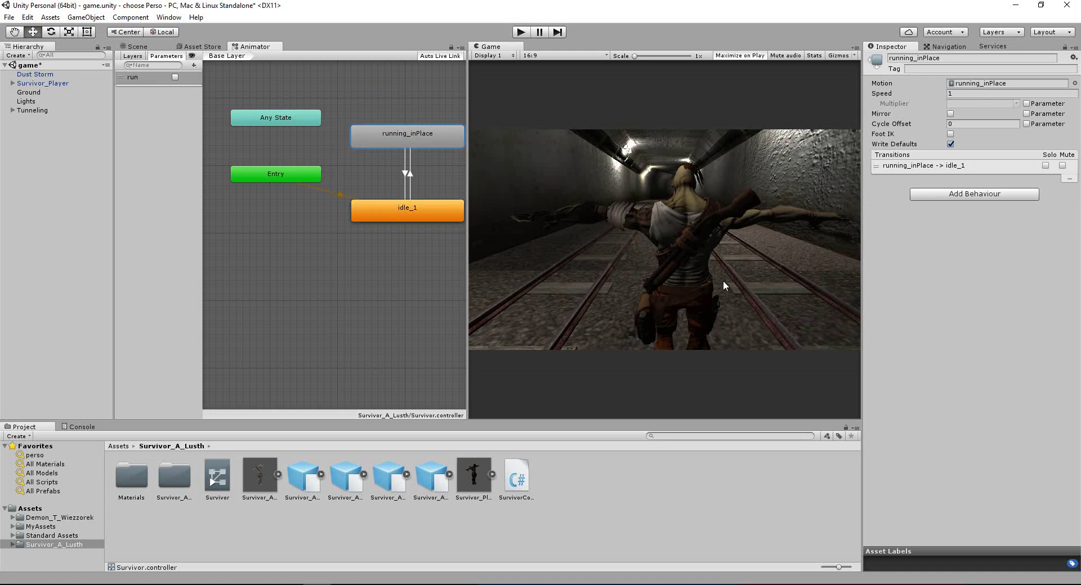
left_click(144, 48)
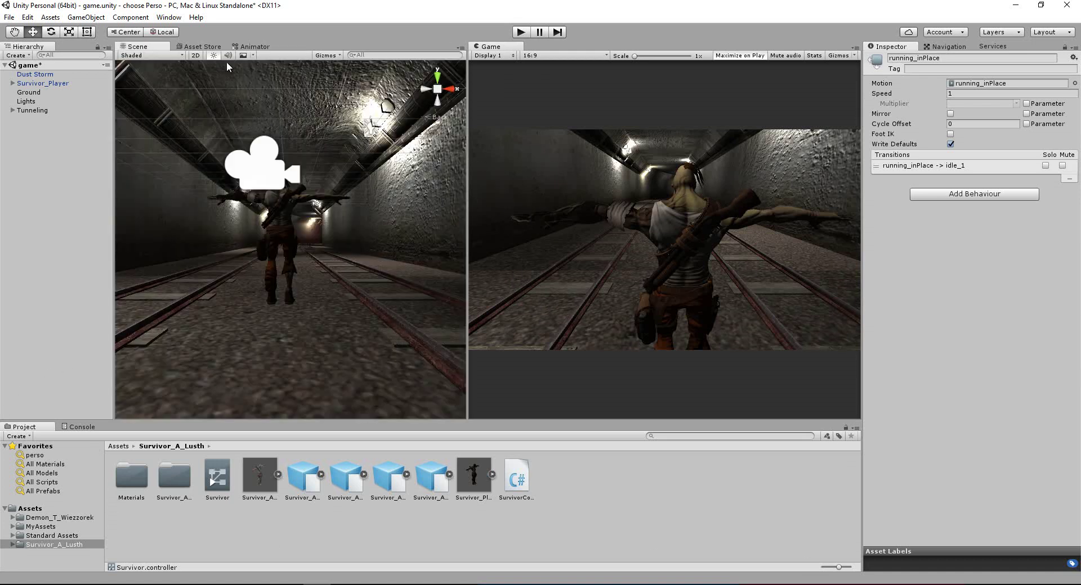
left_click(202, 49)
left_click(137, 47)
left_click_drag(464, 280, 496, 280)
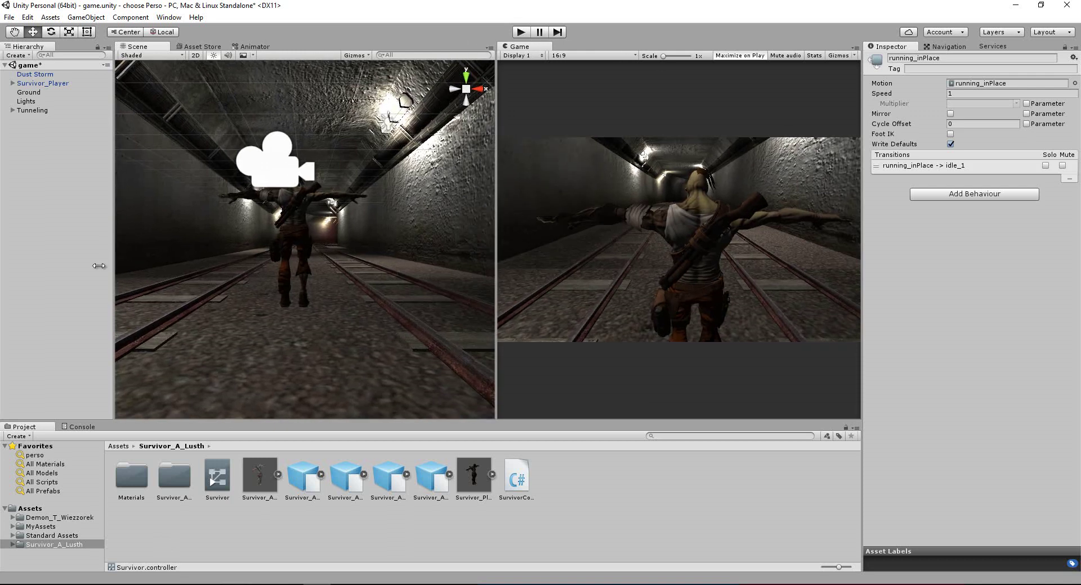
mouse_move(351, 408)
left_mouse_down()
mouse_move(413, 383)
mouse_move(414, 423)
left_mouse_up()
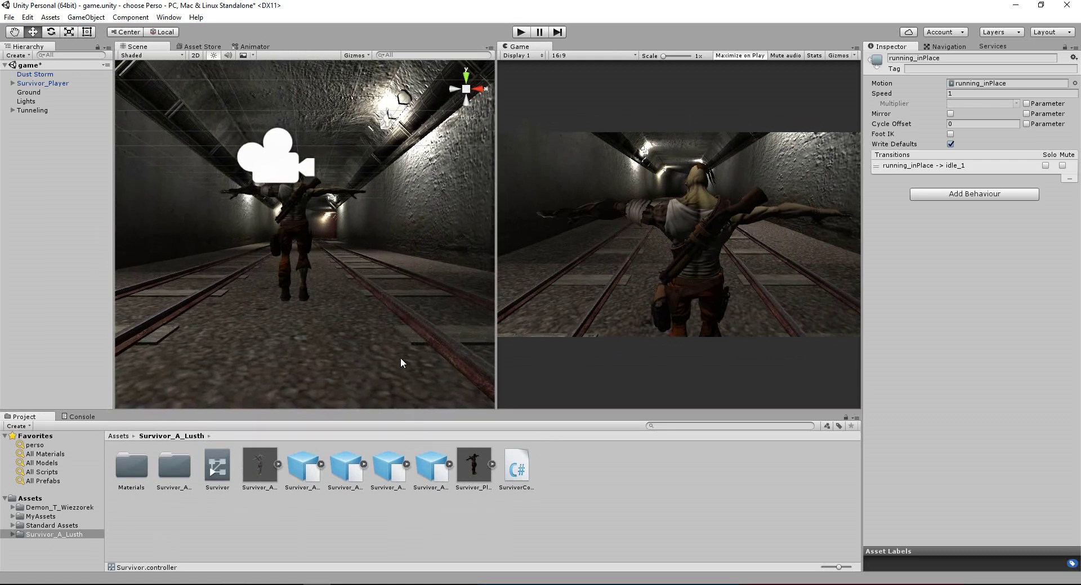
Delete Survivor_Player from the scene and show the Assets root folder.
left_click(38, 83)
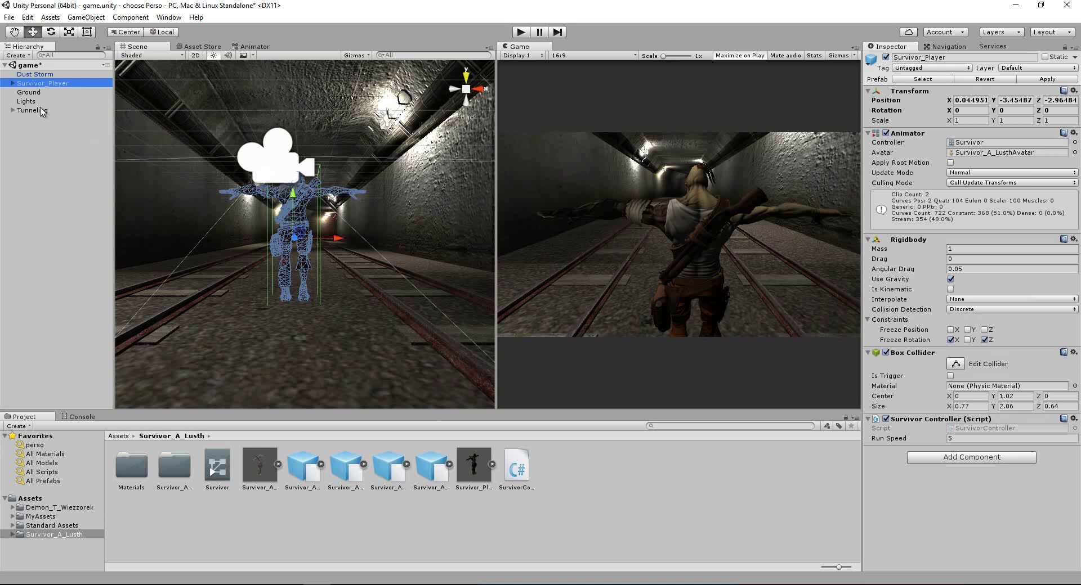
left_click(34, 203)
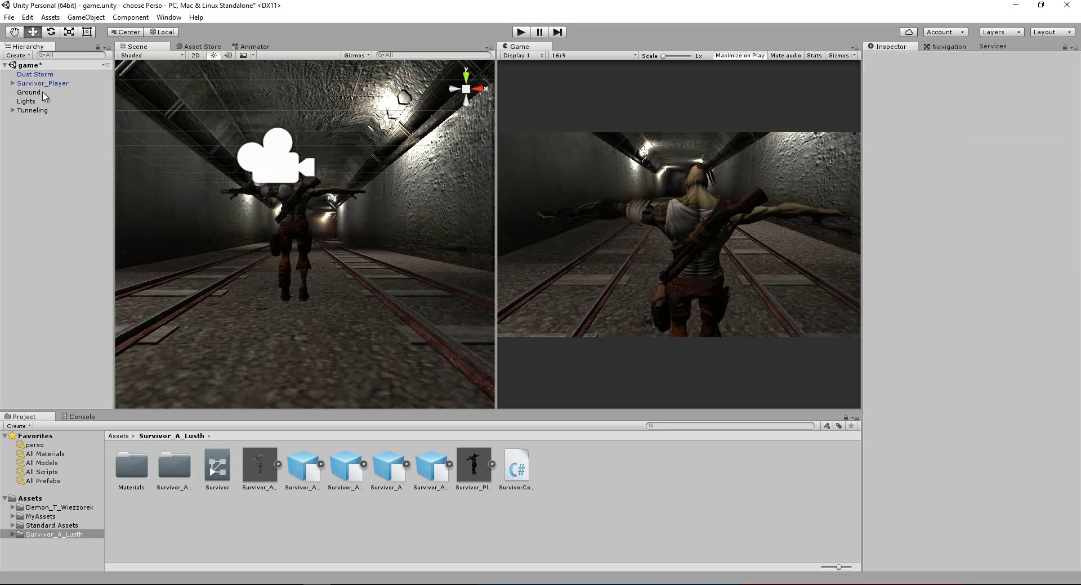
key("ctrl+z")
key("Delete")
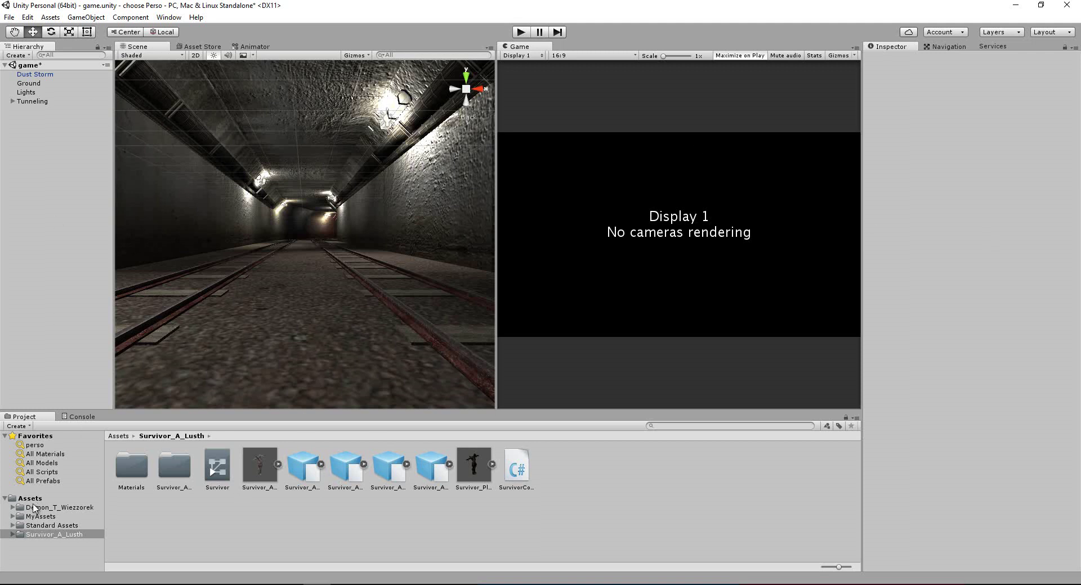
left_click(31, 498)
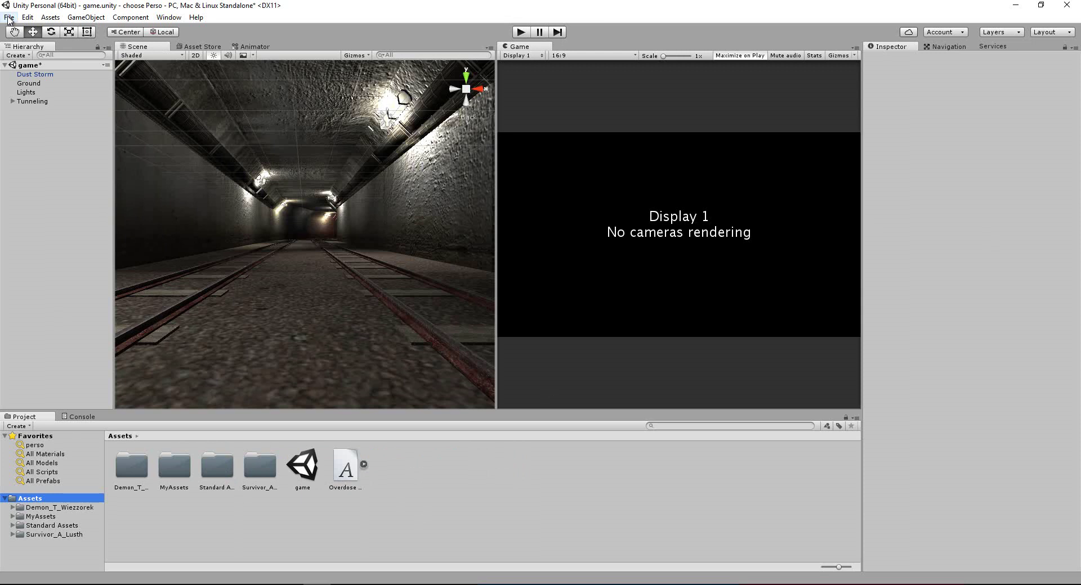
Start a new scene, saving the modified tunnel game scene first.
left_click(8, 18)
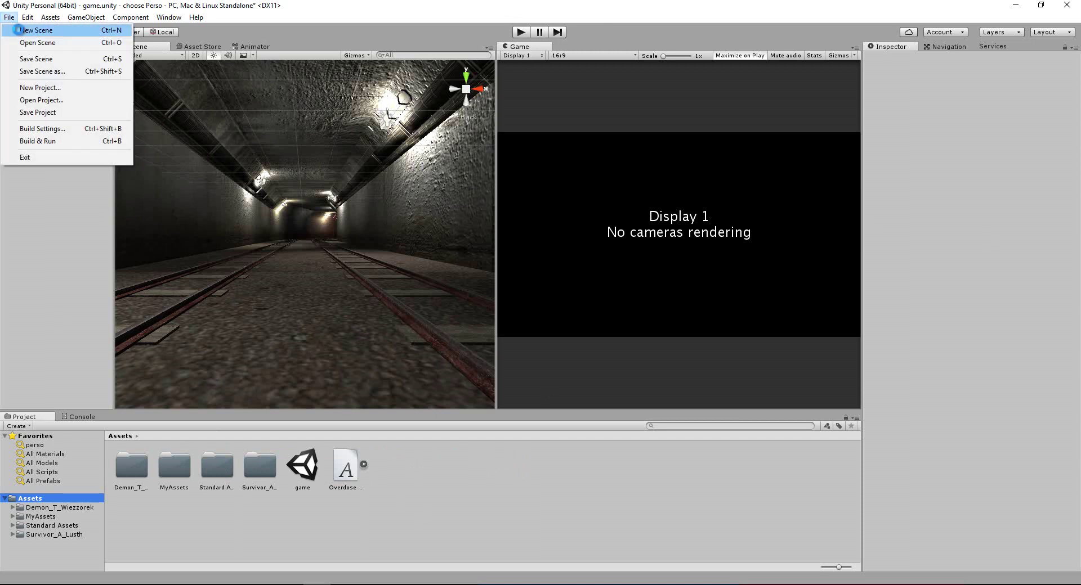
left_click(36, 31)
left_click(528, 321)
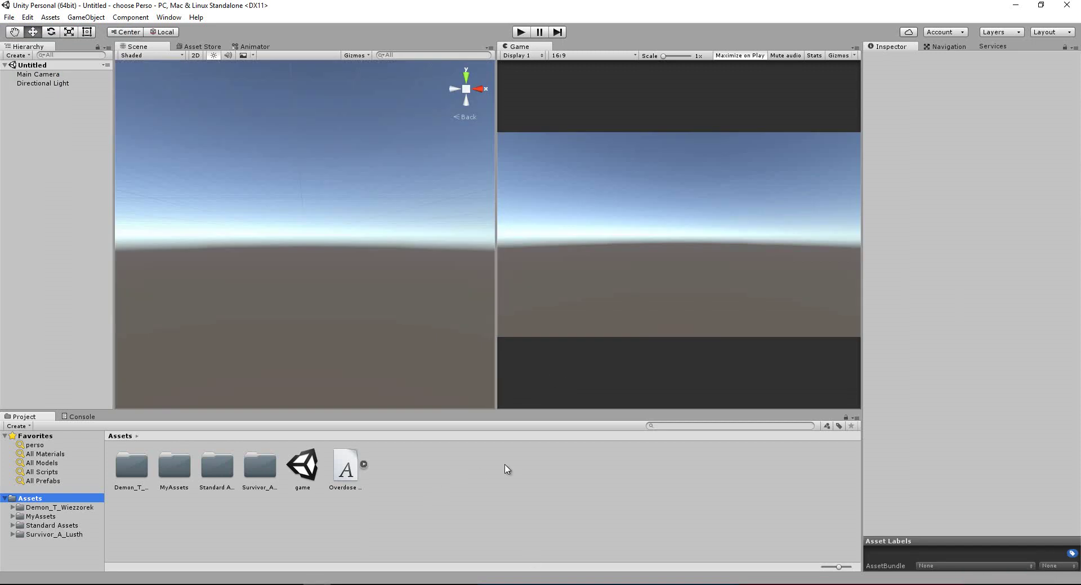
Save the new scene as 'choose' in Assets.
left_click(11, 17)
left_click(48, 74)
type("c")
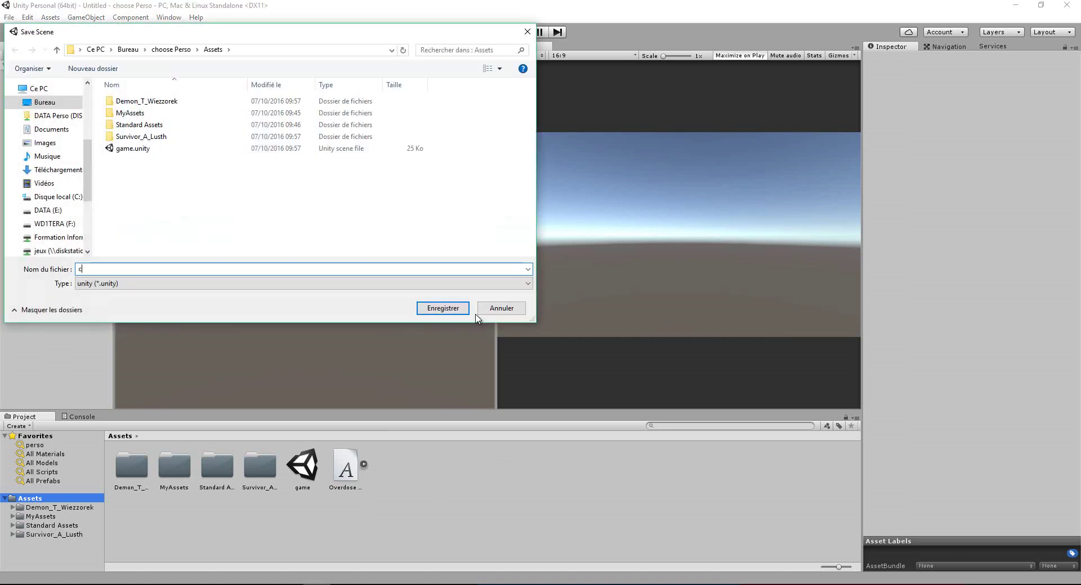
type("hoose")
key("Return")
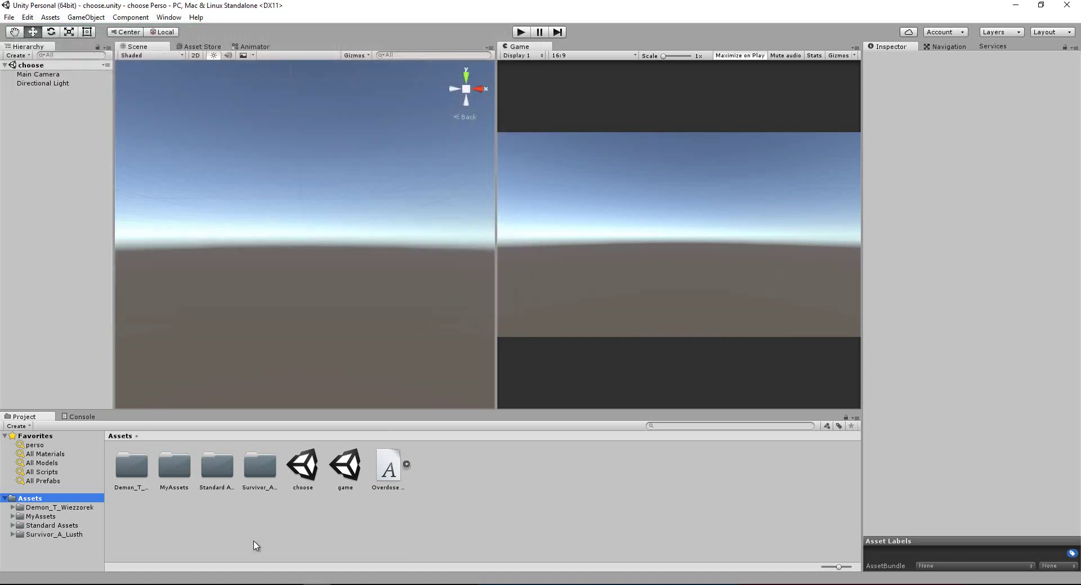
Set the scene's Skybox to None in the Lighting settings.
left_click(175, 18)
left_click(186, 263)
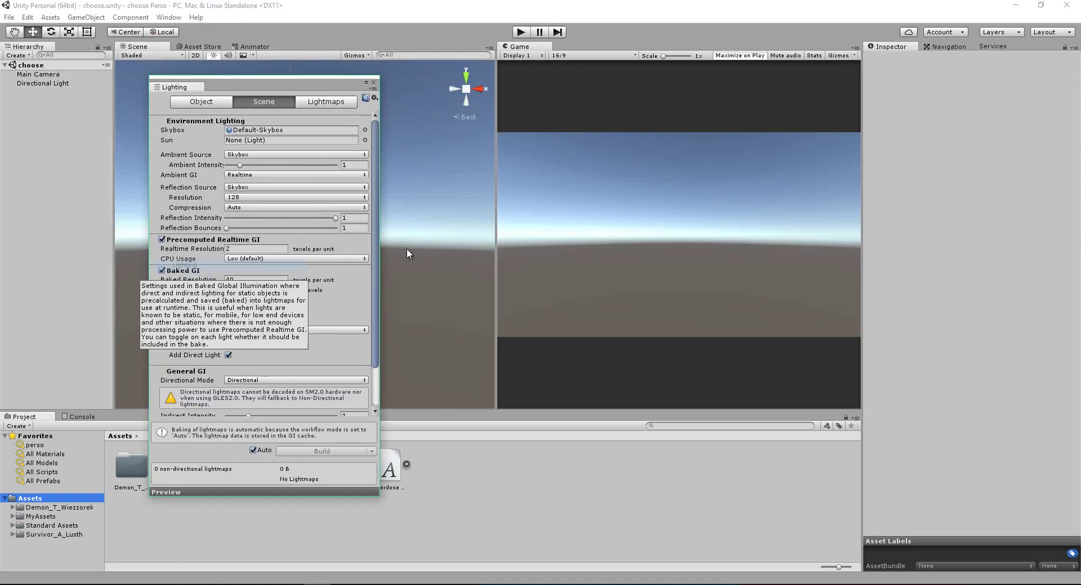
left_click(283, 131)
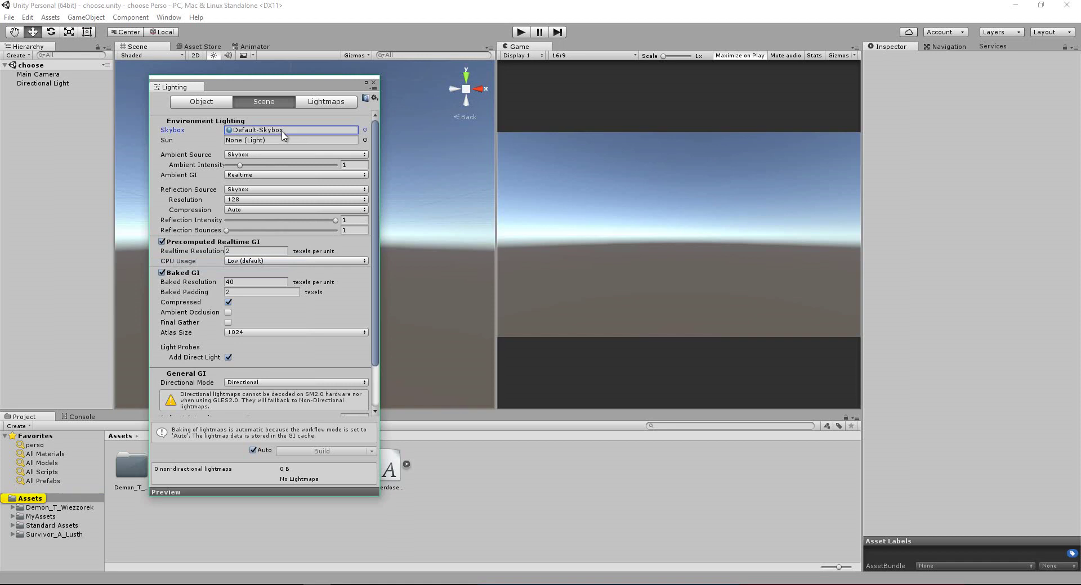
key("Delete")
left_click(373, 82)
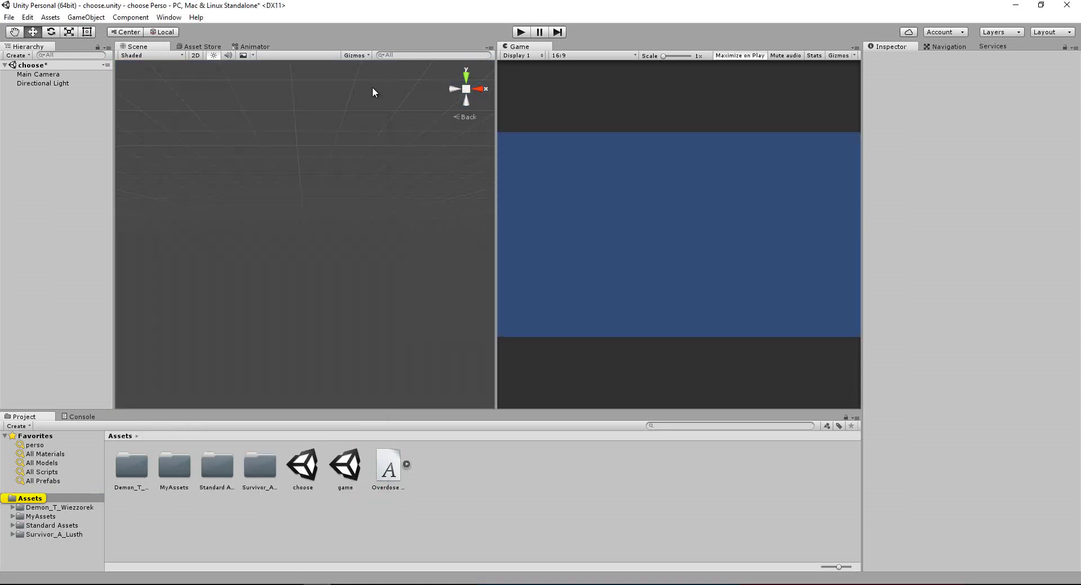
Set Main Camera Clear Flags to Solid Color with background 00000000.
left_click(44, 85)
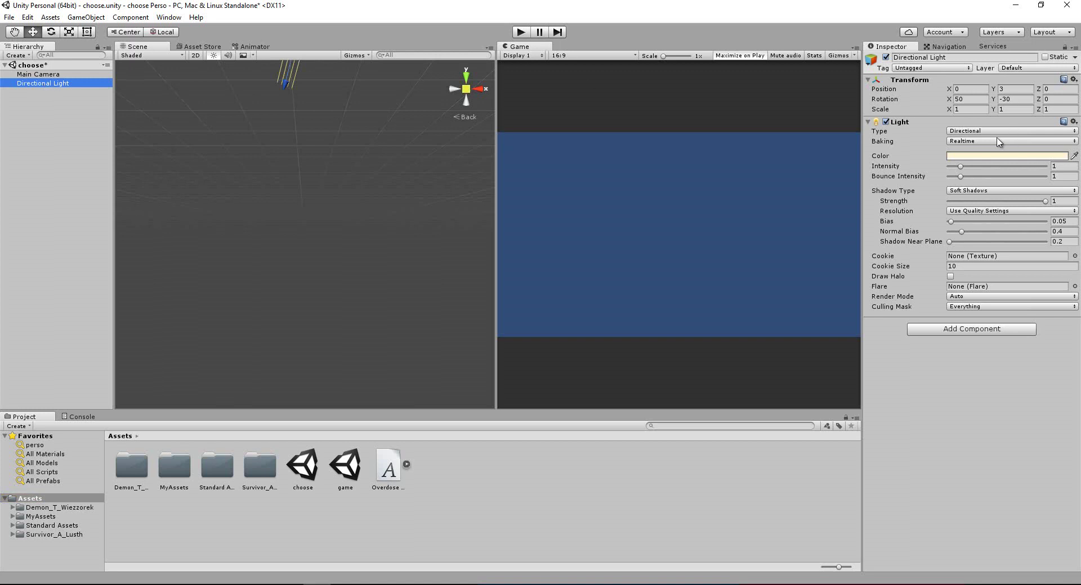
left_click(47, 76)
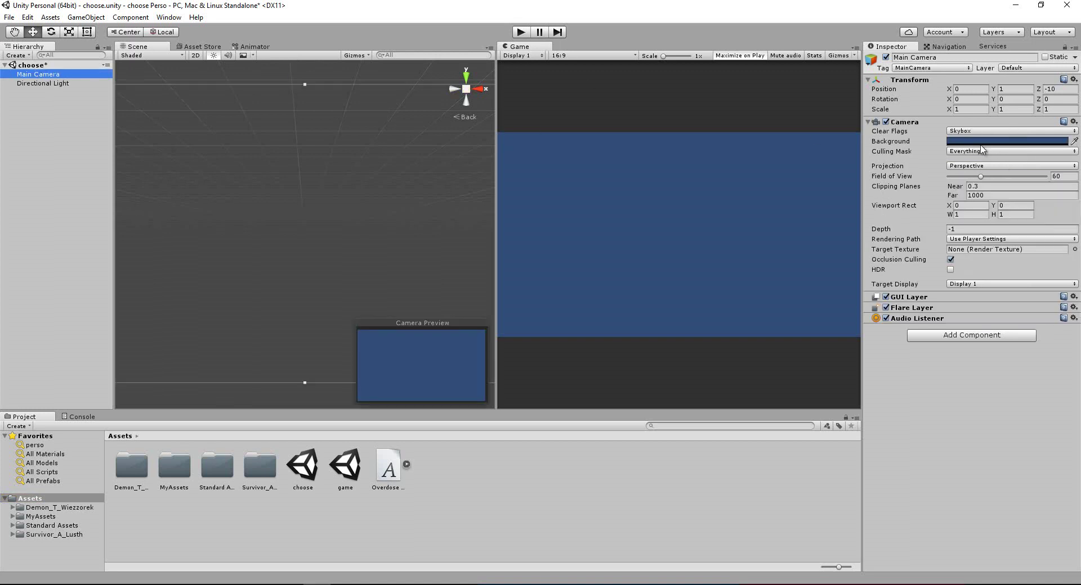
left_click(956, 142)
left_click(970, 131)
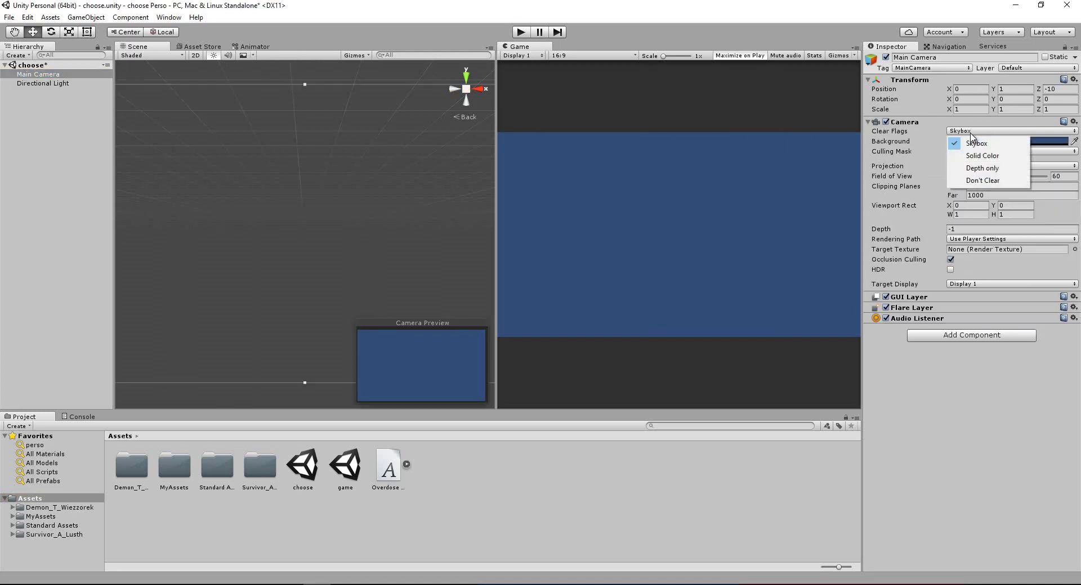
left_click(983, 155)
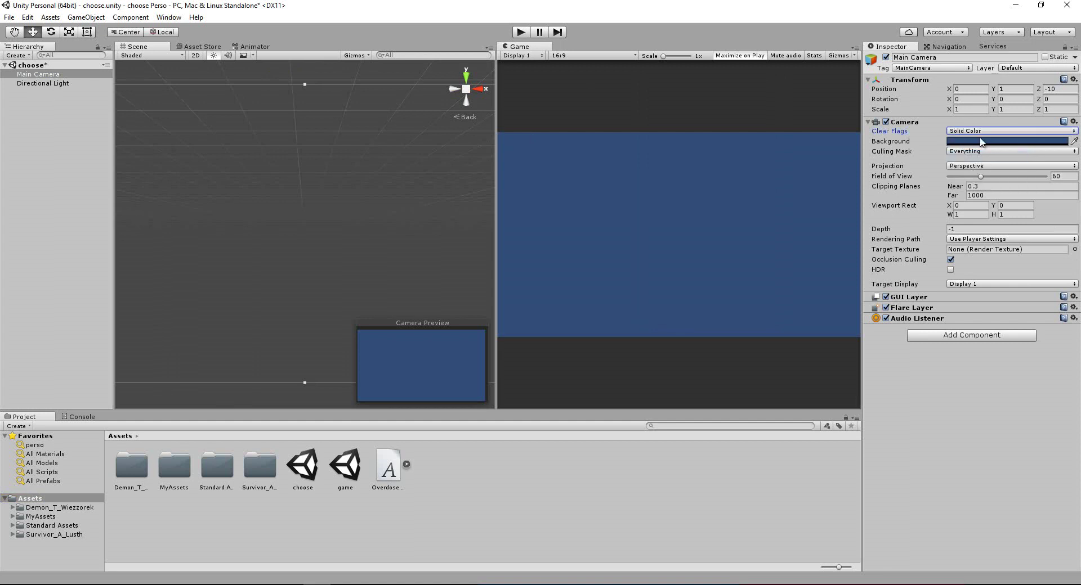
left_click(983, 143)
triple_click(751, 286)
type("00000000")
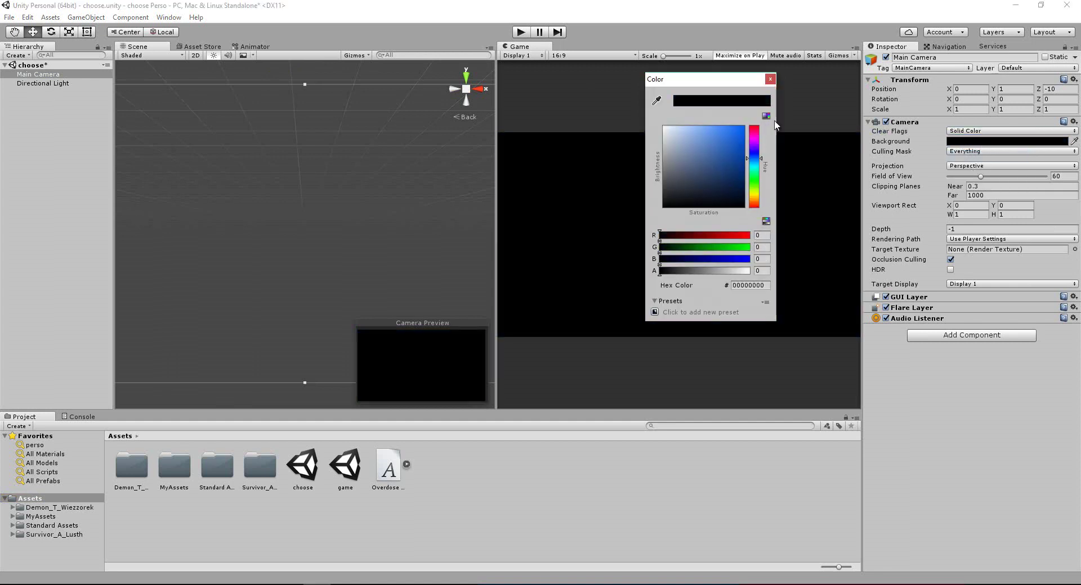
left_click(770, 80)
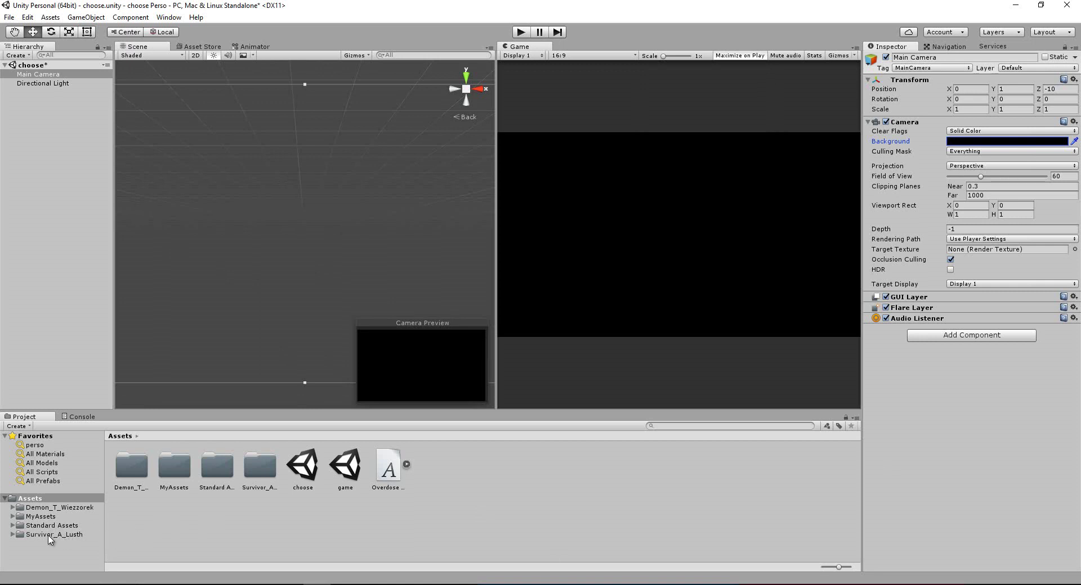
Drag the Demon_Player prefab from Demon_T_Wiezzorek into the scene and disable its child Camera.
left_click(50, 509)
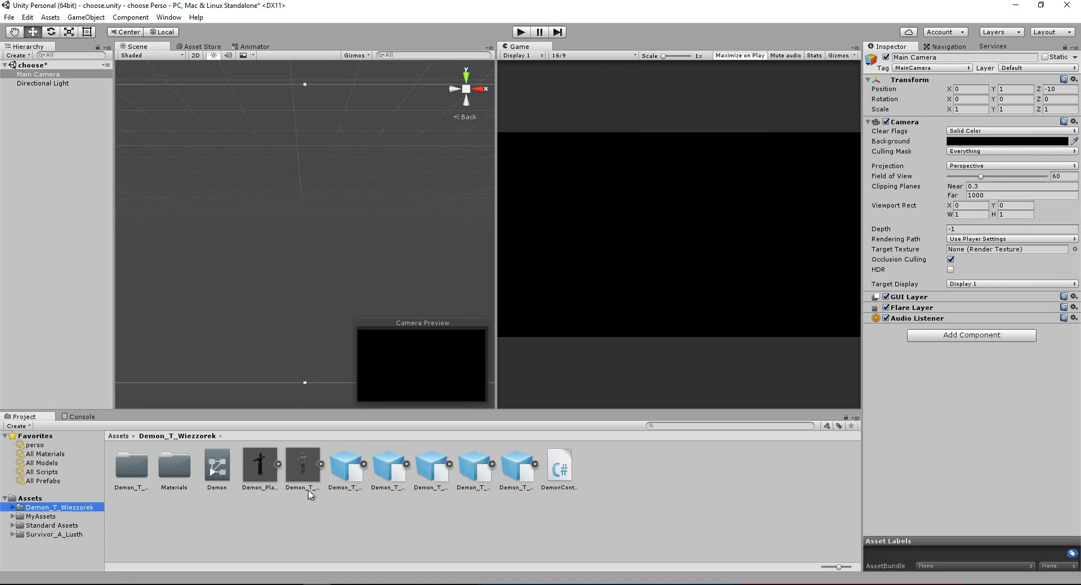
mouse_move(260, 470)
left_mouse_down()
mouse_move(281, 379)
mouse_move(242, 238)
left_mouse_up()
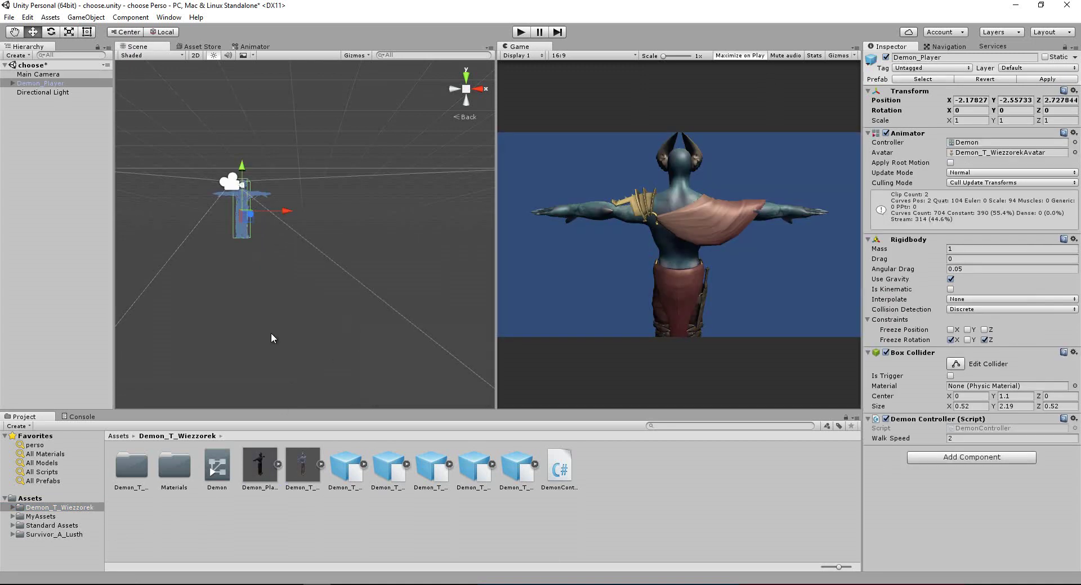
left_click(12, 83)
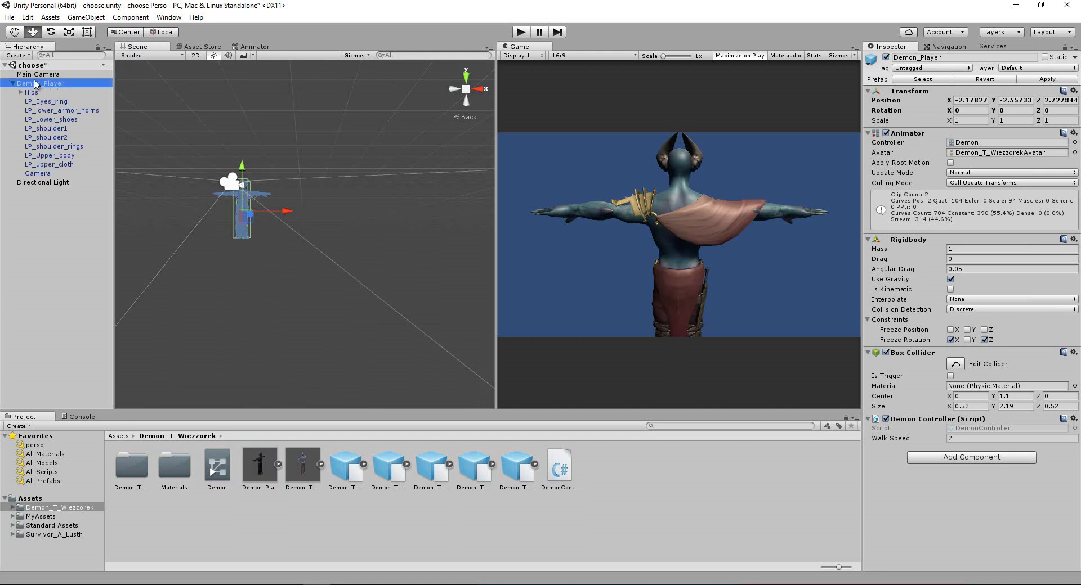
left_click(38, 176)
left_click(886, 58)
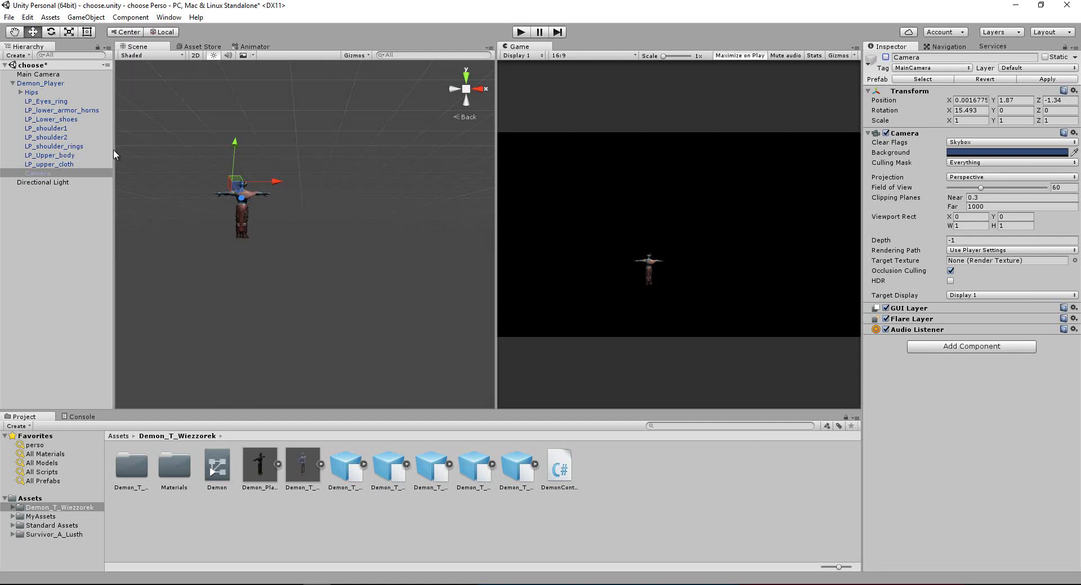
Switch the Main Camera's projection from Perspective to Orthographic, size 5.
left_click(40, 75)
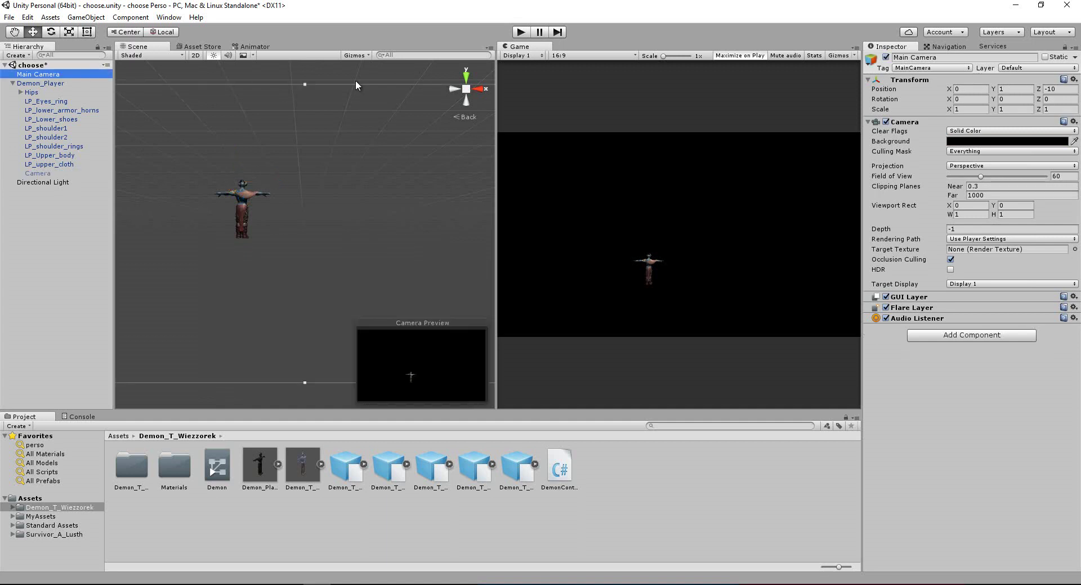
left_click(482, 96)
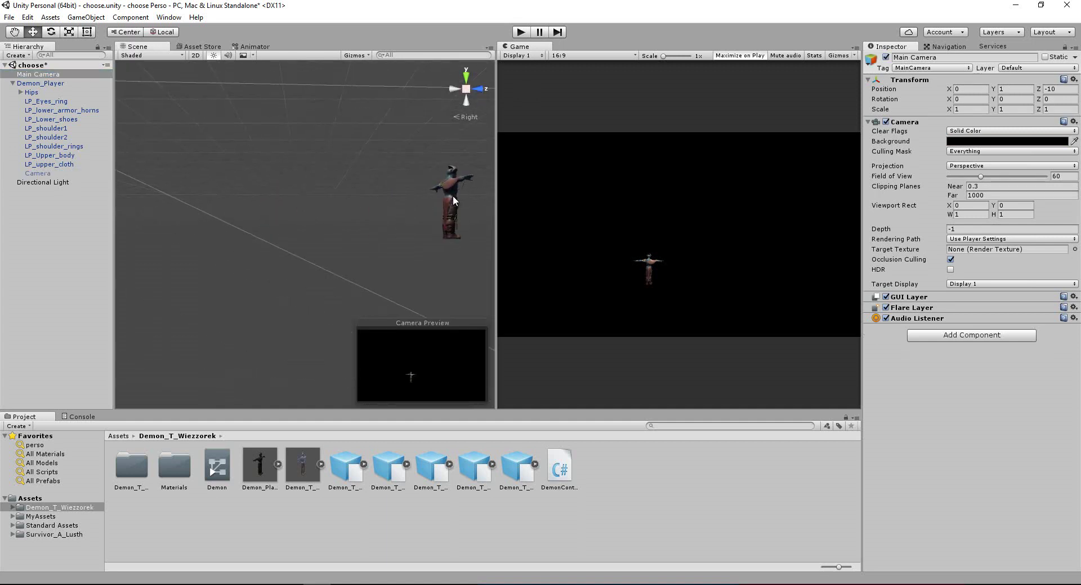
scroll(399, 239, "down", 3)
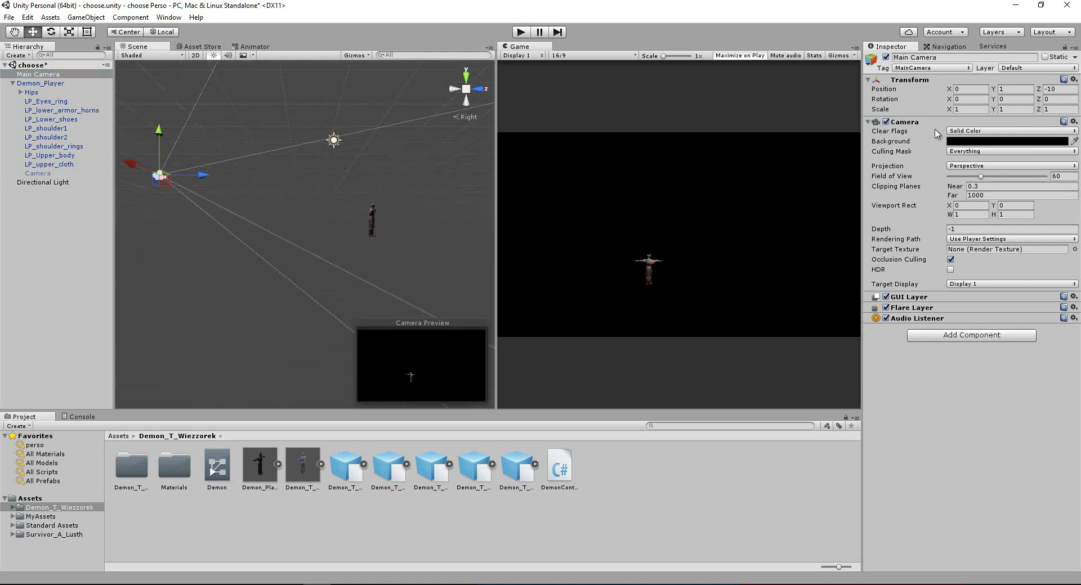
left_click(985, 166)
left_click(981, 192)
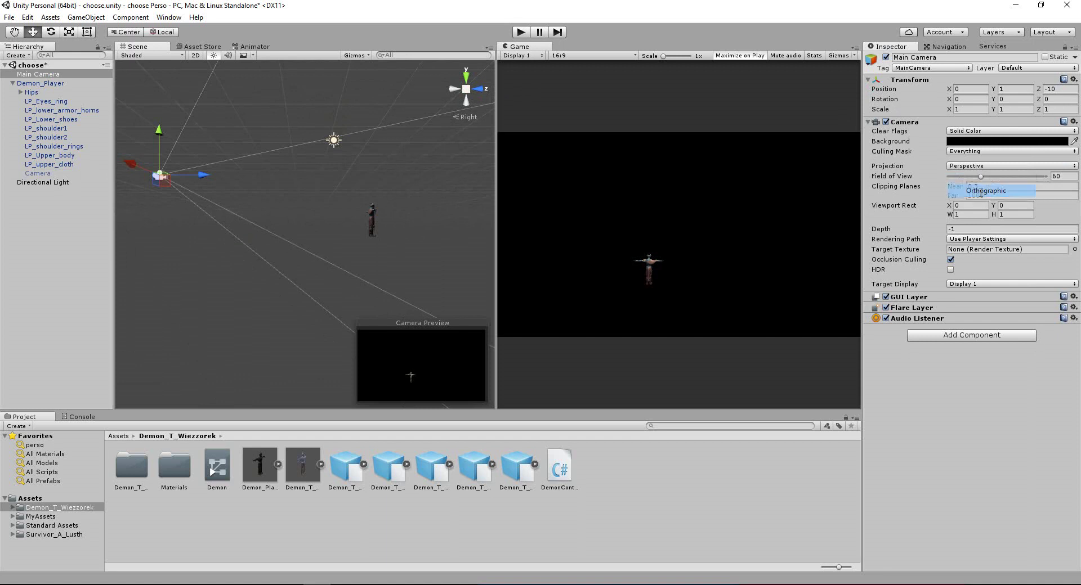
scroll(304, 184, "down", 2)
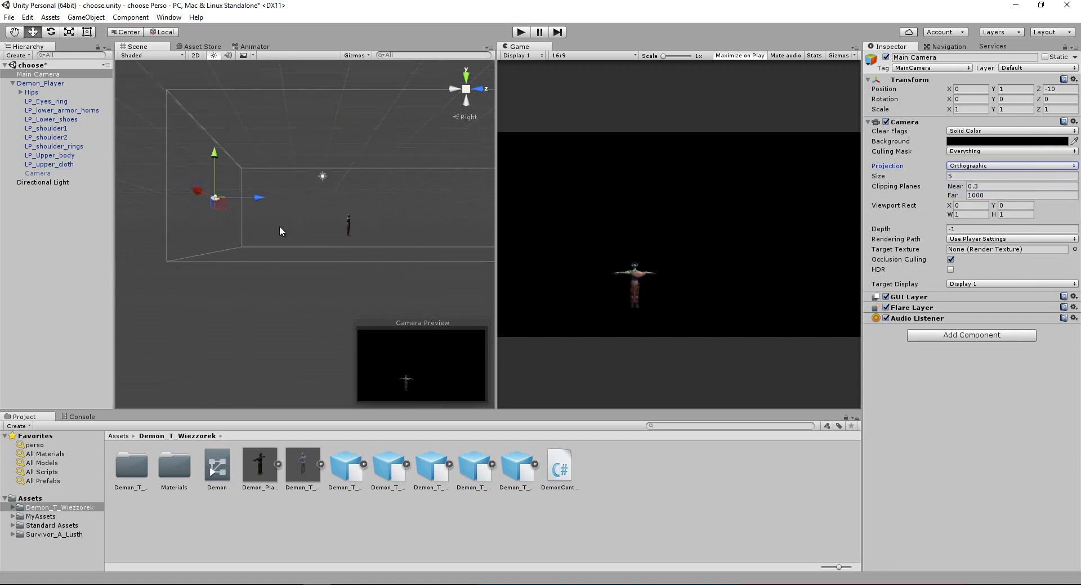
left_click(478, 89)
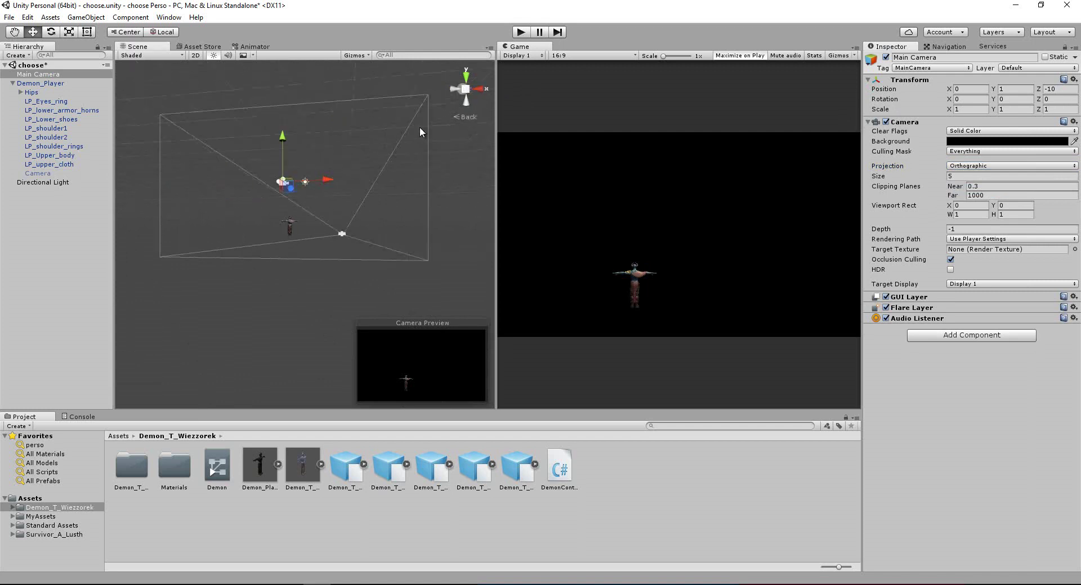
scroll(299, 282, "up", 3)
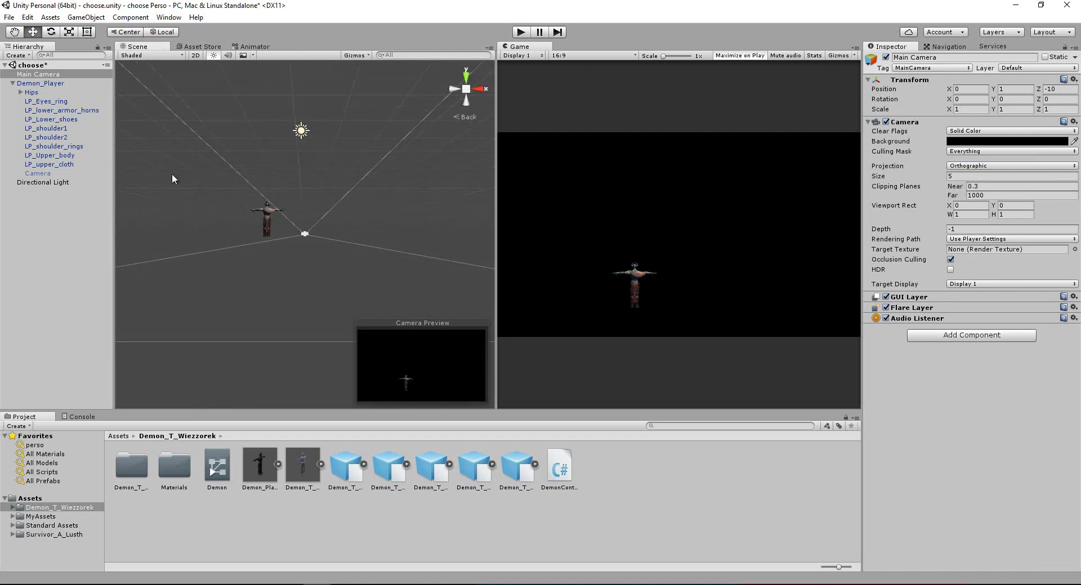
left_click(34, 83)
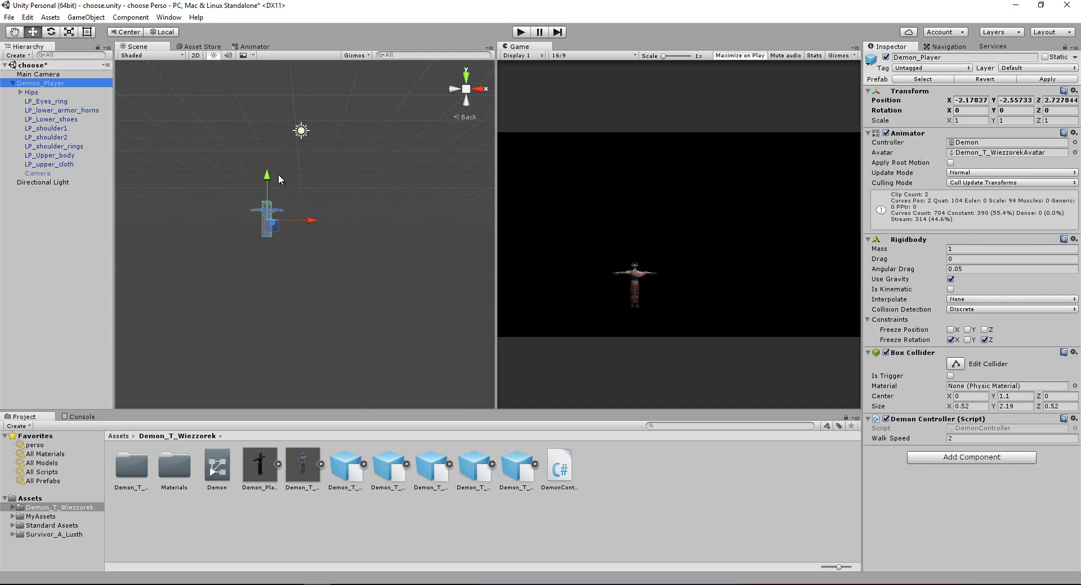
Scale Demon_Player up to about 2.7 and shift it left in the scene.
left_click_drag(269, 177, 267, 144)
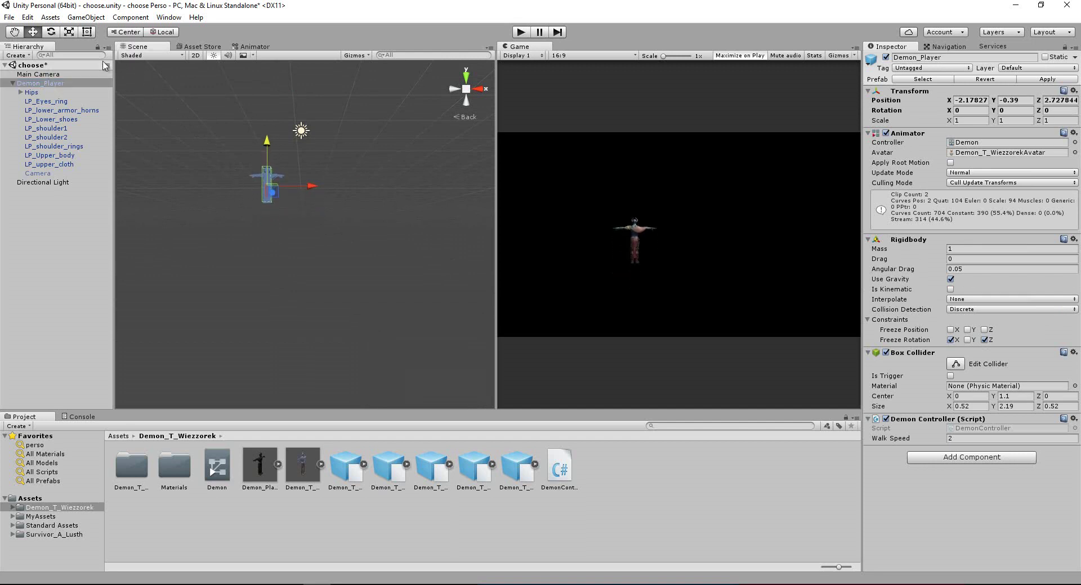
key("r")
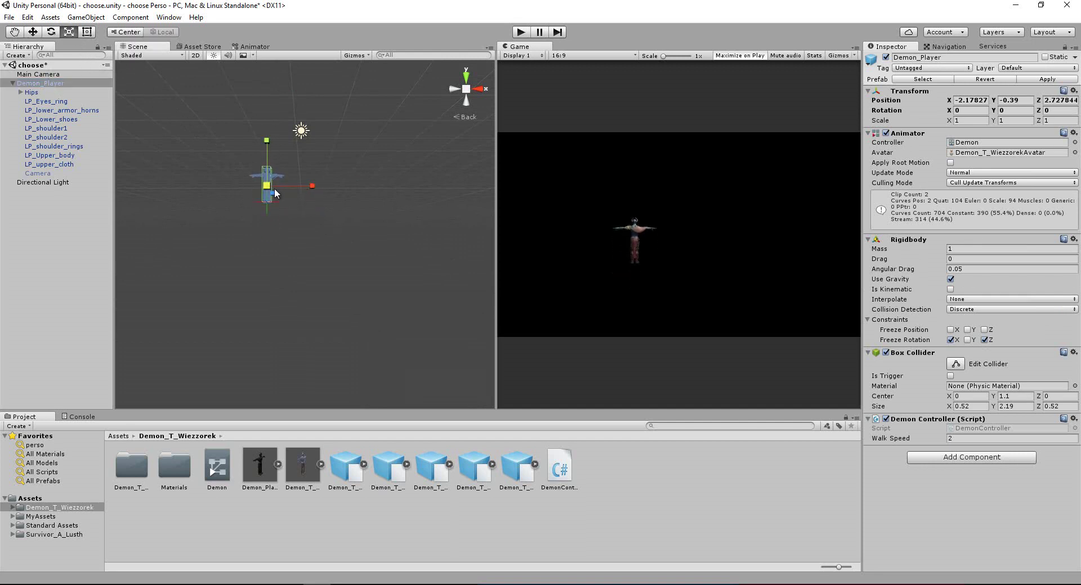
left_click_drag(275, 189, 351, 238)
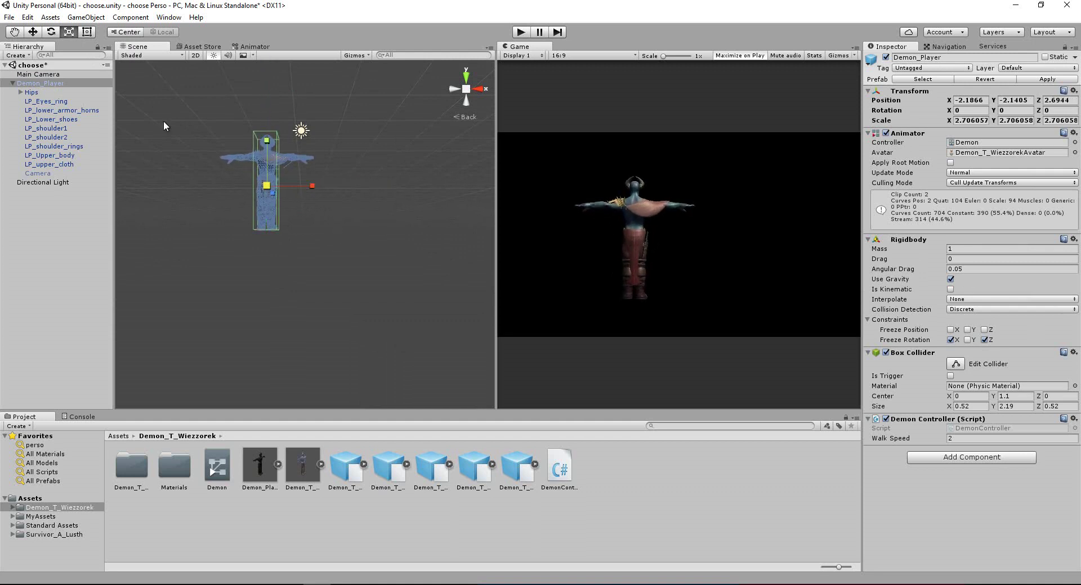
left_click(33, 32)
left_click_drag(312, 192, 282, 190)
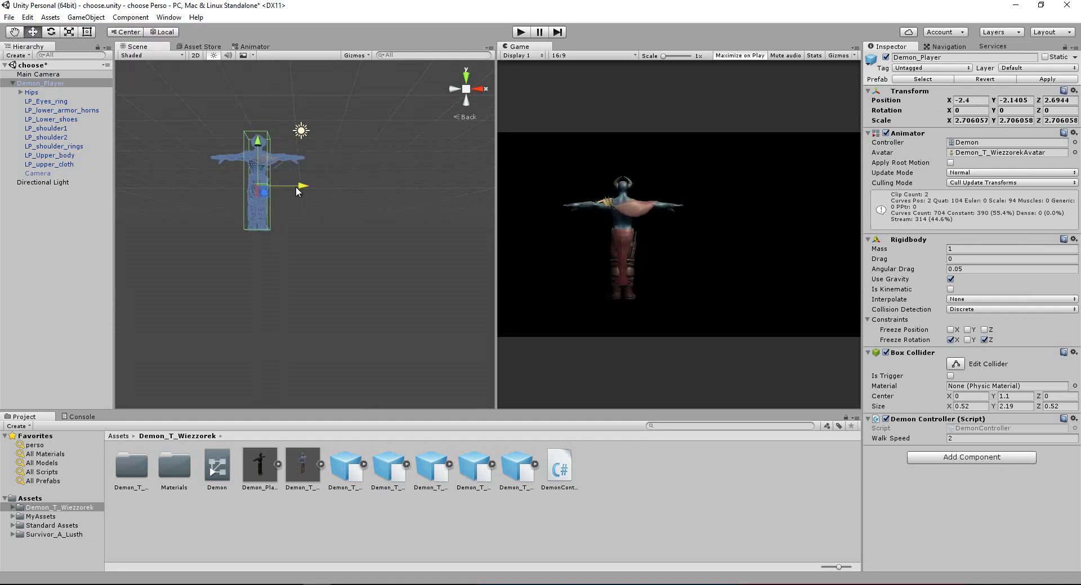
left_click_drag(240, 144, 241, 150)
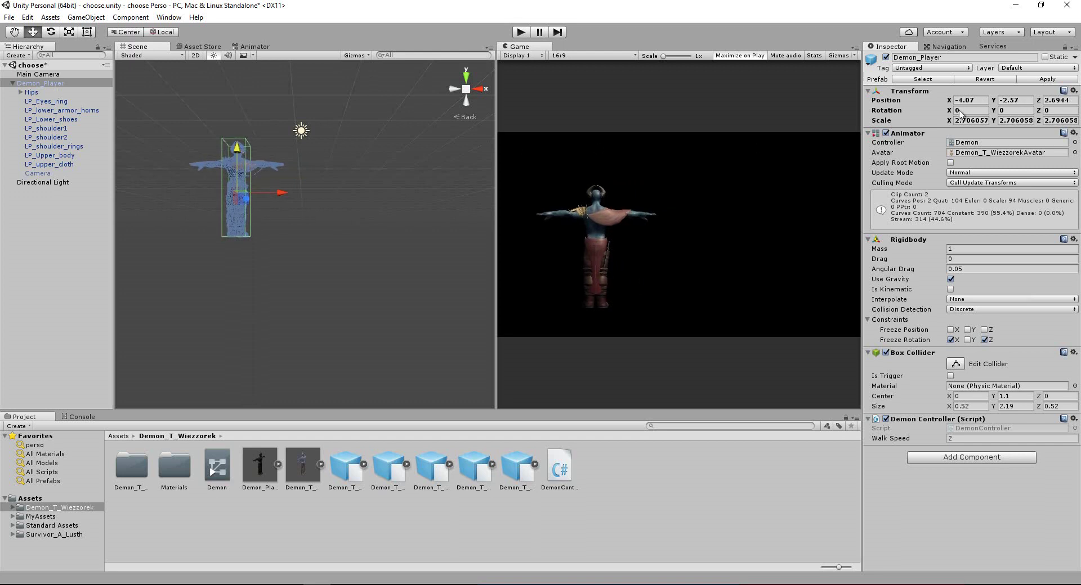
Set Demon_Player's Y rotation to 180 so it faces the camera.
left_click(999, 113)
type("180")
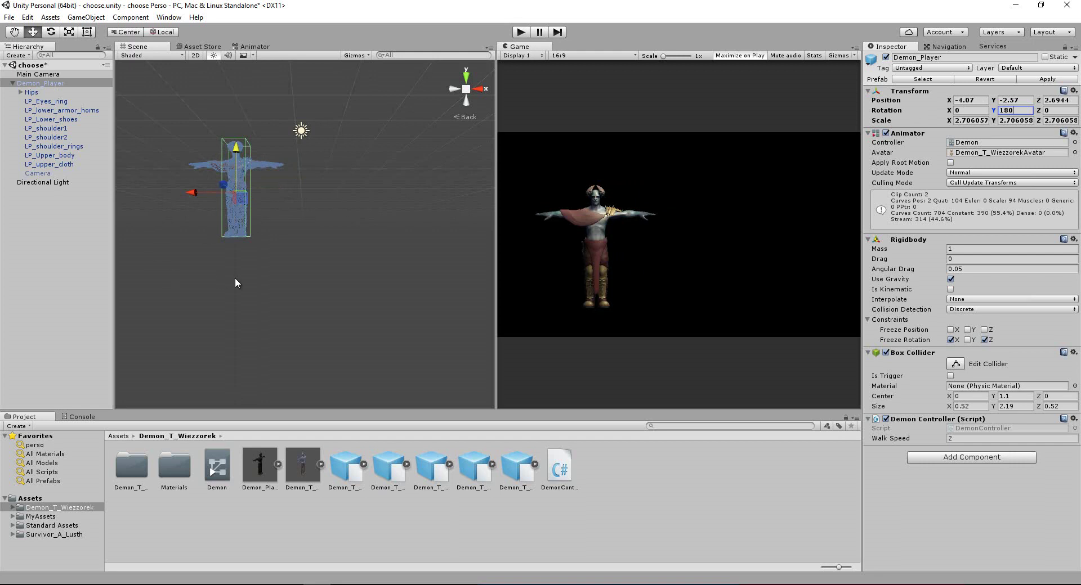
left_click(12, 84)
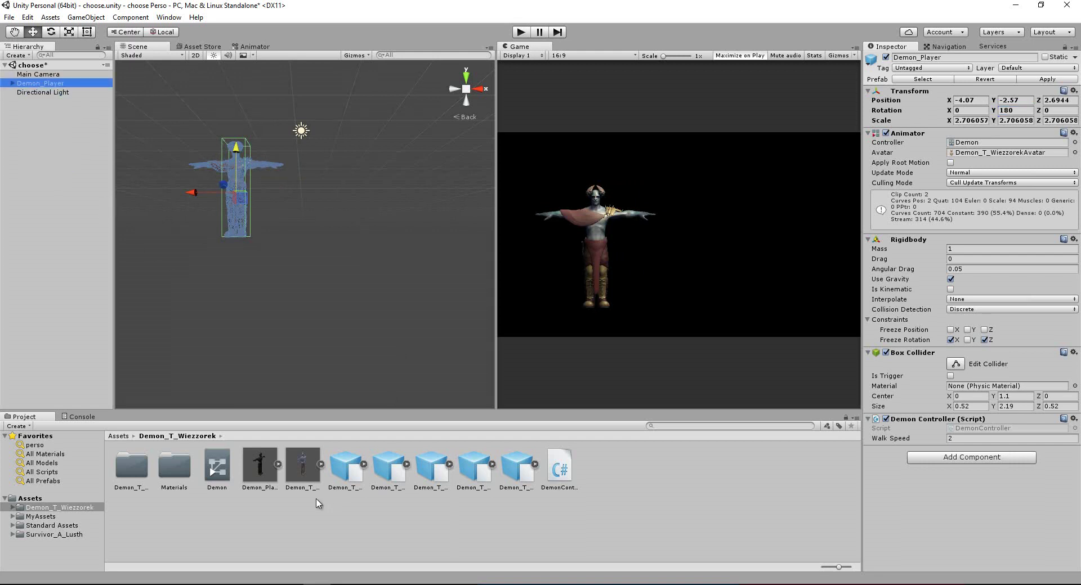
left_click(43, 536)
Drag the Survivor prefab from Survivor_A_Lusth into the scene.
mouse_move(475, 465)
left_mouse_down()
mouse_move(369, 268)
mouse_move(334, 236)
left_mouse_up()
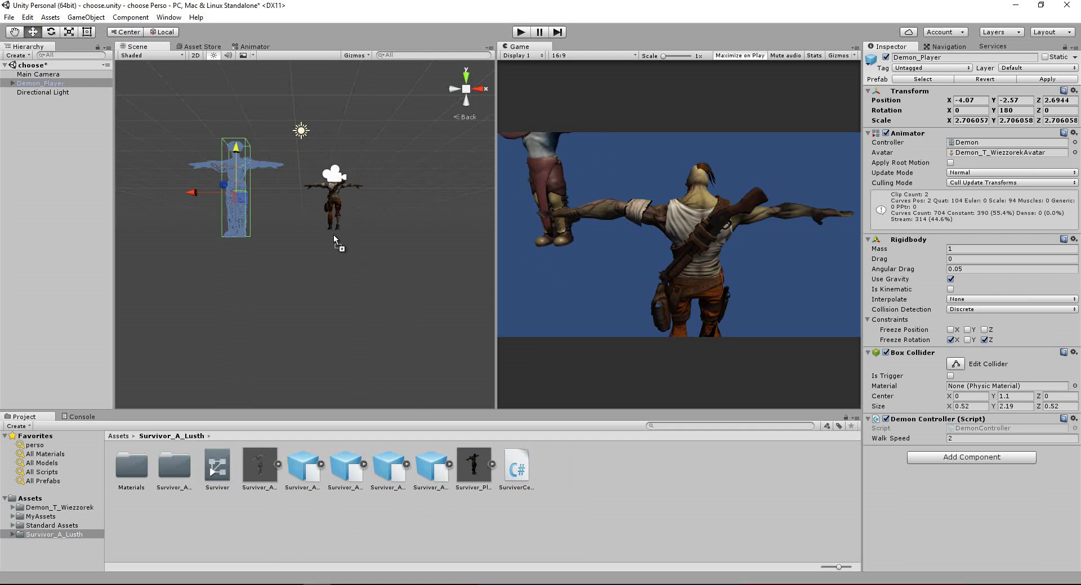
left_click_drag(334, 234, 333, 231)
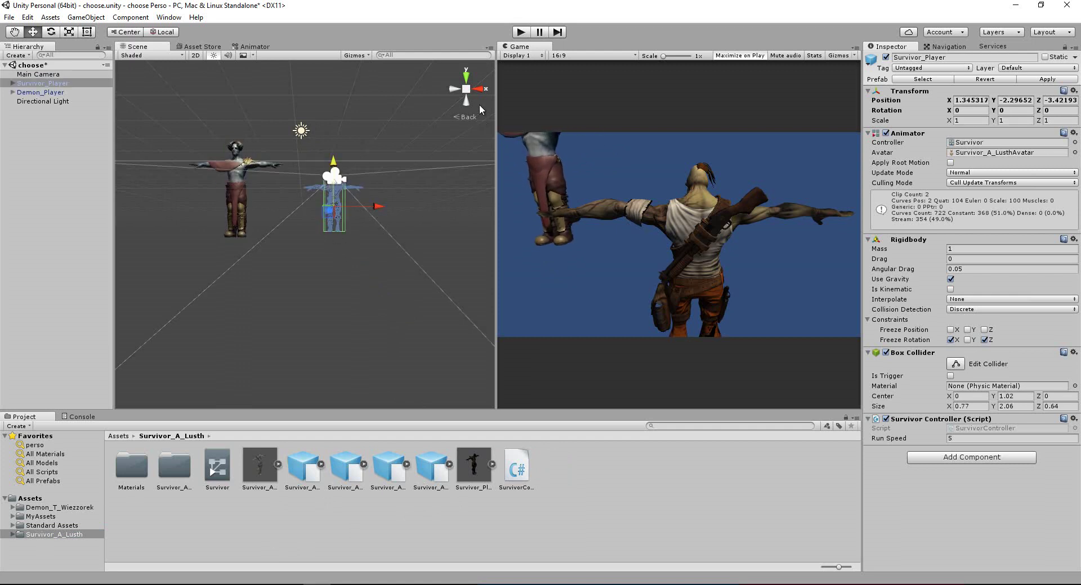
left_click(478, 90)
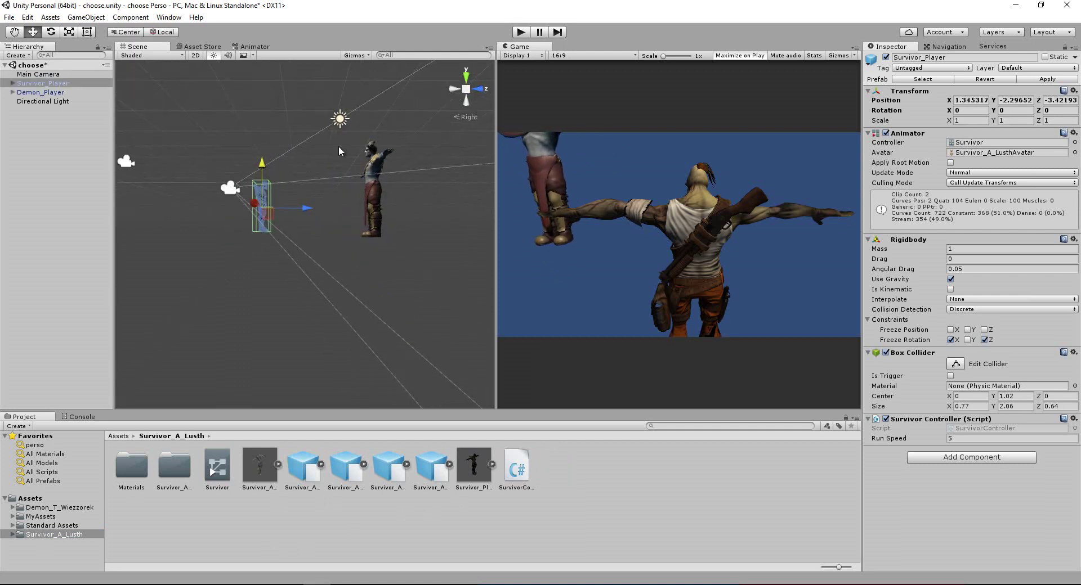
Disable the Camera inside Survivor_Player and frame the character in the scene view.
left_click(11, 84)
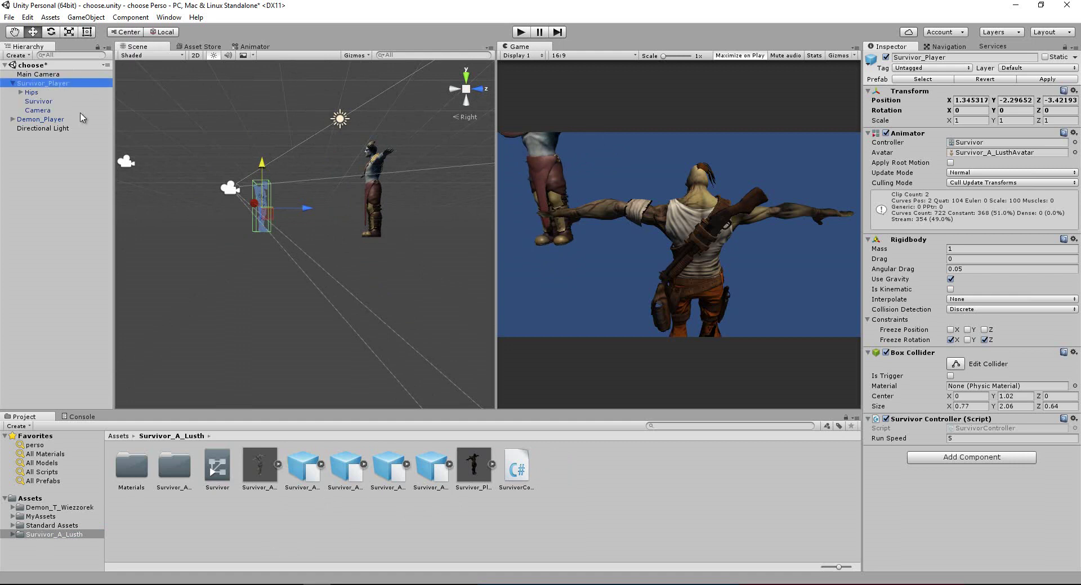
left_click(41, 110)
left_click(886, 56)
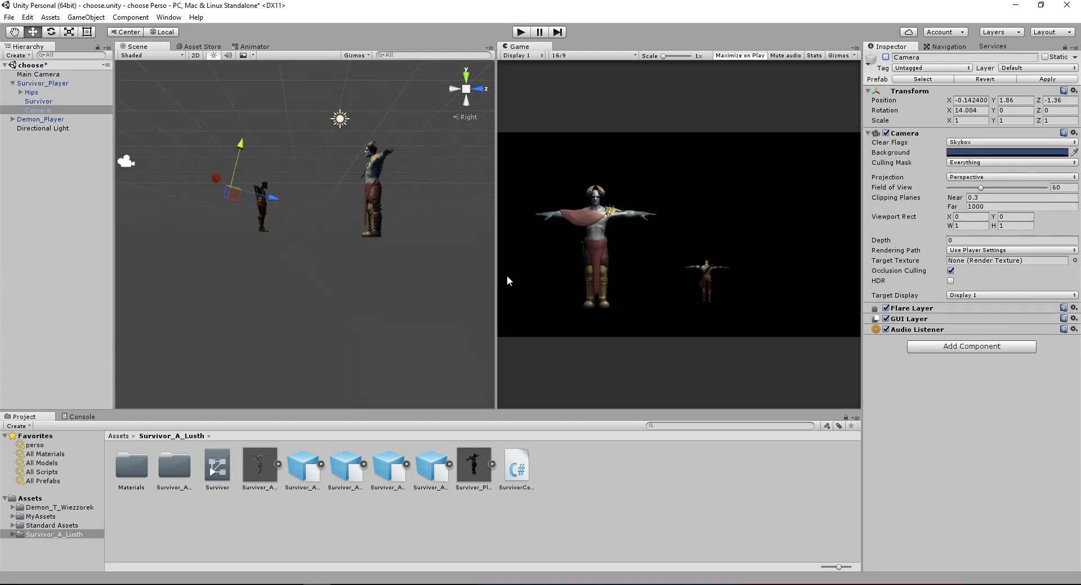
left_click(38, 85)
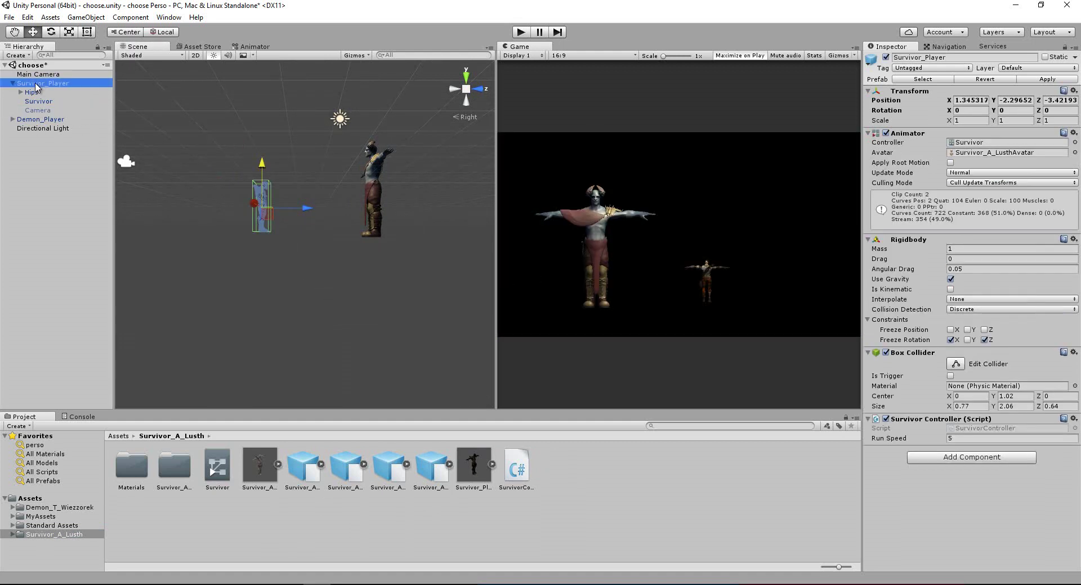
key("f")
left_click(465, 97)
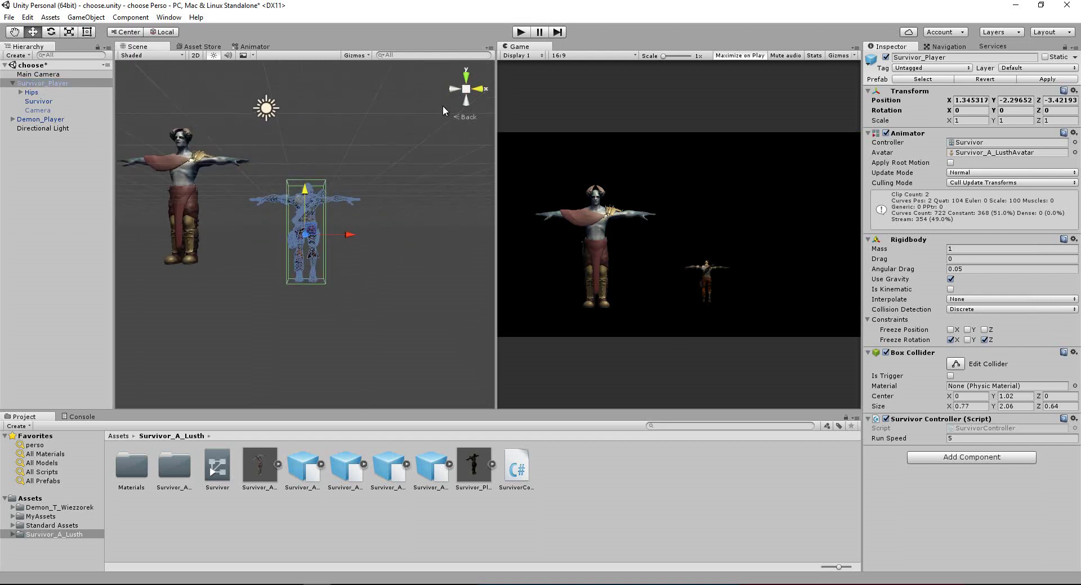
left_click(26, 120)
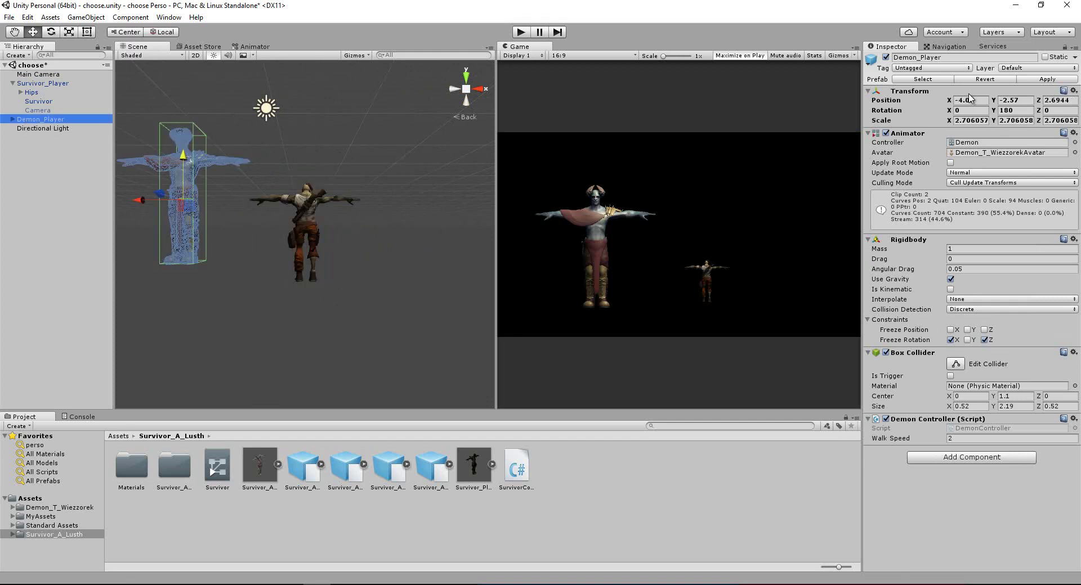
Copy Demon_Player's Transform and paste its values onto Survivor_Player's Transform.
left_click(1071, 91)
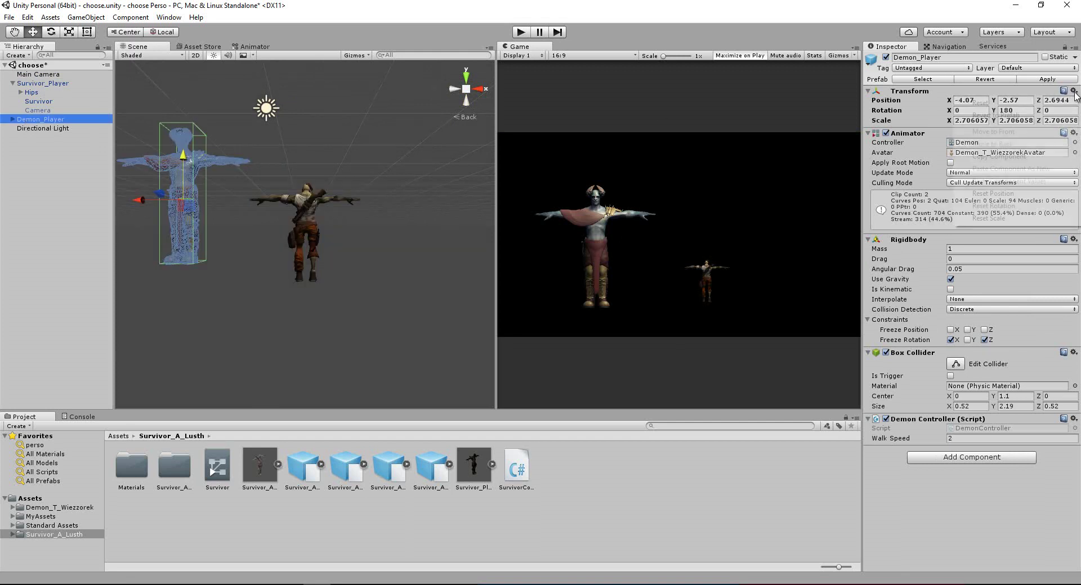
left_click(1022, 157)
left_click(42, 84)
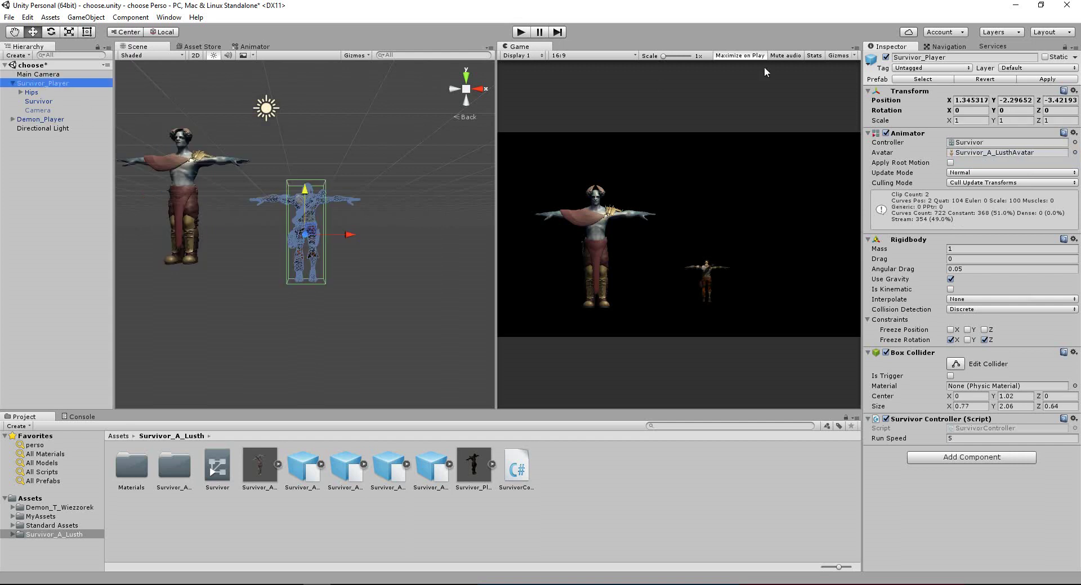
left_click(1074, 91)
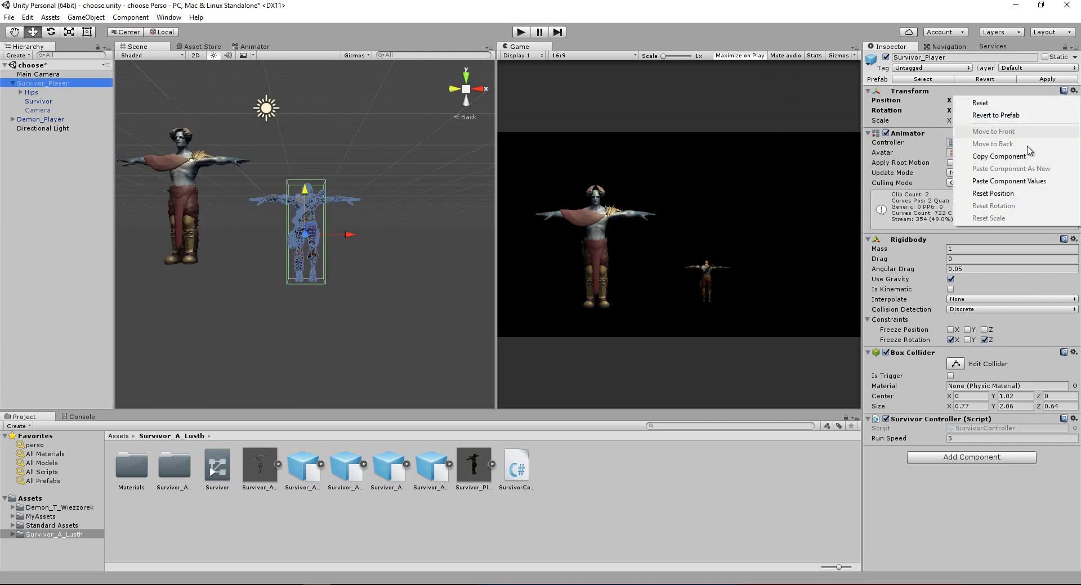
left_click(1036, 181)
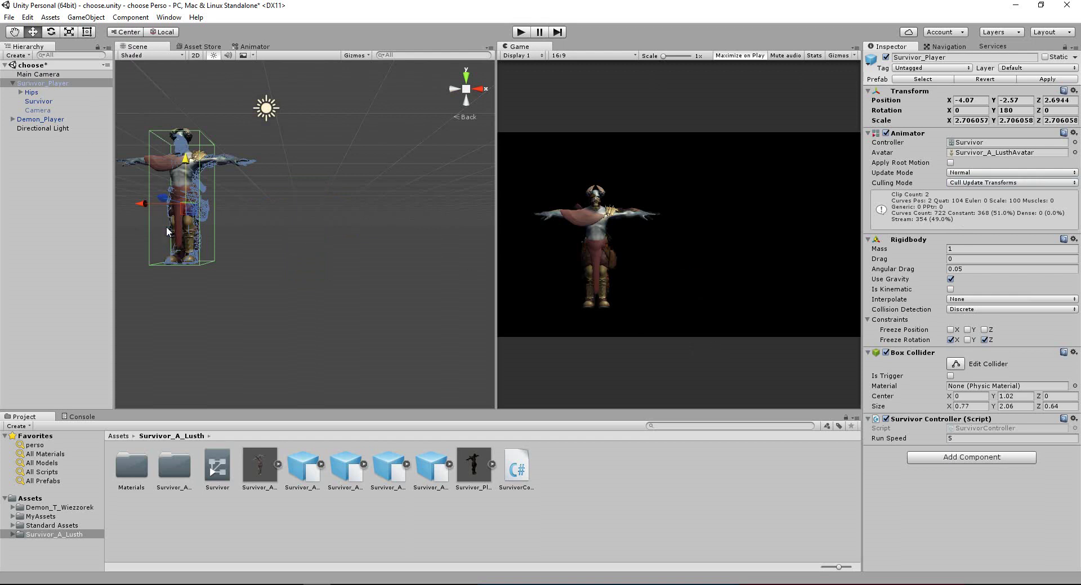
Move Survivor_Player right to about X 3.75, beside the demon.
left_click_drag(142, 207, 318, 214)
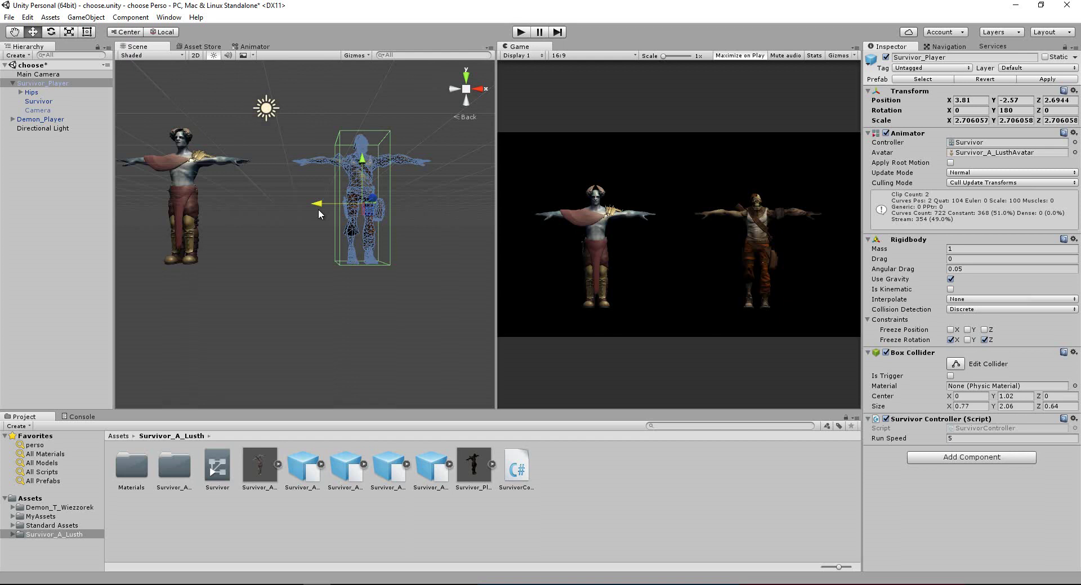
left_click_drag(318, 214, 319, 214)
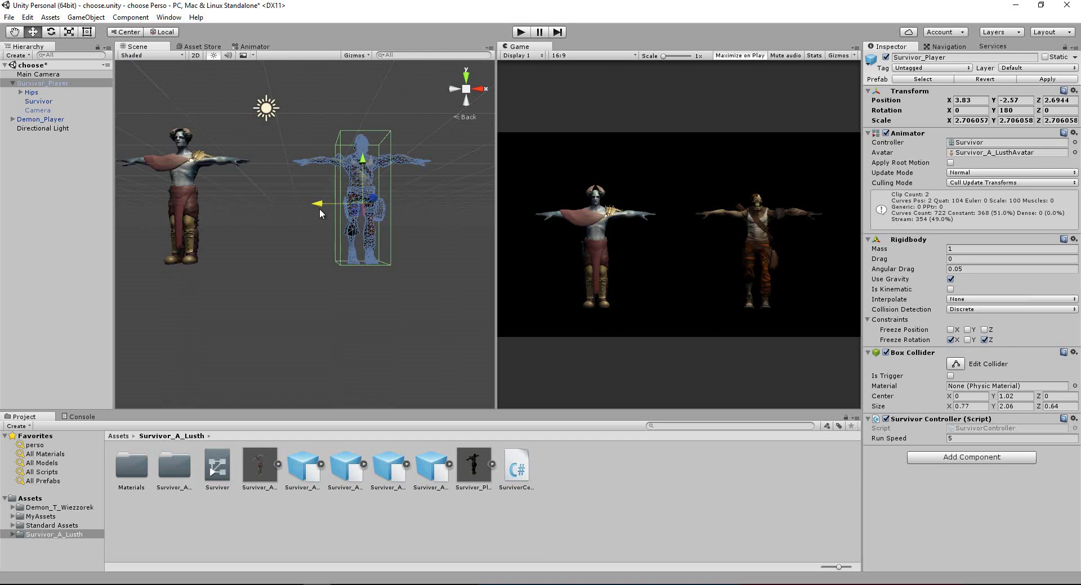
left_click_drag(315, 202, 314, 202)
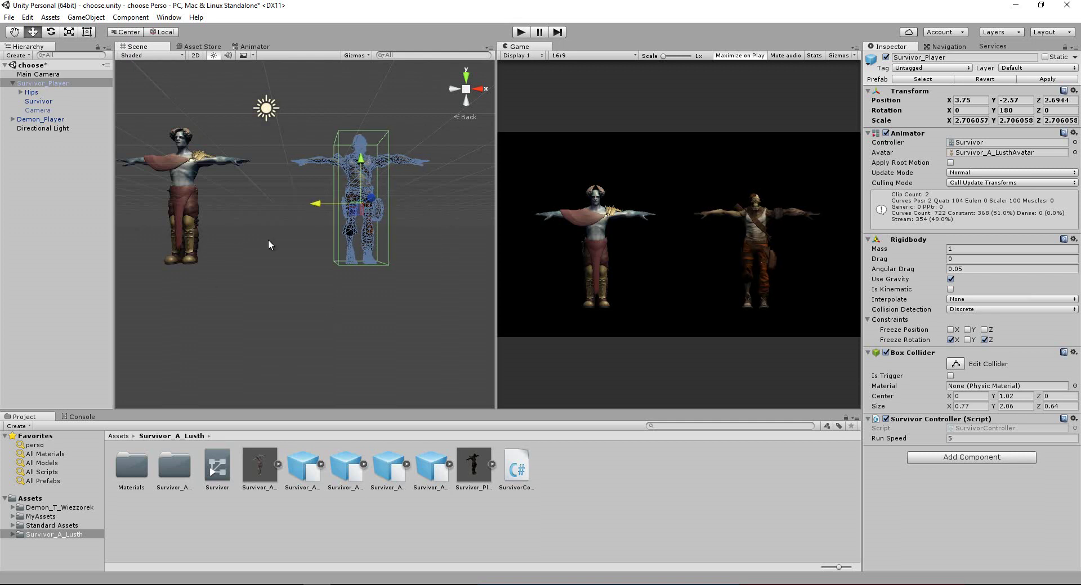
Create an empty game object named 'Players' in the Hierarchy.
left_click(7, 56)
left_click(29, 68)
right_click(32, 137)
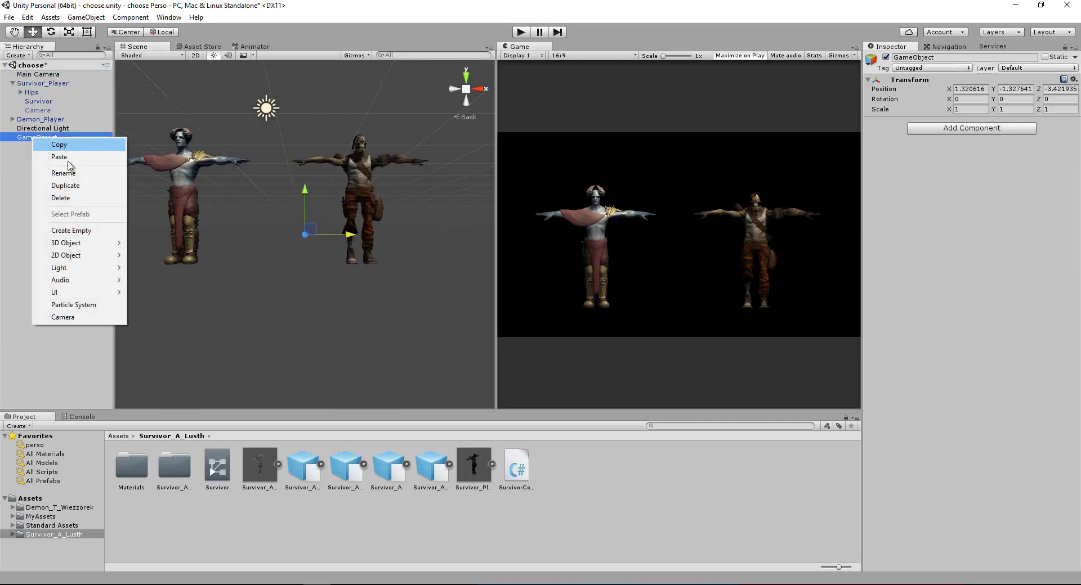
left_click(56, 166)
type("Players")
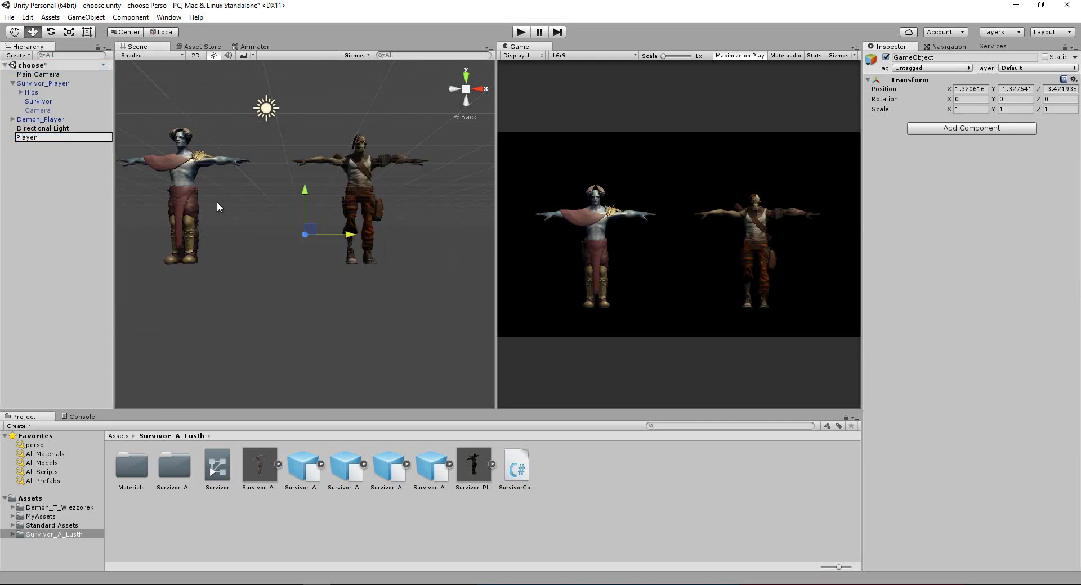
key("Return")
Parent Survivor_Player and Demon_Player under the Players object.
left_click(43, 84)
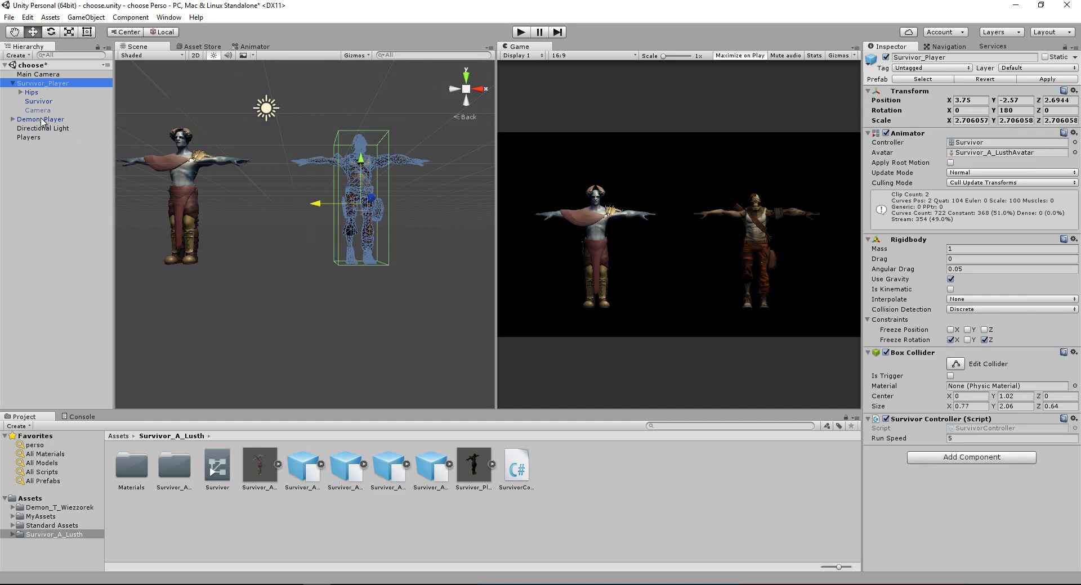
left_click(42, 120, "shift")
left_click(13, 84)
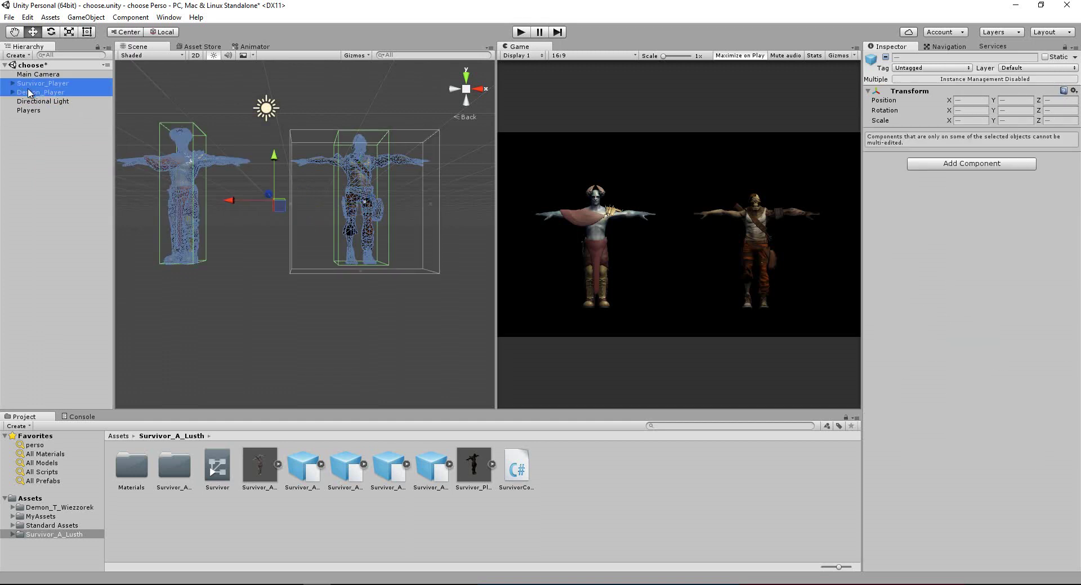
left_click(35, 93, "ctrl")
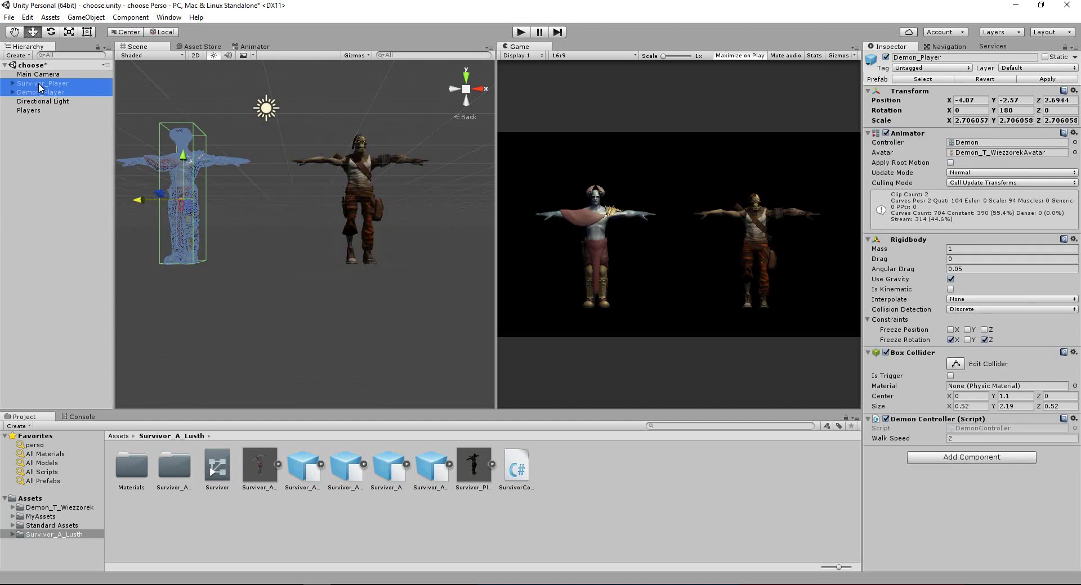
left_click(35, 93, "ctrl")
mouse_move(37, 93)
left_mouse_down()
mouse_move(50, 111)
mouse_move(39, 111)
left_mouse_up()
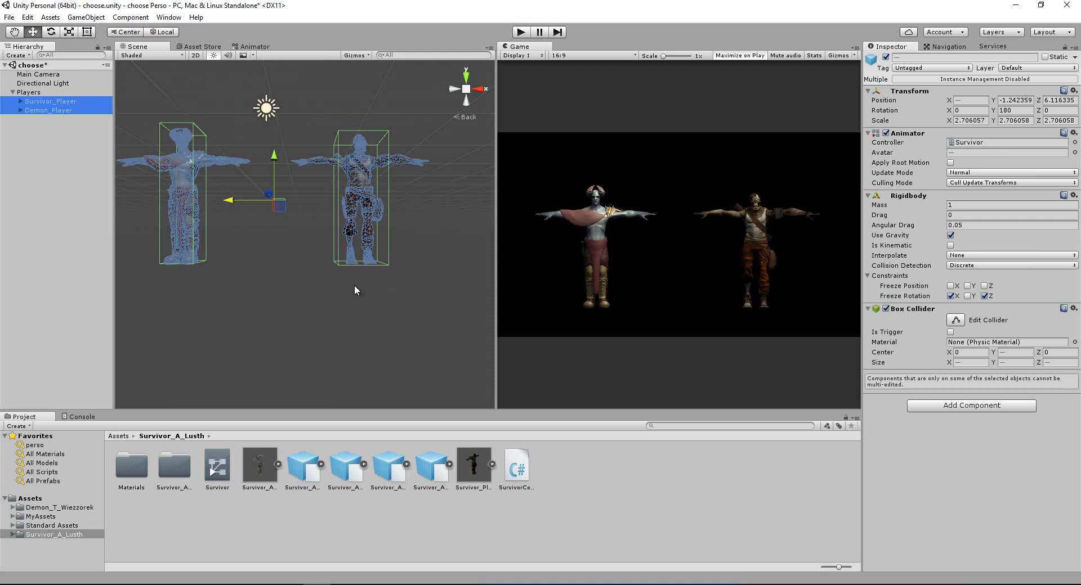
Add a Spotlight as a child of the Players group.
left_click(27, 94)
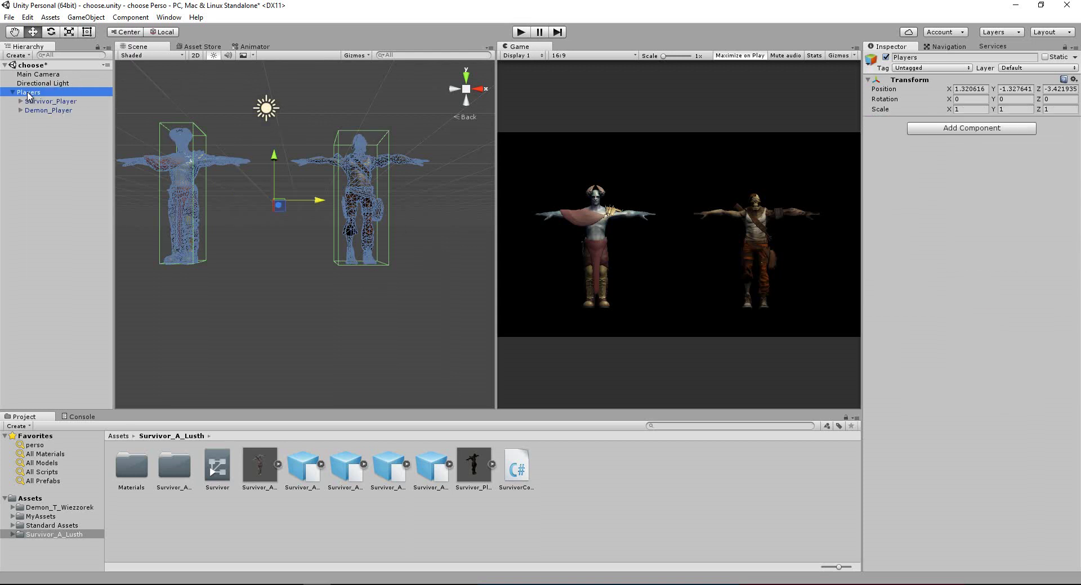
right_click(28, 96)
mouse_move(73, 223)
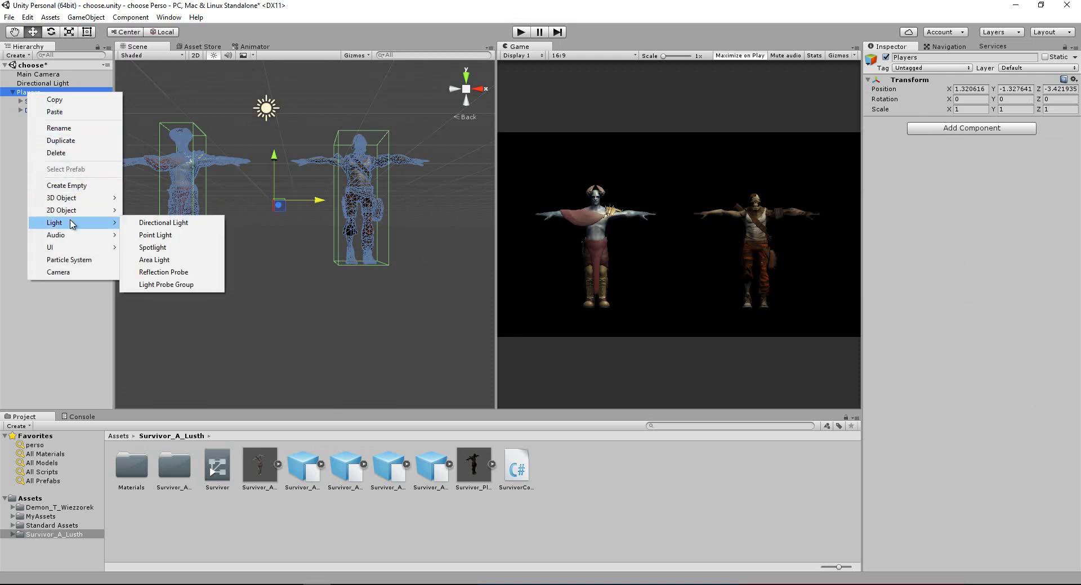
left_click(163, 248)
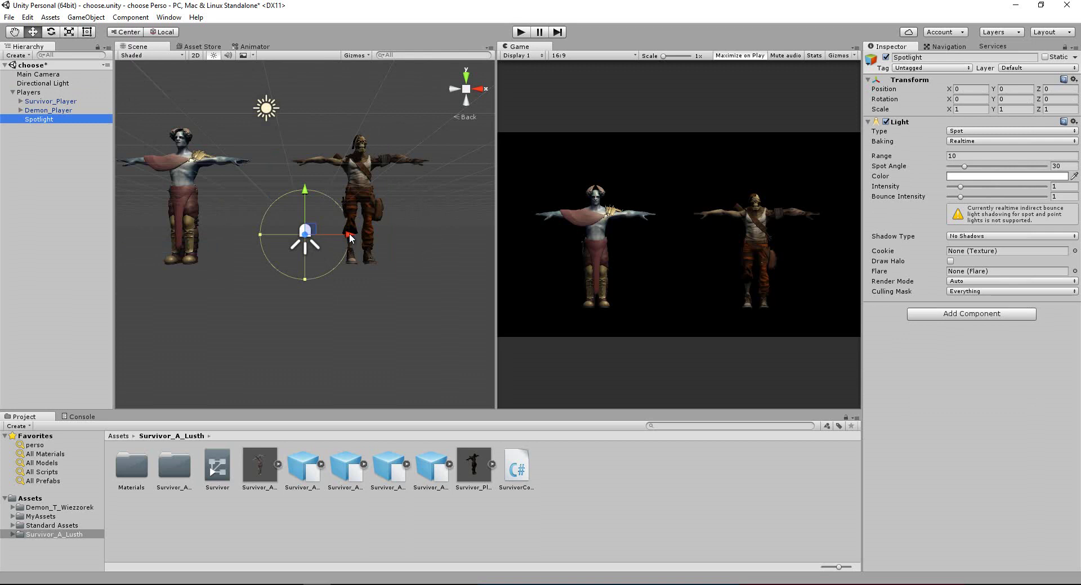
Position the Spotlight at about X -5.37, Y 1.74, over the left character.
mouse_move(346, 235)
left_mouse_down()
mouse_move(205, 238)
mouse_move(301, 243)
left_mouse_up()
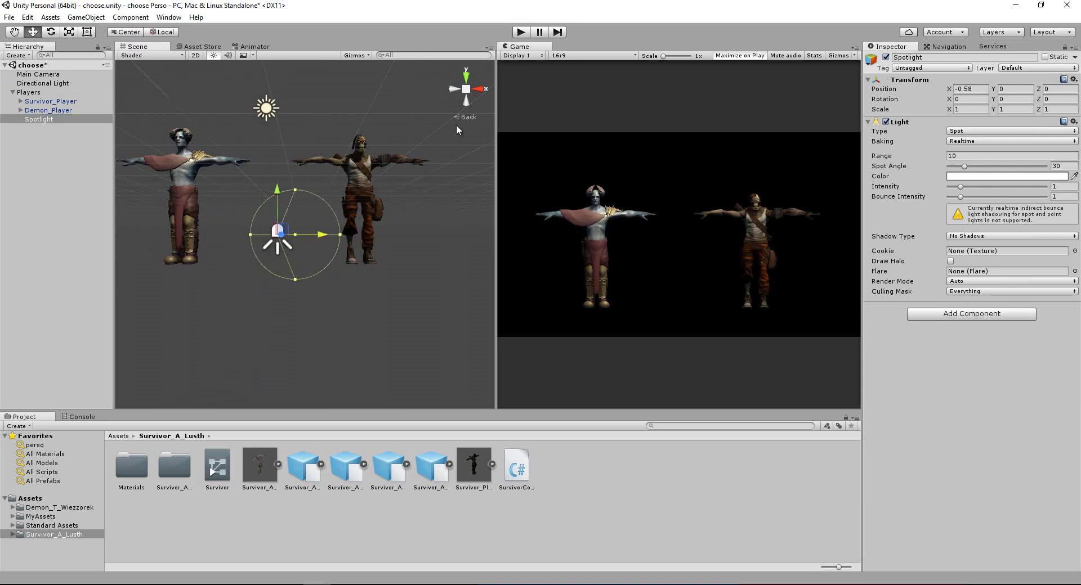
left_click(467, 115)
scroll(366, 224, "down", 2)
scroll(360, 234, "down", 2)
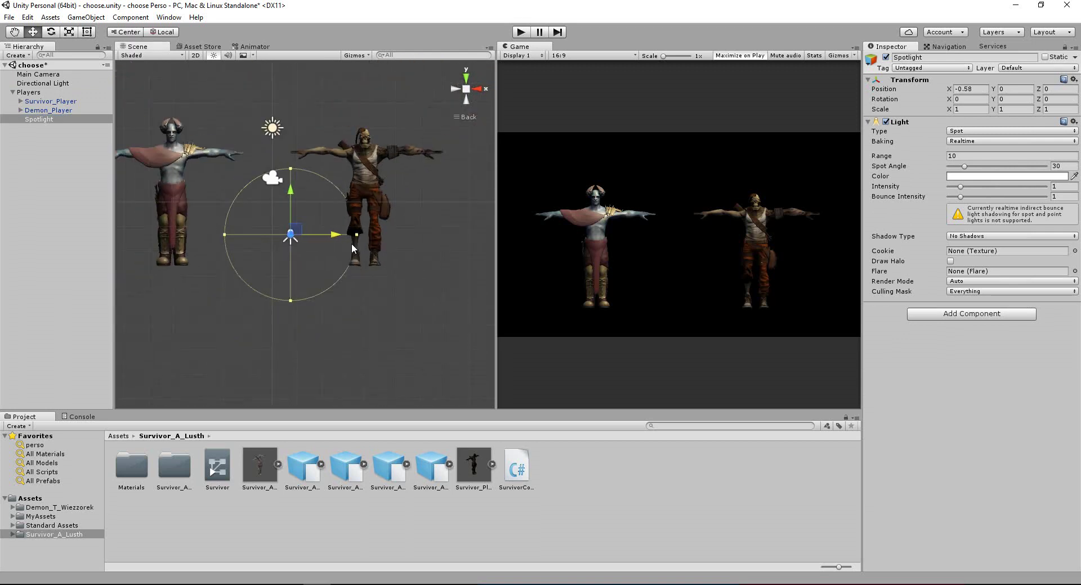
scroll(351, 243, "down", 2)
left_click(478, 90)
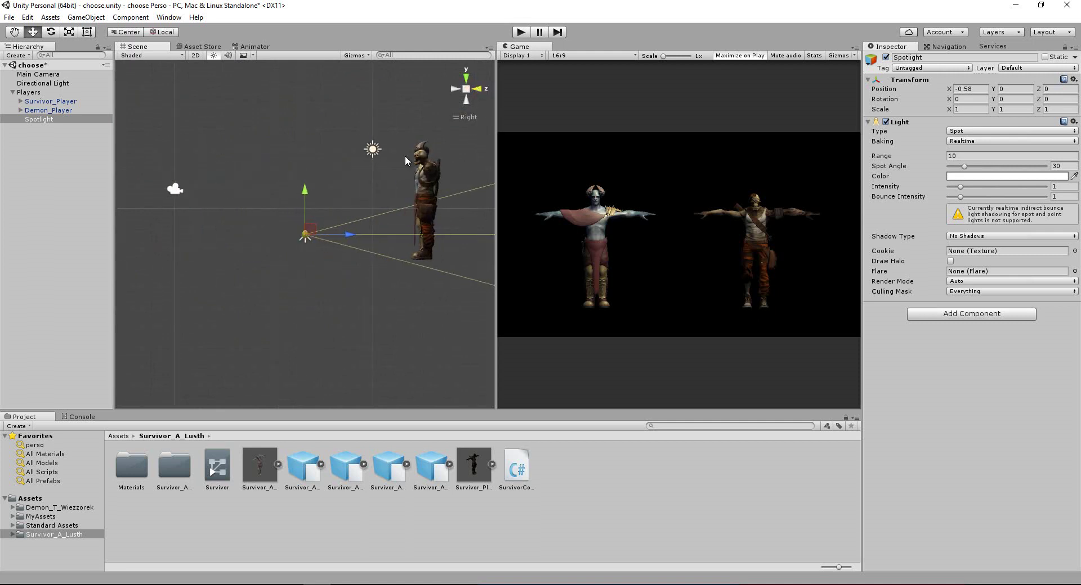
left_click_drag(302, 192, 302, 159)
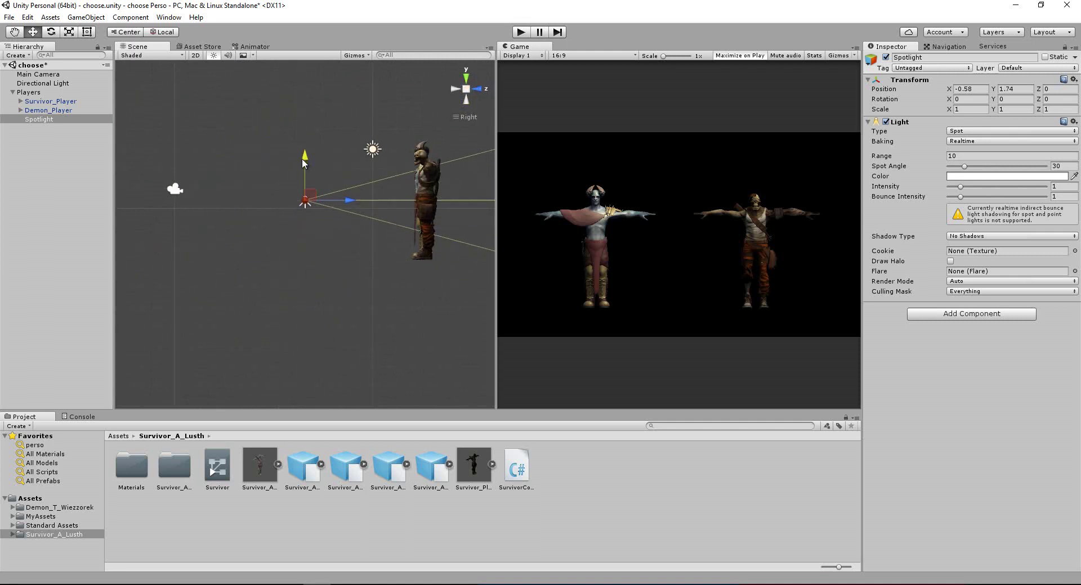
left_click(472, 87)
mouse_move(322, 206)
left_mouse_down()
mouse_move(233, 208)
mouse_move(243, 205)
left_mouse_up()
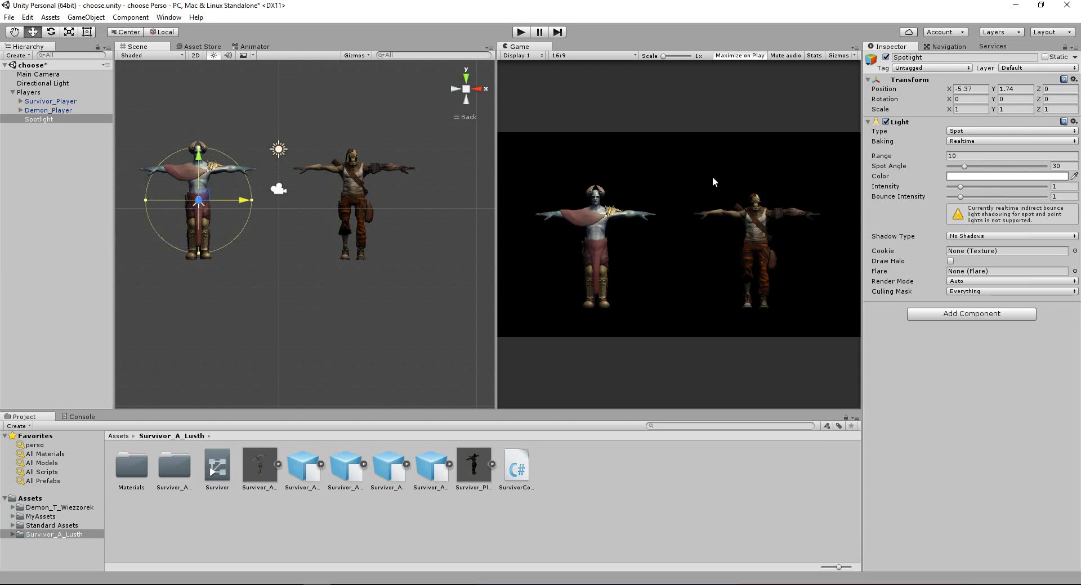
scroll(318, 298, "down", 3)
scroll(319, 298, "down", 2)
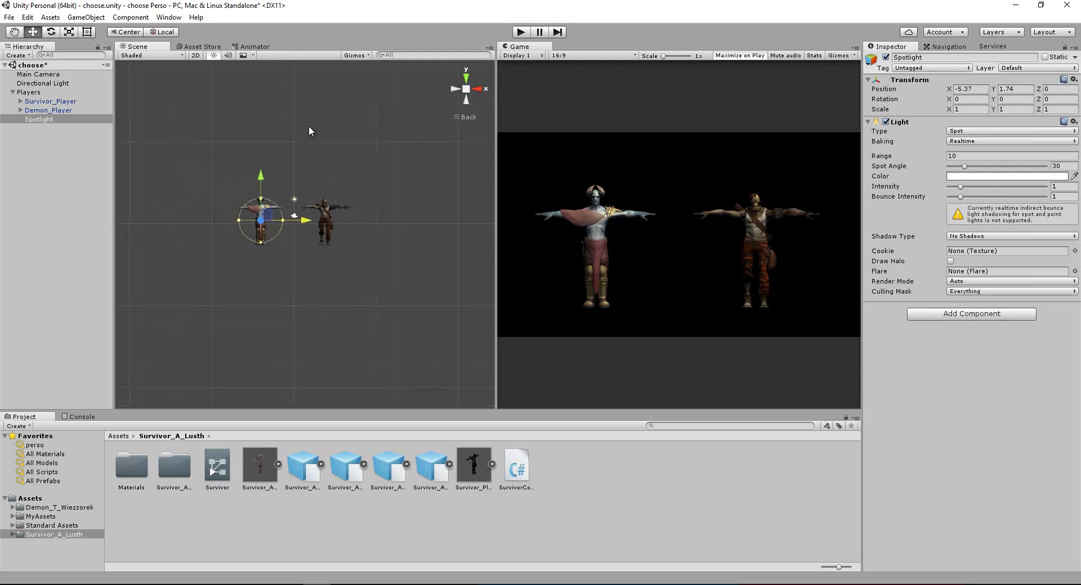
scroll(342, 300, "down", 2)
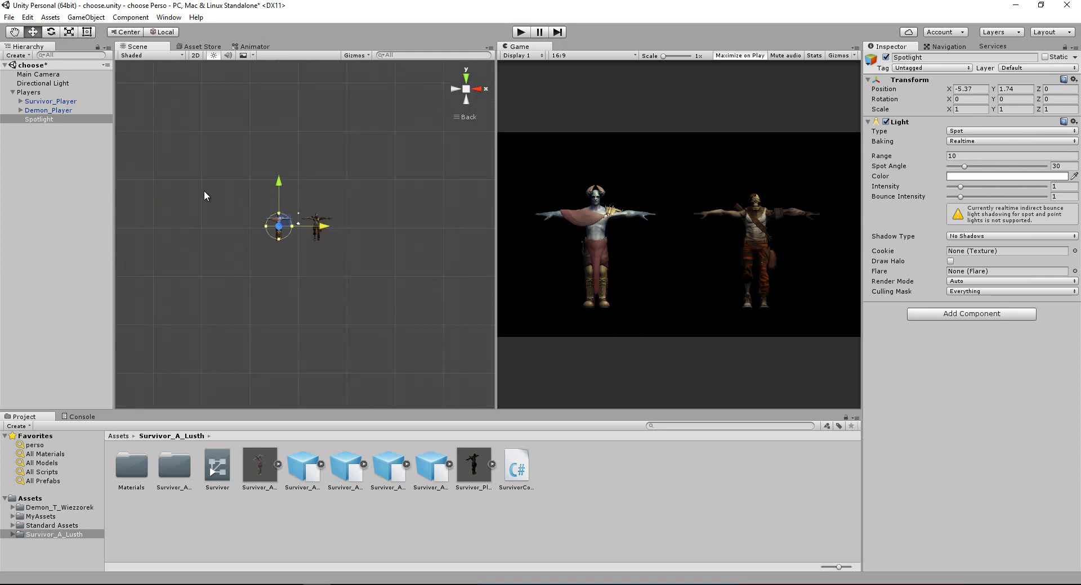
Create a Quad and scale it up to fill the view.
left_click(82, 18)
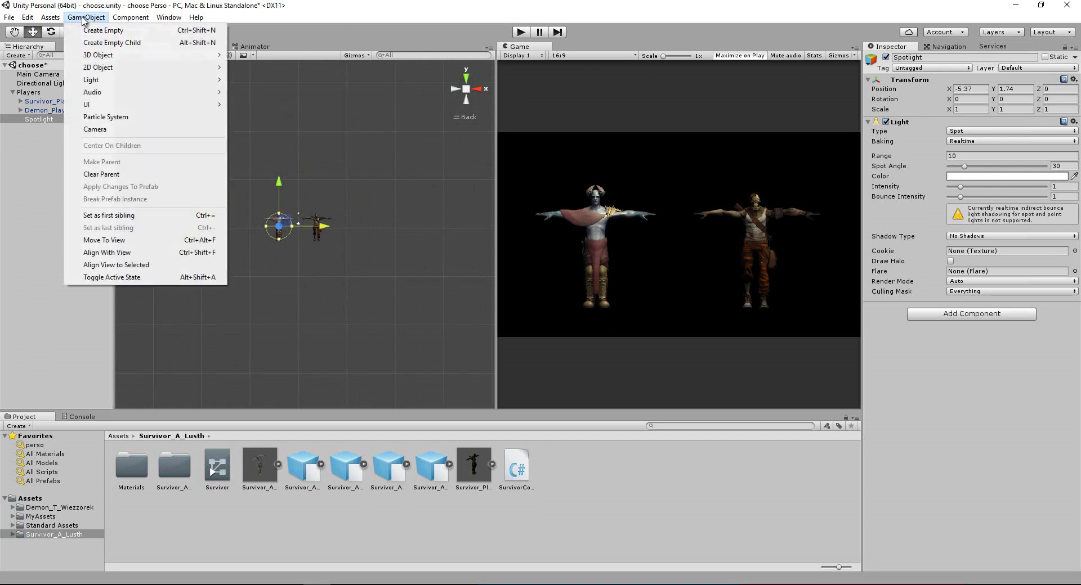
mouse_move(98, 54)
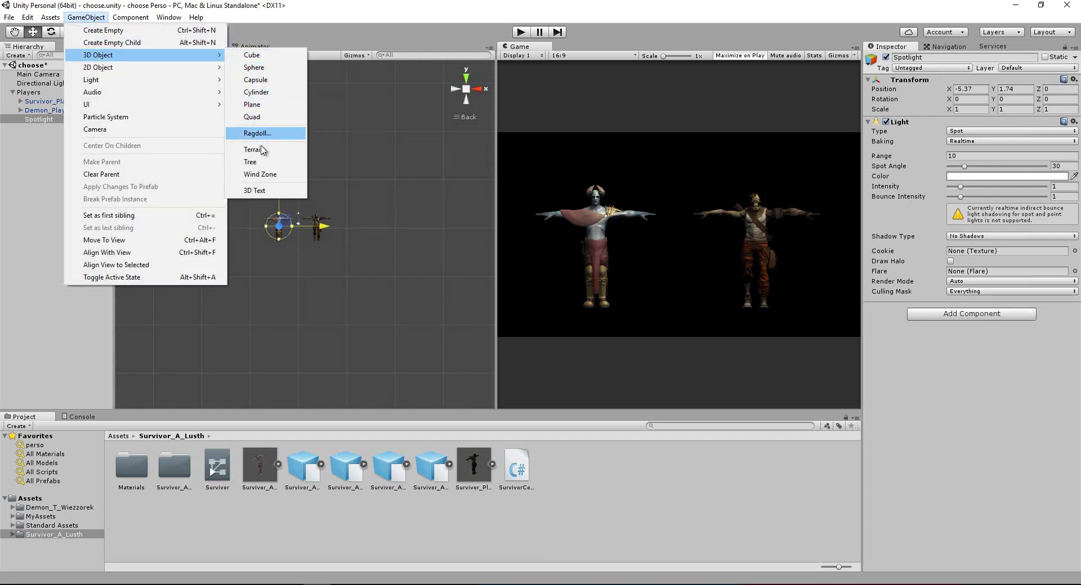
left_click(252, 117)
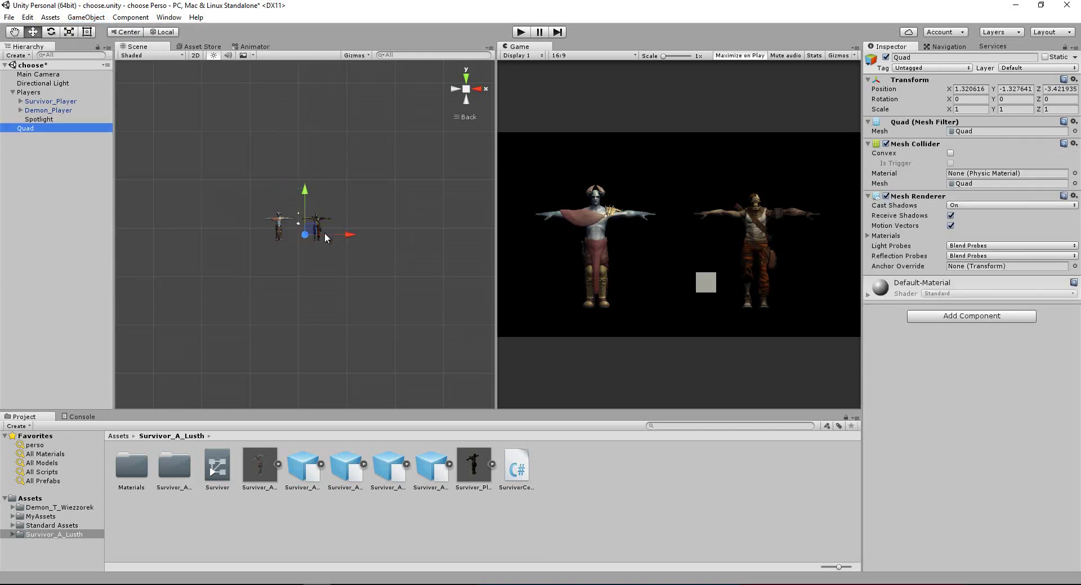
left_click(69, 32)
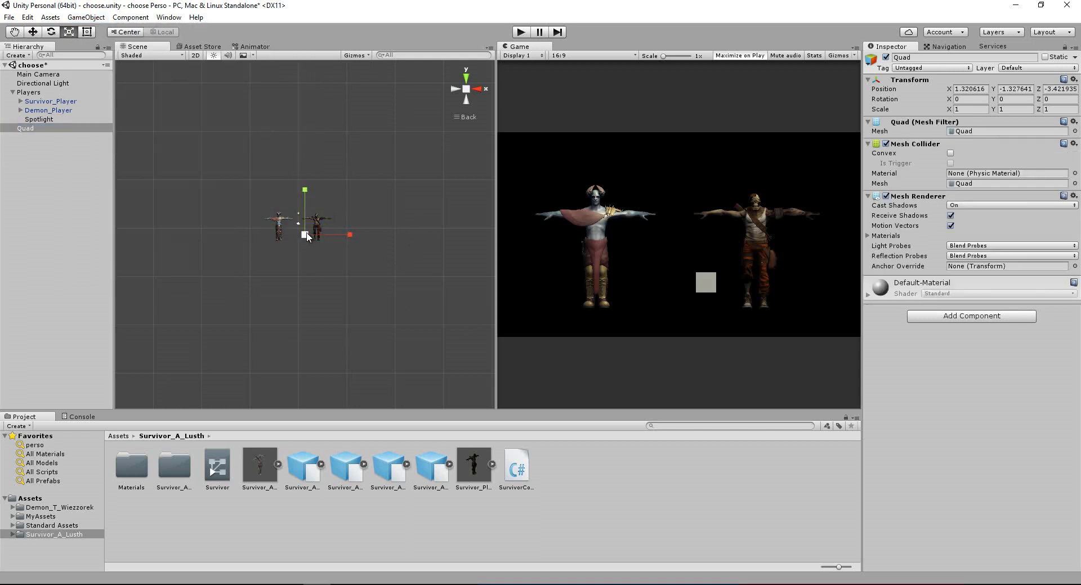
mouse_move(307, 237)
left_mouse_down()
mouse_move(291, 329)
mouse_move(606, 443)
left_mouse_up()
key("w")
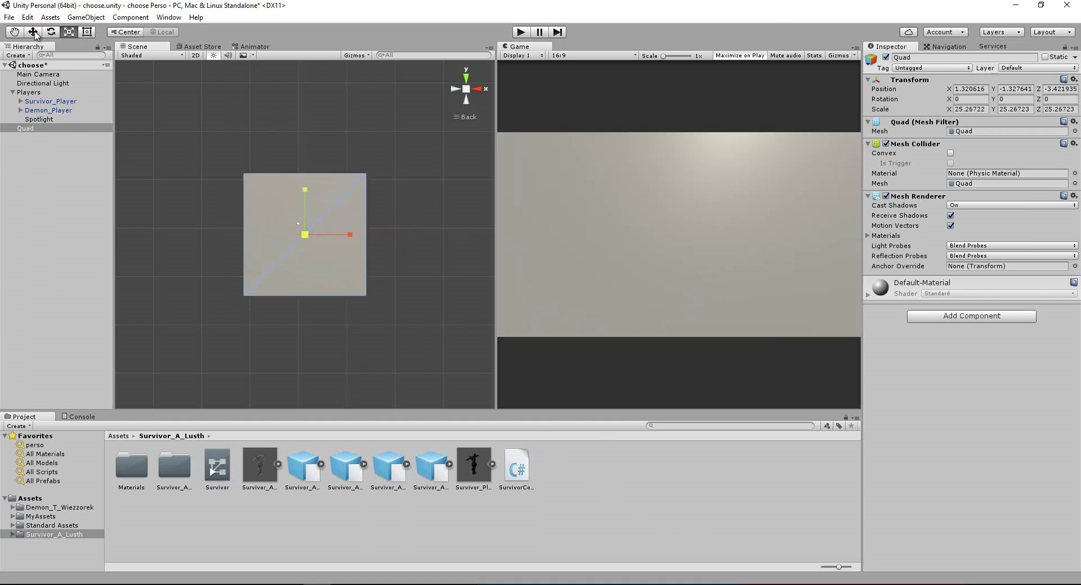
Move the Quad up and back behind both characters, centred around X -0.4.
left_click(34, 32)
left_click_drag(305, 193, 305, 183)
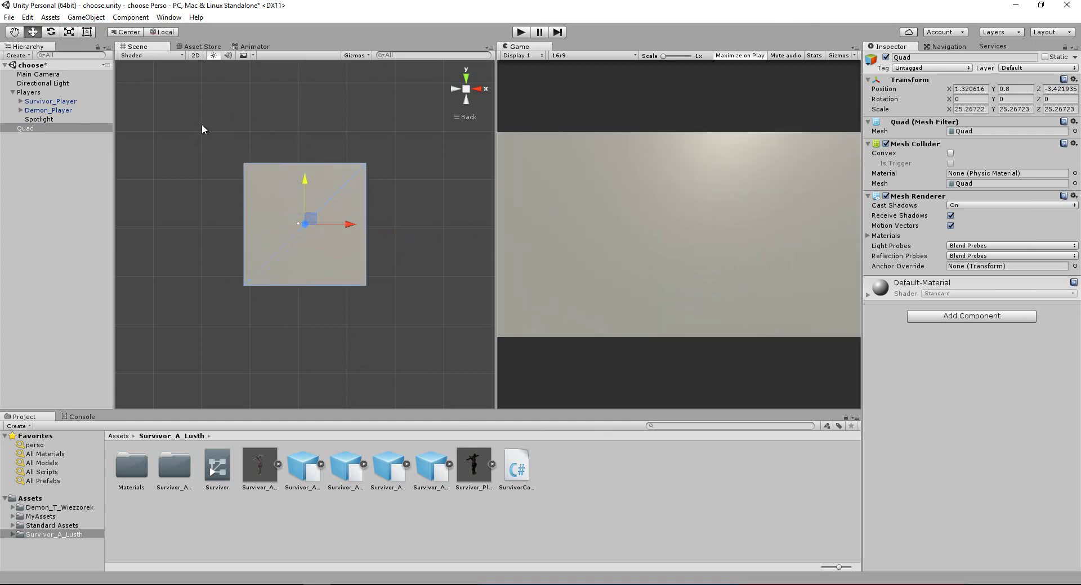
left_click(476, 90)
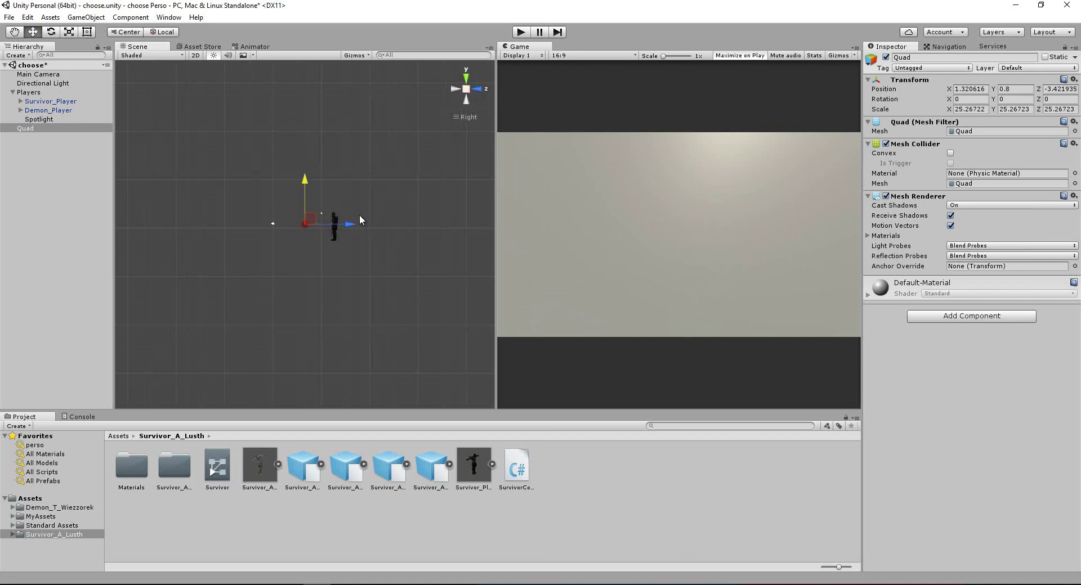
left_click_drag(353, 222, 388, 224)
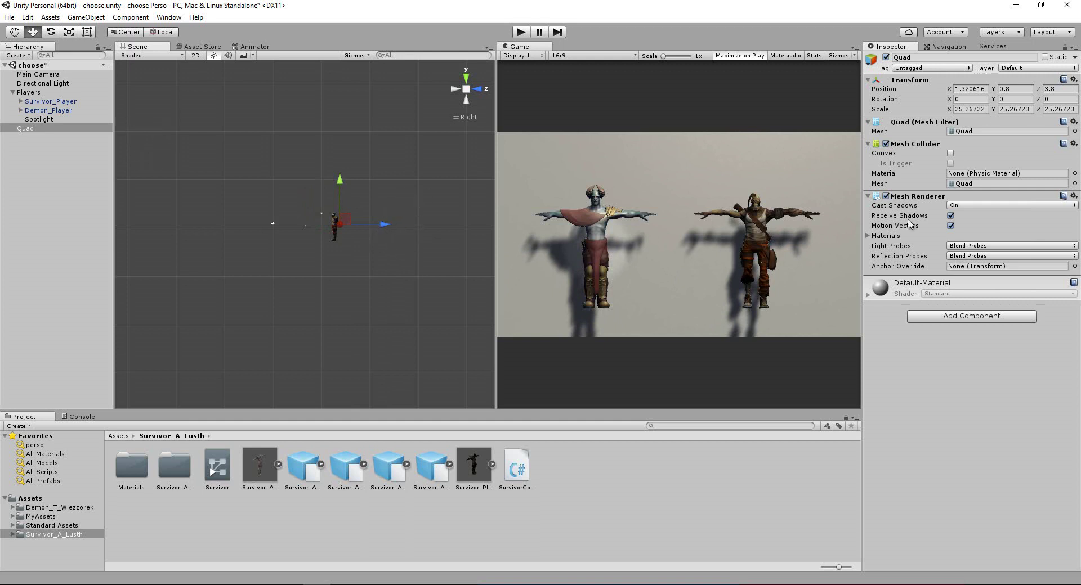
left_click(454, 89)
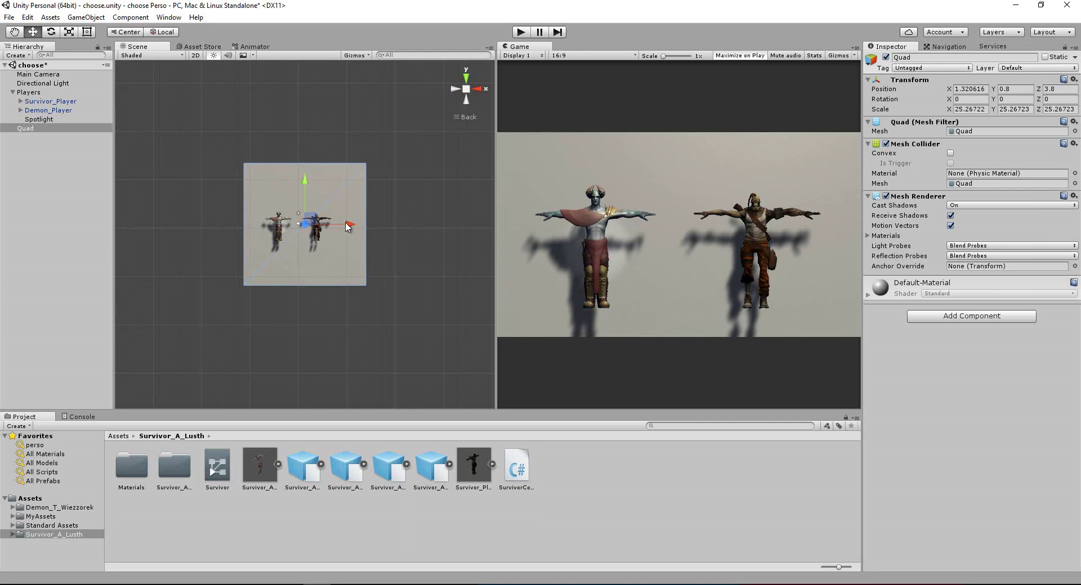
left_click_drag(346, 226, 338, 227)
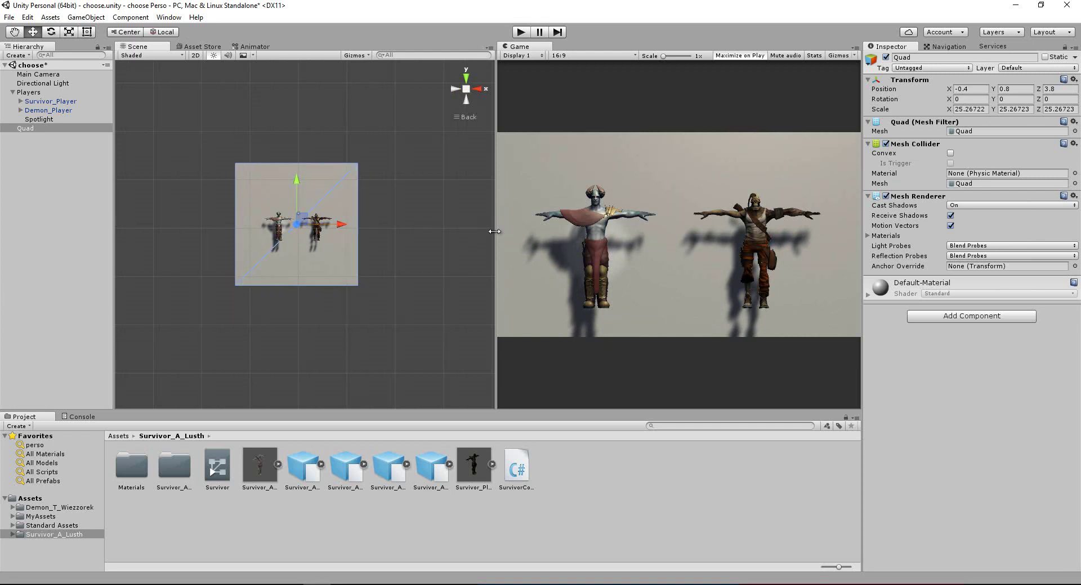
mouse_move(494, 231)
left_mouse_down()
mouse_move(432, 240)
mouse_move(459, 236)
left_mouse_up()
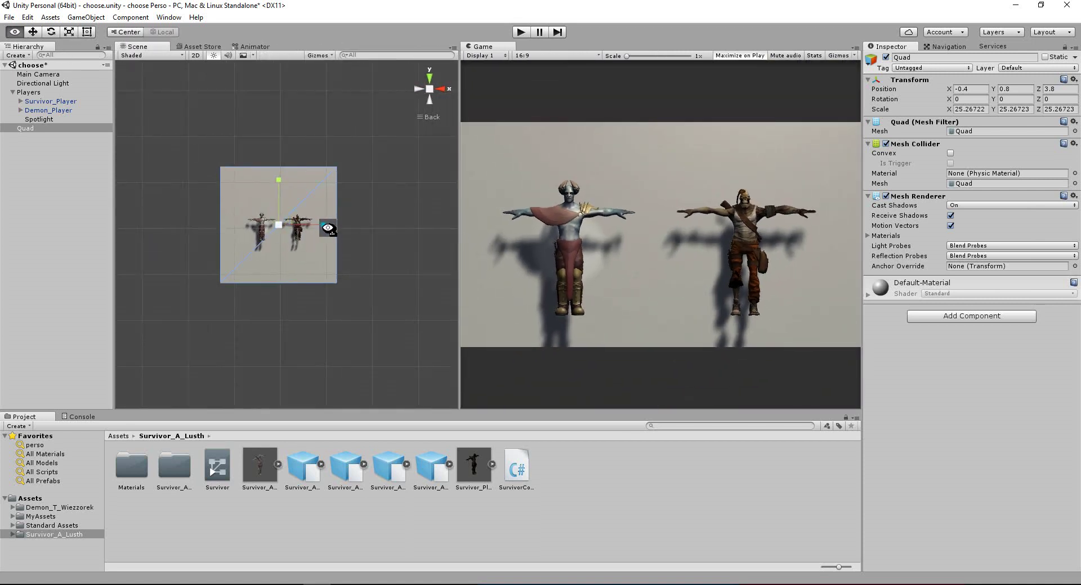
Stretch the Quad wider to scale X 41.69, Y 25.27.
left_click(15, 31)
left_click(26, 128)
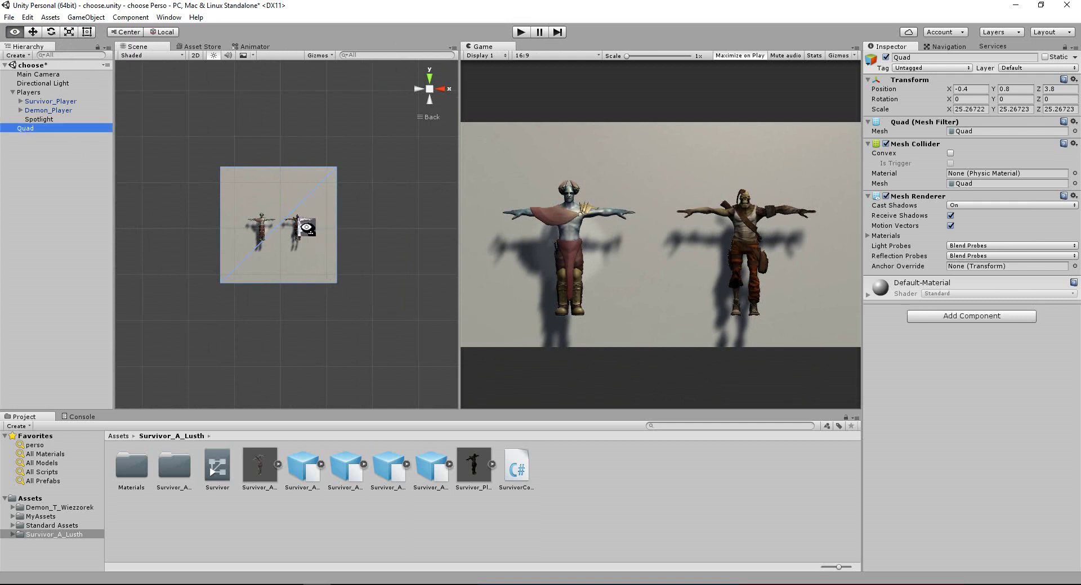
left_click(68, 32)
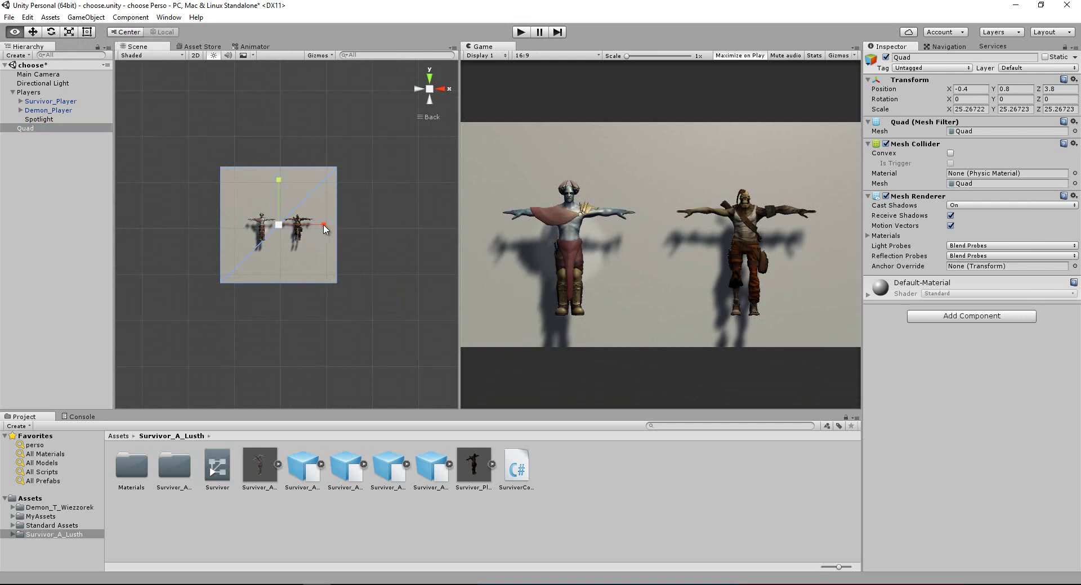
left_click_drag(324, 227, 394, 337)
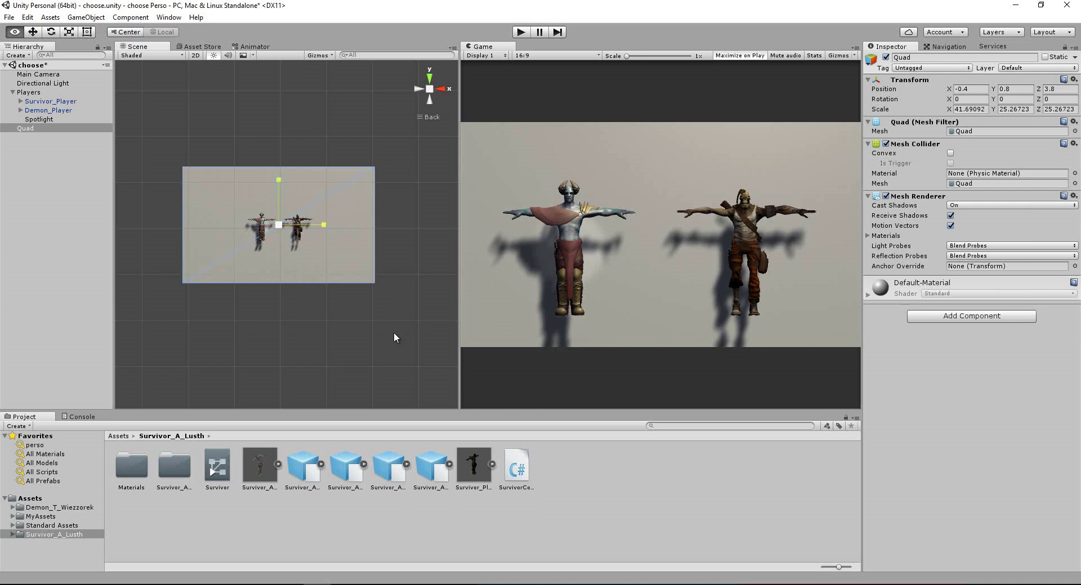
left_click(35, 508)
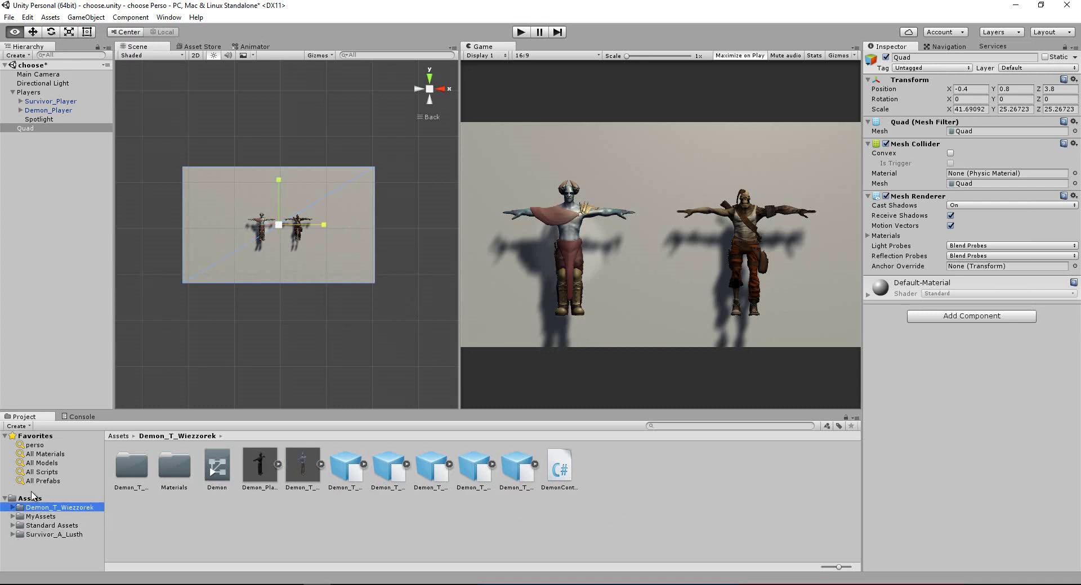
left_click(27, 500)
Create a new material in Assets named 'black'.
right_click(427, 534)
mouse_move(457, 320)
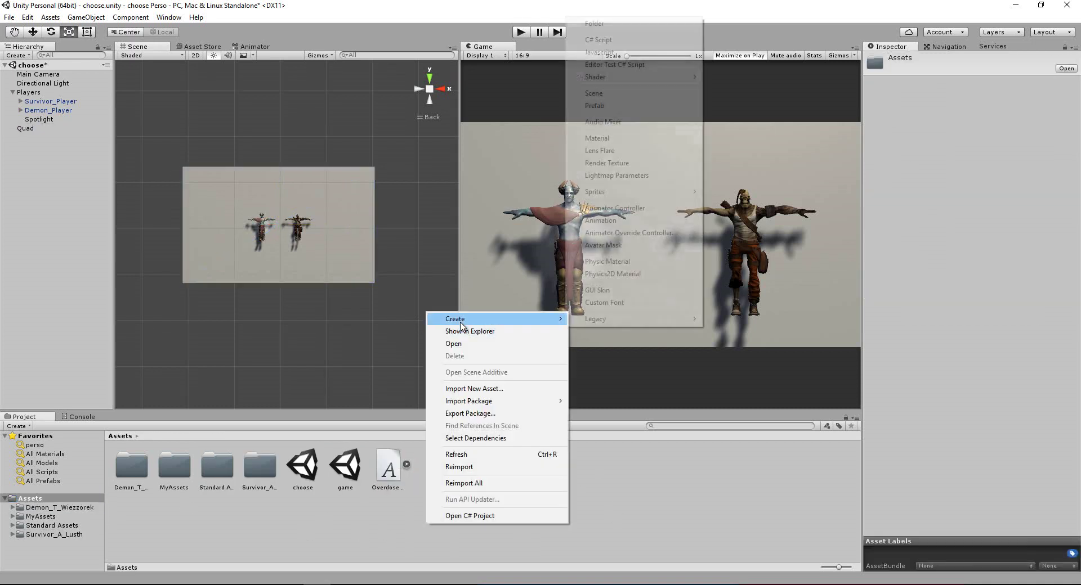
left_click(601, 138)
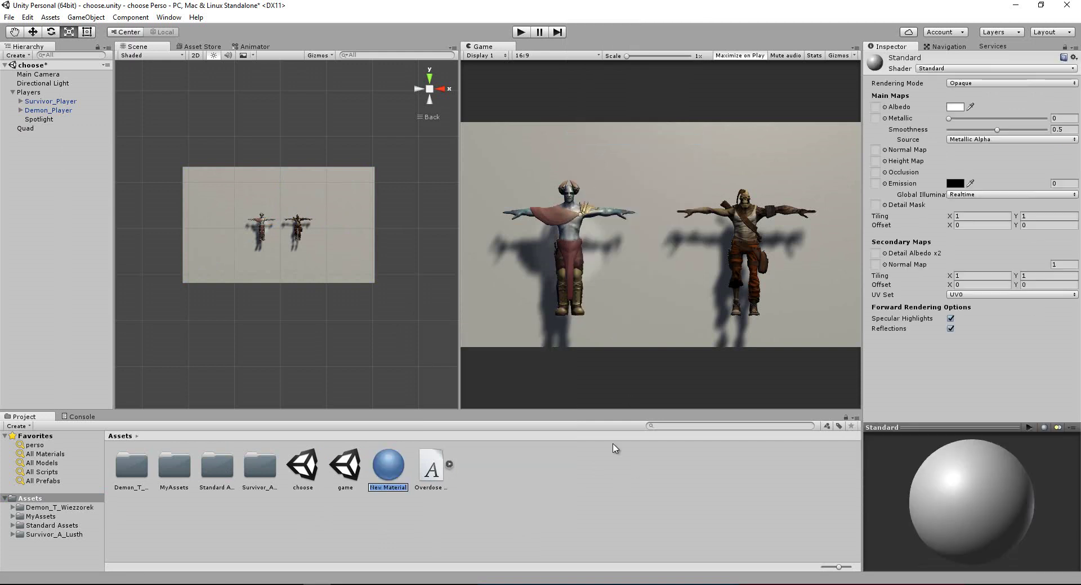
type("black")
key("Return")
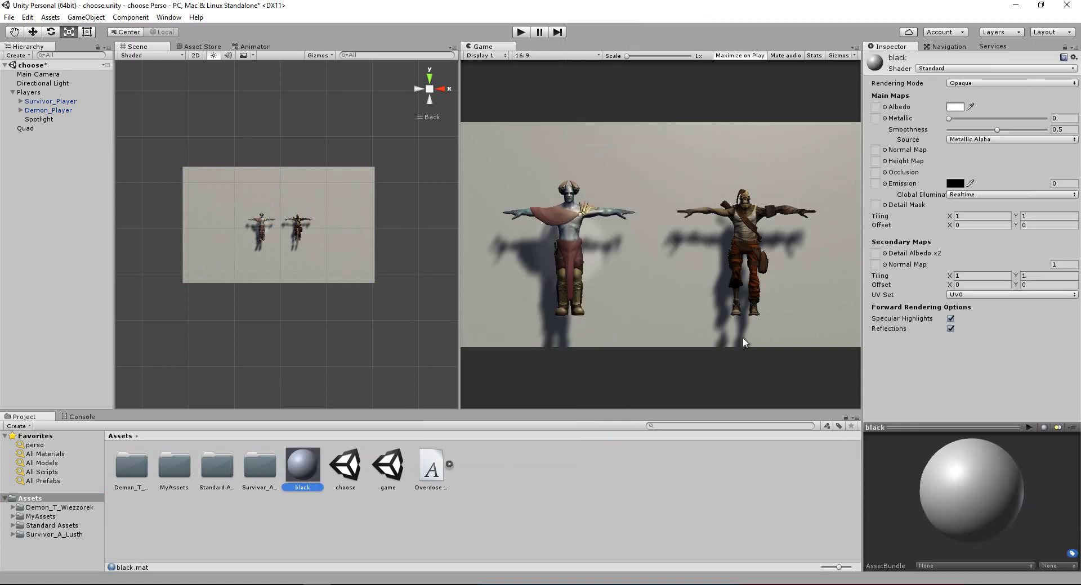
Set the material's Albedo to pure black (000000) and apply it to the Quad.
left_click(955, 107)
left_click_drag(723, 183, 742, 217)
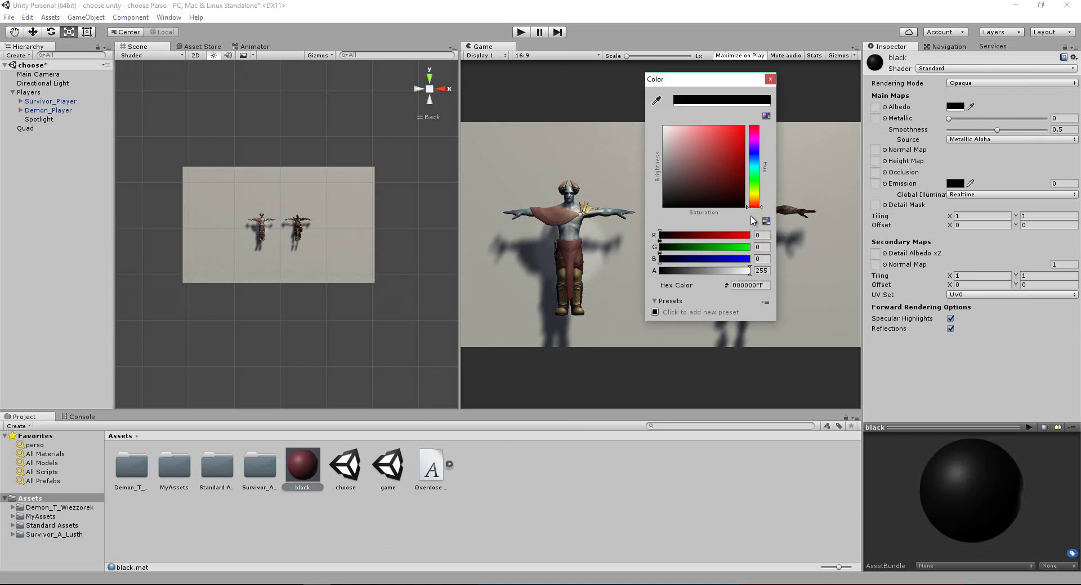
left_click(770, 79)
left_click_drag(308, 465, 357, 256)
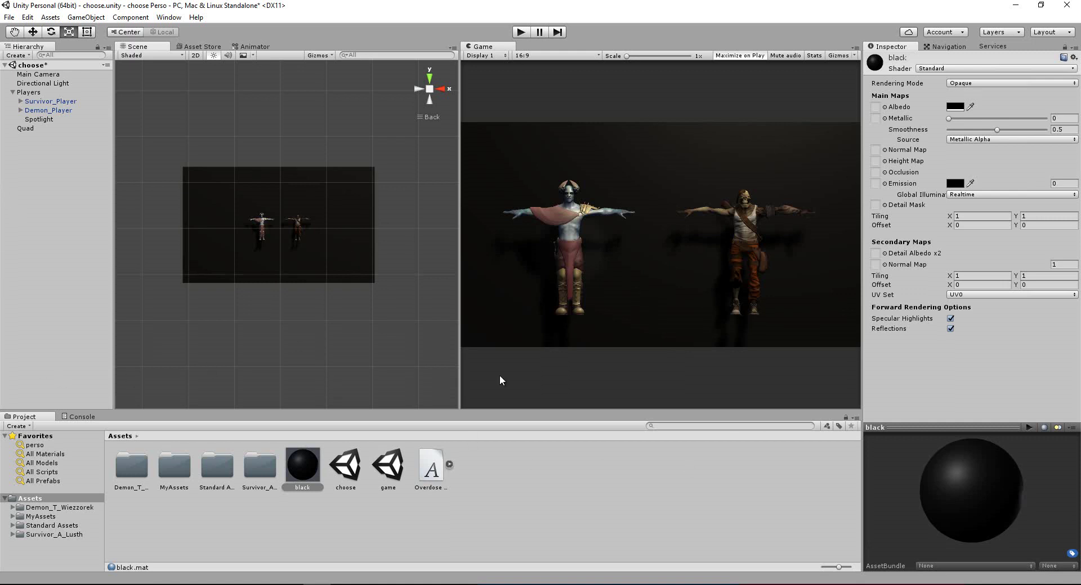
Move the Spotlight back to Z -2.9.
left_click(35, 120)
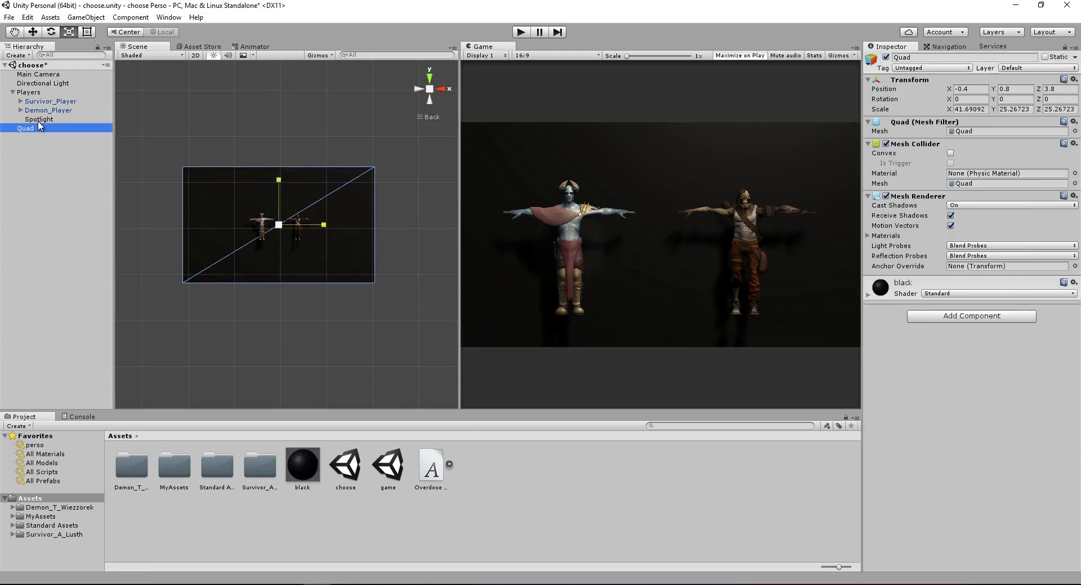
left_click(440, 89)
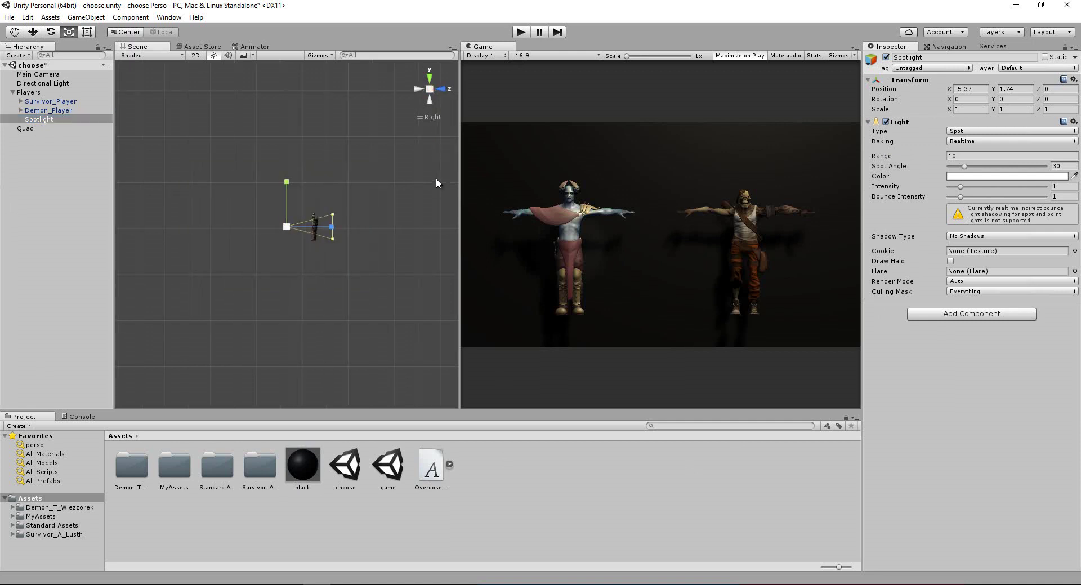
left_click(32, 32)
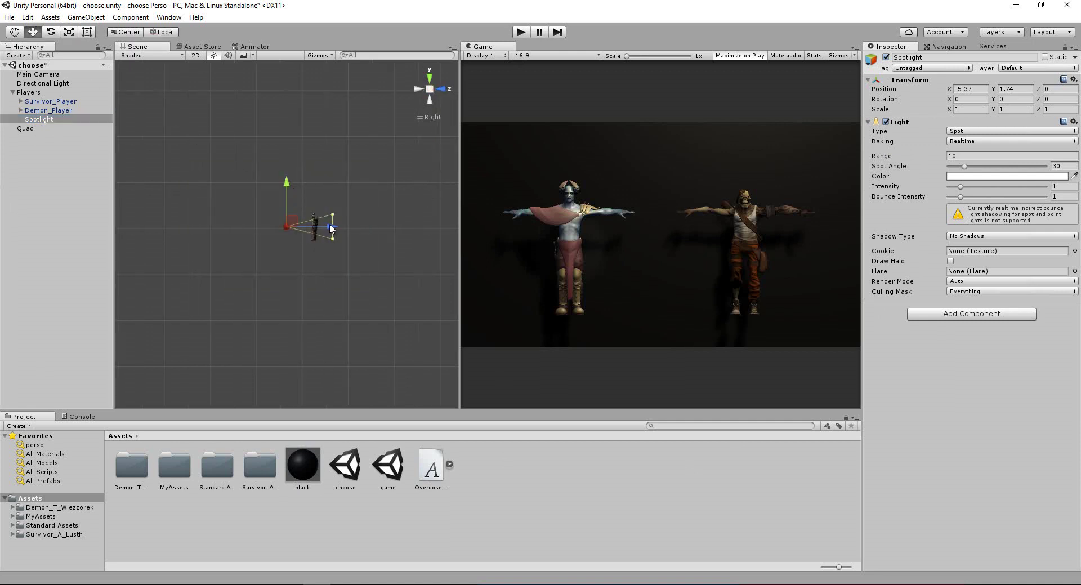
left_click_drag(331, 228, 317, 227)
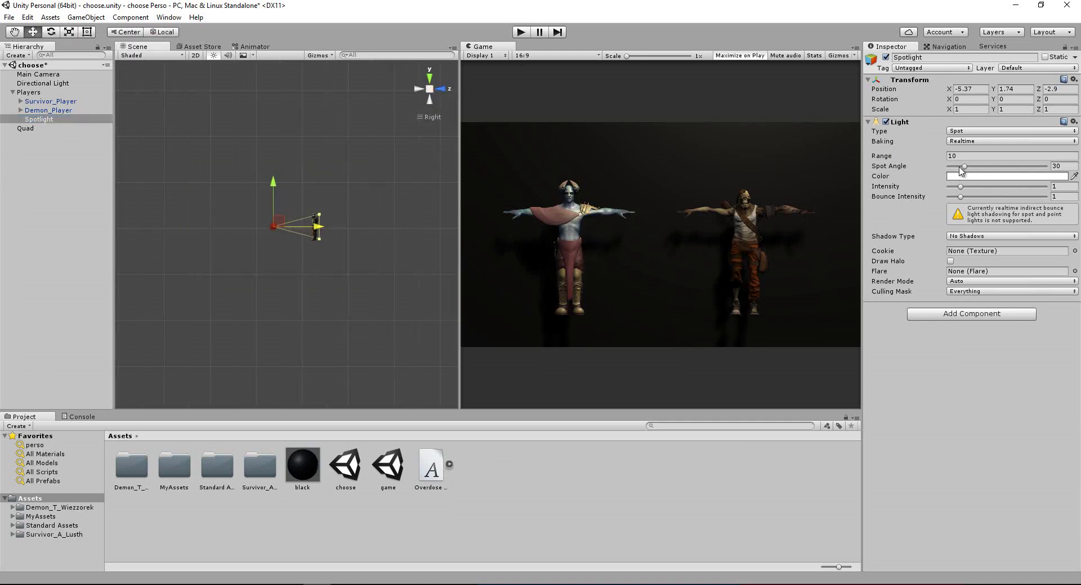
Set the Spotlight's range to 73.99 and spot angle 49, then slide it to X -5.5.
mouse_move(941, 160)
left_mouse_down()
mouse_move(1034, 164)
mouse_move(662, 195)
left_mouse_up()
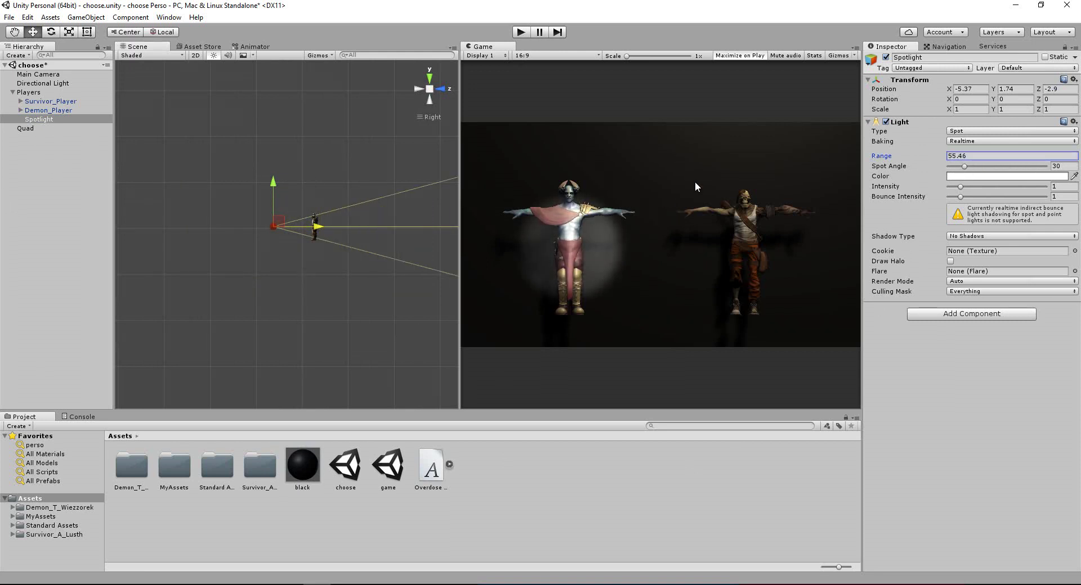
left_click_drag(964, 168, 1055, 177)
left_click(943, 157)
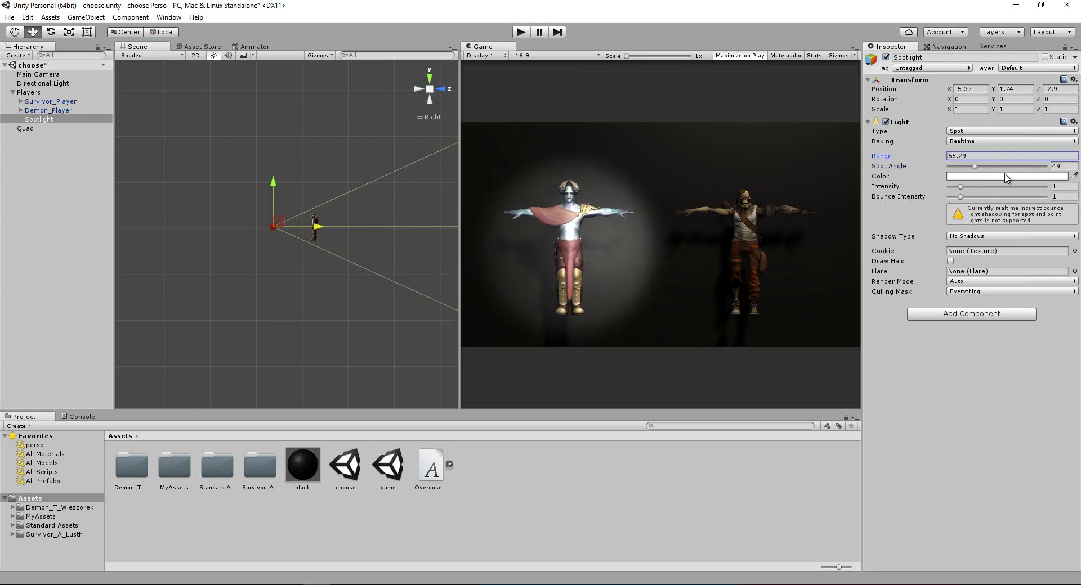
left_click(417, 89)
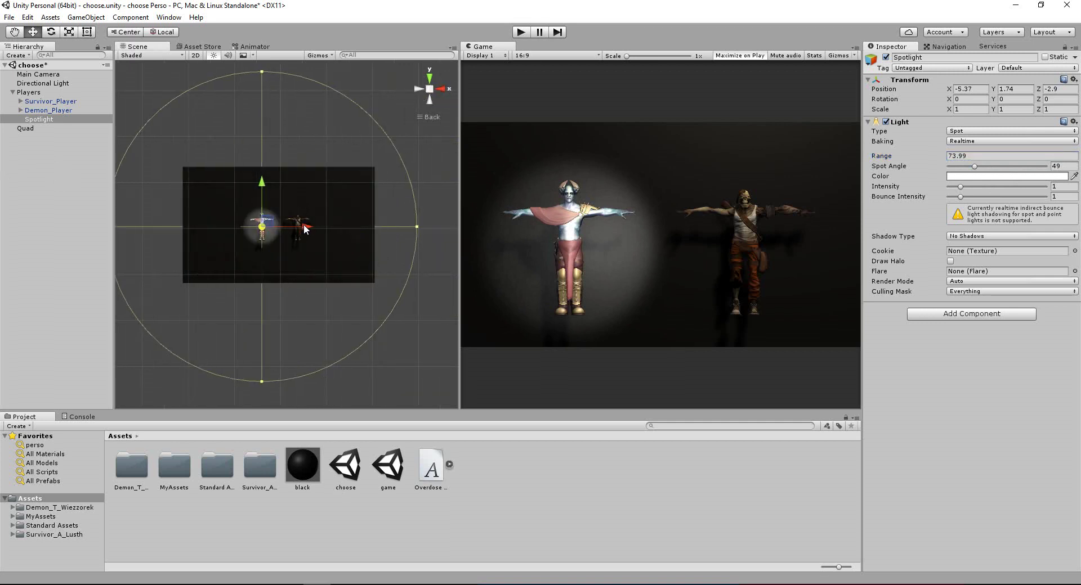
mouse_move(305, 228)
left_mouse_down()
mouse_move(330, 228)
mouse_move(293, 230)
mouse_move(337, 230)
mouse_move(303, 228)
left_mouse_up()
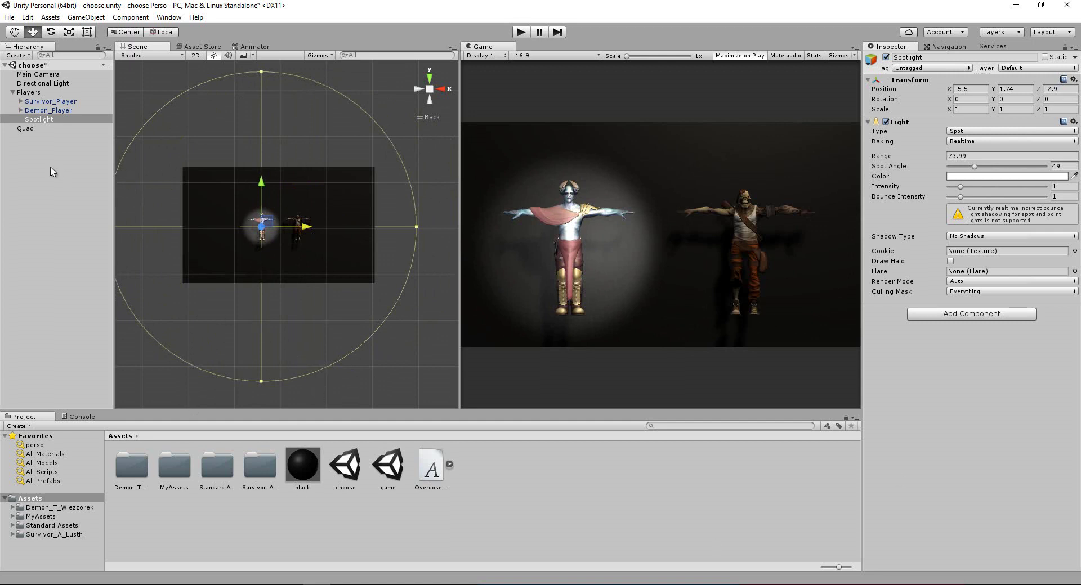
Enable Maximize On Play and do a test run of the scene.
left_click(31, 92)
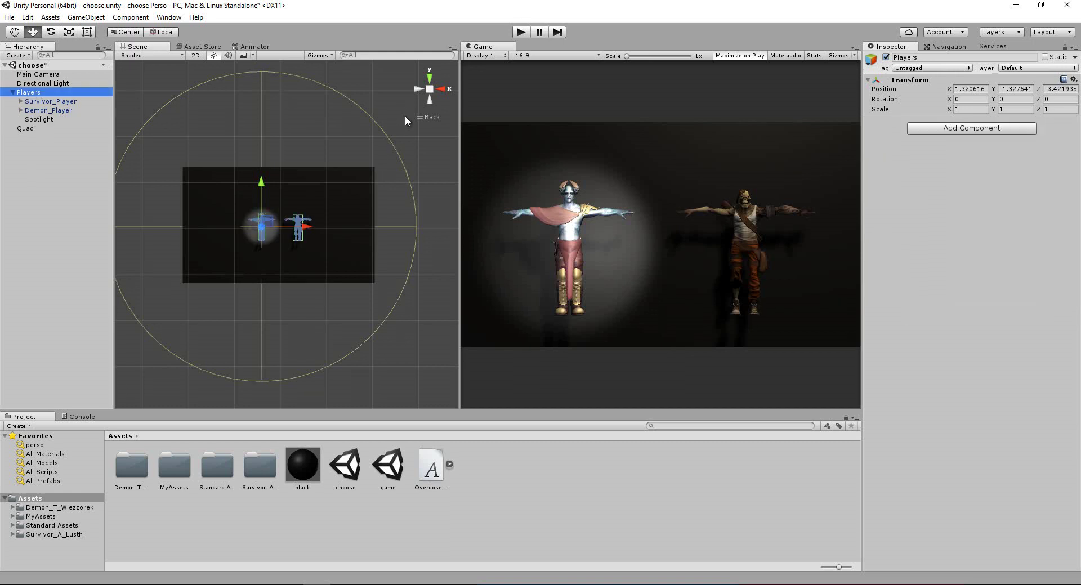
left_click(738, 56)
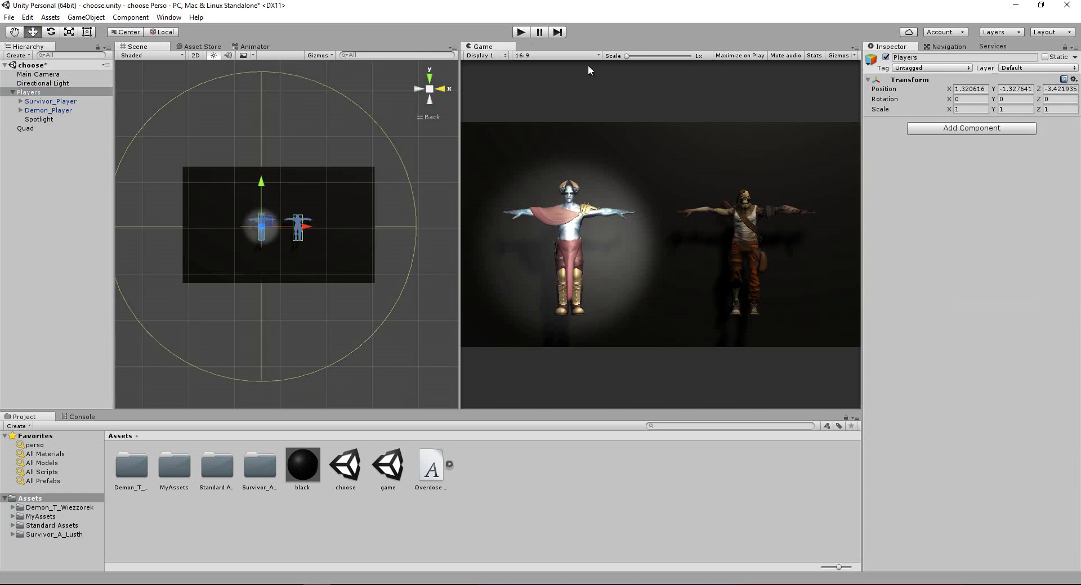
left_click(523, 35)
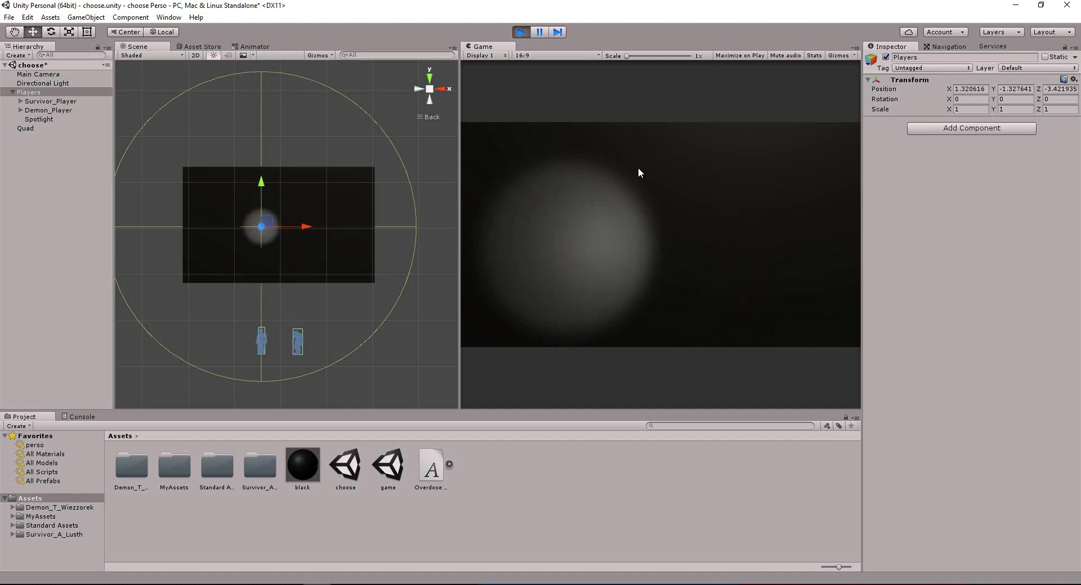
left_click(522, 32)
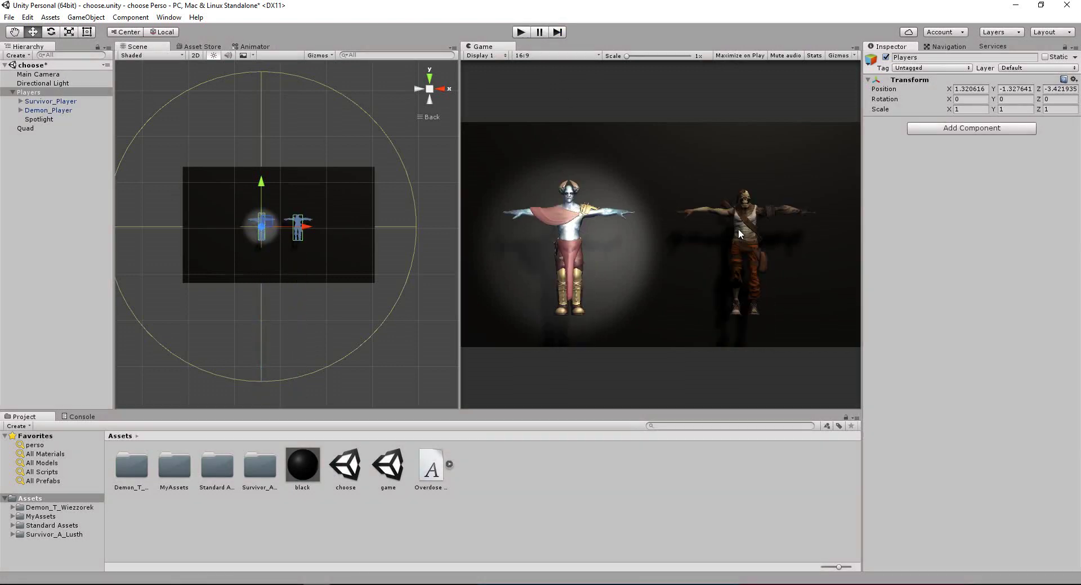
Make the Survivor_Player and Demon_Player rigidbodies kinematic and test the scene again.
left_click(63, 102)
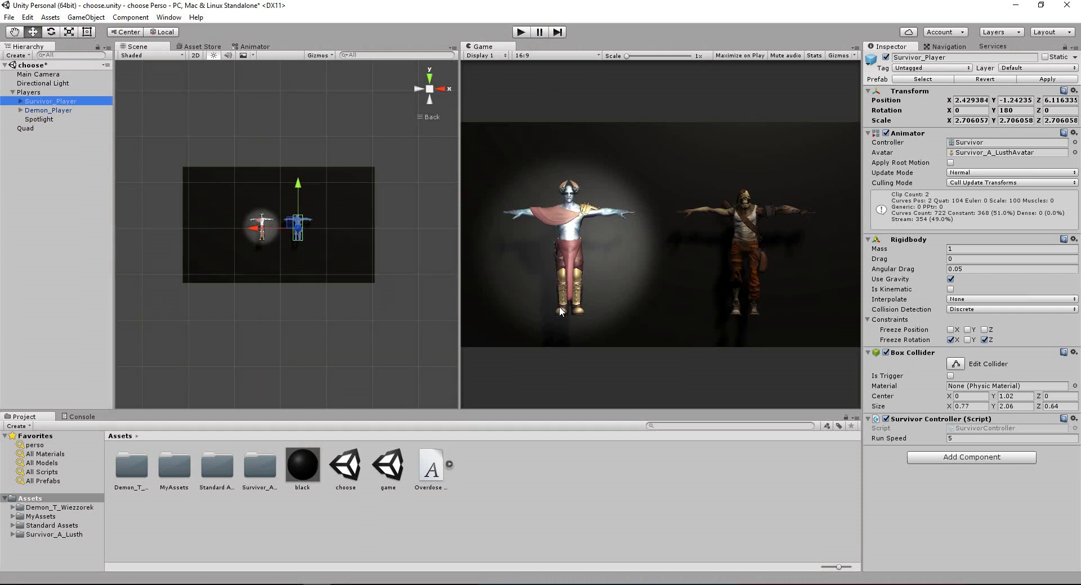
left_click(950, 289)
left_click(50, 110)
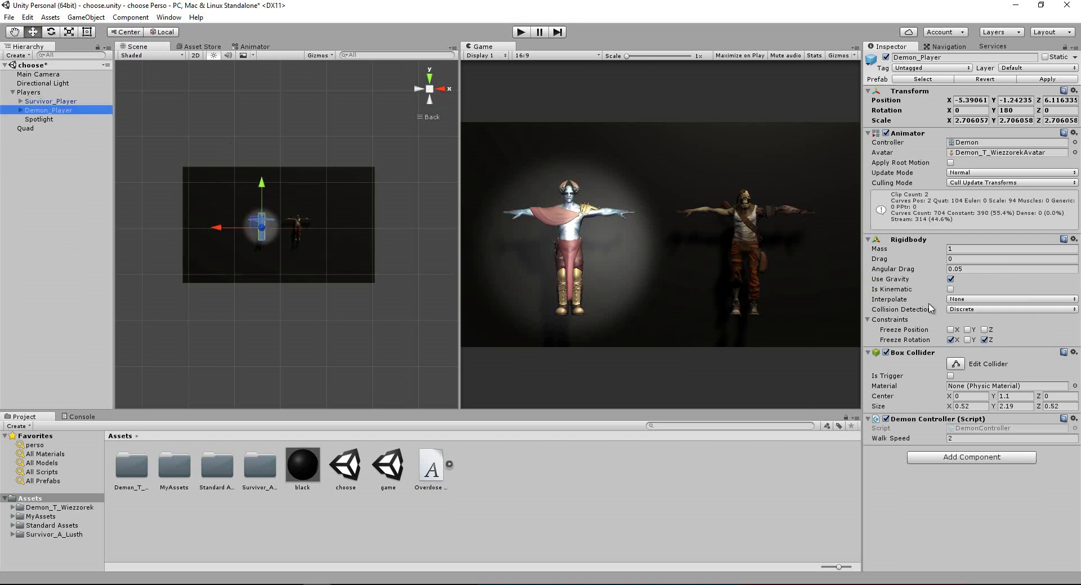
left_click(950, 290)
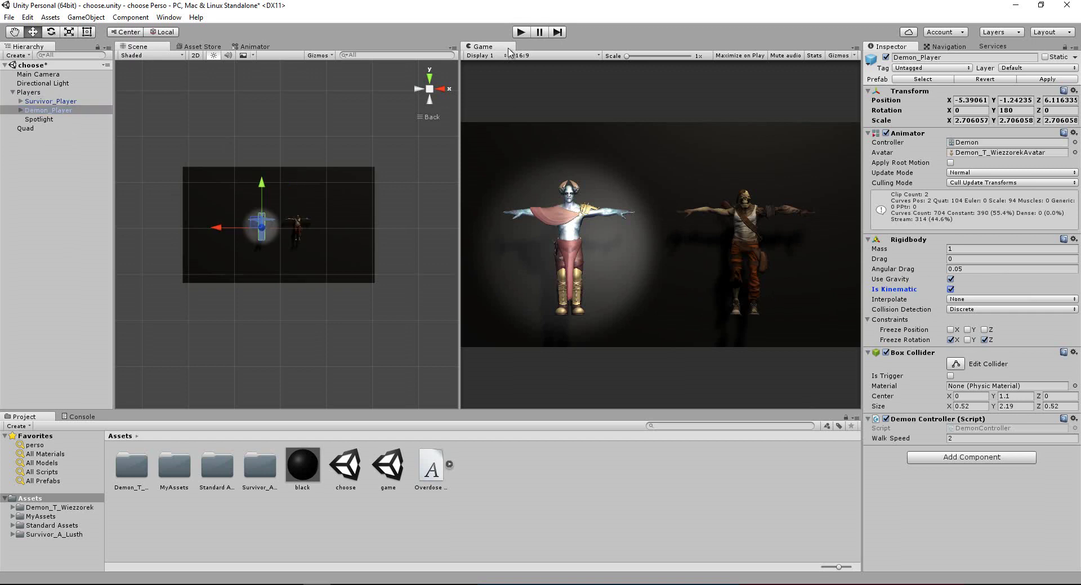
left_click(521, 32)
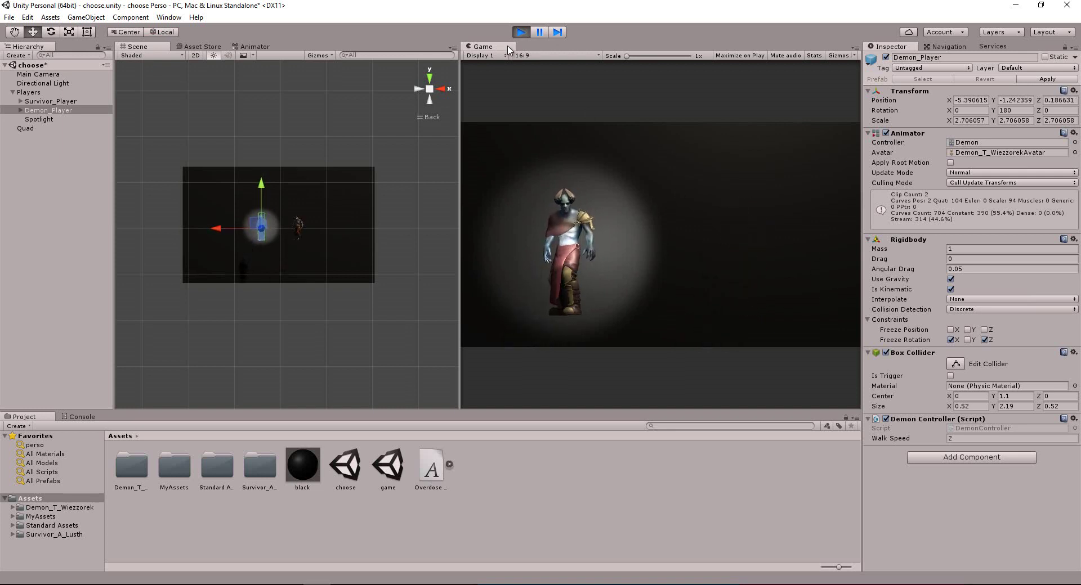
left_click(521, 32)
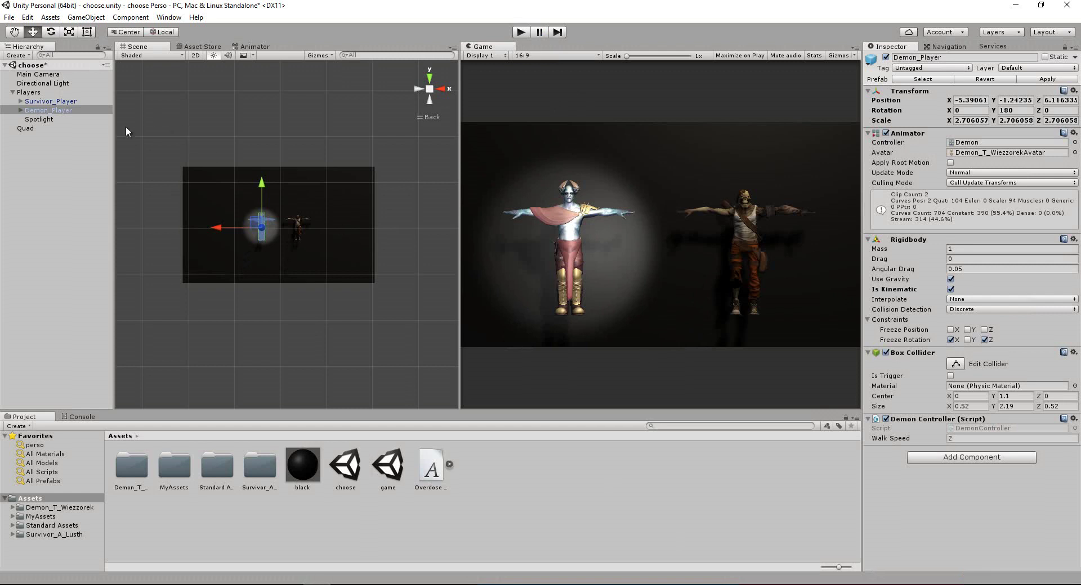
Disable the Survivor and Demon controller scripts and preview the characters idling.
left_click(56, 101, "ctrl")
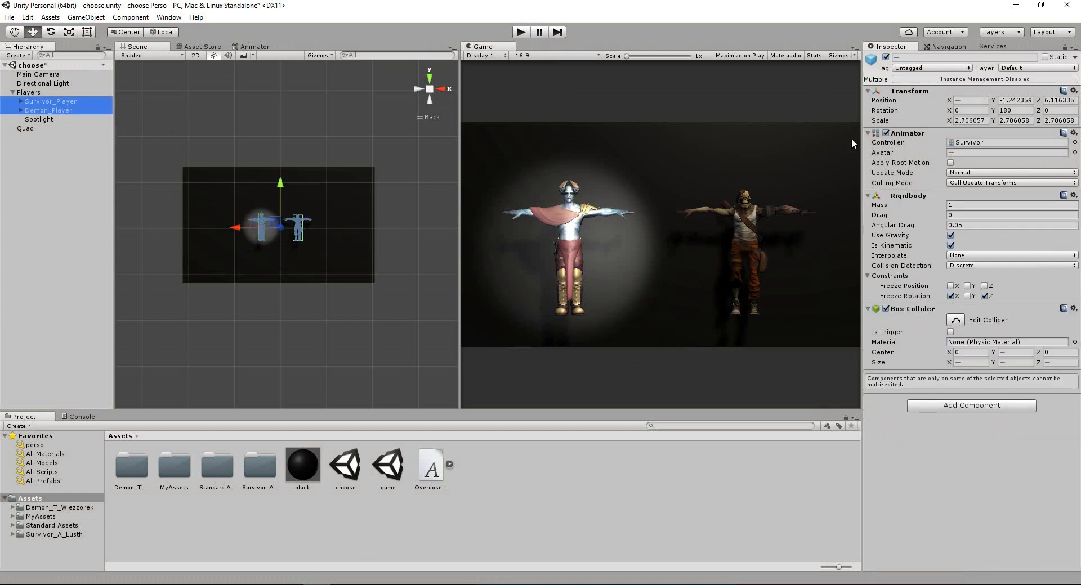
left_click(45, 106)
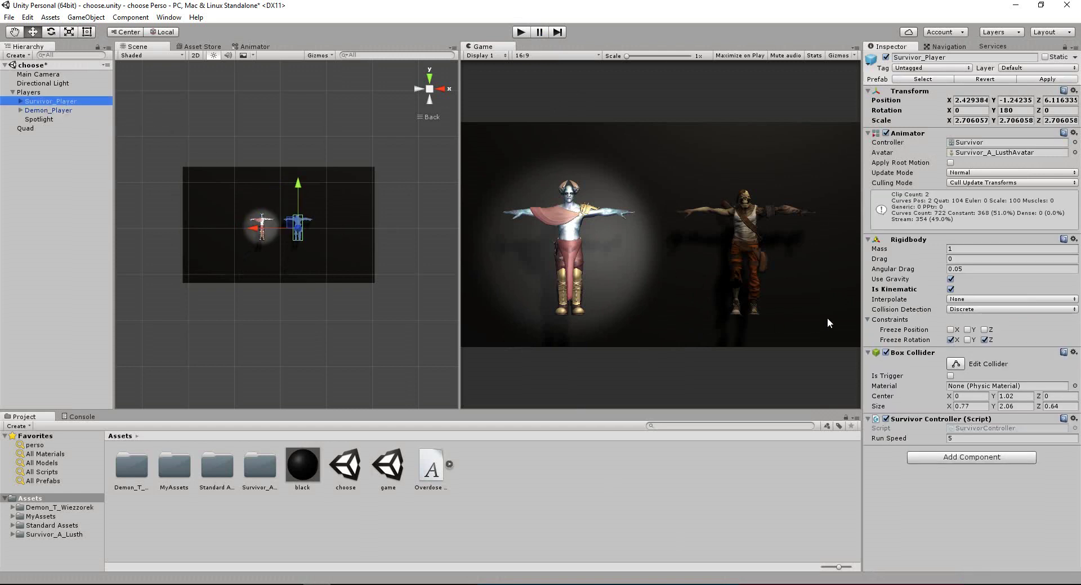
left_click(886, 419)
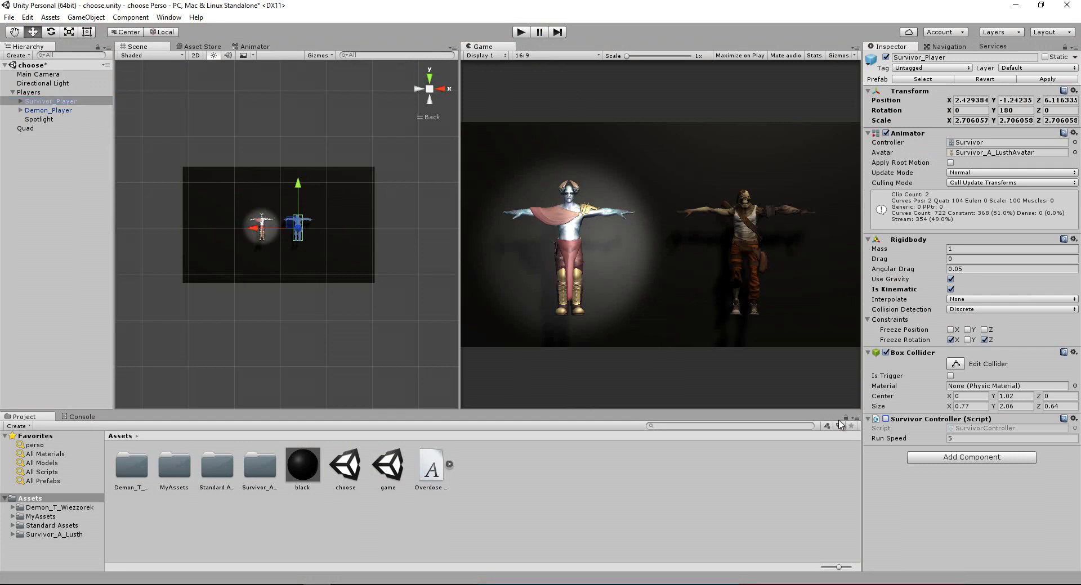
left_click(44, 111)
left_click(885, 419)
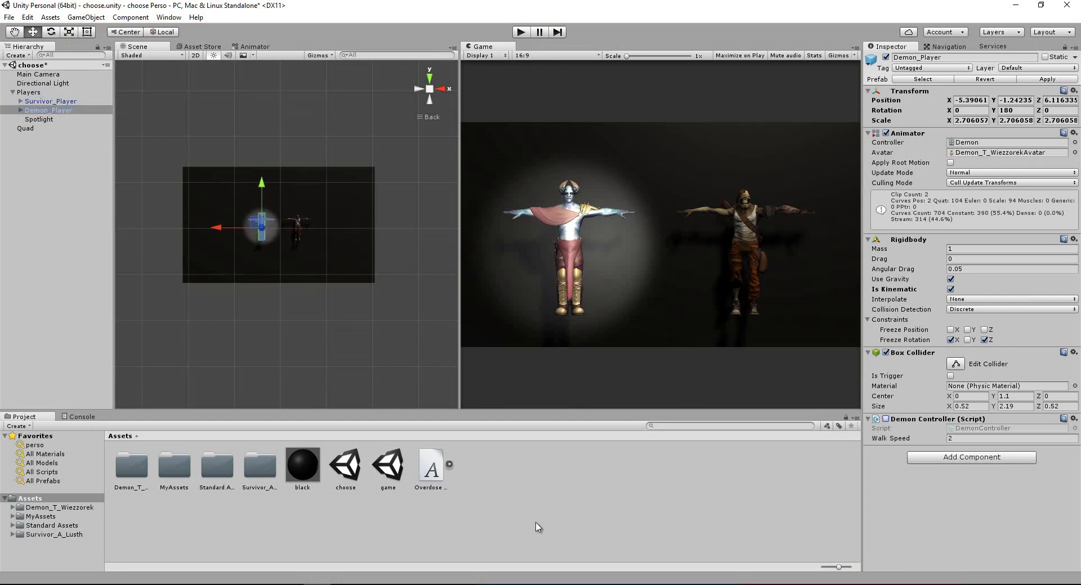
left_click(521, 33)
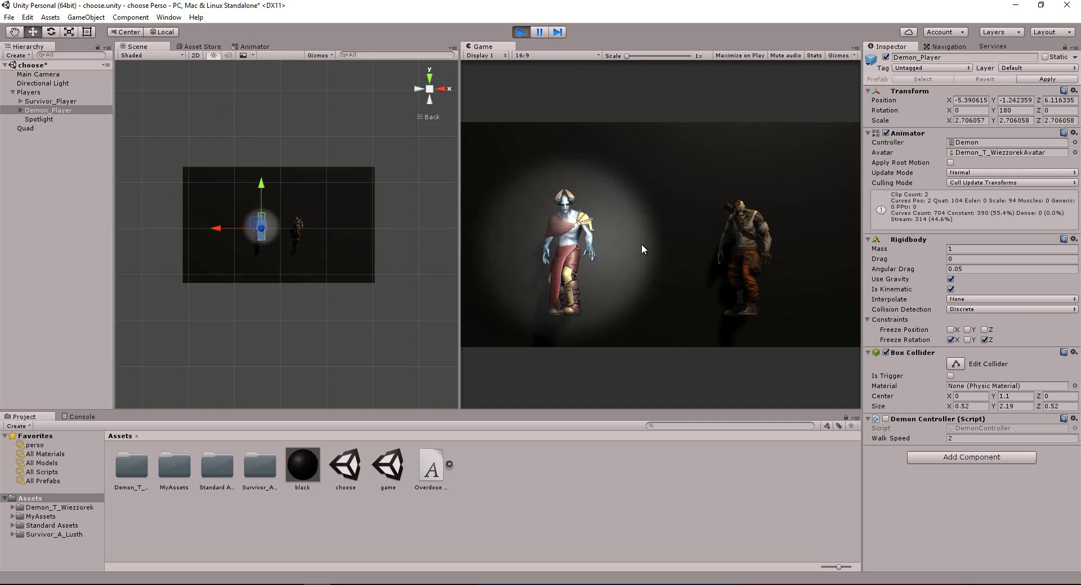
left_click(523, 33)
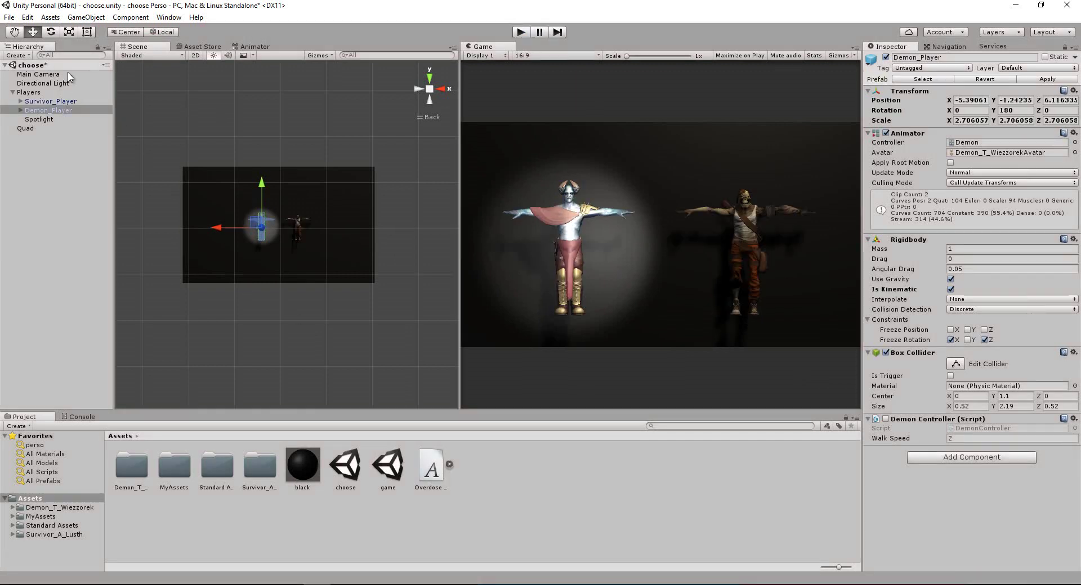
Create a 3D Text reading 'Choose Player', move it left, and apply the Overdose Sunrise font.
left_click(17, 55)
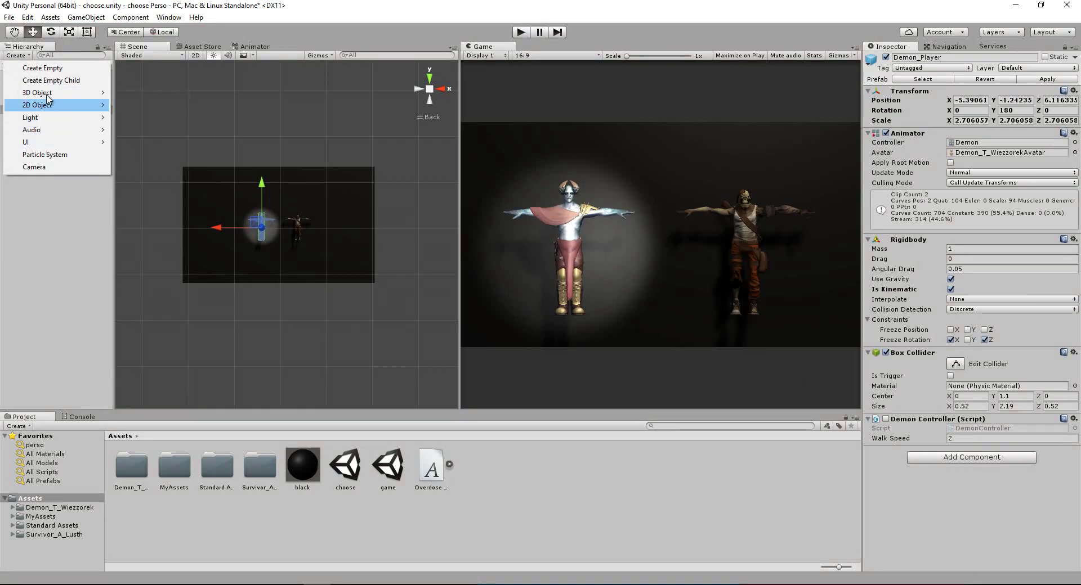
mouse_move(49, 93)
left_click(135, 216)
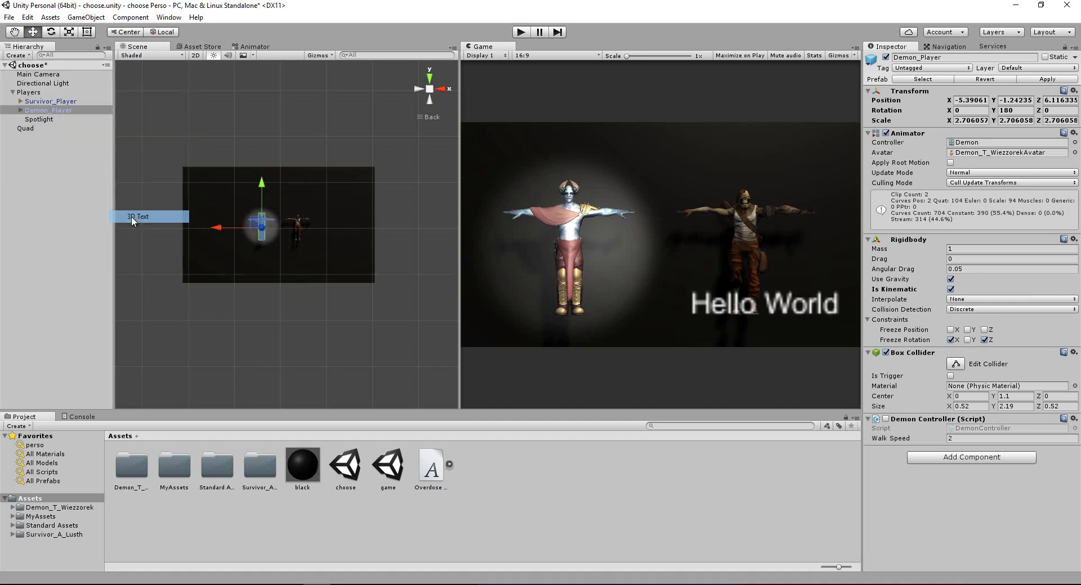
left_click(999, 218)
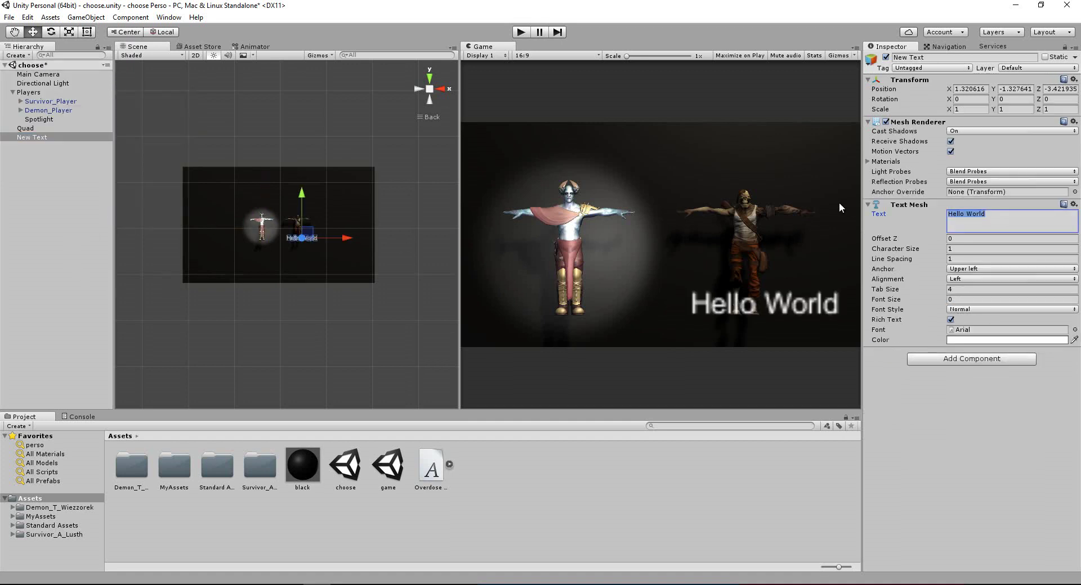
type("Choose")
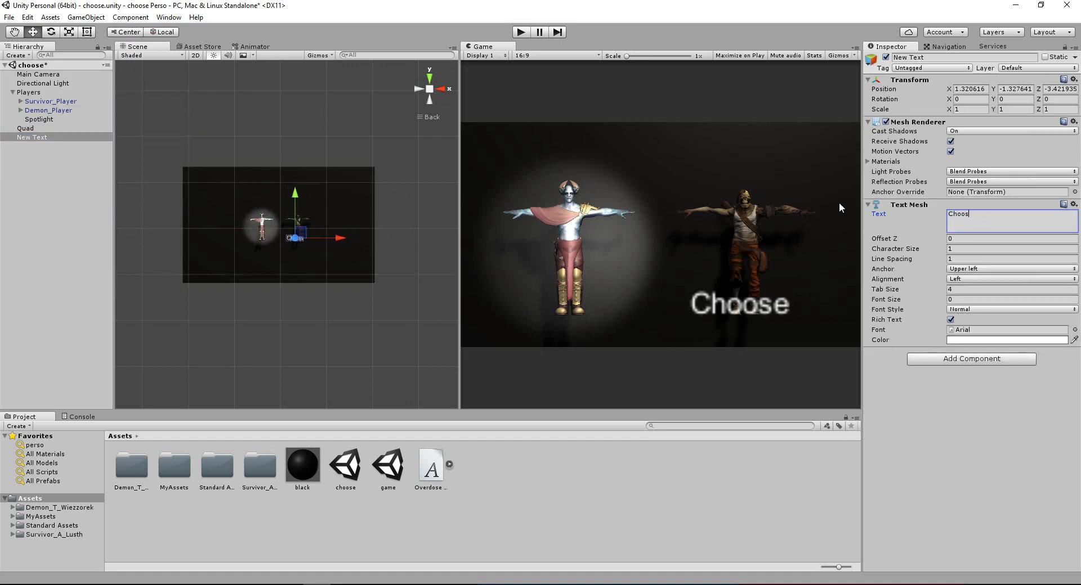
type(" Player")
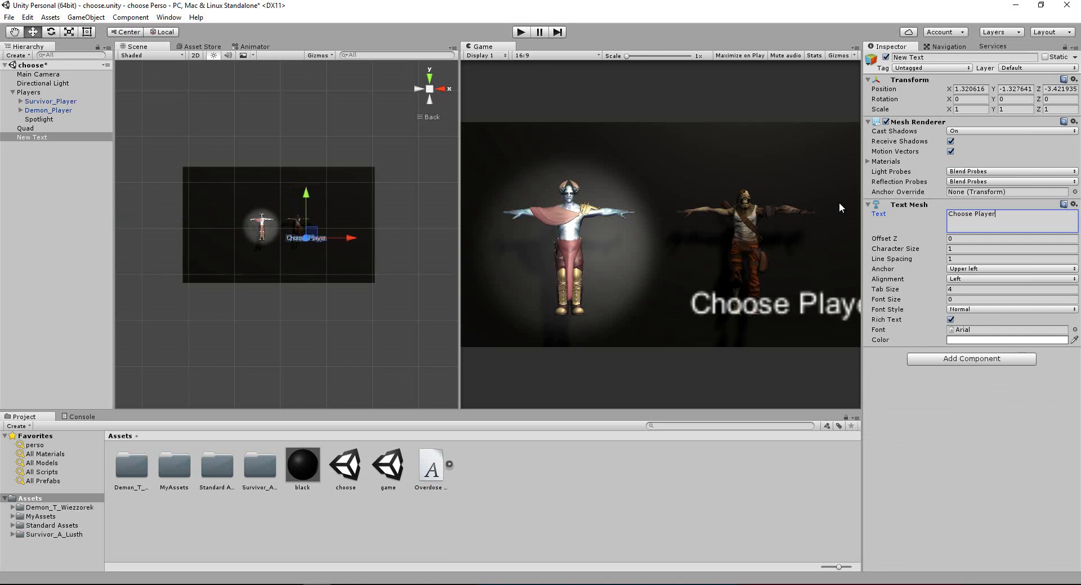
left_click_drag(349, 240, 314, 242)
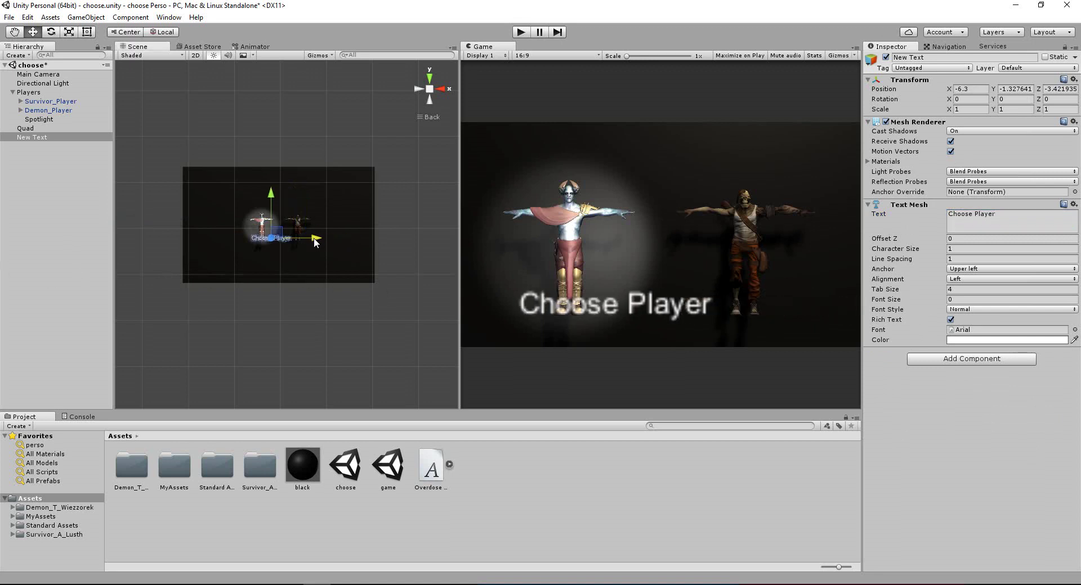
left_click(1074, 331)
double_click(401, 200)
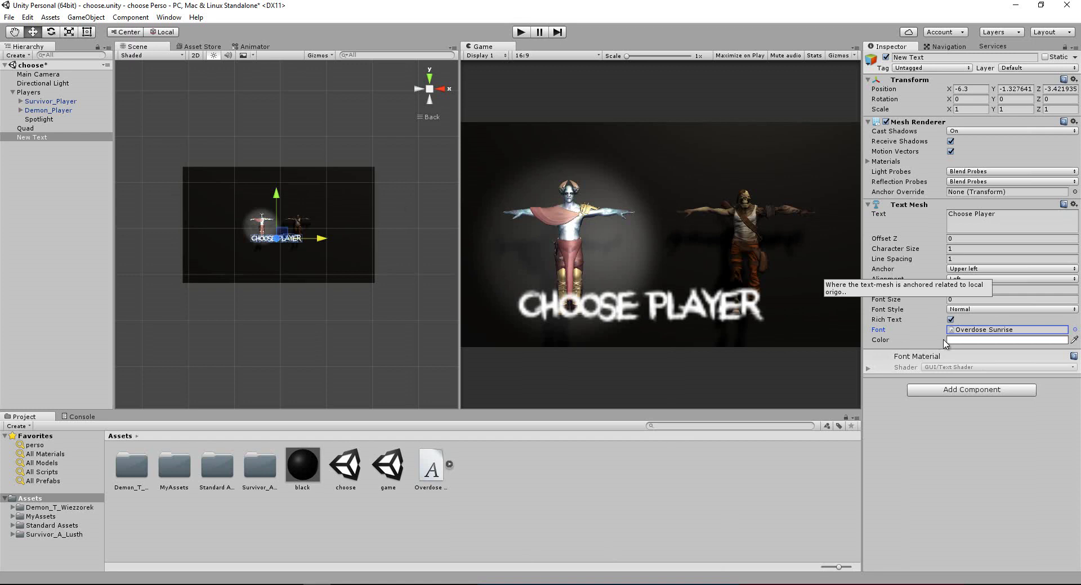
Set font size 104, scale the title to about 0.114, and centre it above both characters.
left_click(953, 299)
type("98")
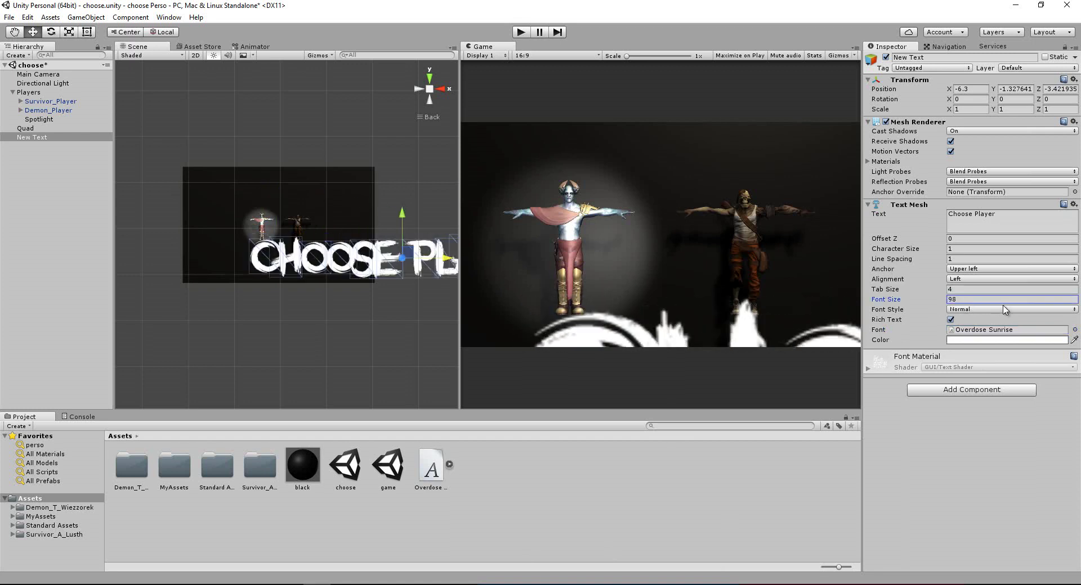
type("104")
left_click(69, 32)
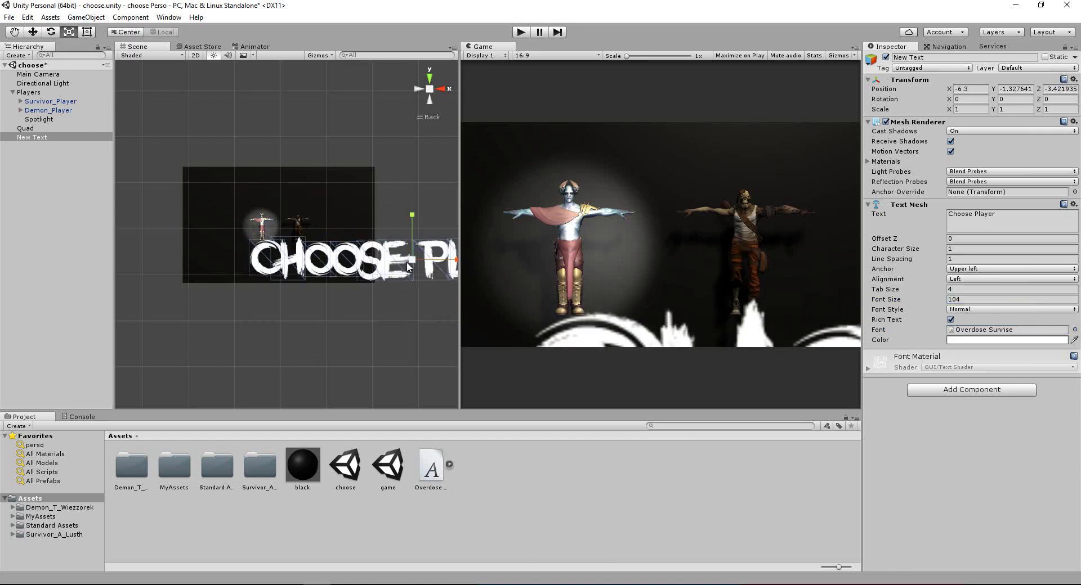
left_click_drag(406, 261, 366, 248)
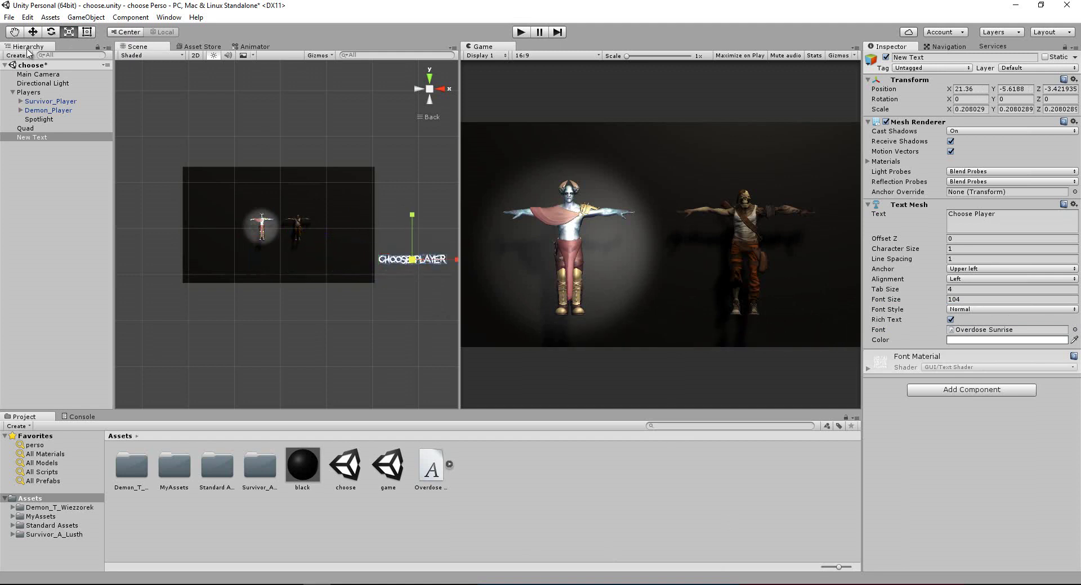
left_click(33, 31)
mouse_move(455, 260)
left_mouse_down()
mouse_move(295, 217)
mouse_move(281, 161)
left_mouse_up()
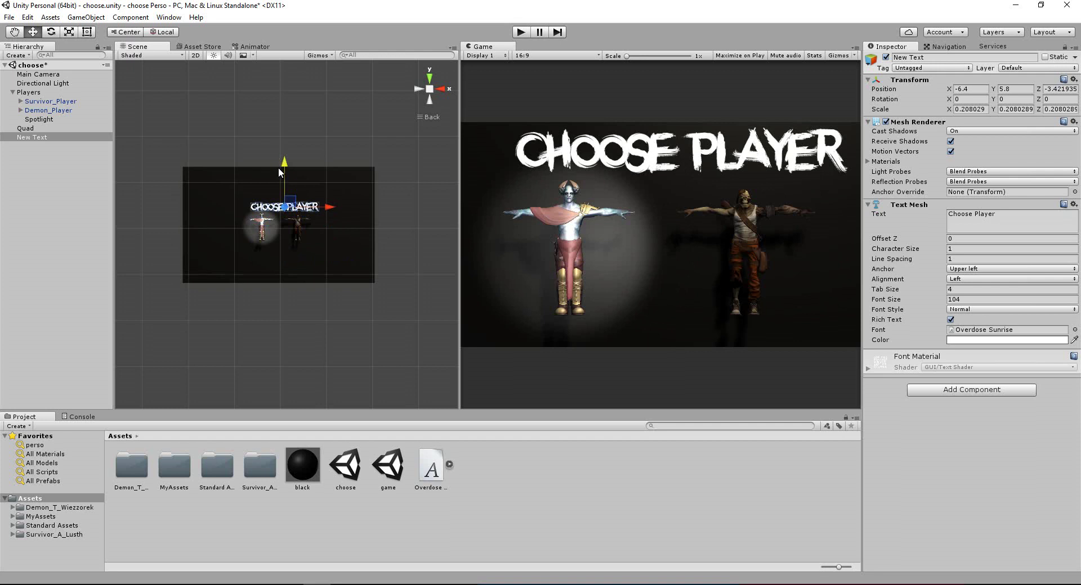
left_click_drag(325, 205, 315, 209)
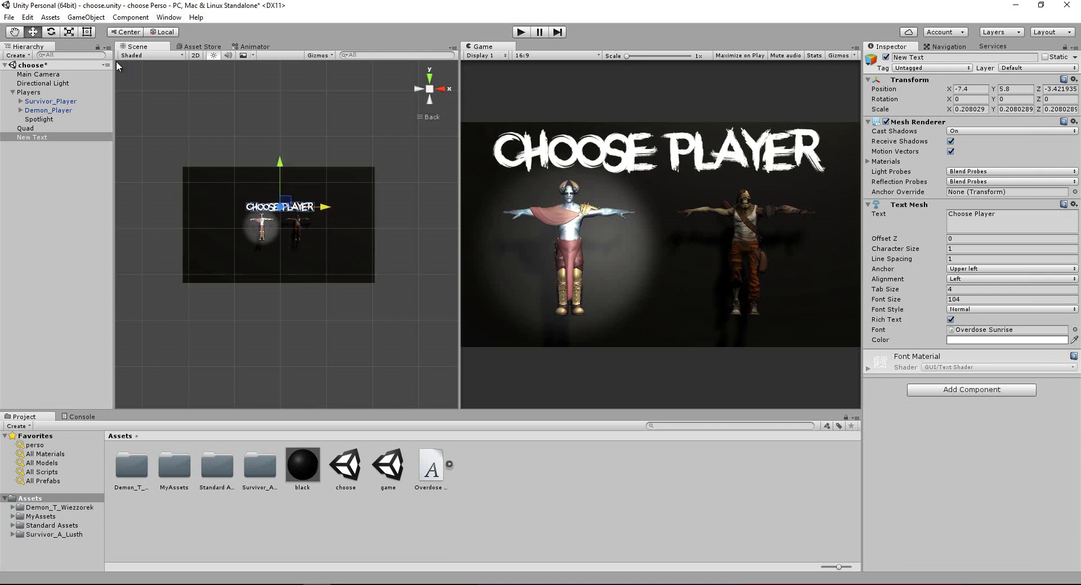
left_click(69, 33)
left_click_drag(282, 210, 253, 200)
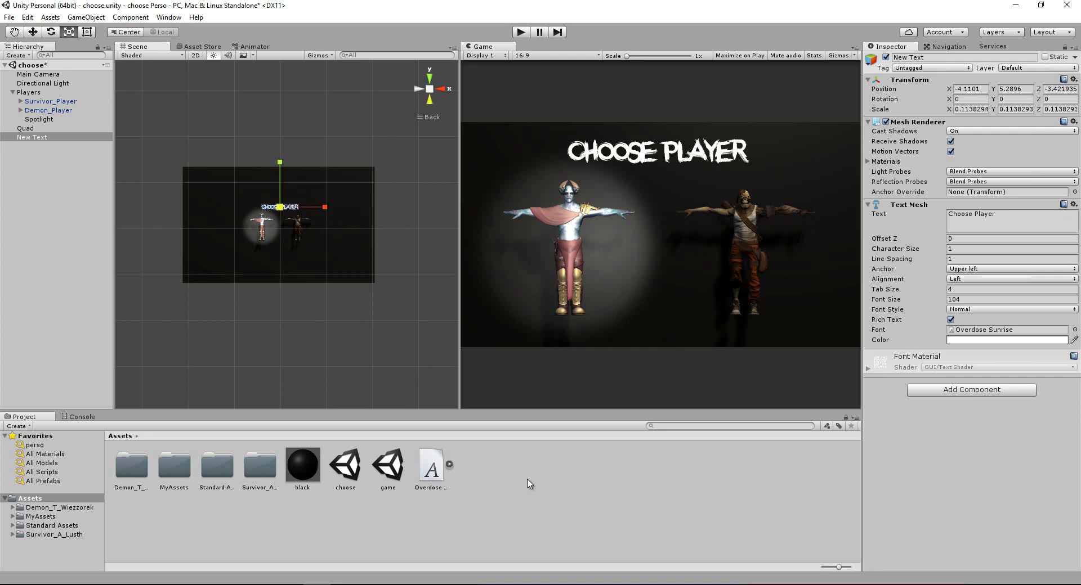
left_click(519, 35)
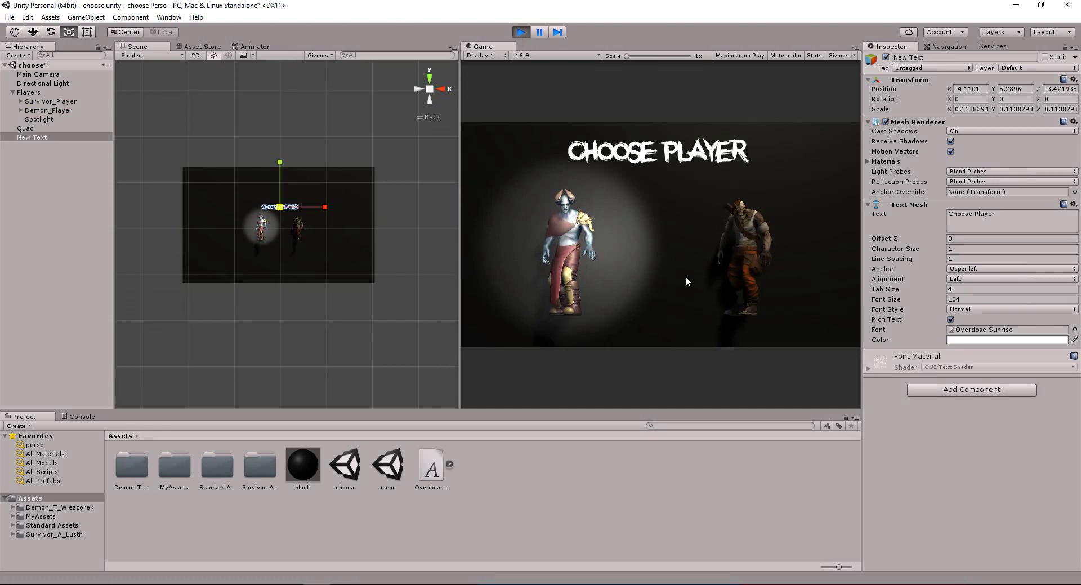
left_click(519, 34)
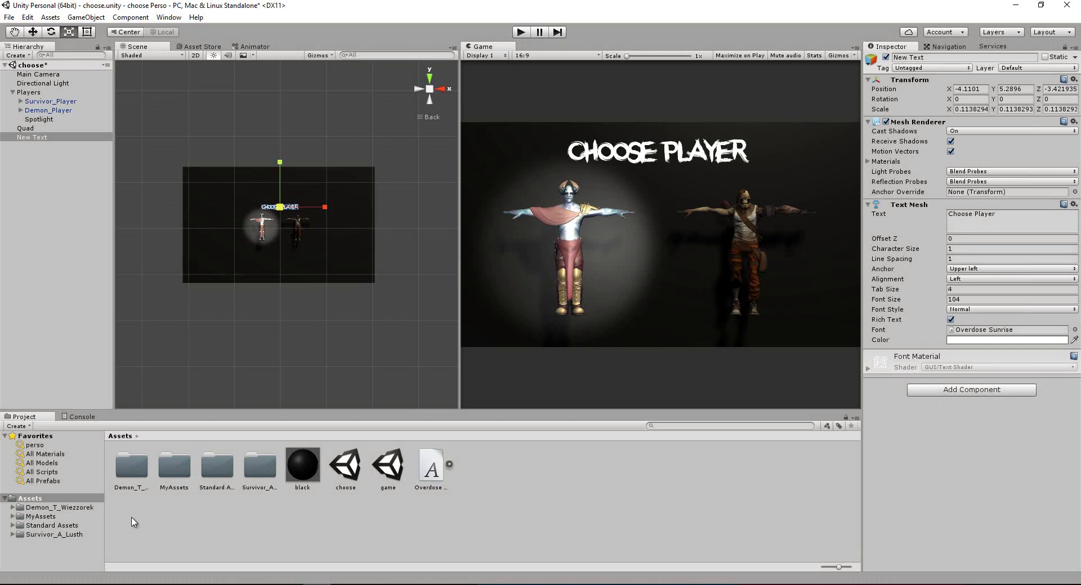
Open the Demon animator controller's state graph and do a quick play test.
left_click(56, 508)
double_click(222, 466)
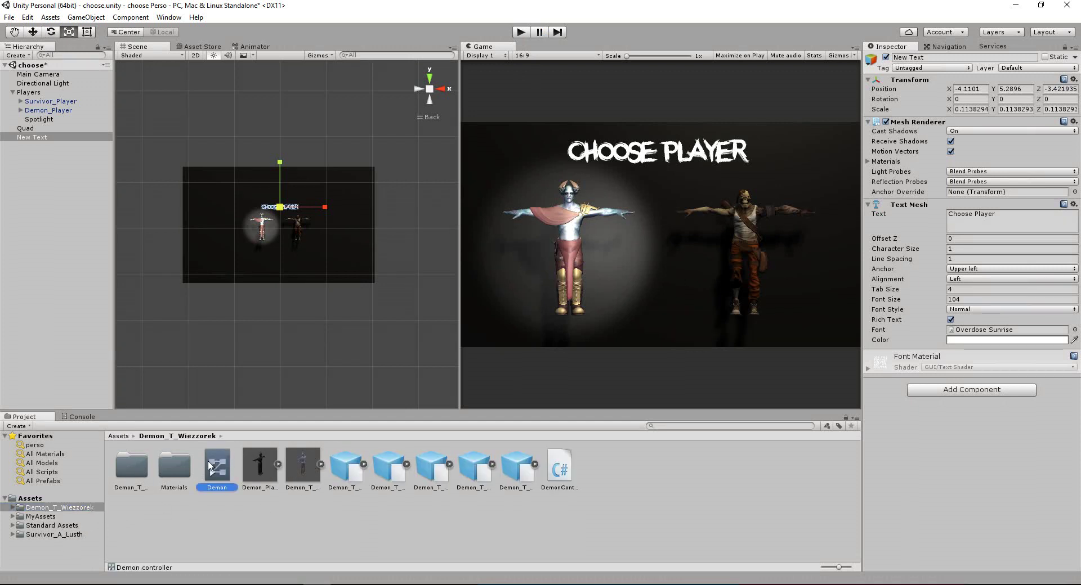
left_click(519, 32)
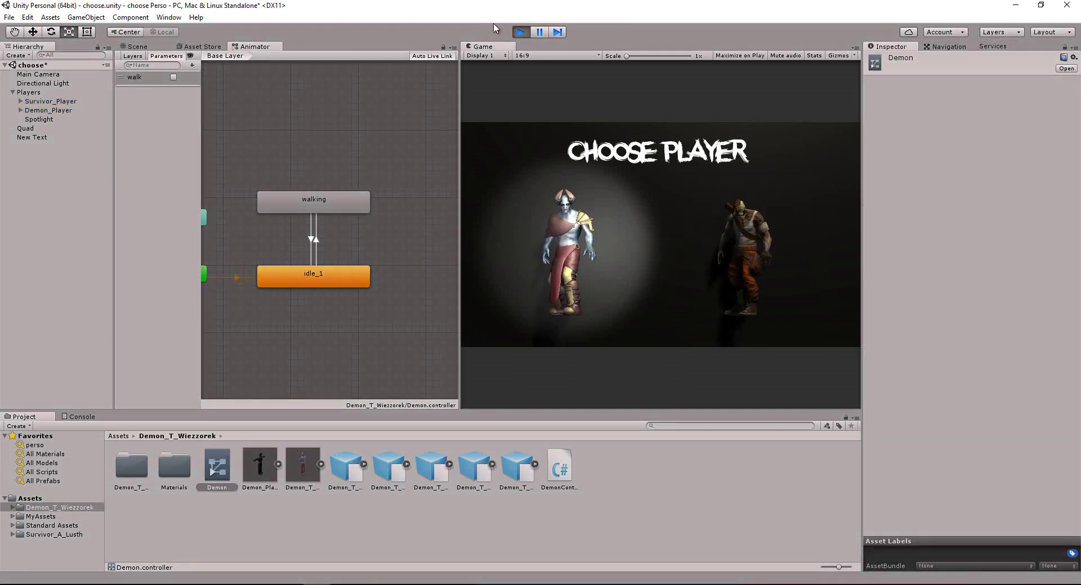
left_click(521, 32)
Tick Loop Time and Loop Pose on the Demon idle_1 clip, apply, and test in play.
left_click(388, 467)
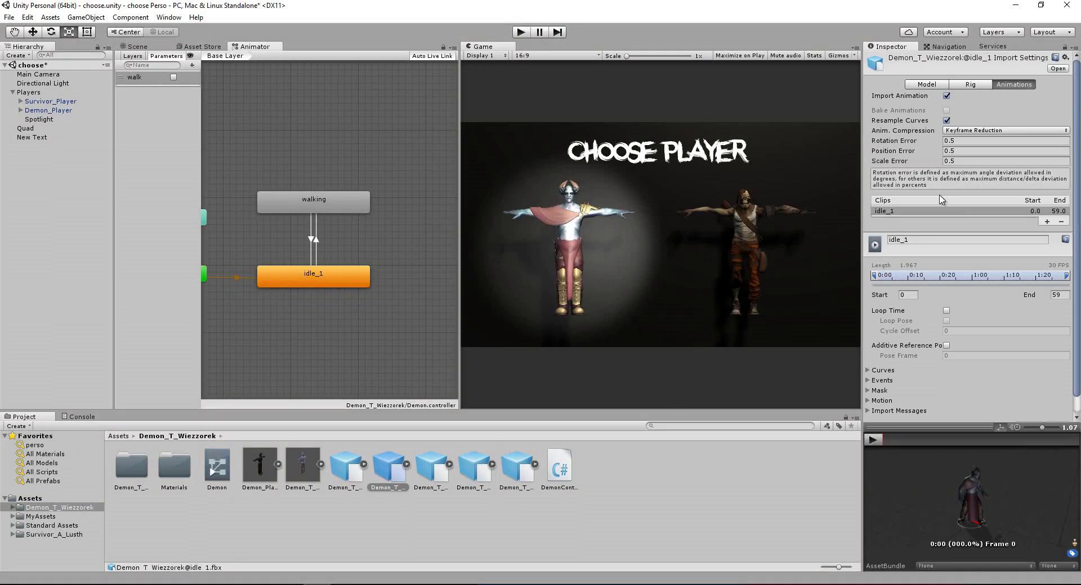
left_click(946, 311)
left_click(946, 321)
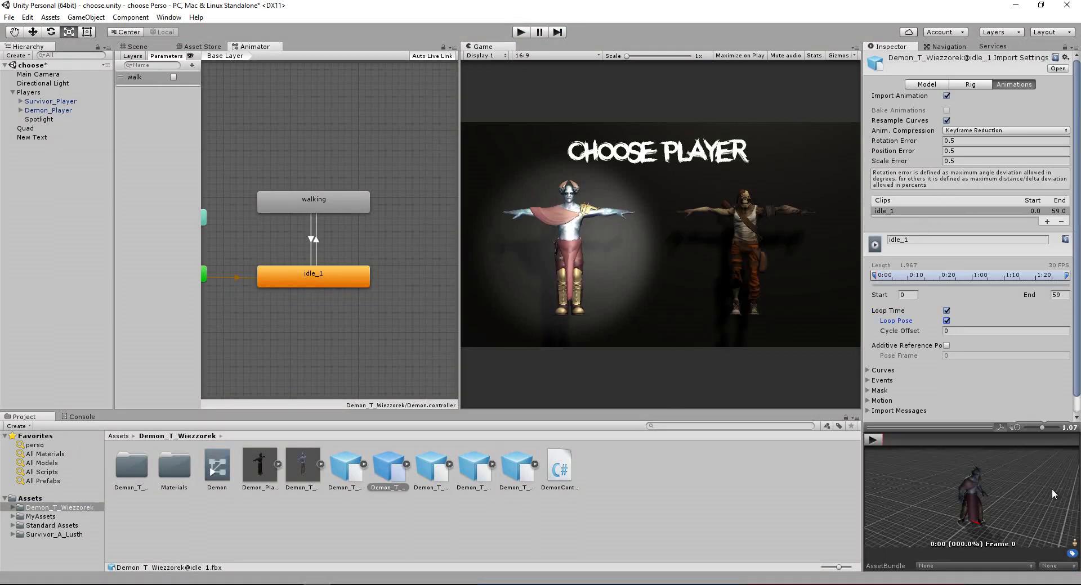
left_click(1057, 409)
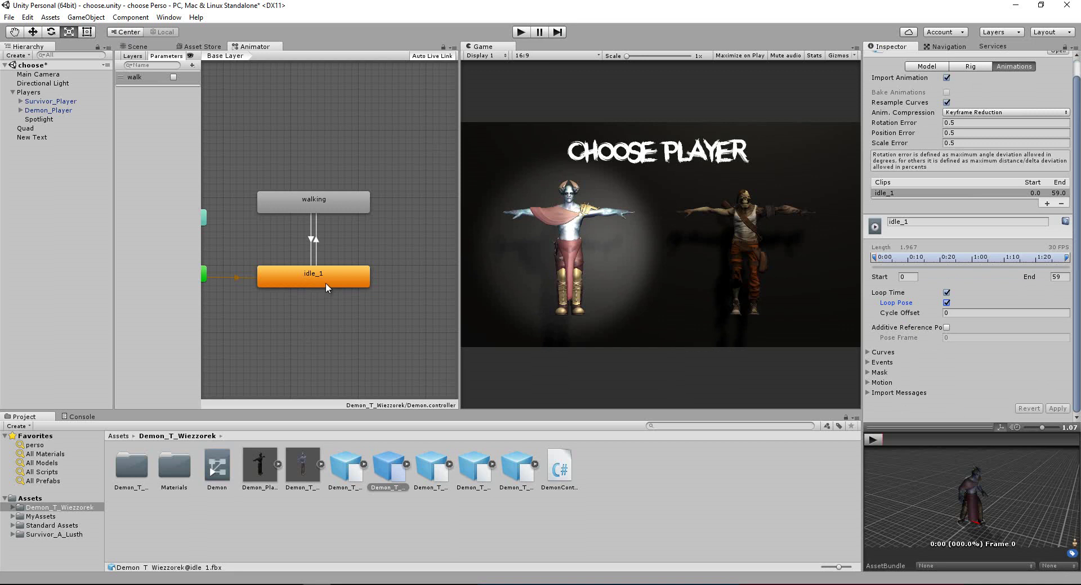
left_click(521, 32)
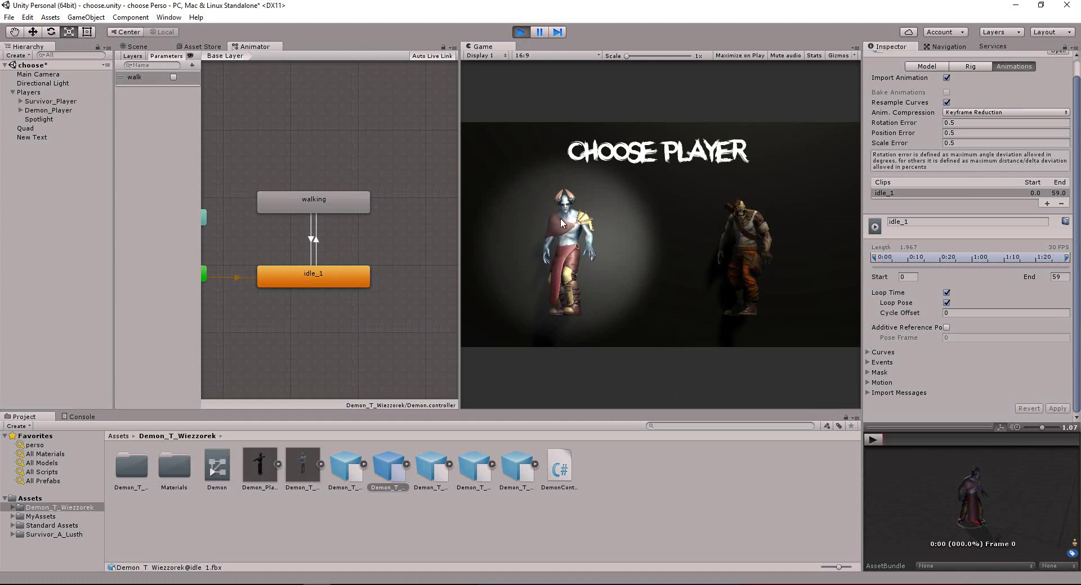
left_click(520, 32)
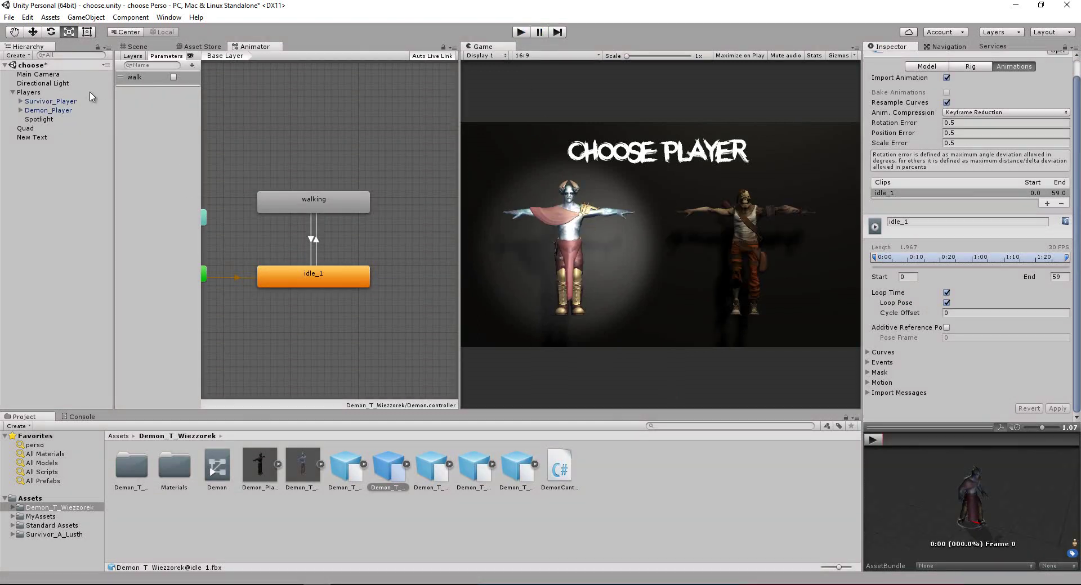
Check Demon_Player's children, then open the Survivor controller's state graph.
left_click(54, 111)
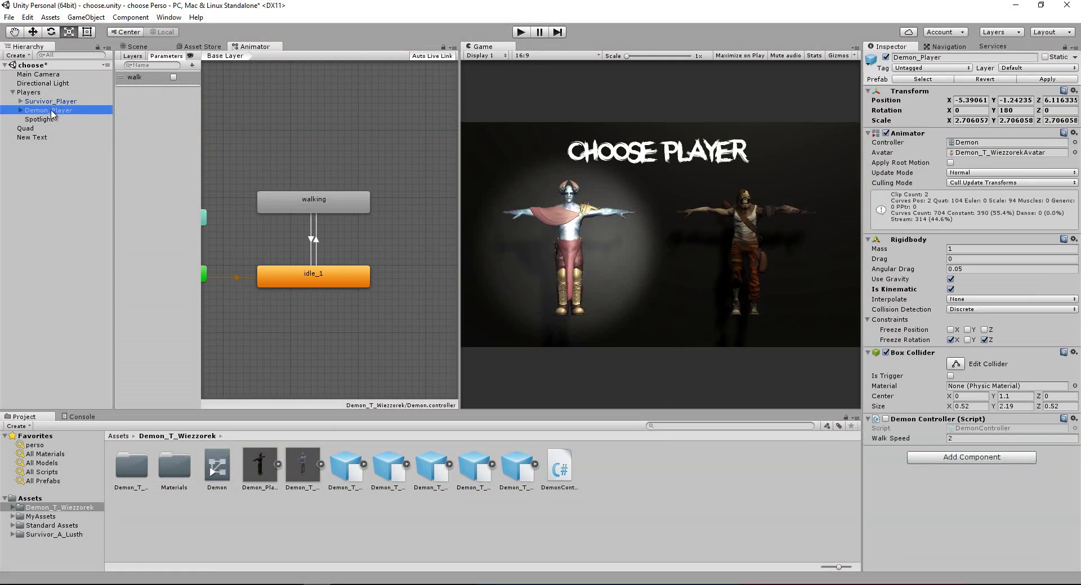
left_click(21, 111)
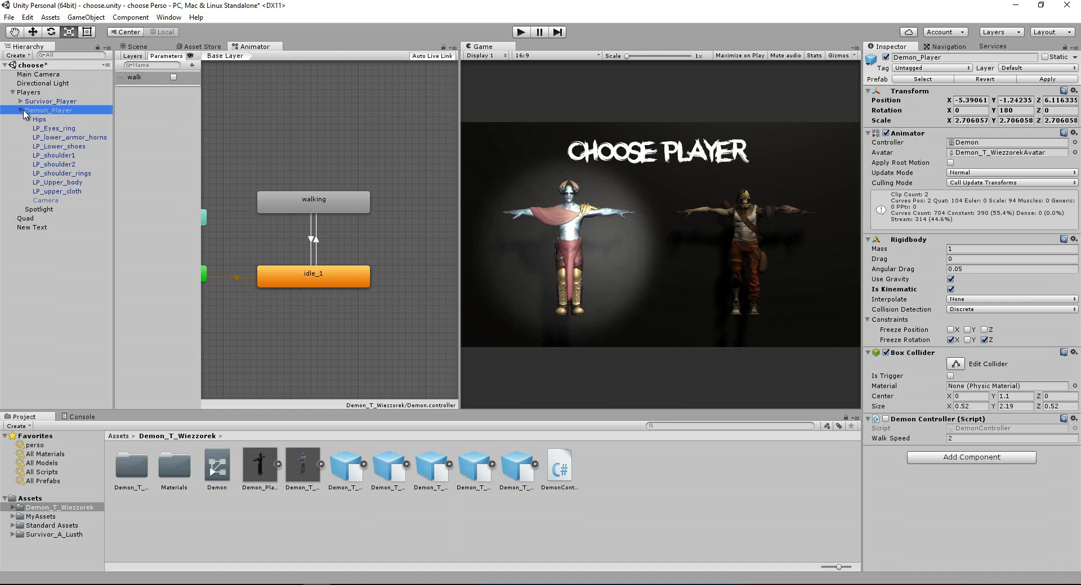
left_click(21, 111)
left_click(60, 536)
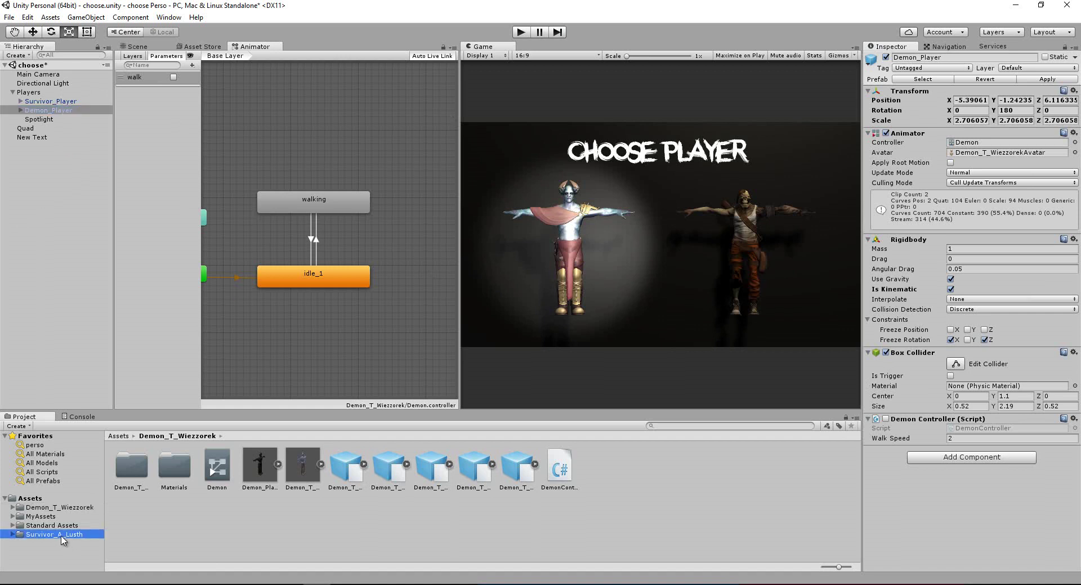
left_click(217, 466)
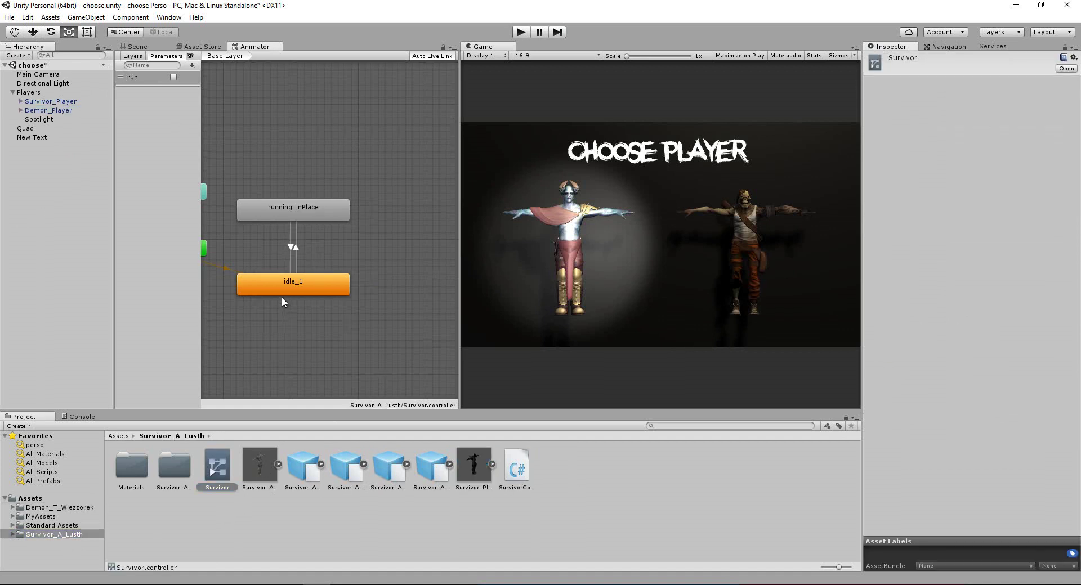
Tick Loop Time and Loop Pose on the Survivor idle_1 clip and test in play mode.
left_click(297, 282)
left_click(346, 466)
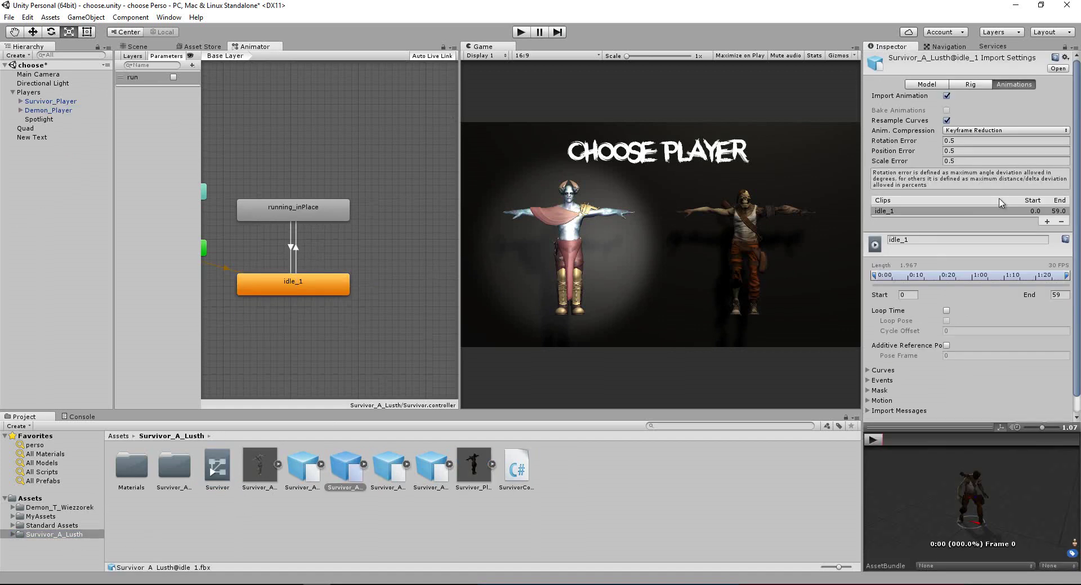
left_click(946, 310)
left_click(946, 321)
scroll(951, 324, "down", 1)
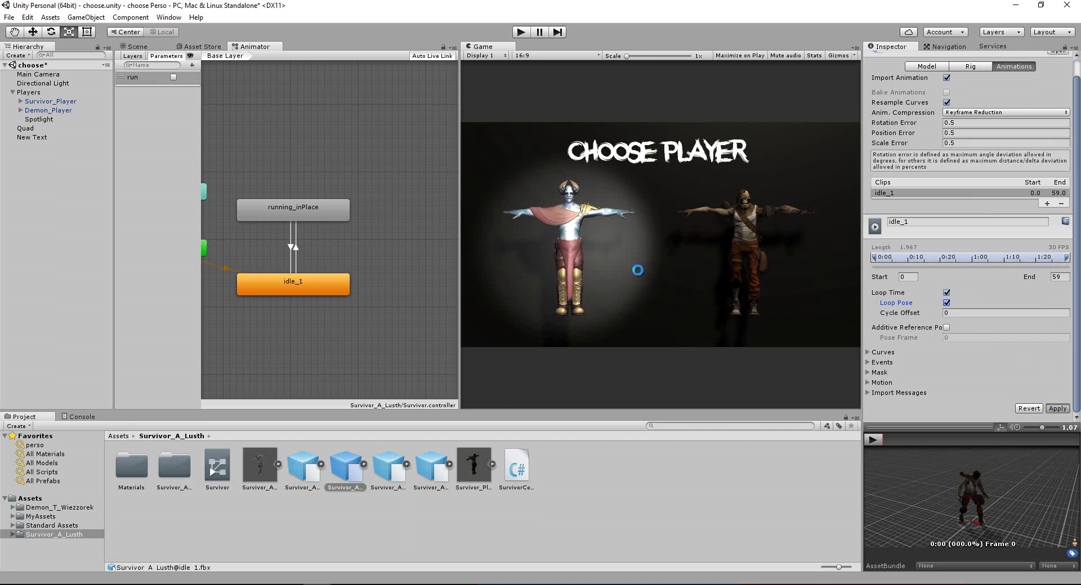
left_click(521, 33)
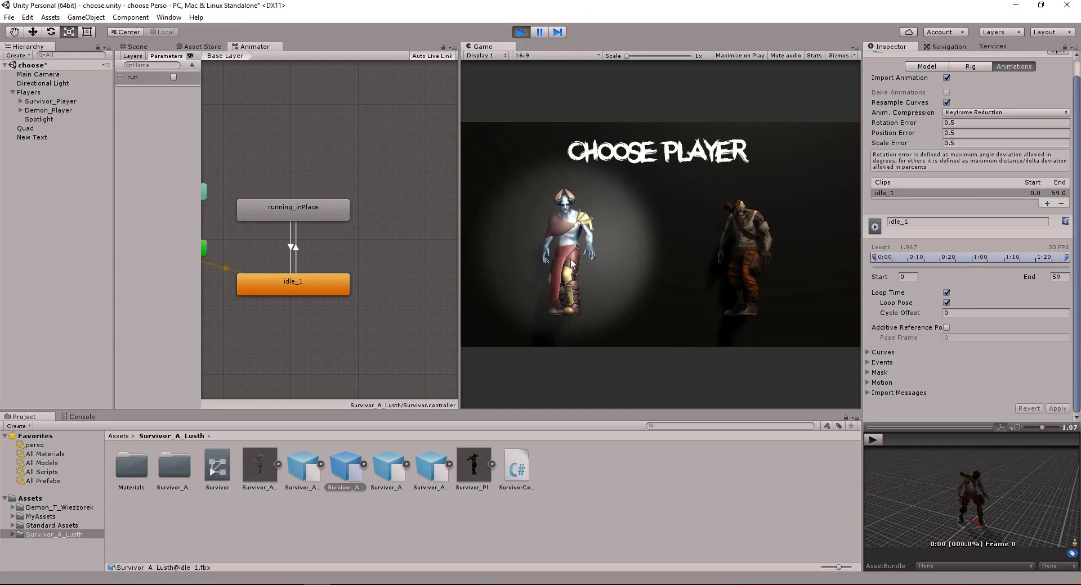
left_click(519, 34)
Preview the Survivor's idle, idle_1, running_inPlace and victory animation clips.
left_click(259, 478)
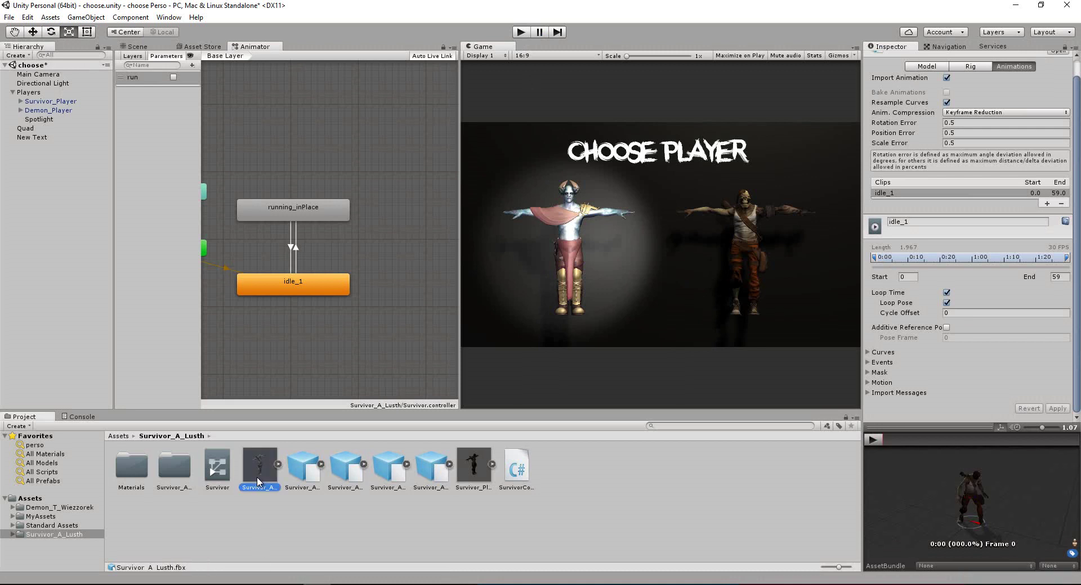
left_click(472, 473)
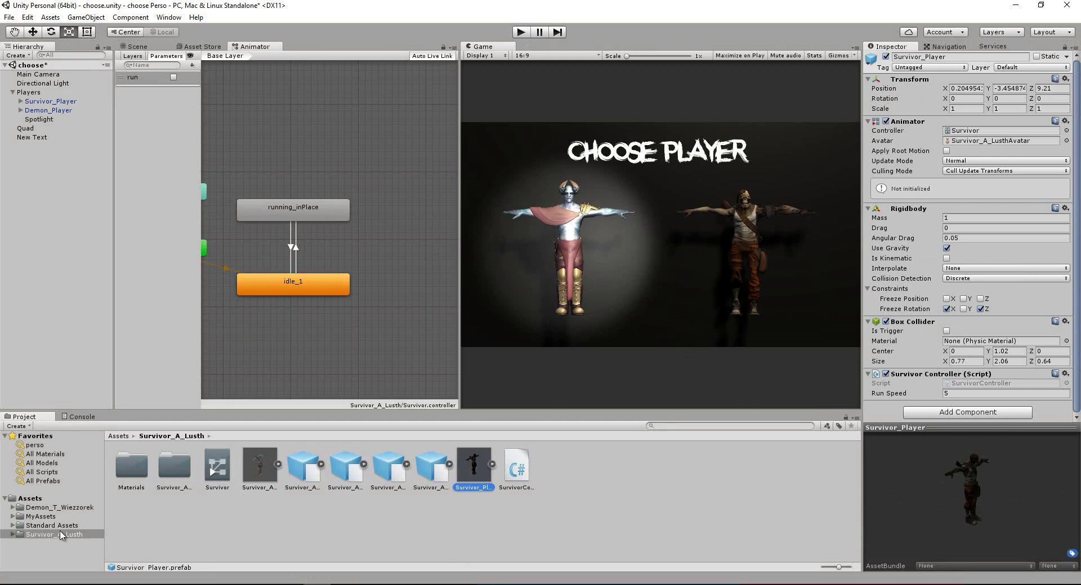
left_click(301, 475)
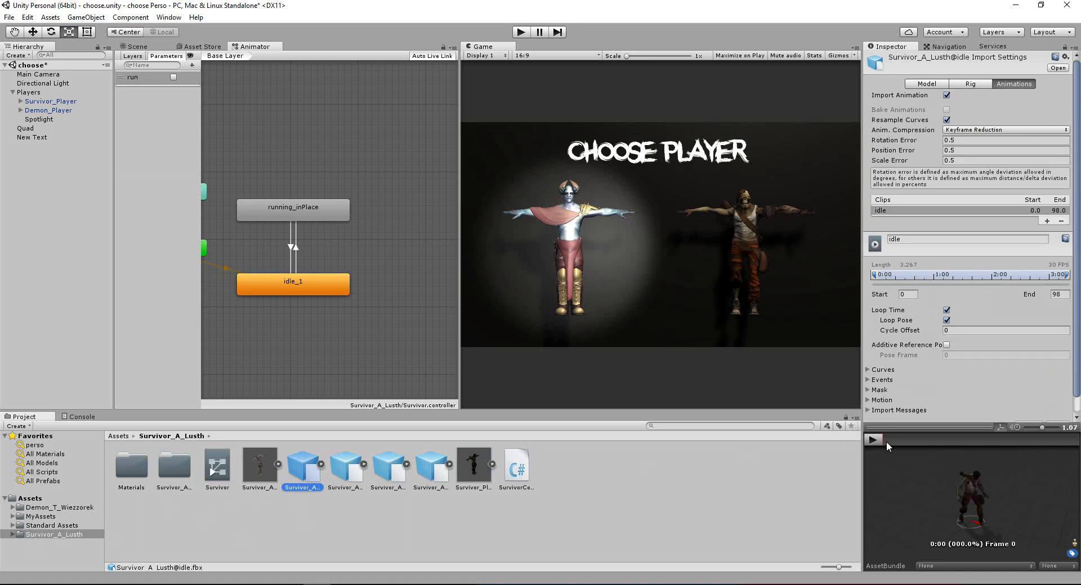
left_click_drag(926, 425, 926, 308)
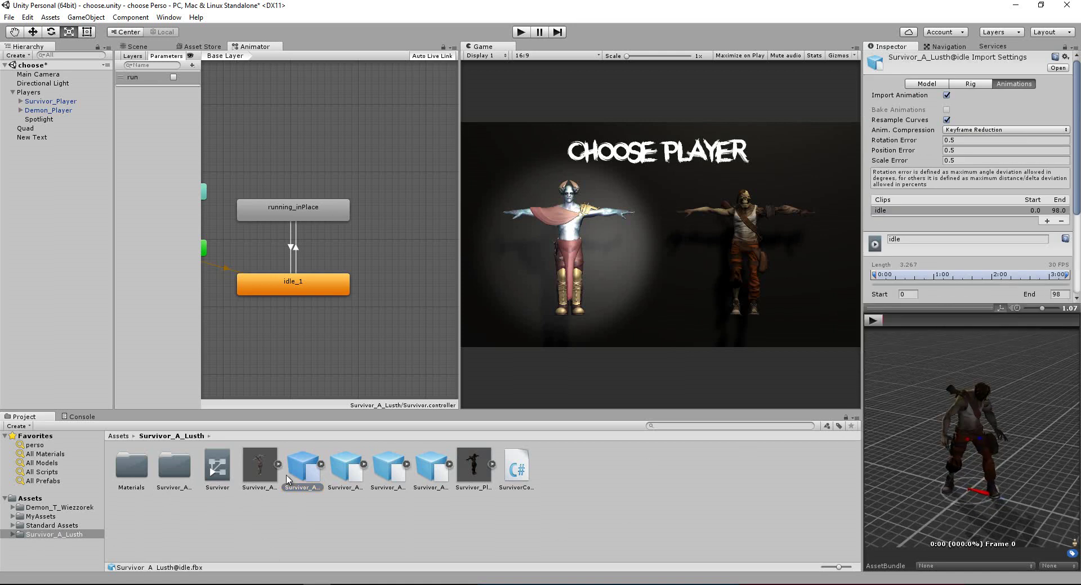
left_click(345, 477)
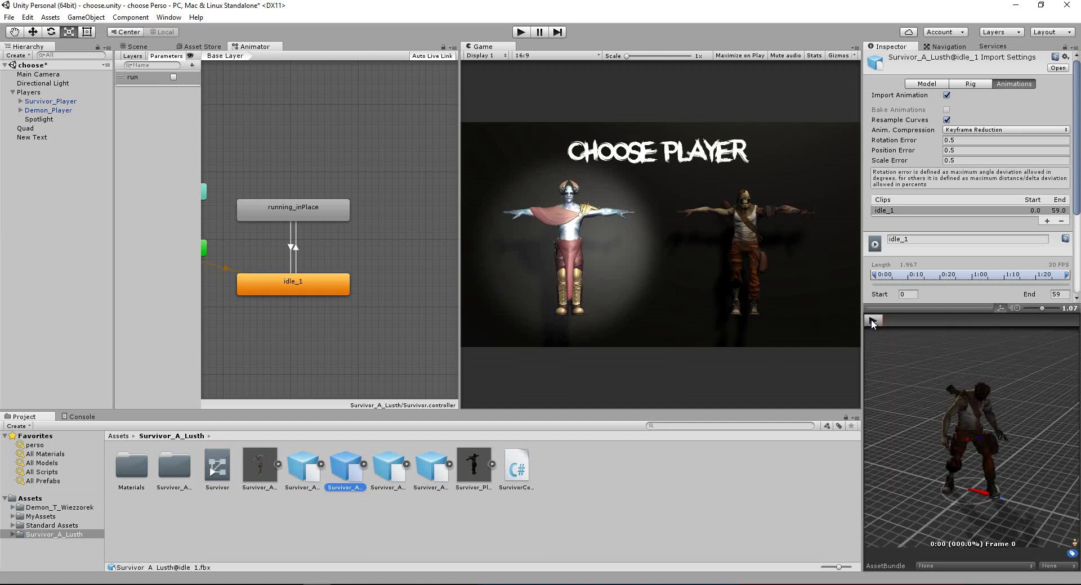
left_click(305, 472)
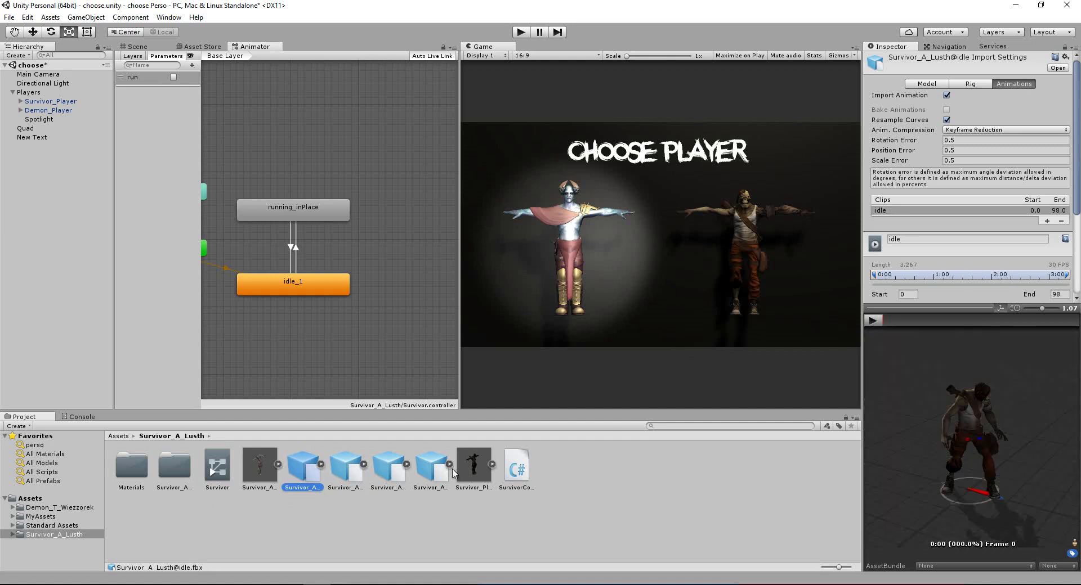
left_click(871, 322)
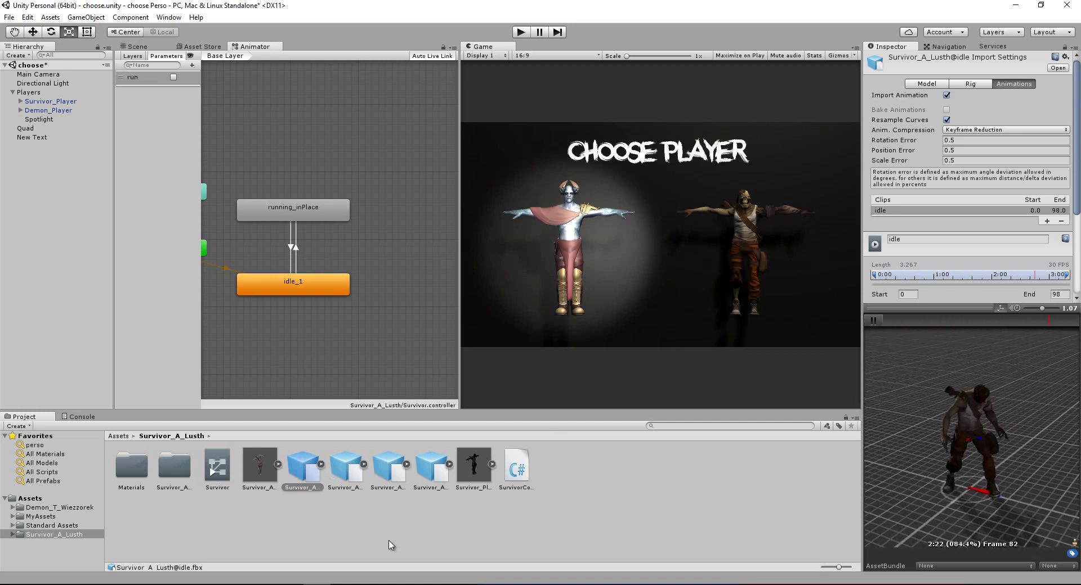
left_click(389, 473)
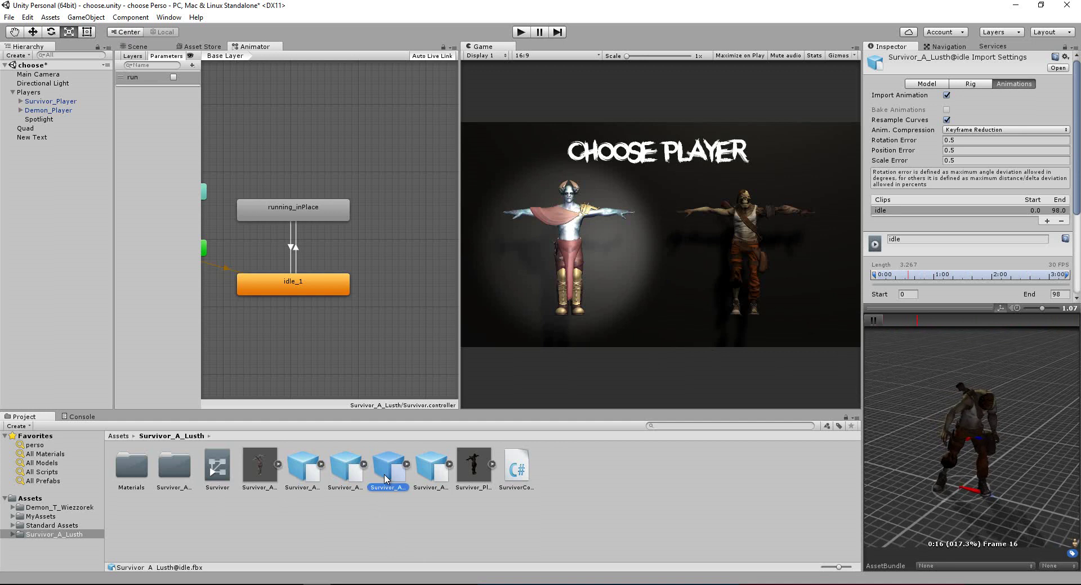
left_click(429, 475)
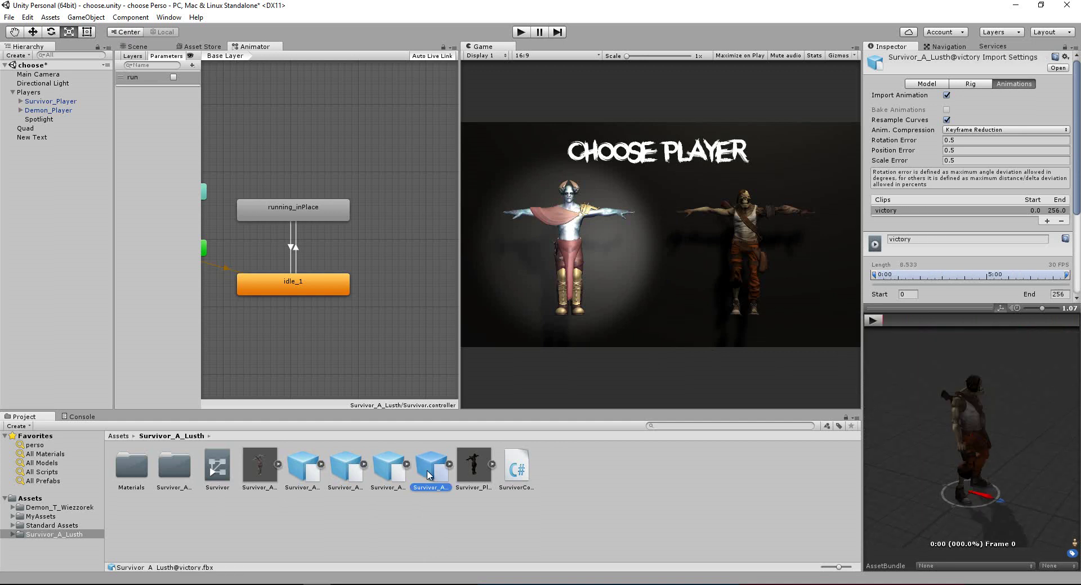
left_click(874, 321)
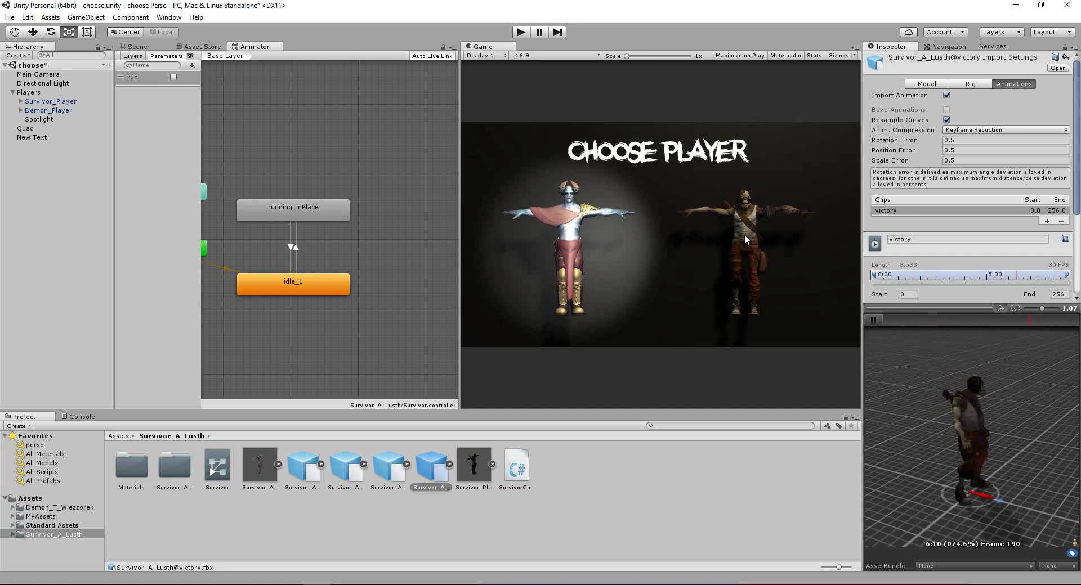
left_click(876, 323)
Reposition idle_1 under running_inPlace in the Survivor graph, then bring up Demon_Player.
middle_click_drag(307, 340, 350, 305)
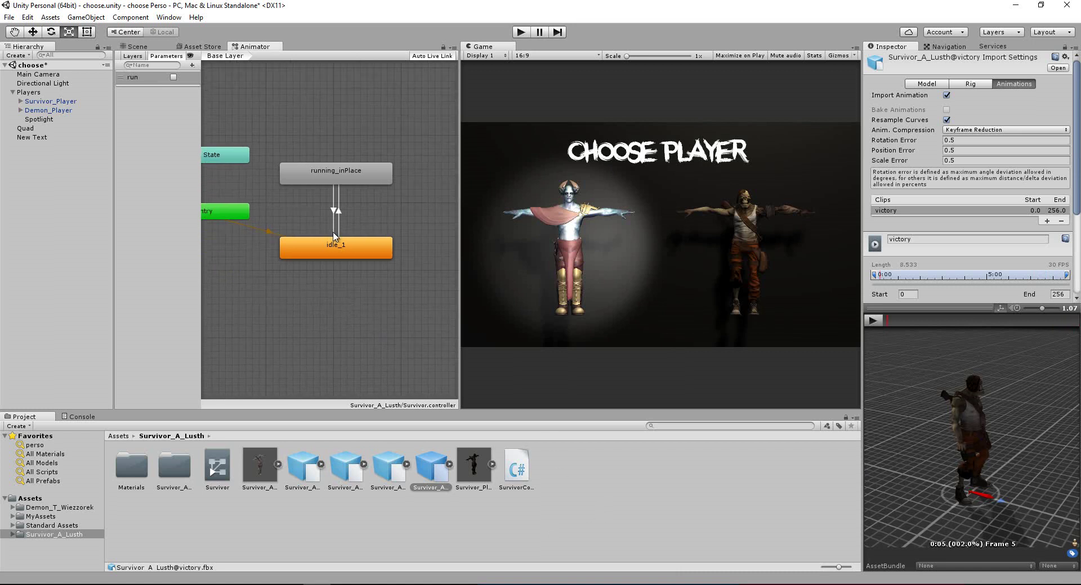
left_click_drag(332, 249, 333, 216)
left_click_drag(357, 171, 364, 165)
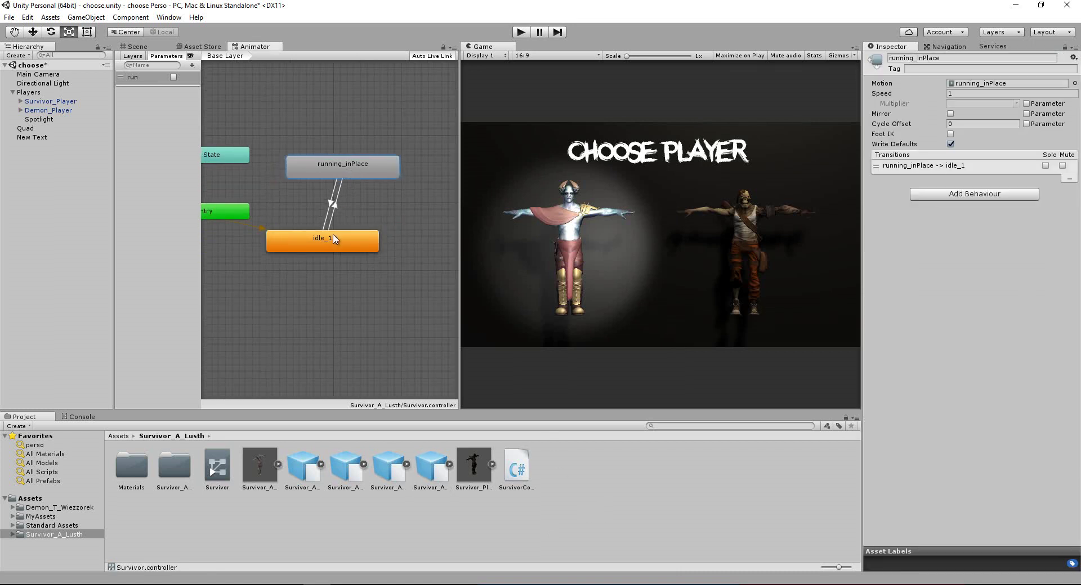
left_click_drag(341, 241, 355, 234)
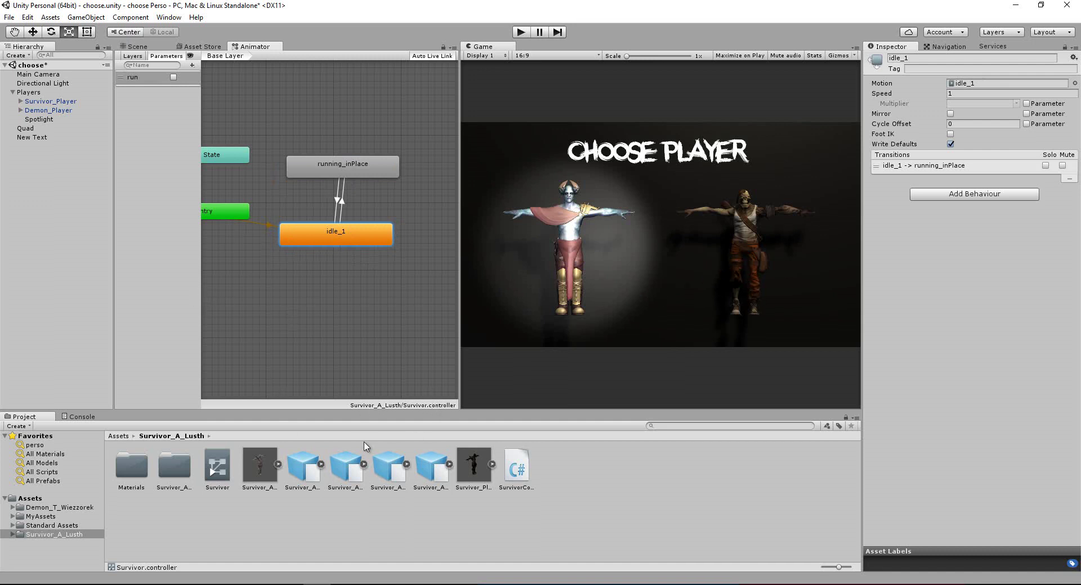
left_click(50, 110)
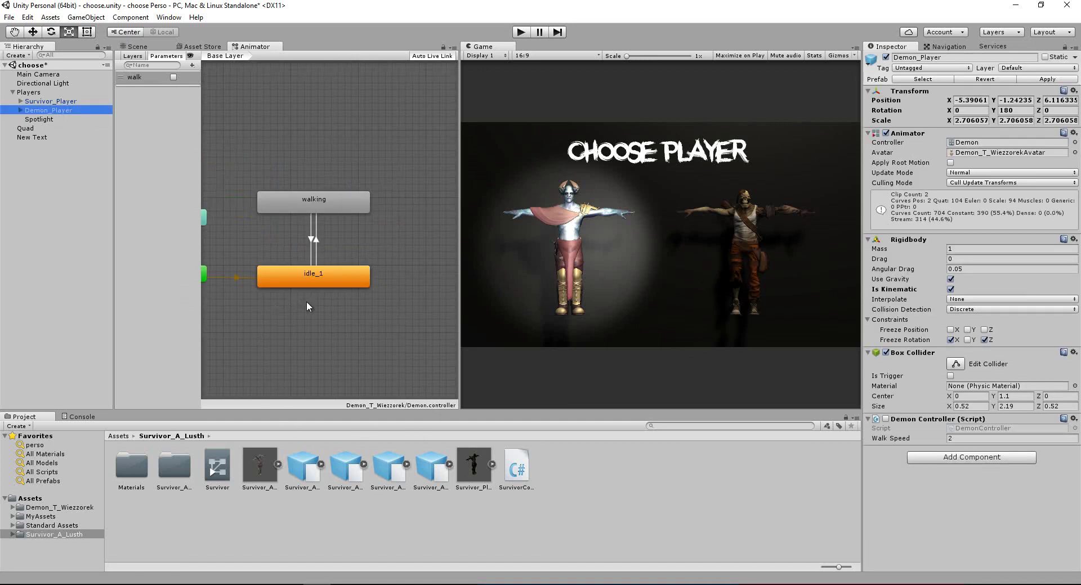
Preview the Demon's idle_1 animation from its state in the controller graph.
middle_click_drag(306, 306, 365, 276)
left_click(353, 249)
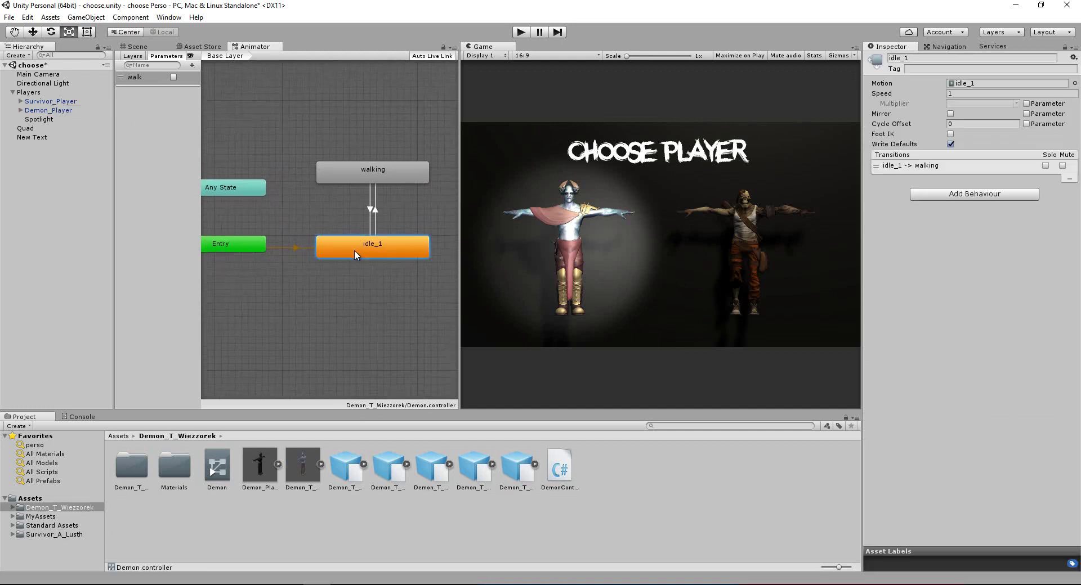
double_click(353, 250)
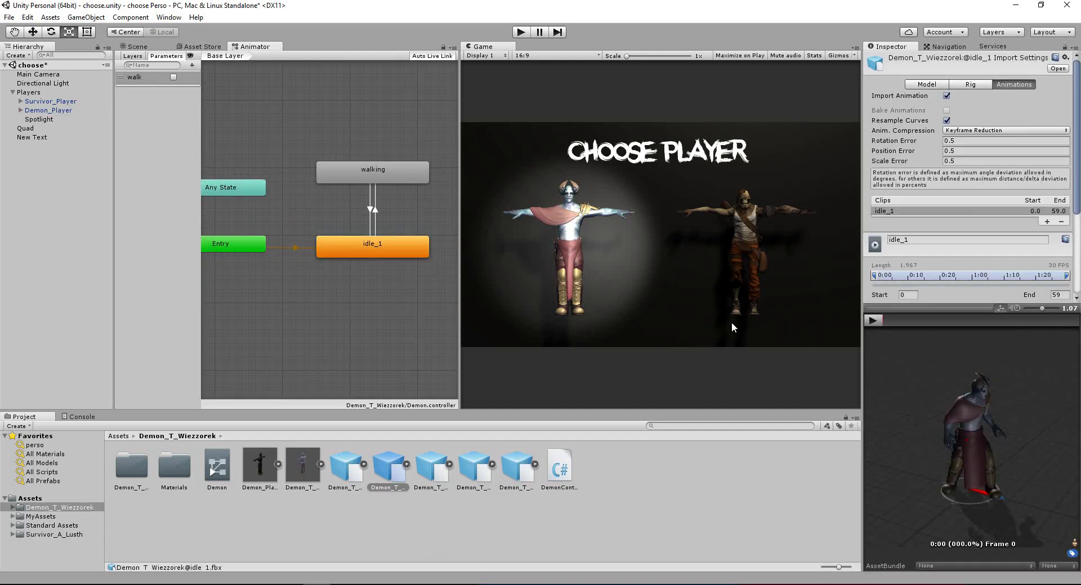
left_click(869, 321)
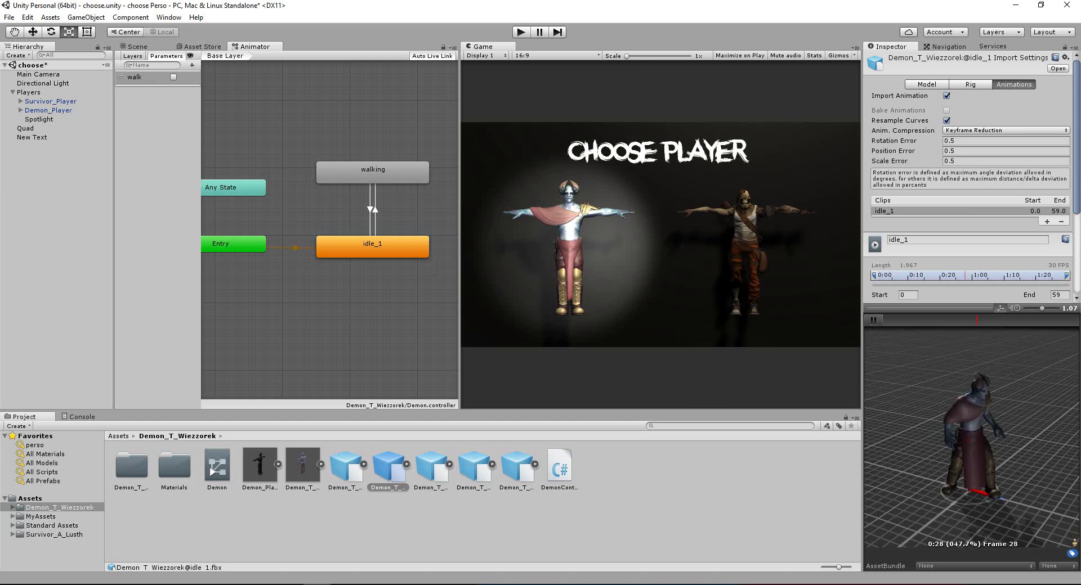
left_click(873, 321)
Drag the Demon idle clip into the graph to create an idle state below idle_1.
left_click(349, 470)
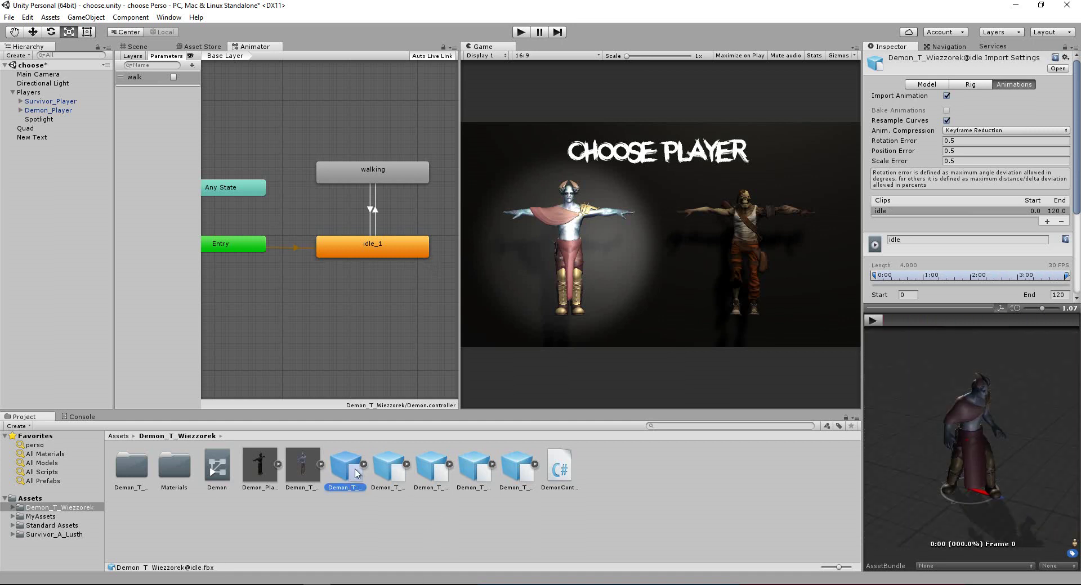
mouse_move(358, 319)
left_mouse_down()
mouse_move(389, 315)
mouse_move(353, 310)
left_mouse_up()
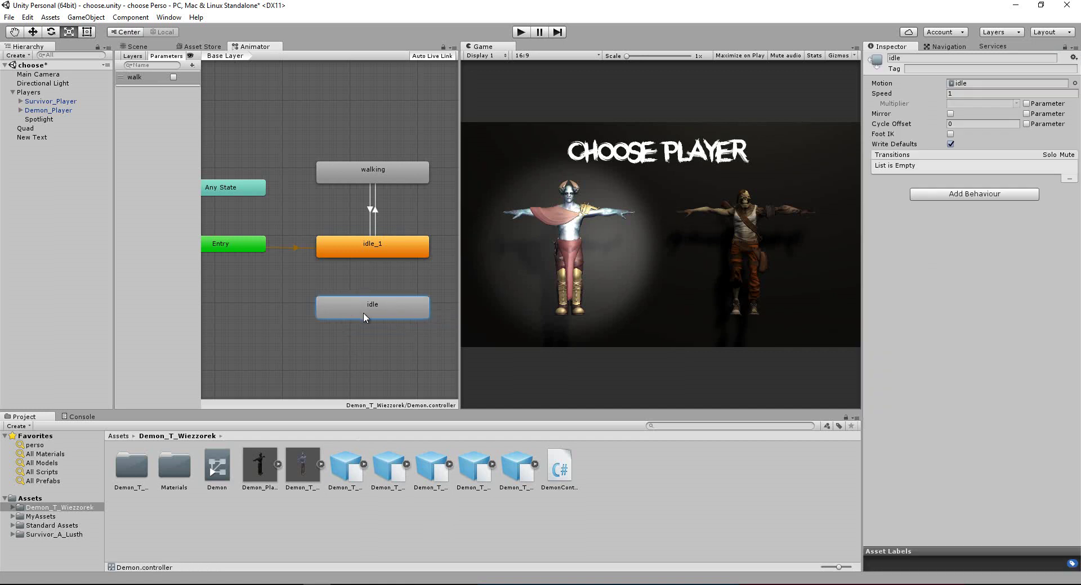
key("ctrl+z")
left_click(872, 322)
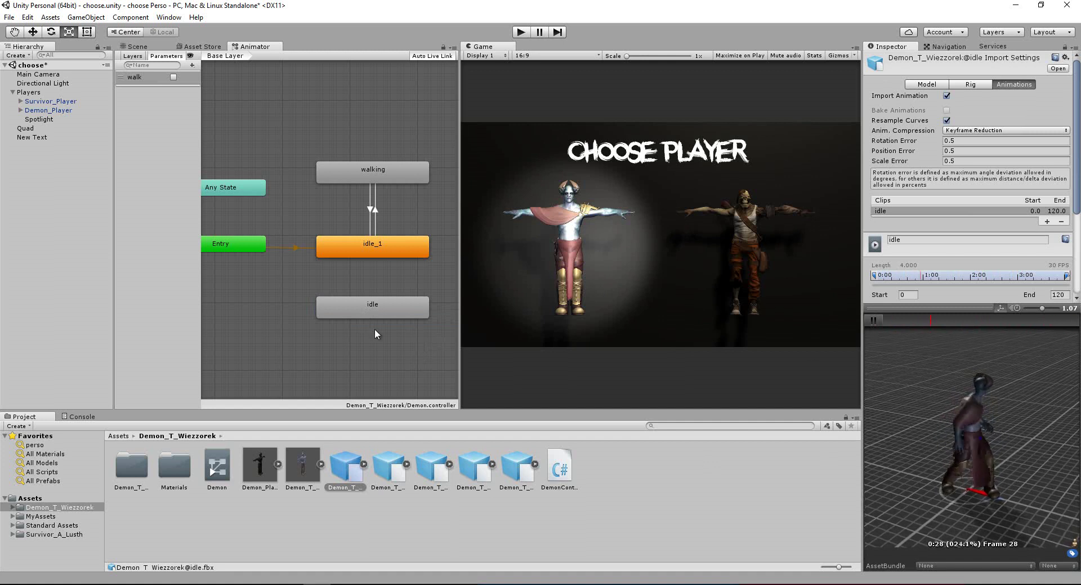
Add a Bool parameter named 'choose' to the Demon controller.
left_click(192, 66)
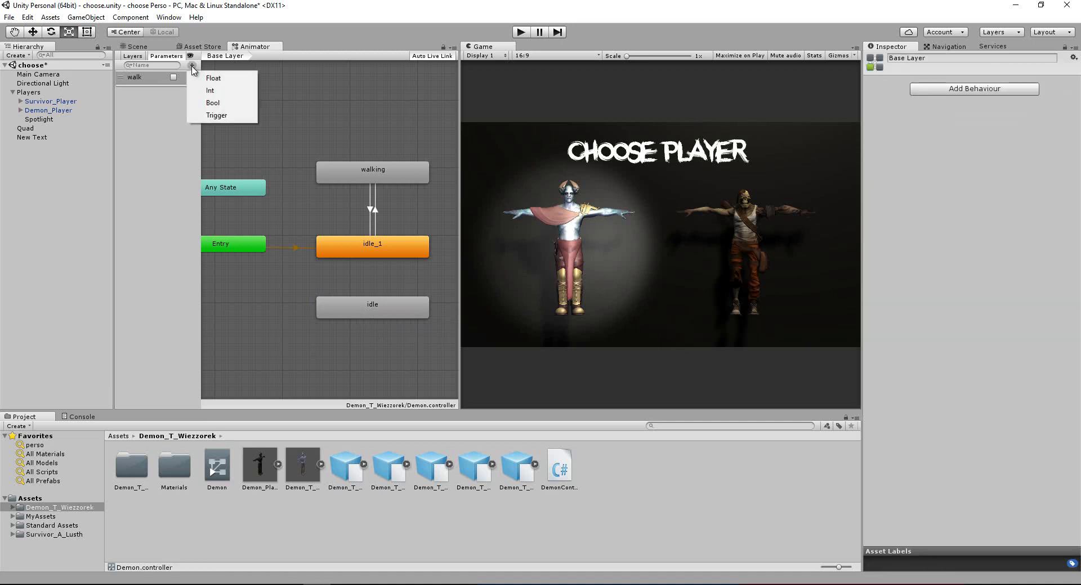
left_click(213, 103)
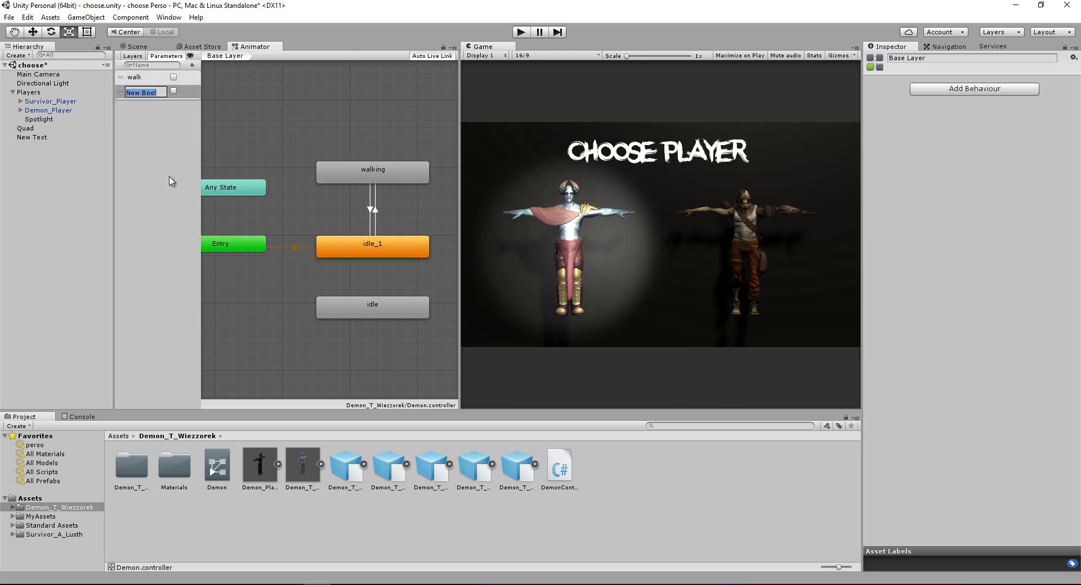
type("choos")
type("e")
key("Return")
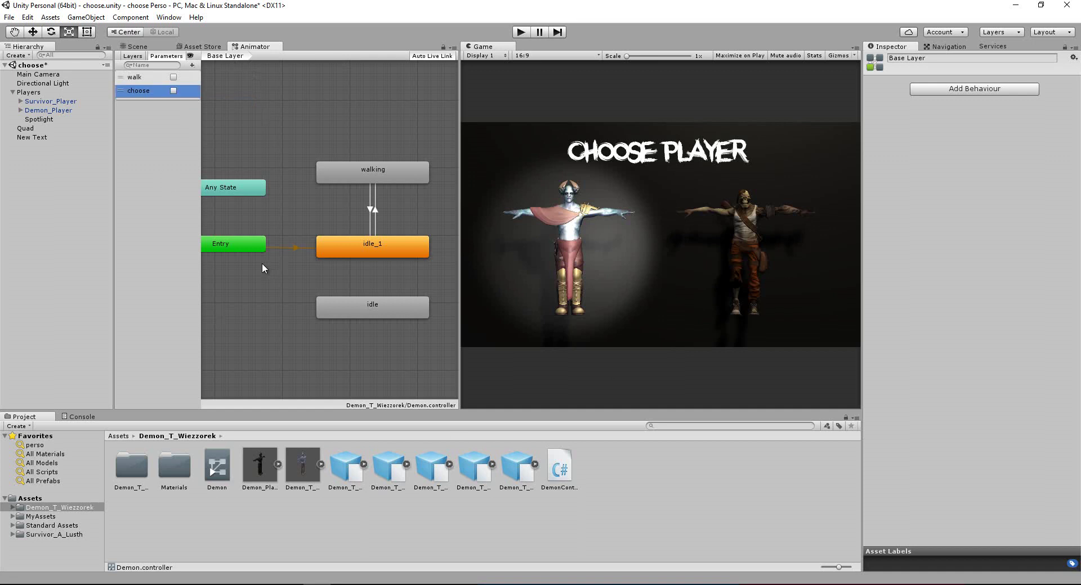
Create a transition from the idle_1 state to the idle state.
left_click(360, 248)
right_click(360, 248)
left_click(382, 252)
left_click(373, 304)
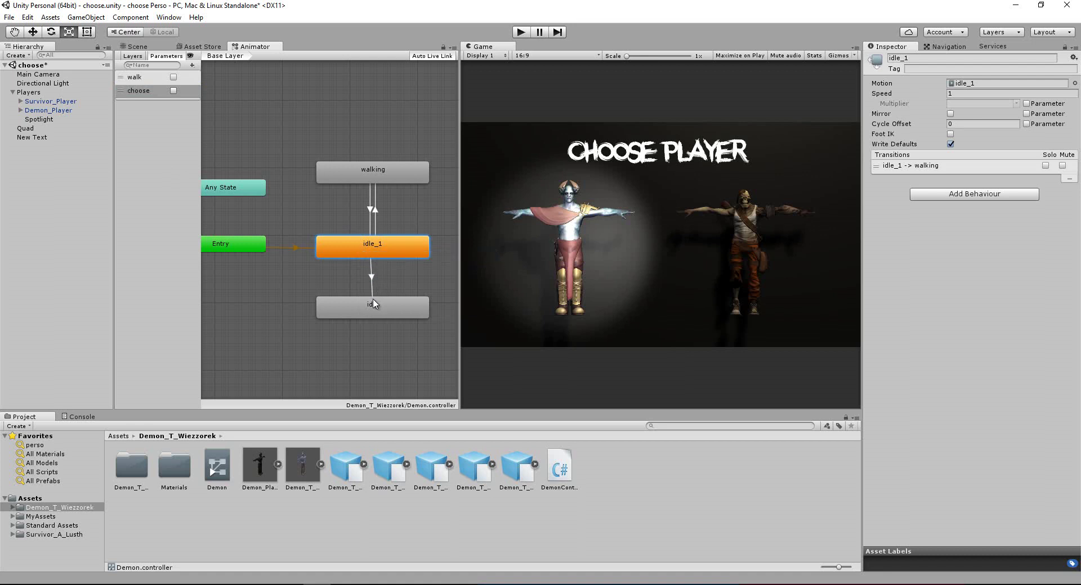
left_click(370, 275)
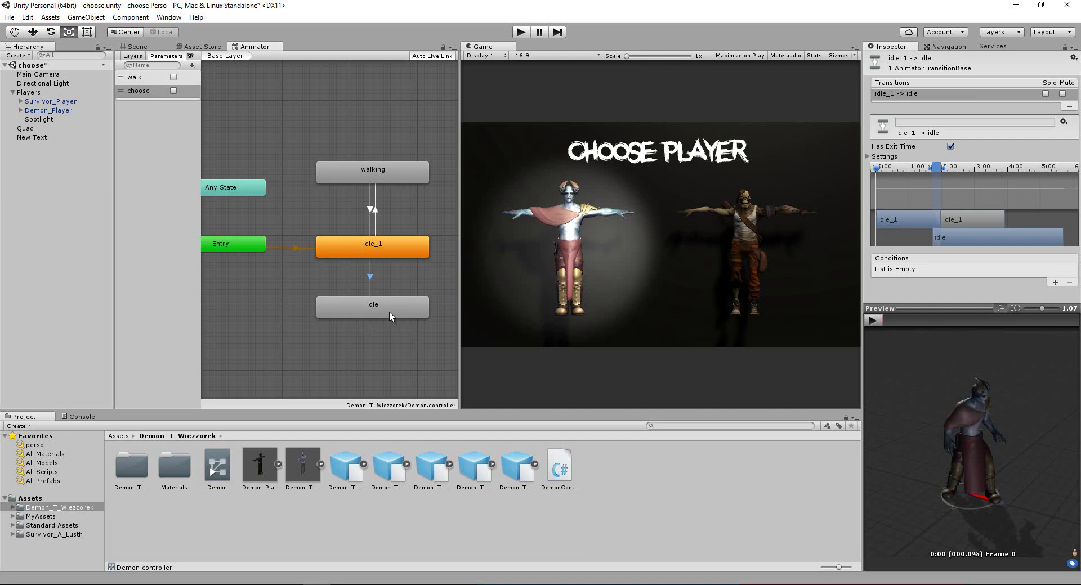
Give the transition a choose condition, turn off Has Exit Time, and switch choose on.
left_click(1055, 283)
left_click(973, 271)
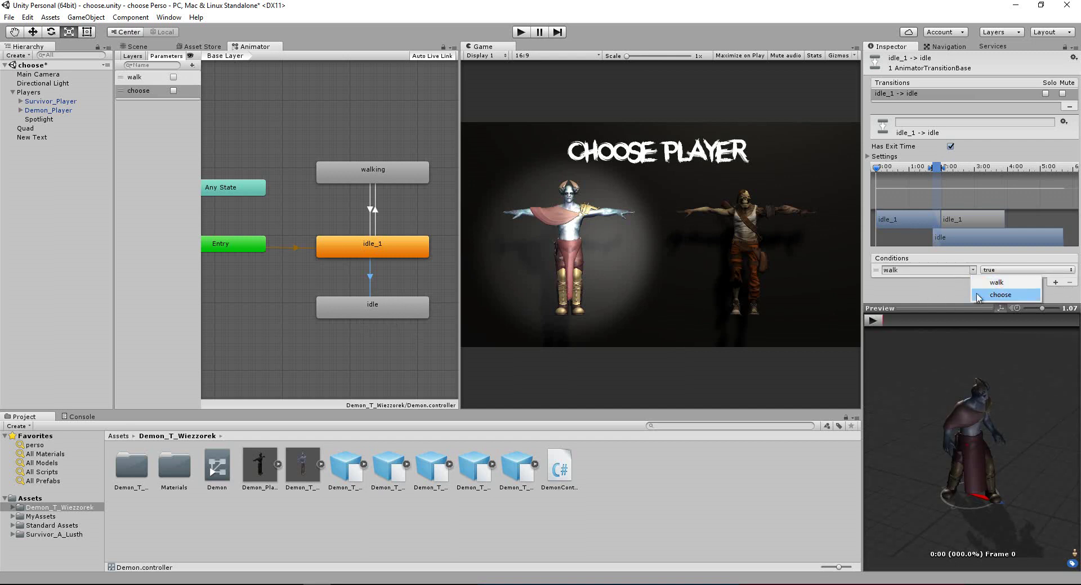
left_click(996, 296)
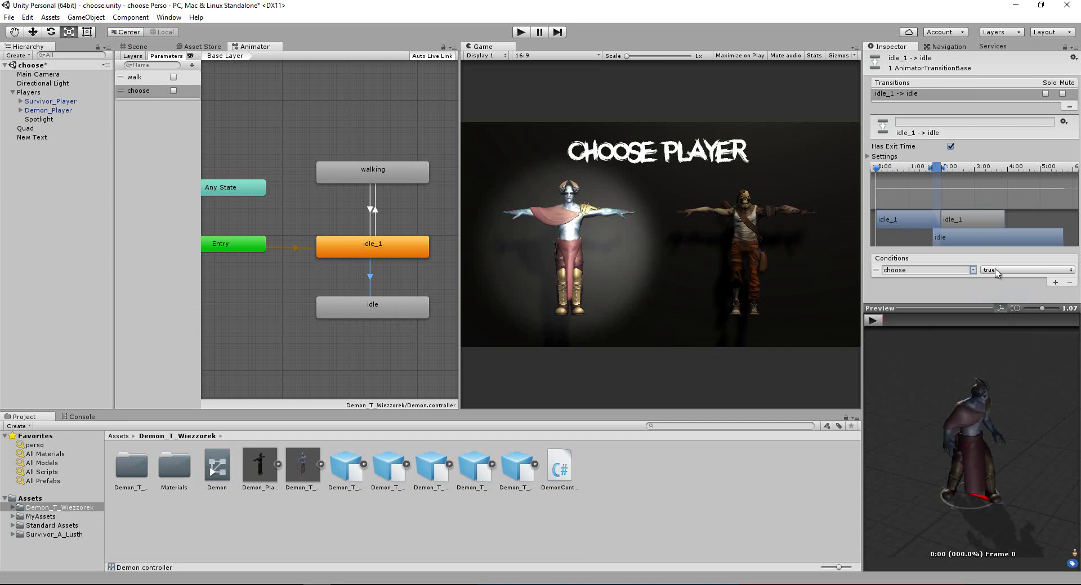
left_click(950, 147)
left_click(174, 90)
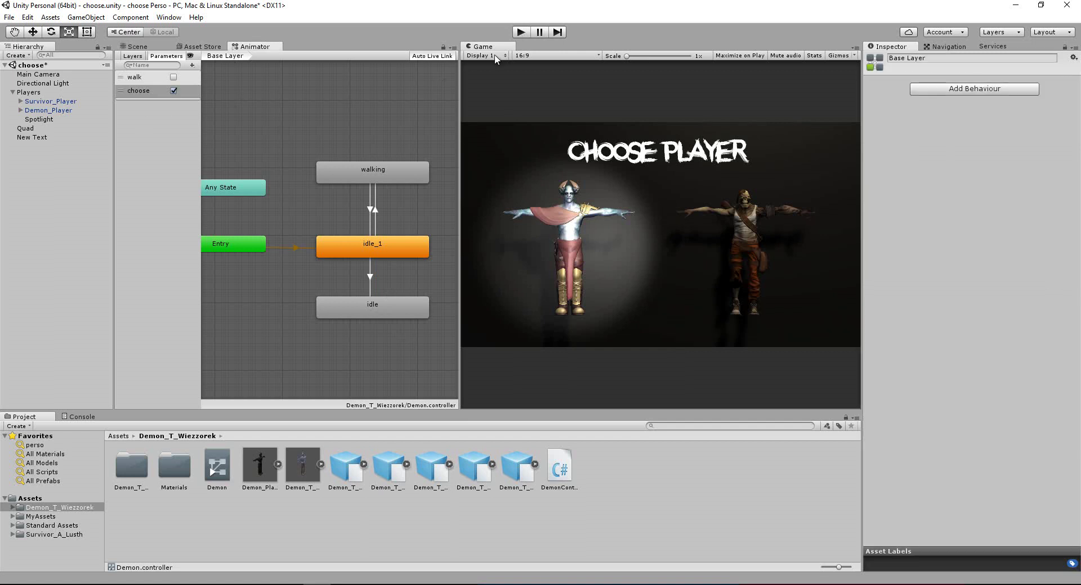
Play-test the demon switching from idle_1 to idle, then select Demon_Player.
left_click(520, 34)
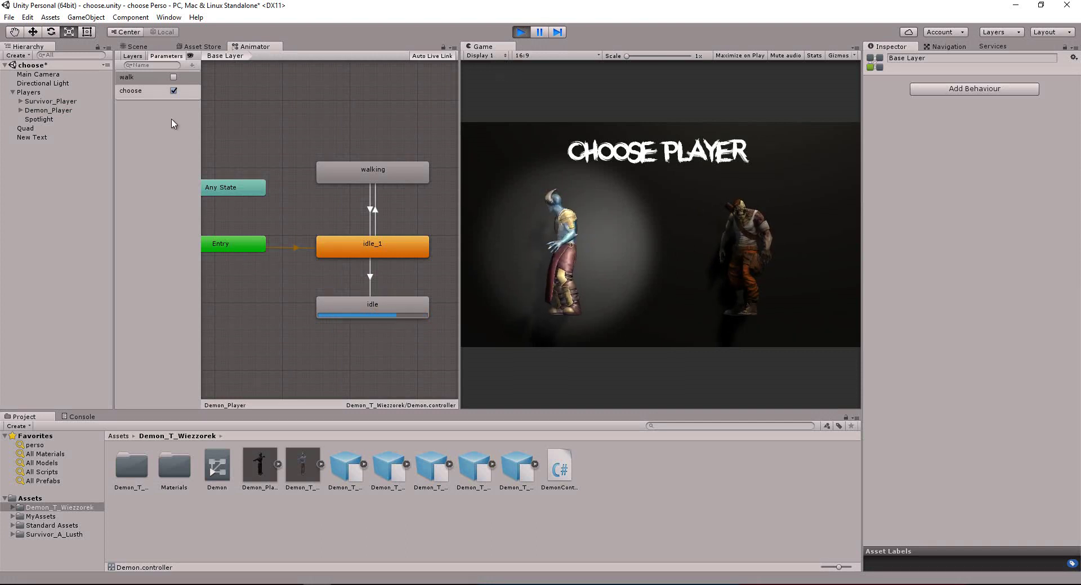
left_click(520, 33)
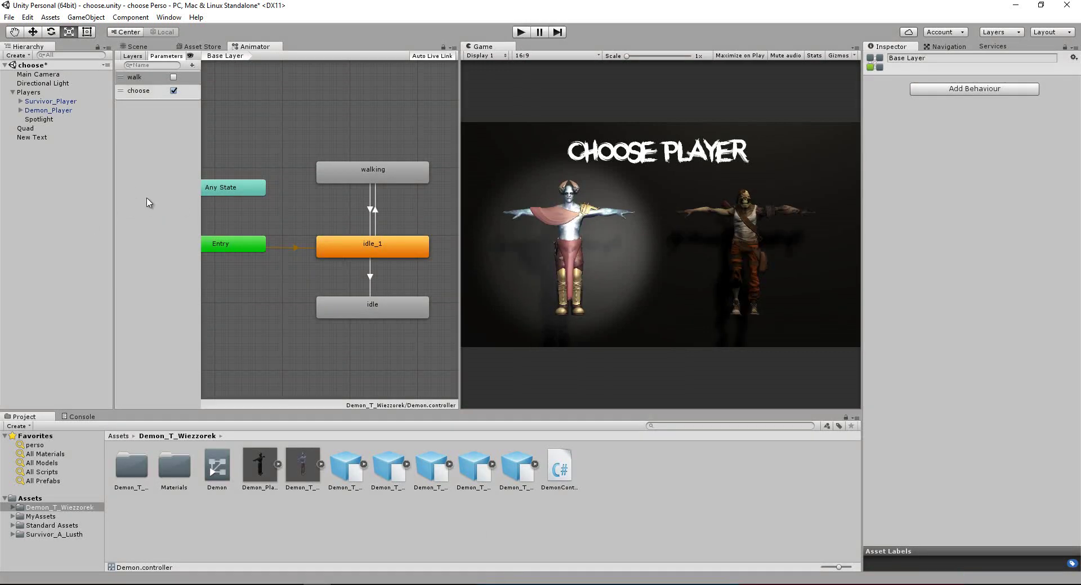
left_click(54, 111)
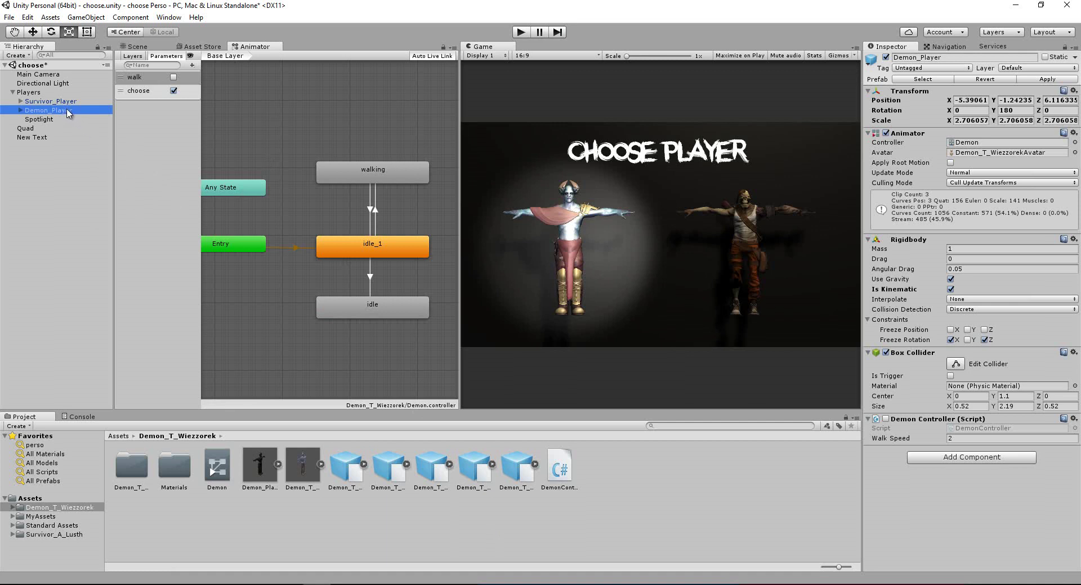
Select Survivor_Player, tidy its state graph, and add a Bool parameter named 'choose'.
left_click(41, 102)
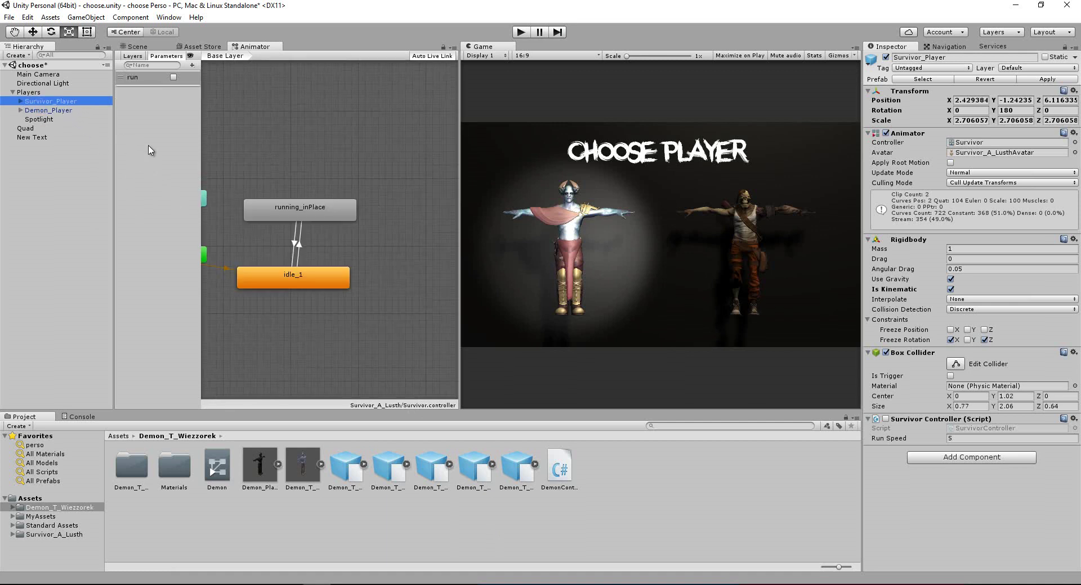
left_click_drag(292, 282, 346, 254)
left_click_drag(310, 212, 356, 177)
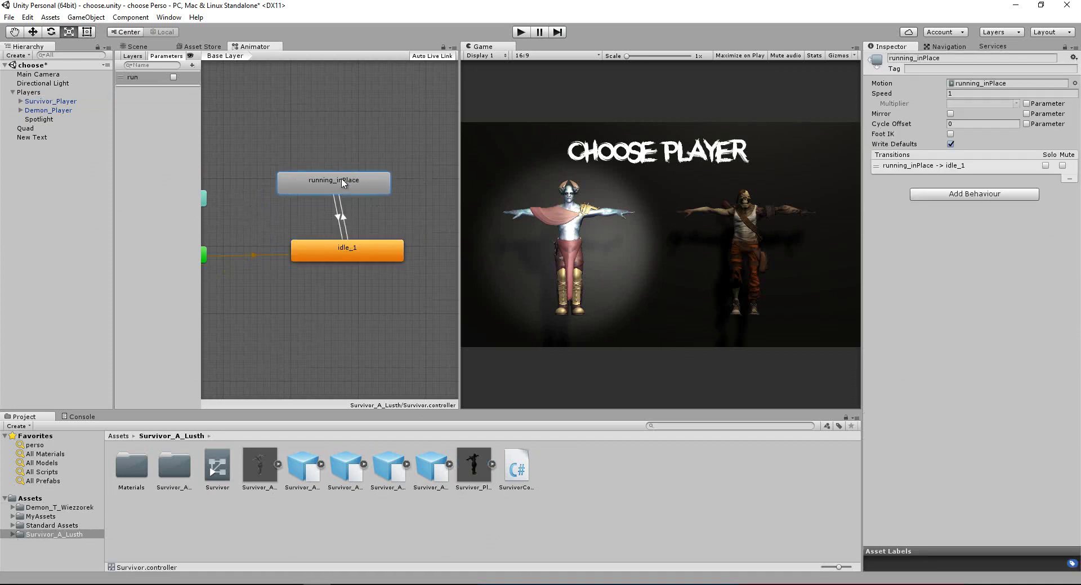
left_click(192, 66)
left_click(213, 102)
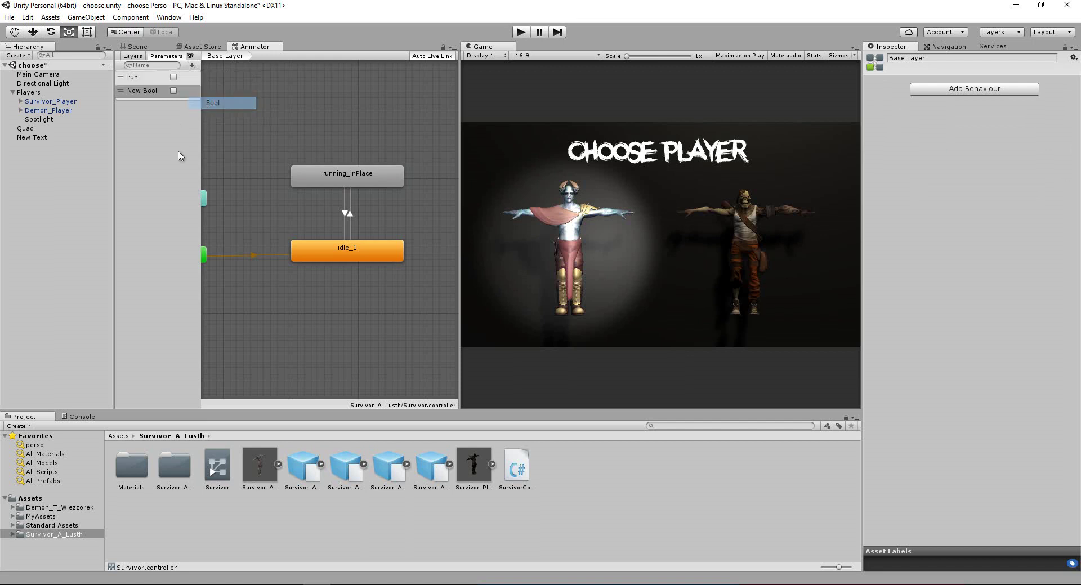
type("choose")
key("Return")
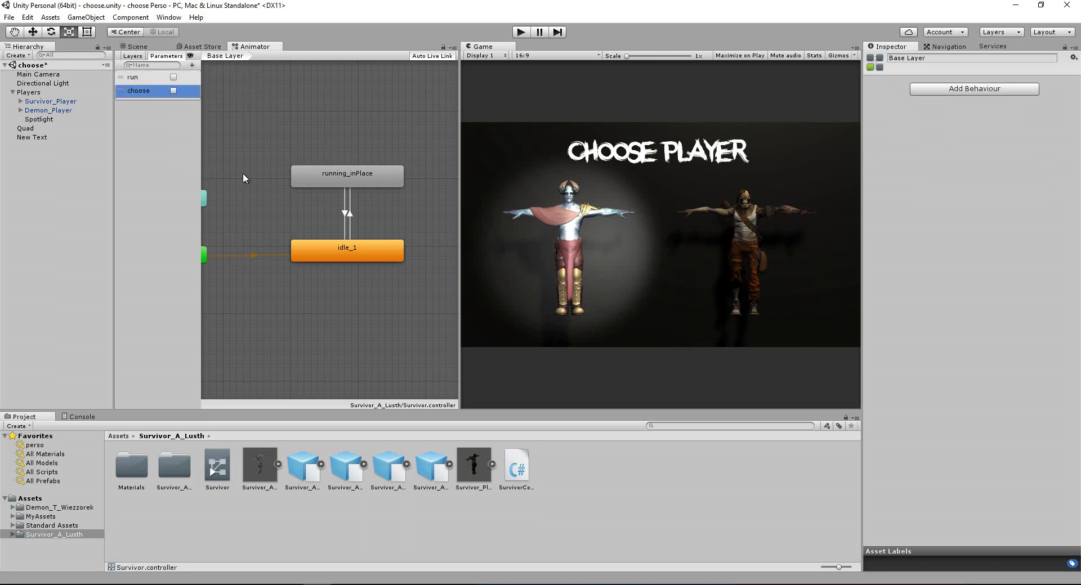
Add an idle state from the Survivor idle clip, placed below idle_1.
left_click(46, 509)
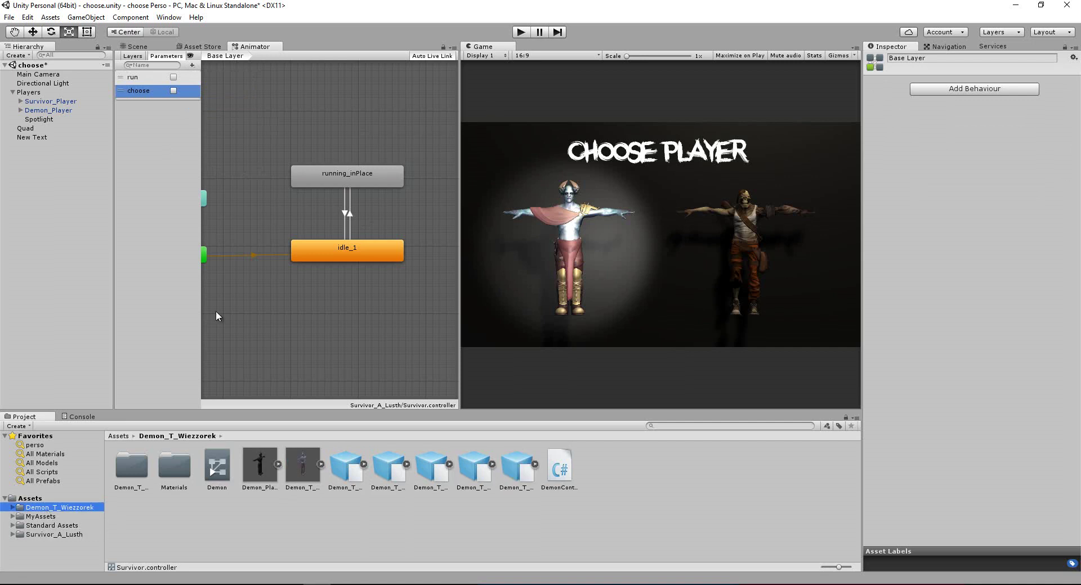
left_click(52, 102)
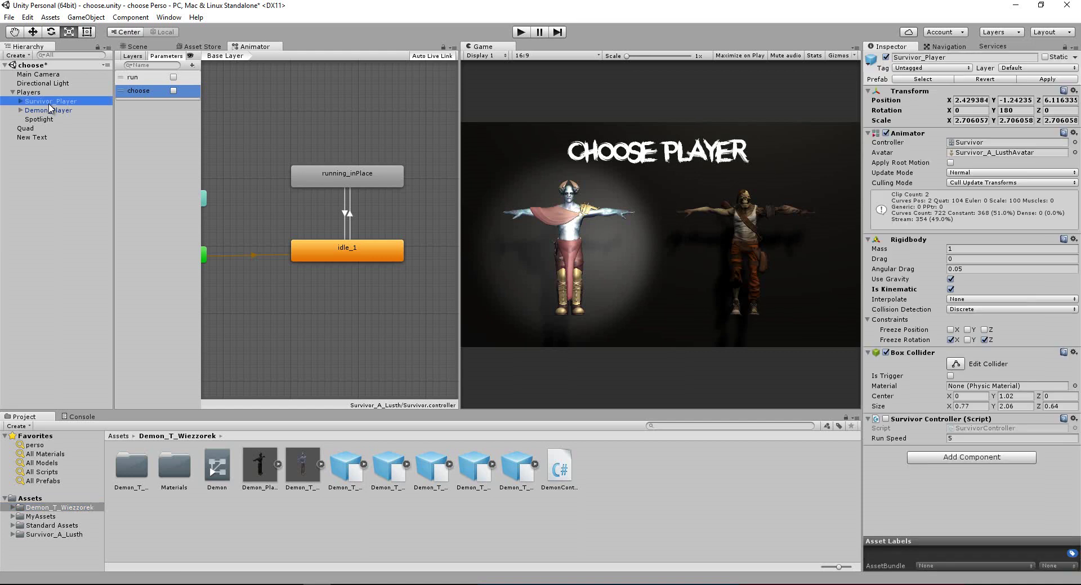
left_click(40, 534)
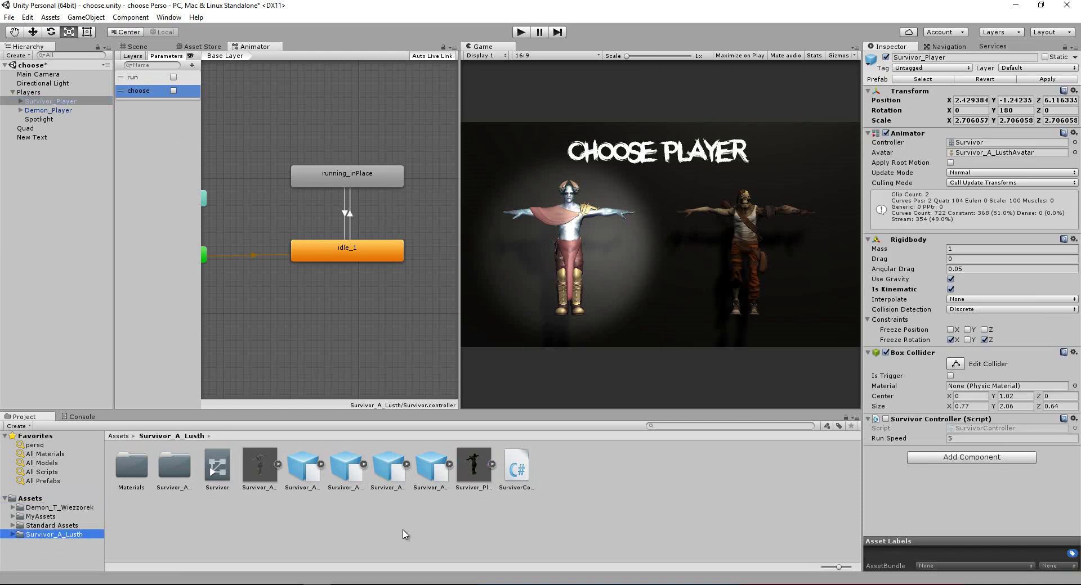
left_click(432, 477)
left_click(304, 478)
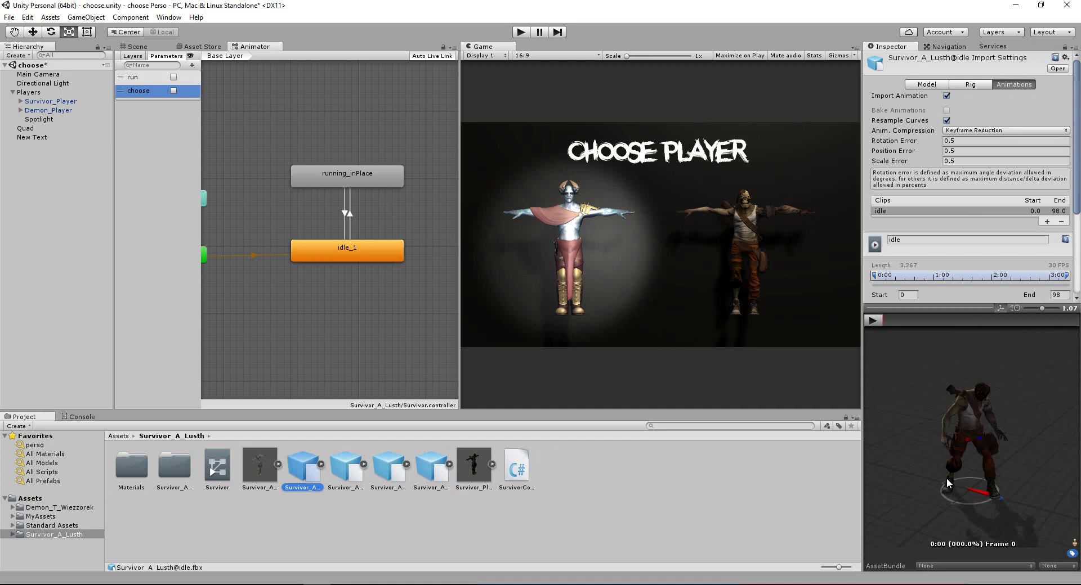
left_click_drag(332, 331, 340, 317)
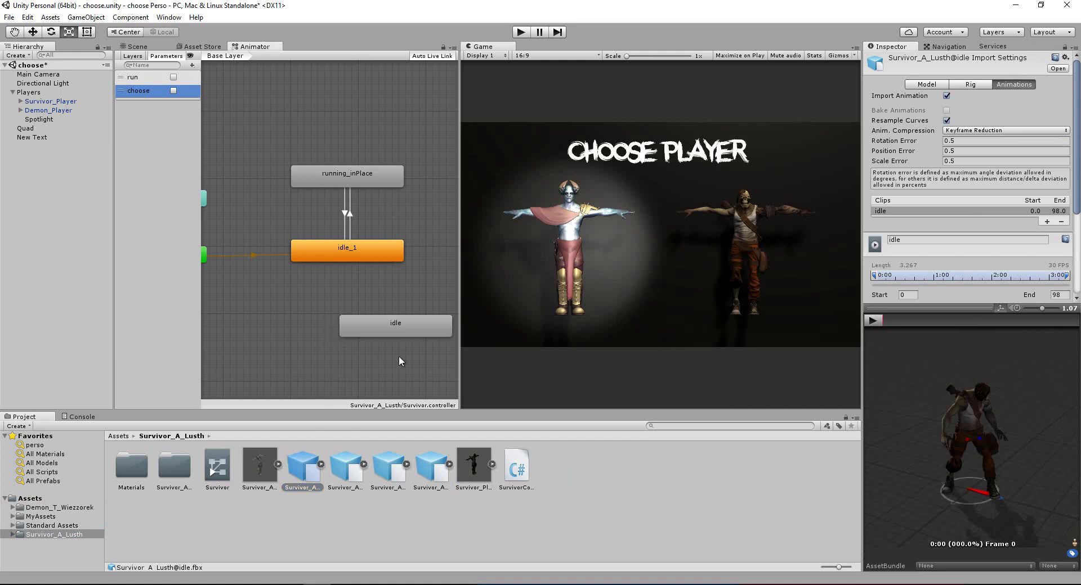
left_click_drag(412, 328, 363, 313)
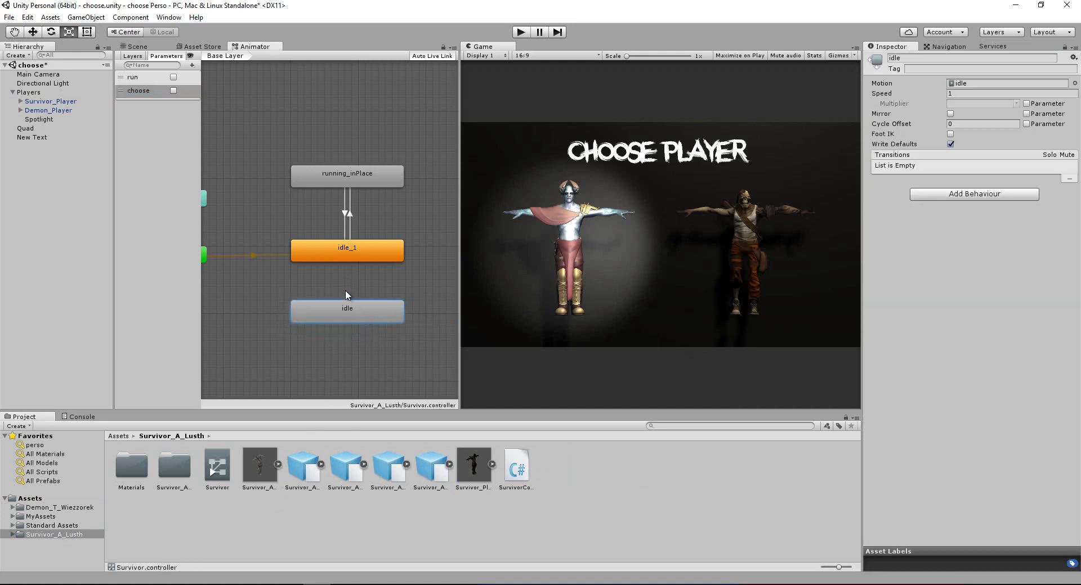
left_click(303, 466)
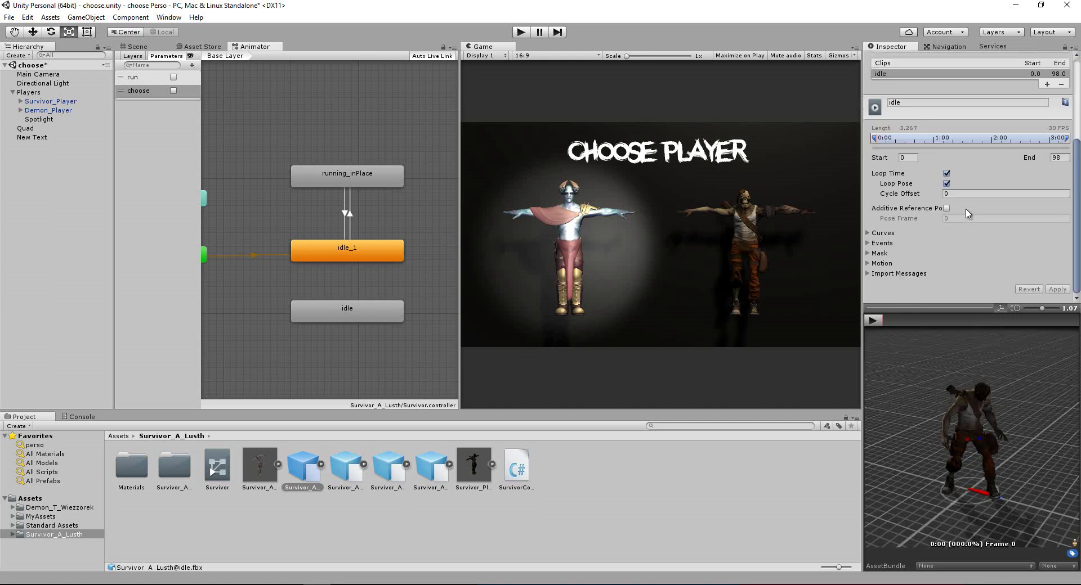
Create an idle_1-to-idle transition with exit time off and a choose condition.
right_click(340, 255)
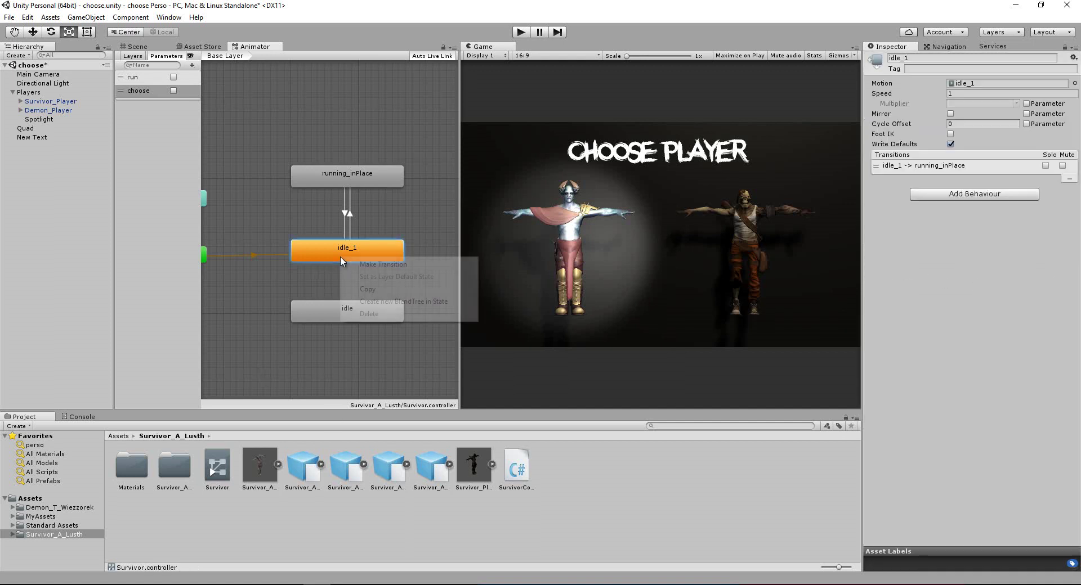
left_click(338, 263)
left_click(340, 308)
left_click(346, 281)
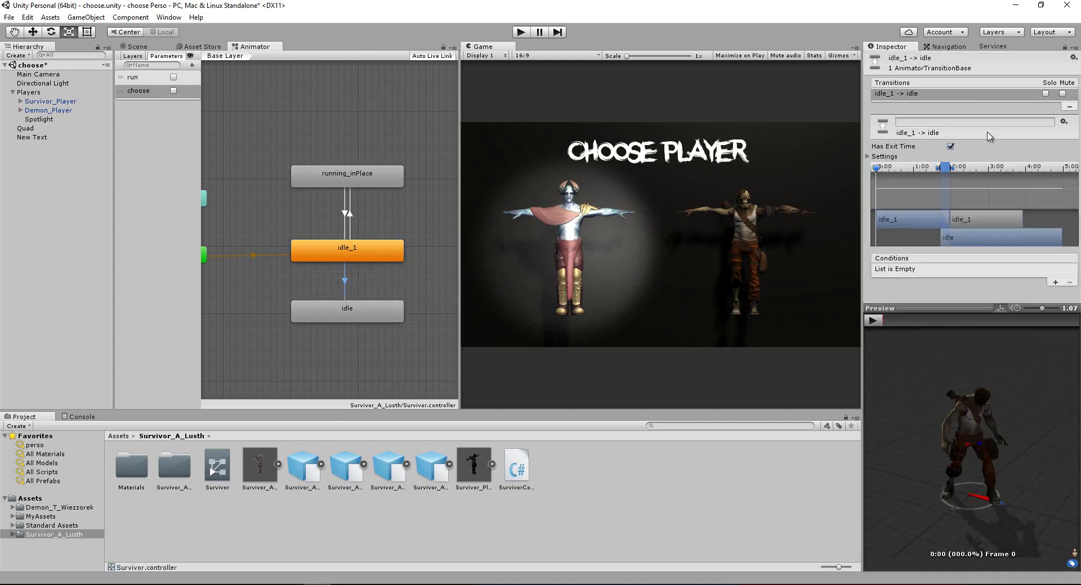
left_click(946, 146)
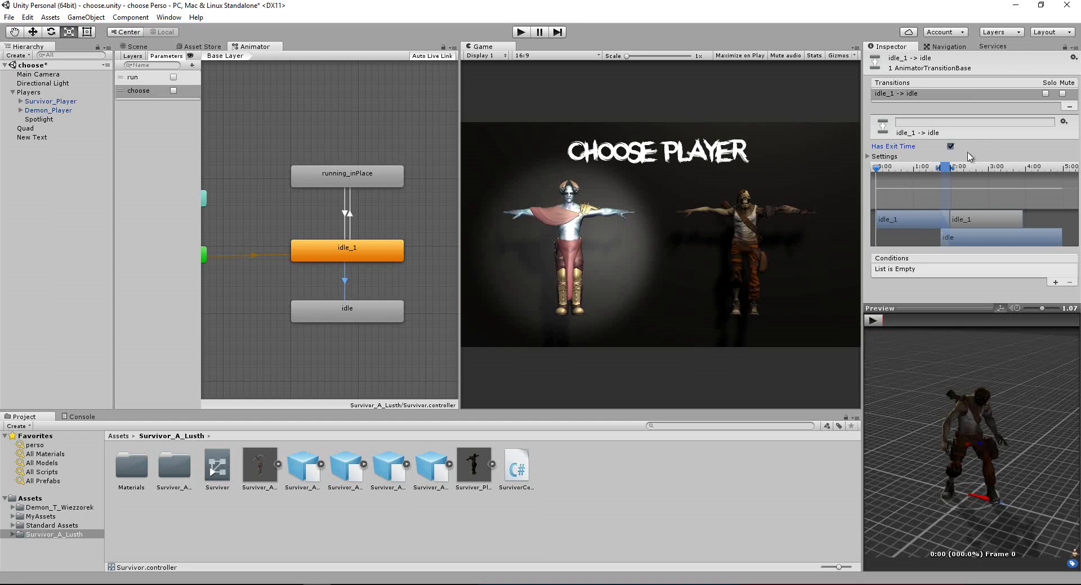
left_click(1047, 282)
left_click(972, 271)
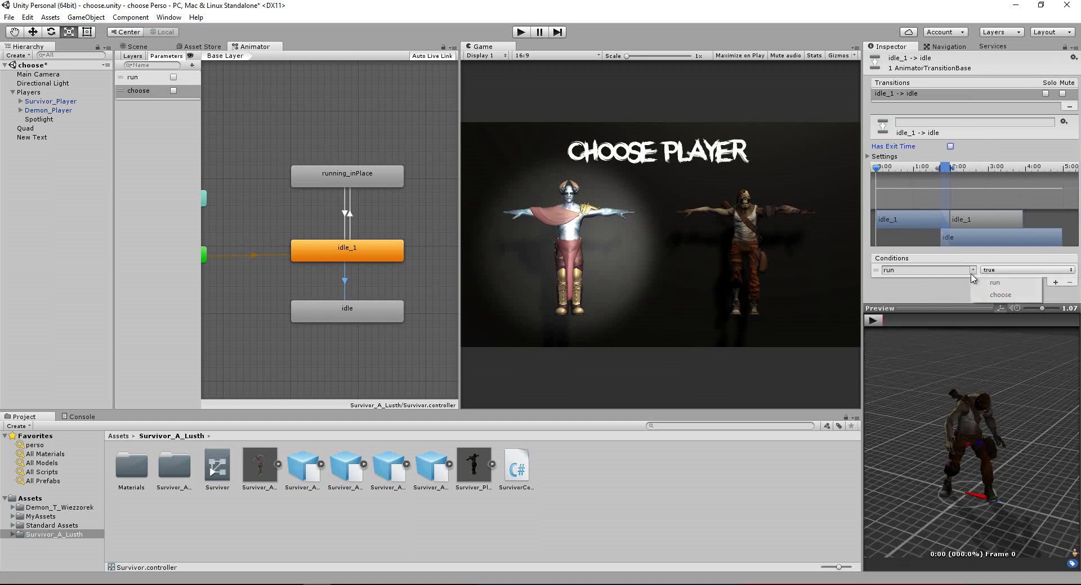
left_click(993, 297)
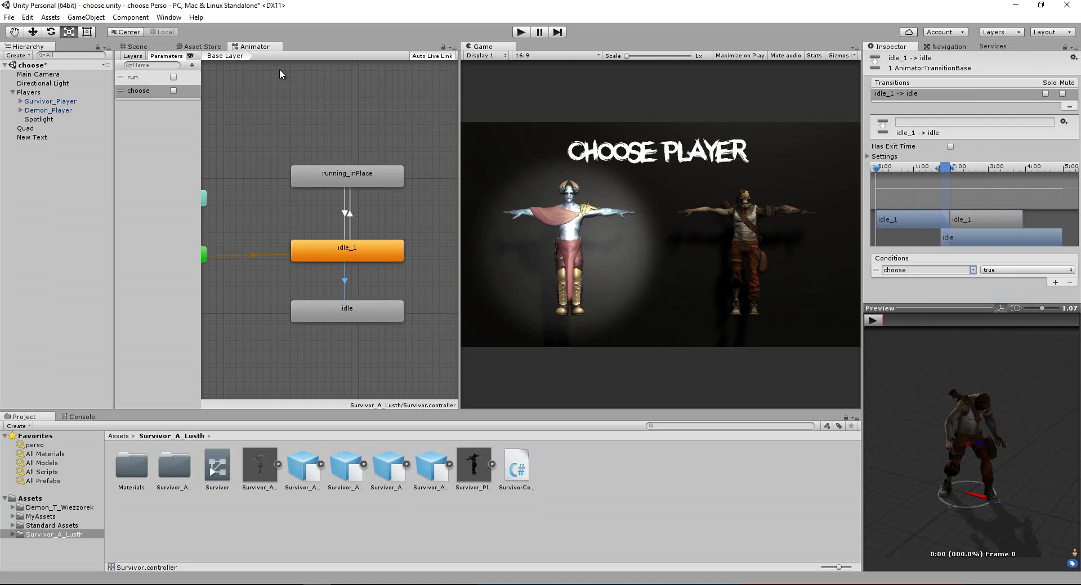
left_click(174, 91)
left_click(521, 32)
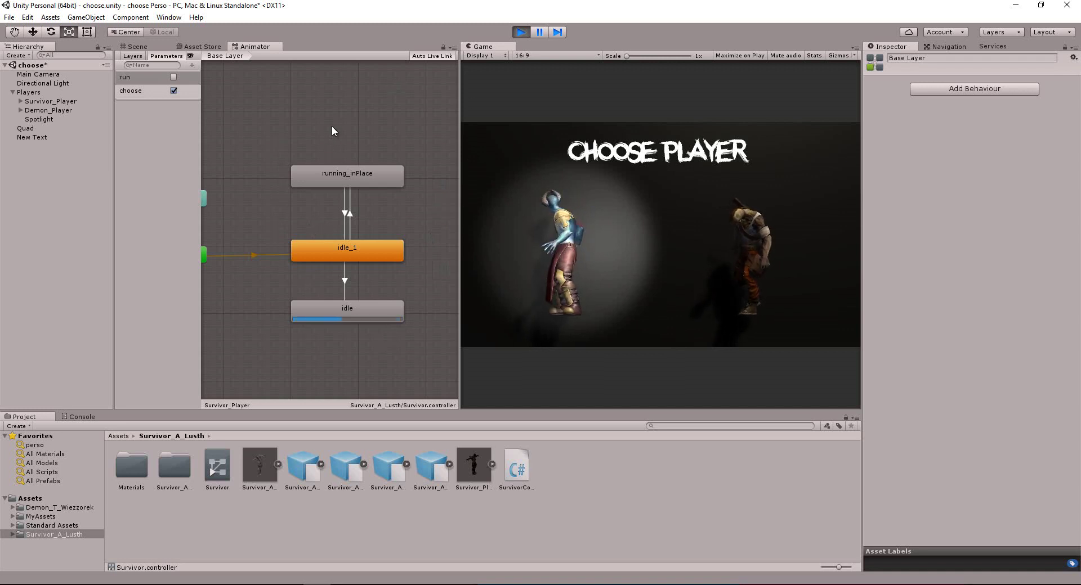
left_click(519, 33)
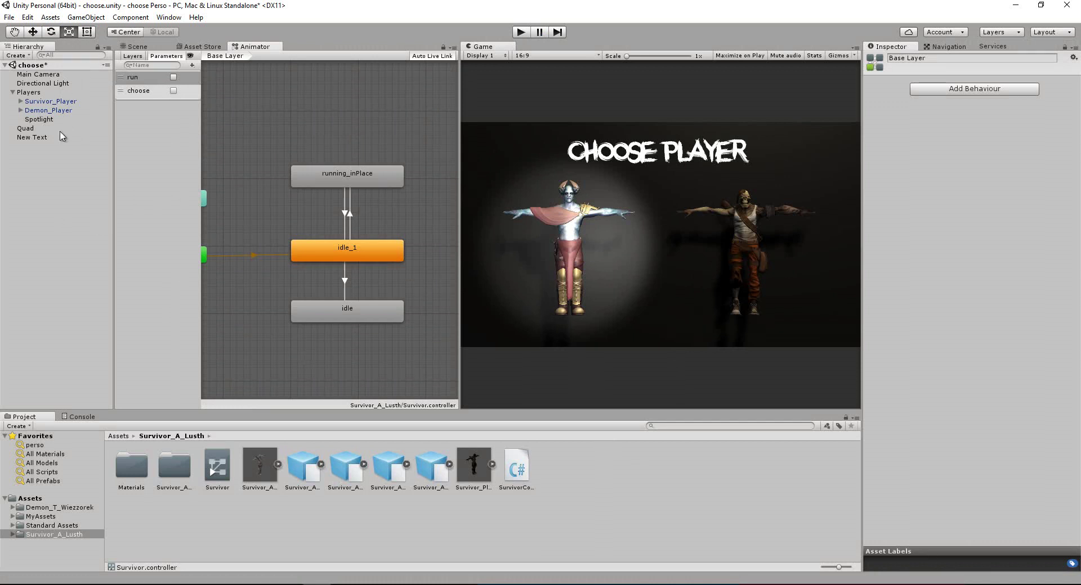
Select Demon_Player and switch its Animator's choose parameter off.
left_click(38, 102)
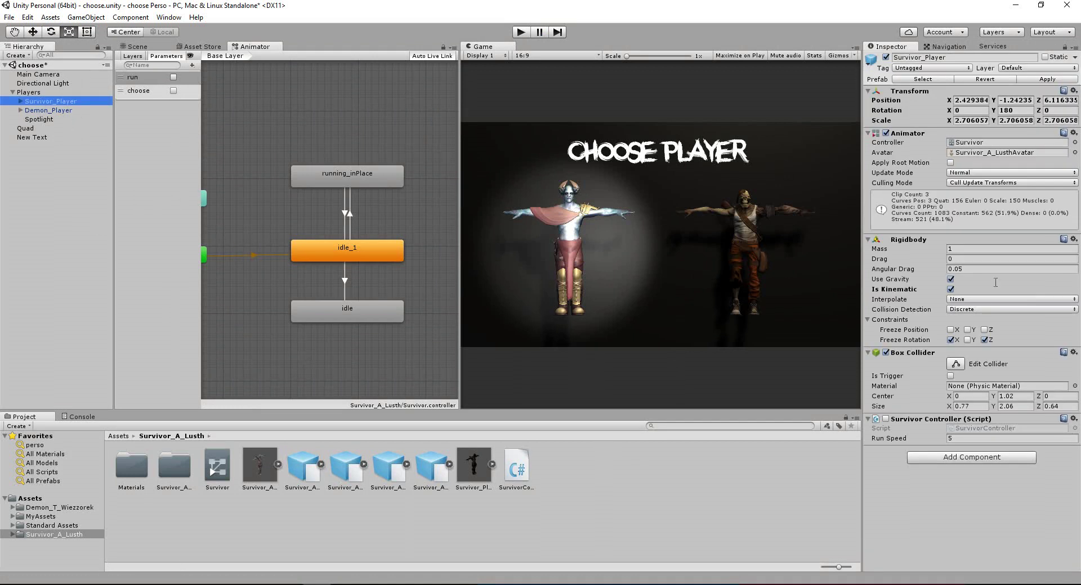
left_click(57, 111)
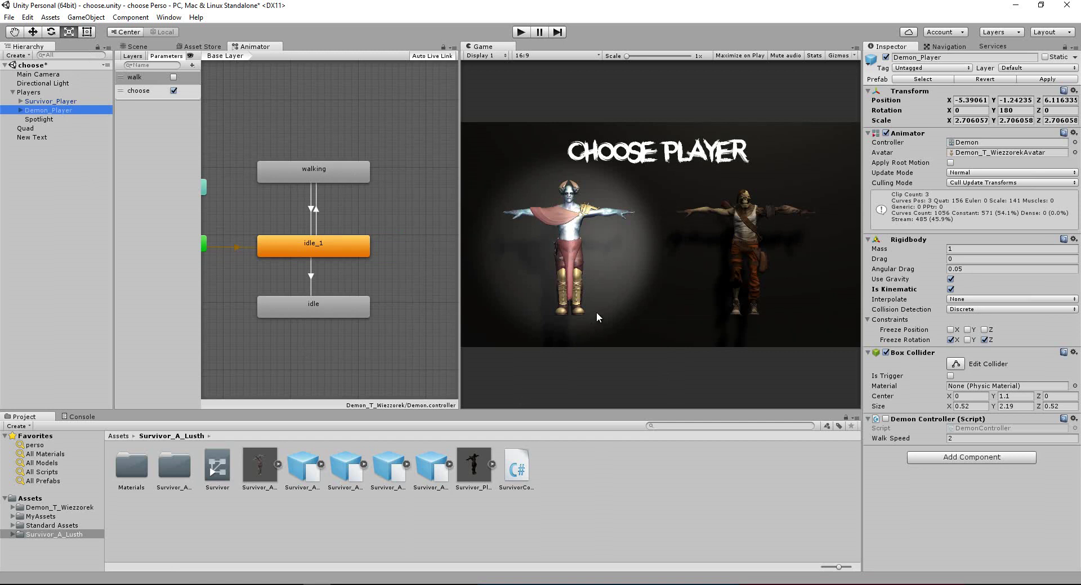
left_click(173, 91)
left_click(243, 111)
Run and stop Play mode, then pan the Animator graph to show Entry and Any State.
left_click(519, 33)
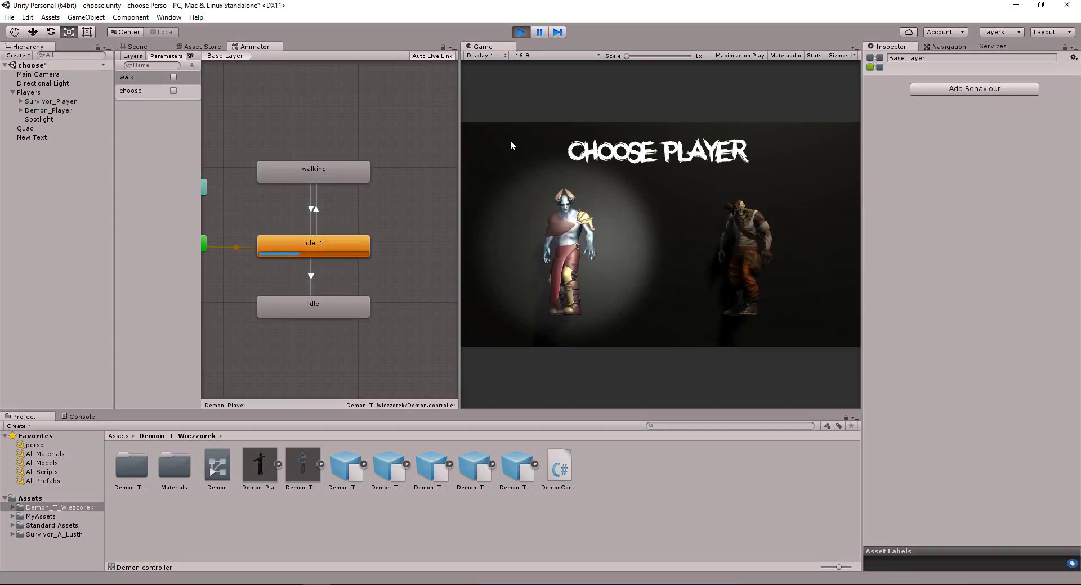
left_click(521, 32)
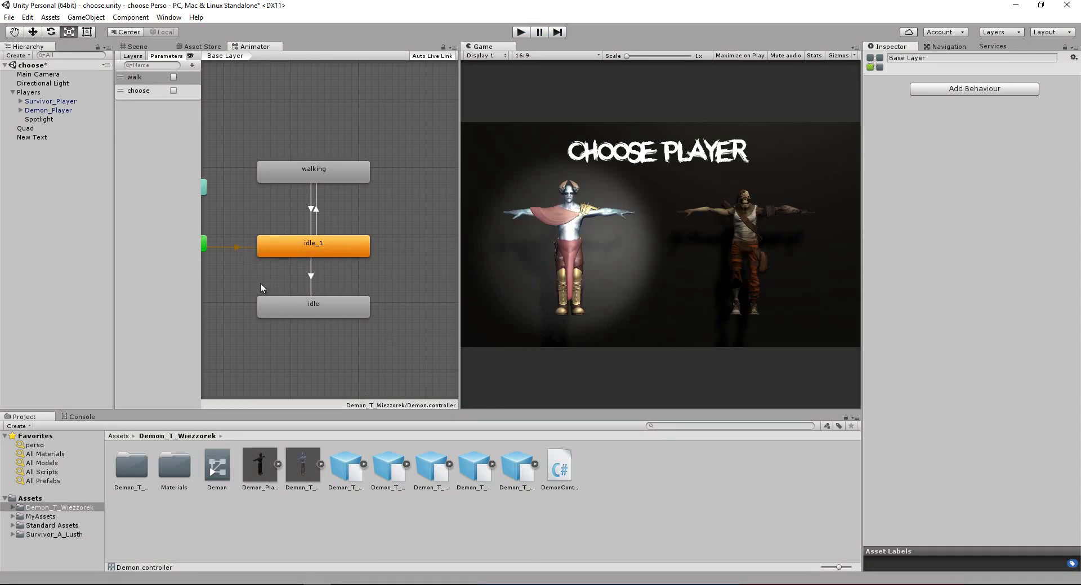
middle_click_drag(260, 288, 316, 275)
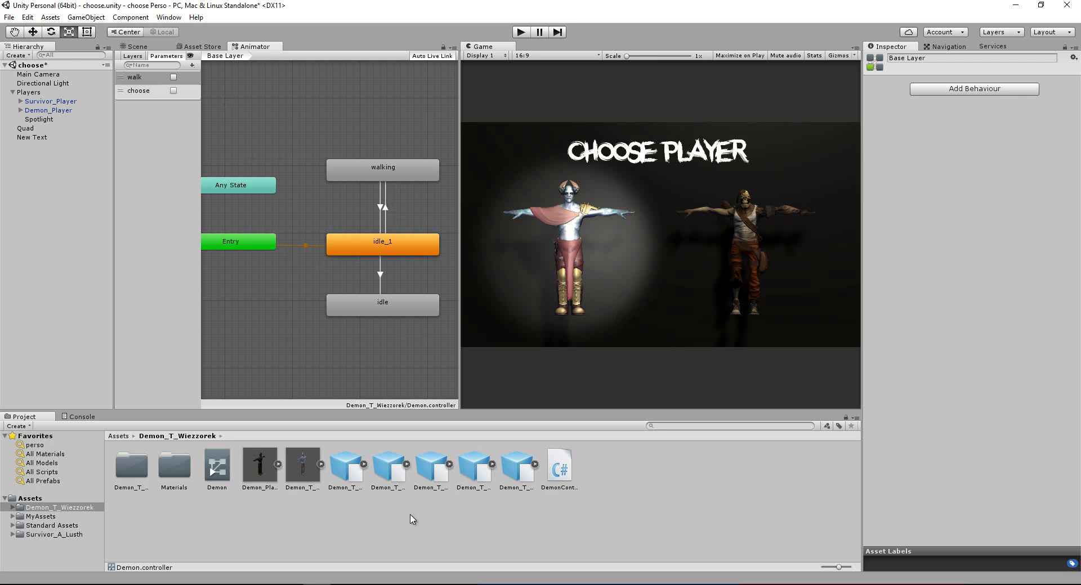
Create a C# script named selection in the top Assets folder and attach it to the player character.
right_click(433, 532)
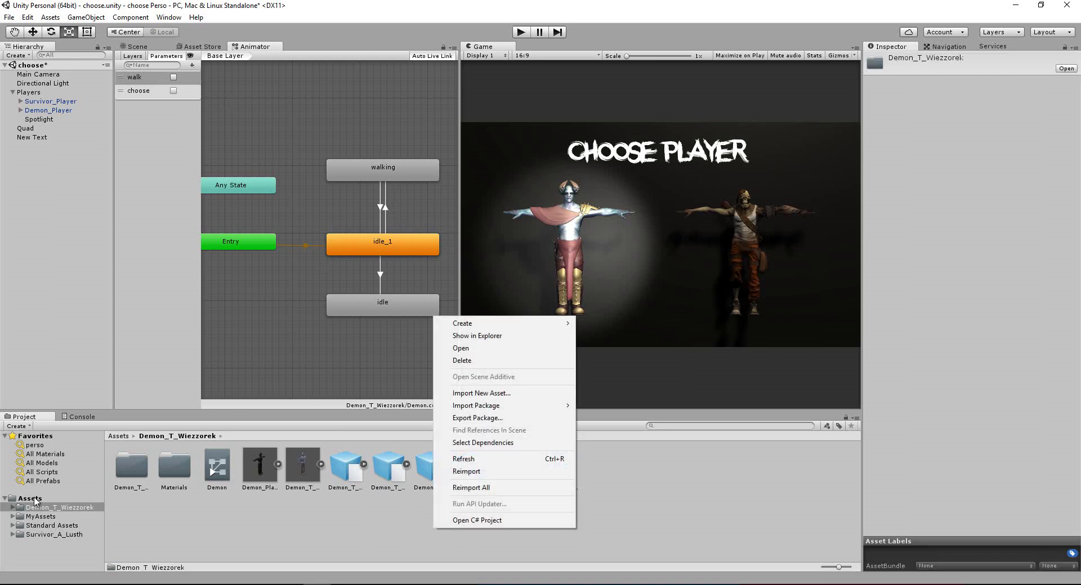
left_click(32, 500)
right_click(486, 545)
mouse_move(533, 344)
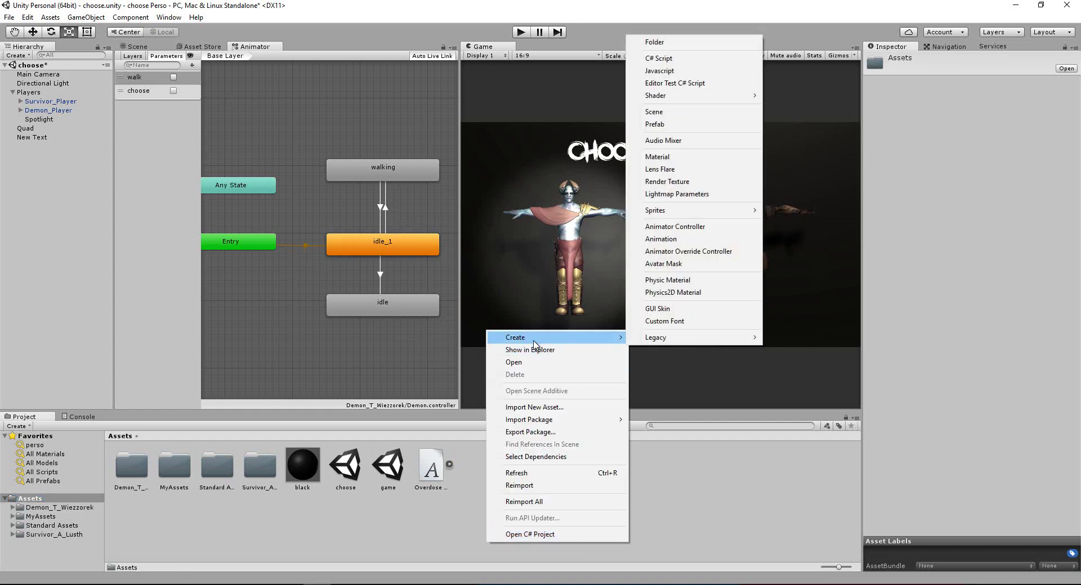
left_click(658, 58)
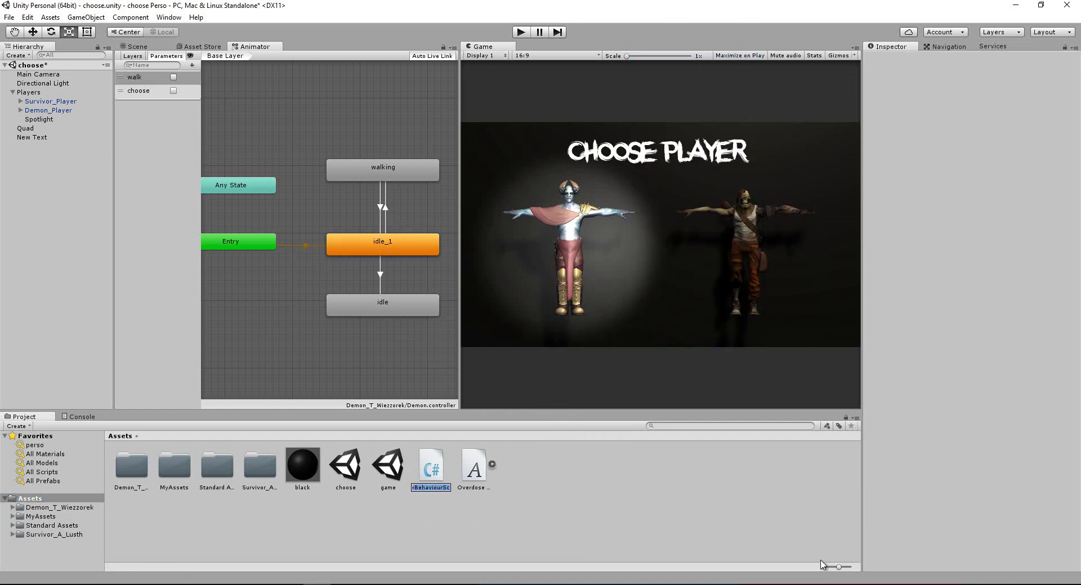
type("selection")
key("Return")
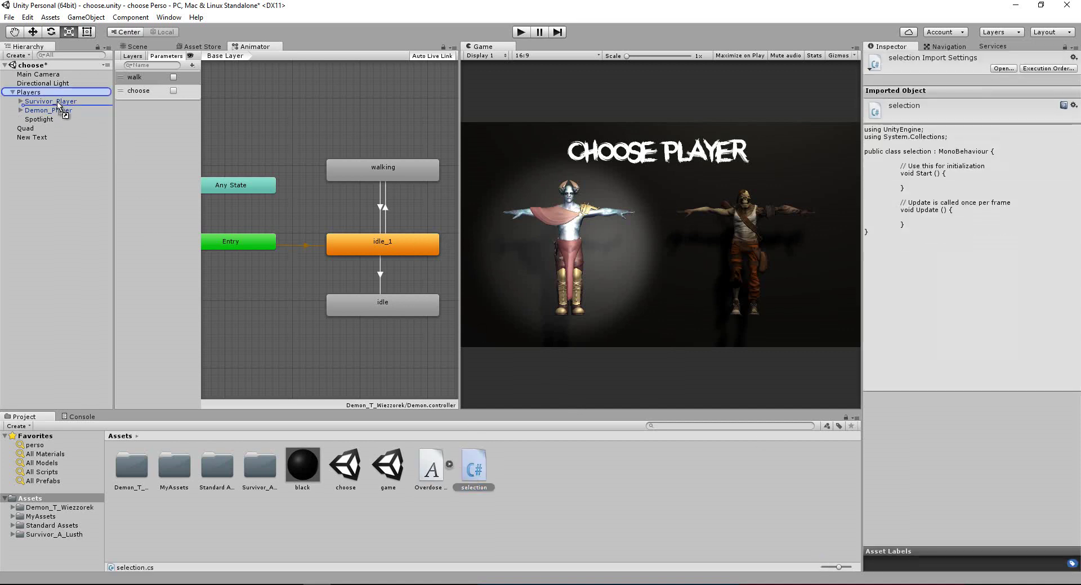
mouse_move(474, 477)
left_mouse_down()
mouse_move(57, 104)
mouse_move(70, 128)
mouse_move(51, 111)
left_mouse_up()
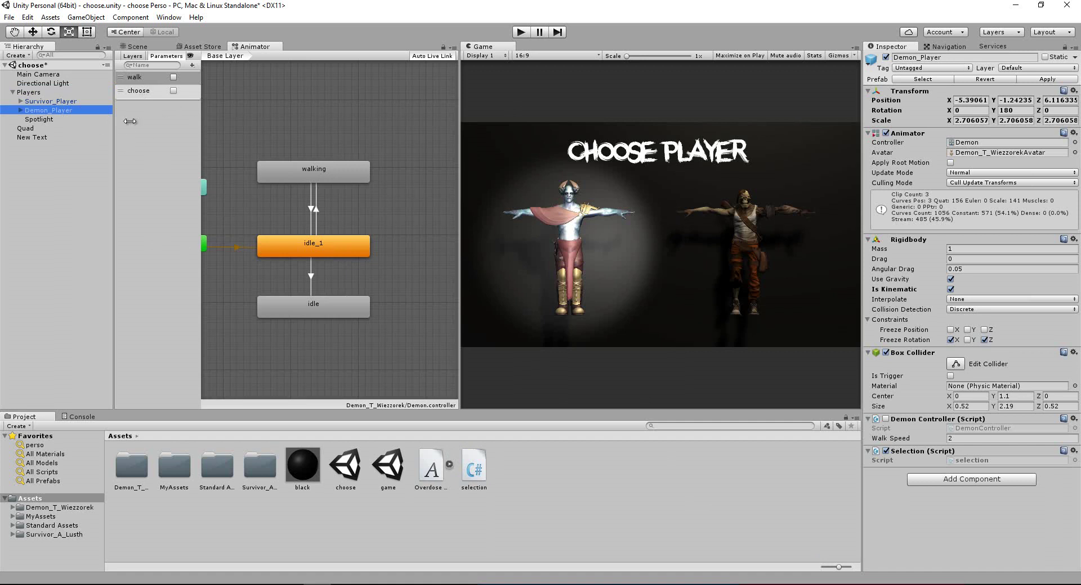
Open selection.cs in Visual Studio, accept the reload and save prompts, and delete both template comments.
double_click(478, 478)
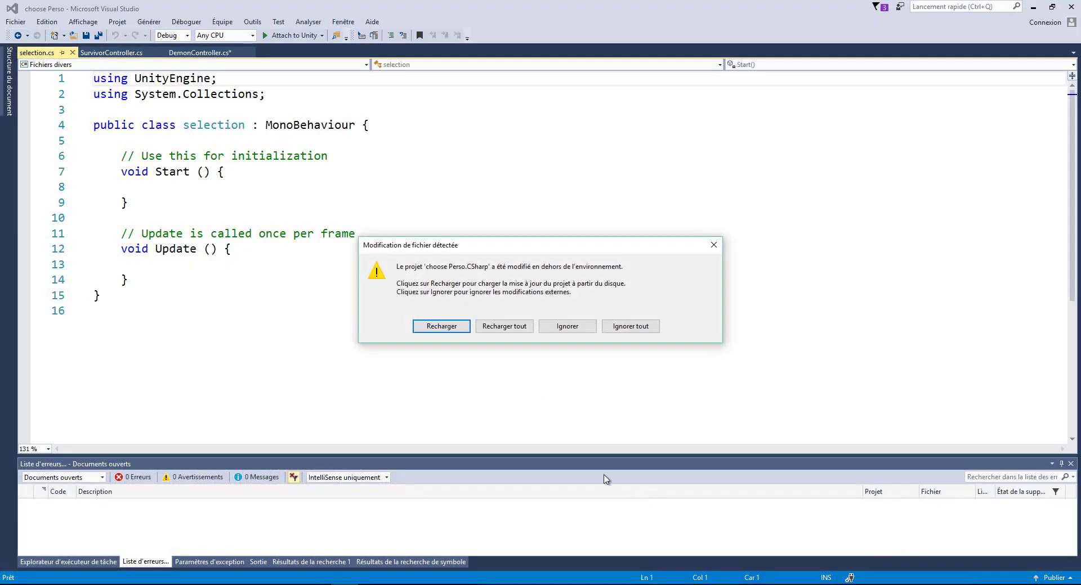
left_click(519, 328)
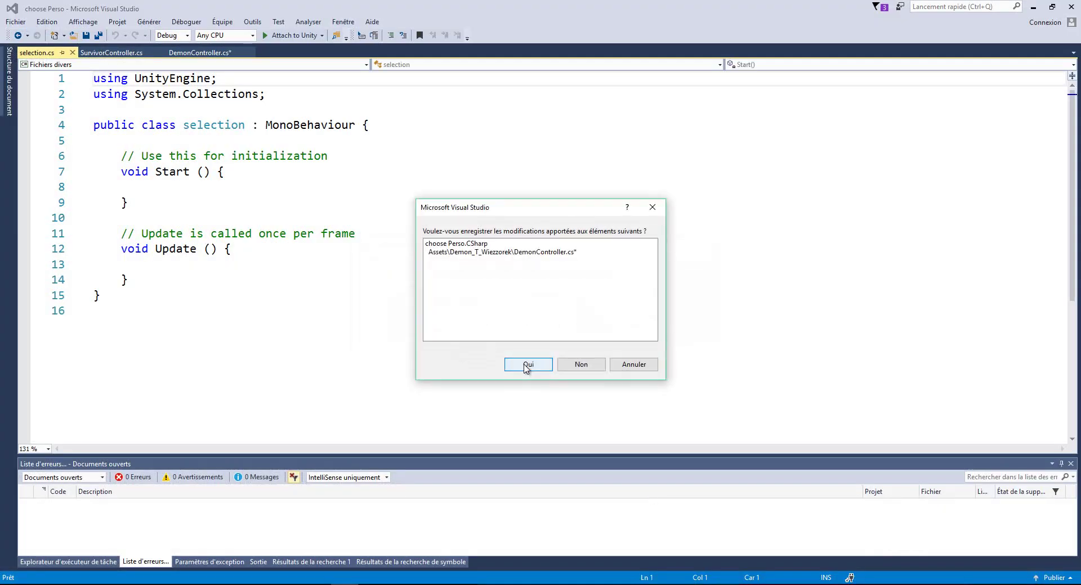
left_click(526, 367)
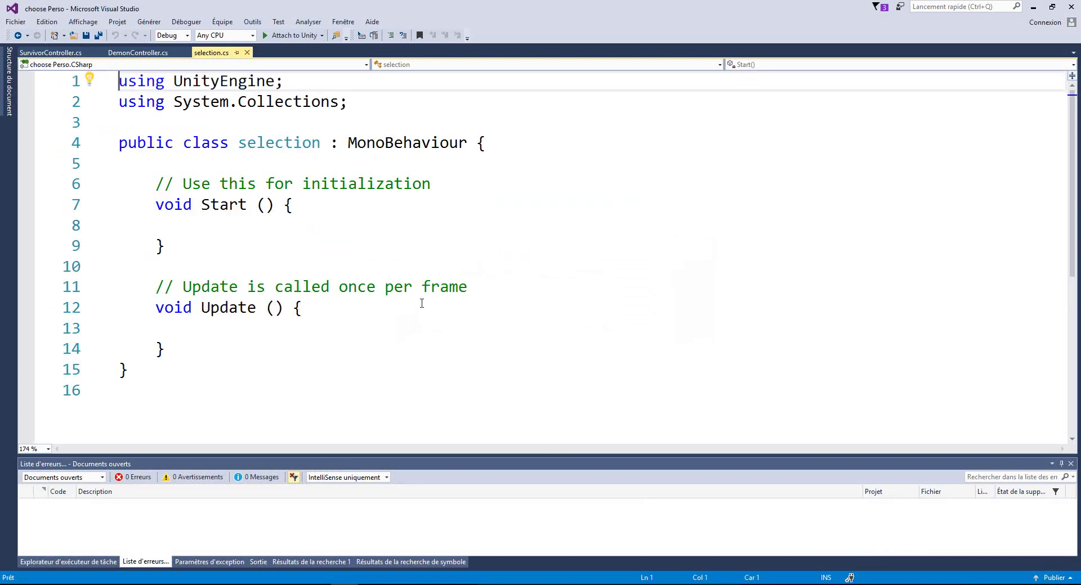
scroll(421, 298, "up", 4, "ctrl")
left_click_drag(168, 195, 502, 200)
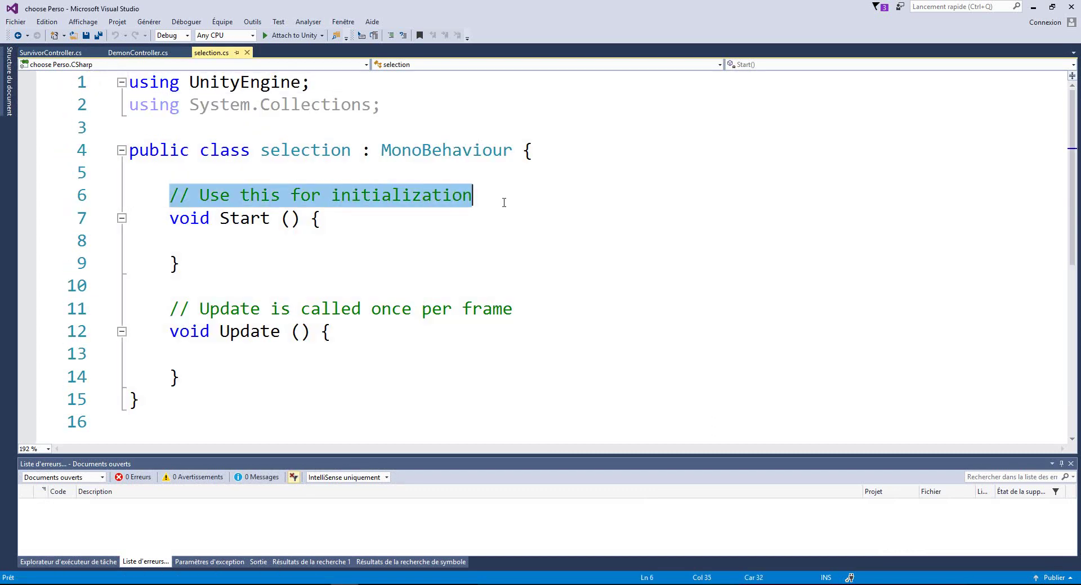
key("BackSpace")
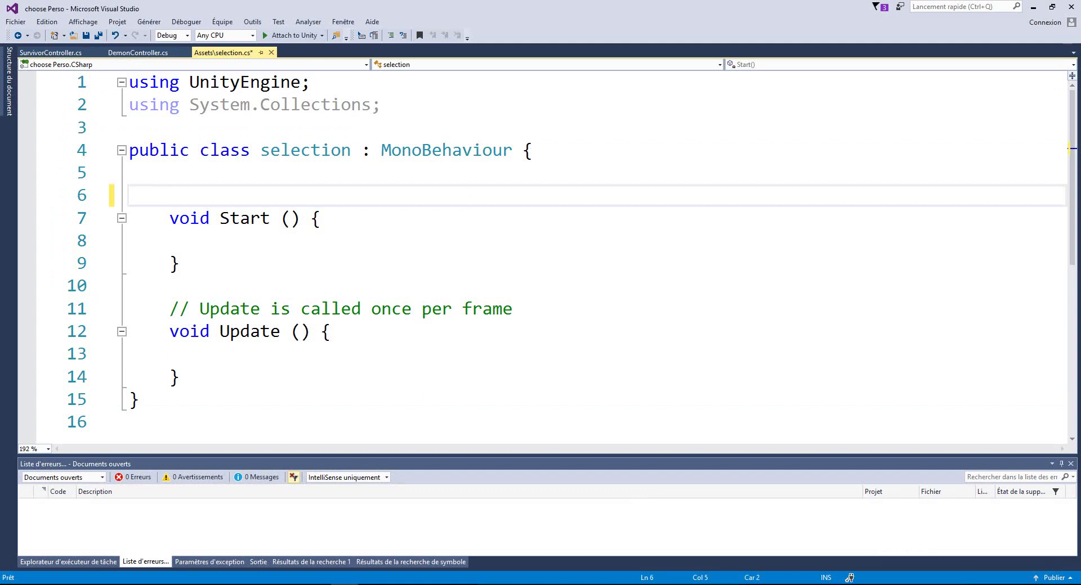
left_click_drag(168, 309, 514, 310)
key("BackSpace")
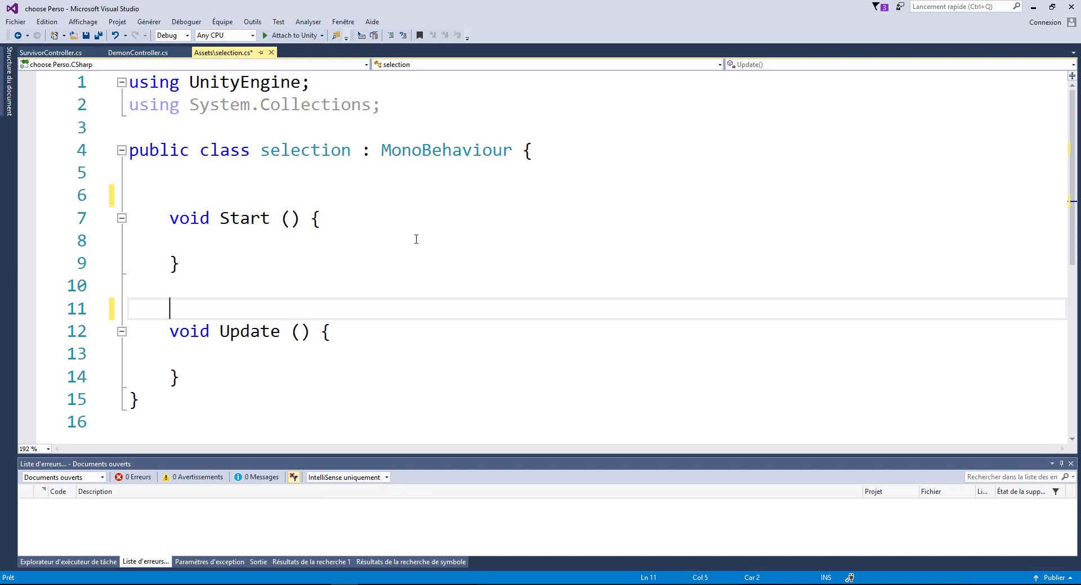
Declare 'GameObject Spotlight;' and 'Animator Anim;' fields above Start().
left_click(240, 187)
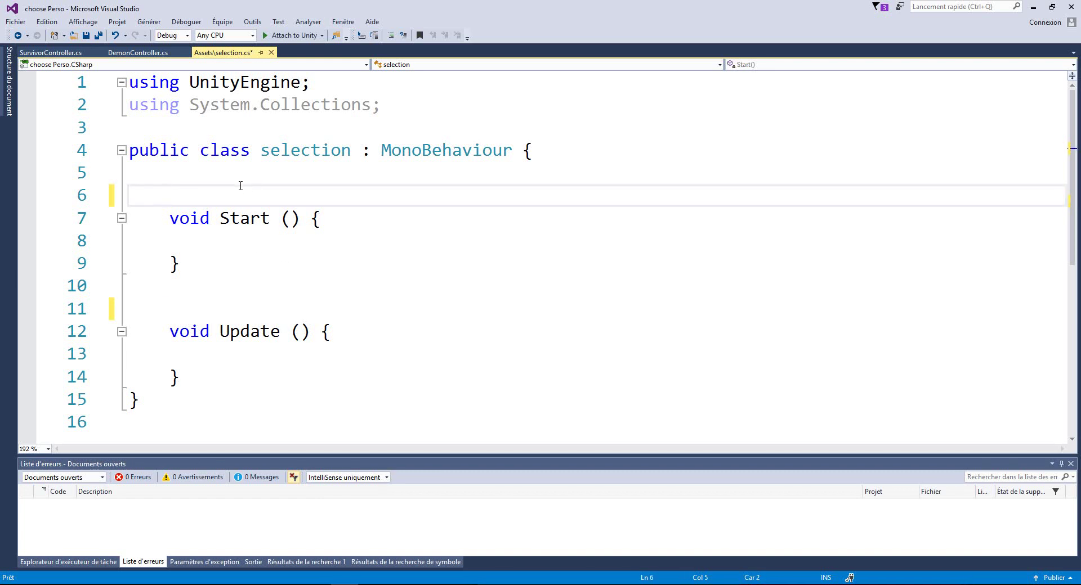
key("ctrl+Return")
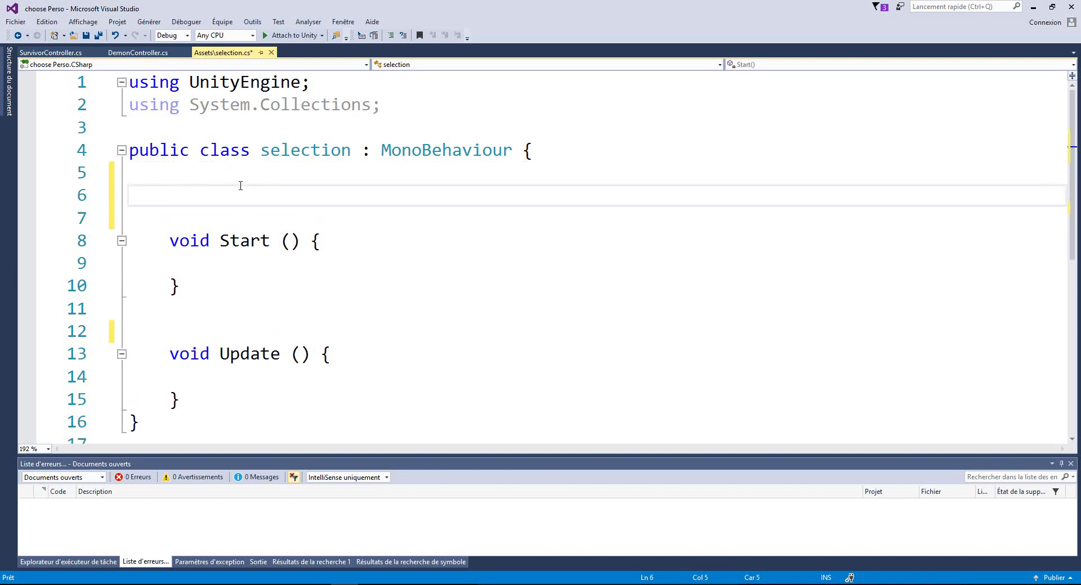
type("ga")
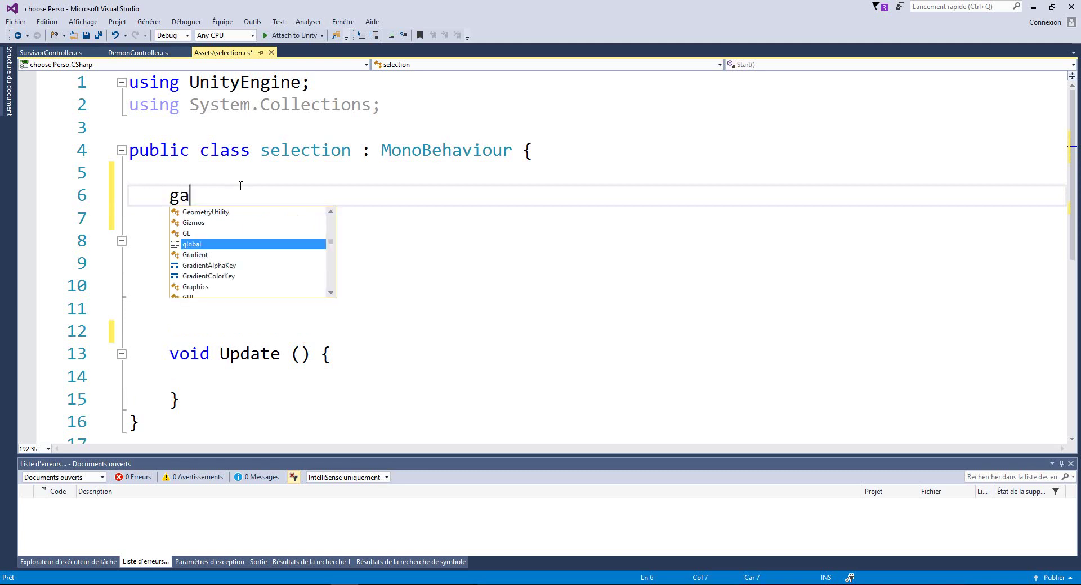
key("Tab")
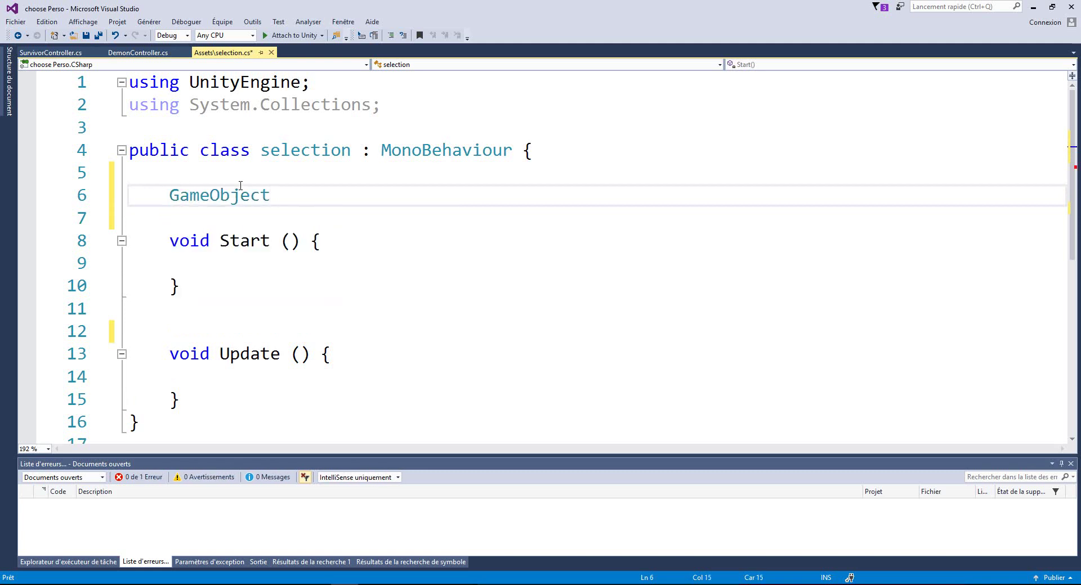
type(" Spo")
type("tlight")
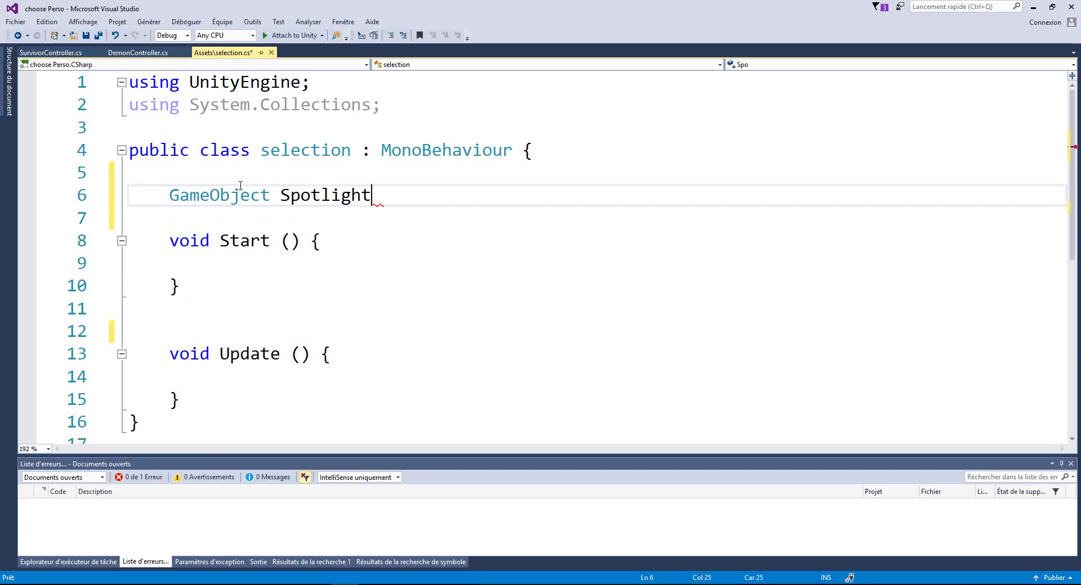
type(";")
key("Return")
type("A")
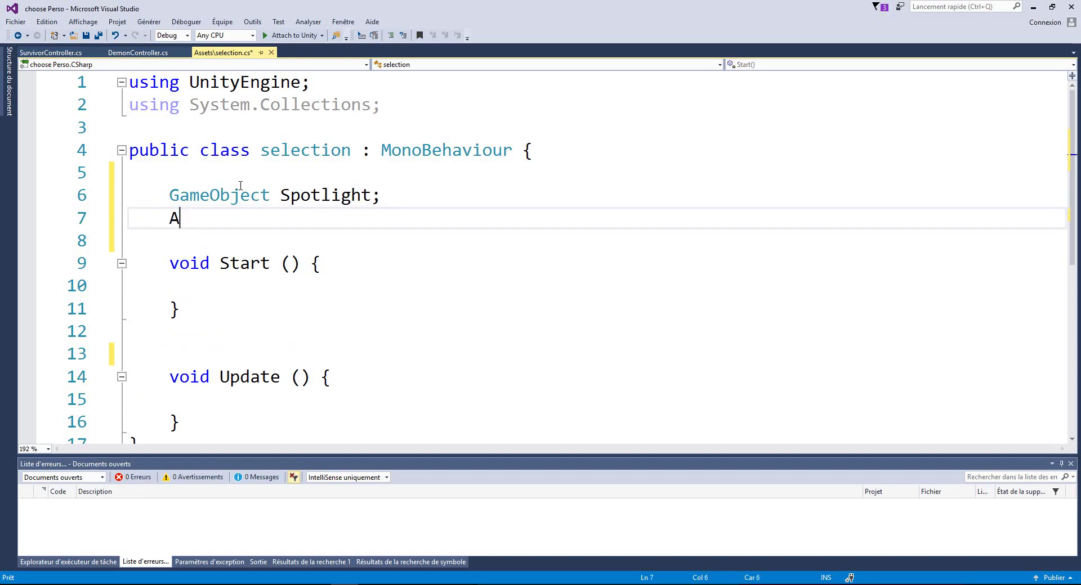
type("nimato")
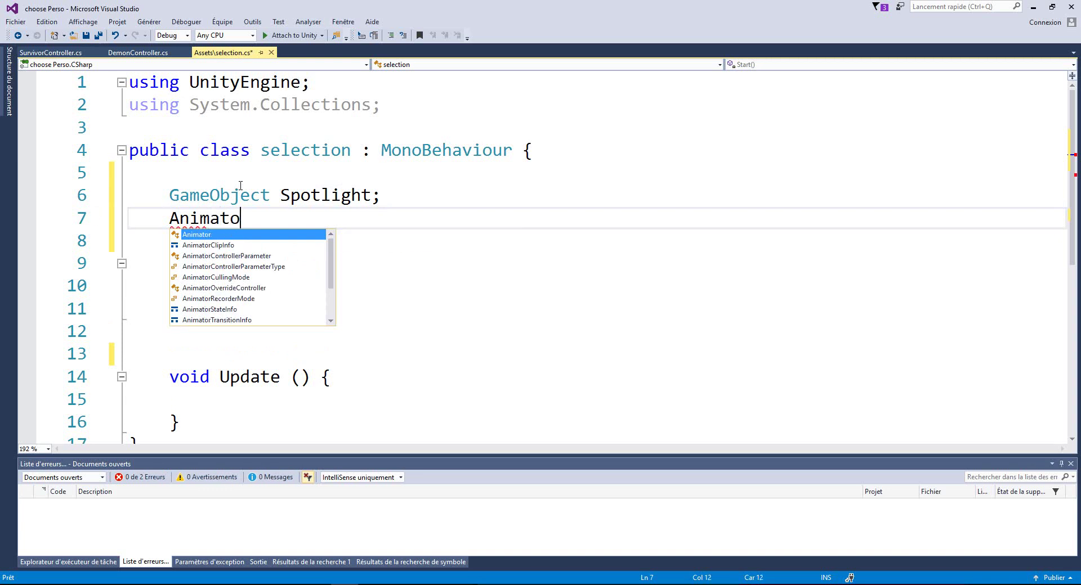
type("r Ani")
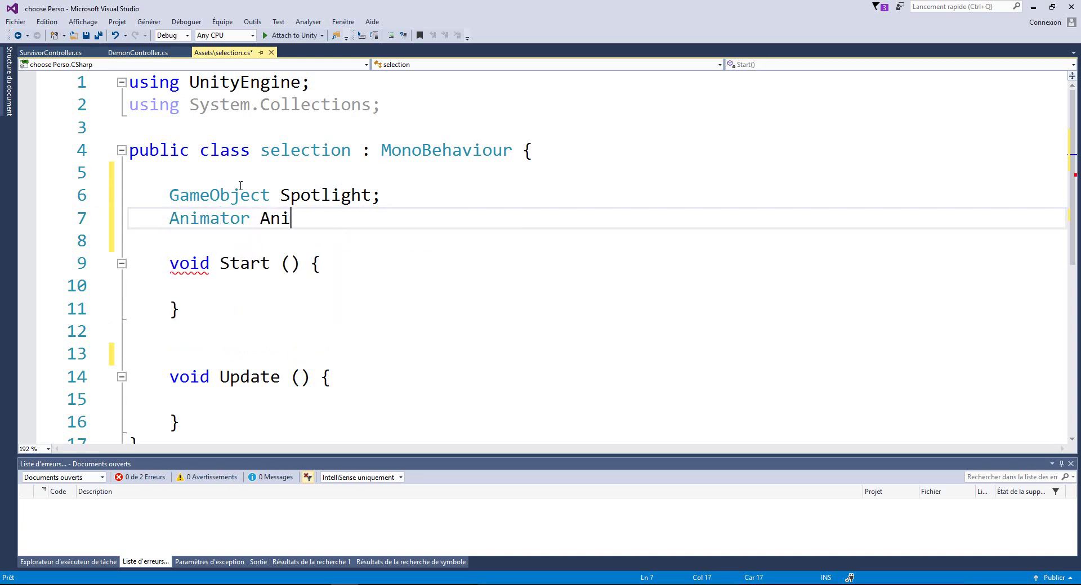
type("m;")
left_click(764, 278)
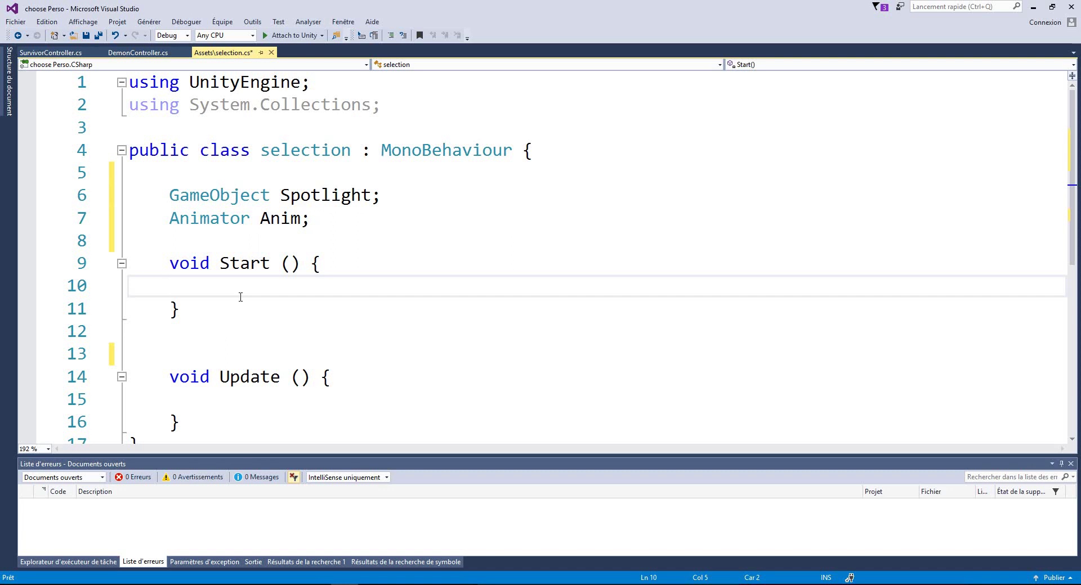
In Start, assign Spotlight = GameObject.Find("Spotlight").gameObject.
type("sp")
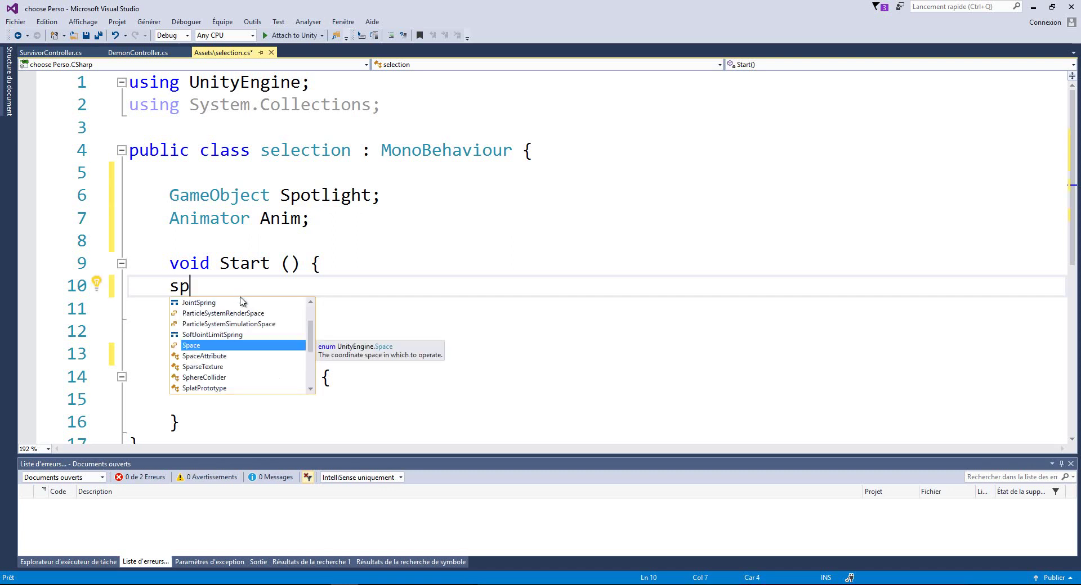
type("t")
key("BackSpace")
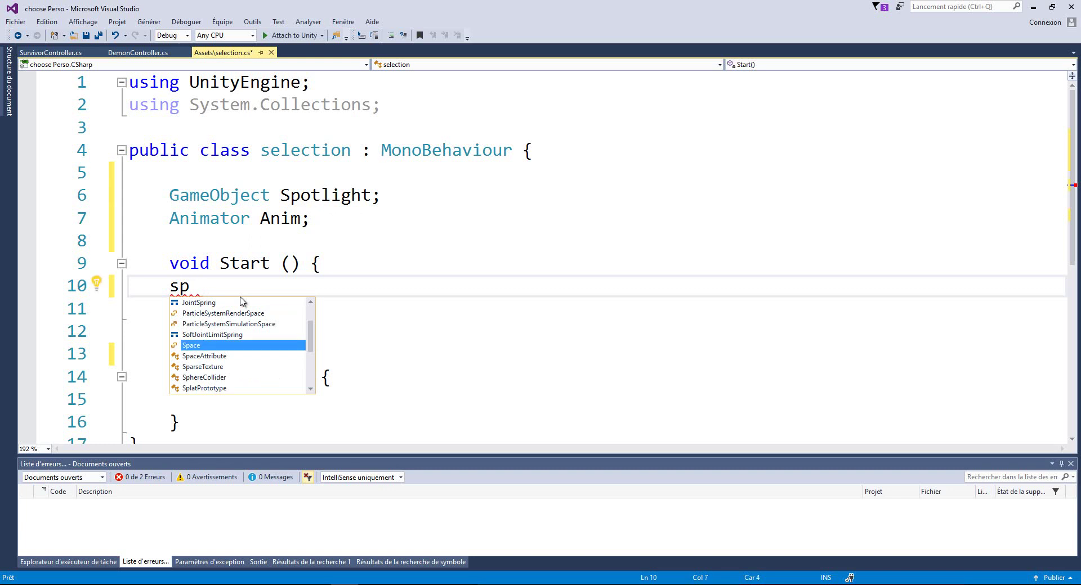
type("otl")
key("Tab")
type("=")
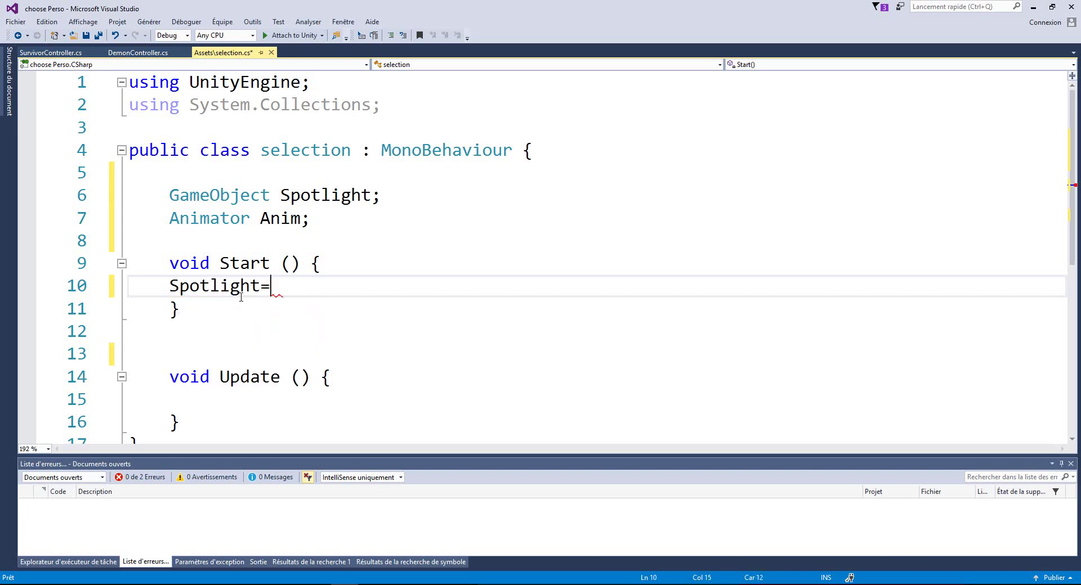
type("Ga")
key("Tab")
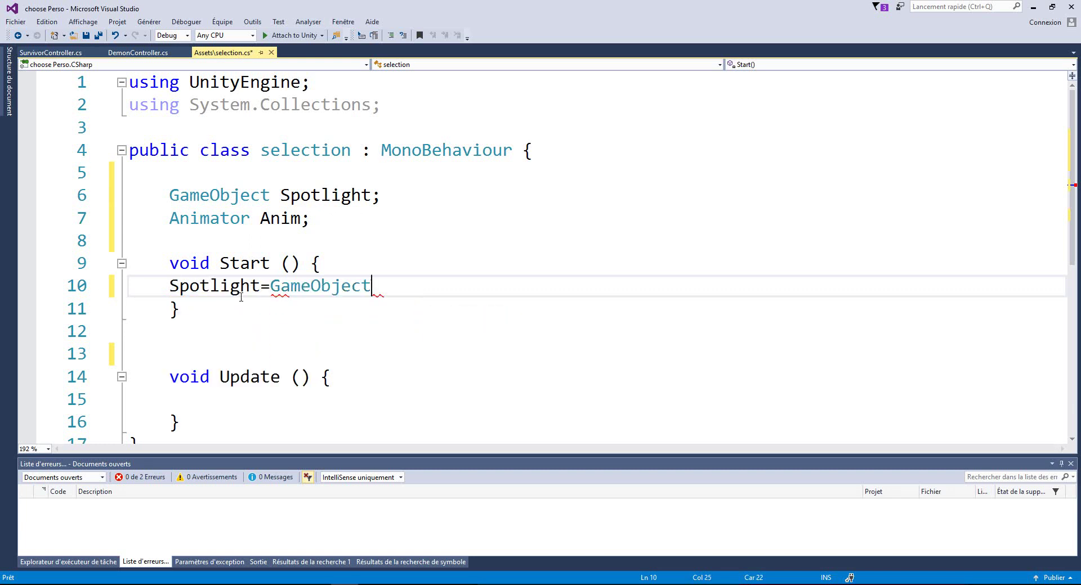
type(".fin")
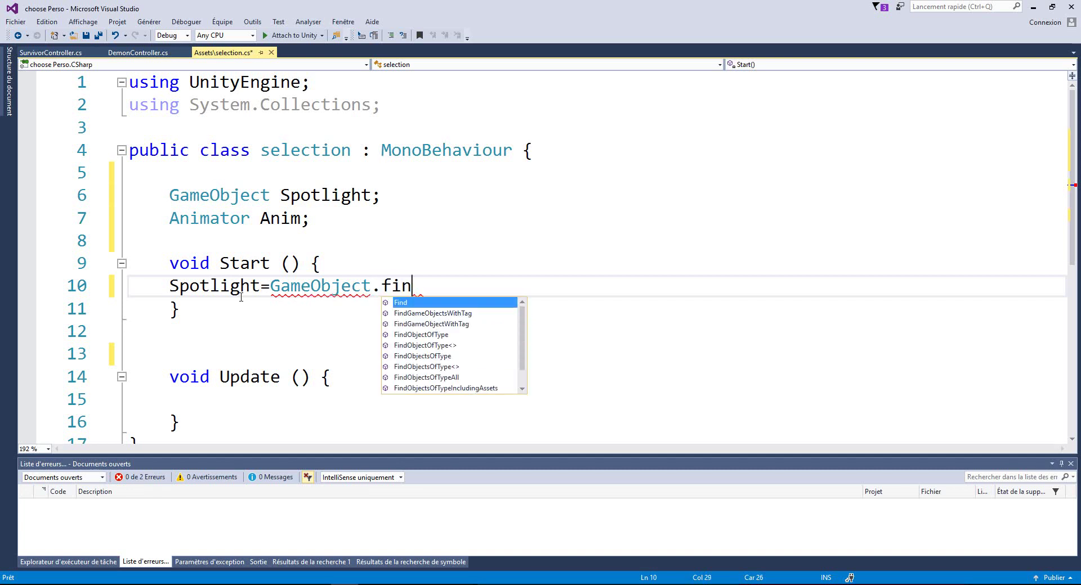
type("(\"Sp")
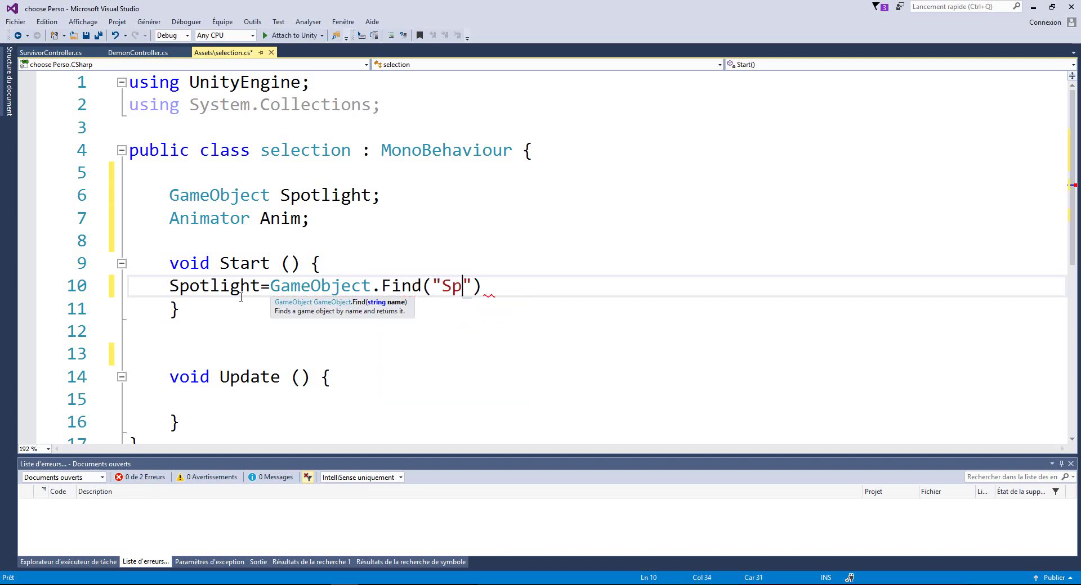
type("otlight")
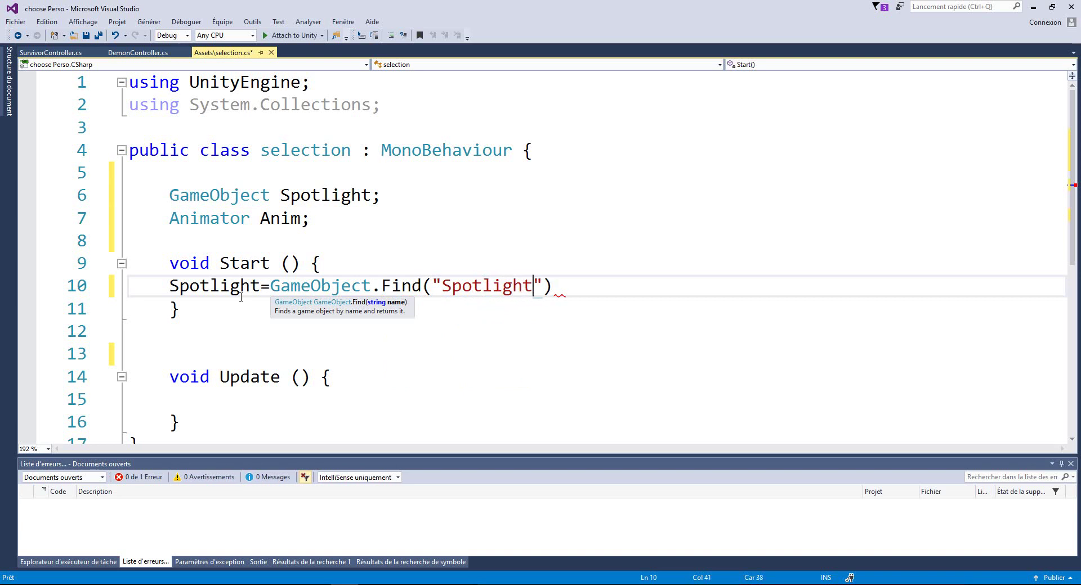
double_click(217, 287)
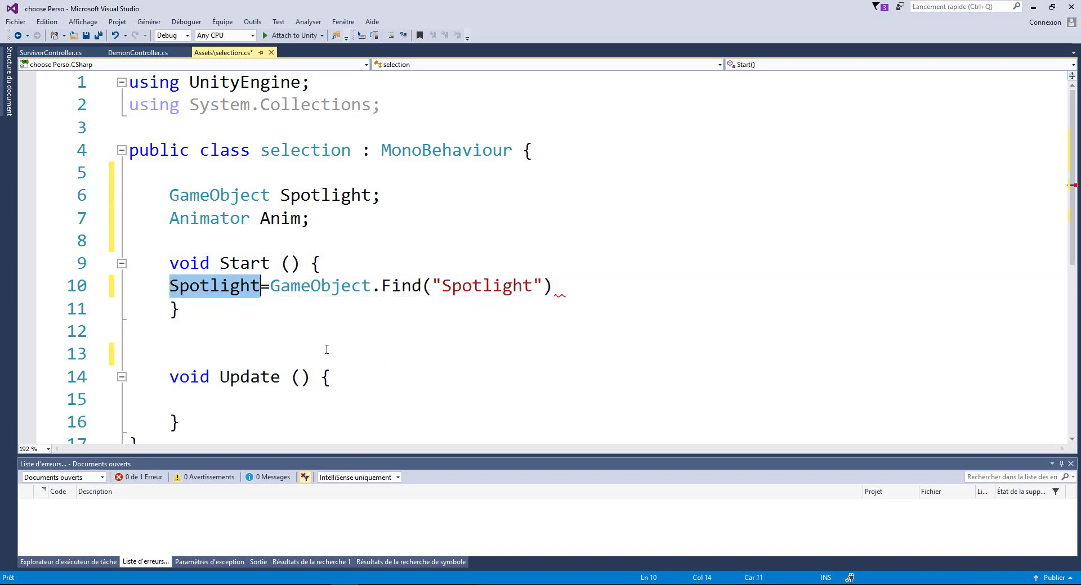
double_click(515, 285)
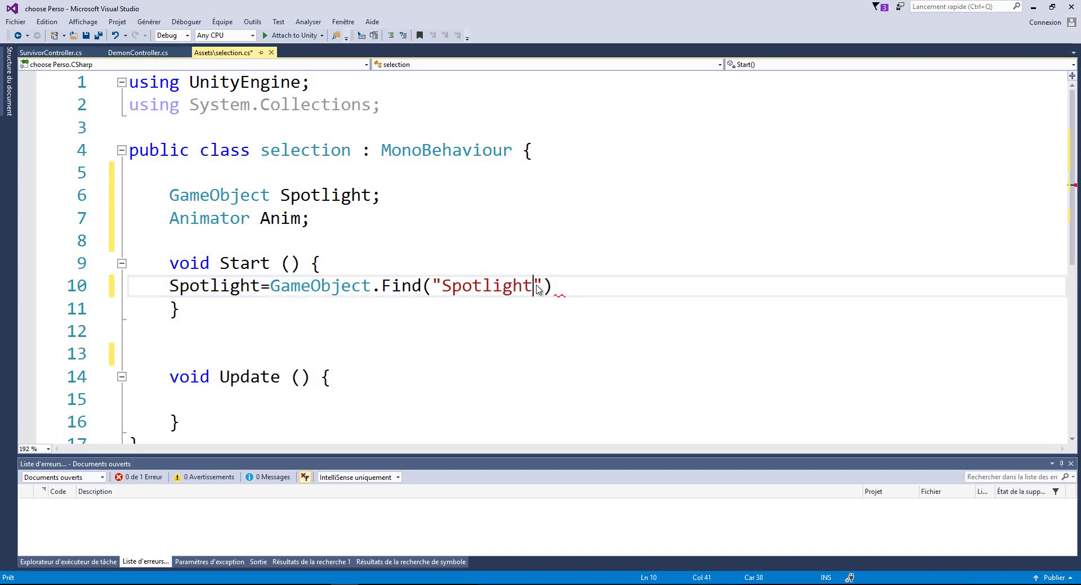
double_click(251, 287)
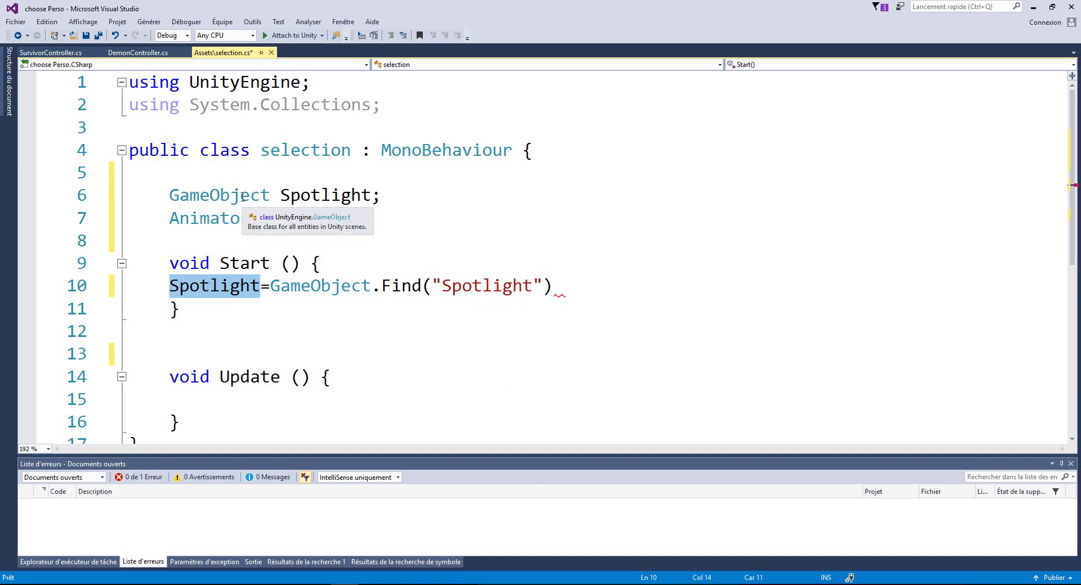
double_click(459, 287)
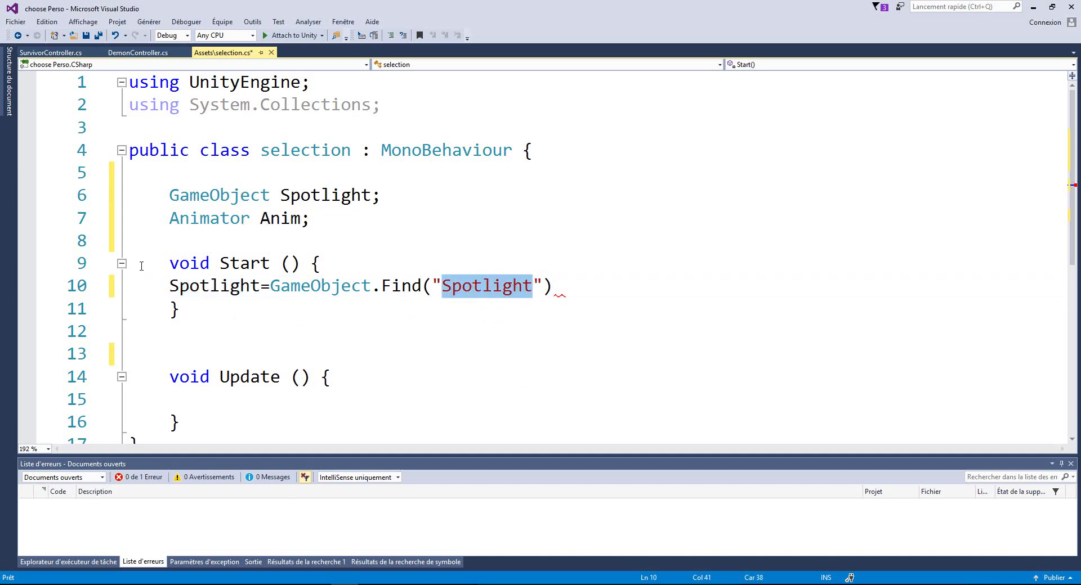
double_click(191, 287)
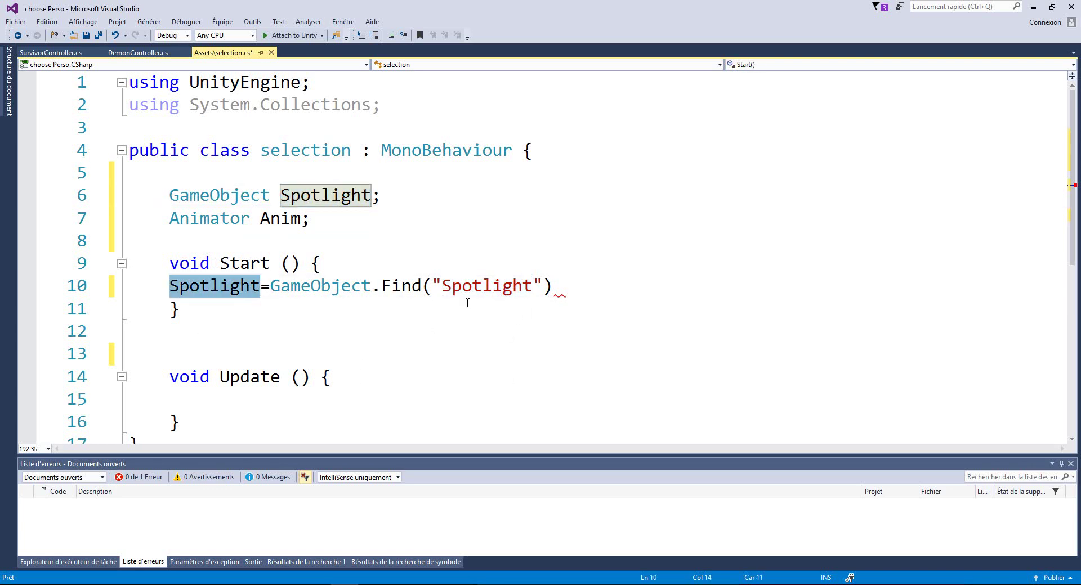
left_click(577, 287)
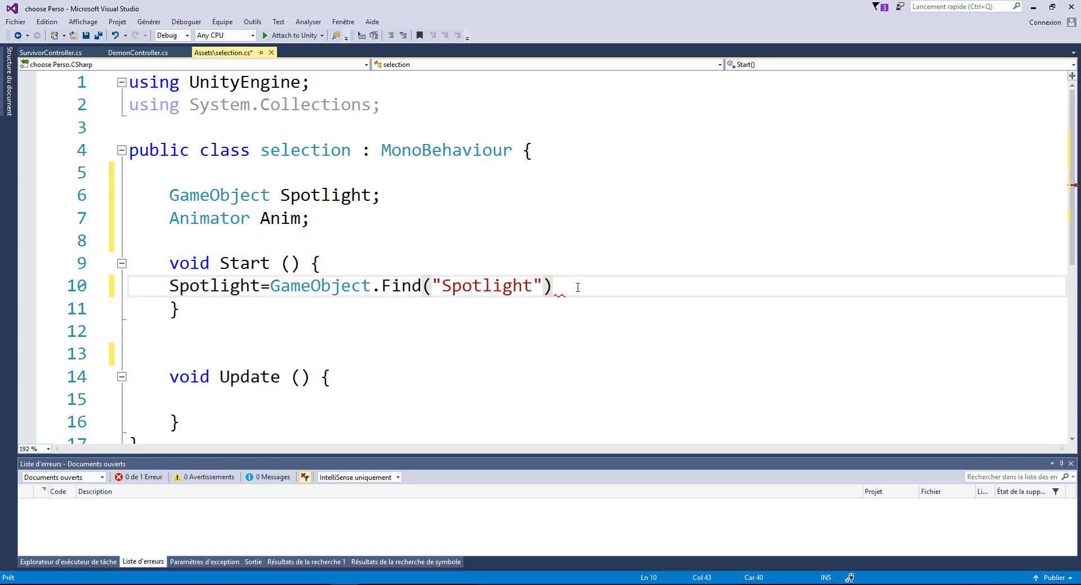
type(".ga")
key("Tab")
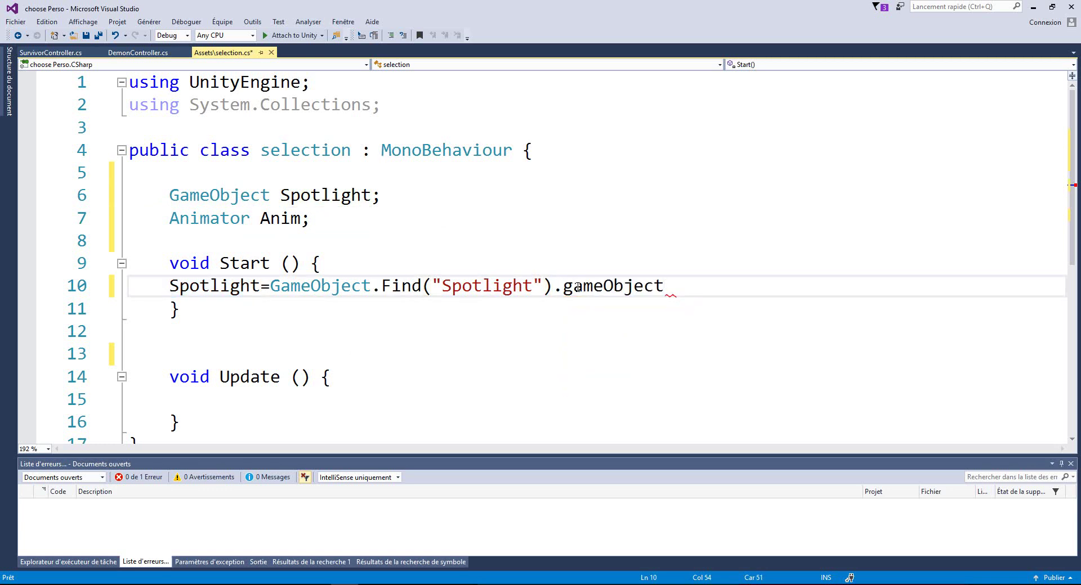
type(";")
key("Return")
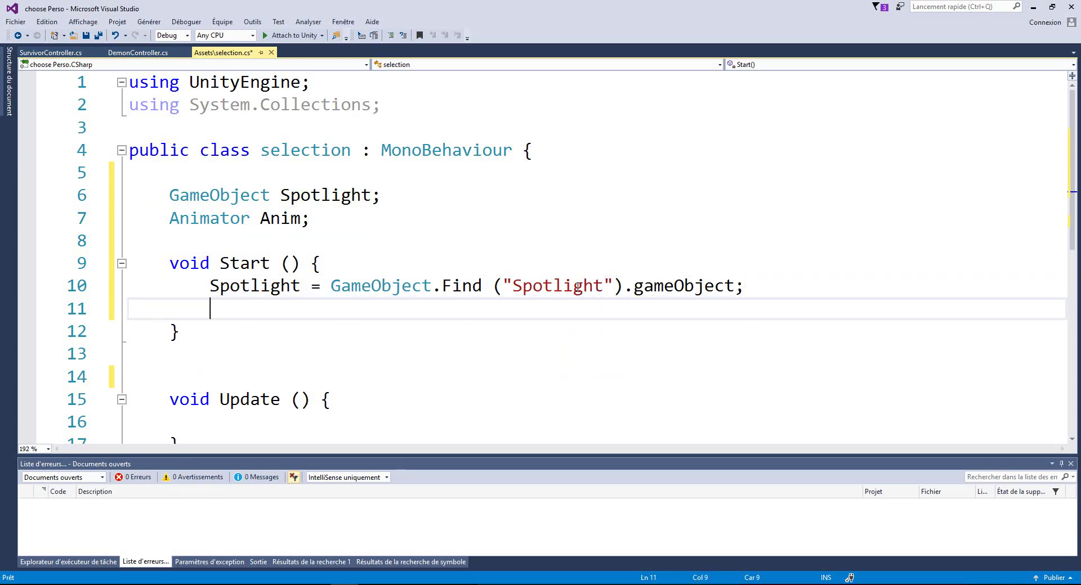
Add the line Anim = GetComponent<Animator>(); below it.
type("Ani")
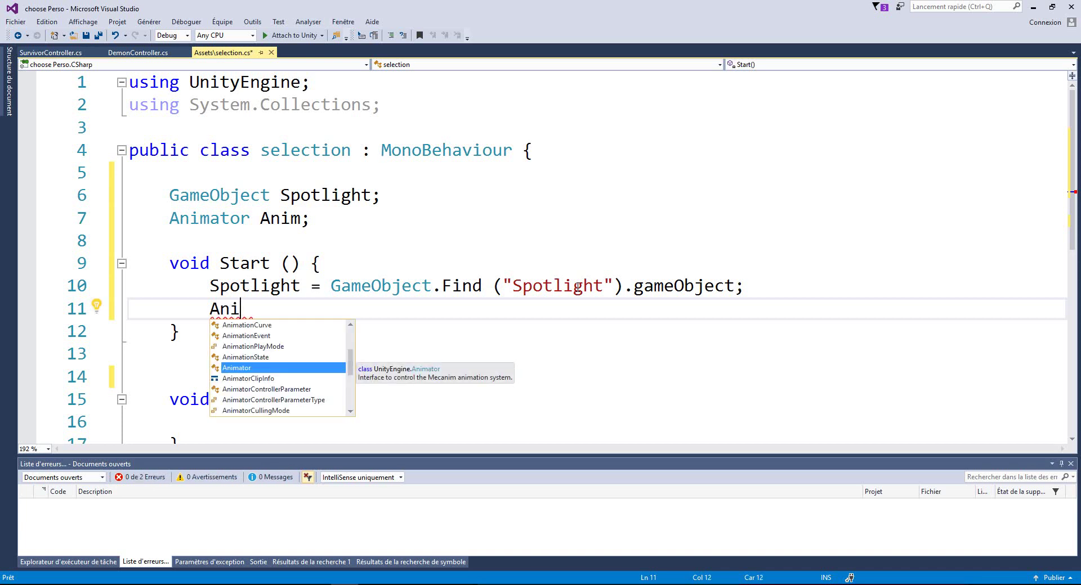
key("BackSpace")
key("BackSpace")
key("BackSpace")
type("ani")
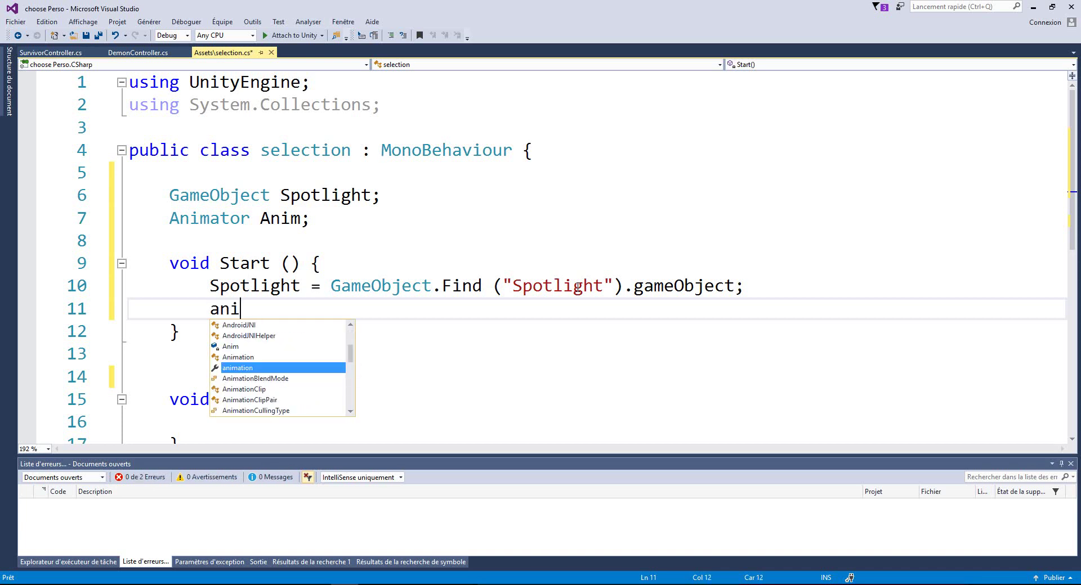
key("Up")
key("Up")
key("Tab")
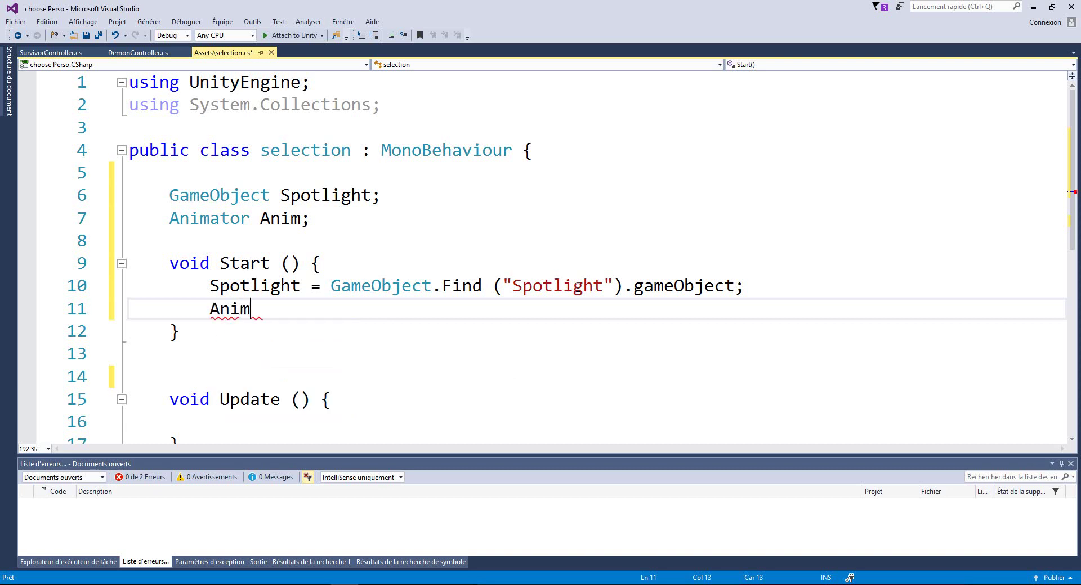
type("=G")
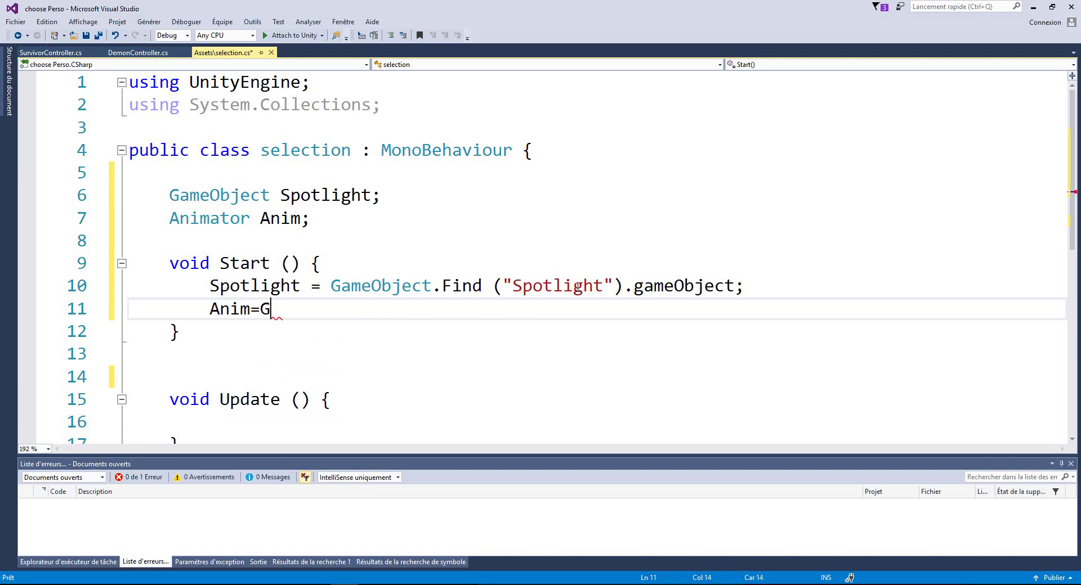
type("et")
key("Tab")
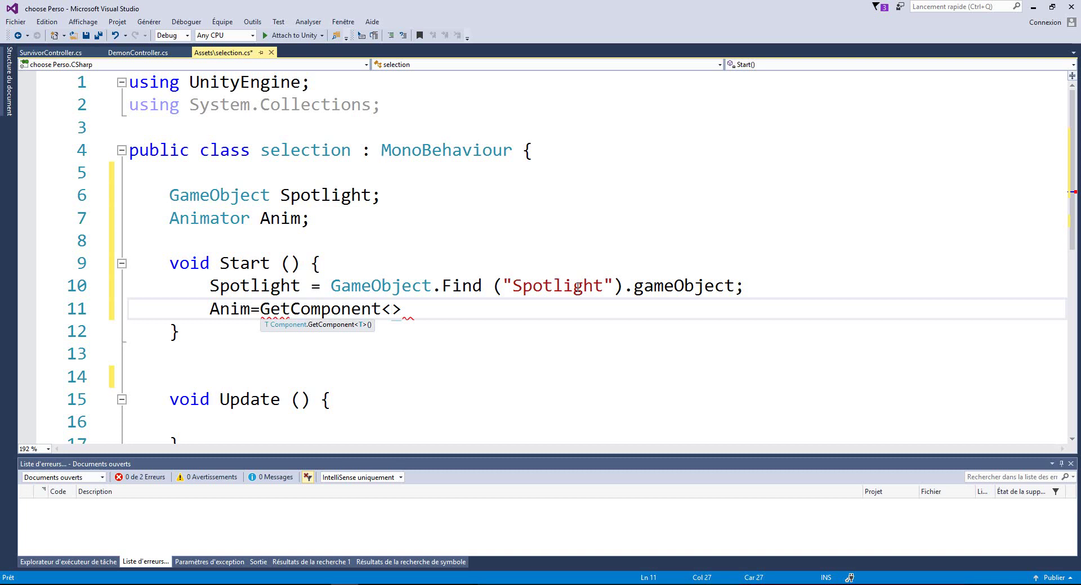
type("Ani")
key("Return")
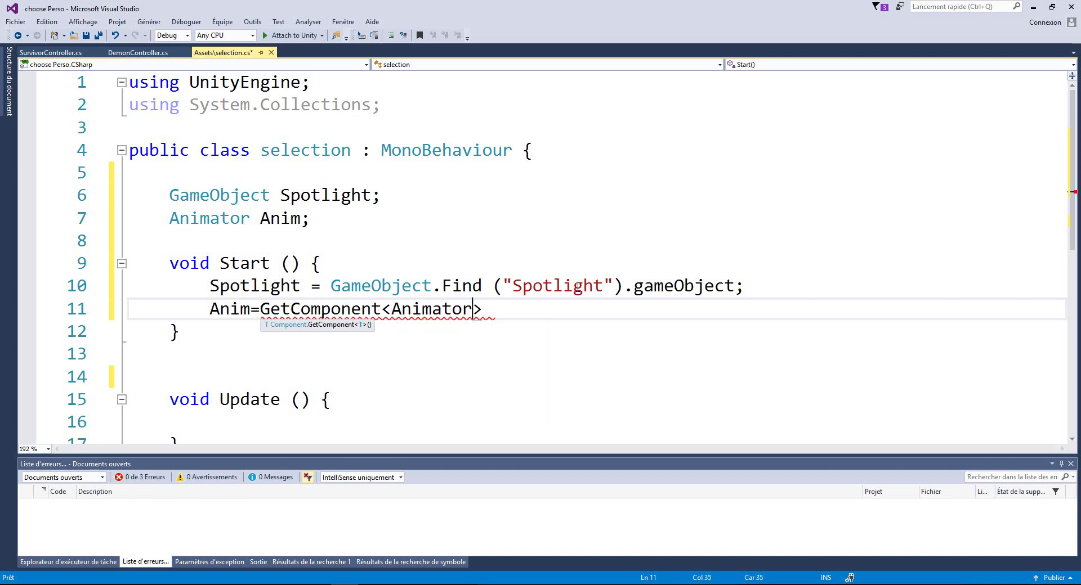
type("();")
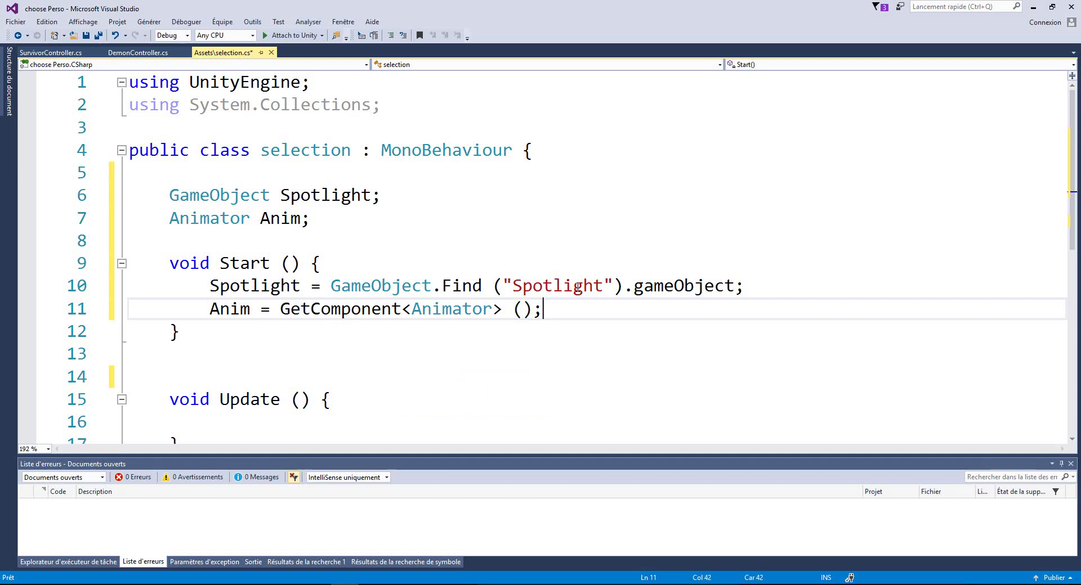
Add Anim.SetBool("choose", true); save the script, and return to Unity.
key("Return")
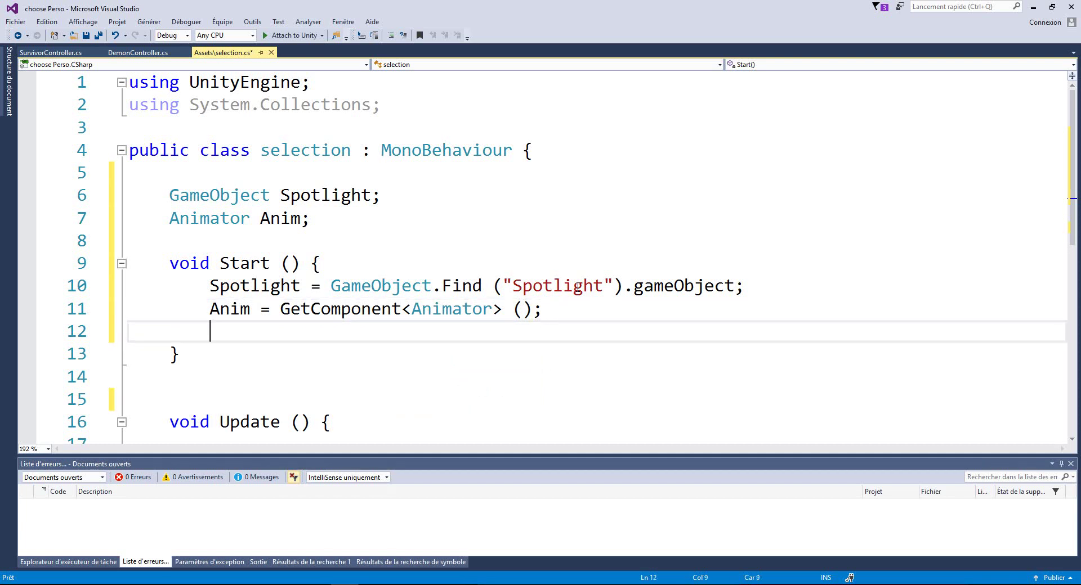
type("an")
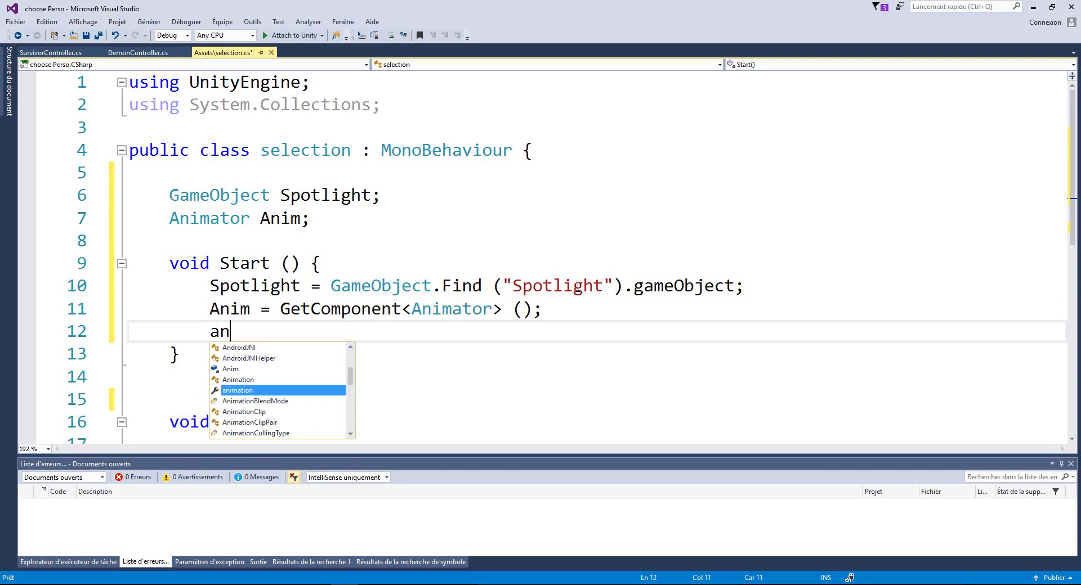
type("imation")
key("BackSpace")
key("BackSpace")
key("BackSpace")
key("BackSpace")
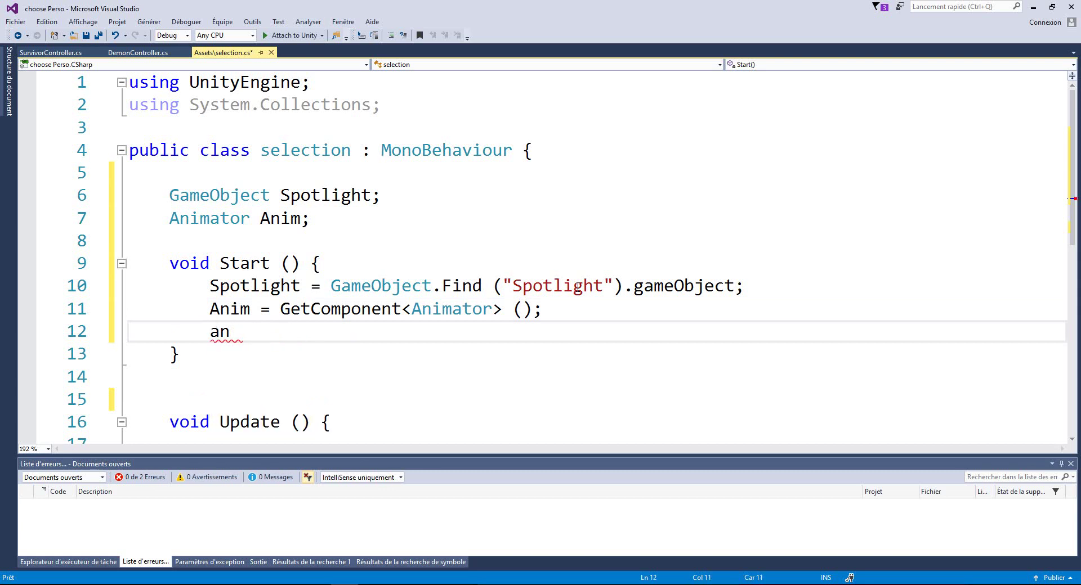
key("BackSpace")
key("BackSpace")
type("Ani")
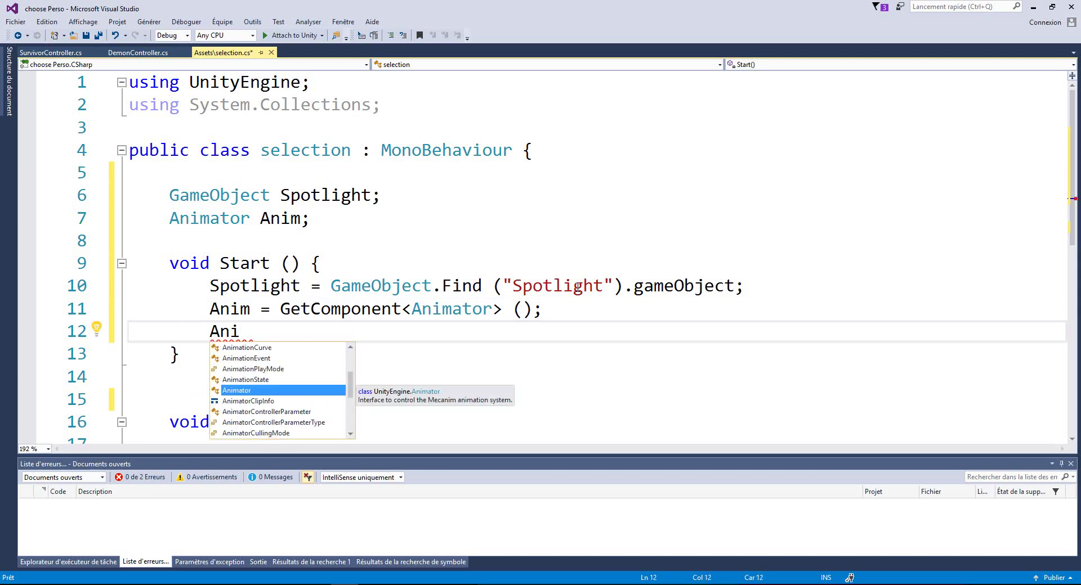
type("m")
key("Escape")
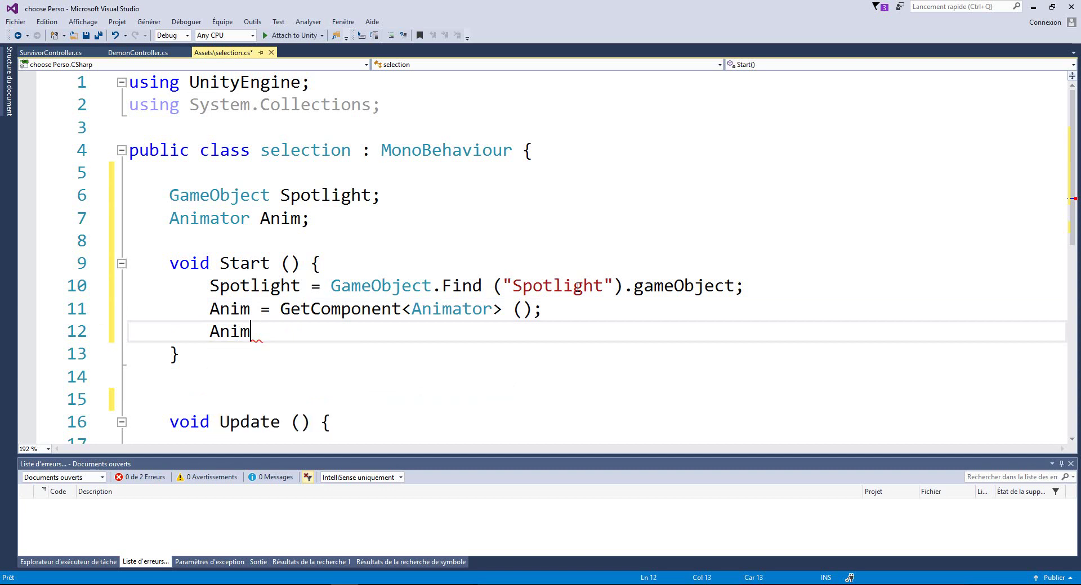
type(".set")
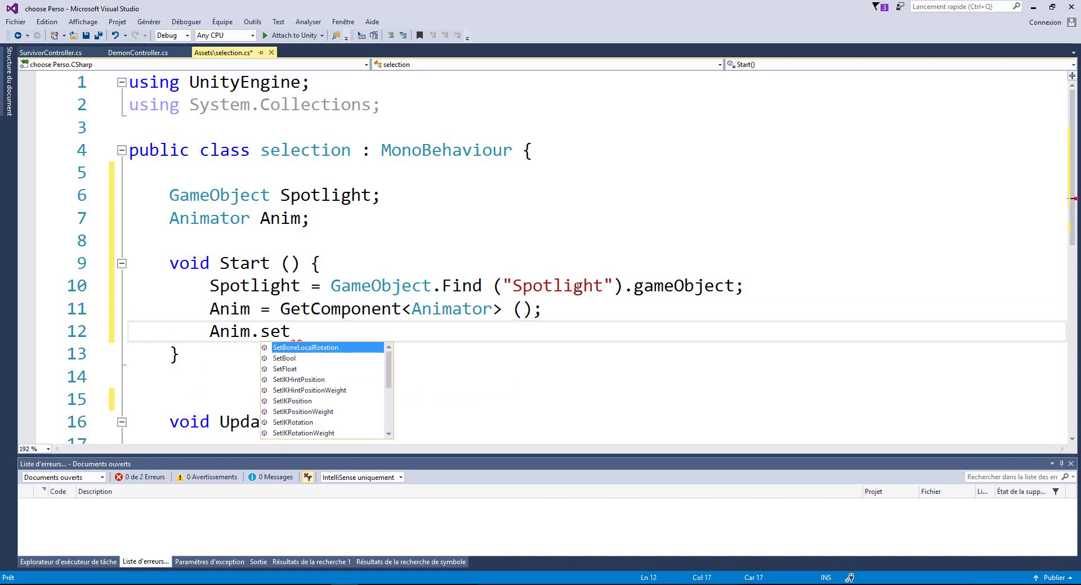
type("b")
key("Tab")
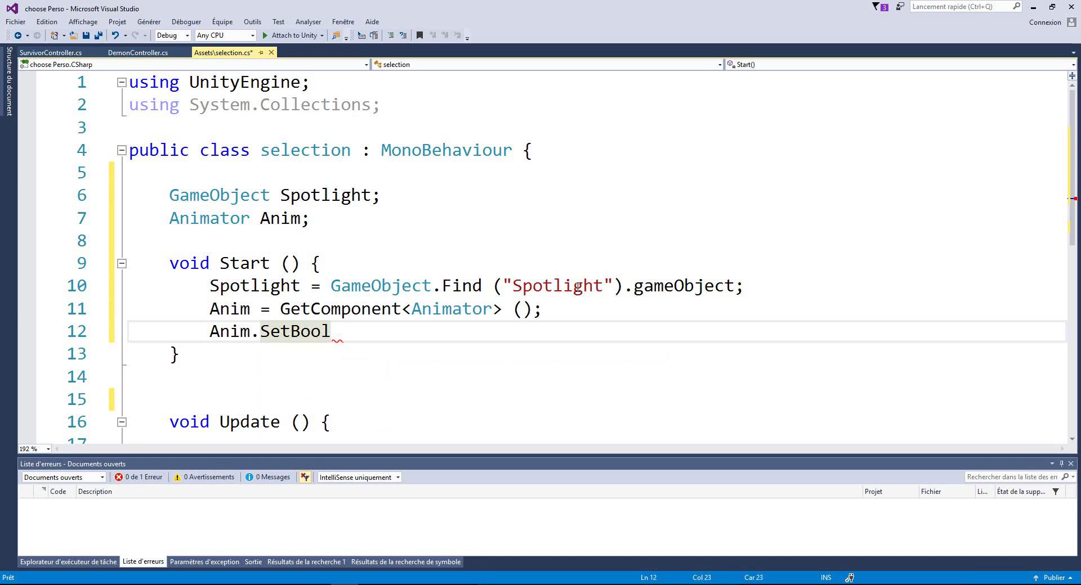
type("(\"ch")
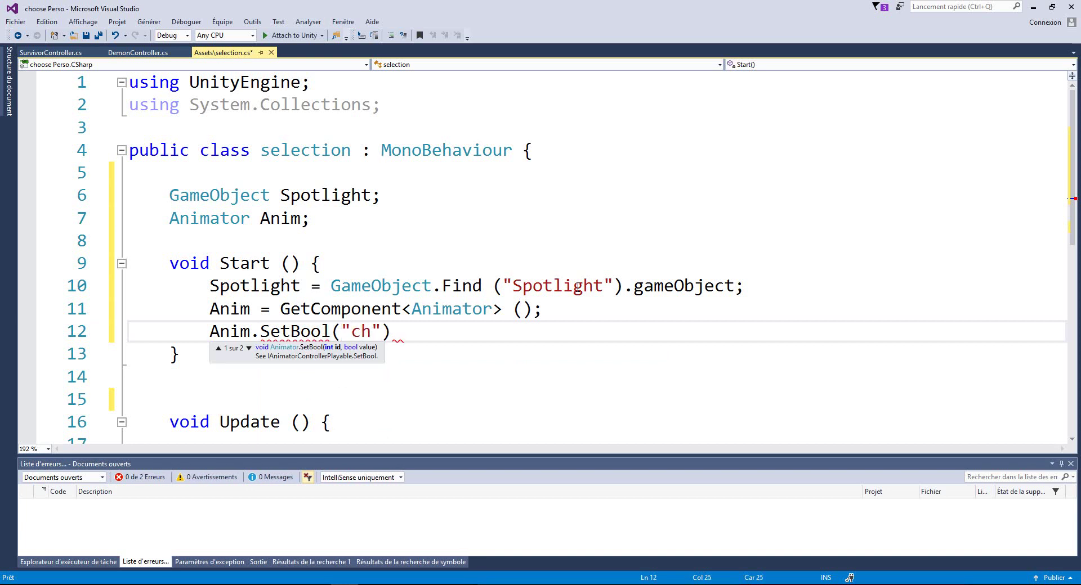
type("oose\"")
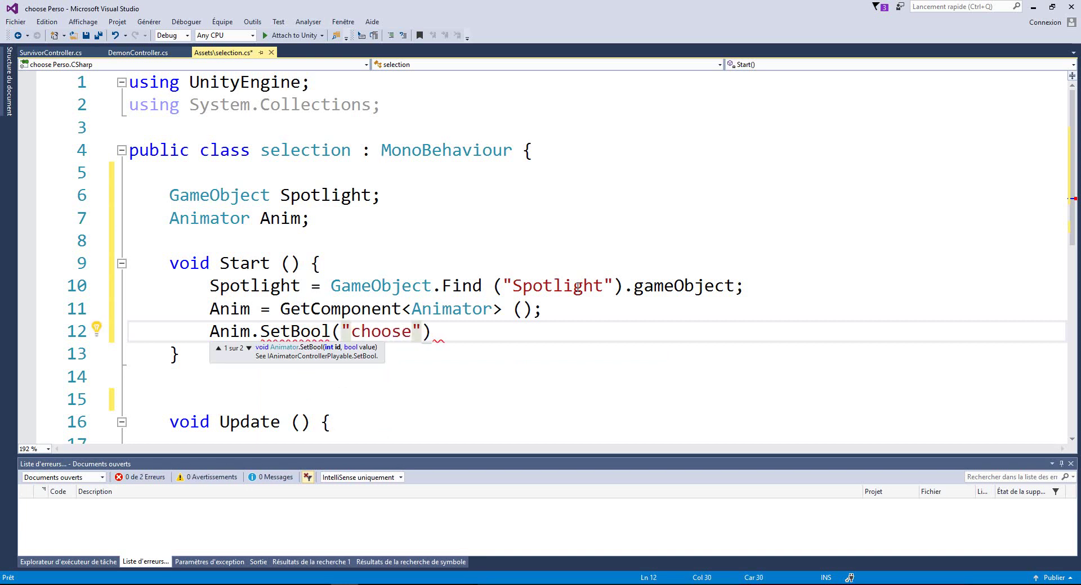
type(", ")
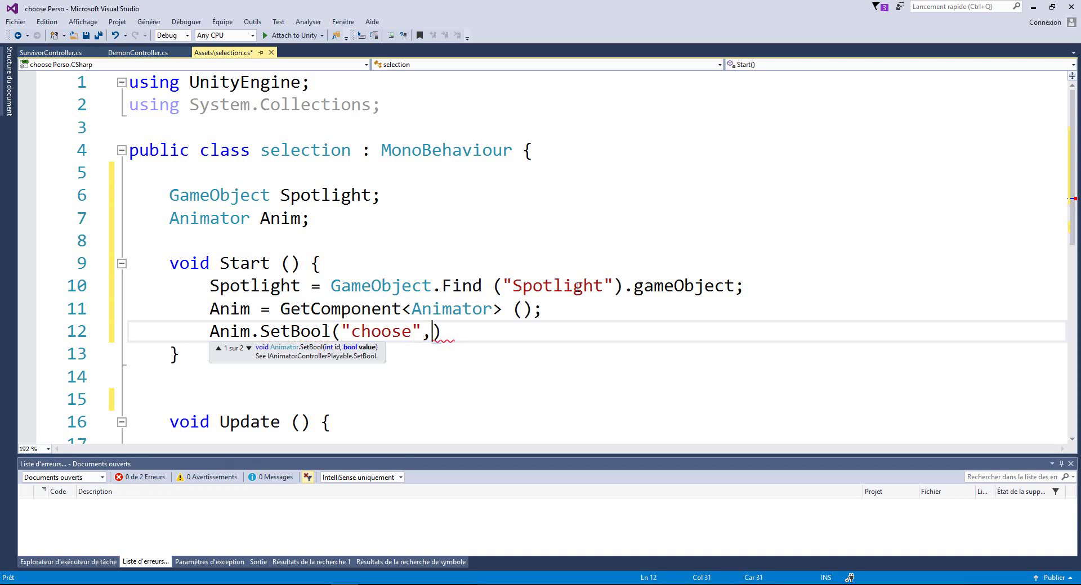
type("tr")
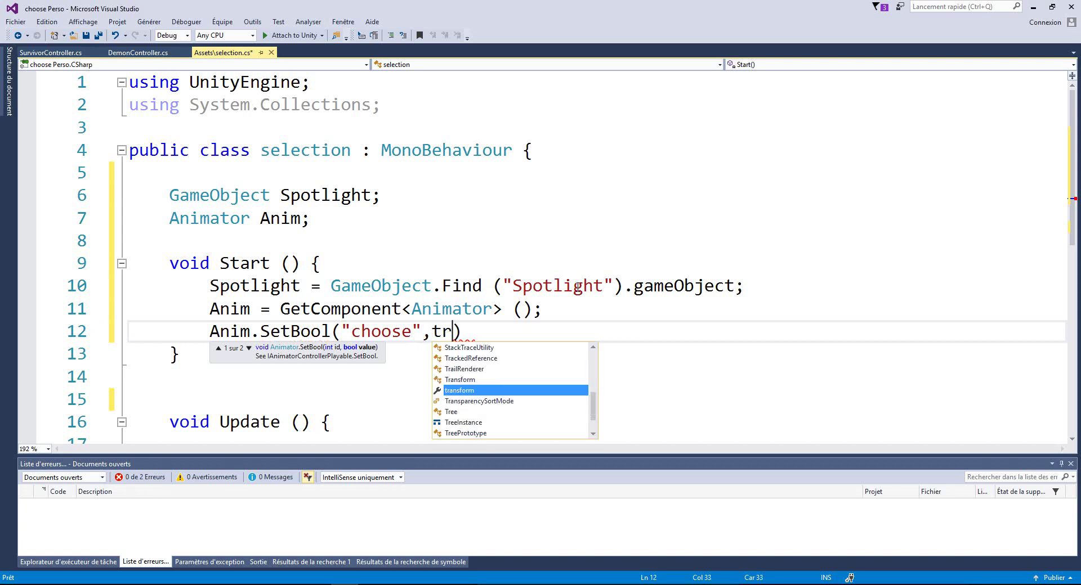
type("ue")
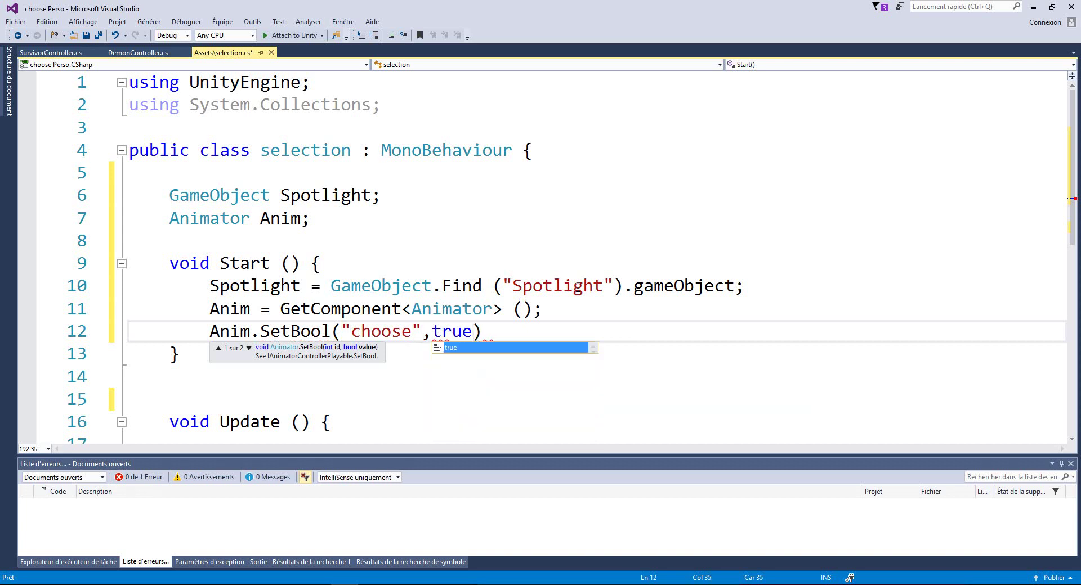
type(");")
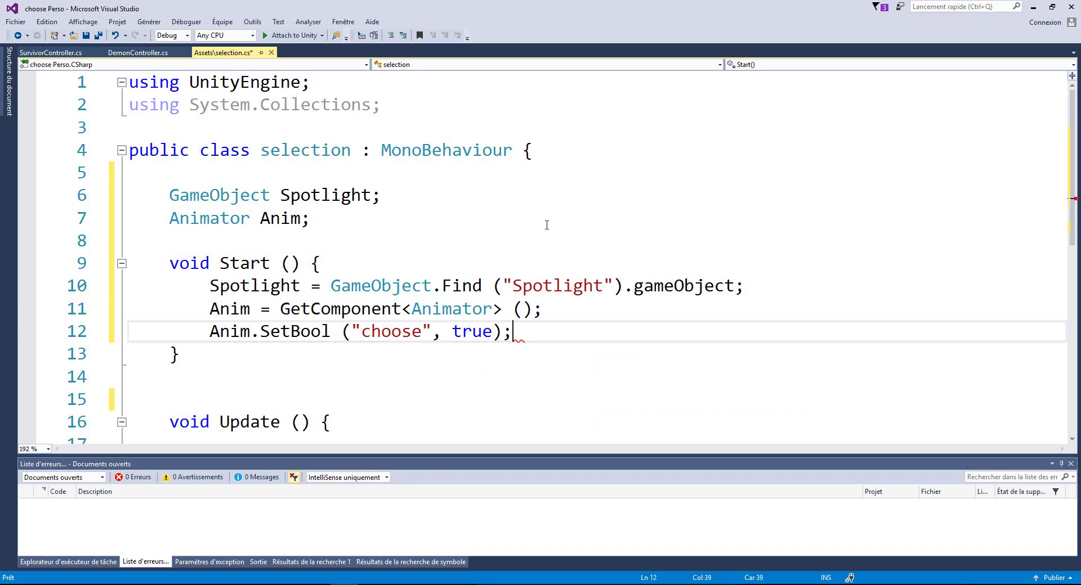
key("Up")
key("Up")
key("Up")
key("ctrl+s")
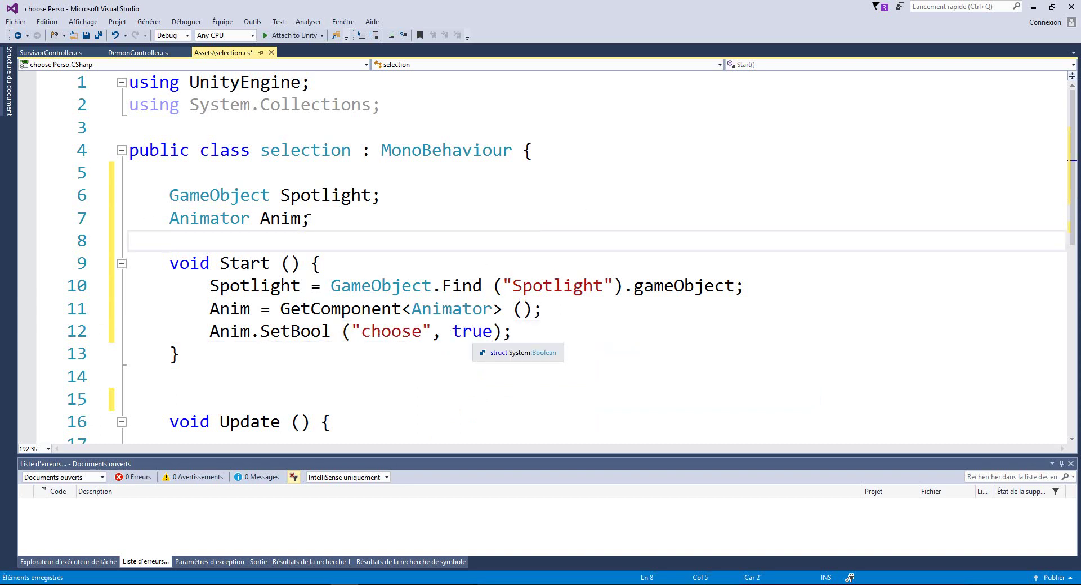
double_click(398, 336)
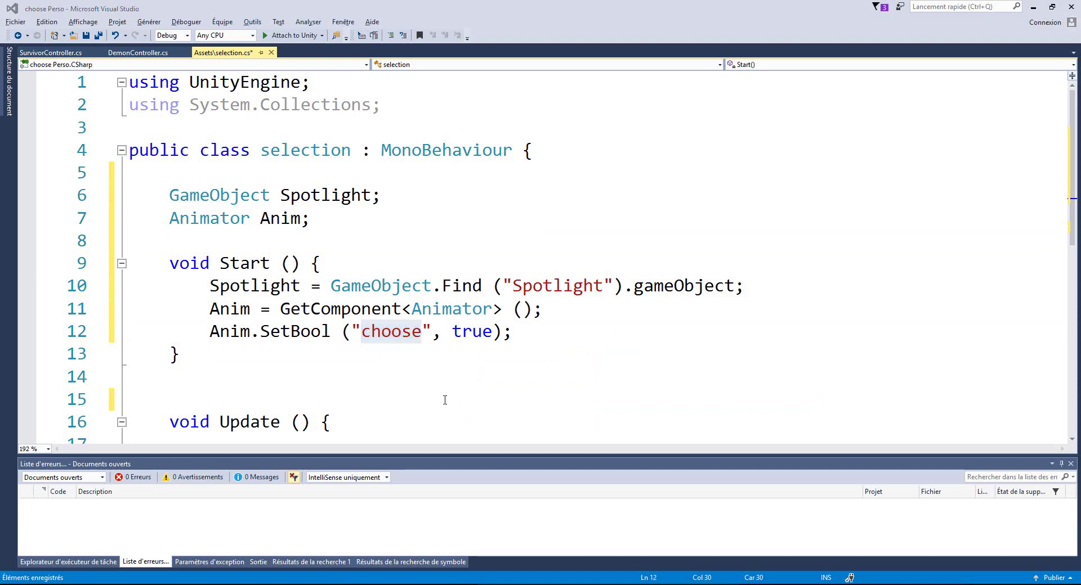
key("alt+Tab")
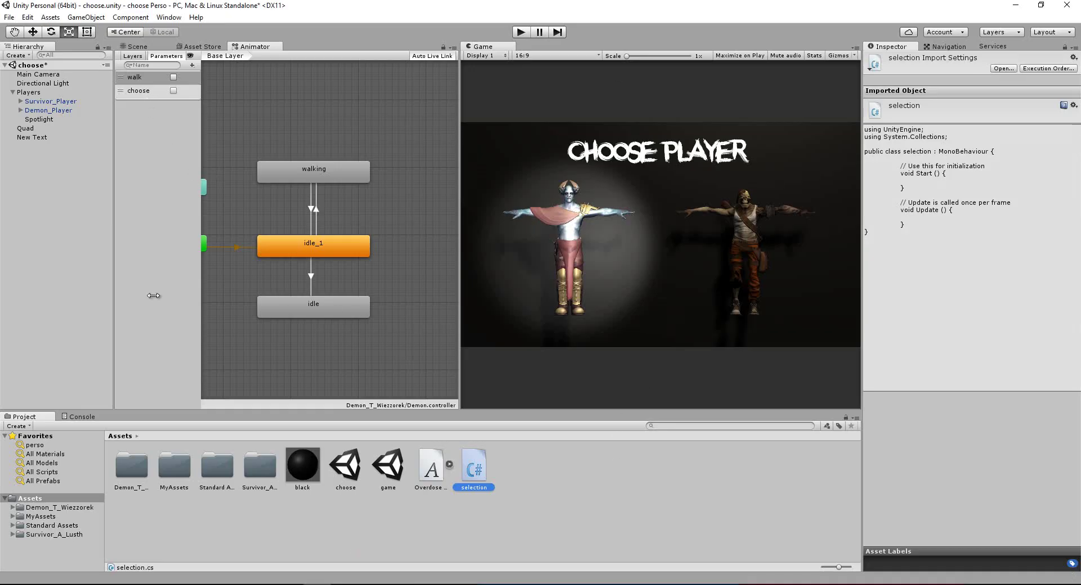
left_click(39, 102)
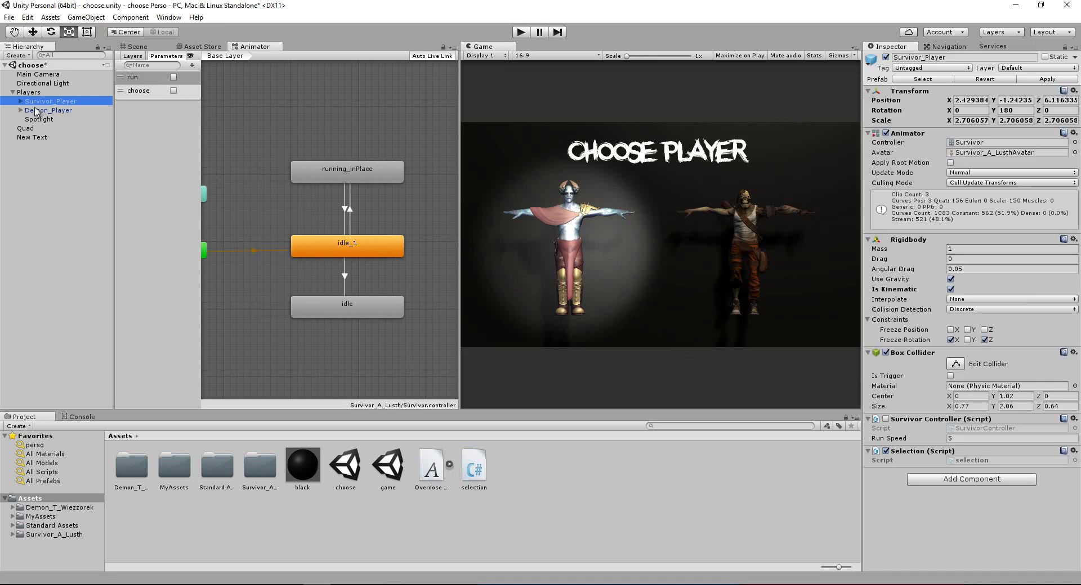
left_click(37, 112)
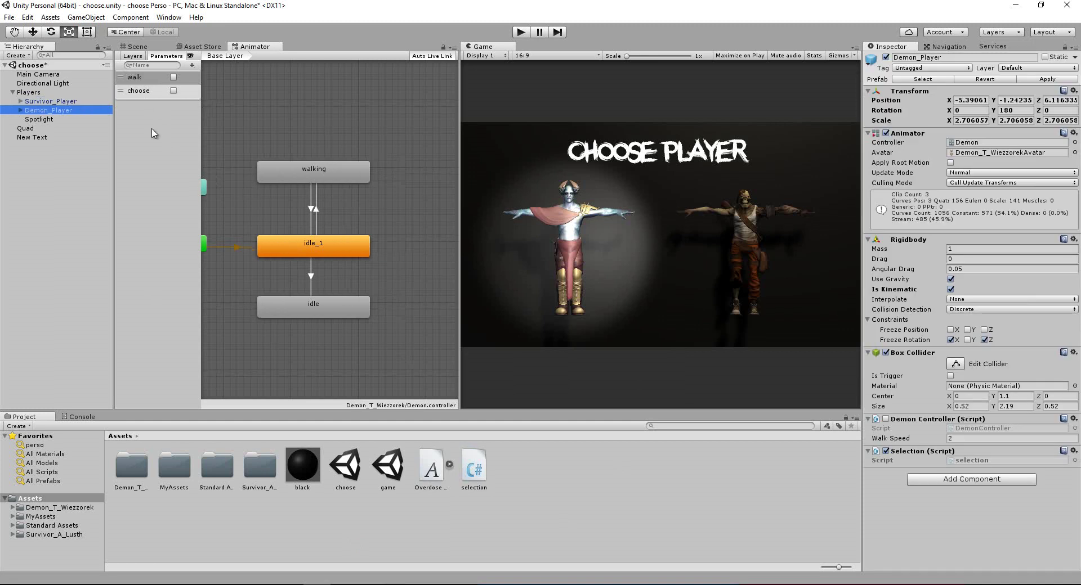
left_click(520, 32)
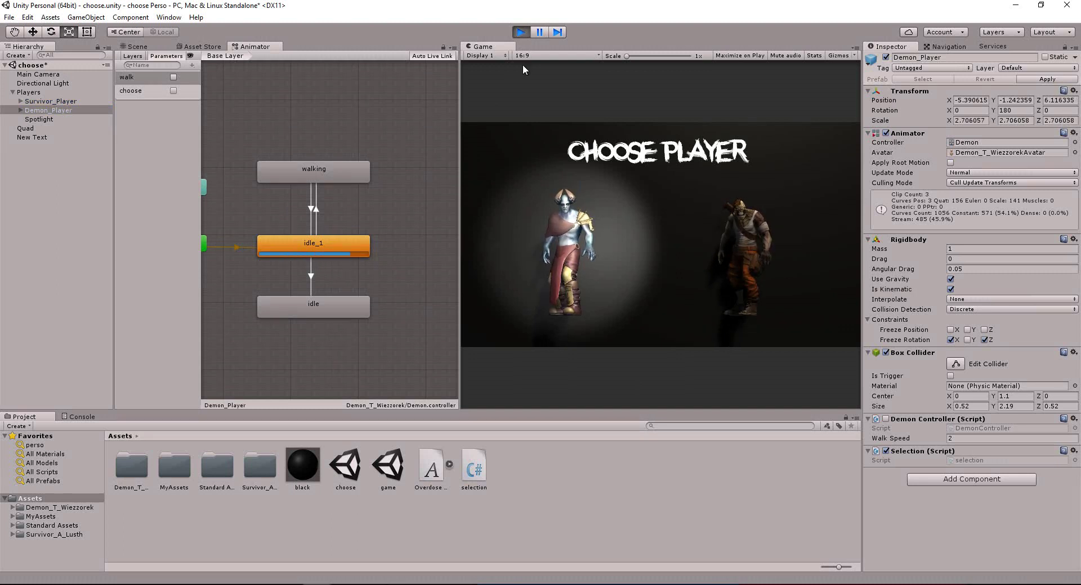
left_click(521, 32)
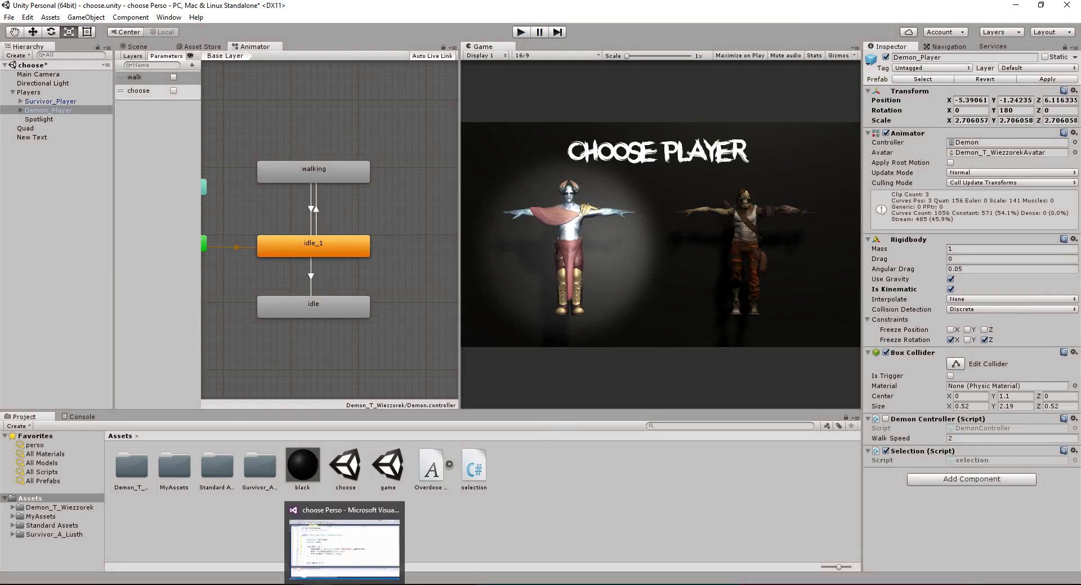
left_click(345, 580)
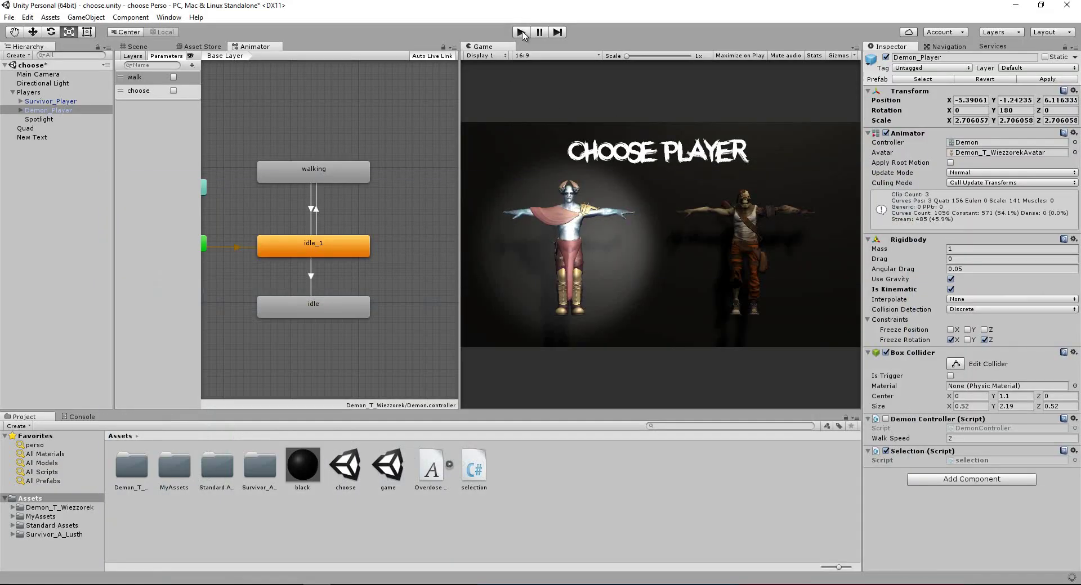
left_click(523, 34)
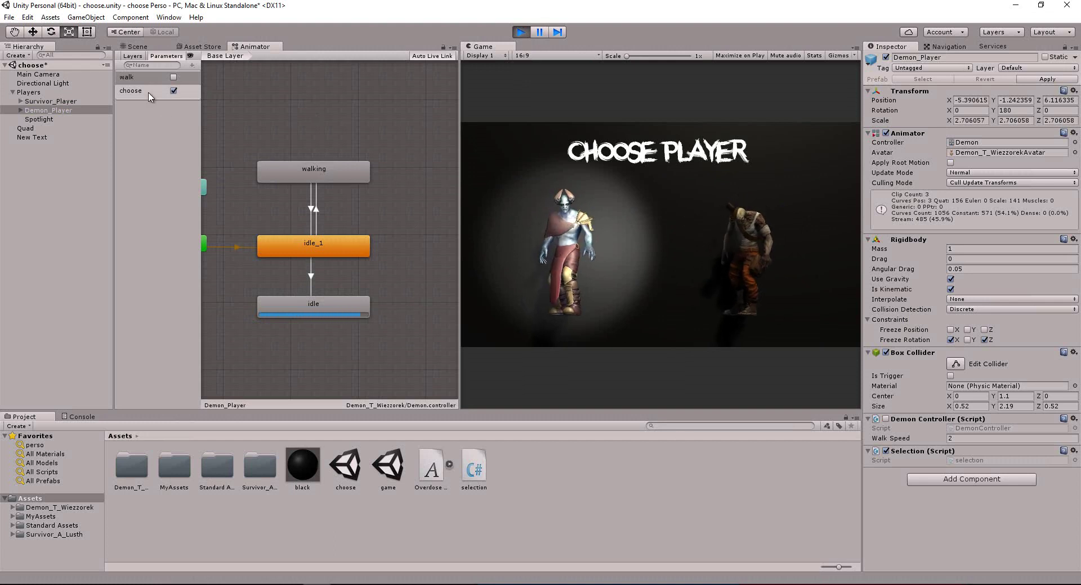
left_click(105, 102)
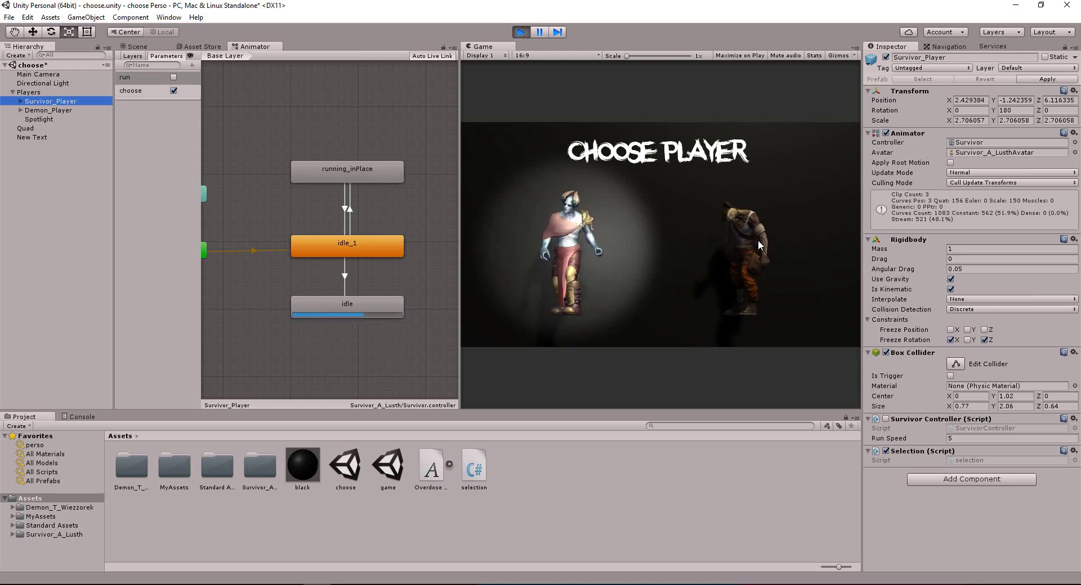
left_click(521, 34)
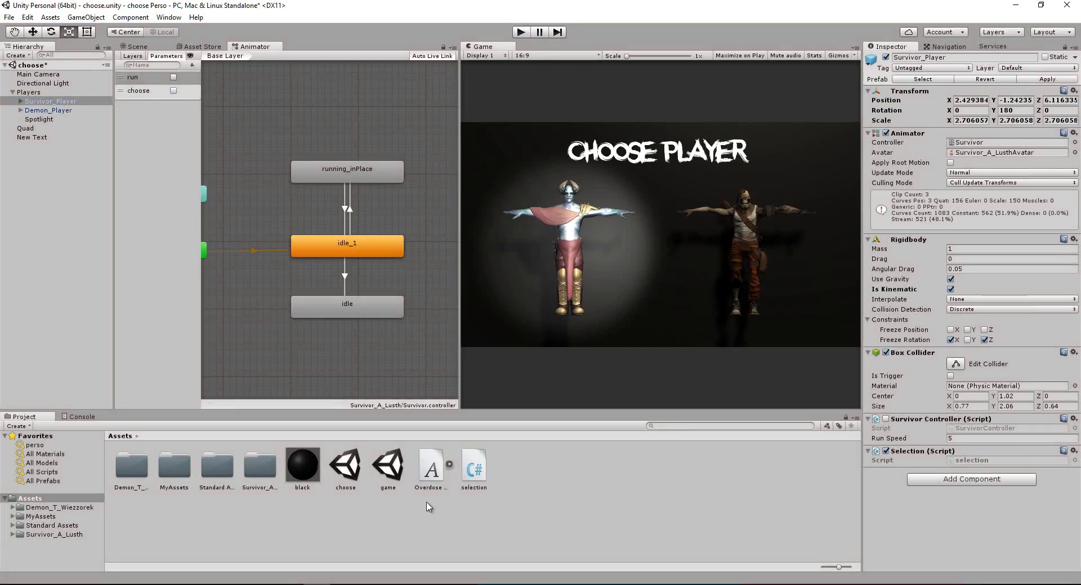
Open selection.cs, delete the blank line above Update, and rename Update to OnMouseEnter.
double_click(476, 473)
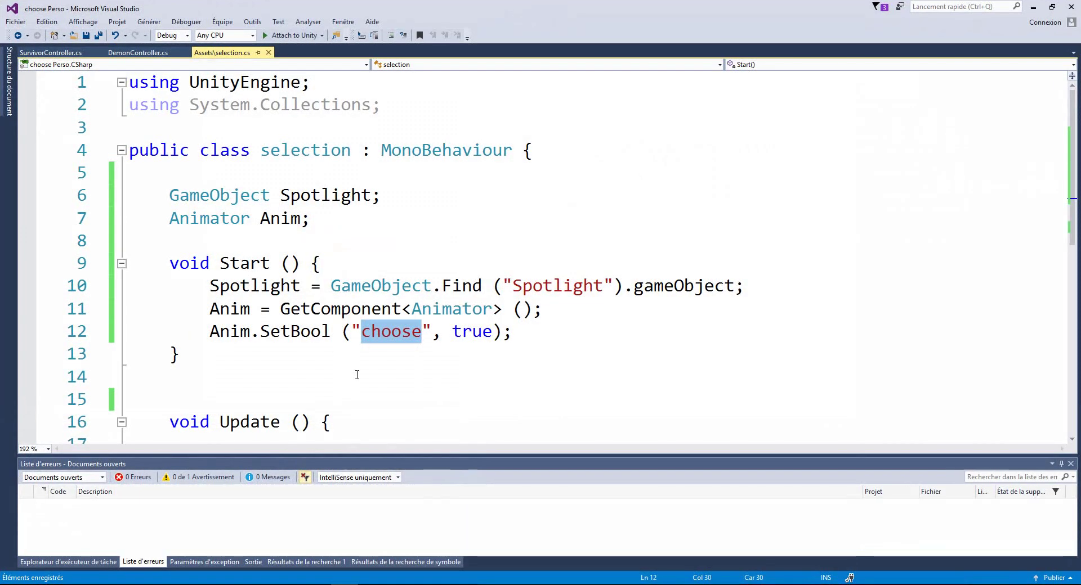
scroll(357, 375, "down", 2)
left_click(207, 219)
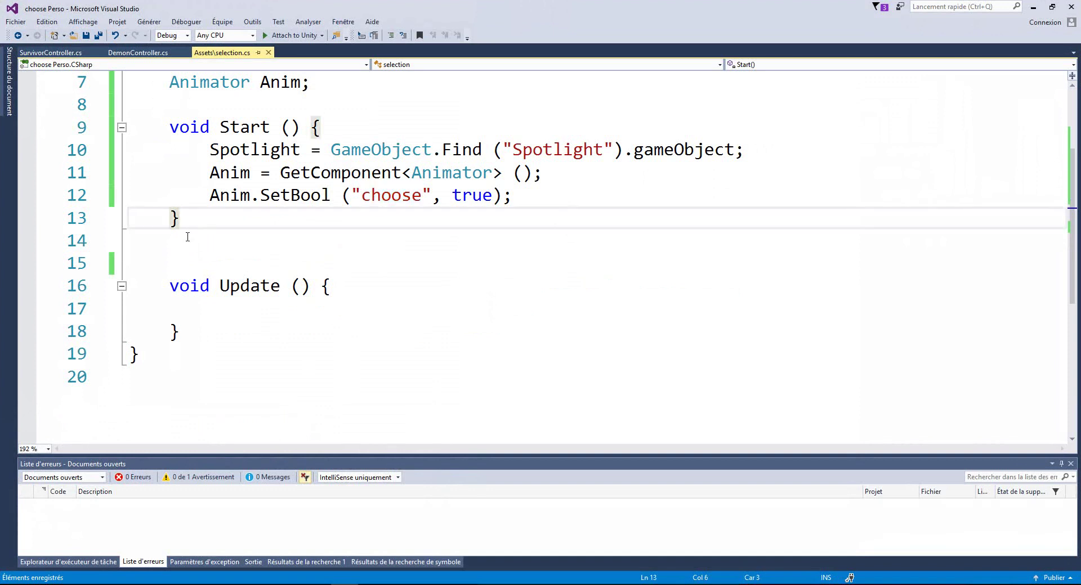
left_click(232, 241)
key("Delete")
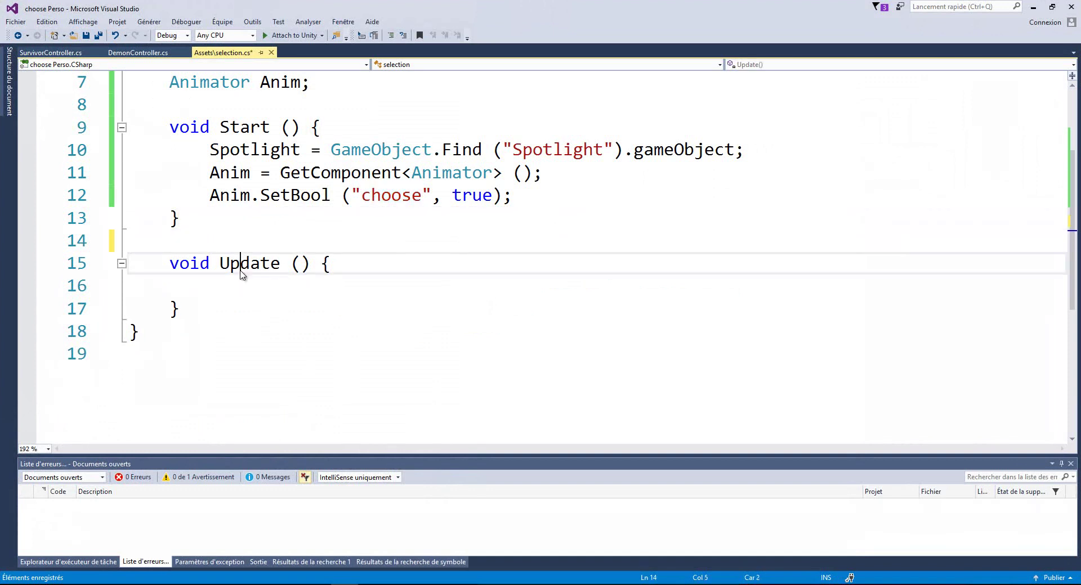
double_click(241, 271)
type("OnM")
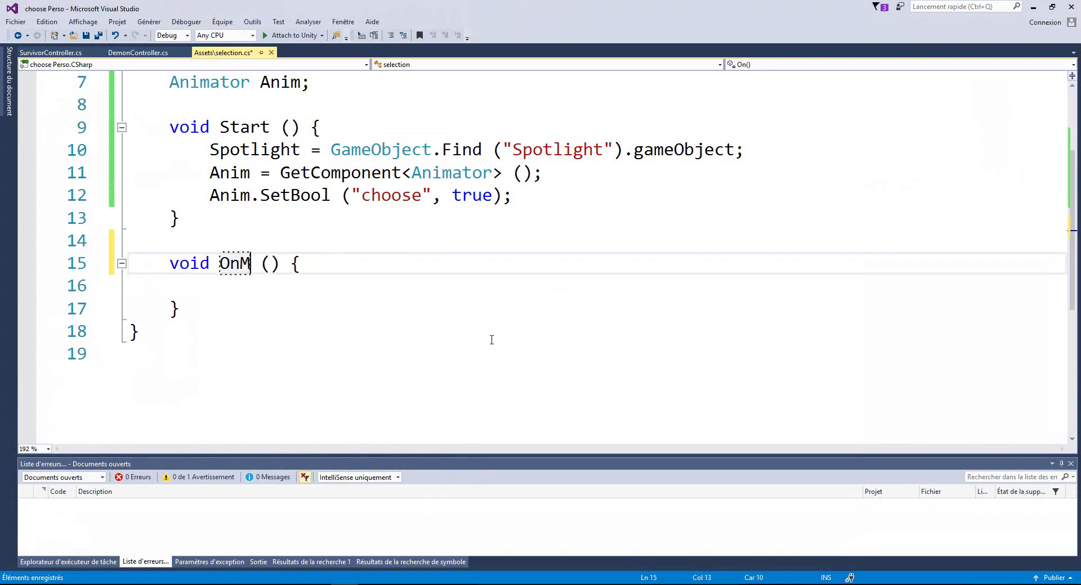
type("ouseE")
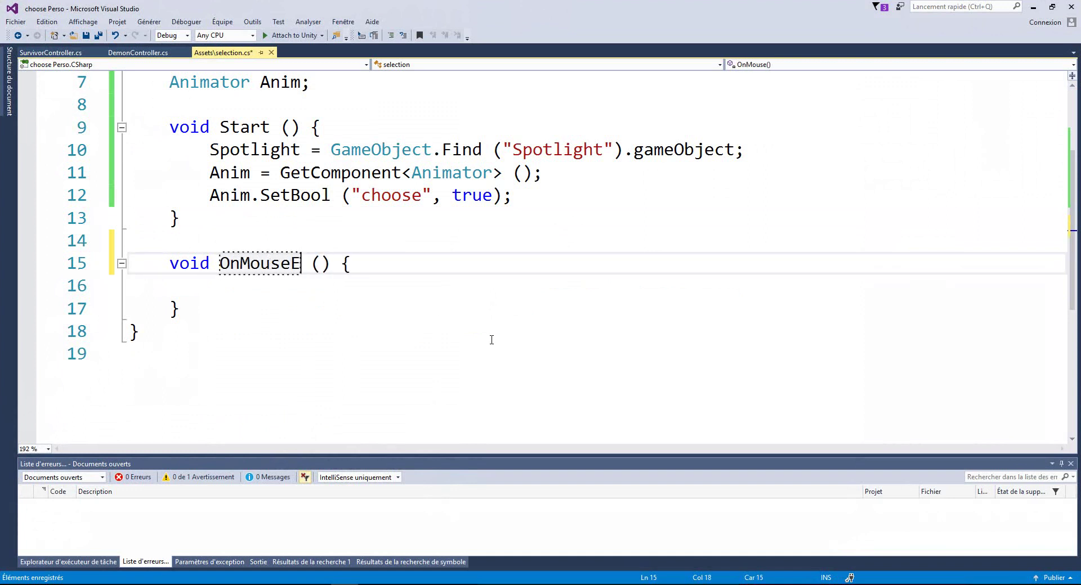
type("nter")
key("Down")
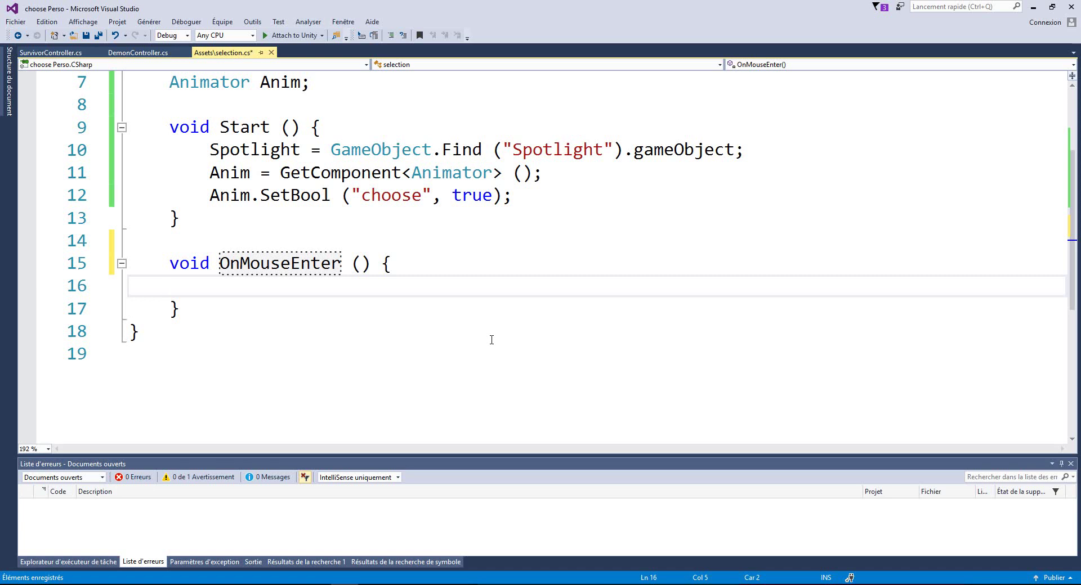
In OnMouseEnter, write Spotlight.transform.position = new Vector3(transform.position.x so far.
type("sp")
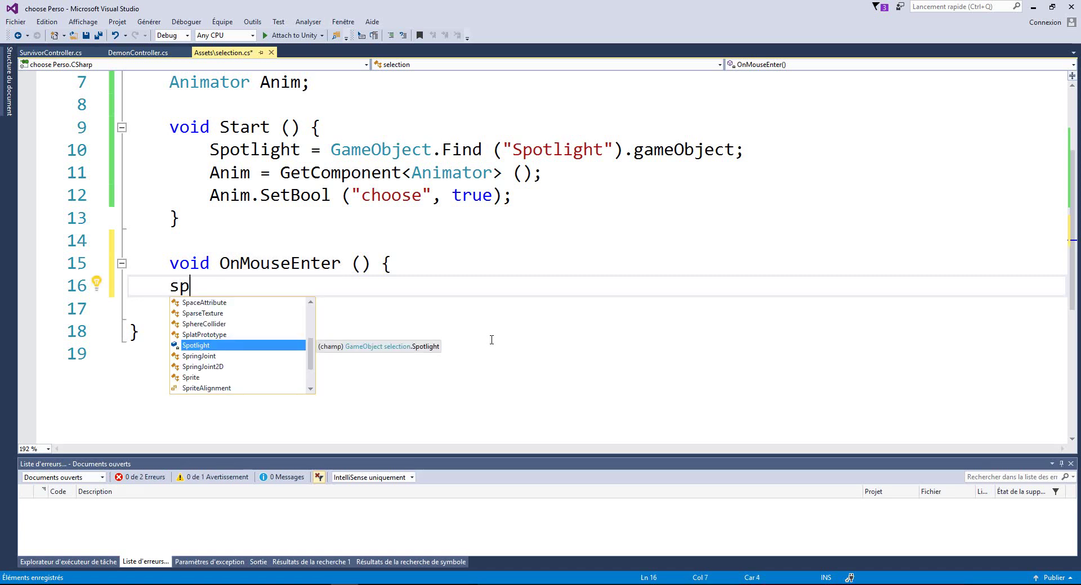
type("ot")
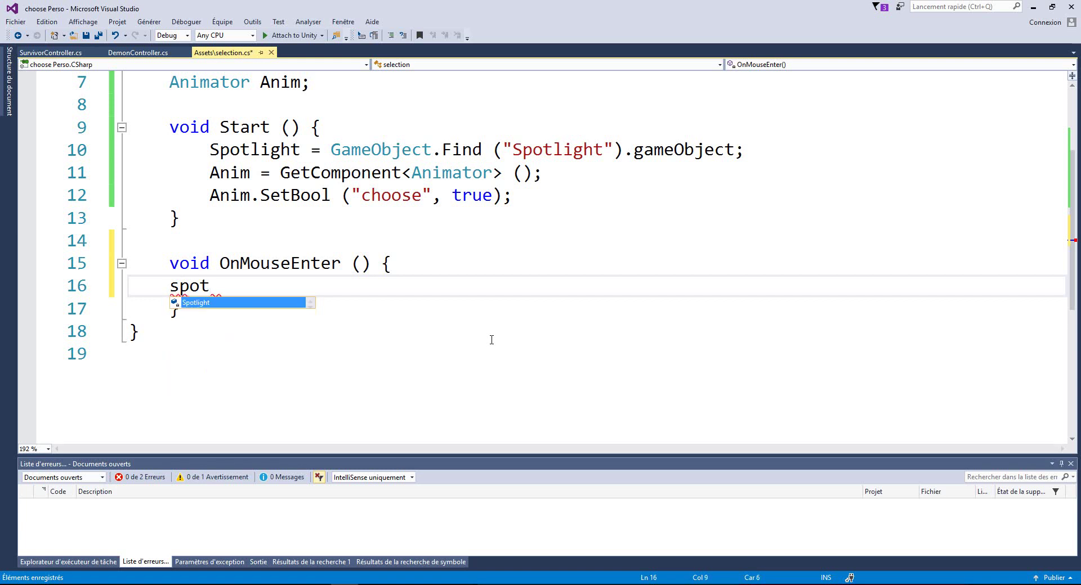
key("Tab")
type(".")
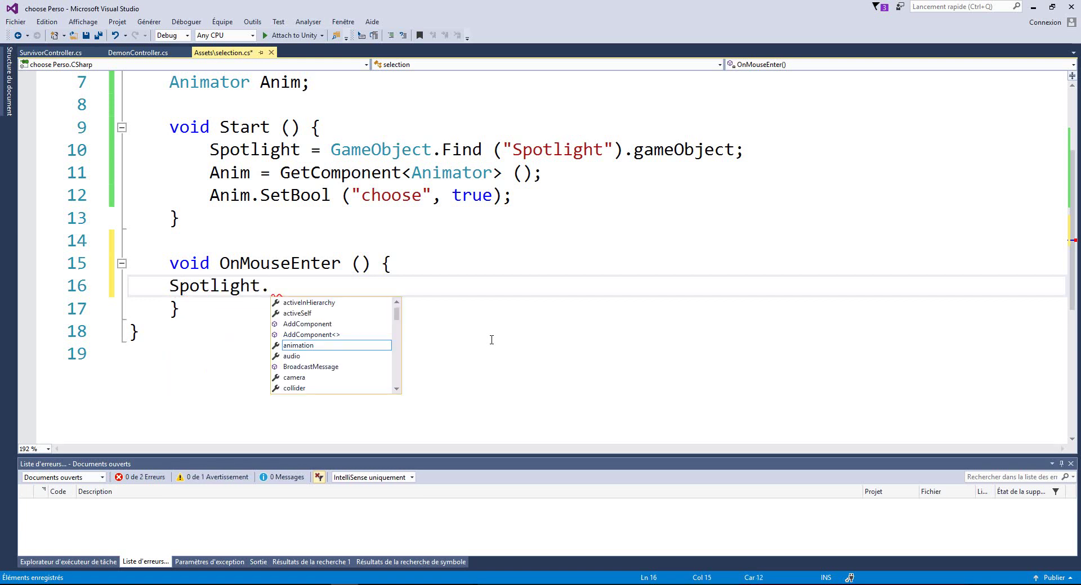
type("tra")
key("Tab")
type(".")
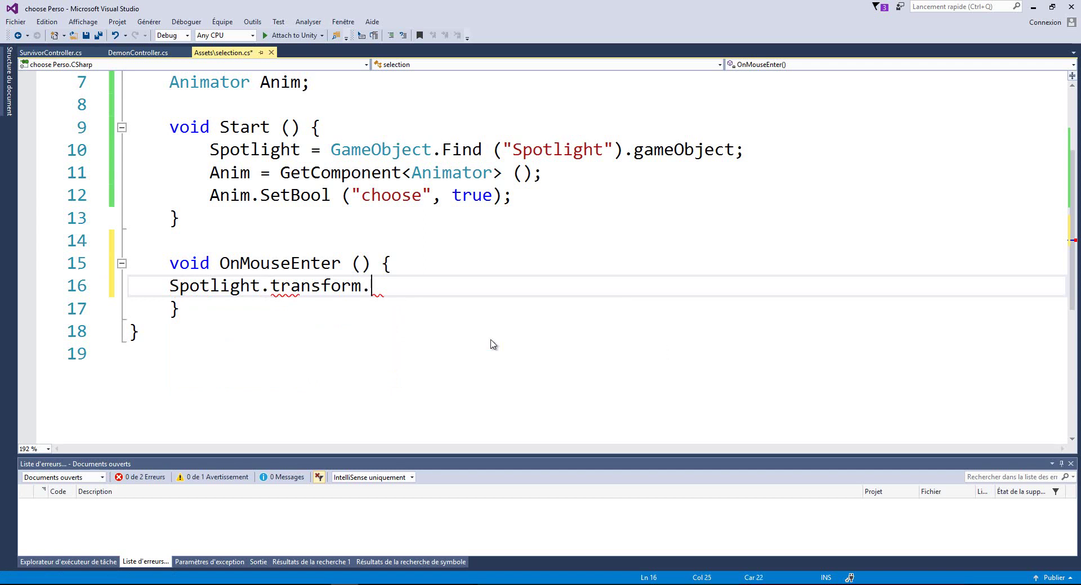
type("posi")
key("Tab")
type("=")
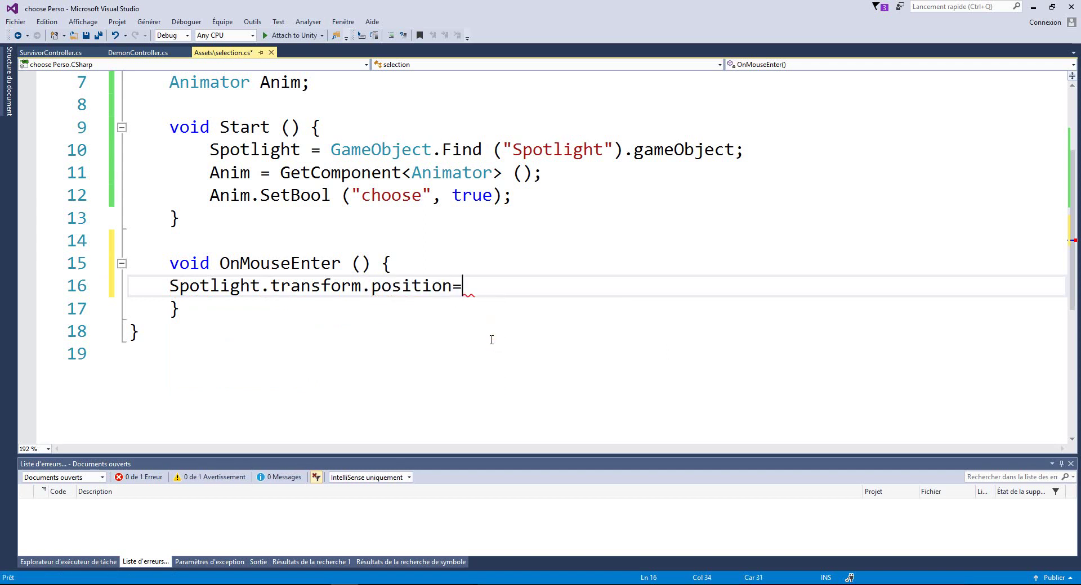
type("new ve")
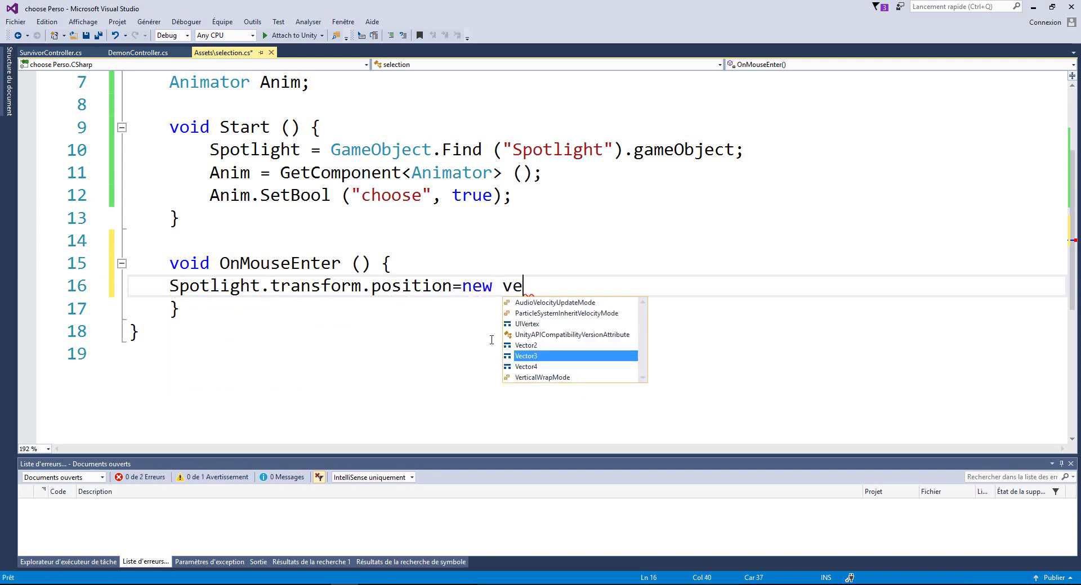
type("ctor")
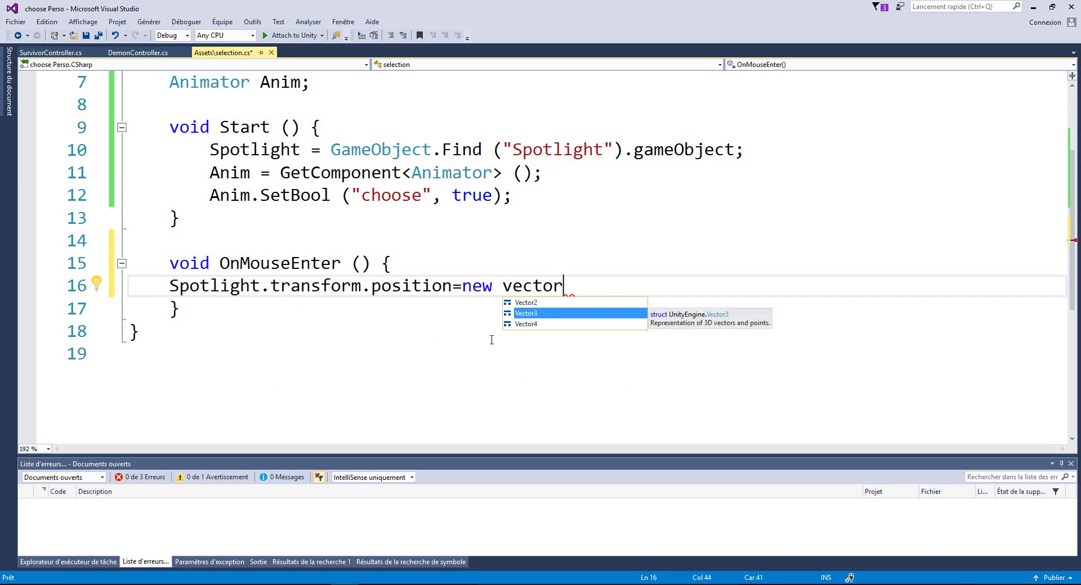
key("Tab")
type("(")
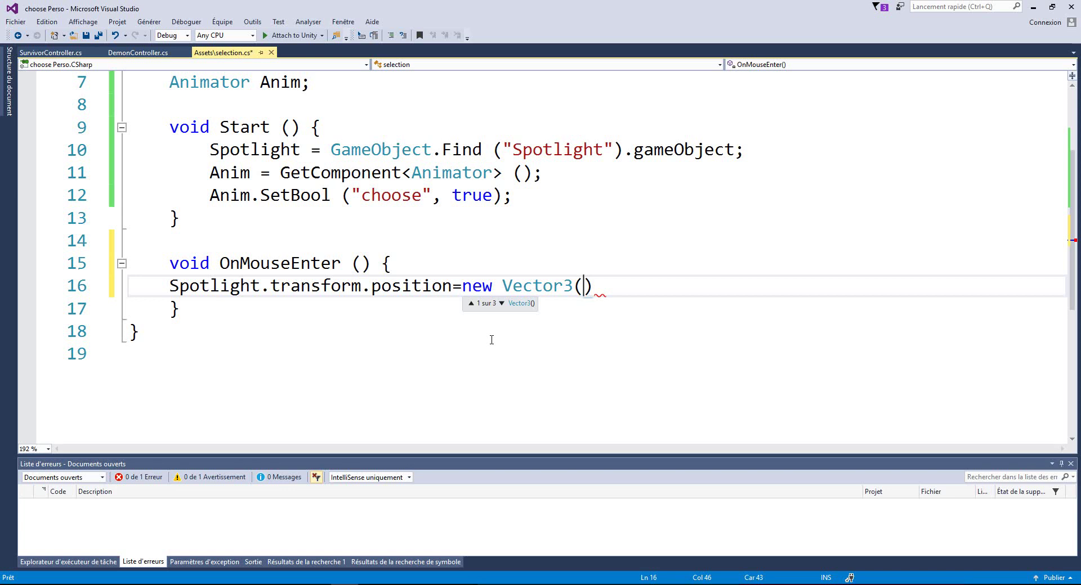
type("tr")
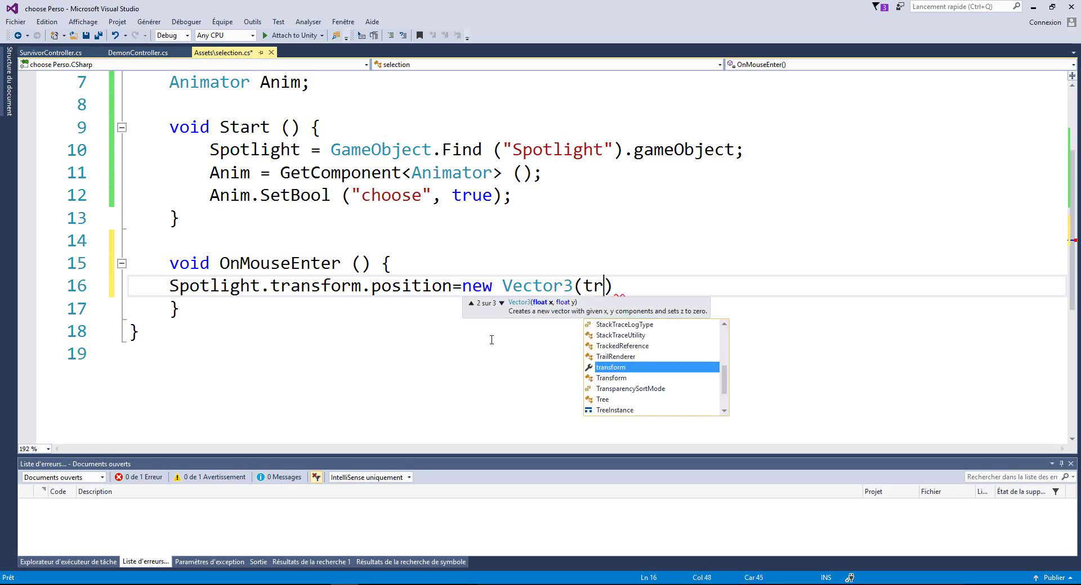
type("a")
key("Tab")
type(".")
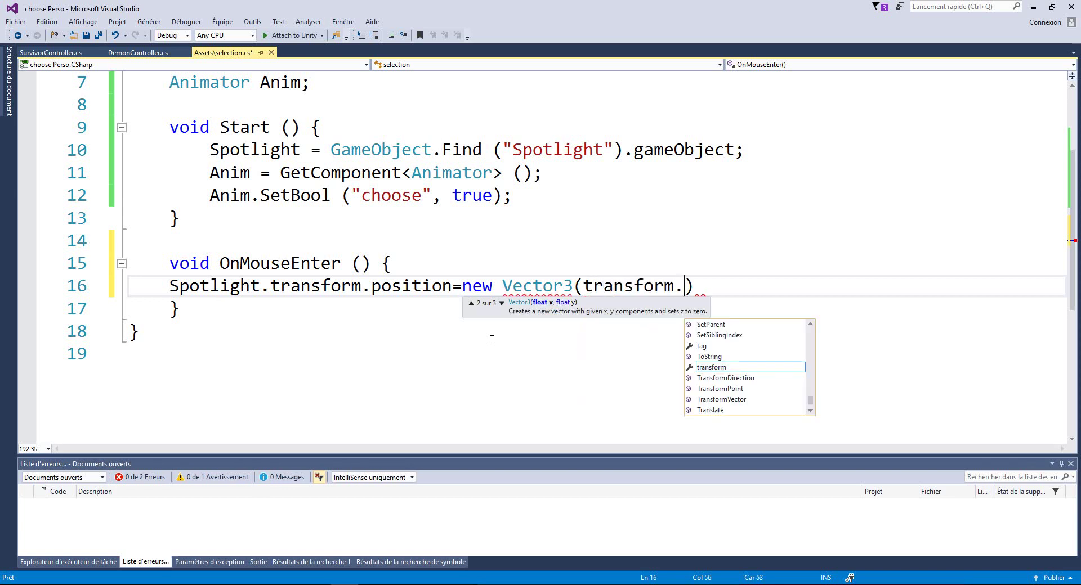
type("pos")
key("Tab")
type(".")
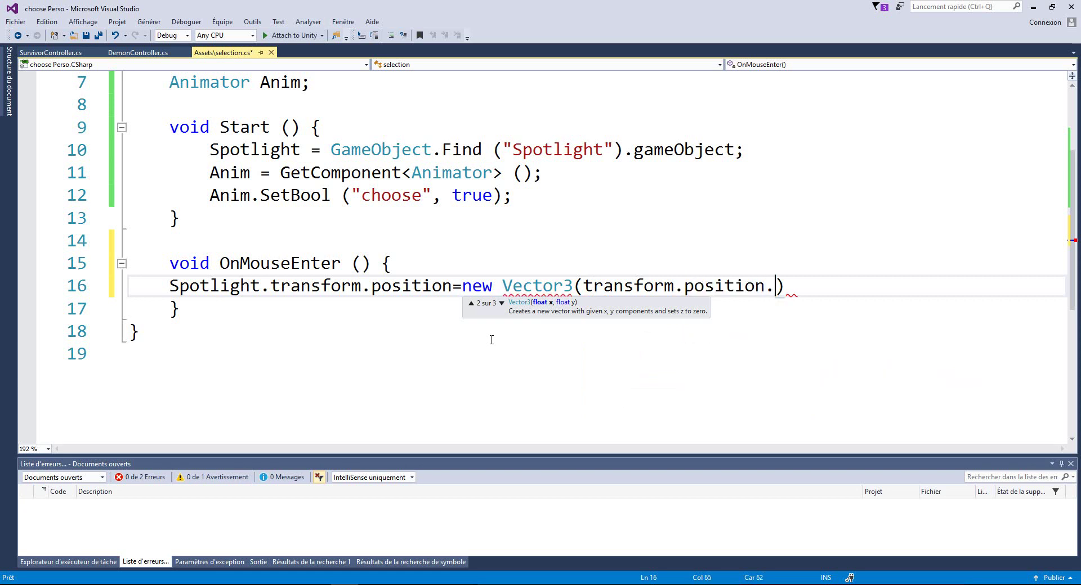
type("x,sp")
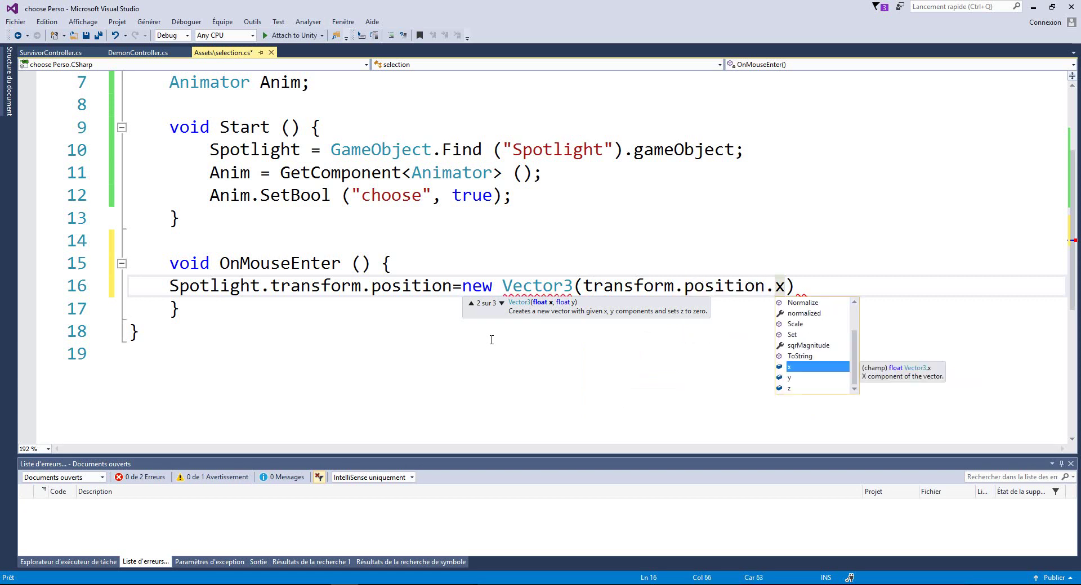
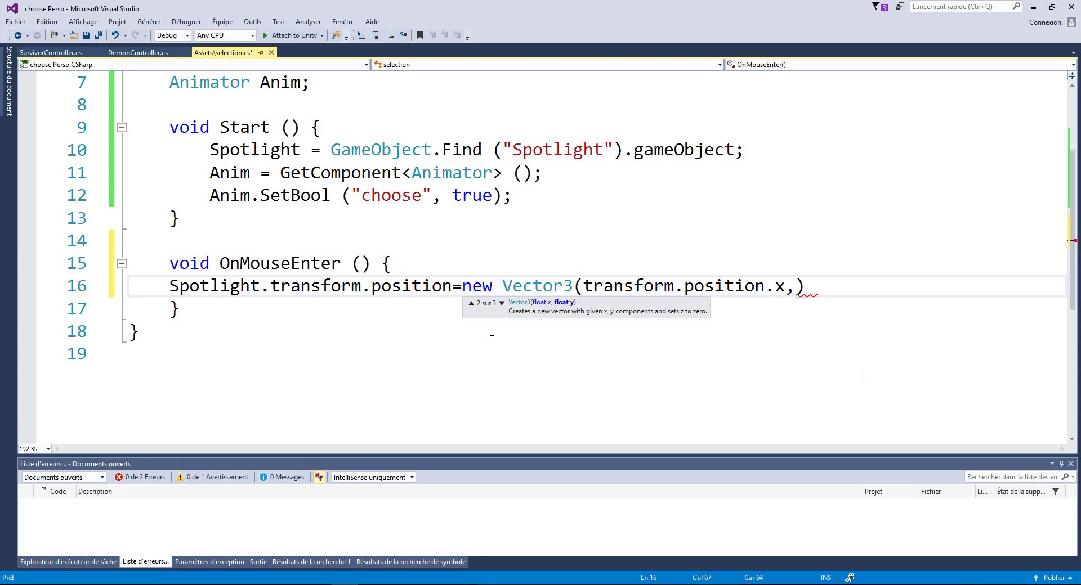
Fill in Spotlight.transform.position.y as the new Vector3's second argument on line 16, erasing a mistyped transform.
type("sp")
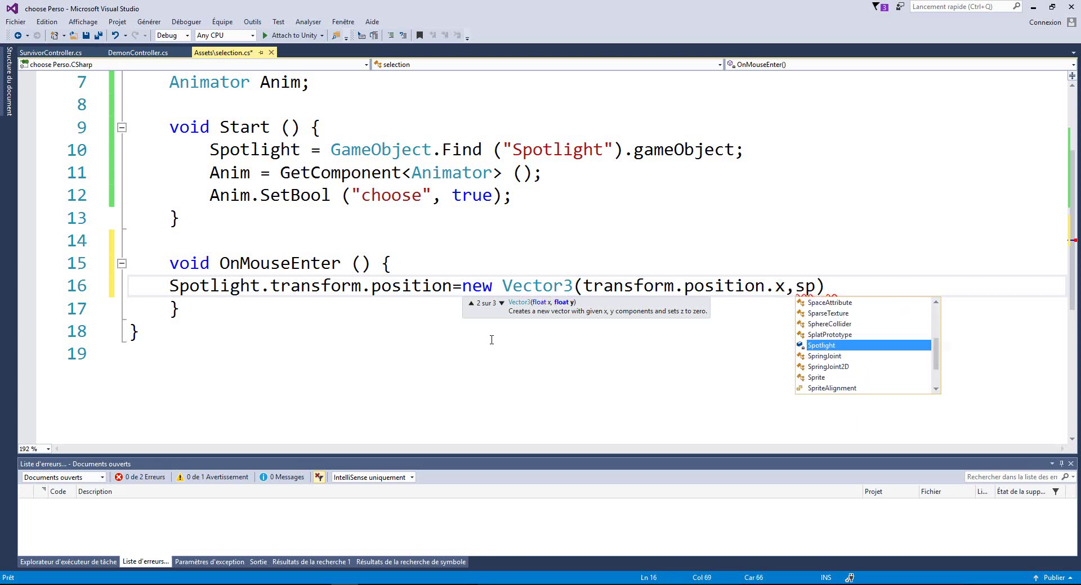
key("Tab")
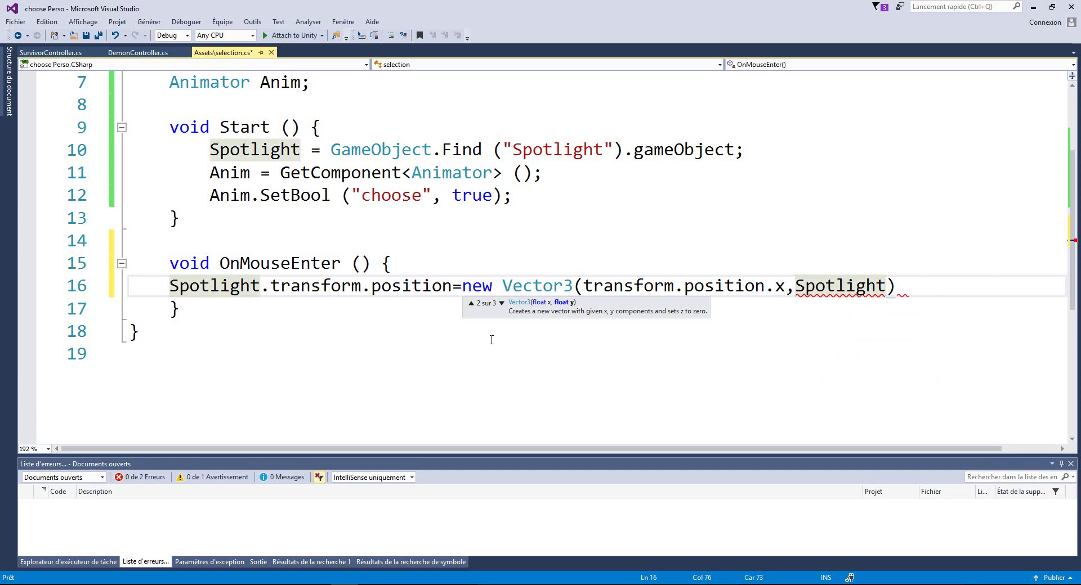
type(".tra")
key("Tab")
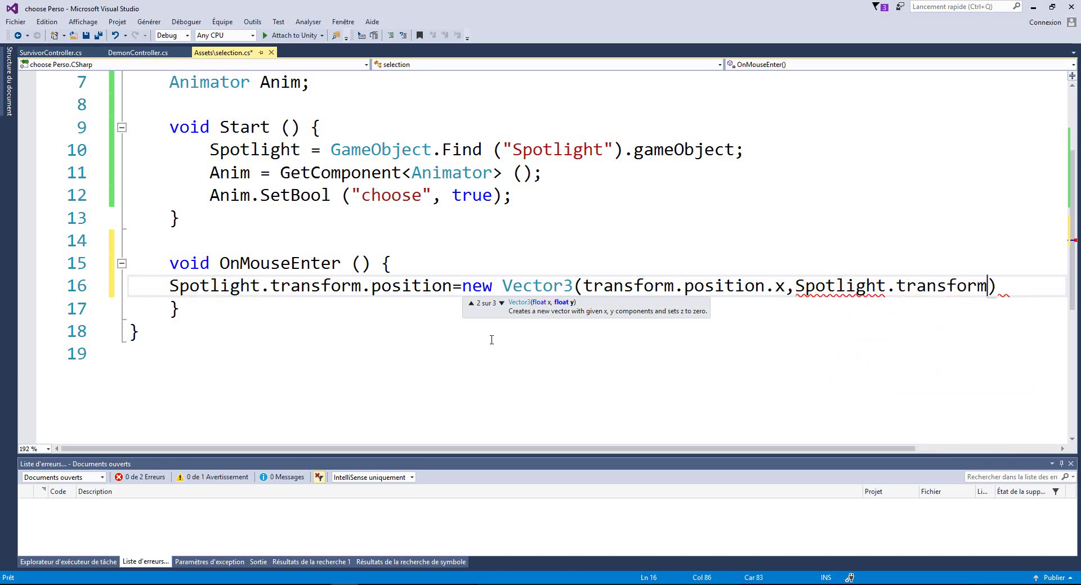
type(".pos")
key("Tab")
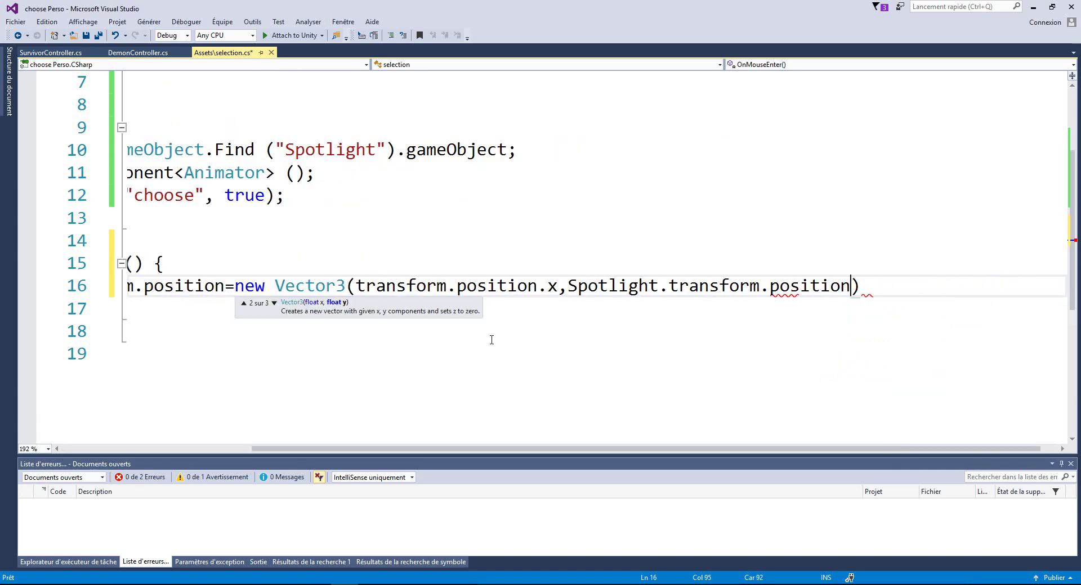
type(".y")
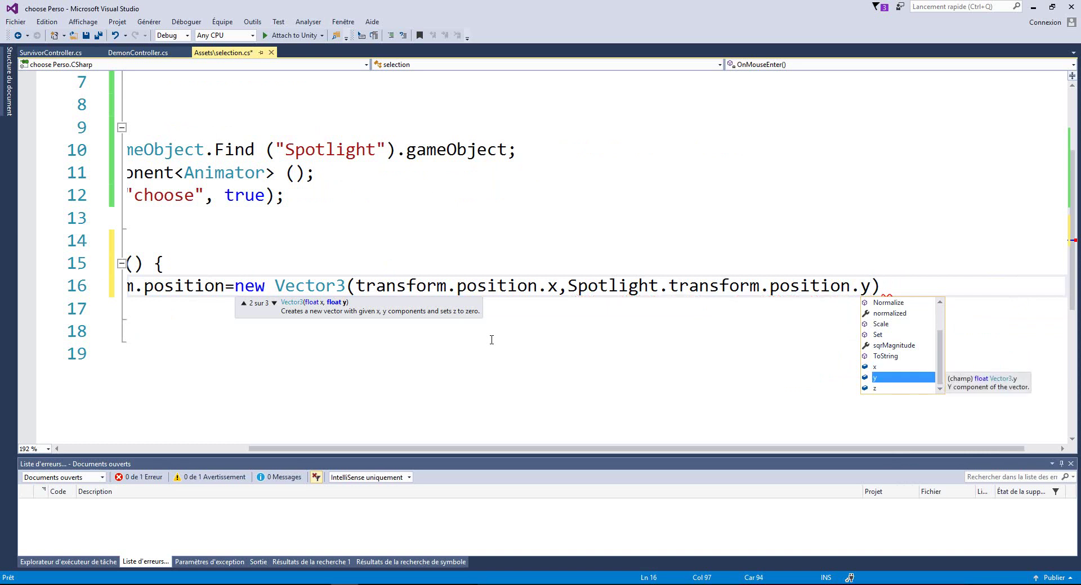
type(",tra")
key("Tab")
type(".")
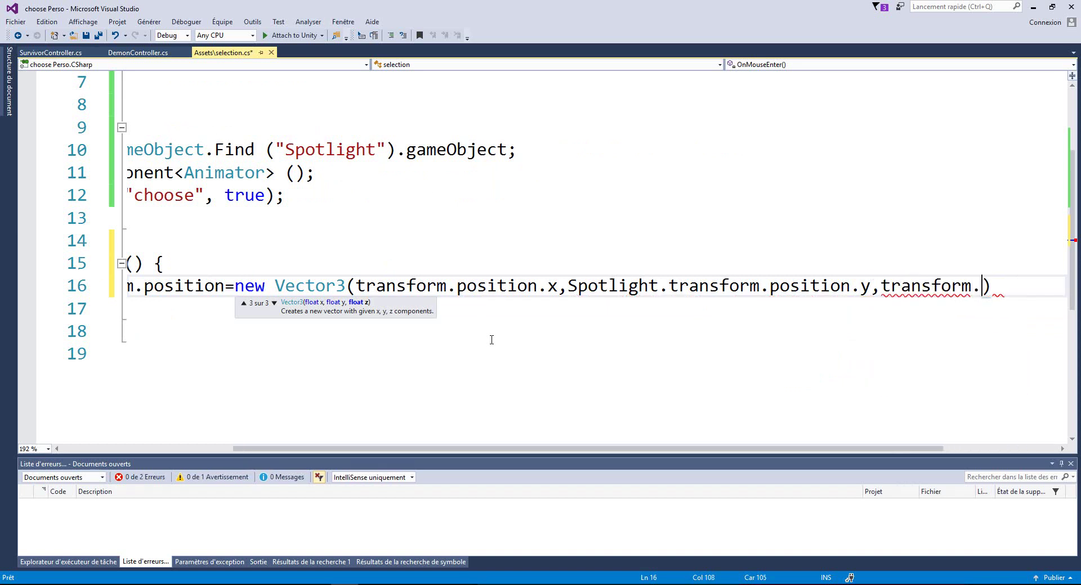
key("BackSpace")
key("BackSpace")
key("BackSpace")
key("BackSpace")
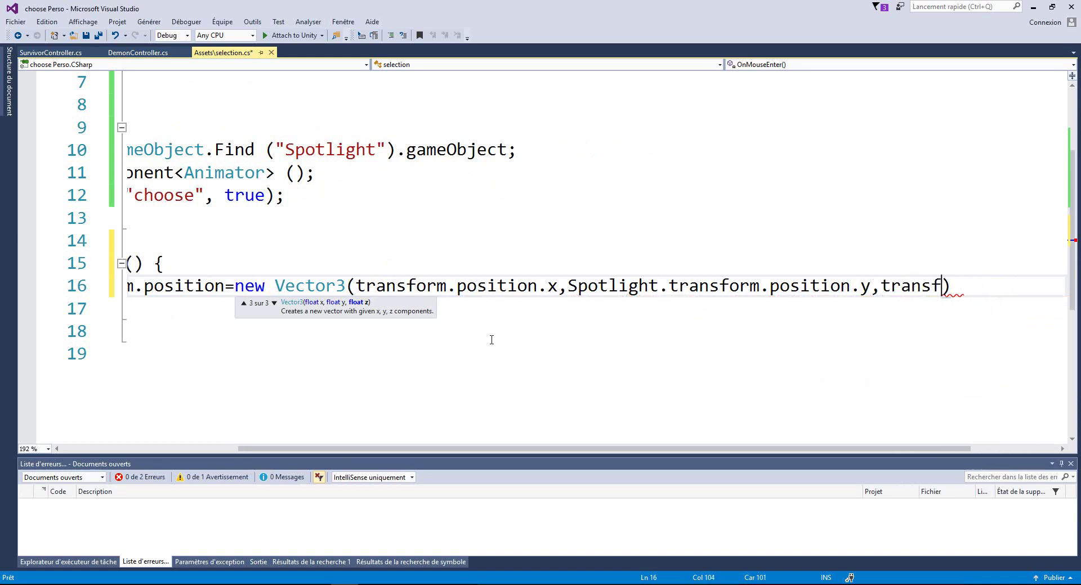
key("BackSpace")
key("BackSpace")
key("BackSpace")
Add Spotlight.transform.position.z as the last argument, close the statement, and save selection.cs.
type("spop")
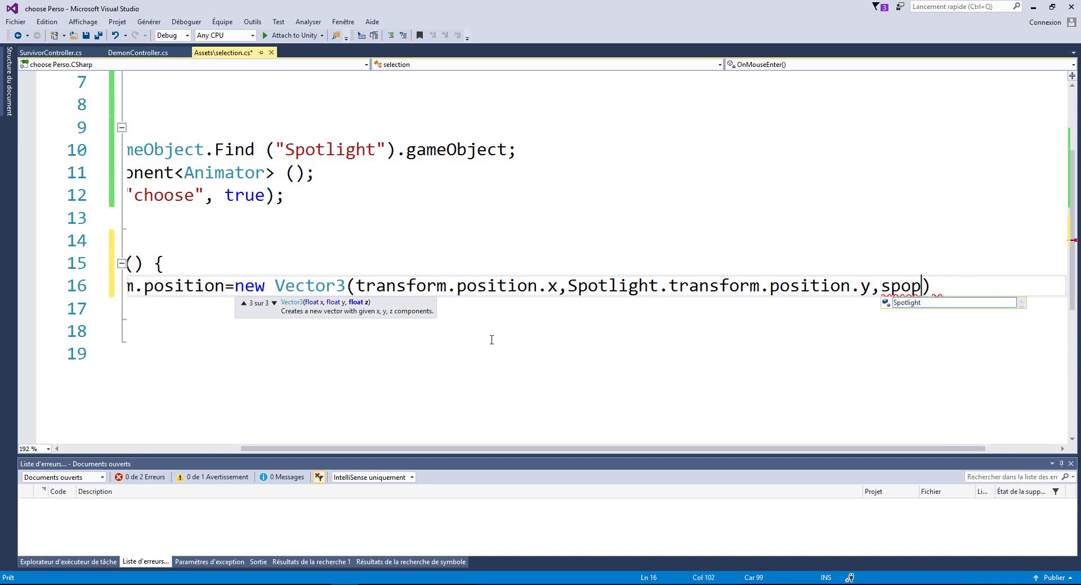
key("Tab")
type(".tra")
key("Tab")
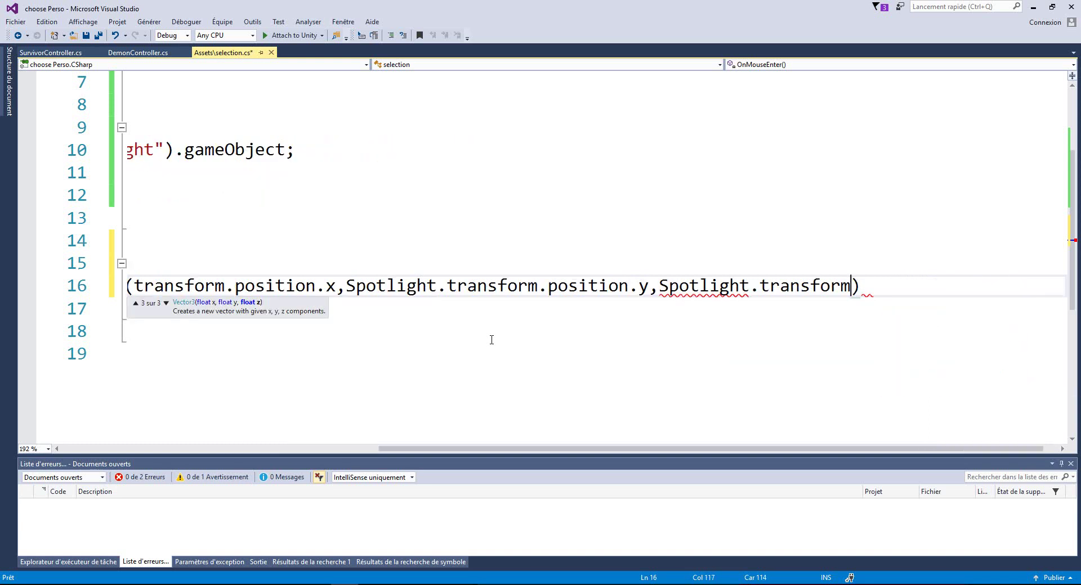
type(".pos")
key("Tab")
type(".z")
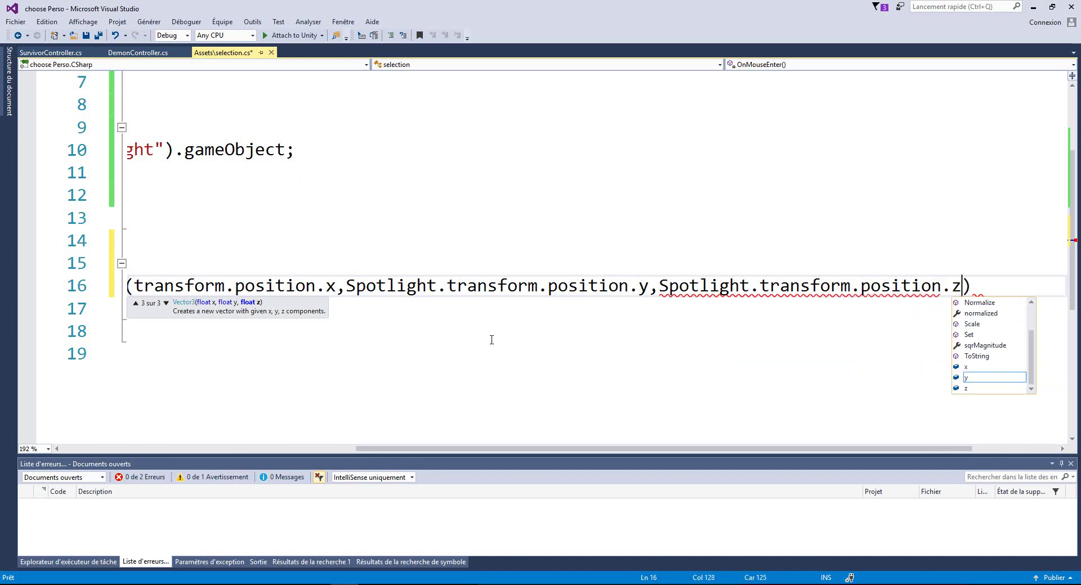
type(");")
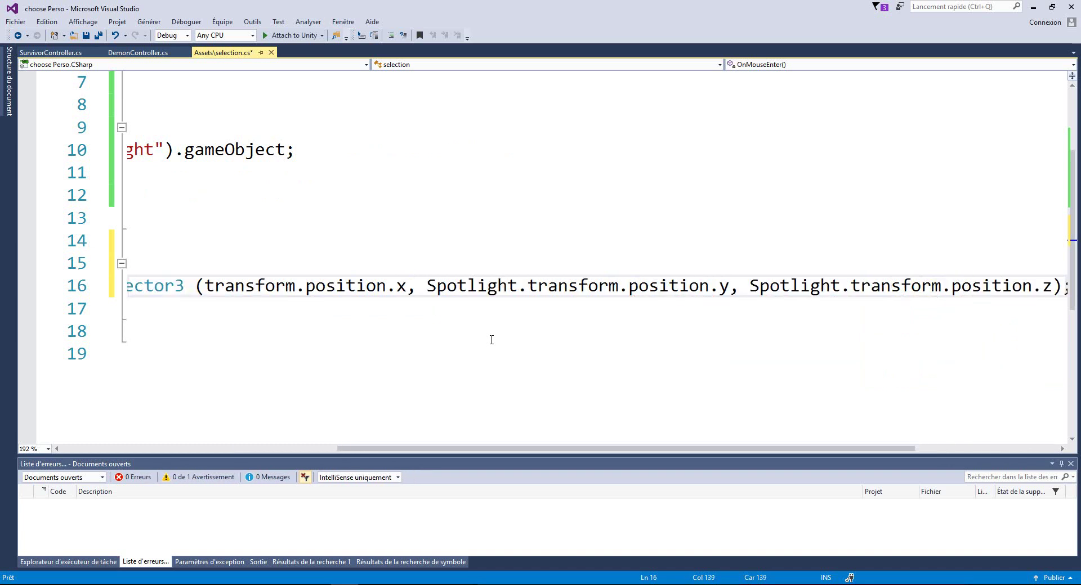
left_click(302, 380)
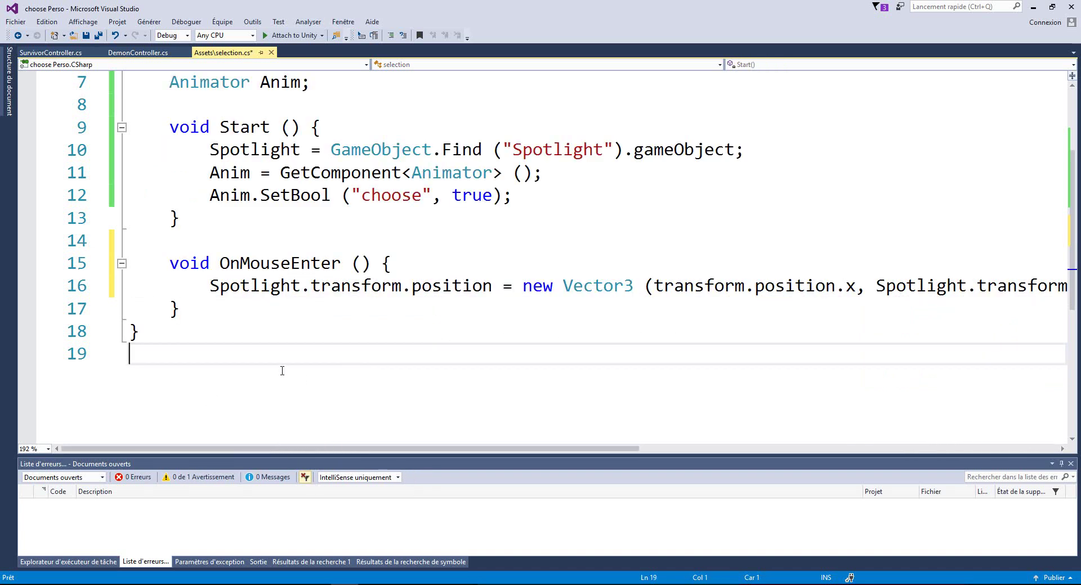
key("ctrl+s")
Play the choose scene, hover over two characters to watch the spotlight jump between them, then stop.
left_click(1033, 8)
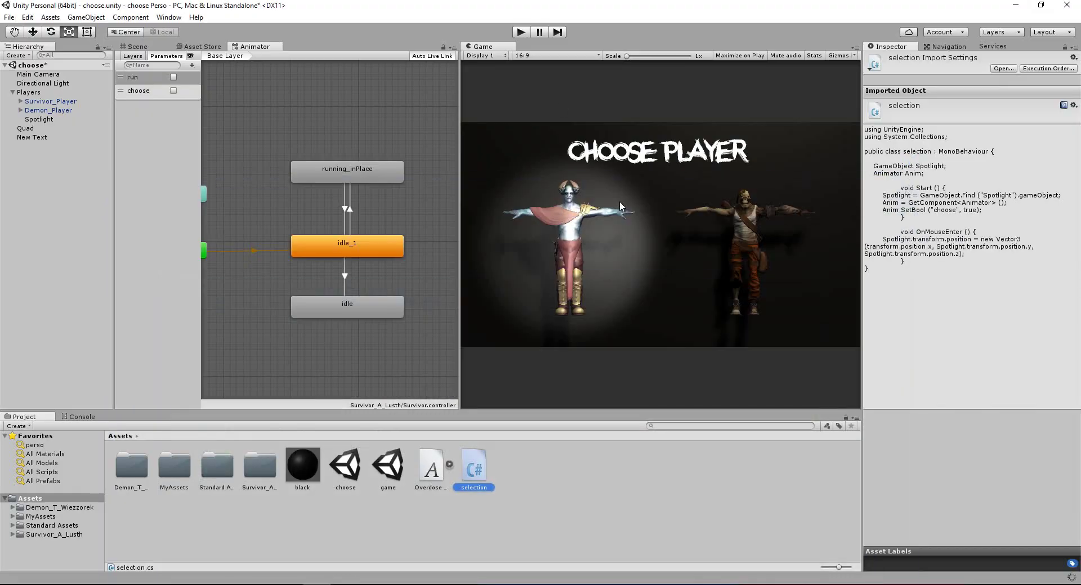
left_click(521, 32)
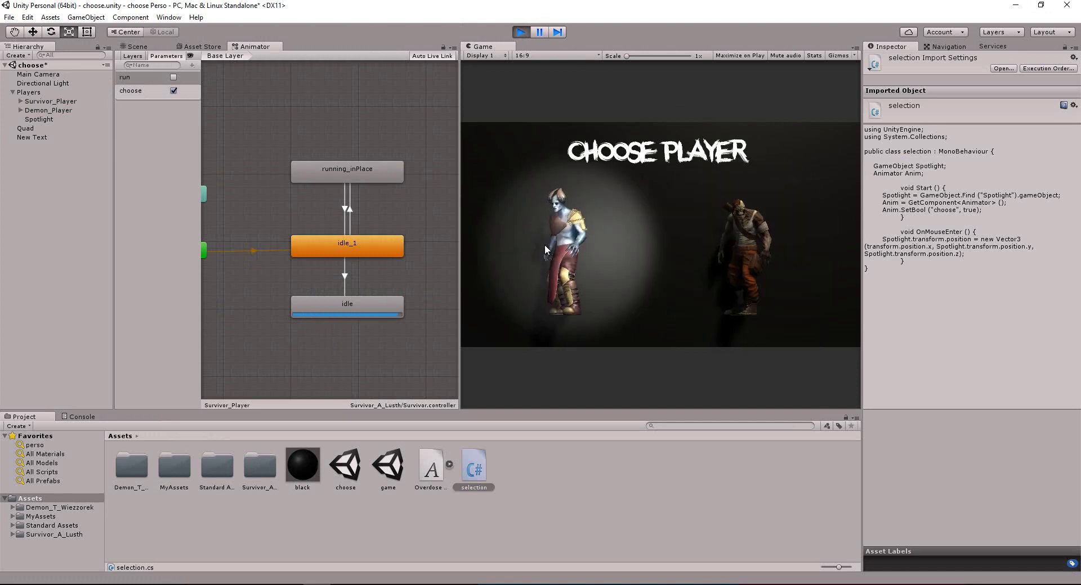
mouse_move(755, 242)
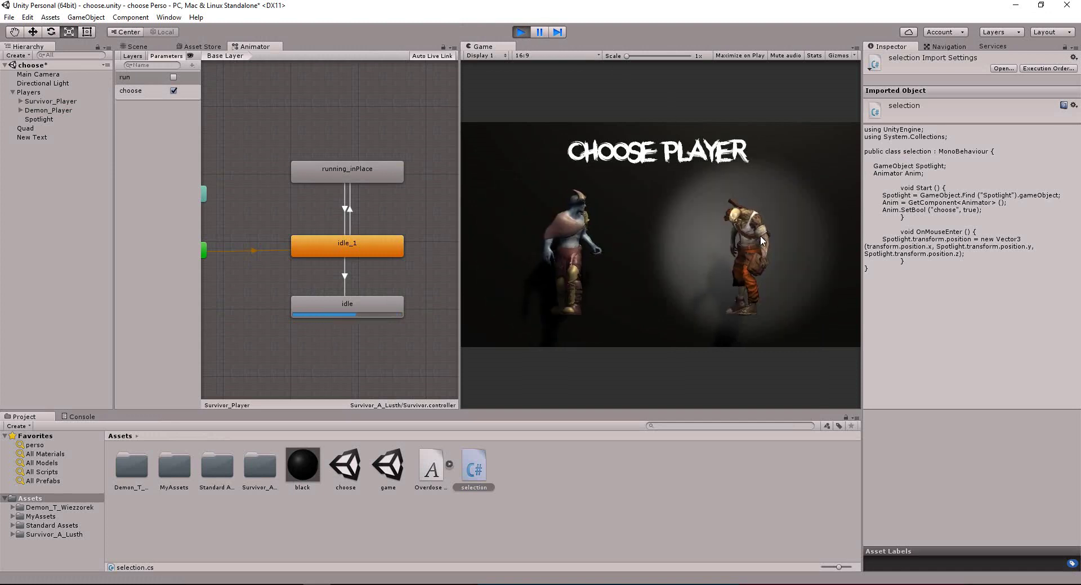
mouse_move(556, 245)
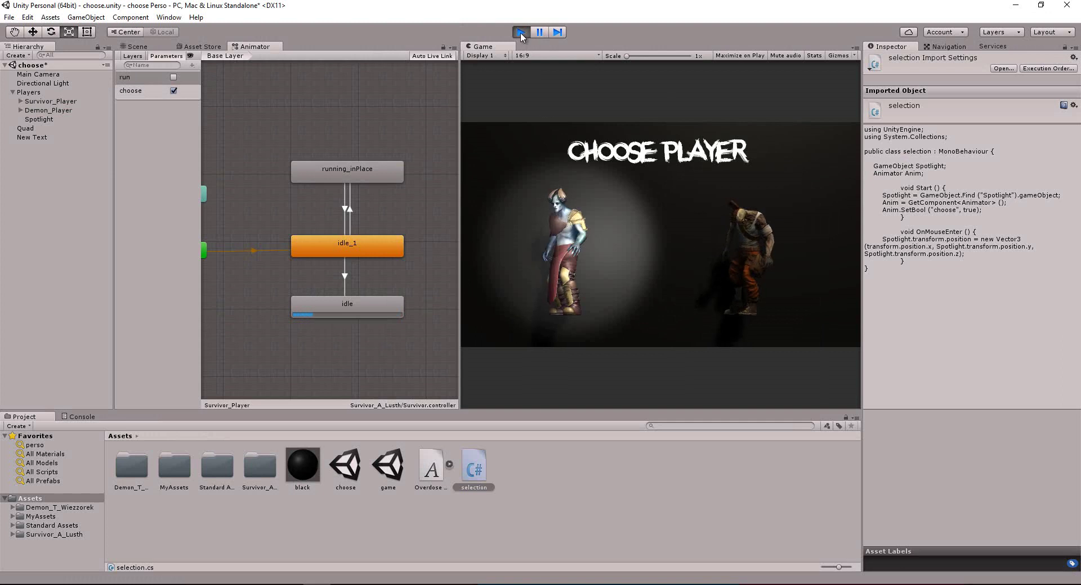
key("ctrl+p")
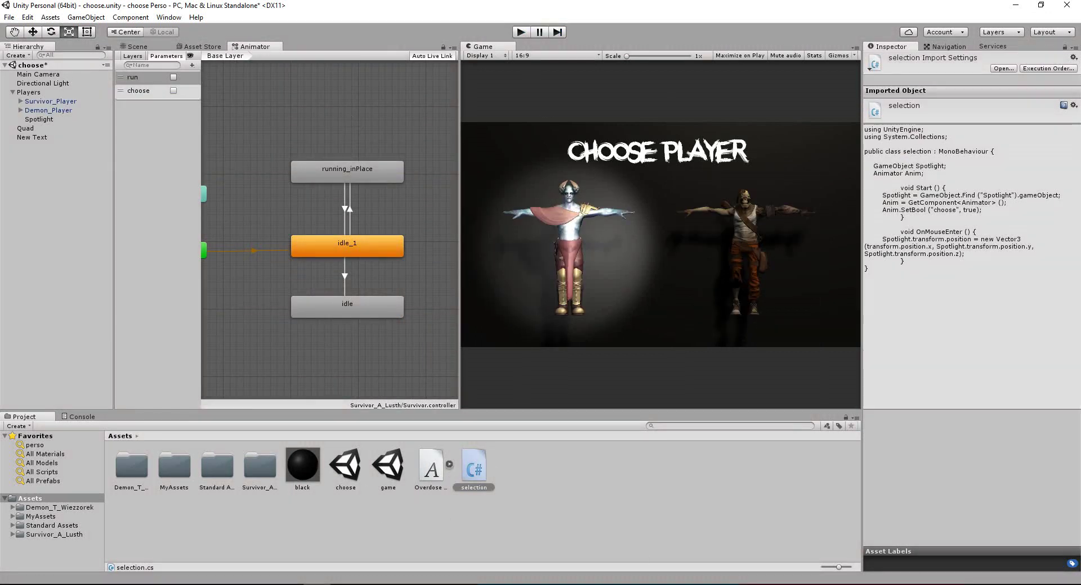
Rename the New Text object in the Hierarchy to TxtChoose.
left_click(42, 141)
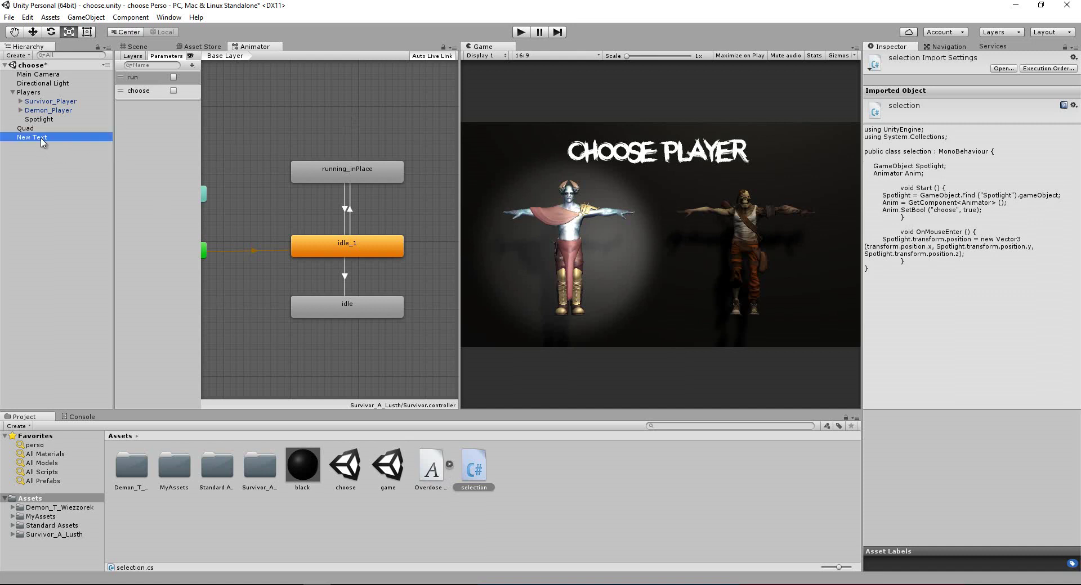
right_click(42, 141)
left_click(65, 171)
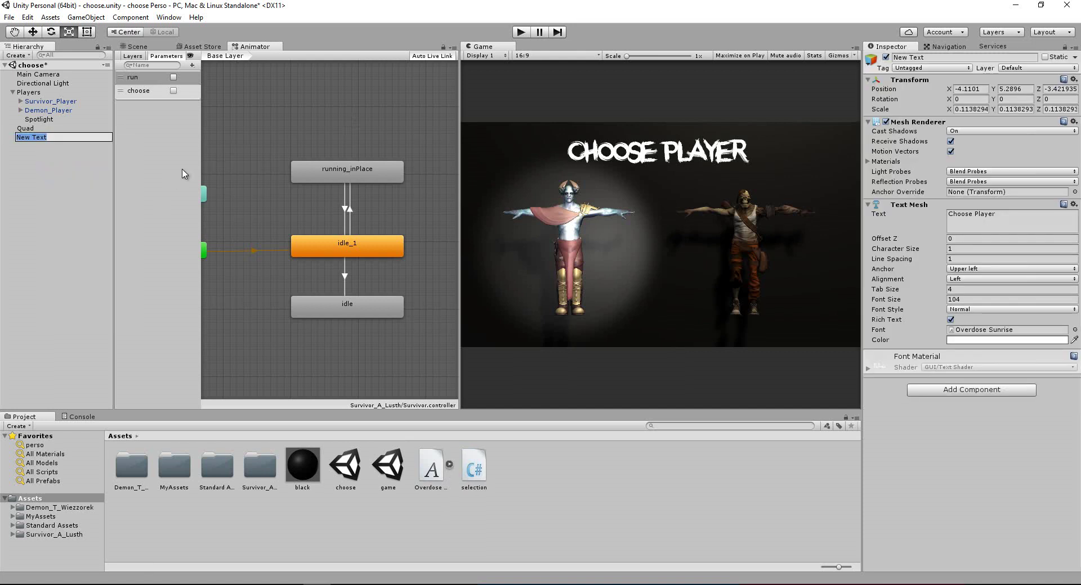
type("TxtC")
type("hoose")
key("Return")
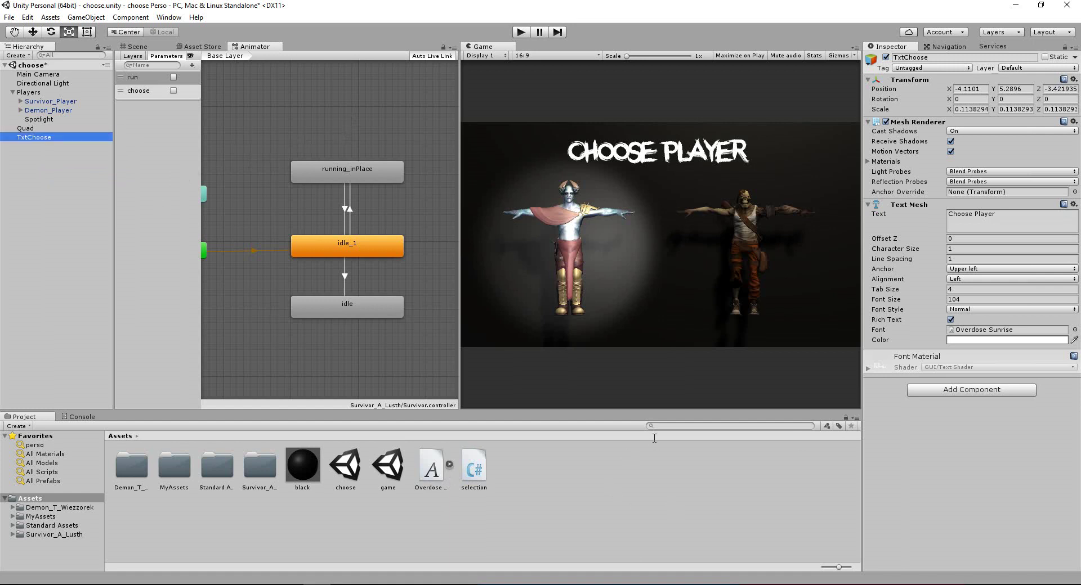
Add an Audio Source component to TxtChoose and preview the Button2 sound asset.
left_click(950, 395)
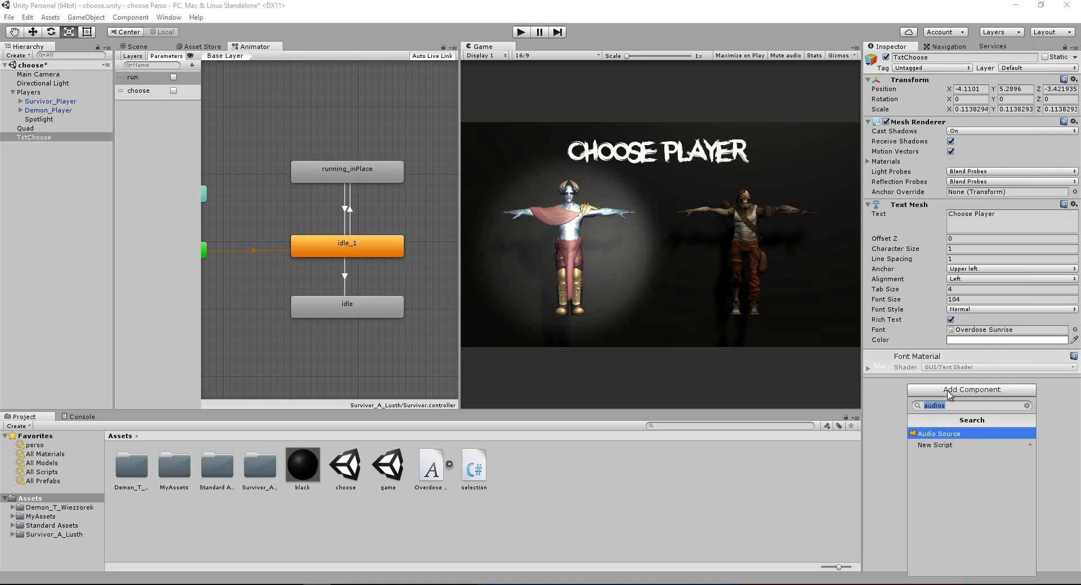
left_click(945, 434)
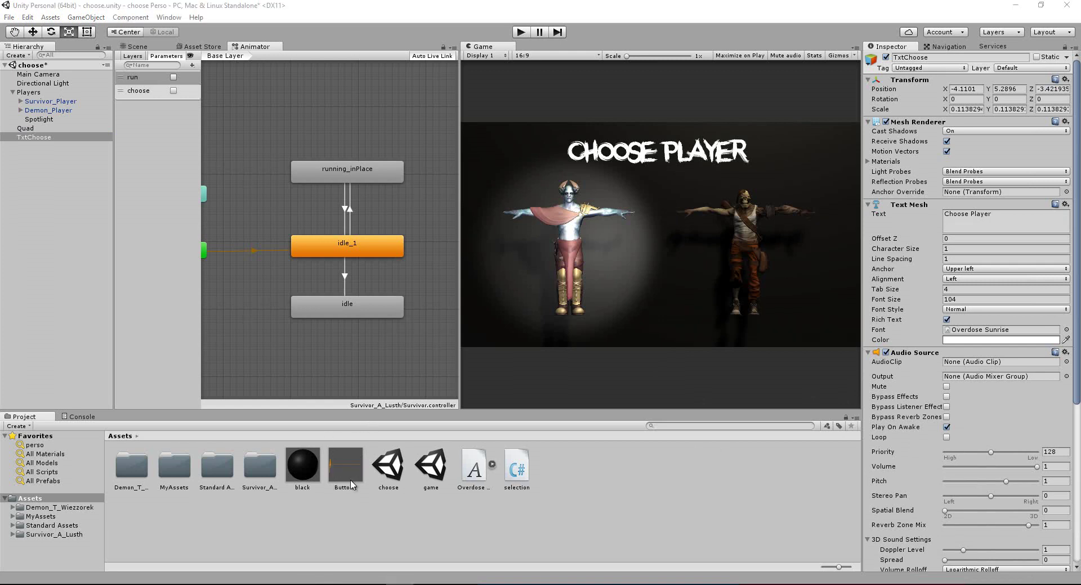
left_click(345, 477)
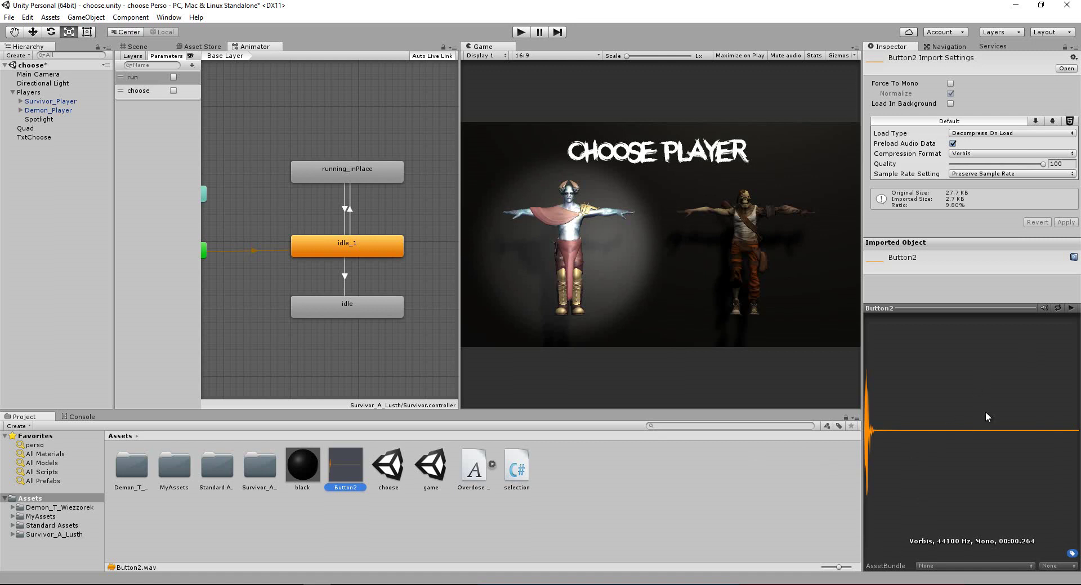
left_click(1072, 310)
left_click(39, 120)
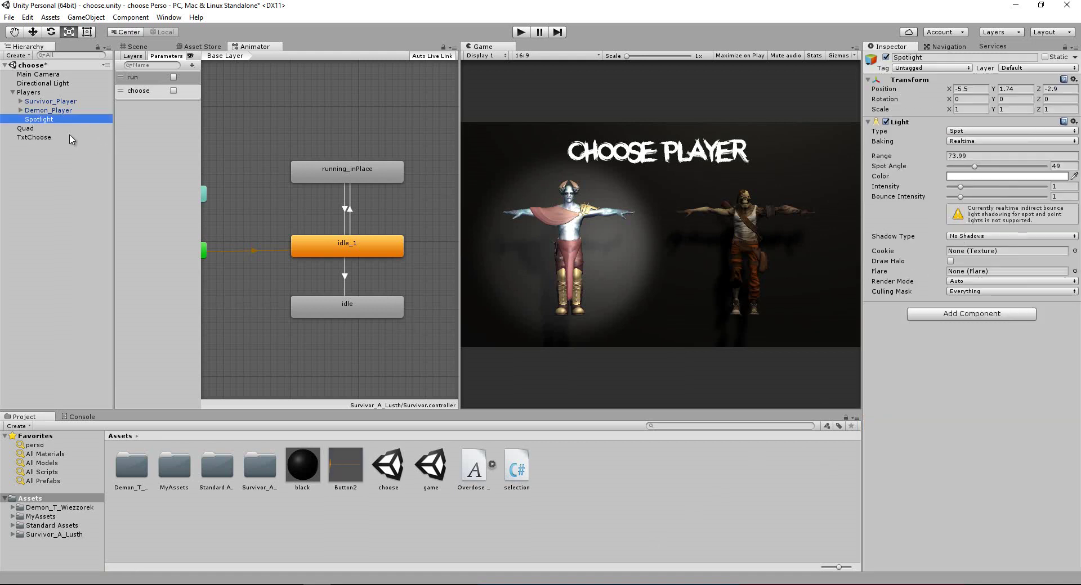
Remove the Audio Source component from TxtChoose.
left_click(41, 139)
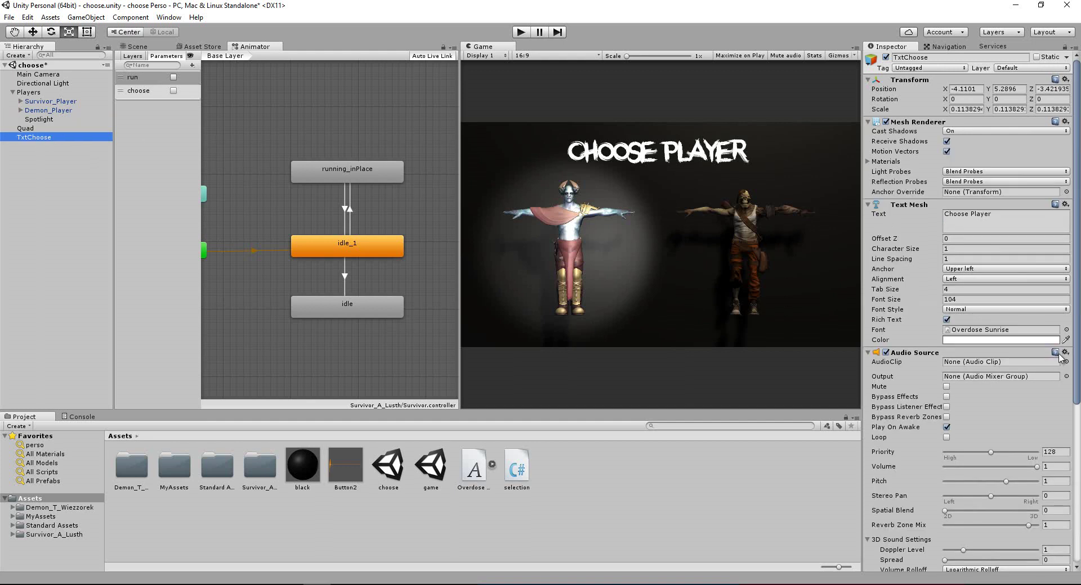
left_click(1065, 352)
left_click(993, 404)
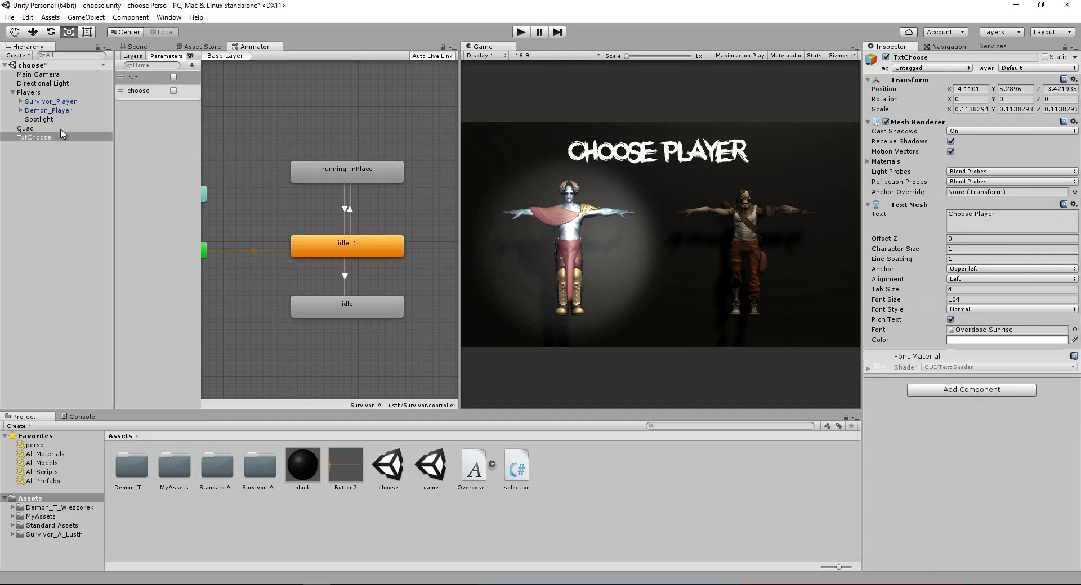
Give the Spotlight an Audio Source playing the Button2 clip, with Play On Awake off.
left_click(42, 120)
left_click(966, 320)
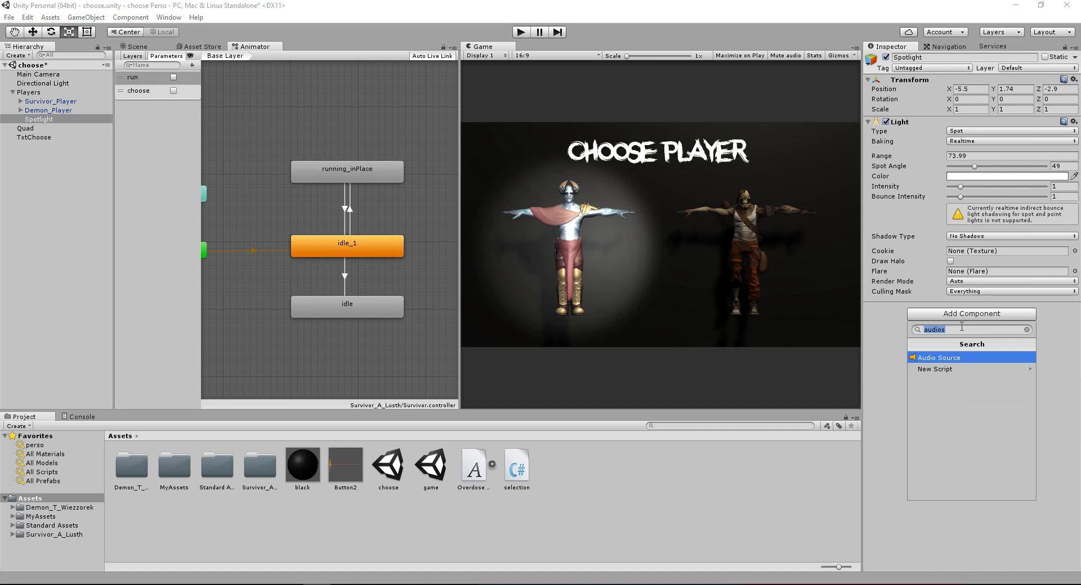
type("au")
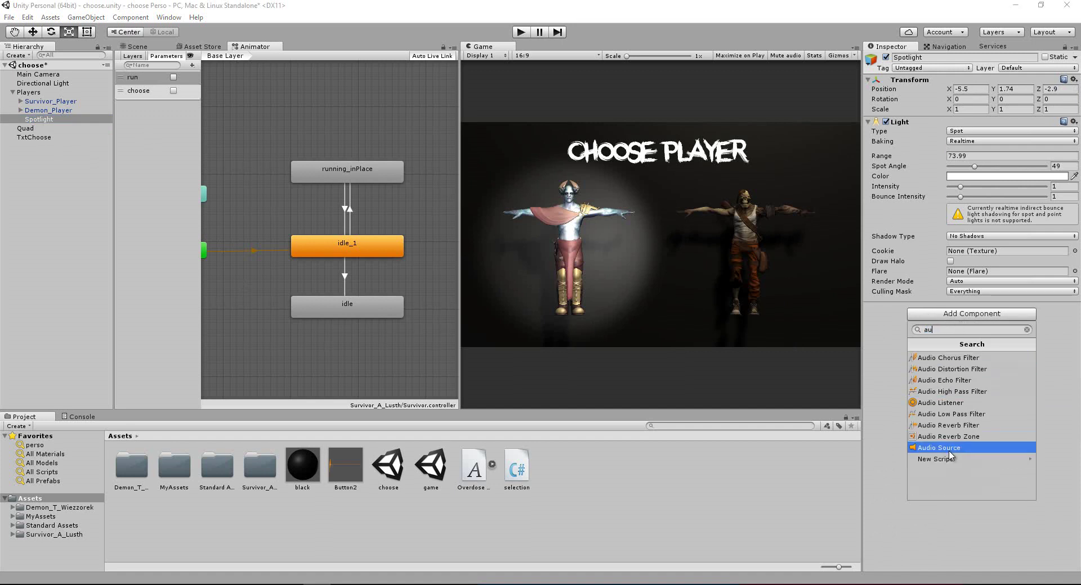
left_click(950, 449)
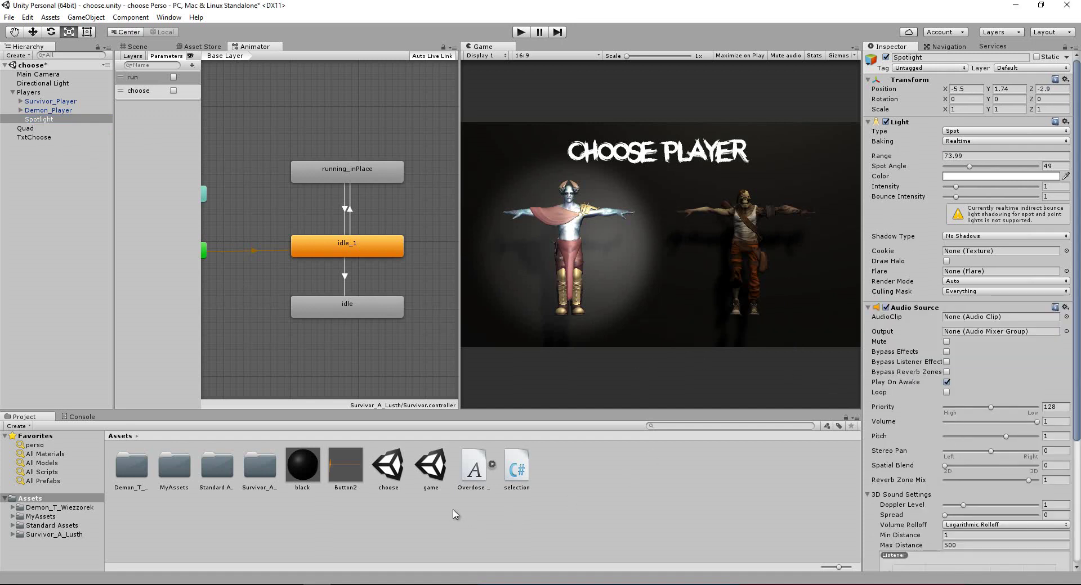
left_click_drag(346, 465, 965, 321)
left_click(947, 383)
Open selection.cs and insert a new line at the start of OnMouseEnter, removing a mistaken GetComponent<>.
double_click(516, 470)
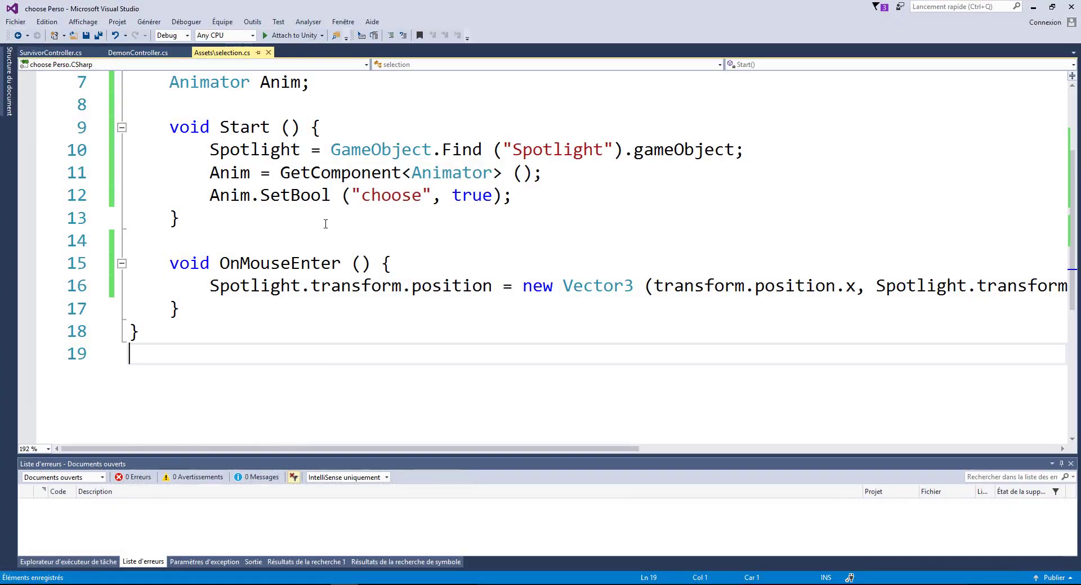
left_click(413, 259)
key("Return")
type("G")
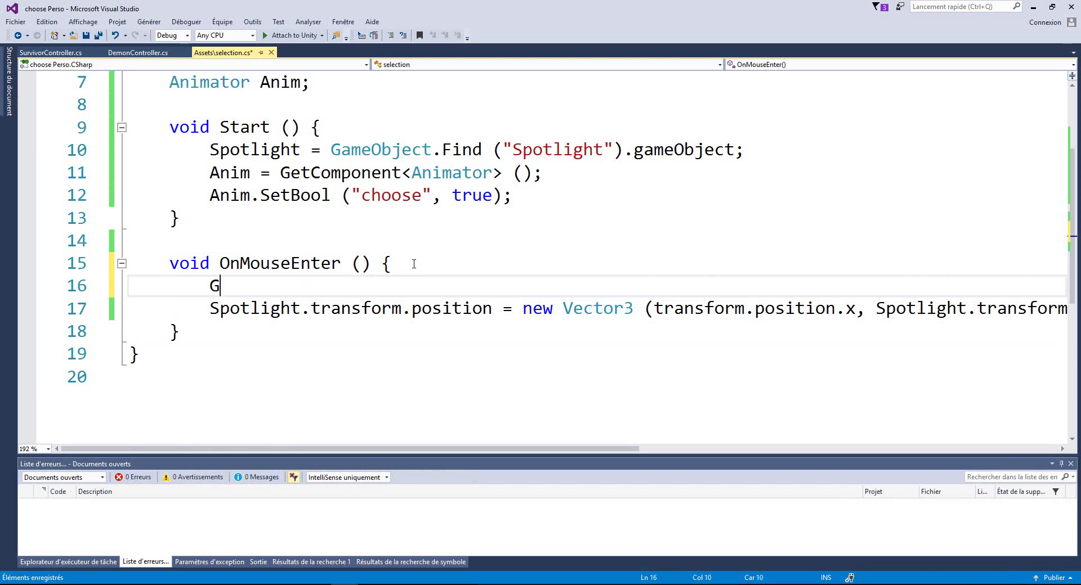
type("et")
key("Tab")
type("<")
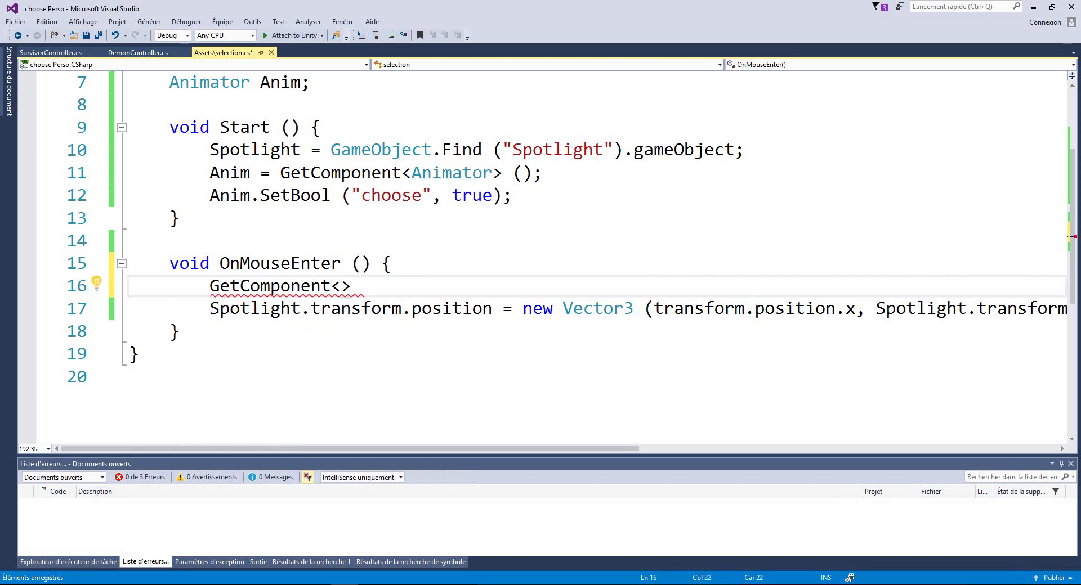
left_click_drag(356, 289, 207, 286)
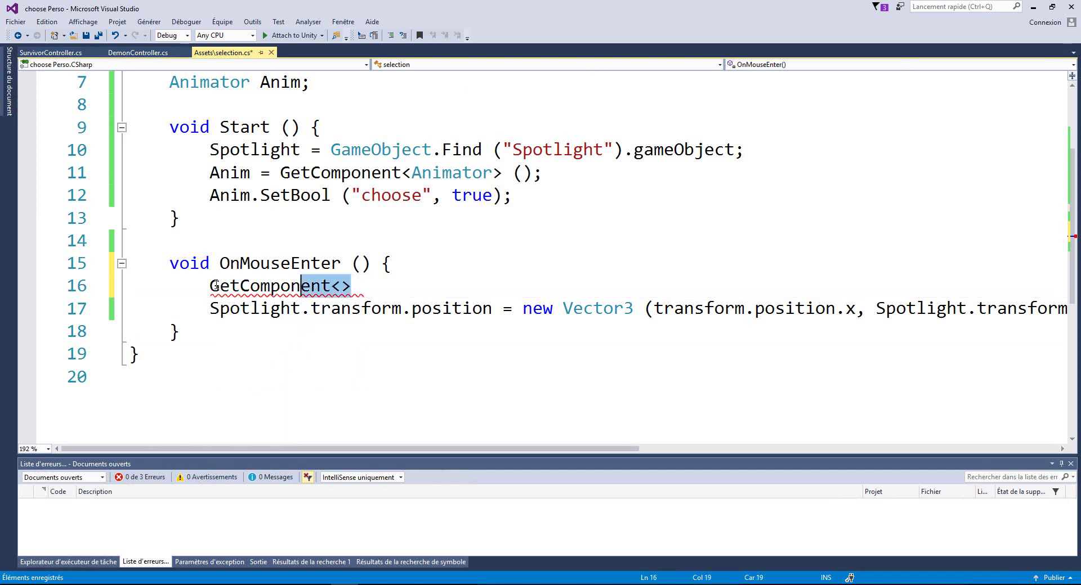
key("BackSpace")
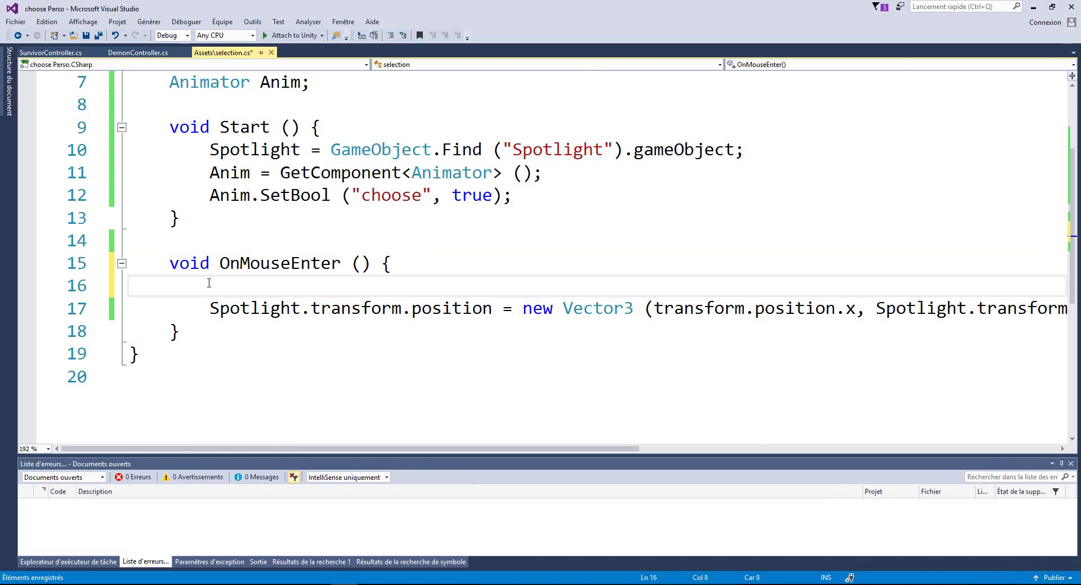
Write Spotlight.GetComponent<AudioSource>().Play(); on that line and save selection.cs.
type("spo")
key("Tab")
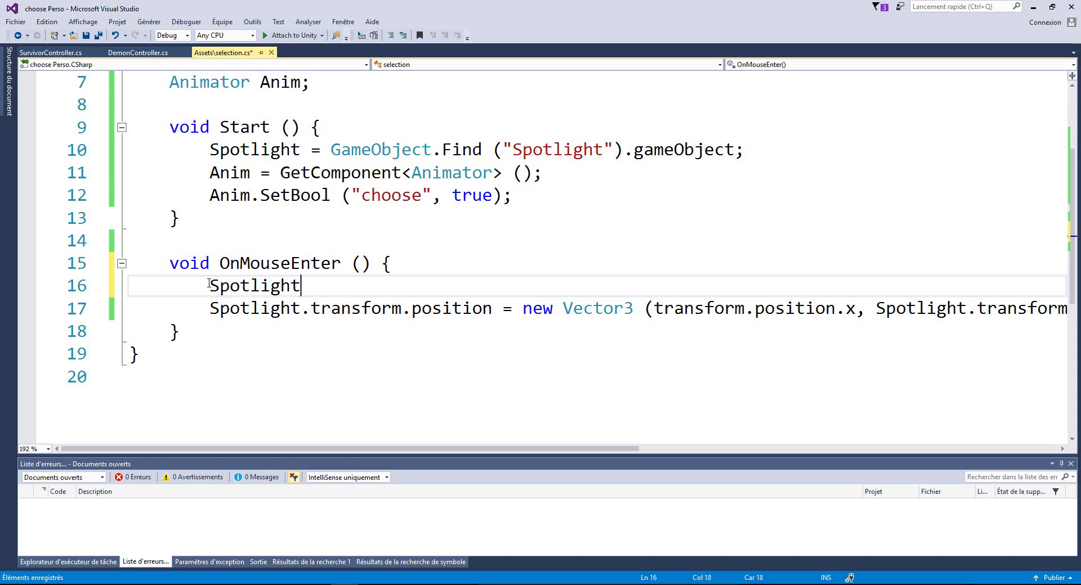
type(".")
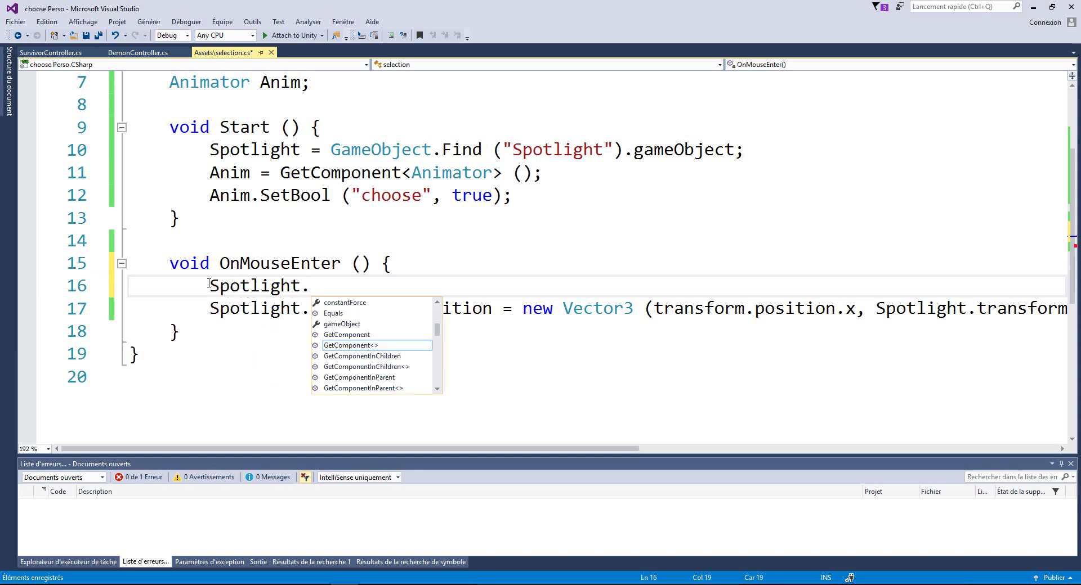
type("get")
key("Tab")
type("Audio")
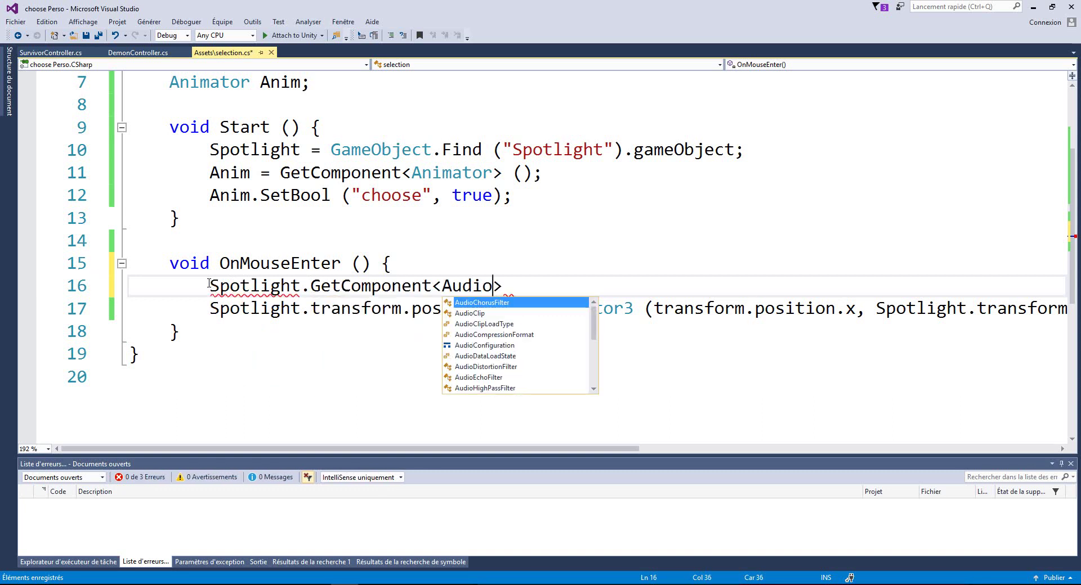
type("so")
key("Tab")
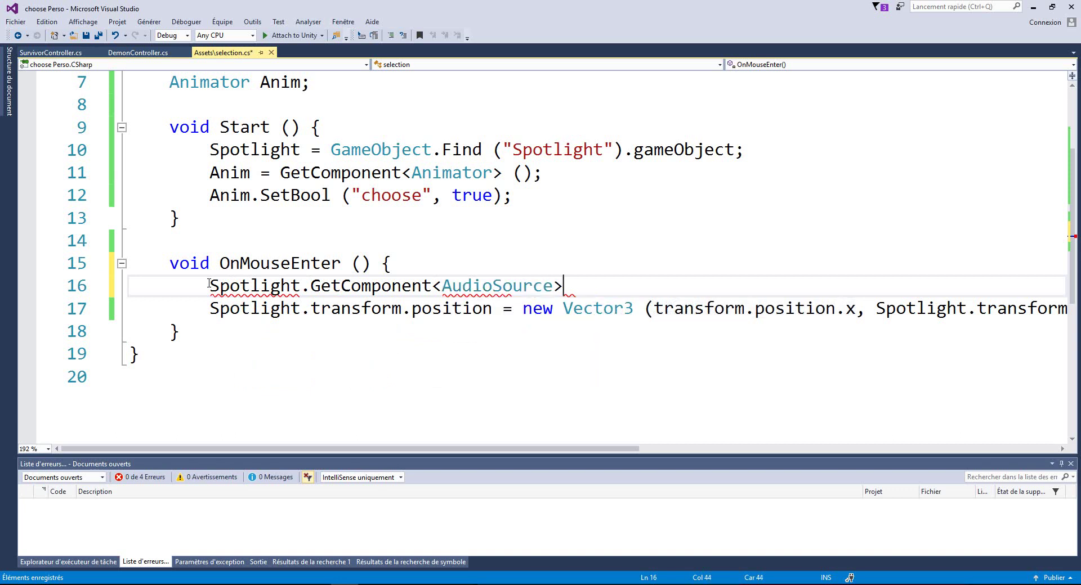
type("().")
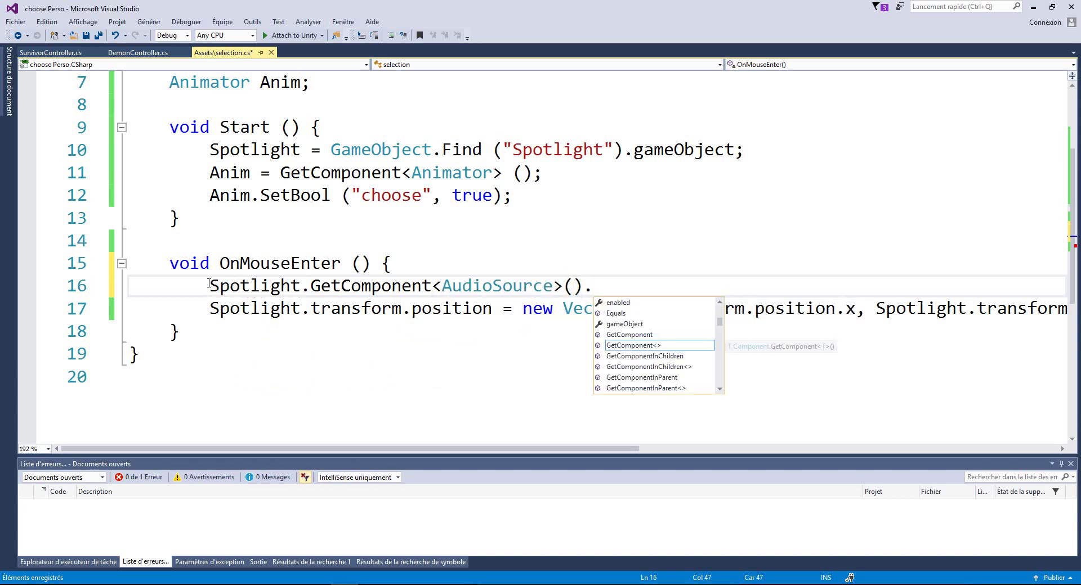
type("play")
key("Tab")
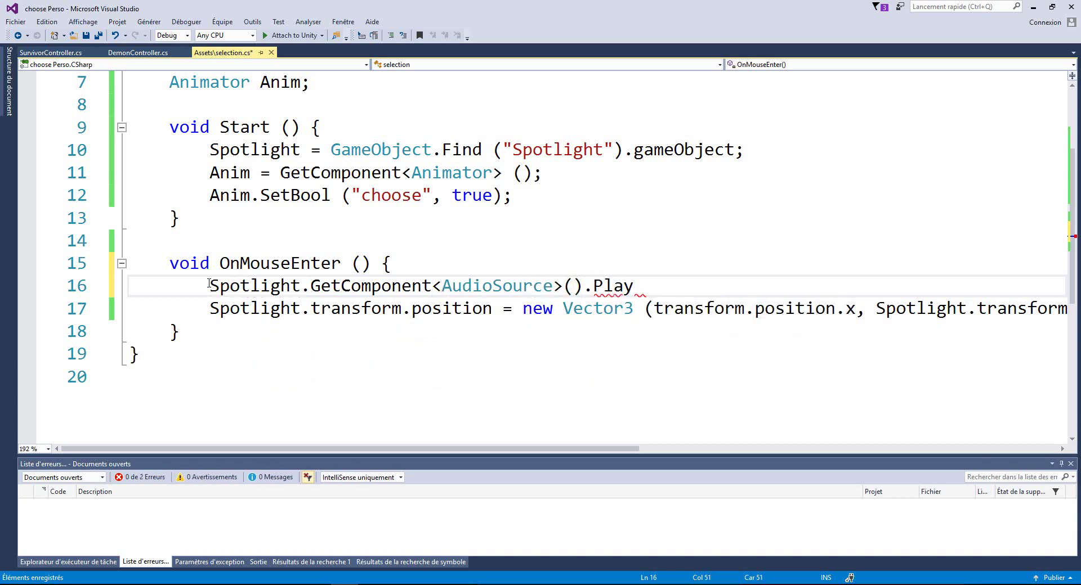
type("();")
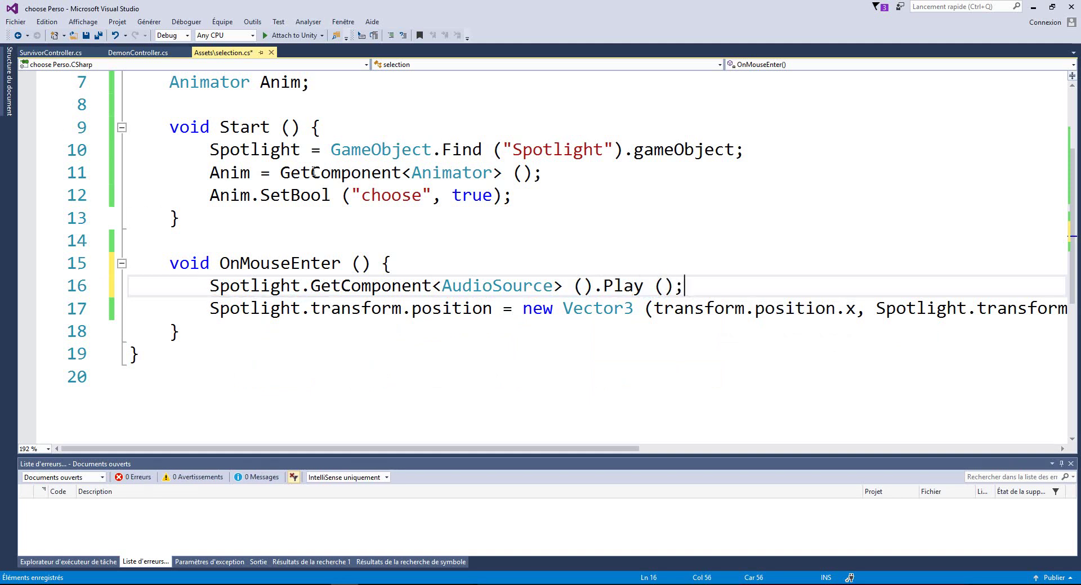
left_click(85, 35)
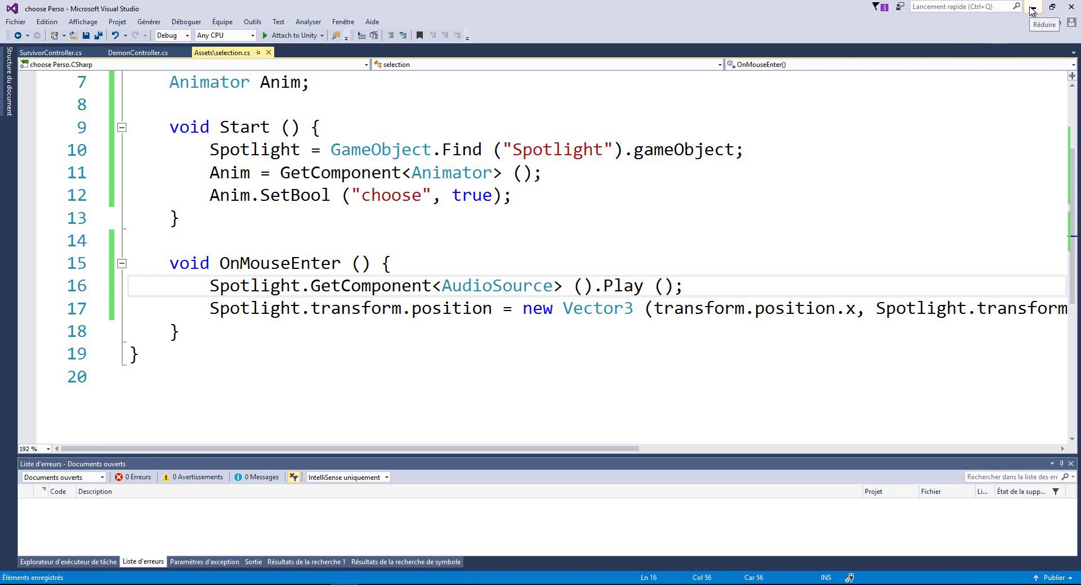
Turn on Maximize on Play in the Game view, then run and stop a test of the choose-player scene.
left_click(1032, 10)
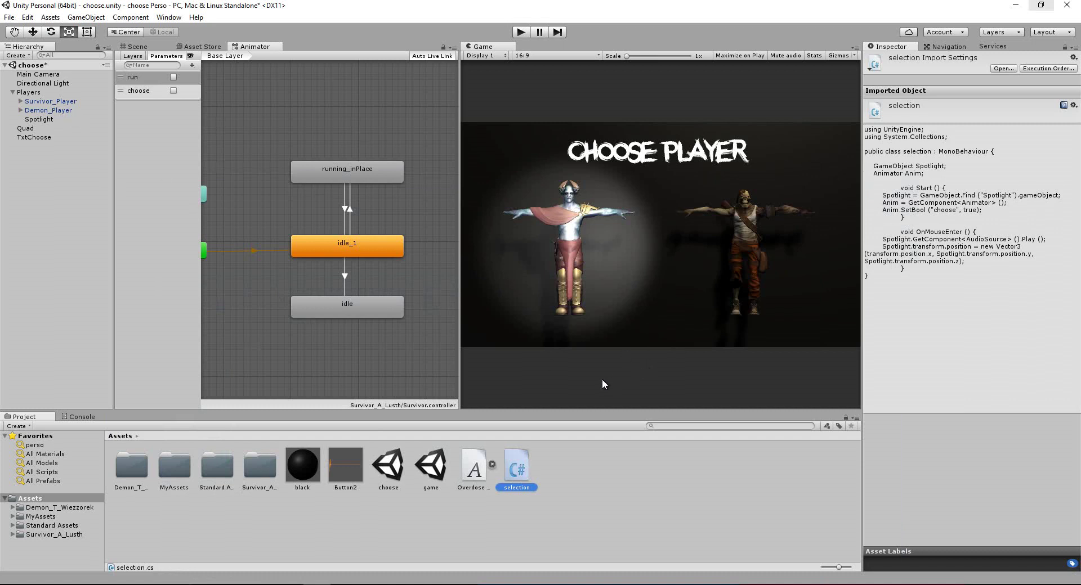
left_click(731, 56)
left_click(521, 32)
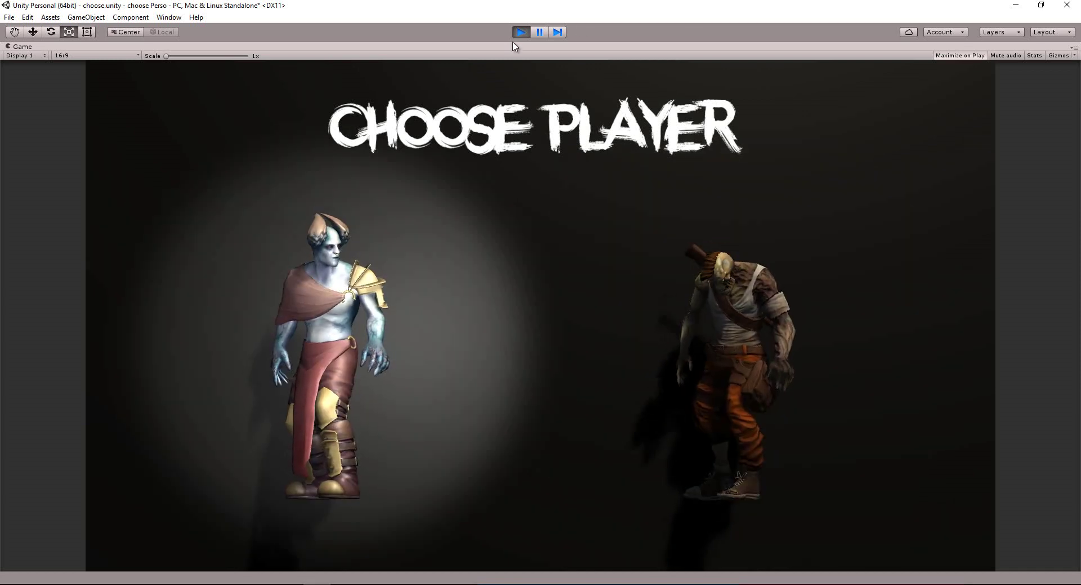
left_click(520, 32)
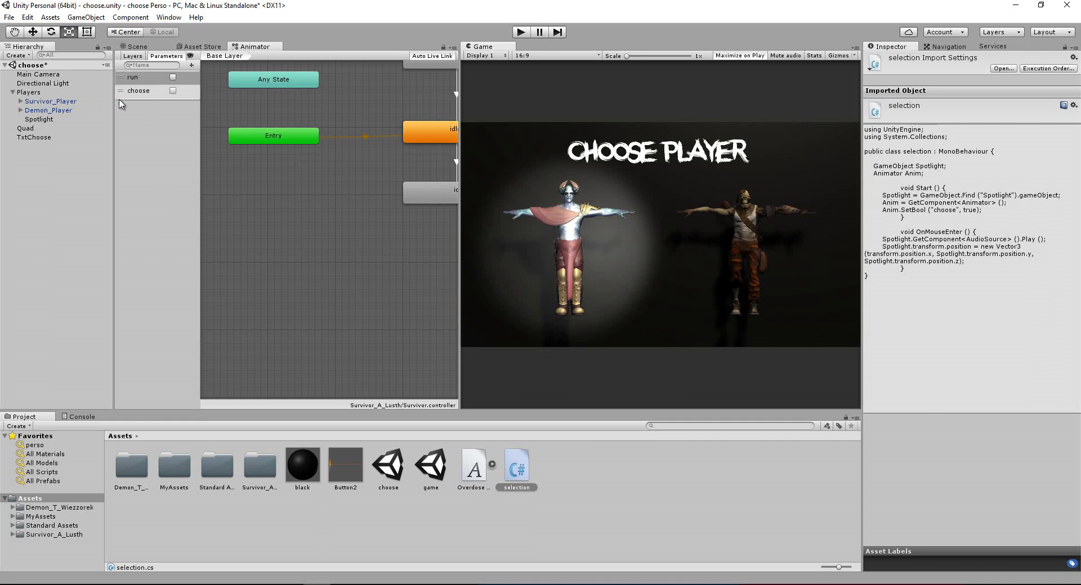
Enlarge Demon_Player's Box Collider, bringing its X size to about 1.68.
left_click(36, 103)
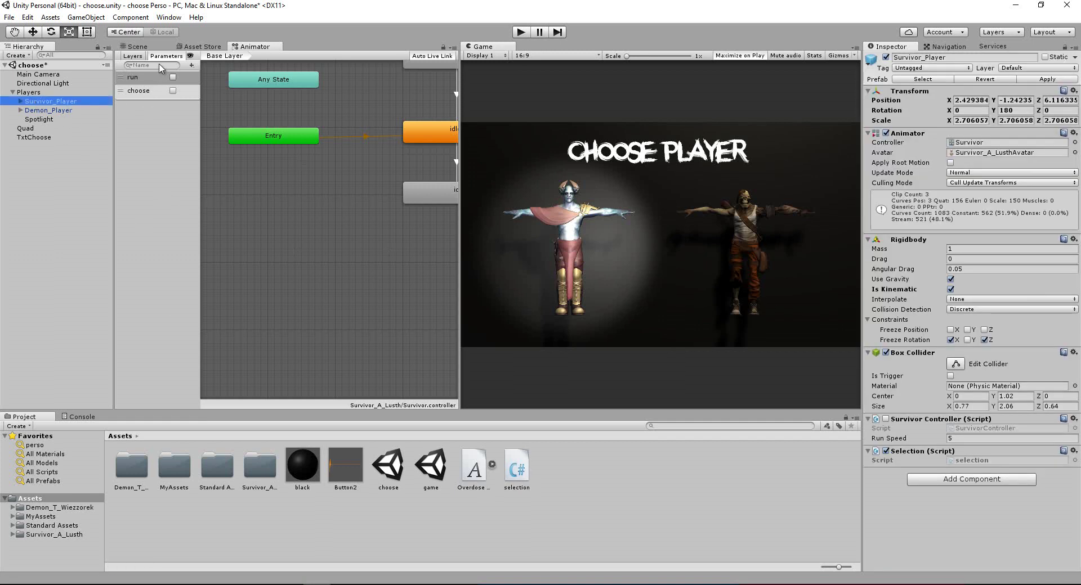
left_click(136, 46)
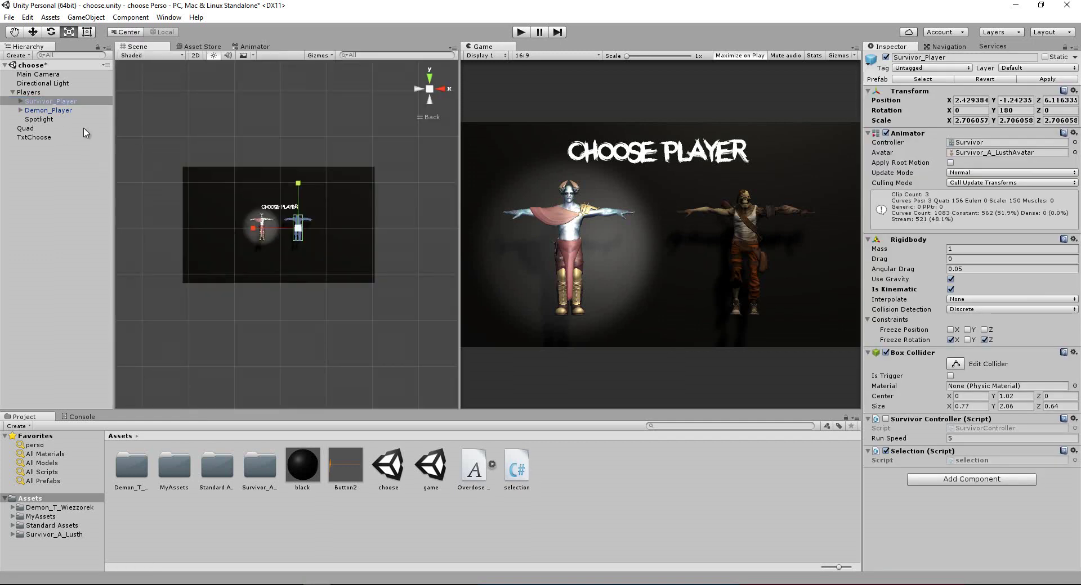
left_click(50, 110)
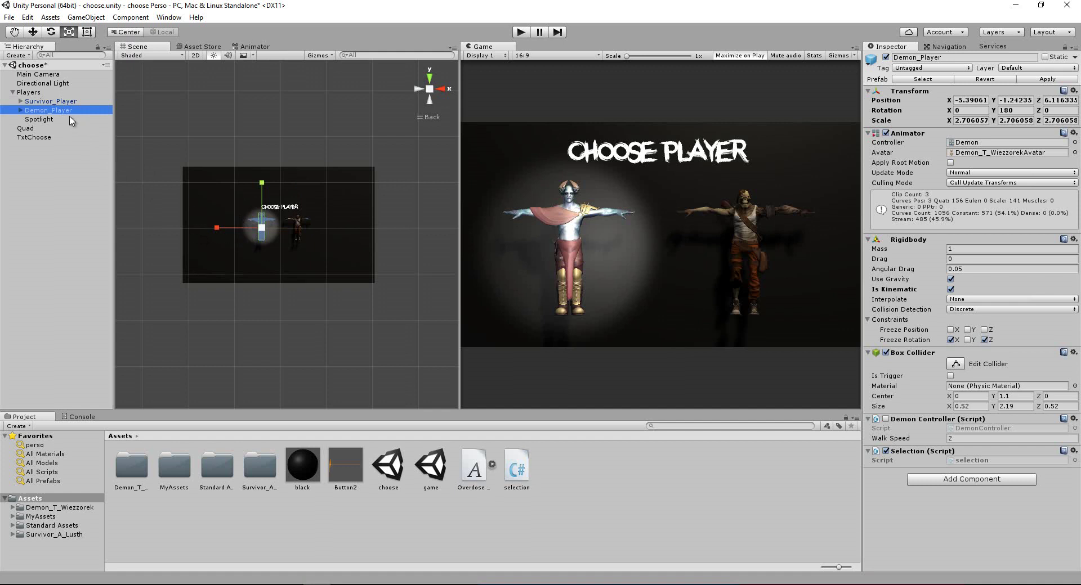
left_click(956, 365)
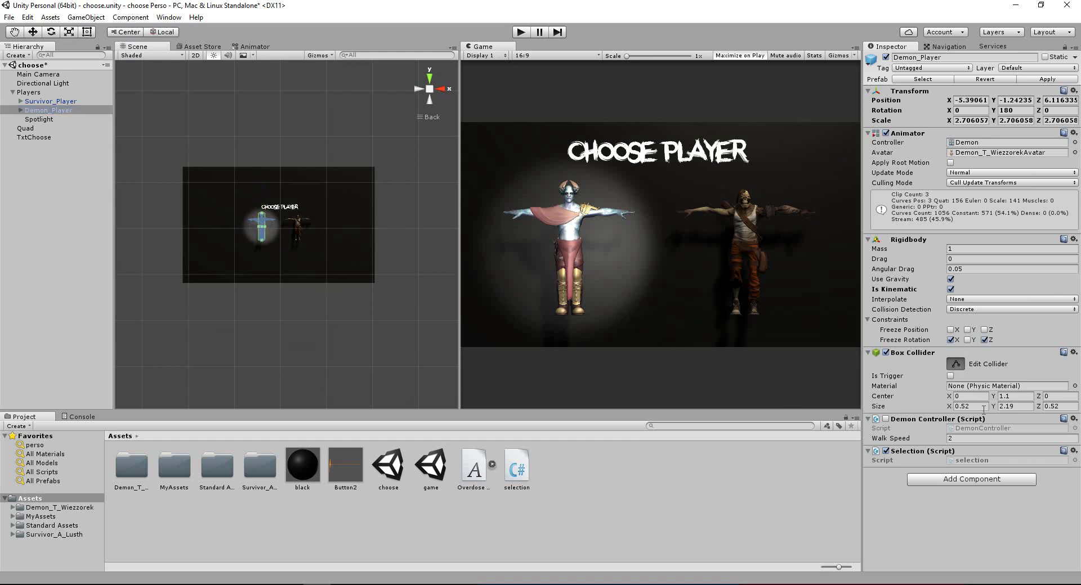
left_click_drag(994, 408, 1051, 409)
key("Escape")
left_click(964, 407)
type("1.22")
left_click_drag(968, 406, 975, 409)
Widen Survivor_Player's Box Collider to 1.81 on X.
left_click(43, 101)
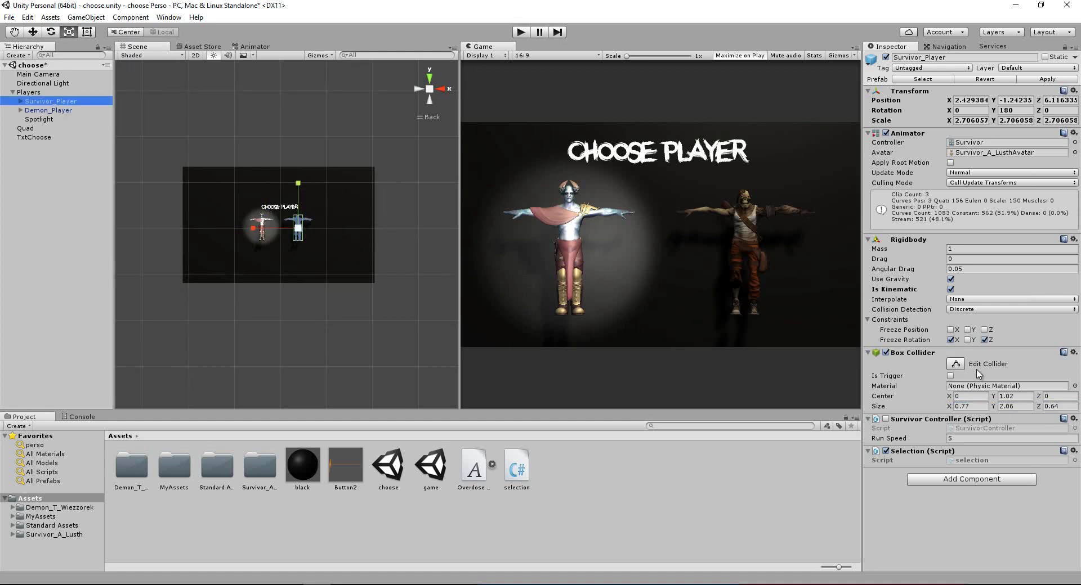
left_click(961, 366)
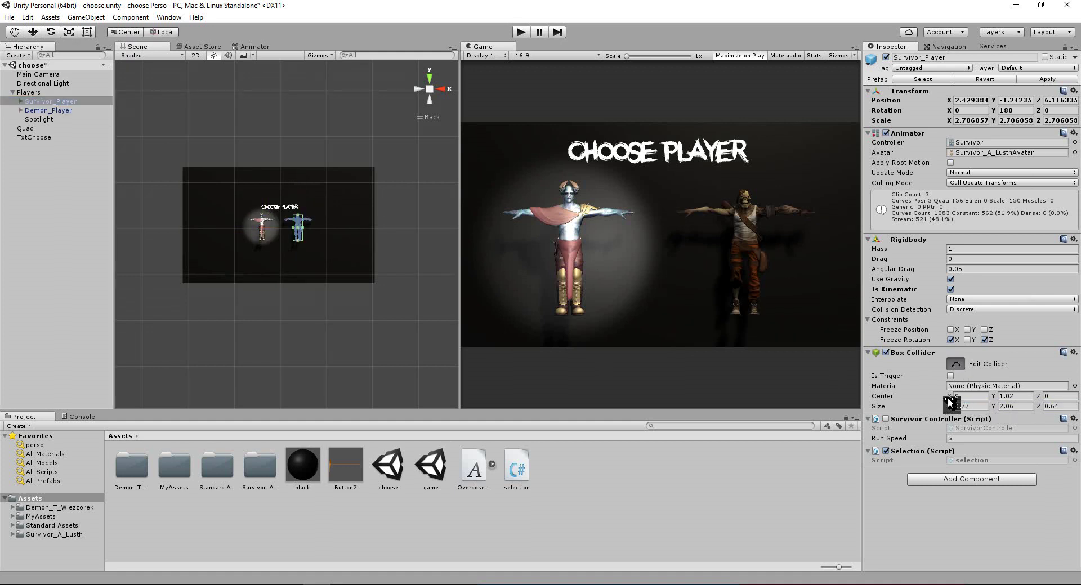
left_click_drag(950, 409, 963, 406)
Play the scene to test hovering over the enlarged character colliders, then stop.
left_click(520, 32)
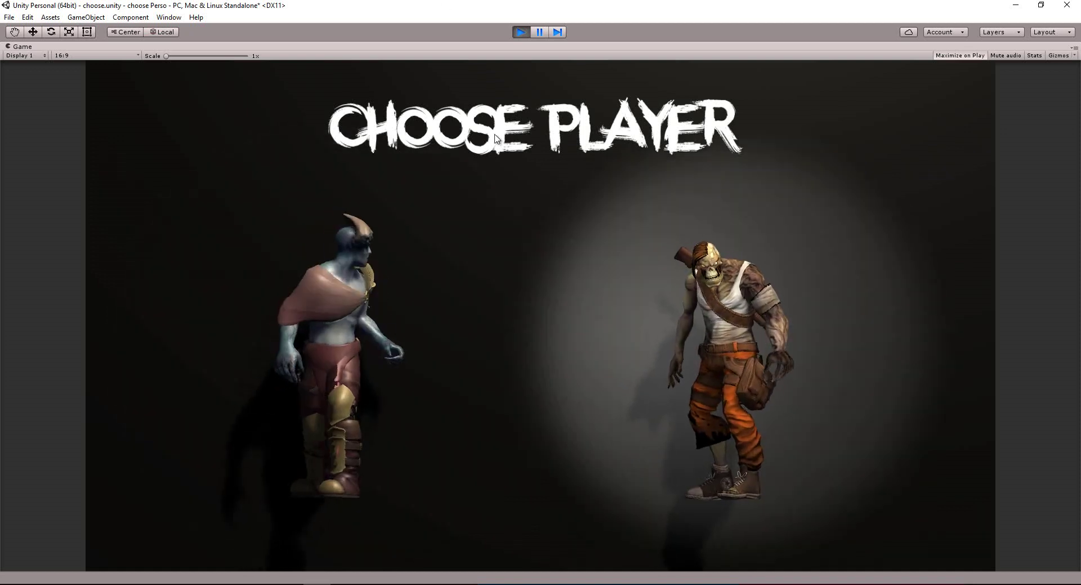
left_click(518, 32)
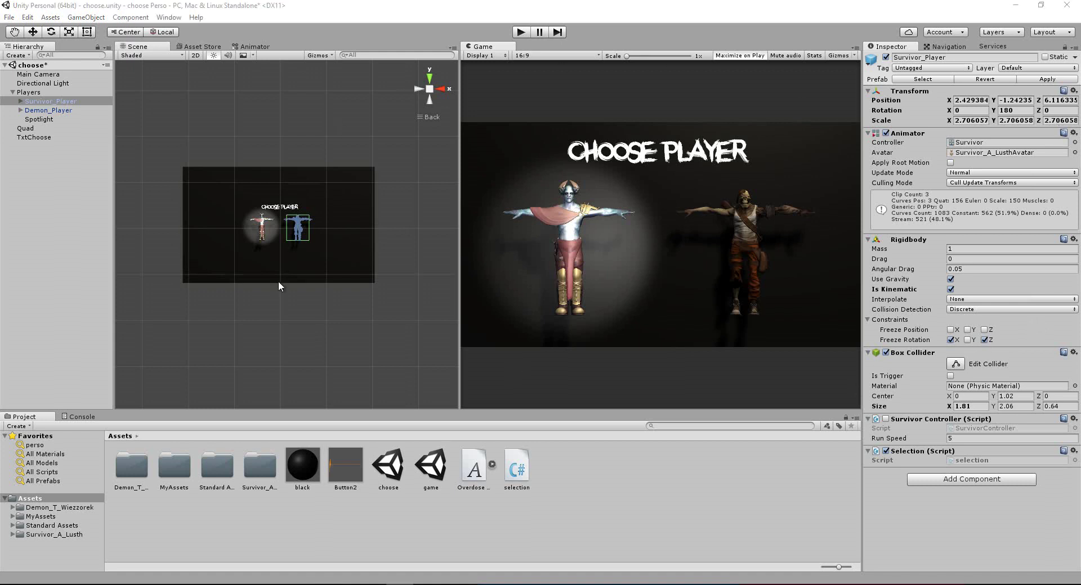
Show Survivor_Player's animation state graph in the Animator and frame its states.
left_click(21, 102)
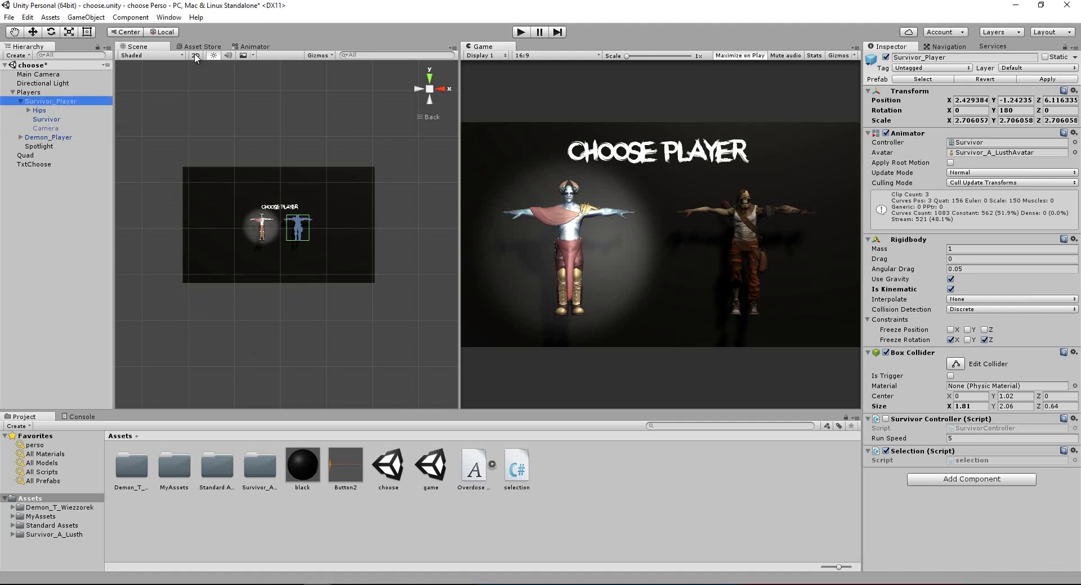
left_click(248, 47)
key("f")
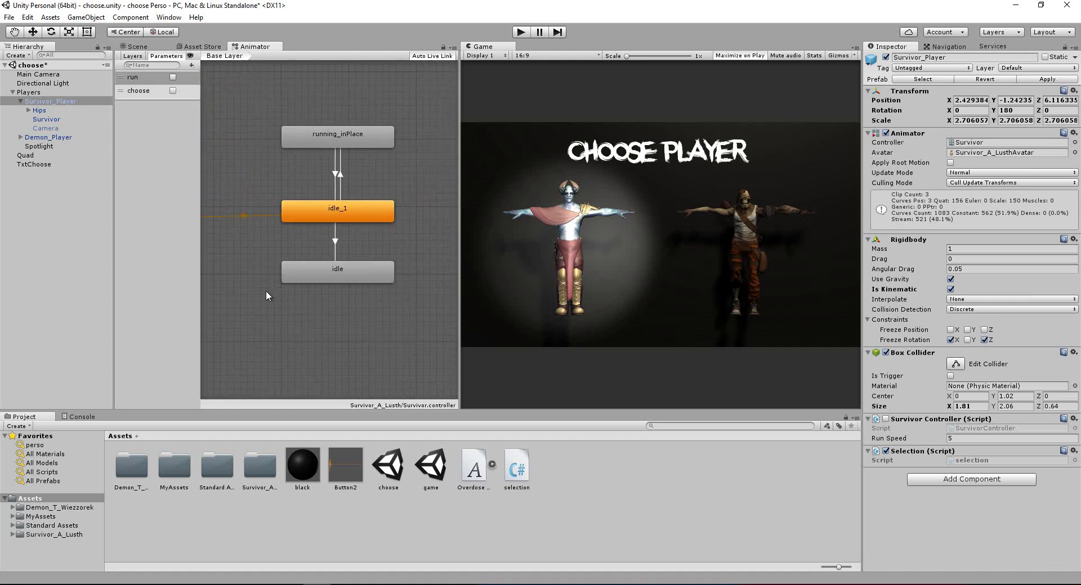
Preview the victory clip in the Survivor_A_Lusth folder and drag it into the graph as a state.
left_click(55, 536)
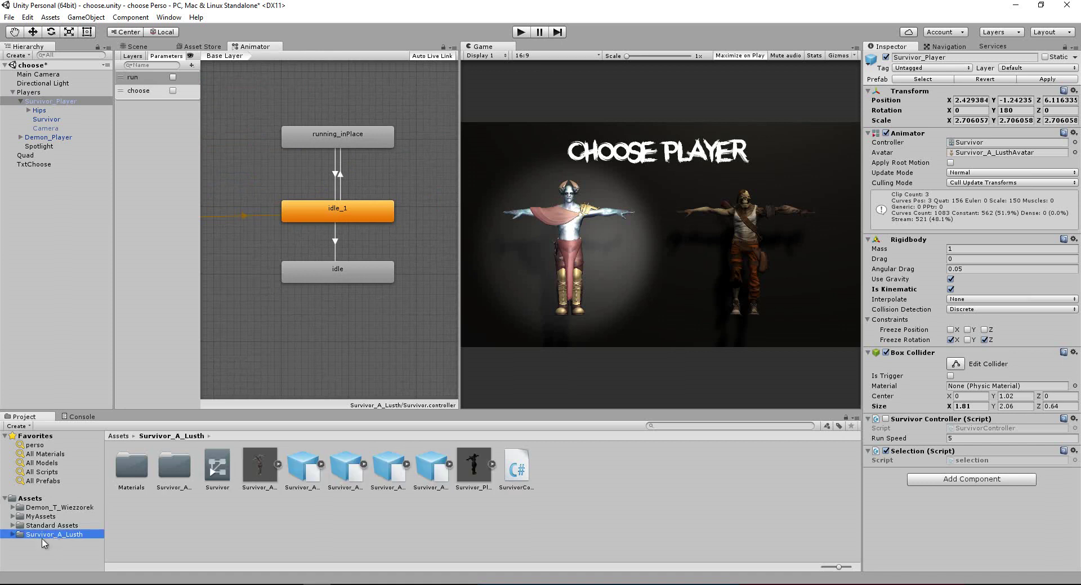
left_click(343, 474)
left_click(390, 476)
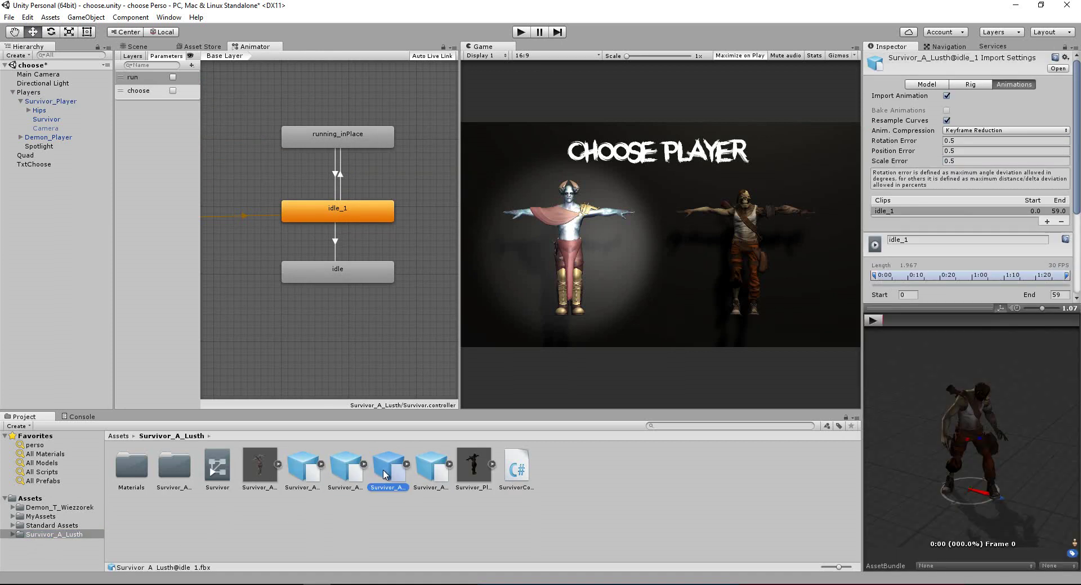
left_click(418, 472)
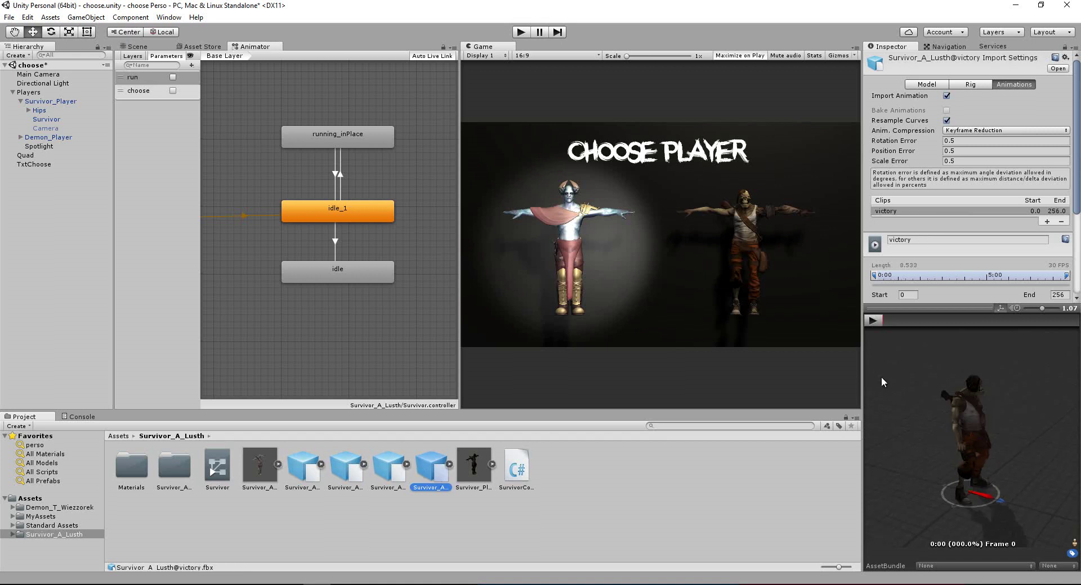
left_click(873, 320)
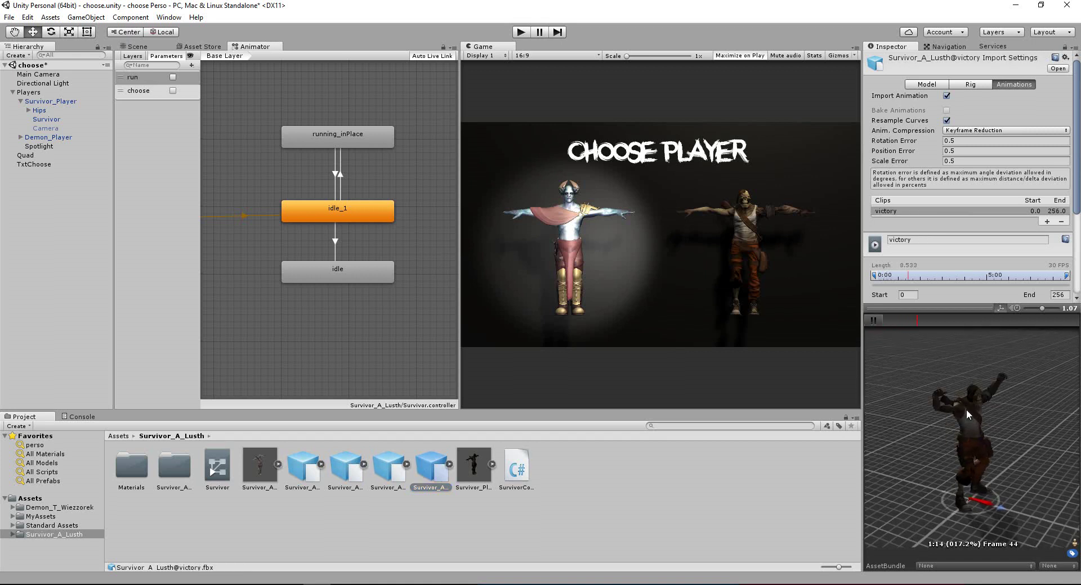
left_click(873, 321)
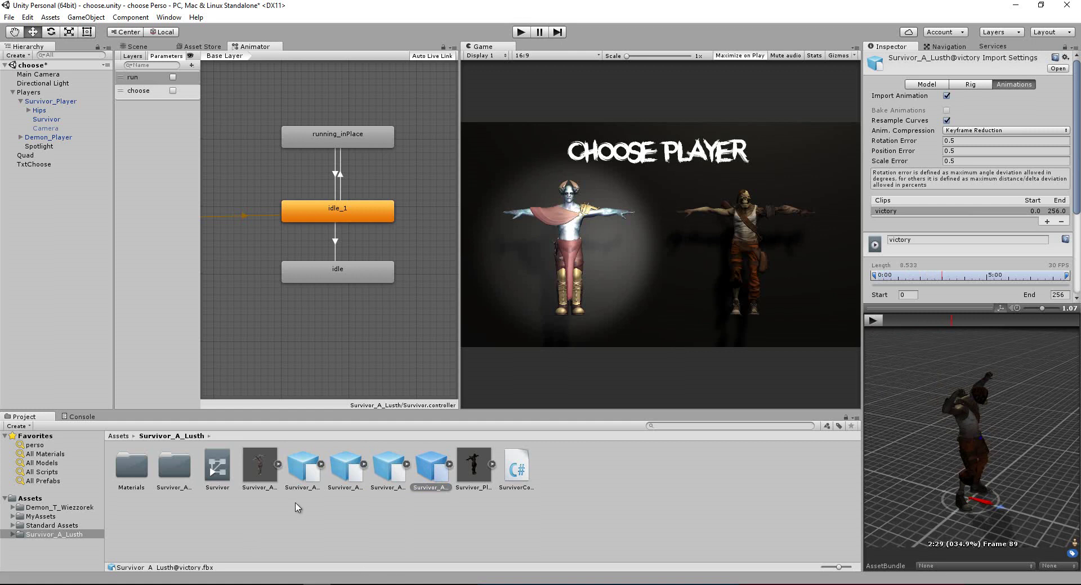
mouse_move(426, 476)
left_mouse_down()
mouse_move(323, 318)
mouse_move(340, 326)
left_mouse_up()
left_click(372, 329)
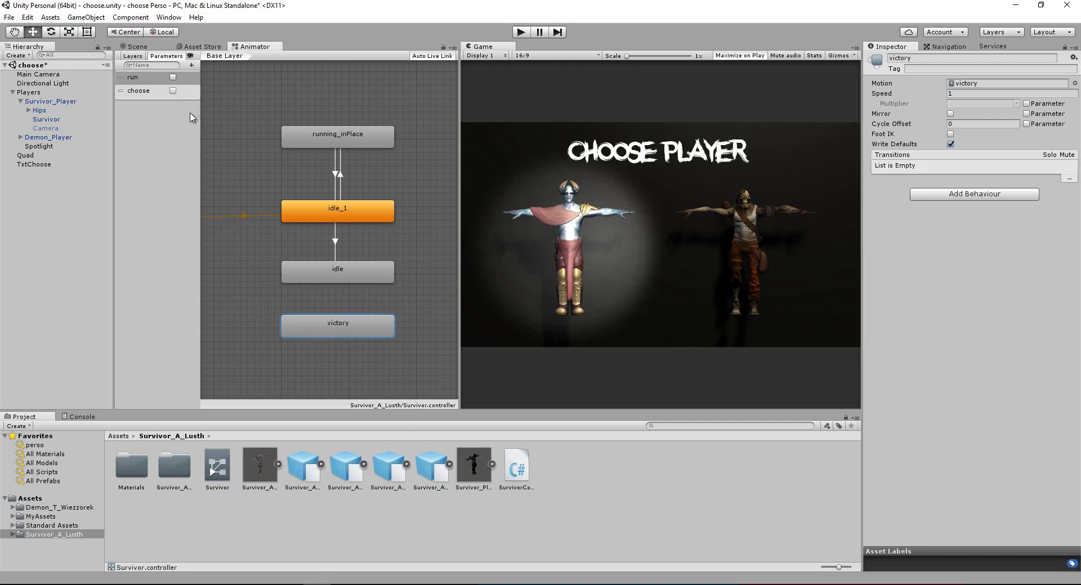
Add a Bool parameter named victory to the Survivor Animator.
left_click(192, 66)
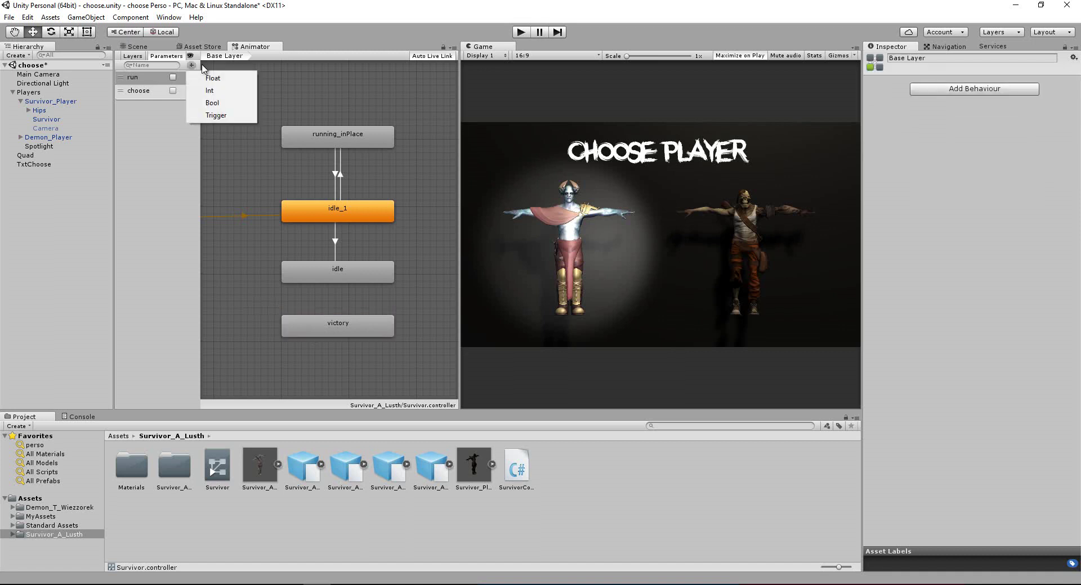
left_click(212, 103)
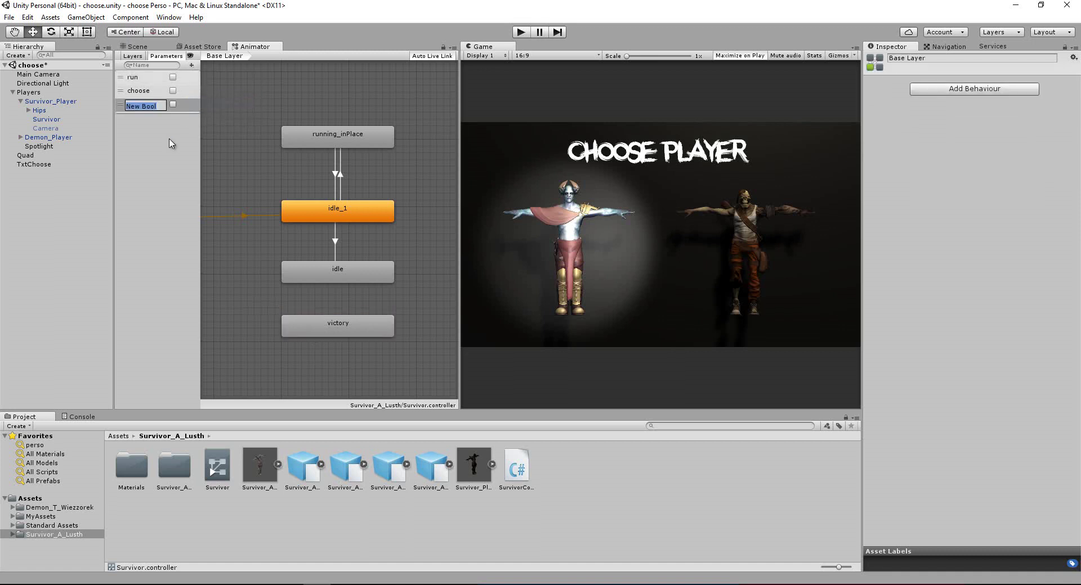
type("victory")
key("Return")
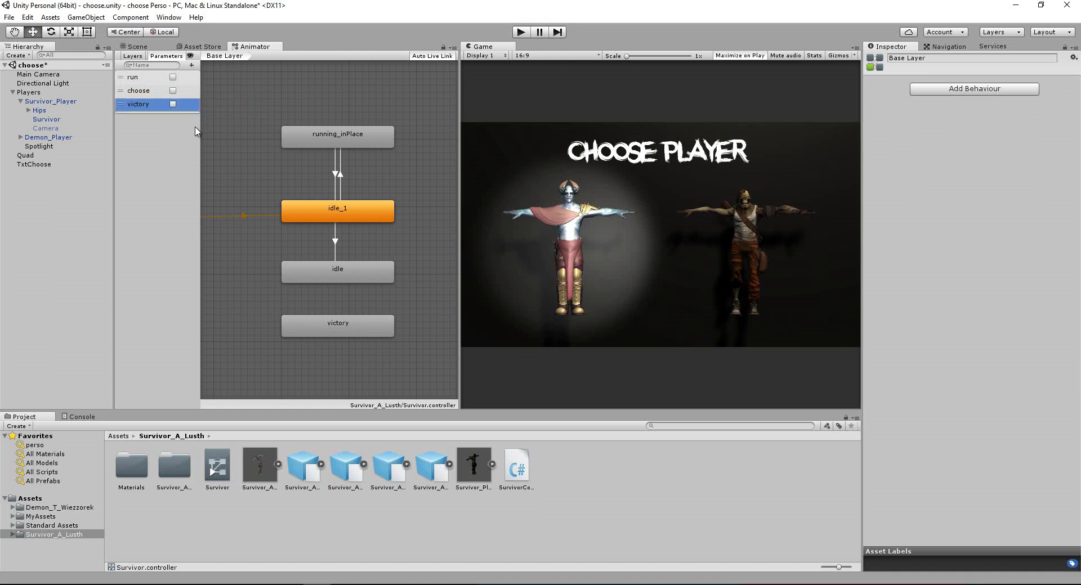
Make an idle-to-victory transition without exit time, conditioned on victory being true.
right_click(344, 273)
left_click(366, 279)
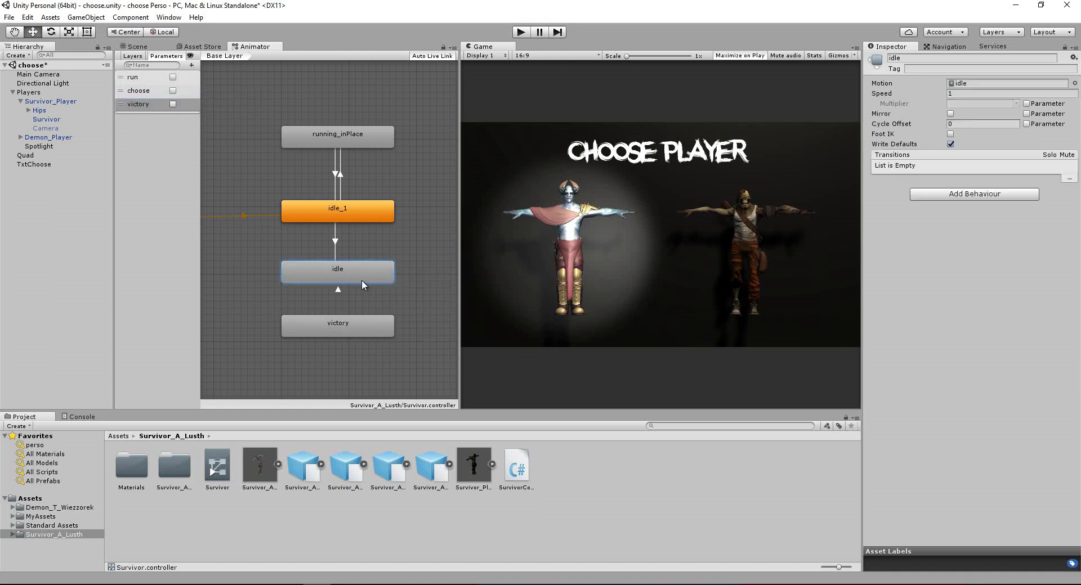
left_click(336, 325)
left_click(951, 147)
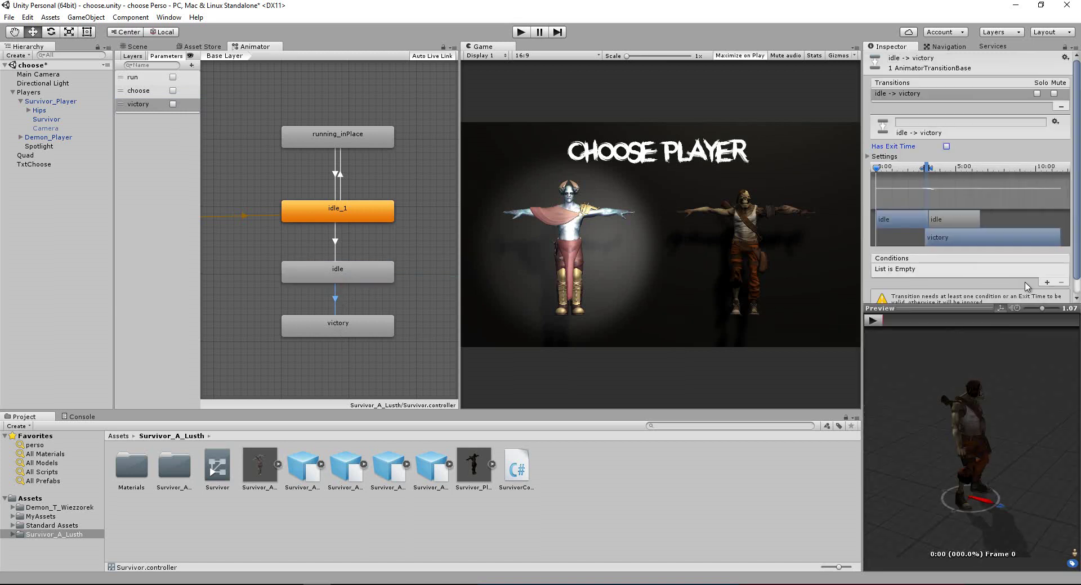
left_click(1055, 282)
left_click(970, 272)
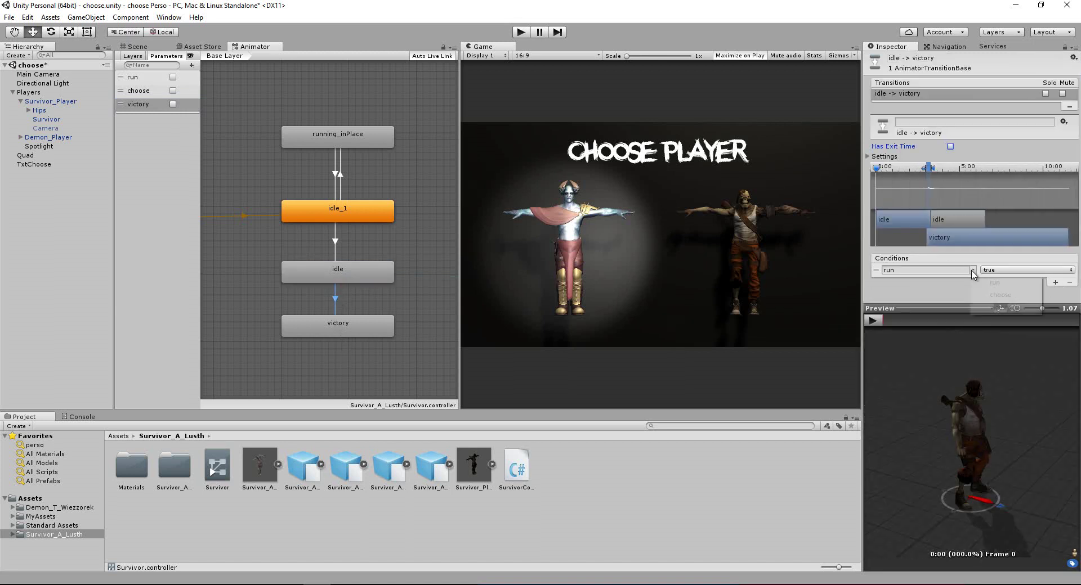
left_click(1000, 311)
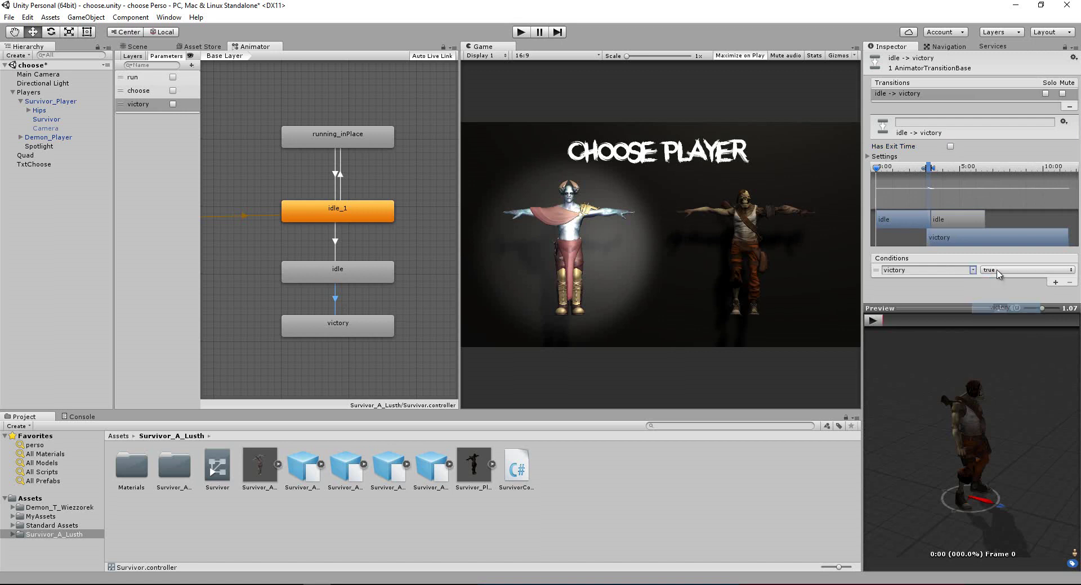
Open the victory state's animation clip, then return to the Assets root folder.
double_click(336, 332)
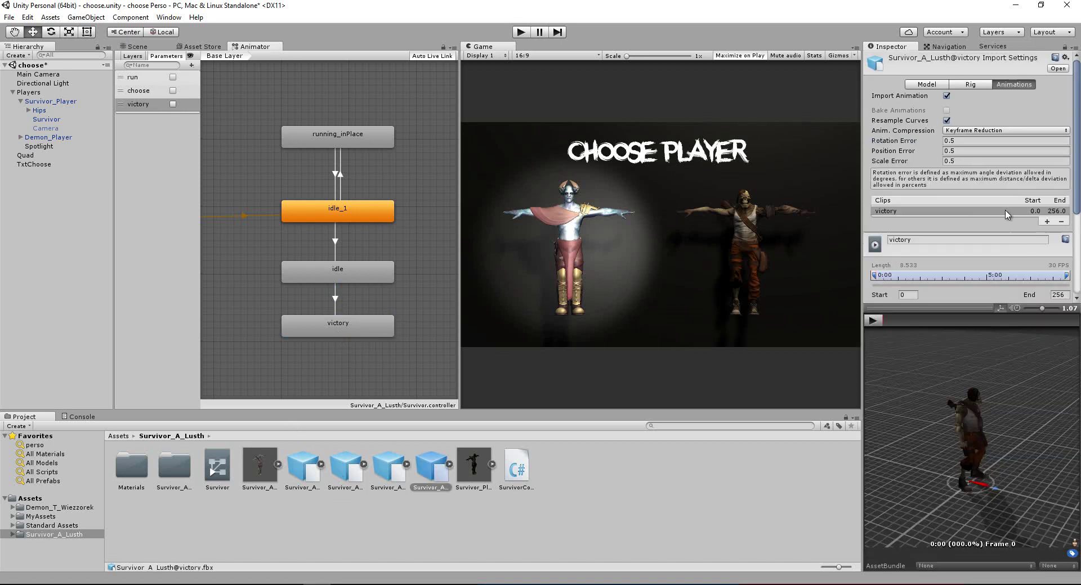
scroll(950, 259, "down", 3)
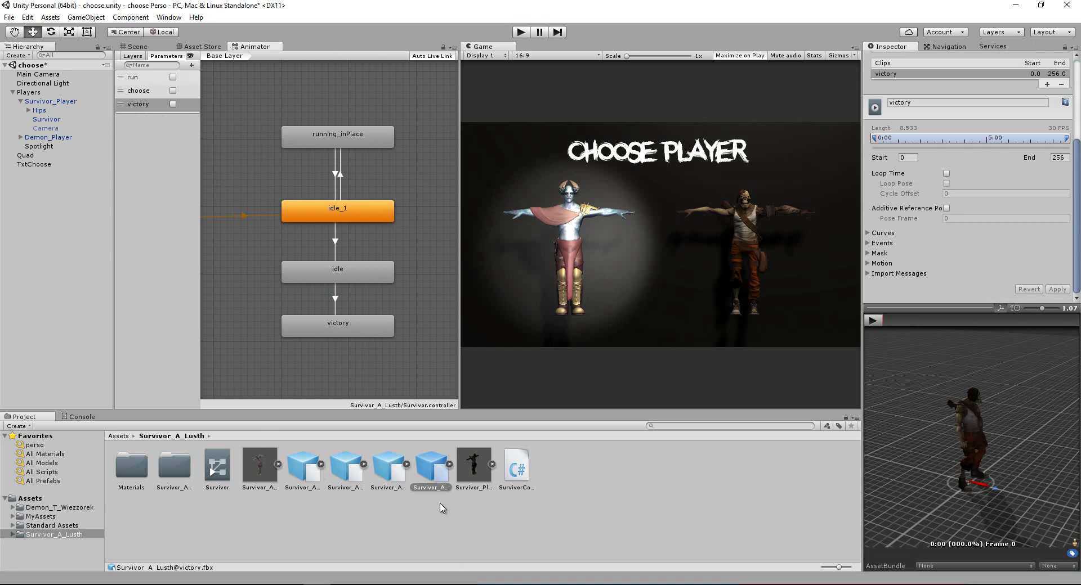
left_click(29, 498)
Open selection.cs and start an OnMouseDown() method after OnMouseEnter.
left_click(515, 475)
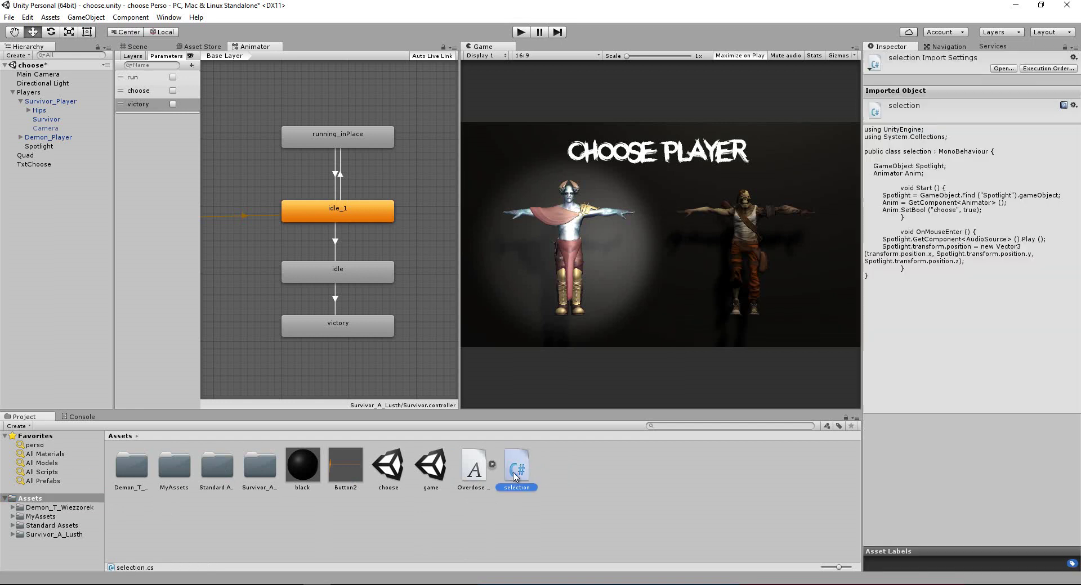
double_click(515, 476)
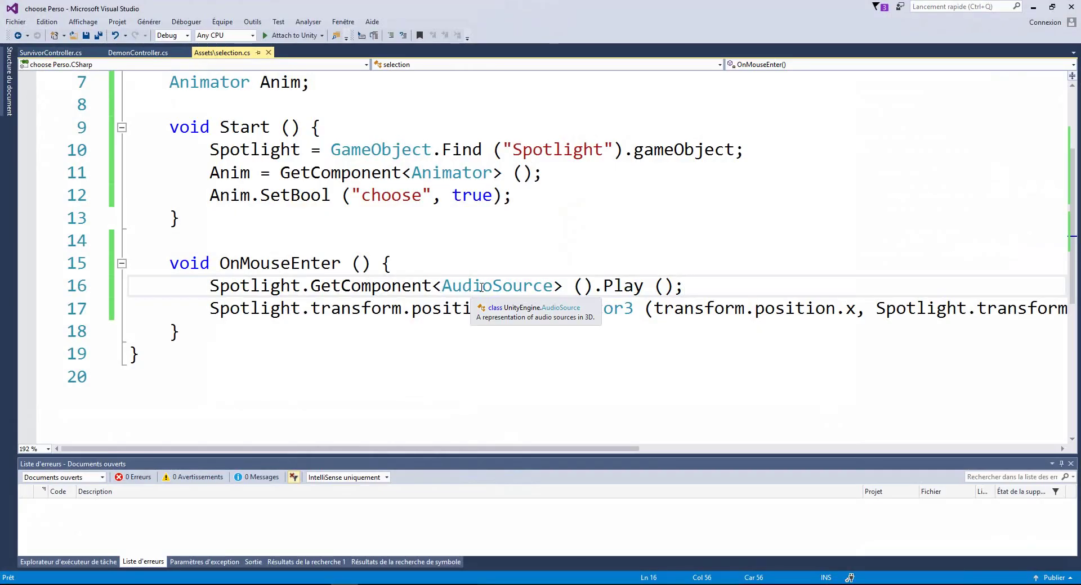
left_click(194, 330)
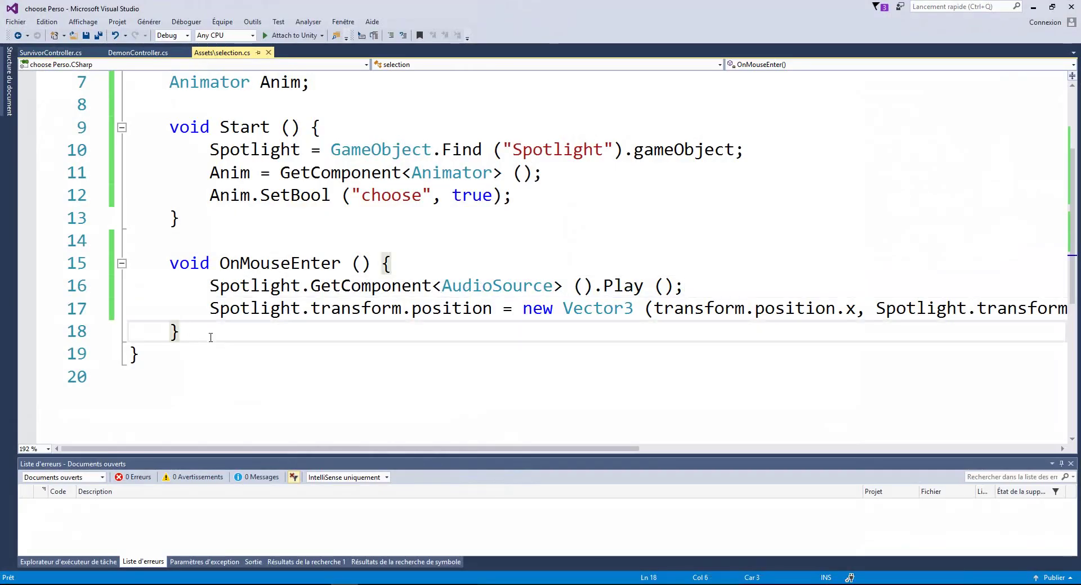
key("Return")
key("Return")
type("v")
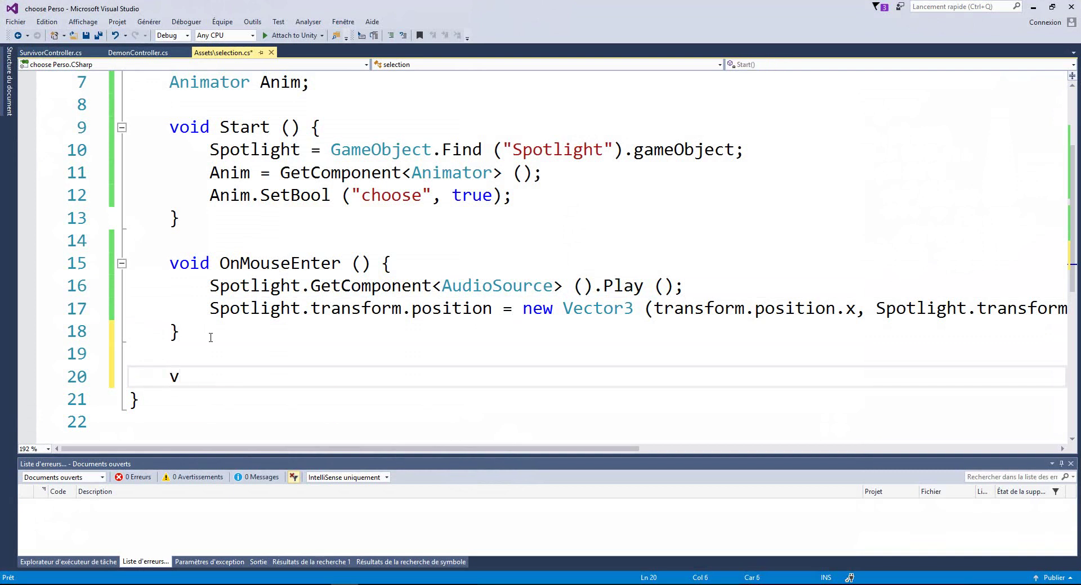
type("oid On")
type("MouseDo")
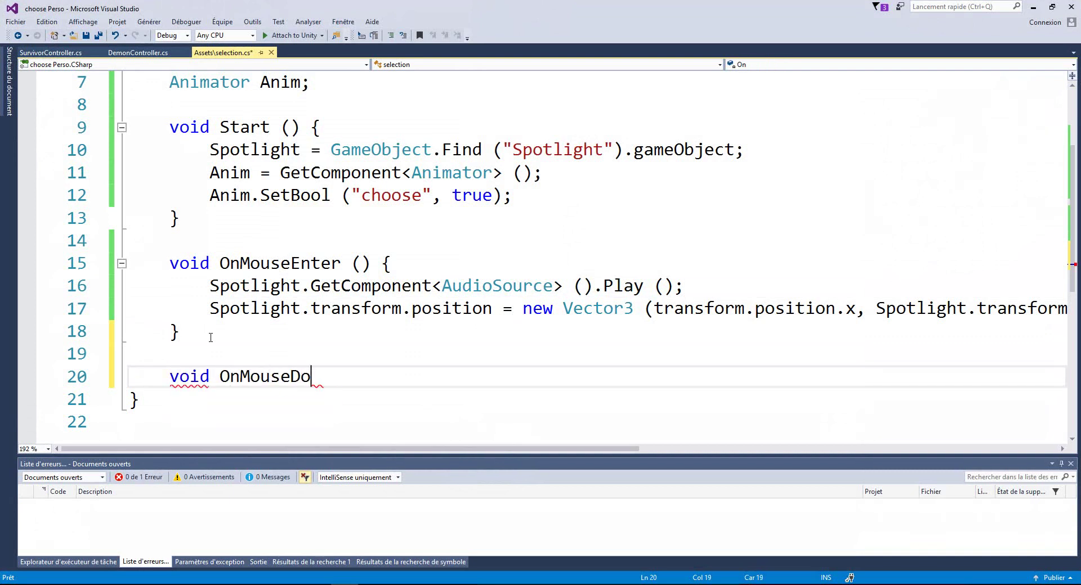
type("wn()")
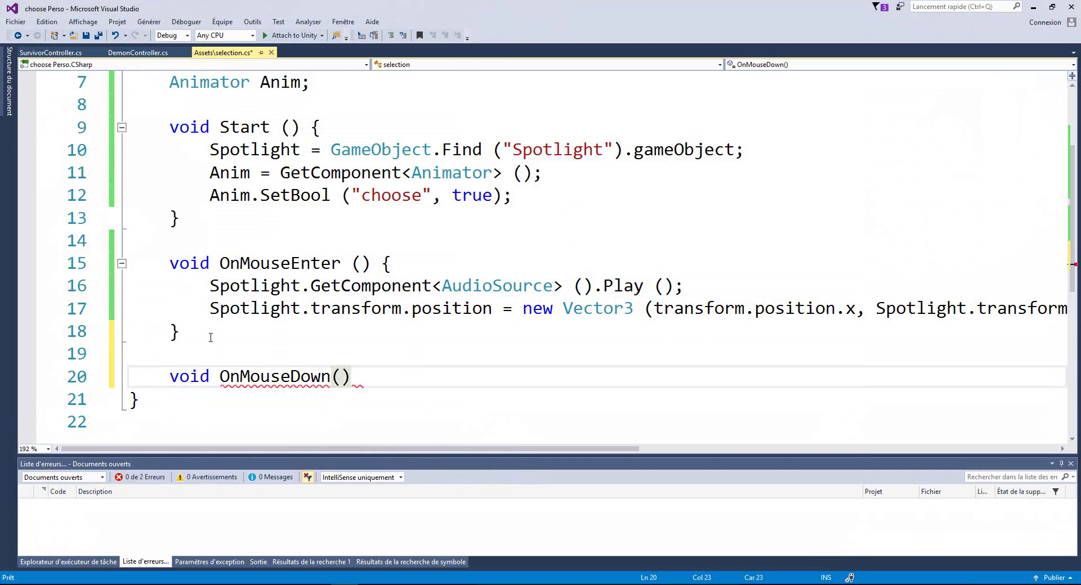
key("Return")
type("{")
key("Return")
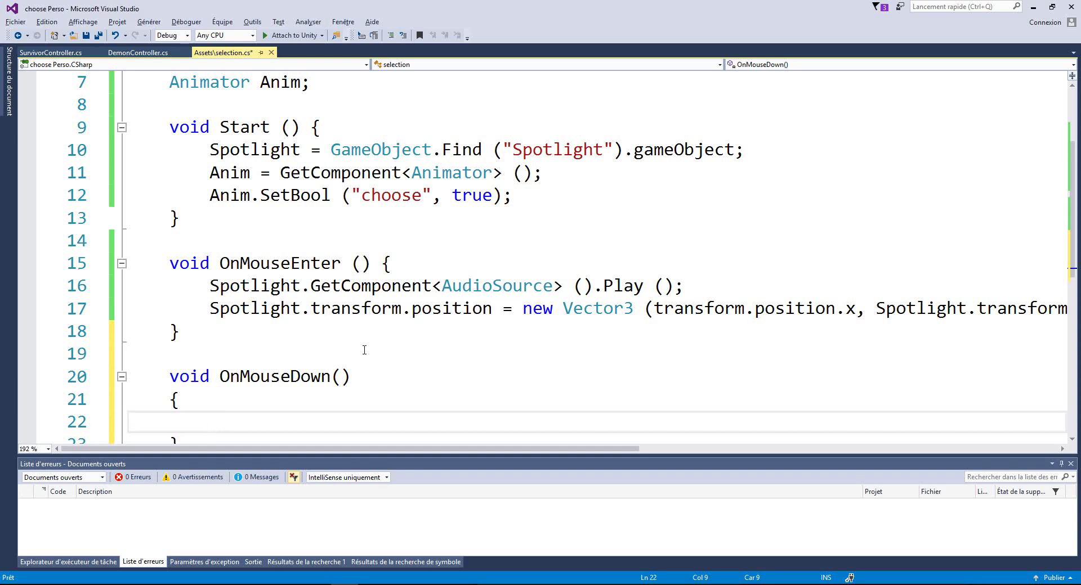
Make OnMouseDown call Anim.SetBool("victory", true); and save the script.
scroll(330, 360, "down", 1)
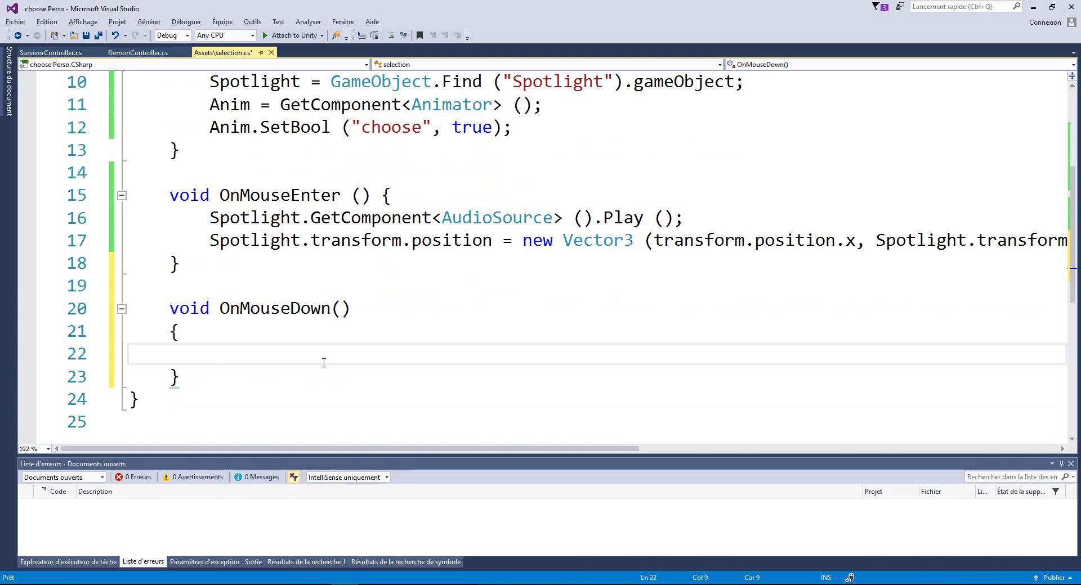
type("ani")
key("Escape")
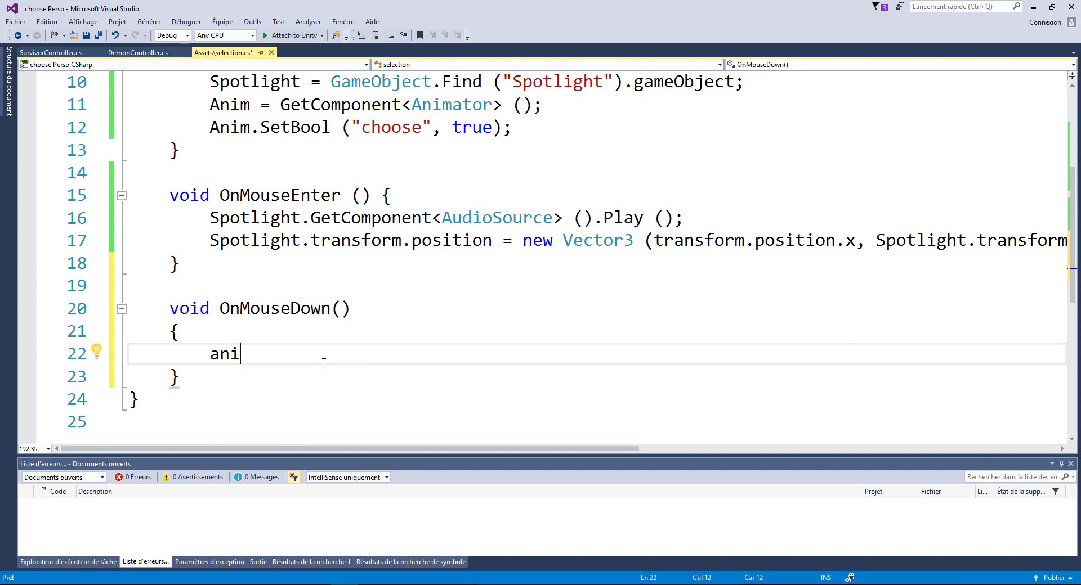
key("BackSpace")
key("BackSpace")
key("BackSpace")
type("Anim.setb")
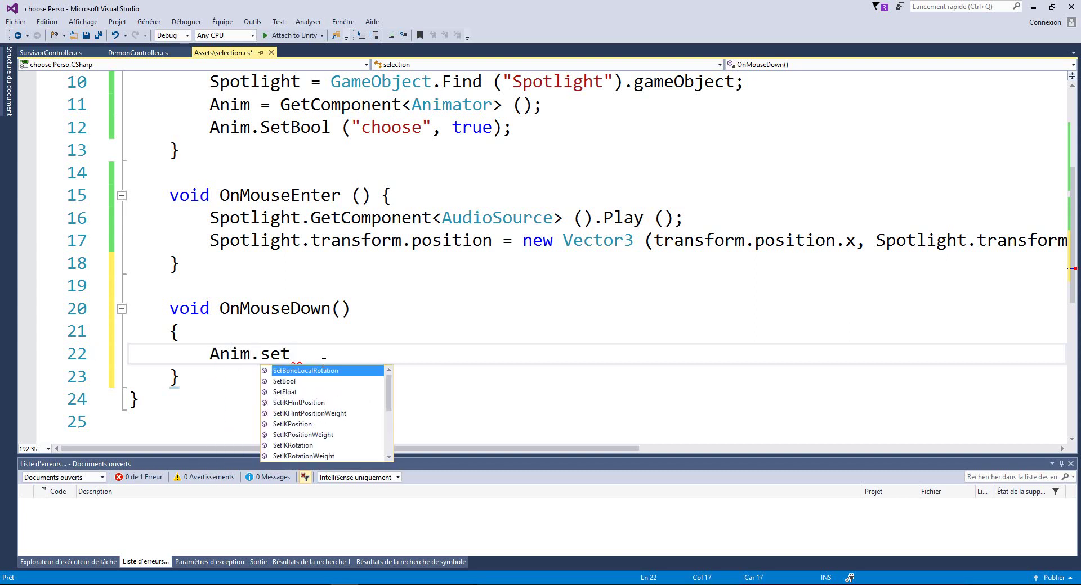
key("Tab")
type("(\"")
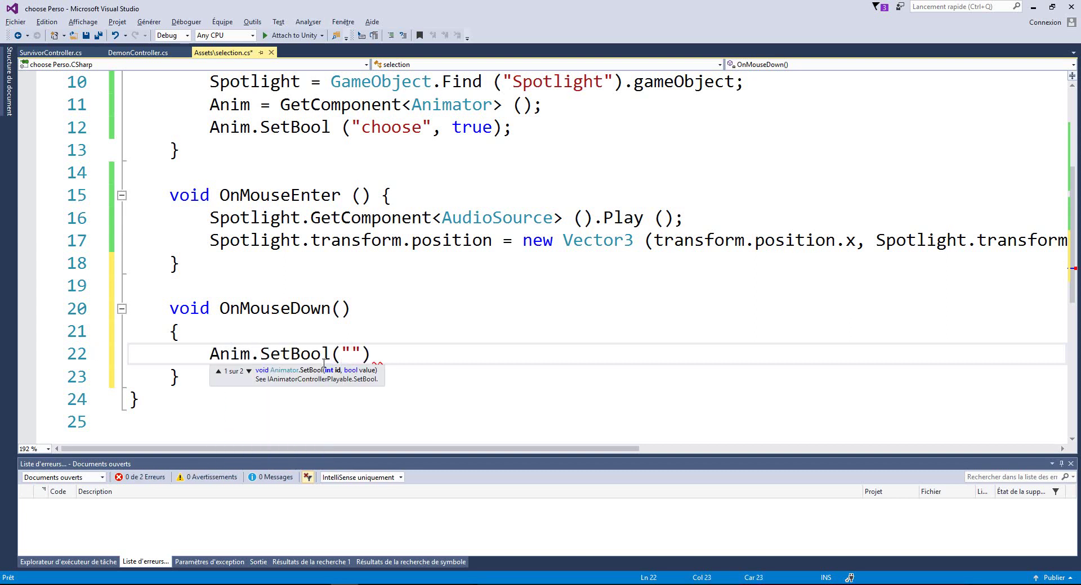
type("victory\")")
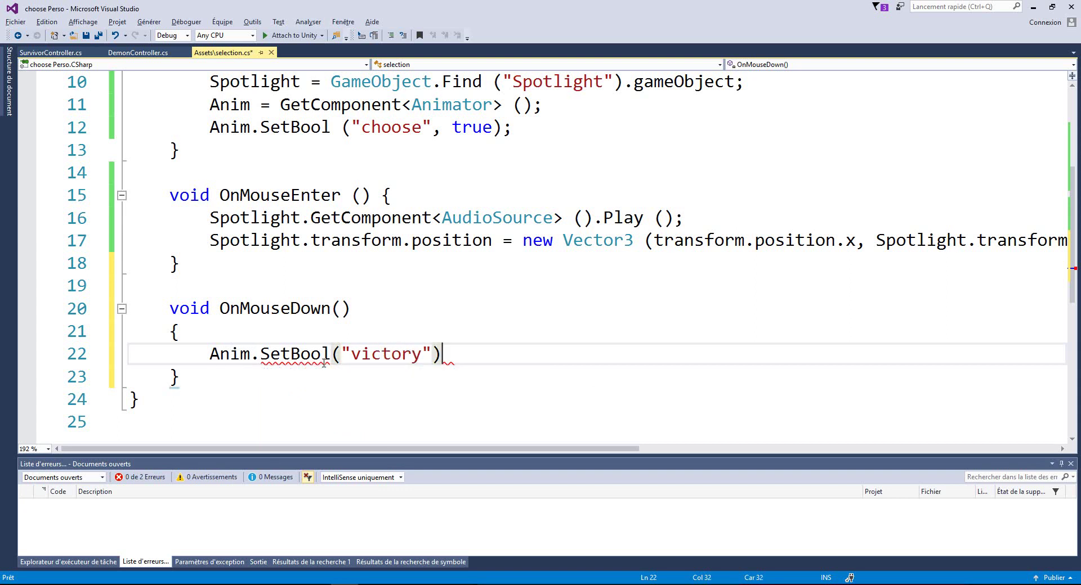
key("Left")
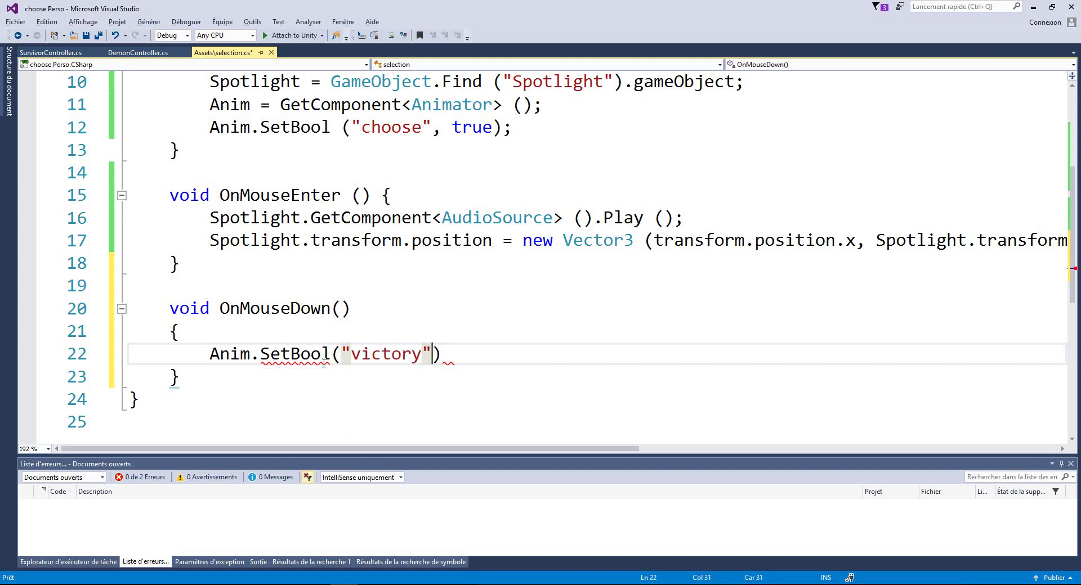
type(",")
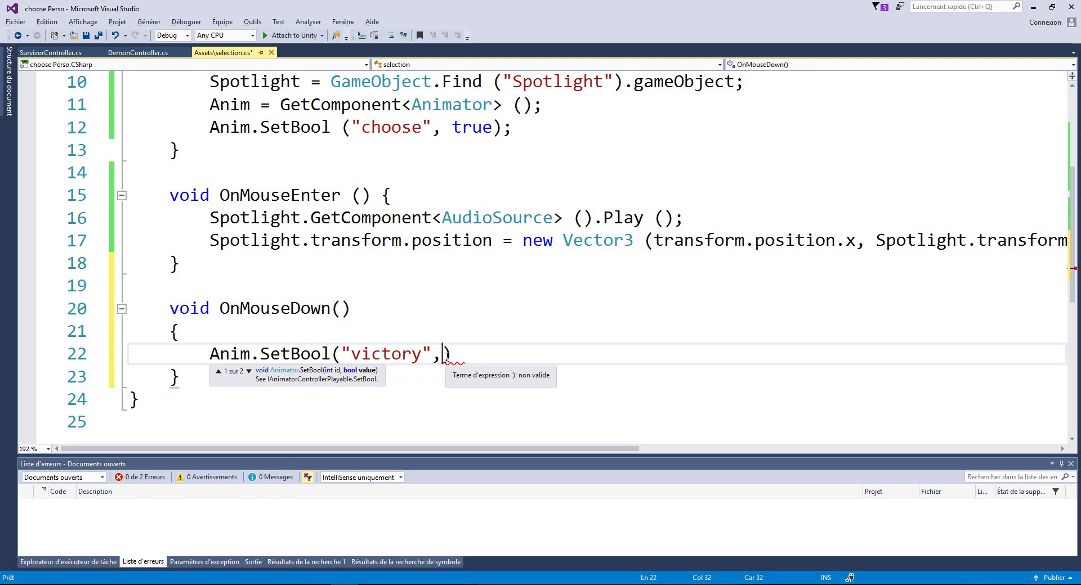
type("true")
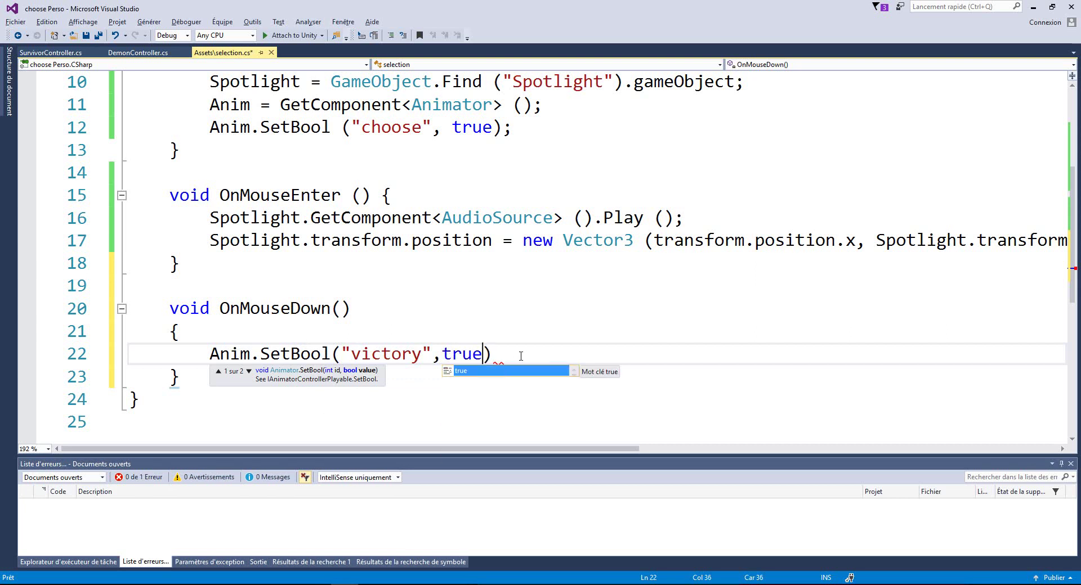
type(");")
key("ctrl+s")
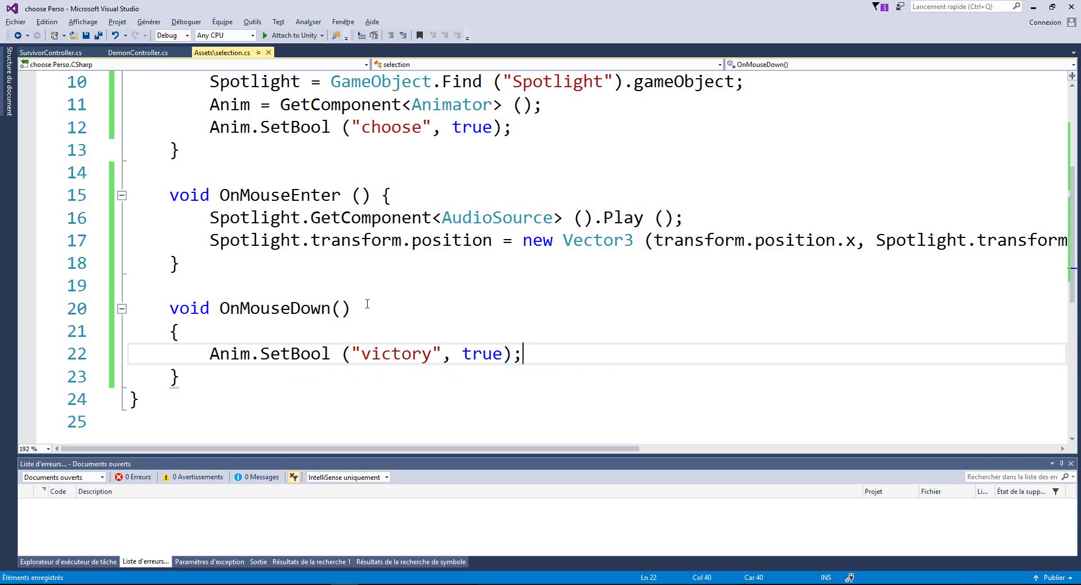
key("alt+Tab")
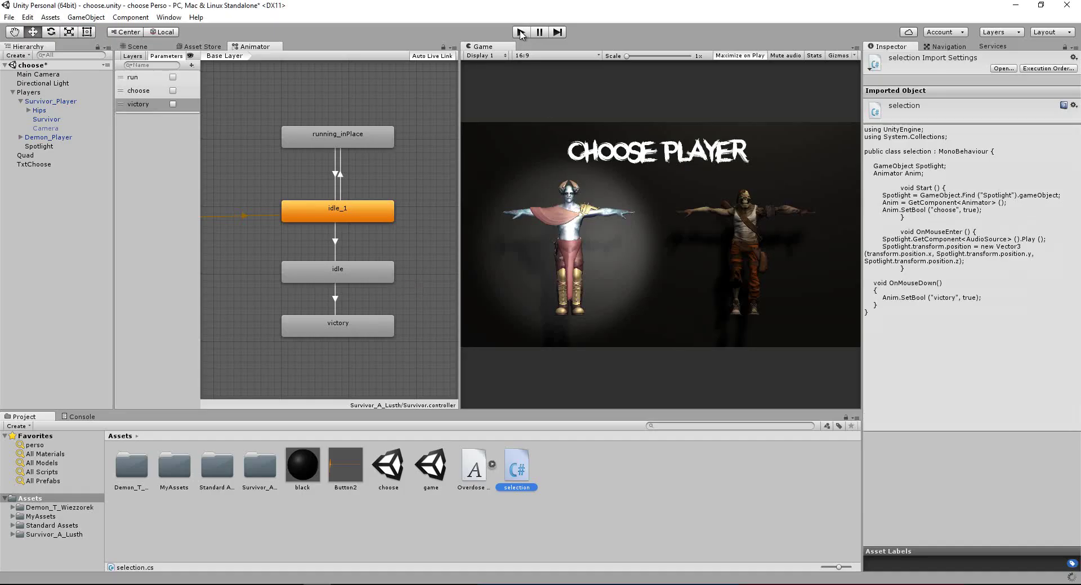
Play-test the choose-player scene and stop it, revealing the missing ChargeScene event receiver.
left_click(521, 33)
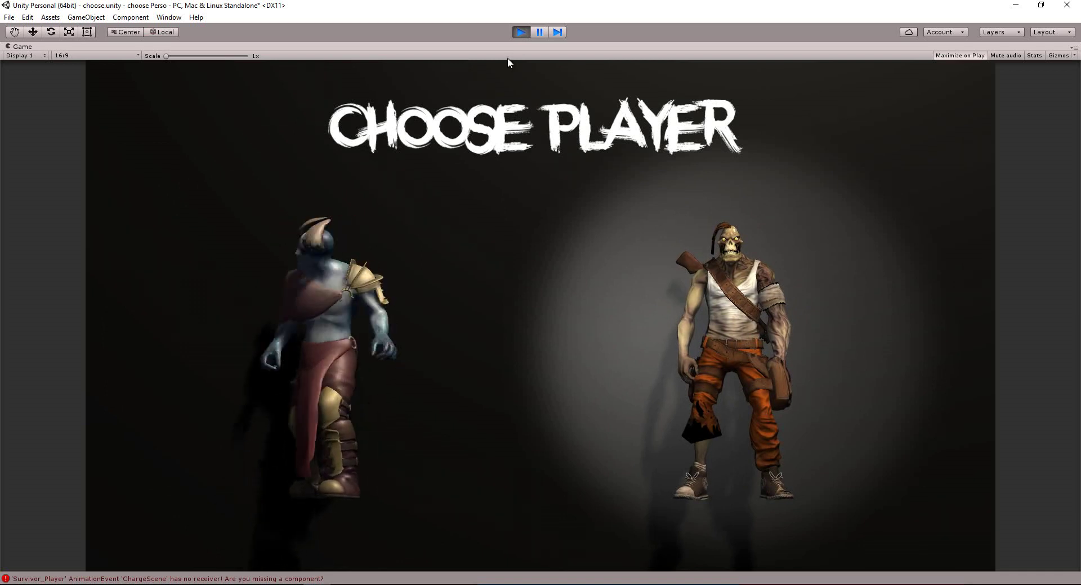
left_click(520, 32)
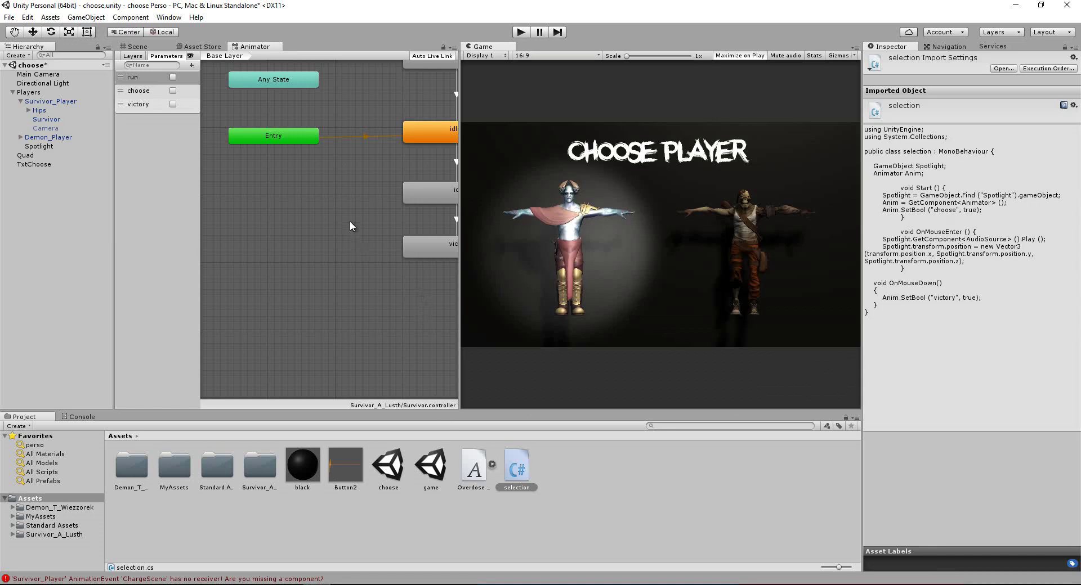
middle_click_drag(349, 226, 242, 242)
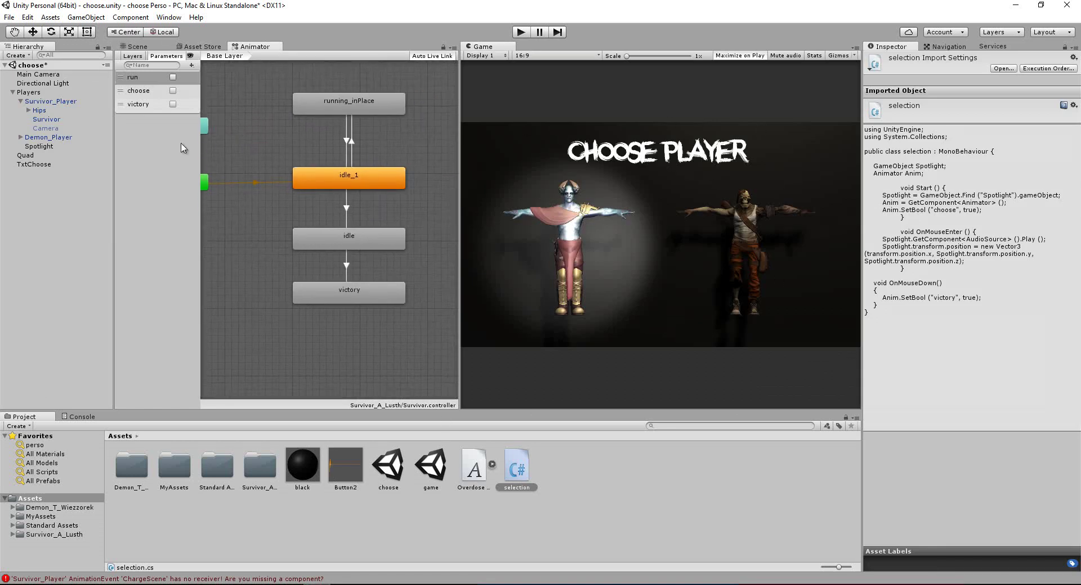
Select Demon_Player and add a Bool parameter named victory to its animator.
left_click(56, 137)
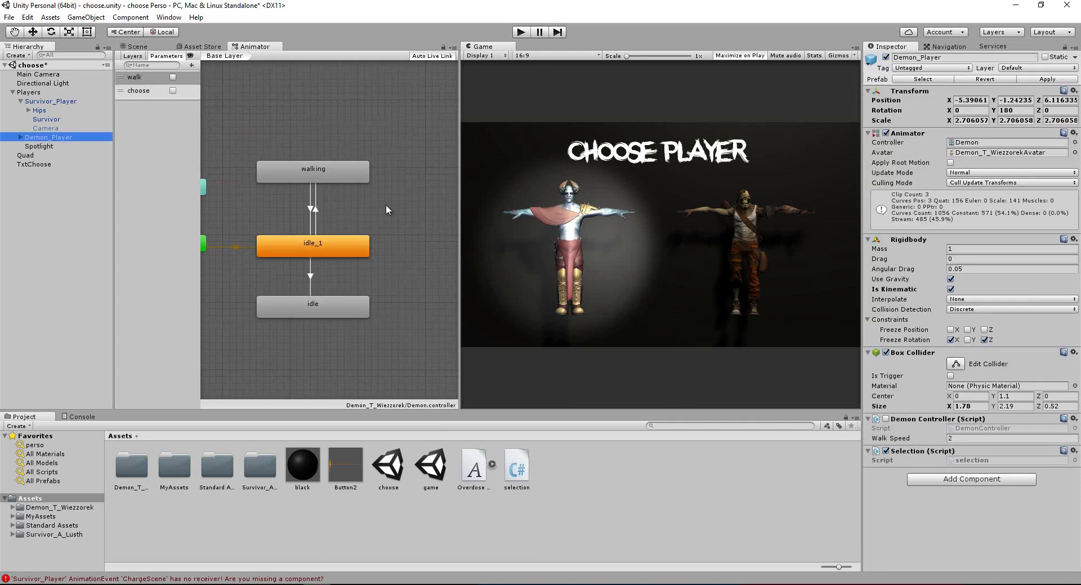
middle_click_drag(387, 210, 399, 138)
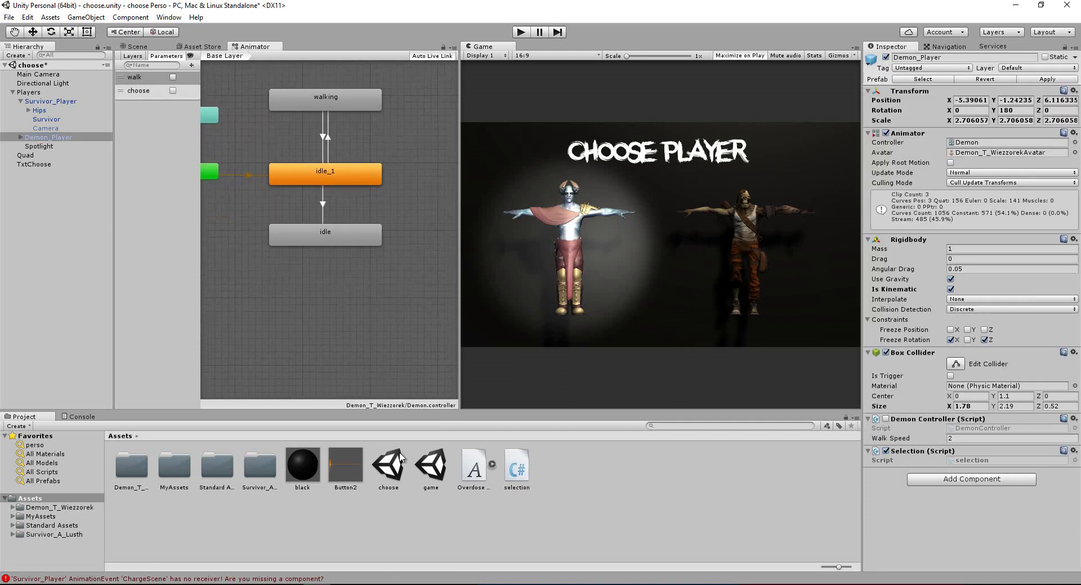
left_click(191, 65)
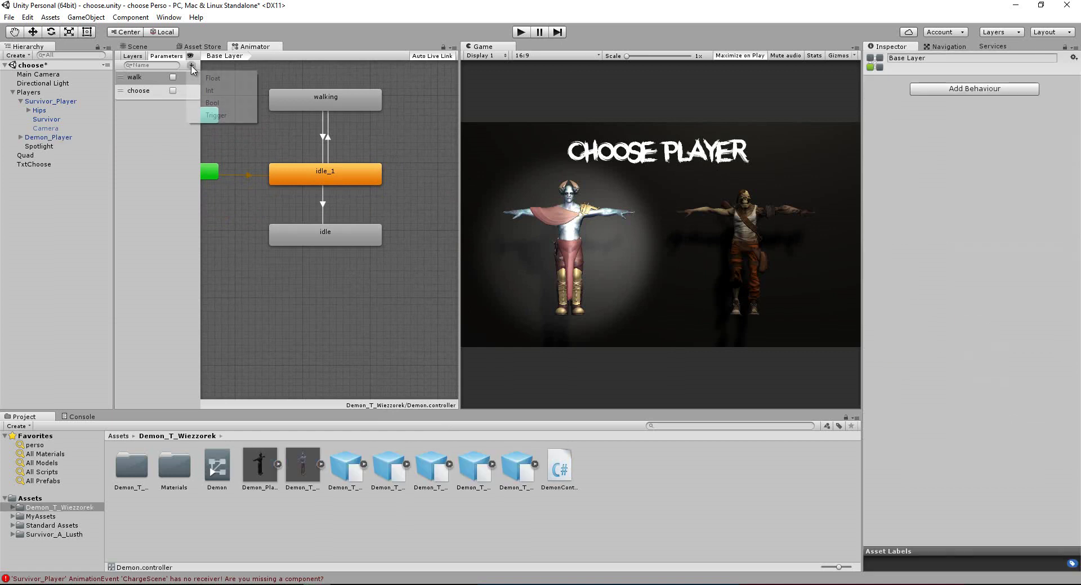
left_click(212, 103)
type("vict")
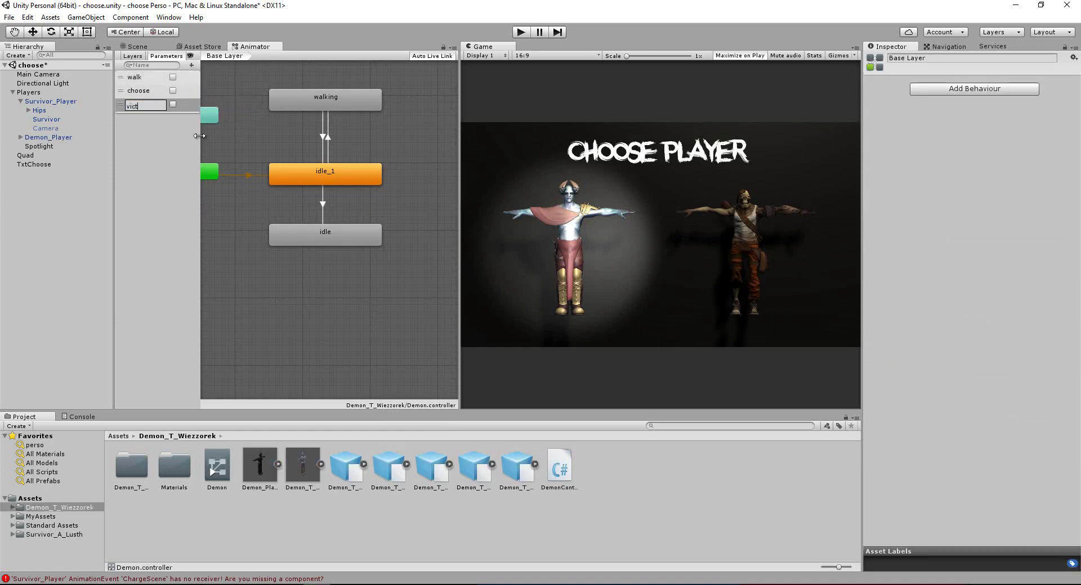
type("ory")
key("Return")
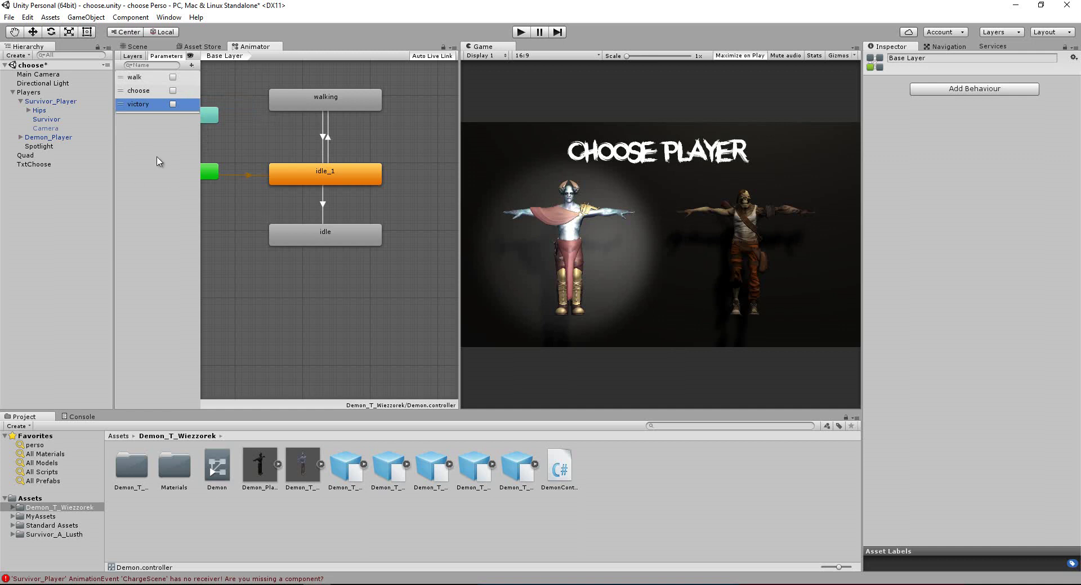
Preview the Demon's victory_idle clip and drop it into the graph as a state.
left_click(474, 475)
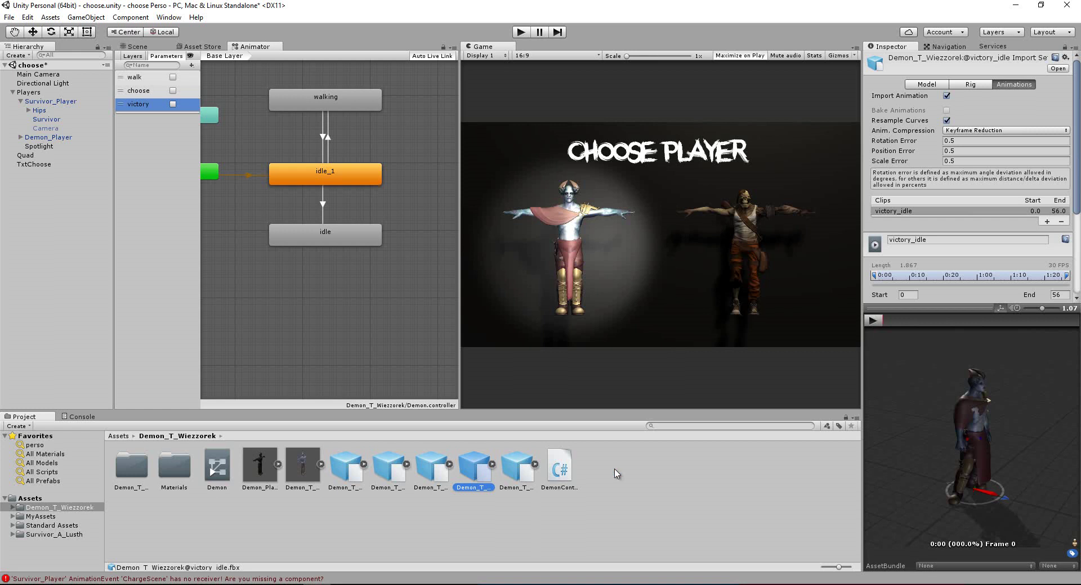
left_click(873, 320)
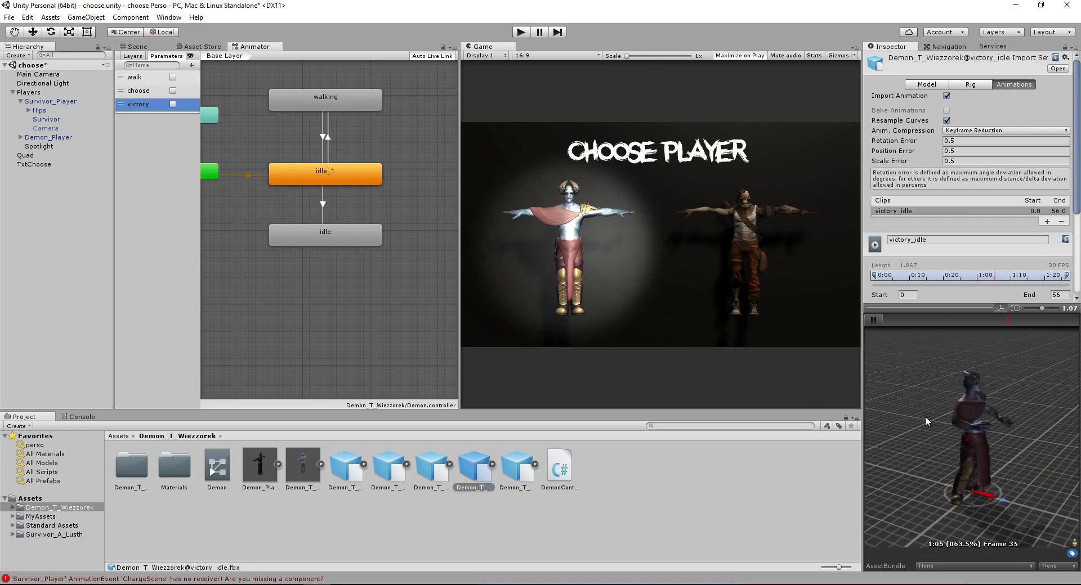
left_click(872, 326)
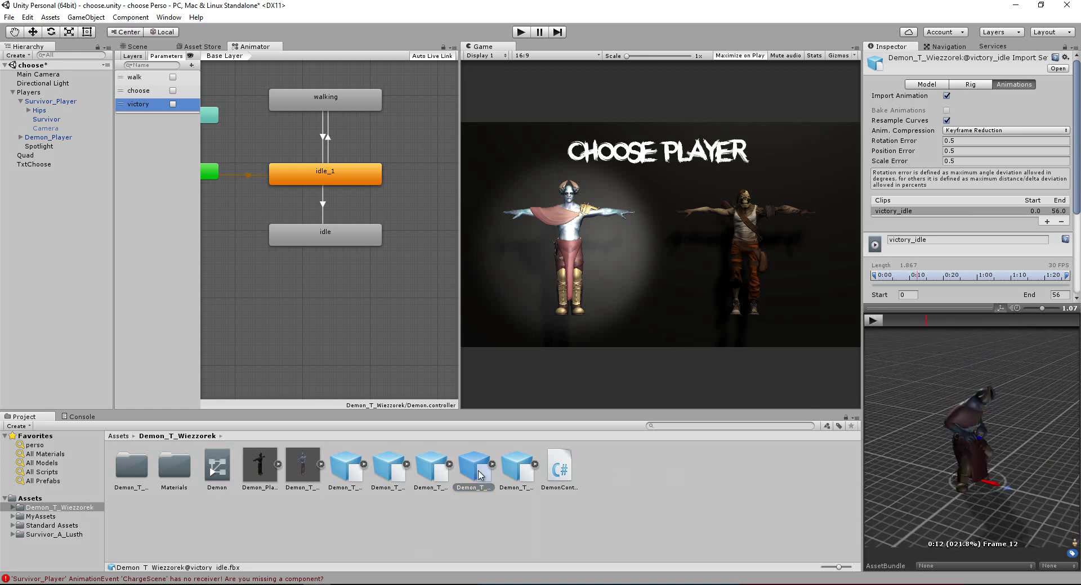
left_click_drag(481, 470, 305, 301)
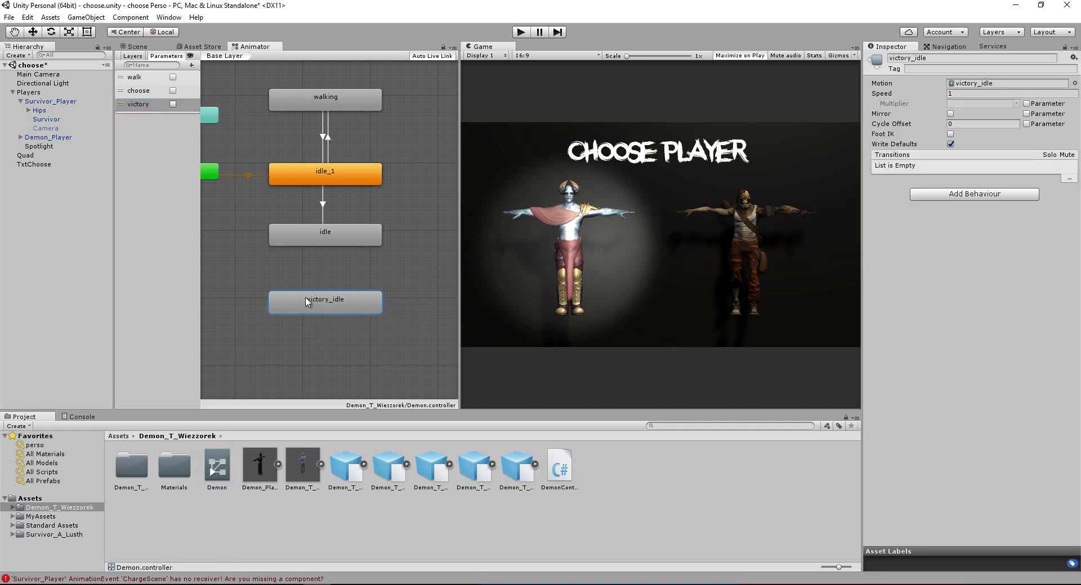
Add an idle to victory_idle transition without exit time, conditioned on victory true.
right_click(320, 241)
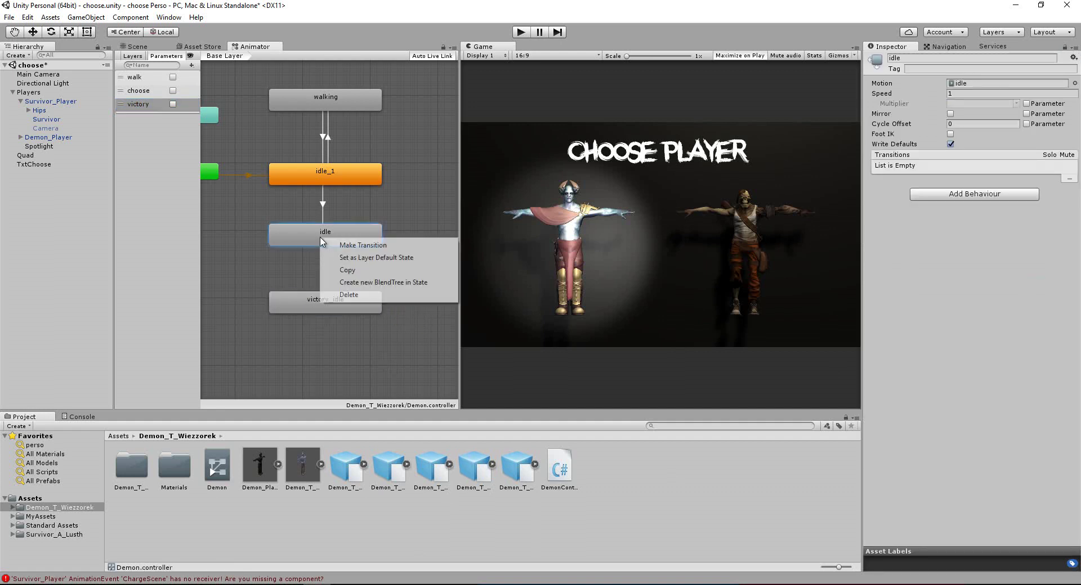
left_click(363, 245)
left_click(331, 301)
left_click(322, 268)
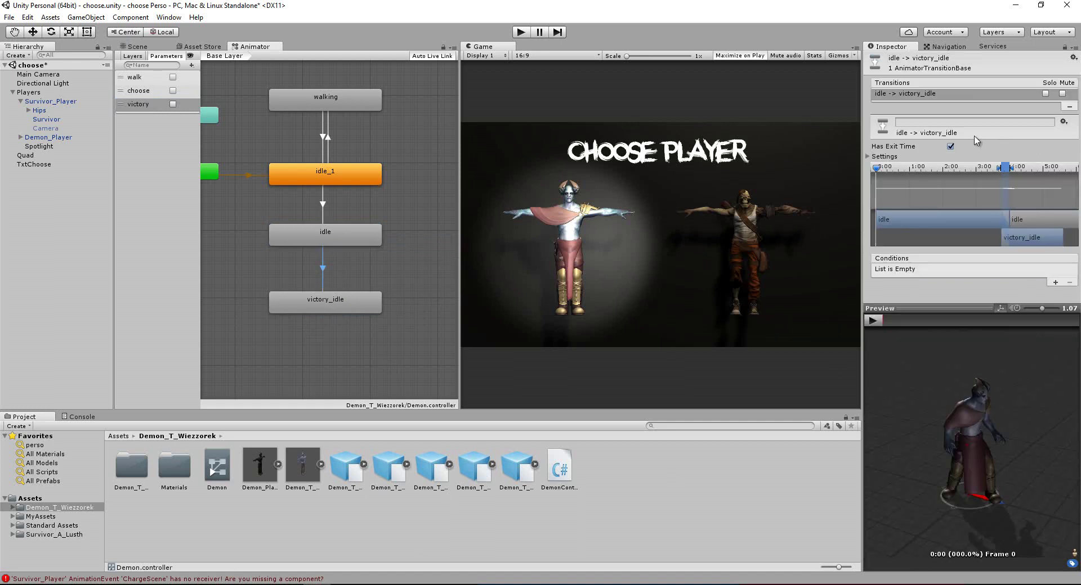
left_click(951, 147)
left_click(1054, 282)
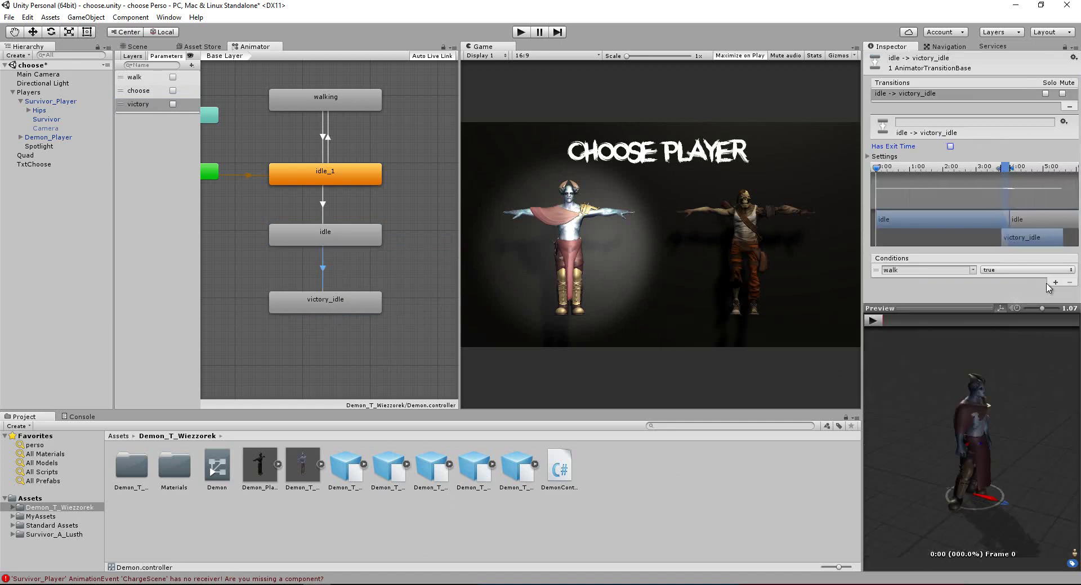
left_click(972, 270)
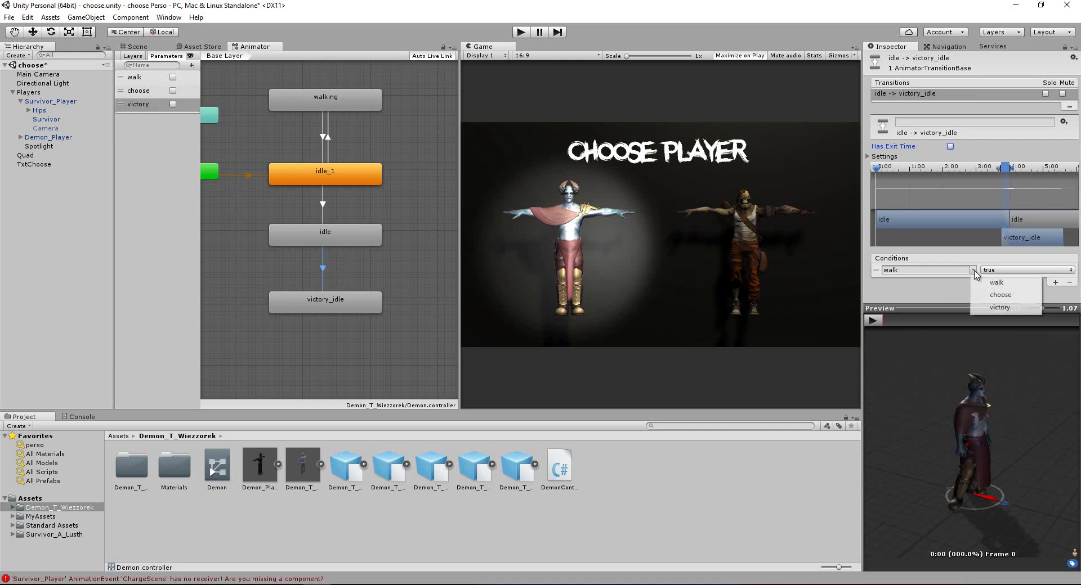
left_click(994, 306)
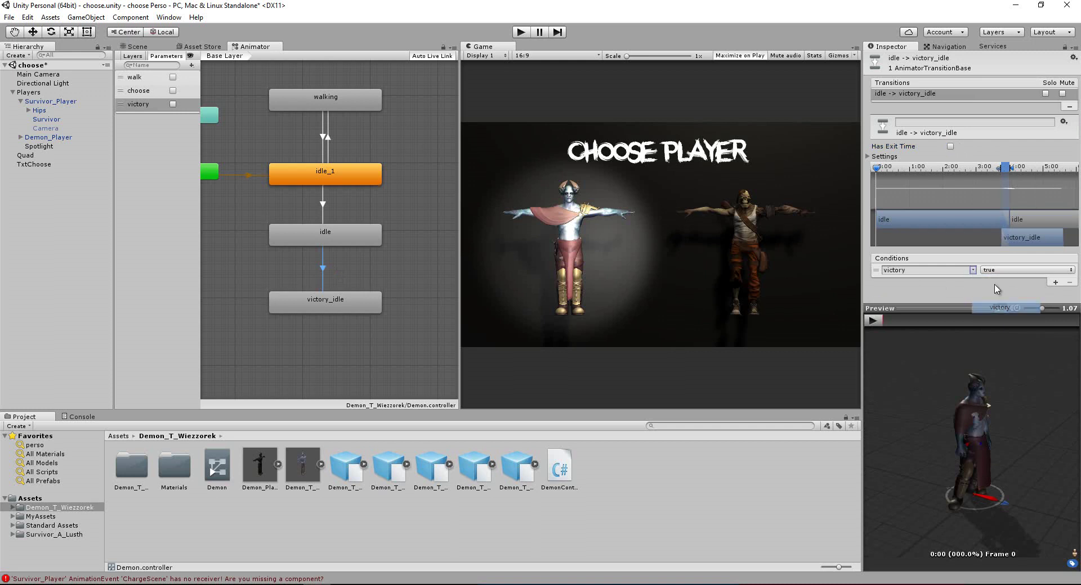
left_click(521, 33)
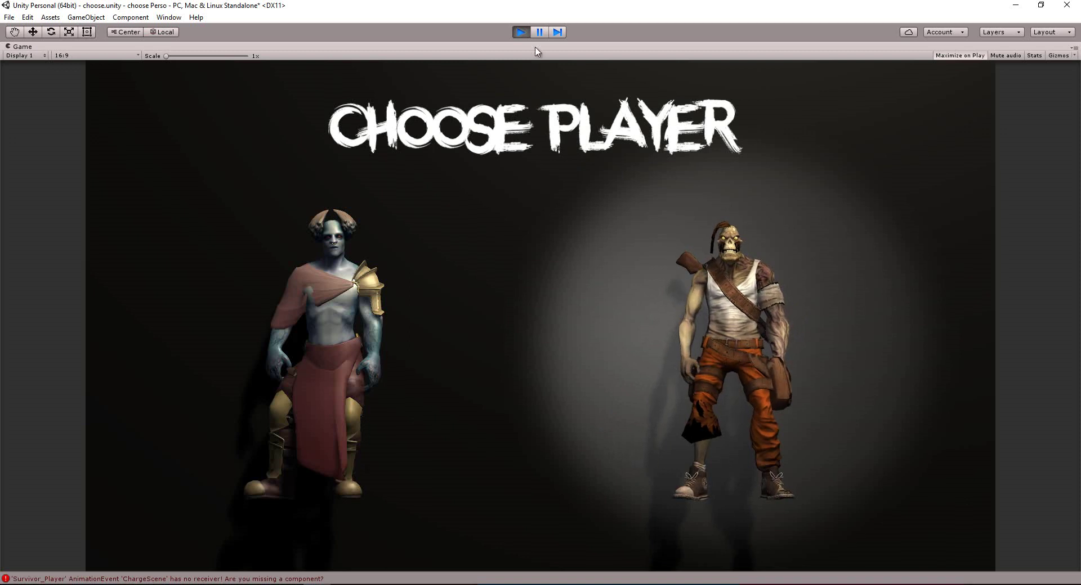
left_click(520, 31)
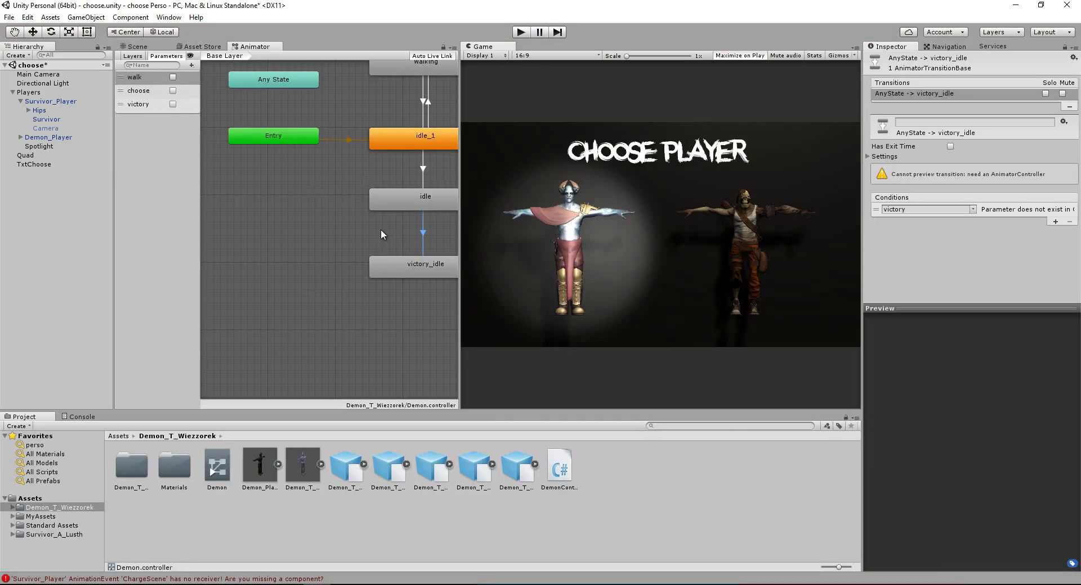
Play-test the scene again, stop it, and return to selection.cs in Visual Studio.
middle_click_drag(327, 232, 274, 298)
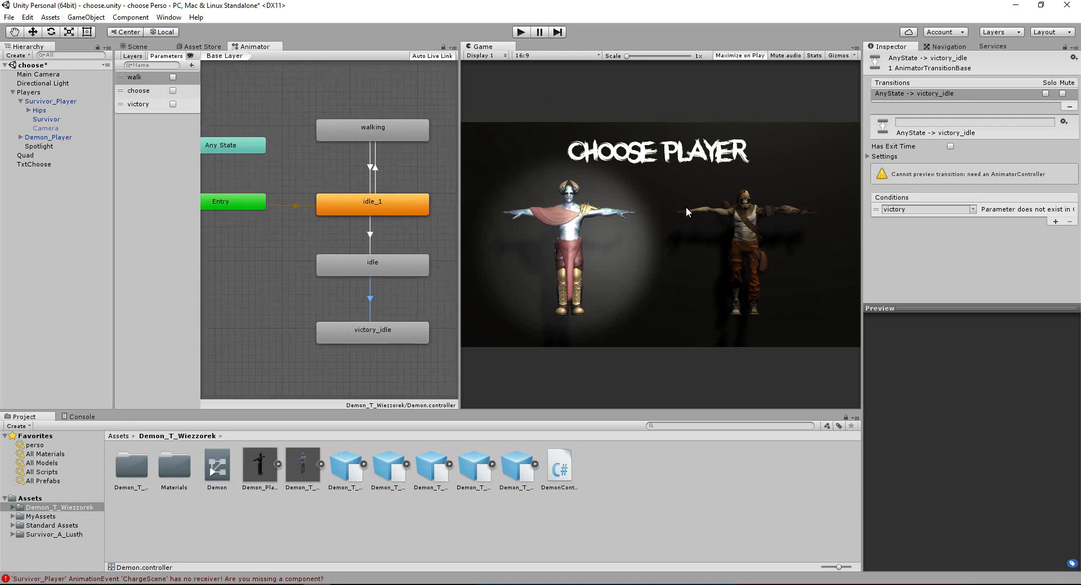
left_click(520, 32)
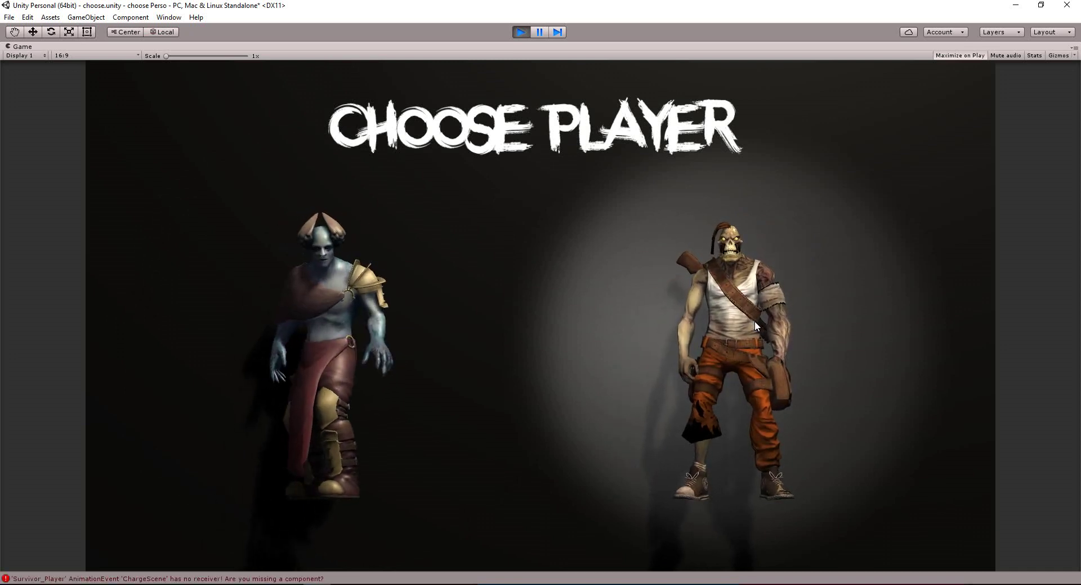
left_click(526, 35)
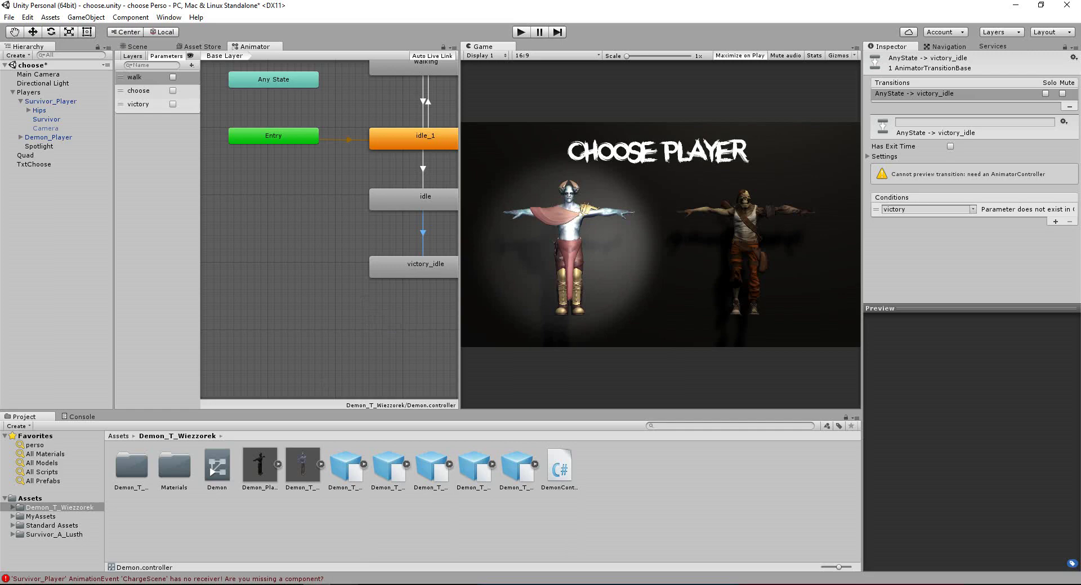
left_click(344, 583)
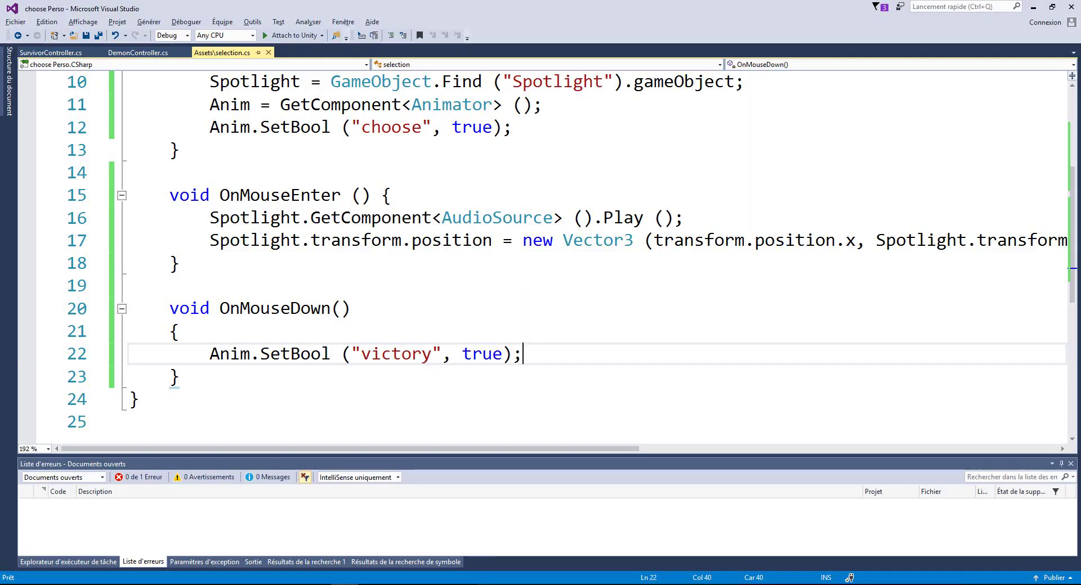
Insert a new line at the top of OnMouseDown and enter PlayerPrefs.
left_click(252, 340)
key("Return")
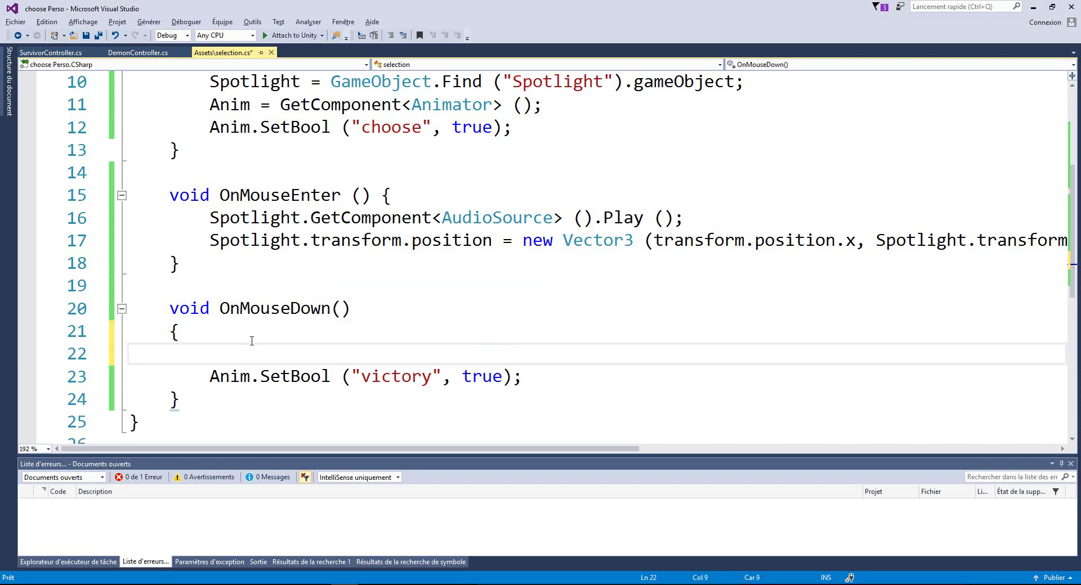
type("Pl")
key("Down")
key("Tab")
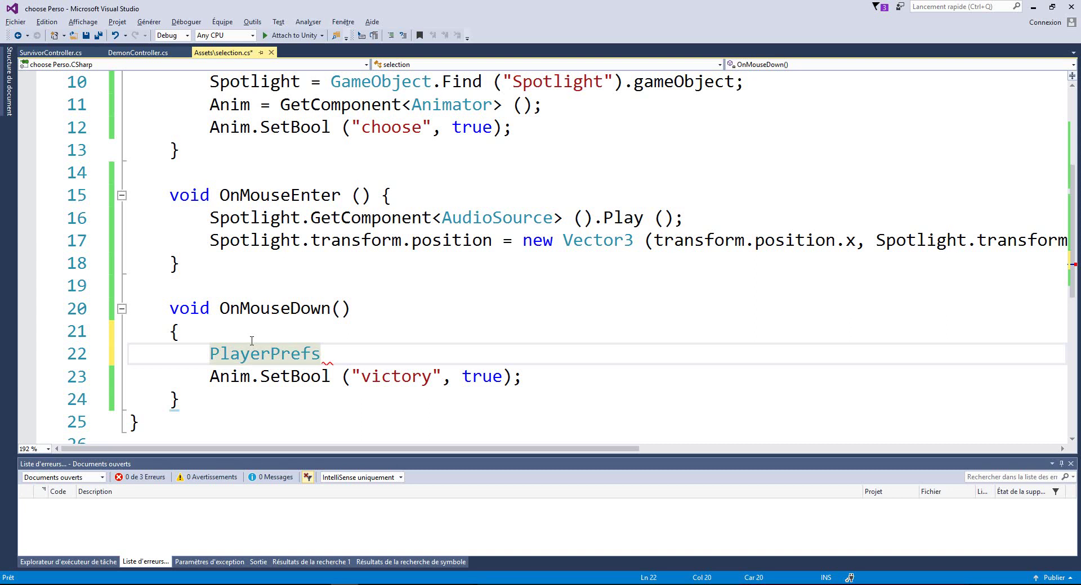
Browse the PlayerPrefs members and choose SetString.
type(".")
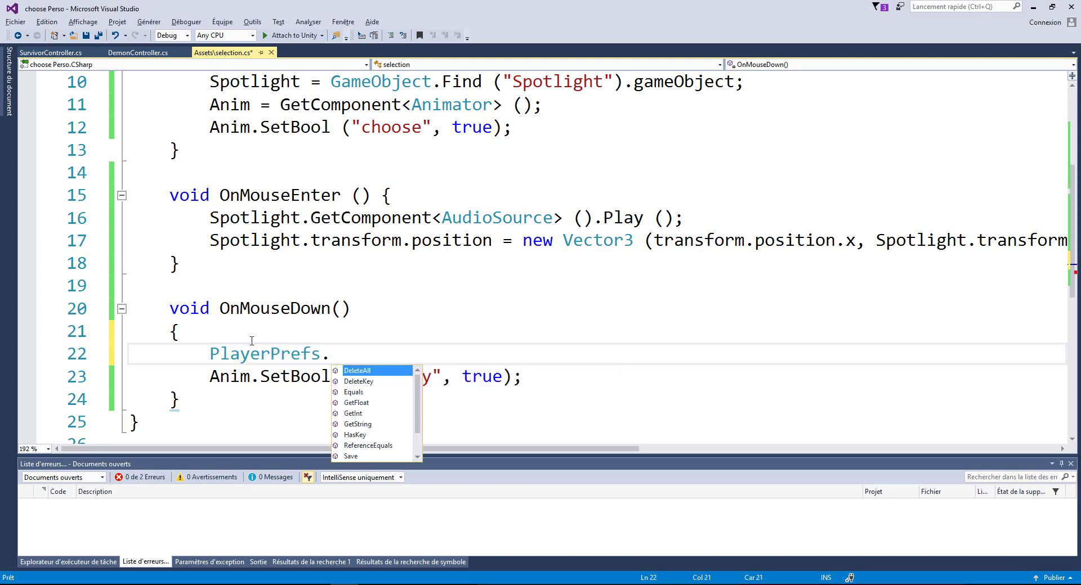
key("Down")
key("Down")
key("Down")
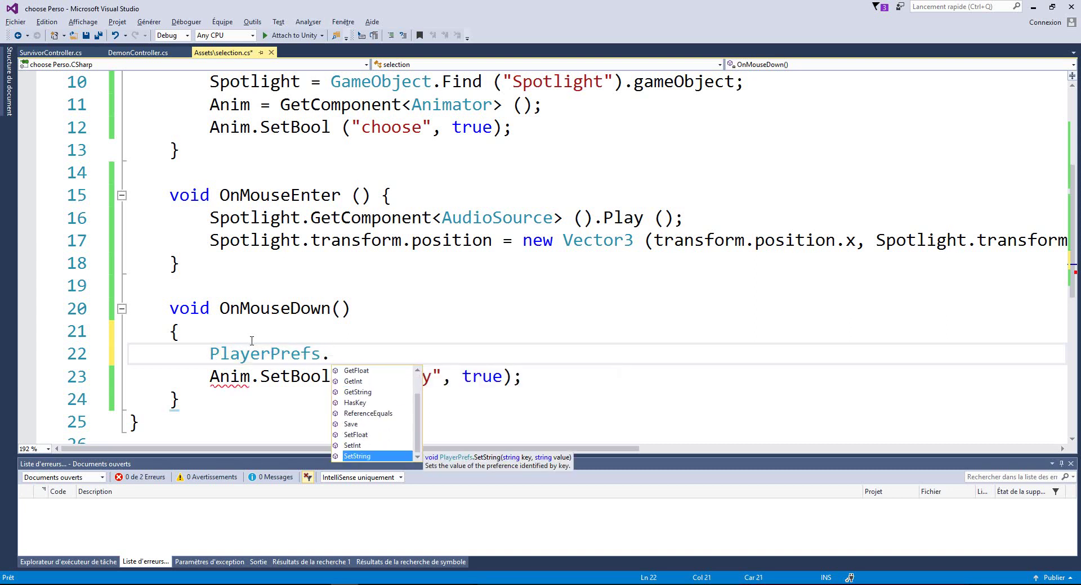
key("Up")
key("Up")
key("Up")
key("Up")
key("Up")
key("Up")
key("Up")
key("Up")
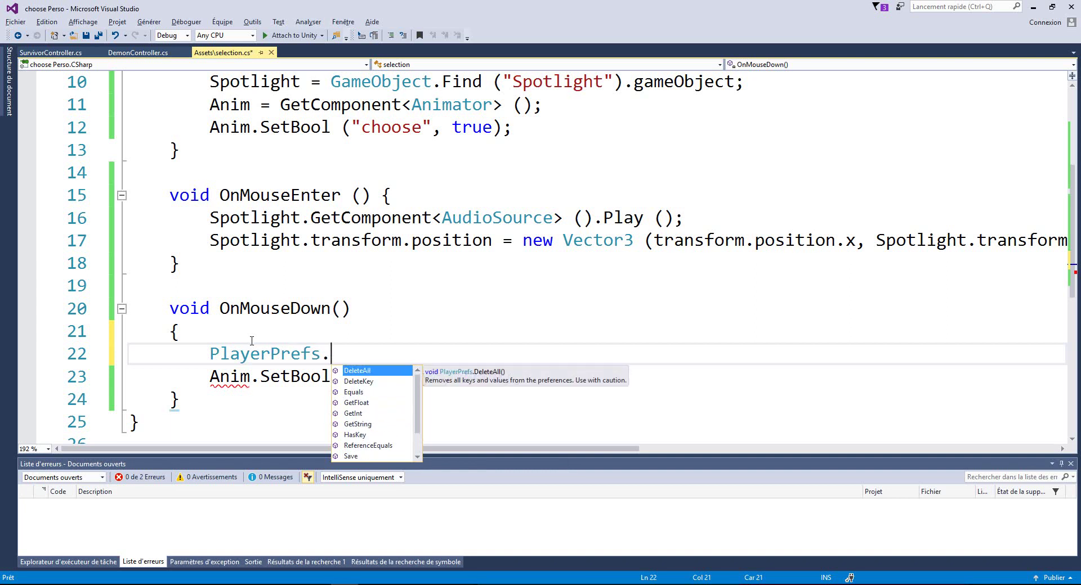
key("Down")
key("Down")
key("Down")
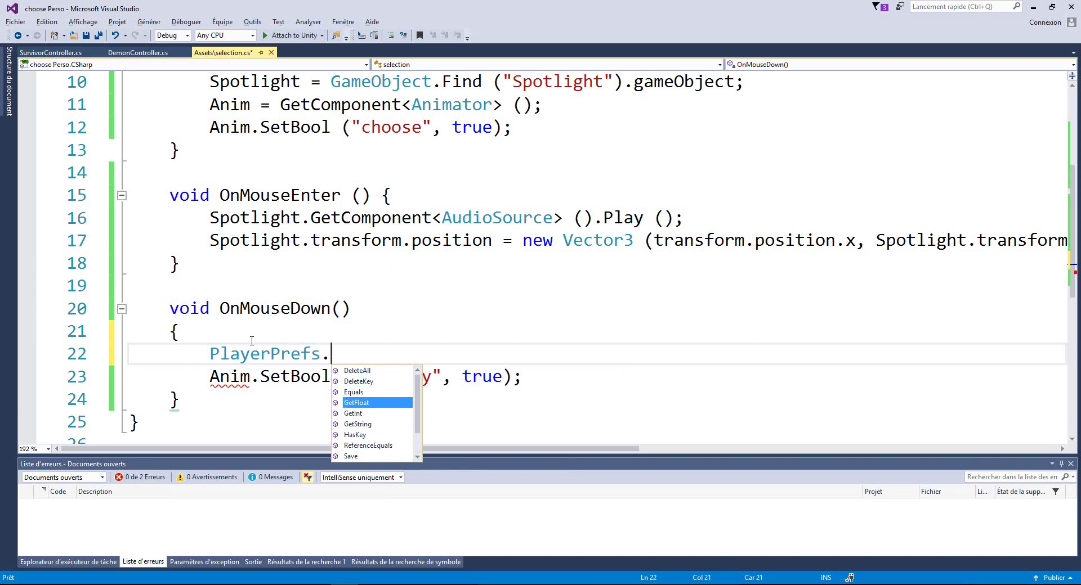
key("Down")
key("Down")
key("Down")
key("Down")
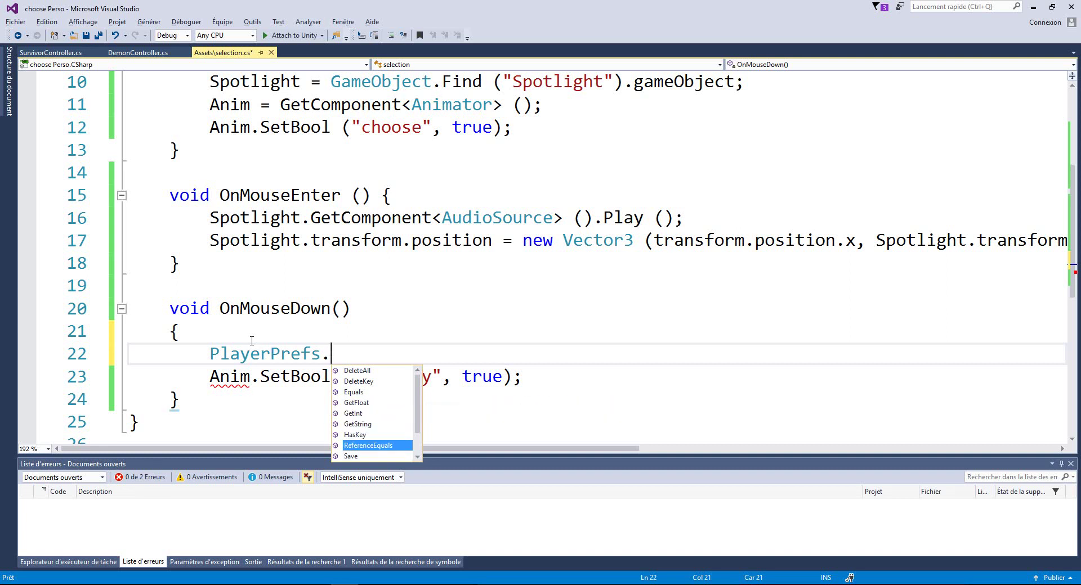
key("Down")
key("Down")
key("Down")
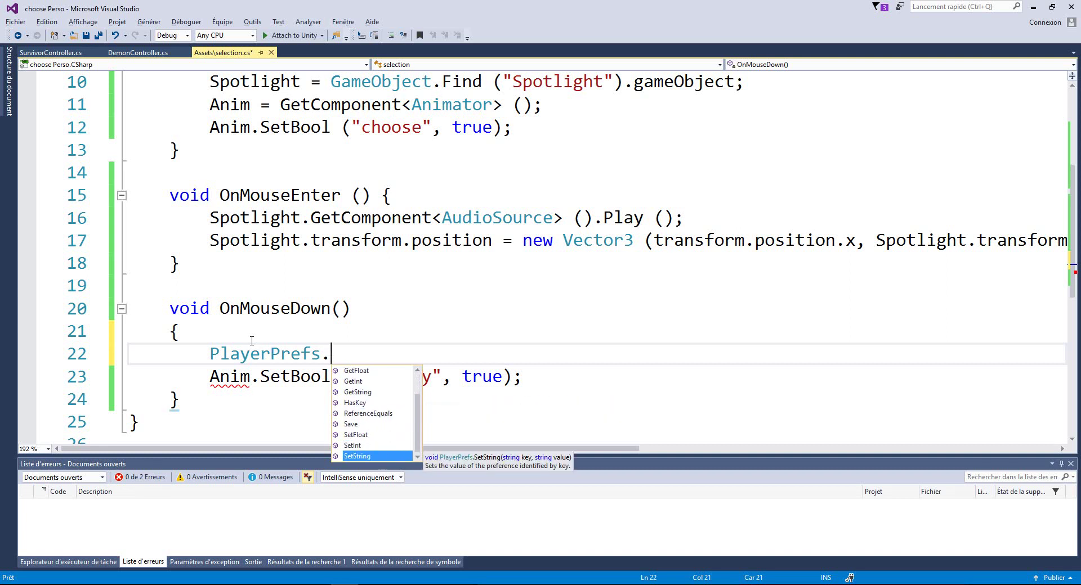
key("Up")
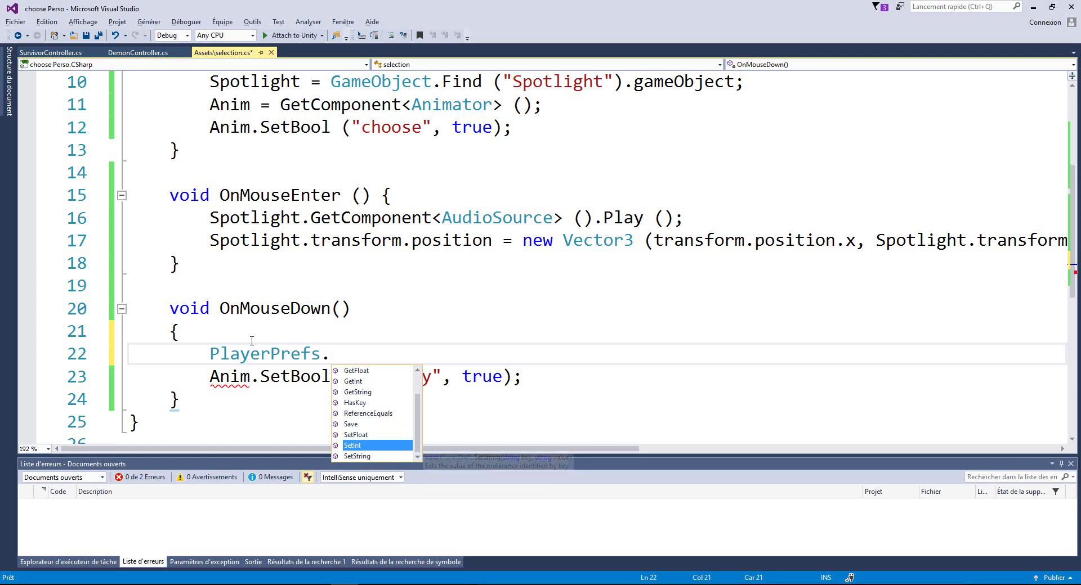
key("Up")
key("Up")
key("Up")
key("Up")
key("Up")
key("Up")
key("Up")
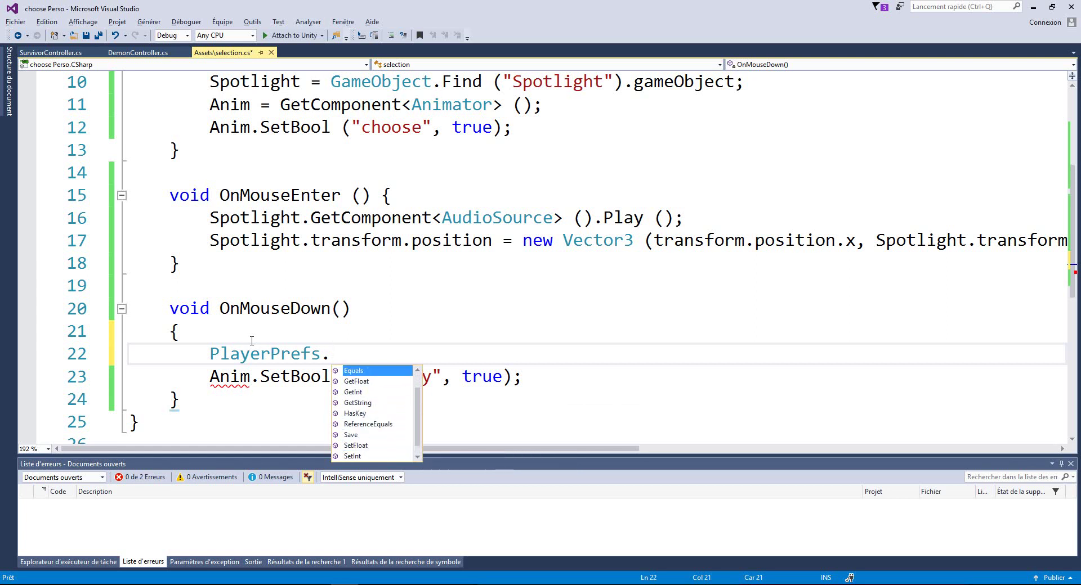
key("Up")
key("Down")
key("Down")
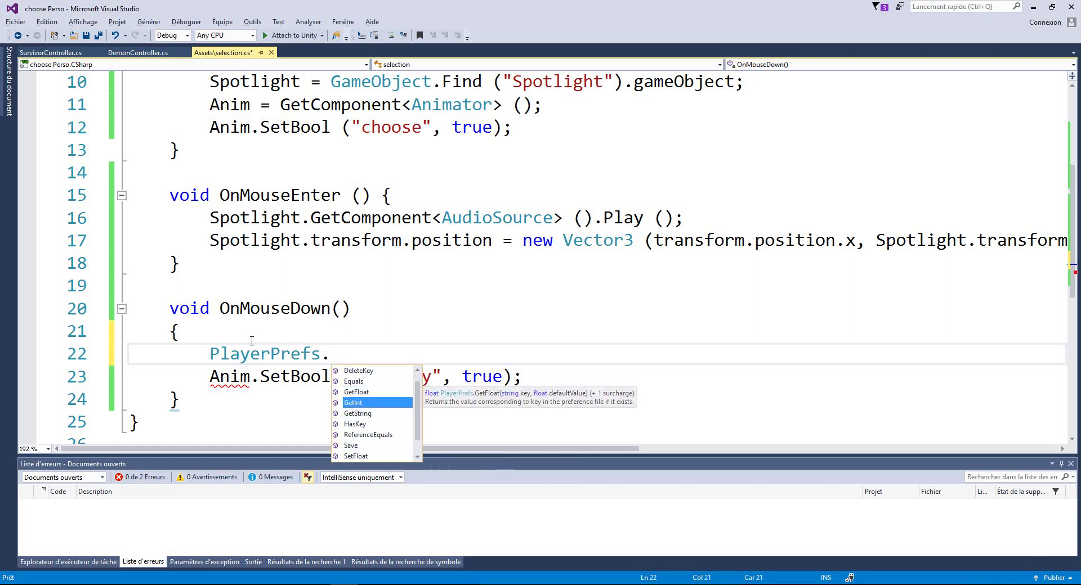
key("Down")
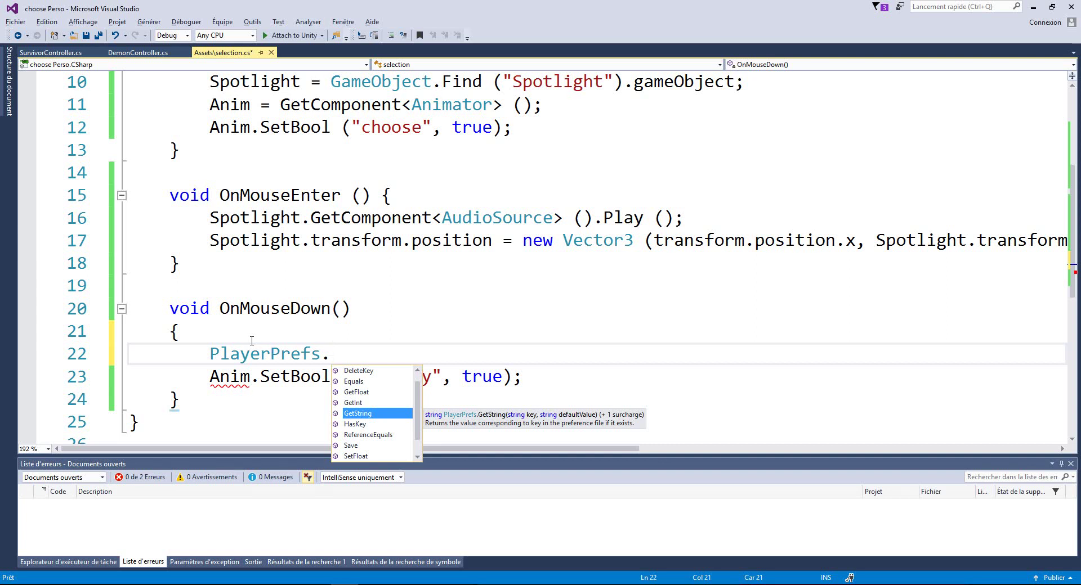
key("Down")
key("Down")
key("Down")
key("Down")
key("Down")
key("Down")
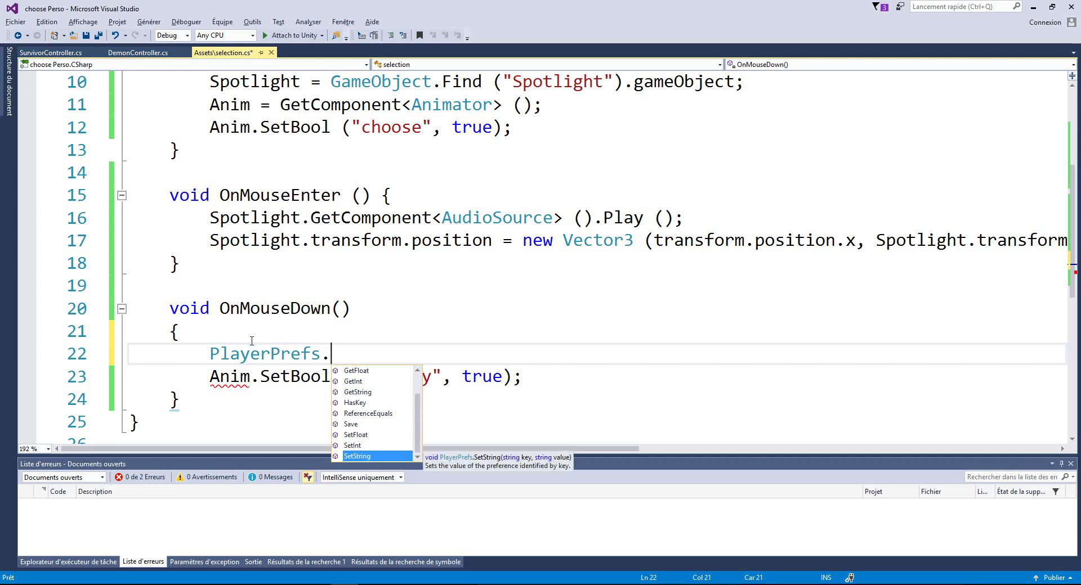
key("Tab")
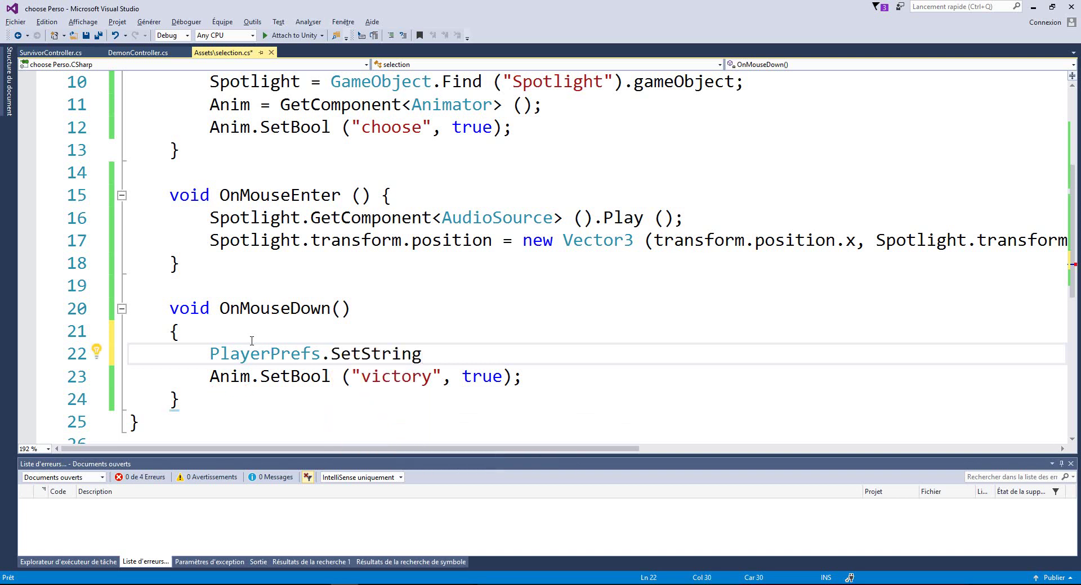
Complete the line as PlayerPrefs.SetString("Player", gameObject.name); and save selection.cs.
type("(")
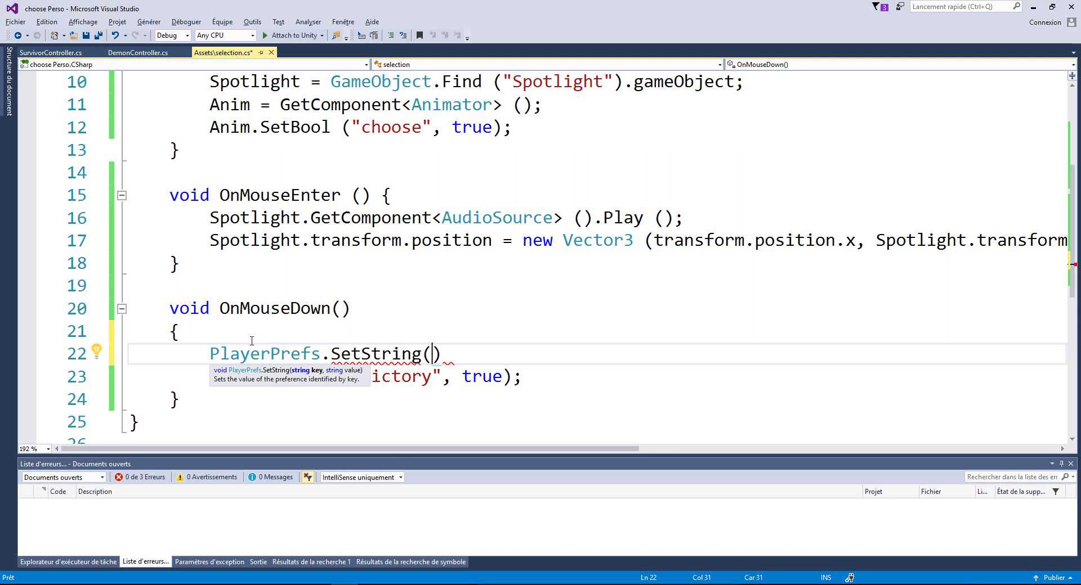
type("\"")
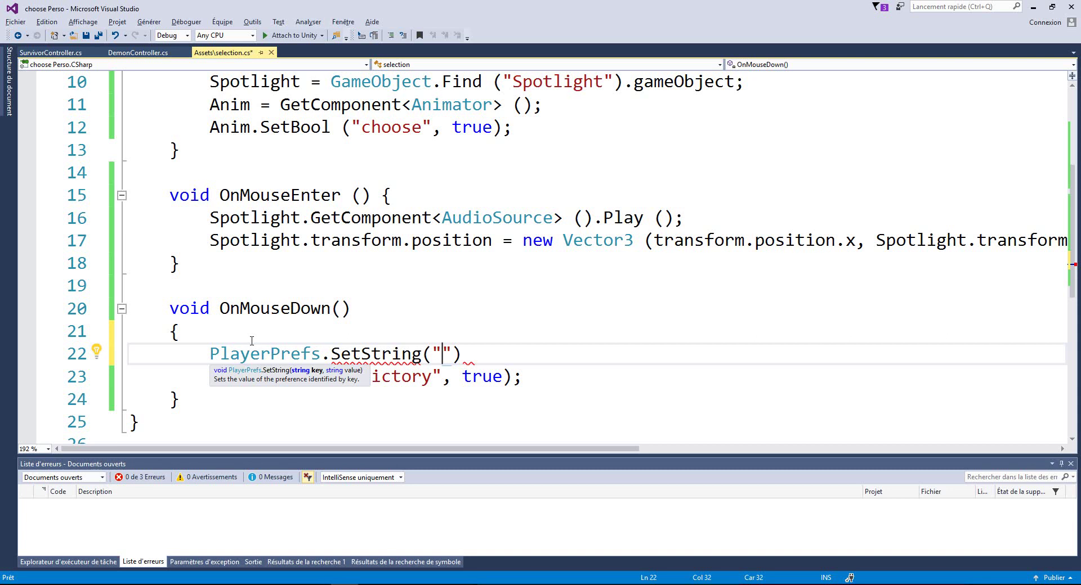
type("Play")
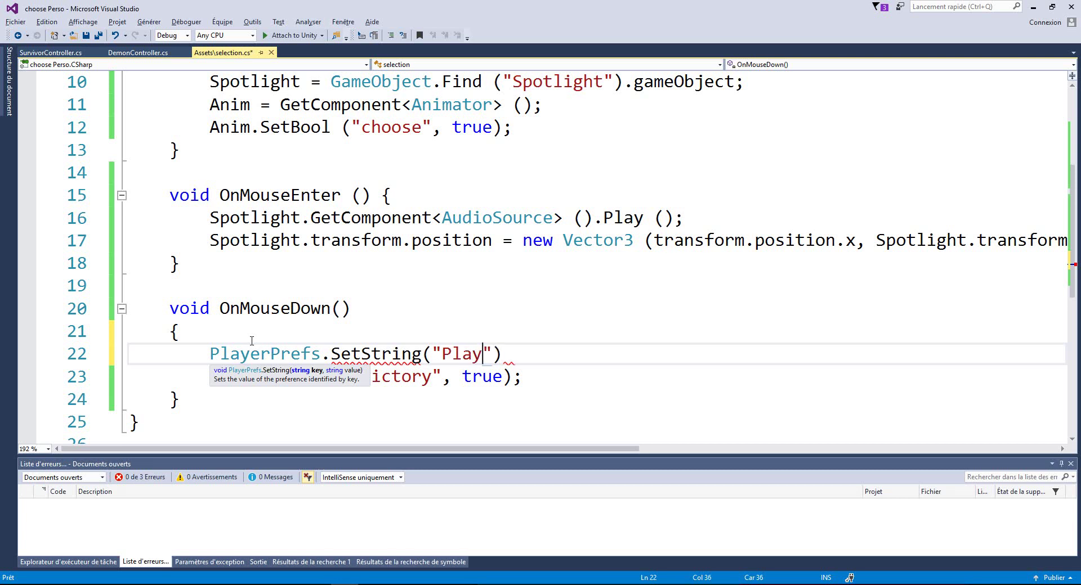
type("er\"")
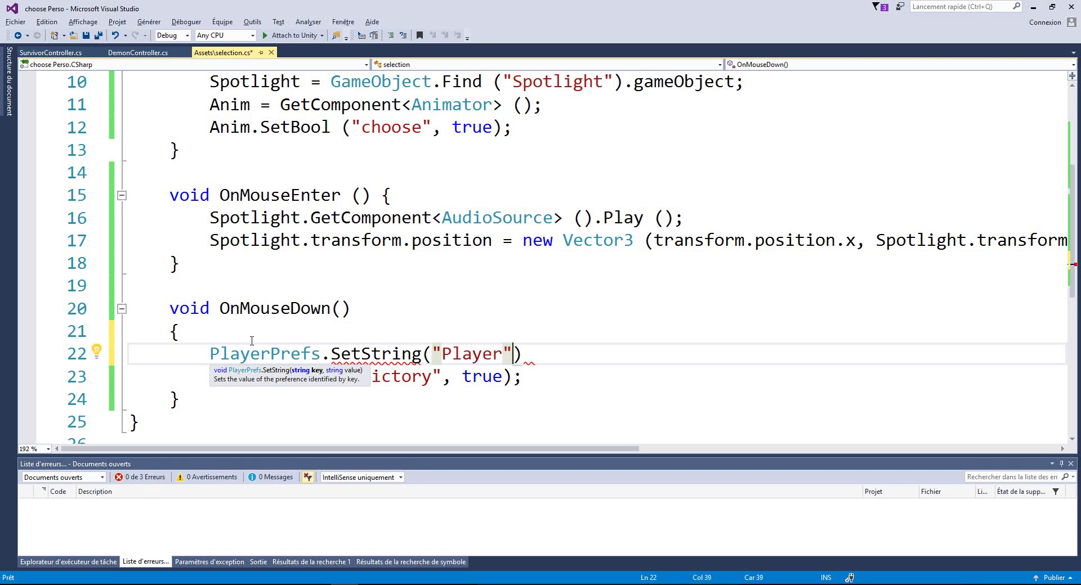
type(",")
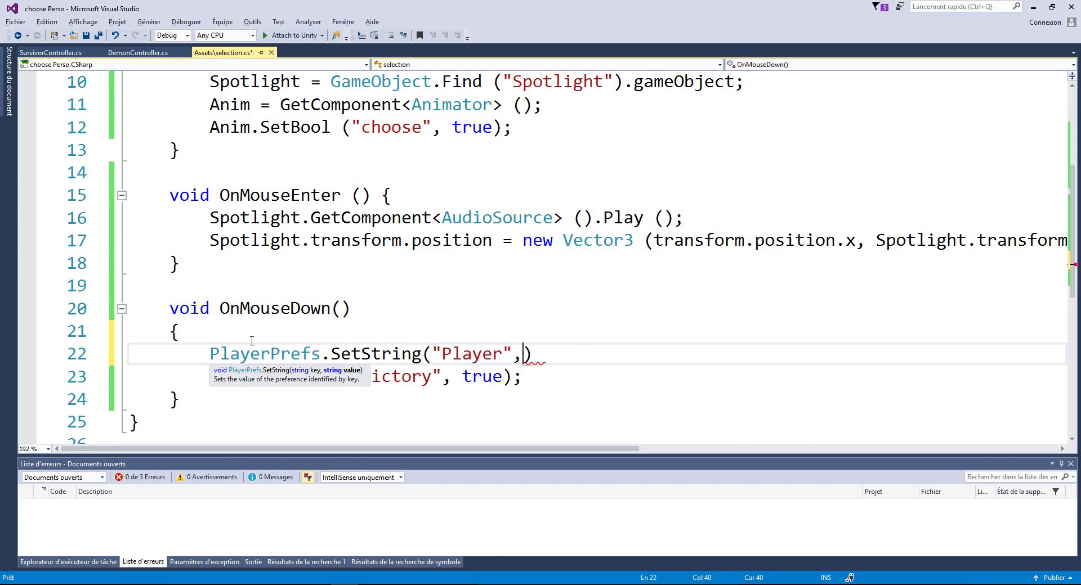
type("gameObject.")
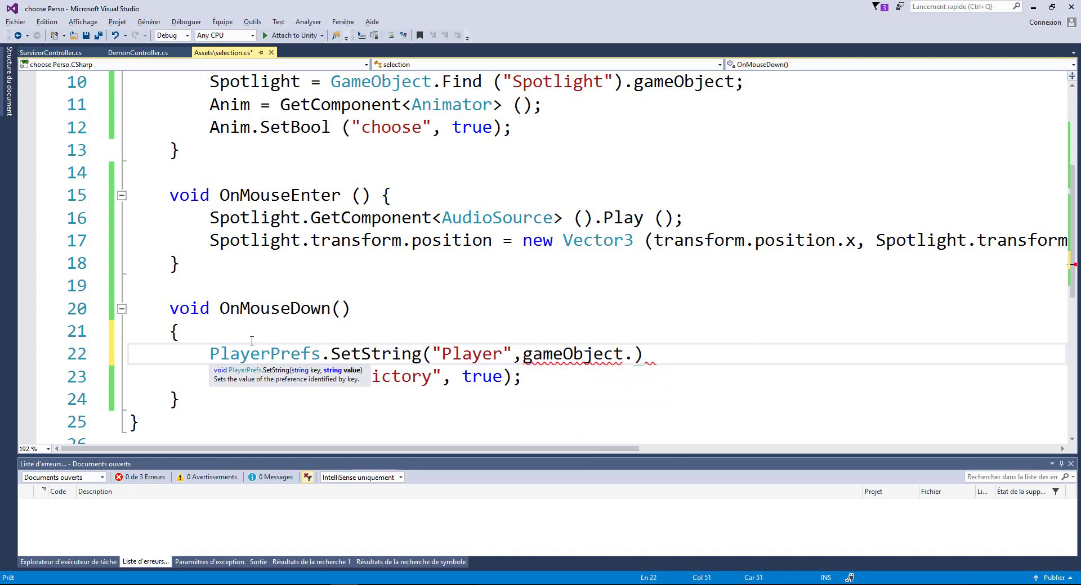
type("name)")
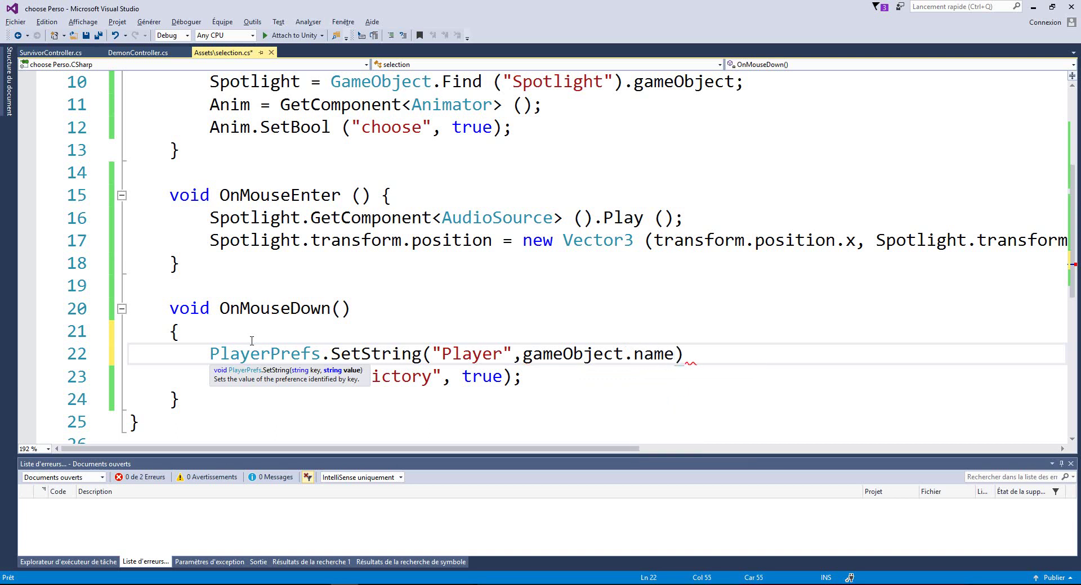
type(";")
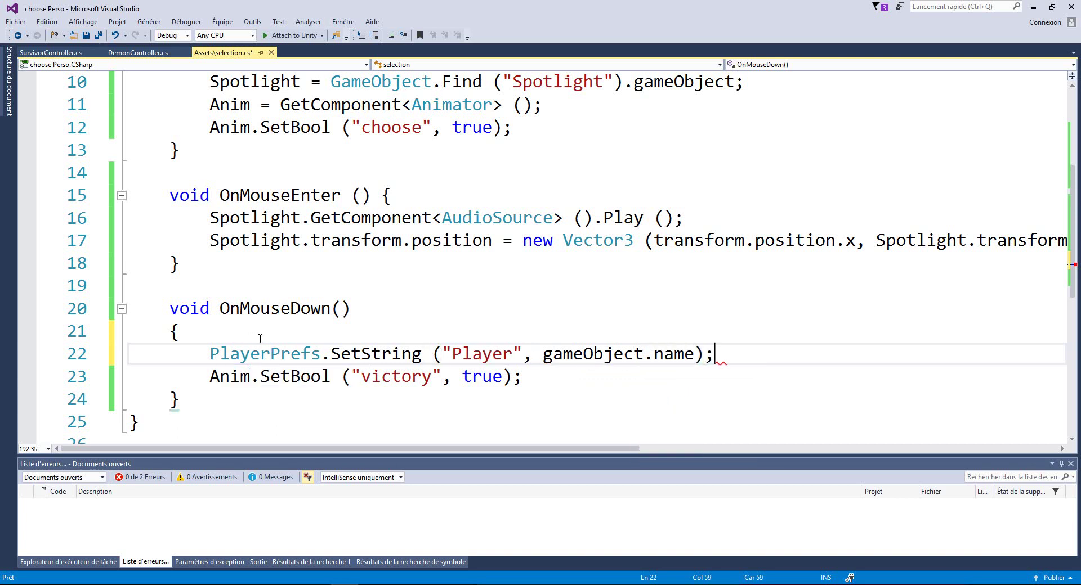
left_click(799, 285)
key("ctrl+s")
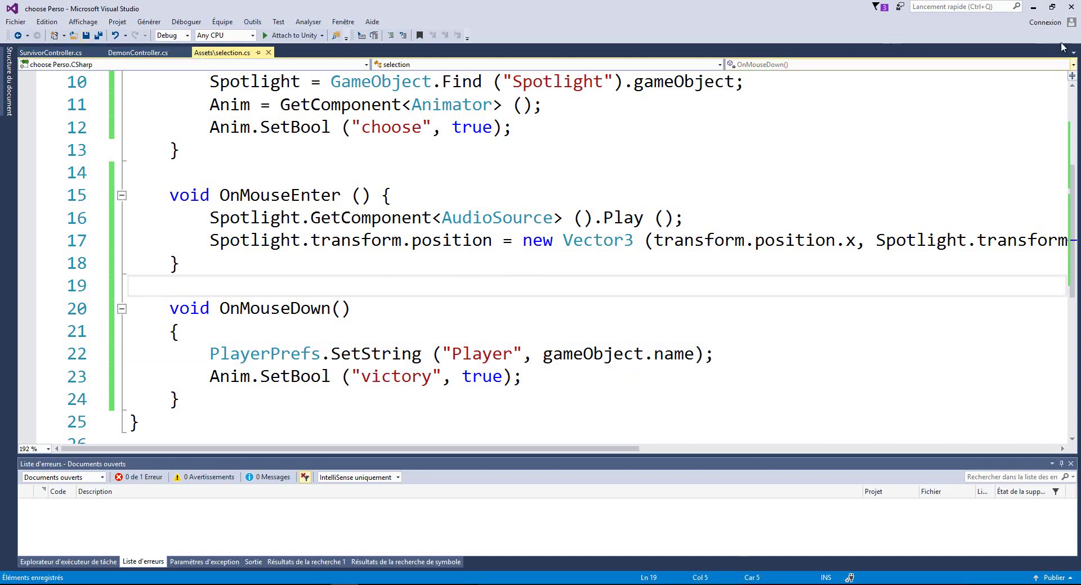
Run the choose-player scene briefly in Unity, stop it, and return to Visual Studio.
key("alt+Tab")
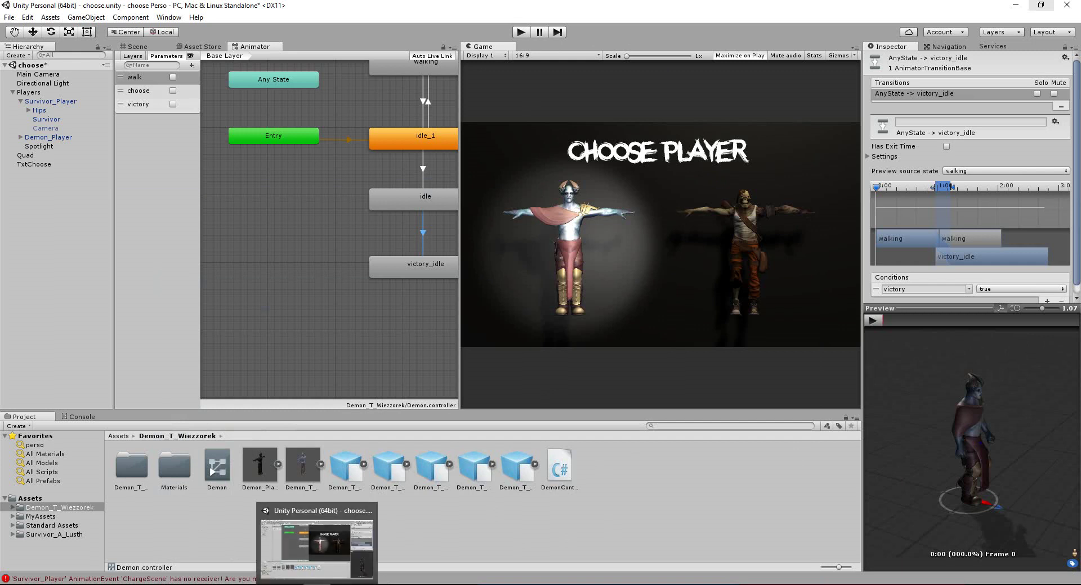
left_click(520, 33)
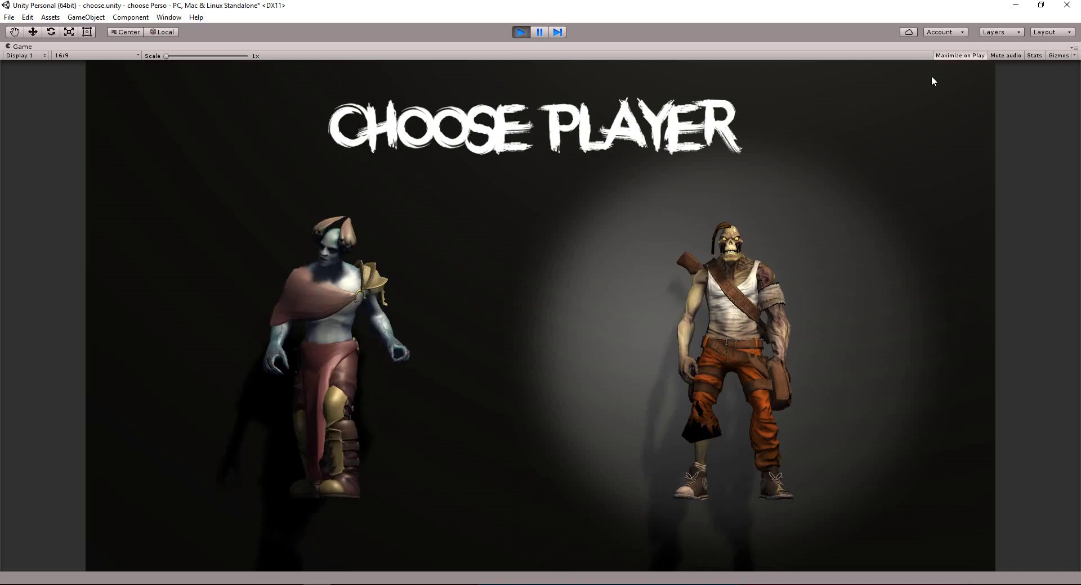
left_click(521, 33)
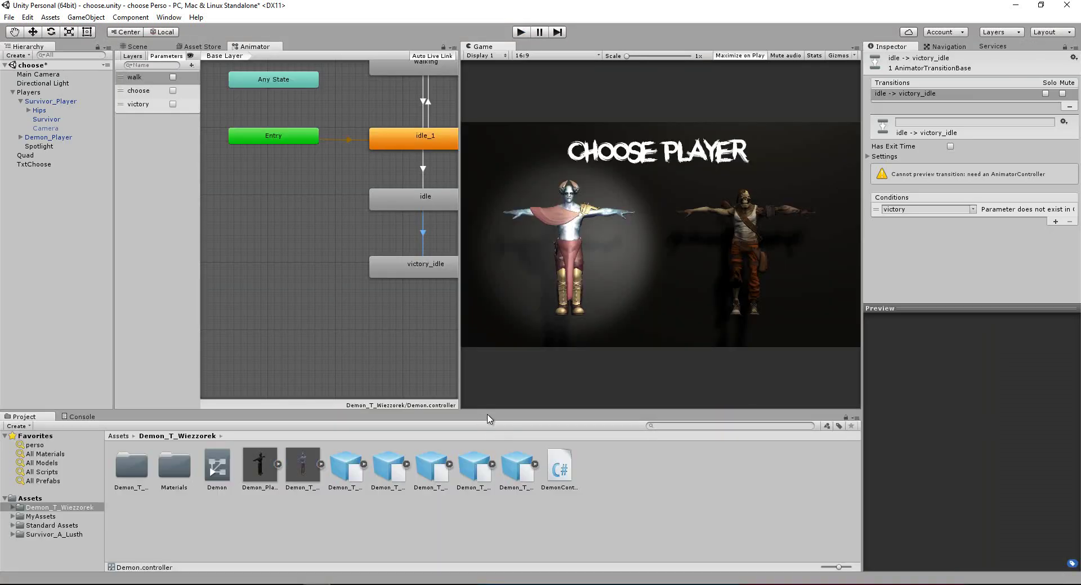
mouse_move(345, 583)
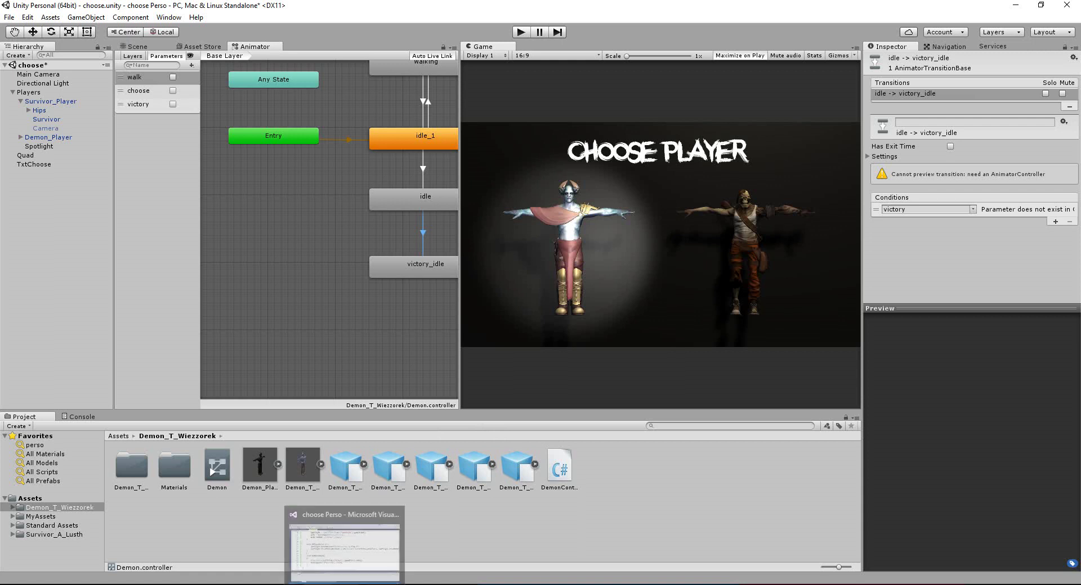
left_click(345, 544)
Add Debug.Log(PlayerPrefs.GetString("Player")); at the end of Start() and return to Unity.
scroll(398, 388, "up", 1)
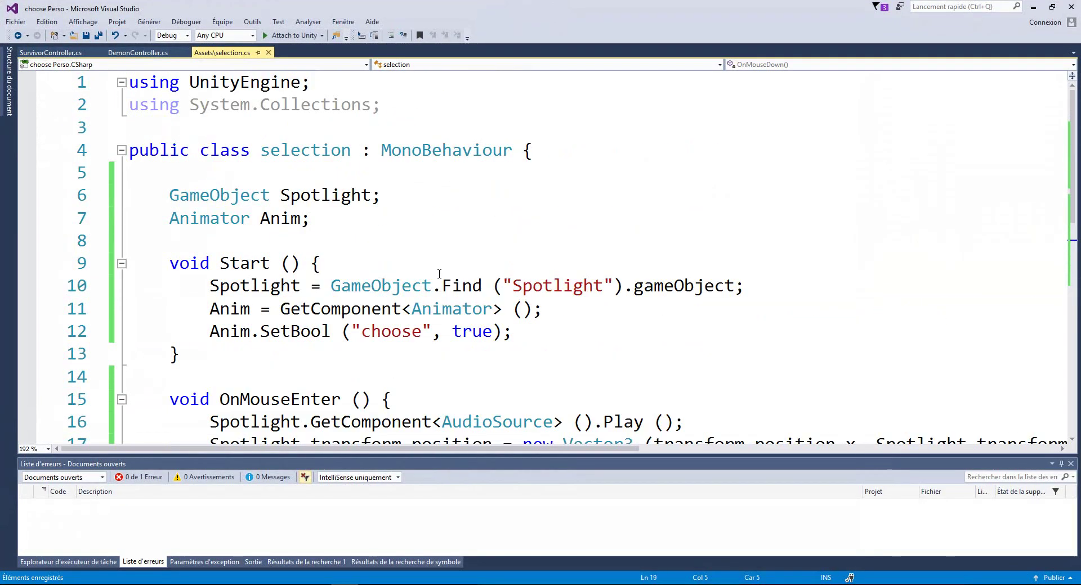
left_click(520, 336)
key("Return")
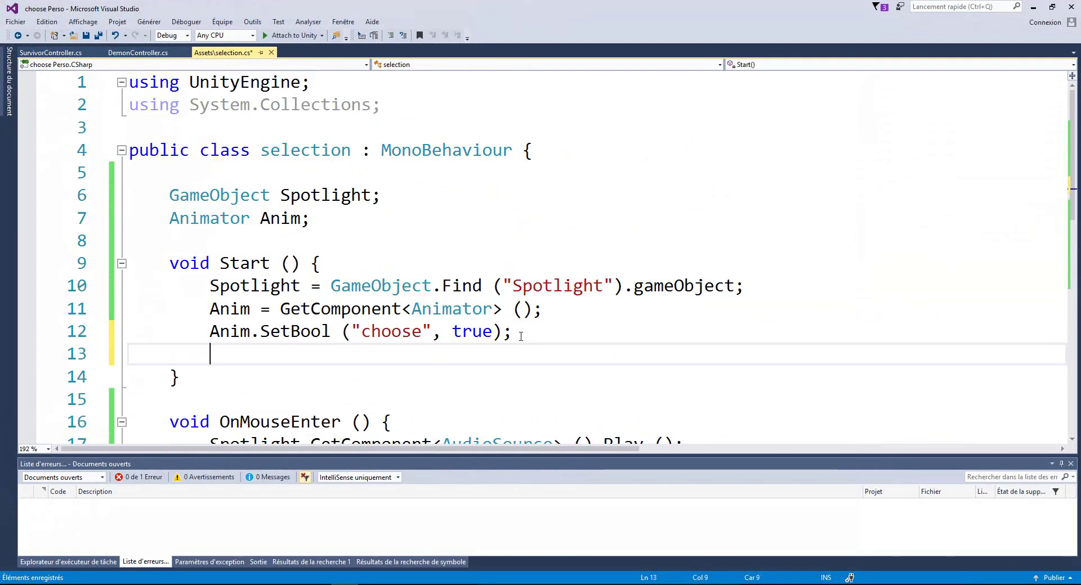
type("Debug")
key("Escape")
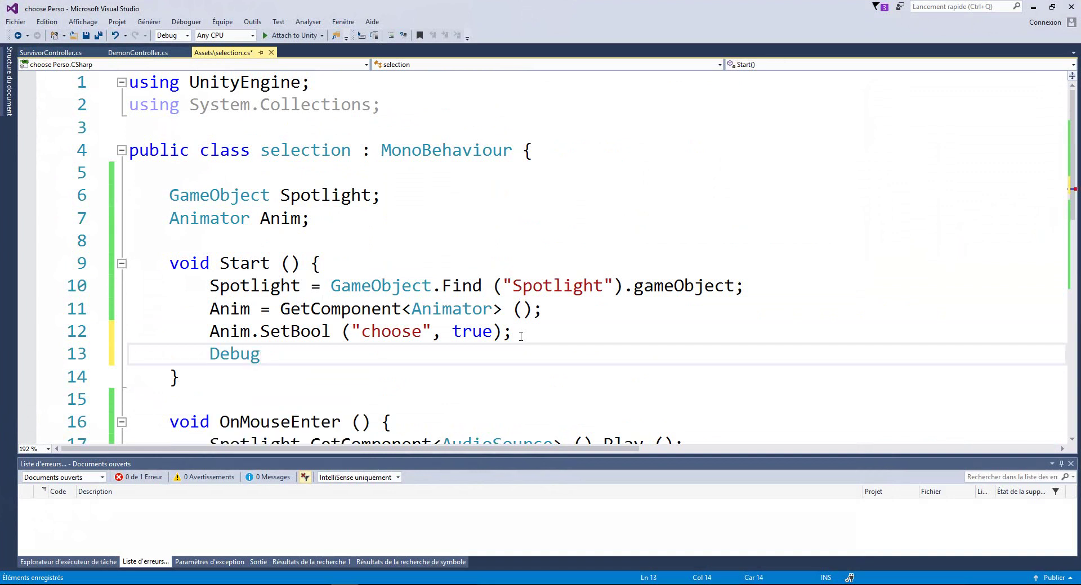
type(".lo(\"")
key("BackSpace")
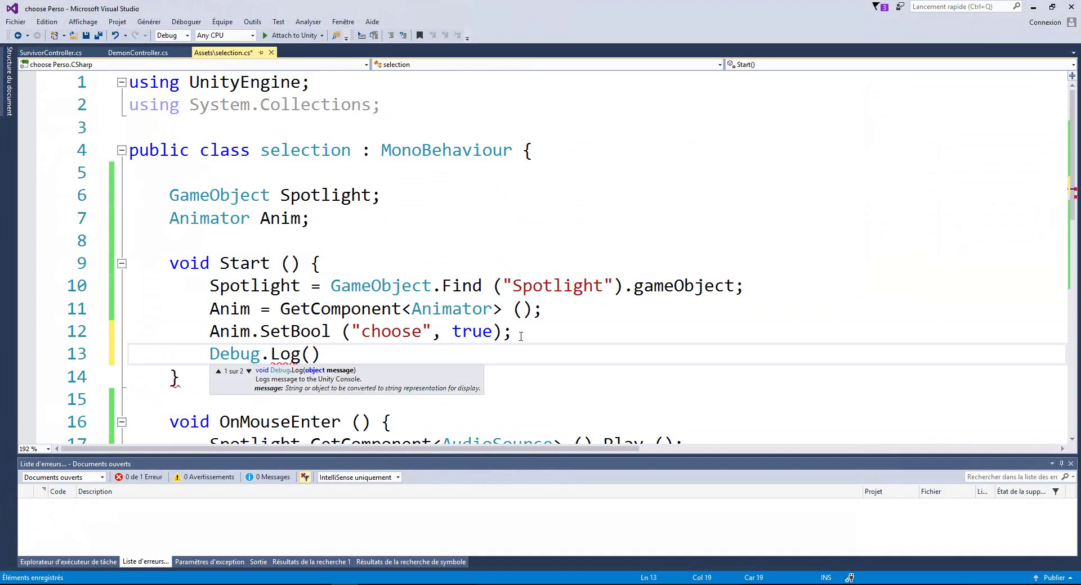
type("player")
key("Tab")
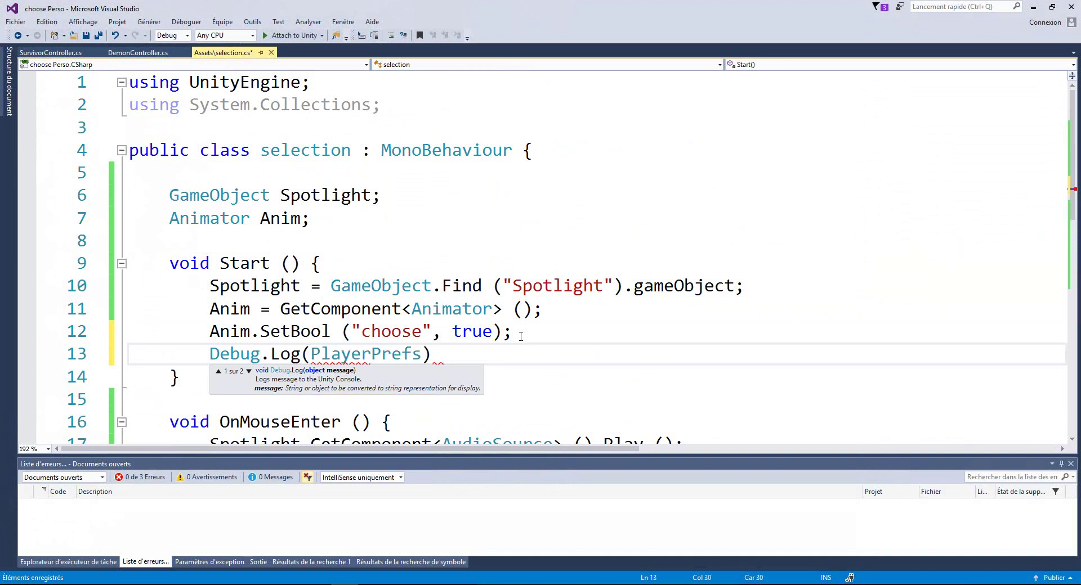
type(".get")
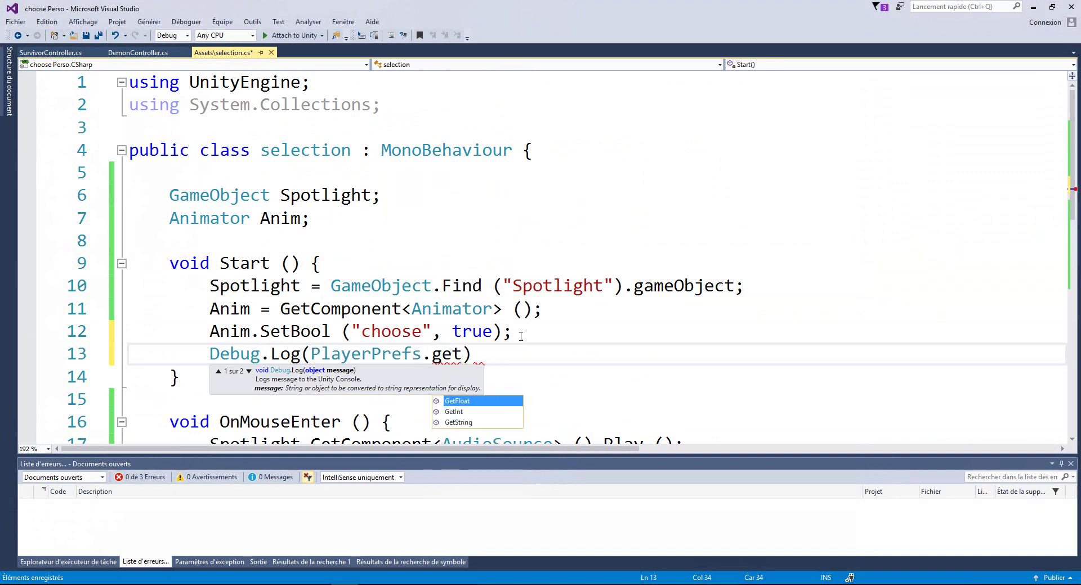
key("Tab")
type("(")
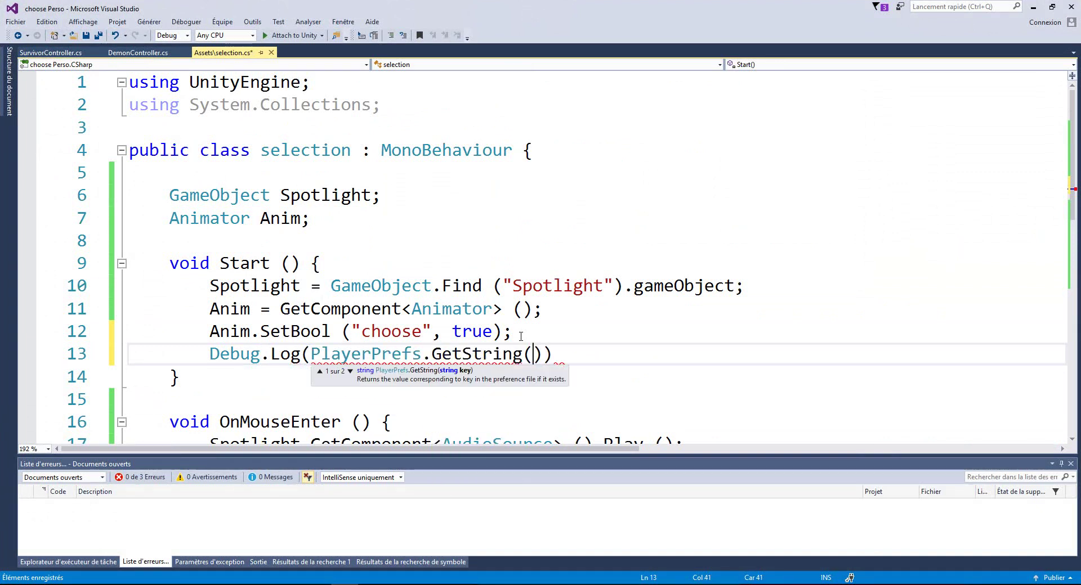
type("\"P")
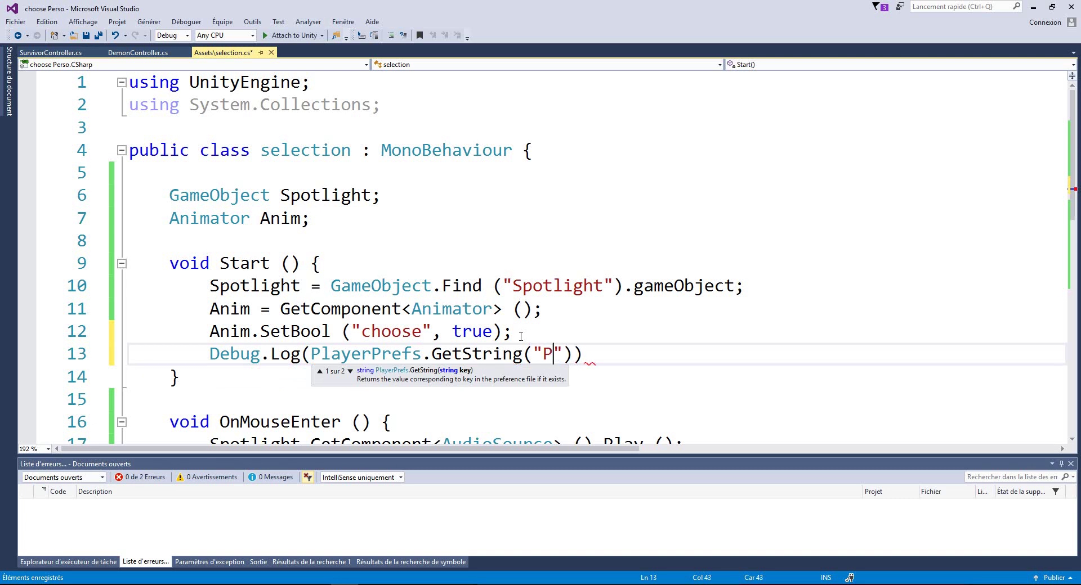
type("layer\"))")
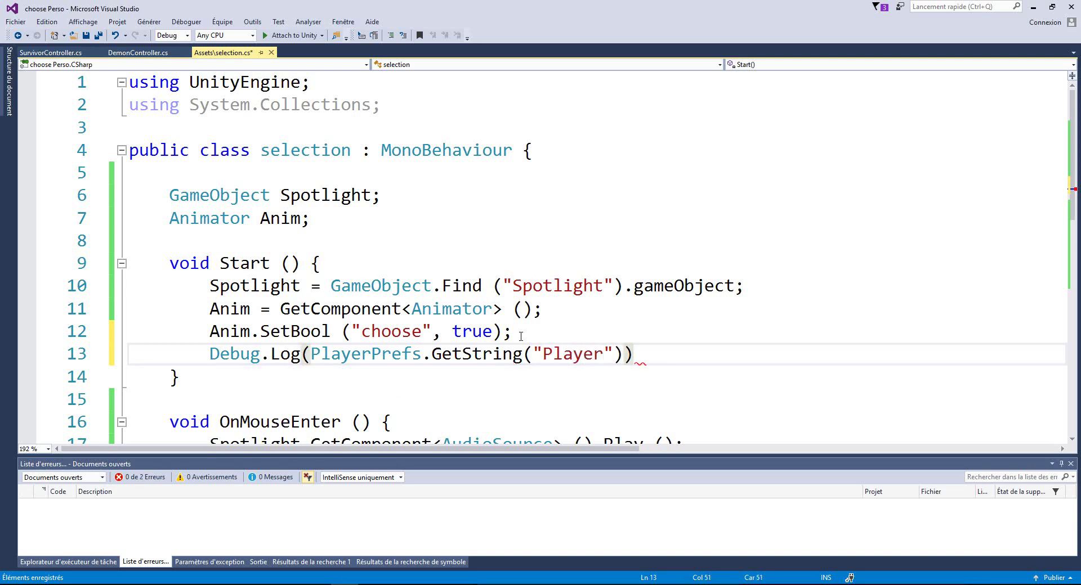
type(";")
key("alt+Tab")
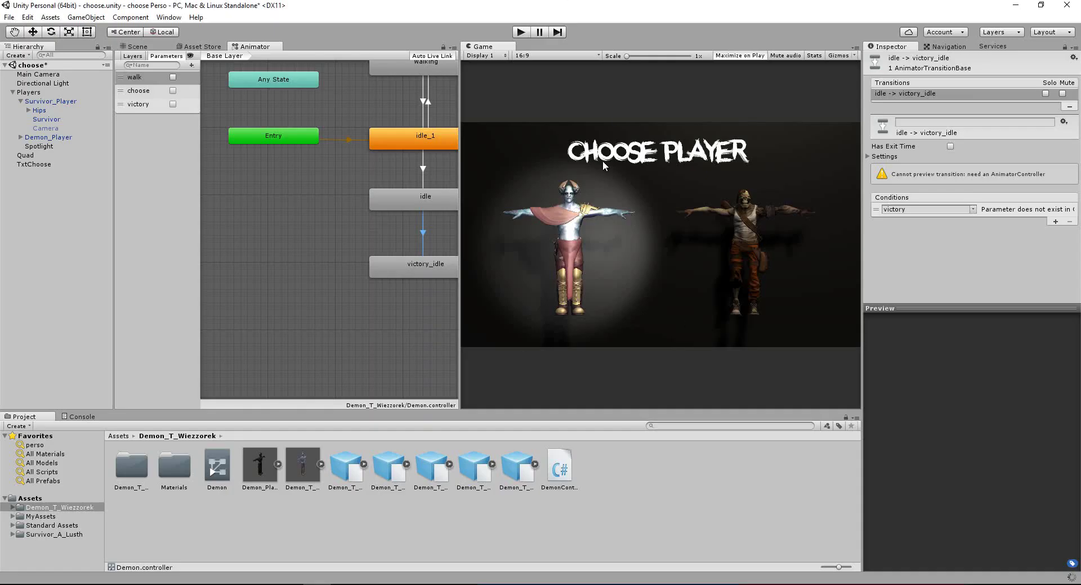
Show the console and play-test twice, confirming Demon_Player gets logged, then recentre the Animator graph.
left_click(82, 417)
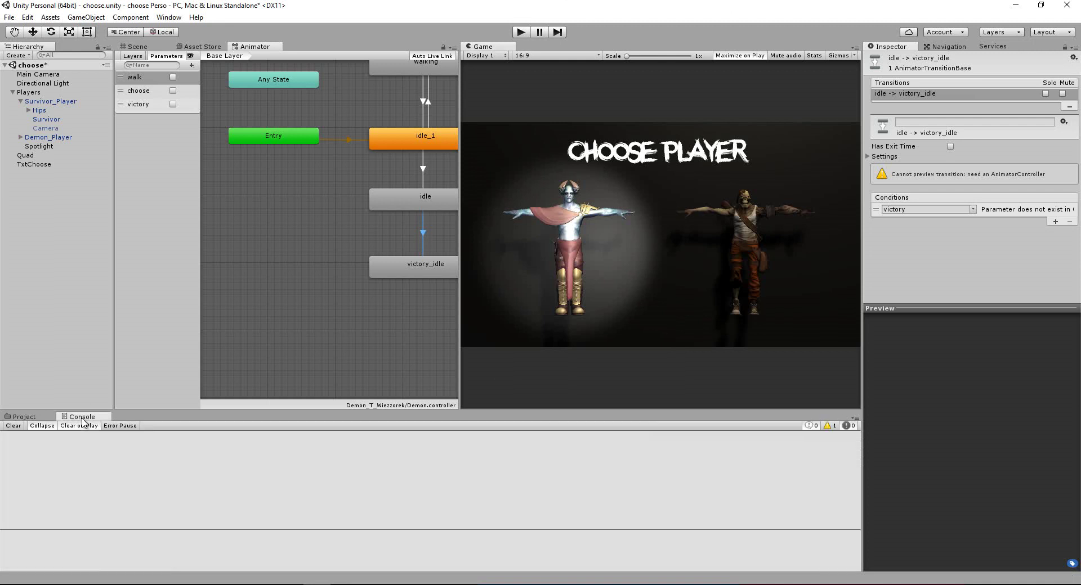
left_click(521, 33)
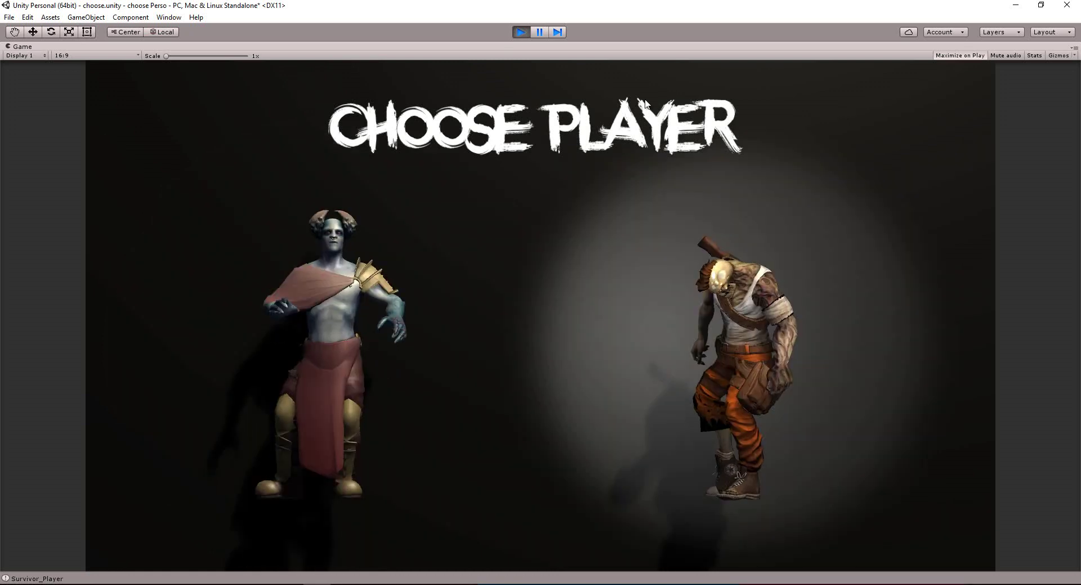
key("ctrl+p")
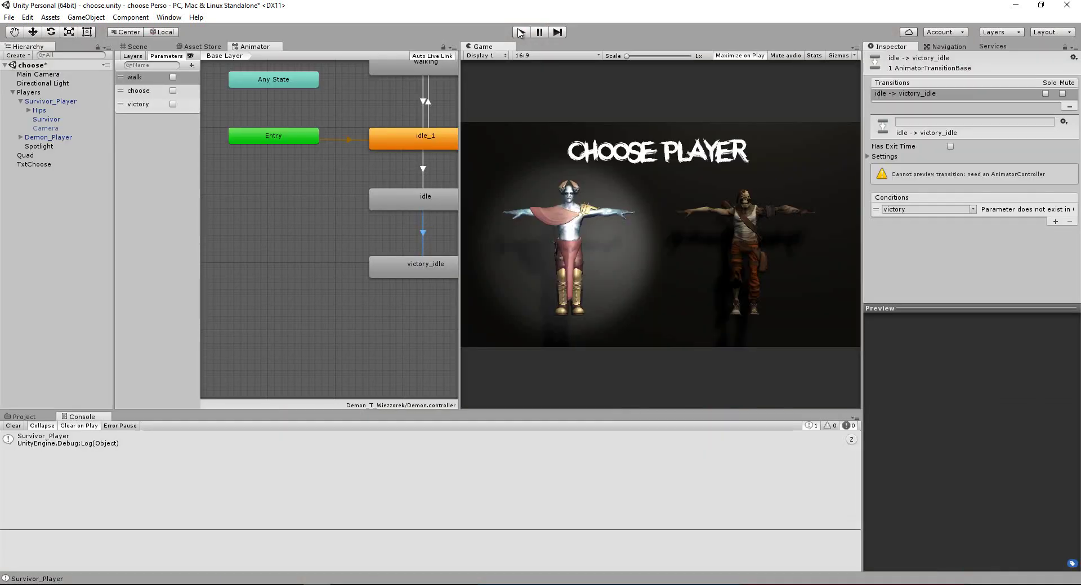
left_click(519, 32)
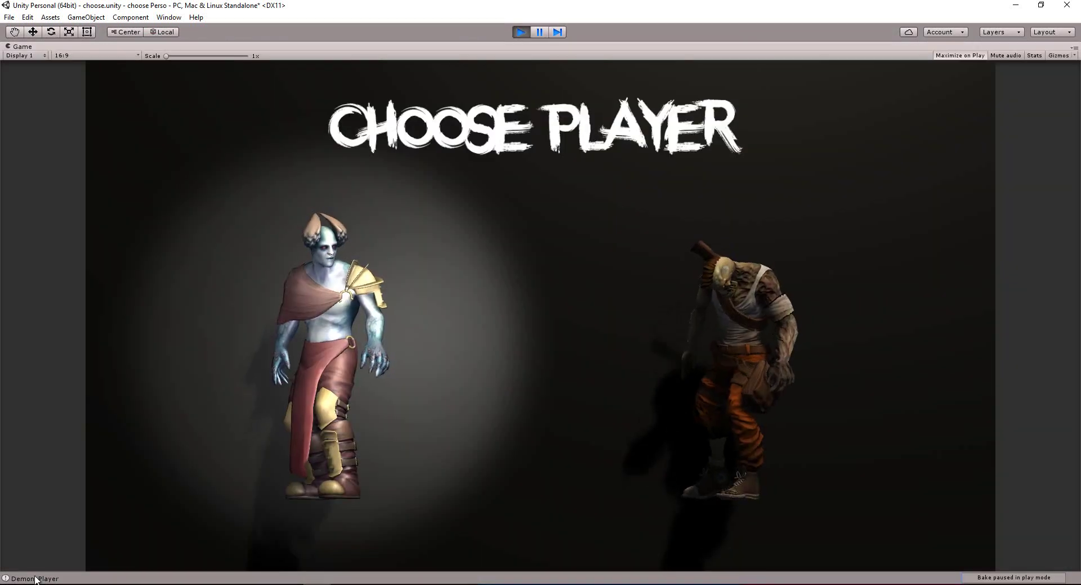
left_click(521, 32)
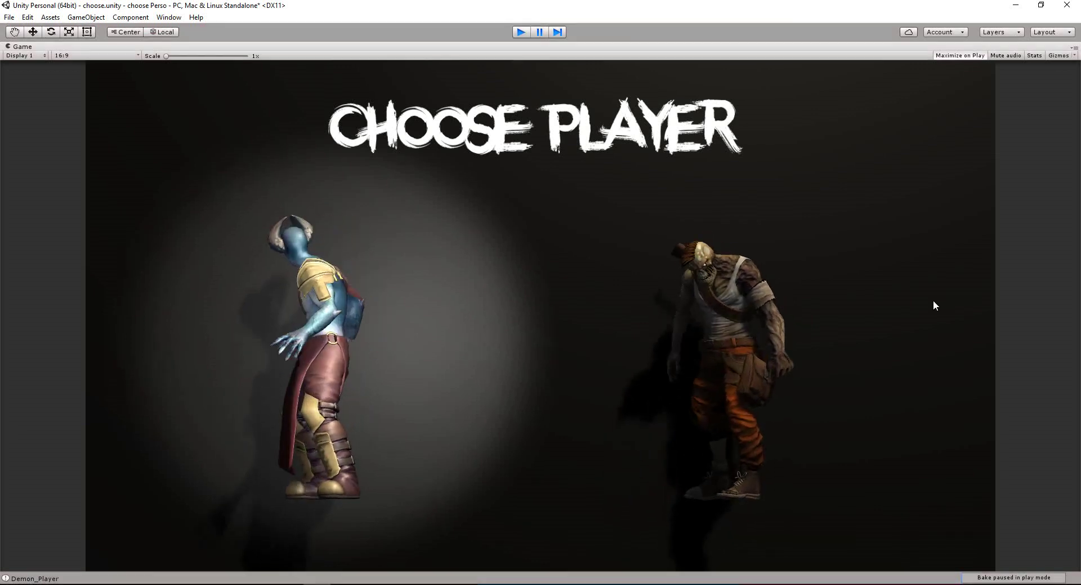
key("ctrl+p")
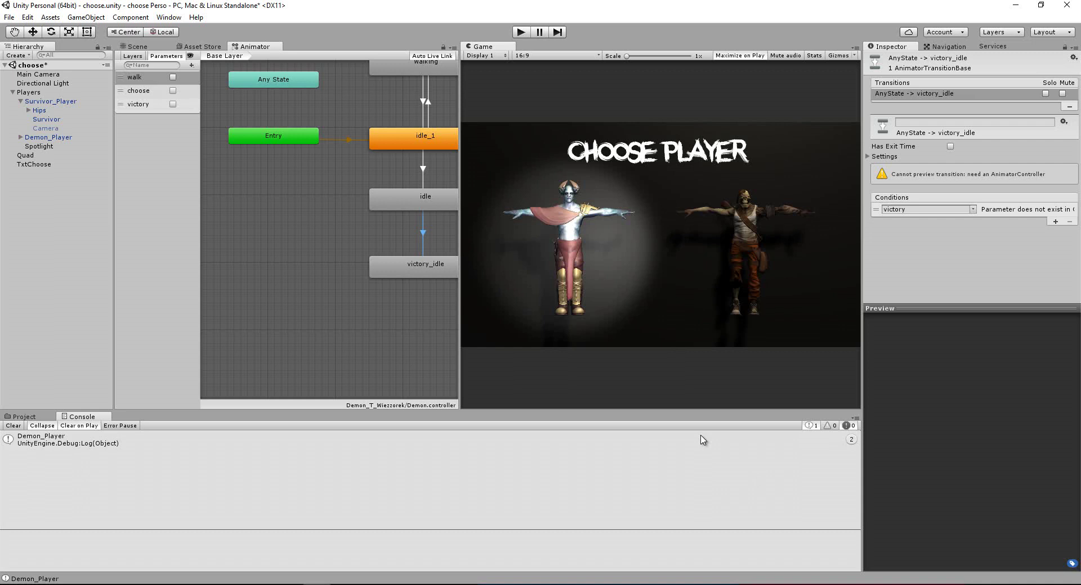
scroll(329, 240, "down", 3)
scroll(313, 220, "up", 3)
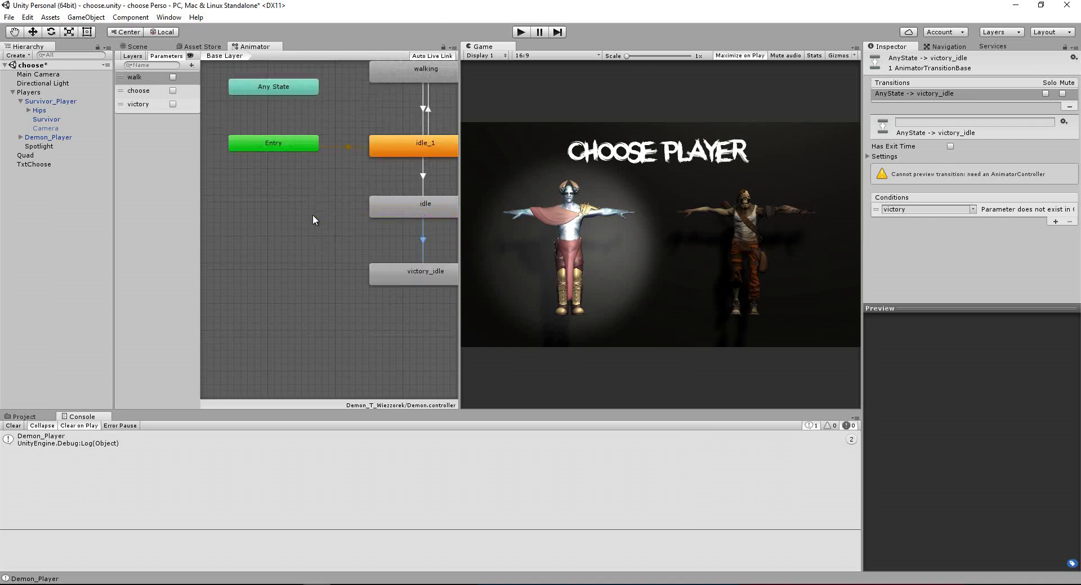
scroll(314, 221, "up", 3)
middle_click_drag(354, 169, 292, 180)
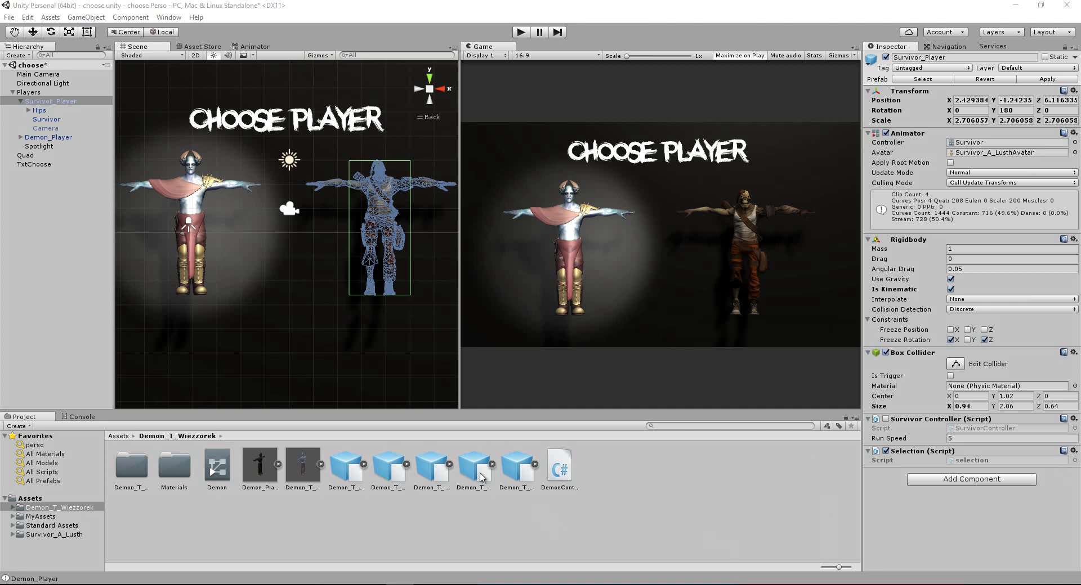
Add 'using UnityEngine.SceneManagement;' on line 3 of selection.cs with IntelliSense completion.
left_click(345, 584)
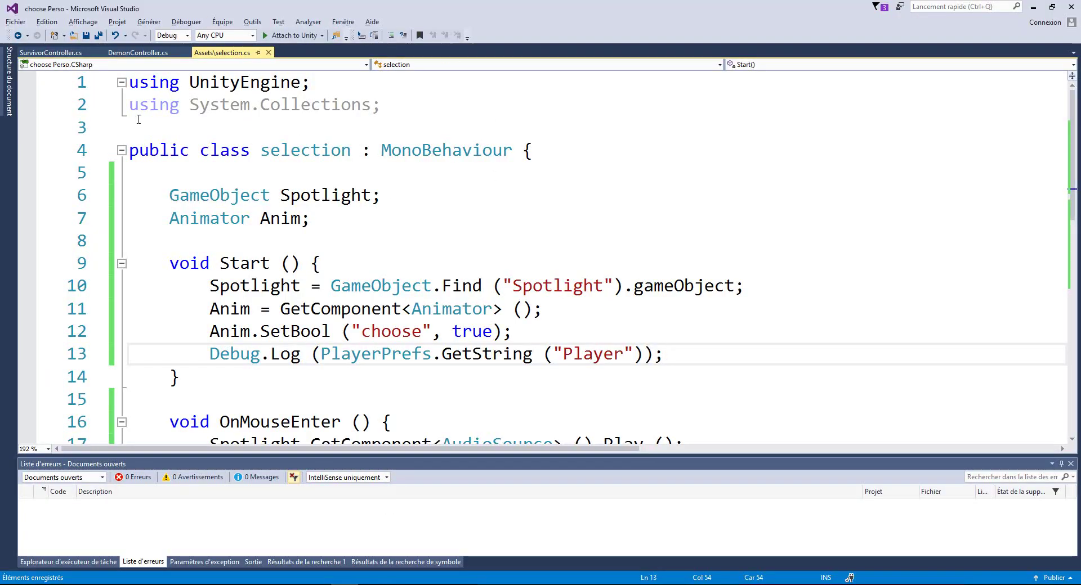
left_click(179, 125)
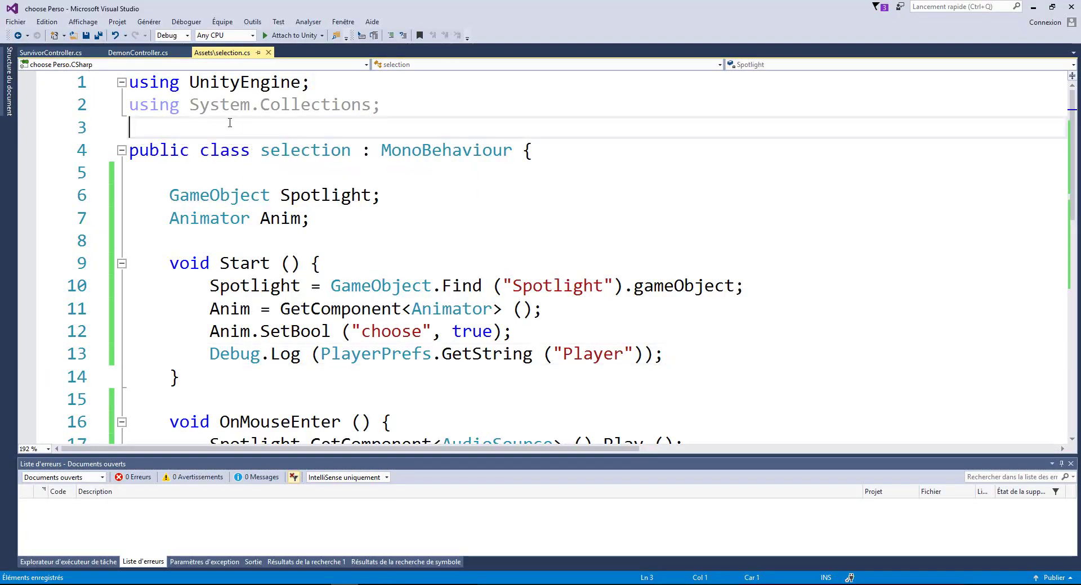
type("using U")
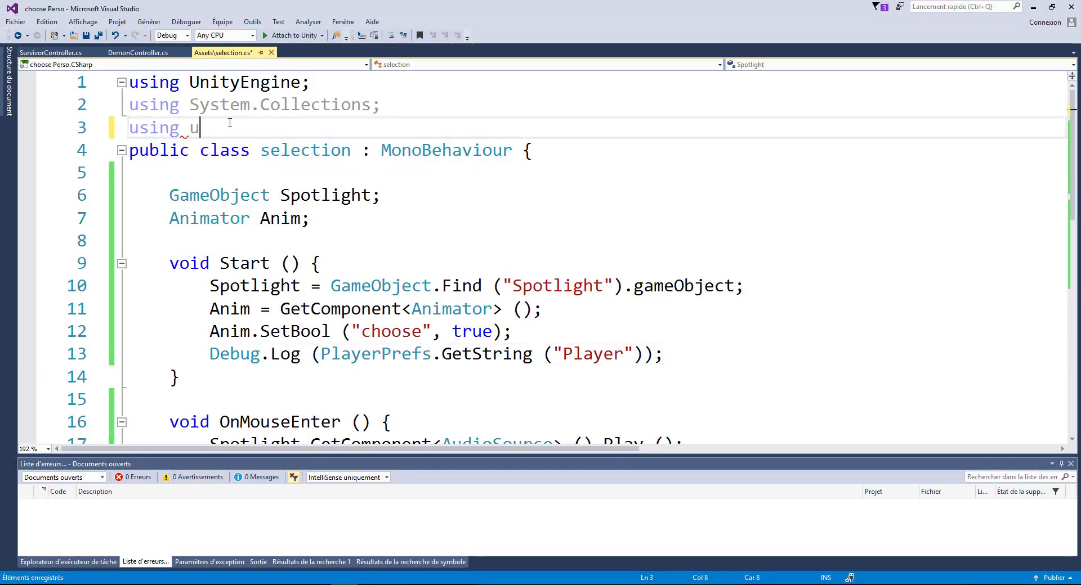
type("nity")
key("Tab")
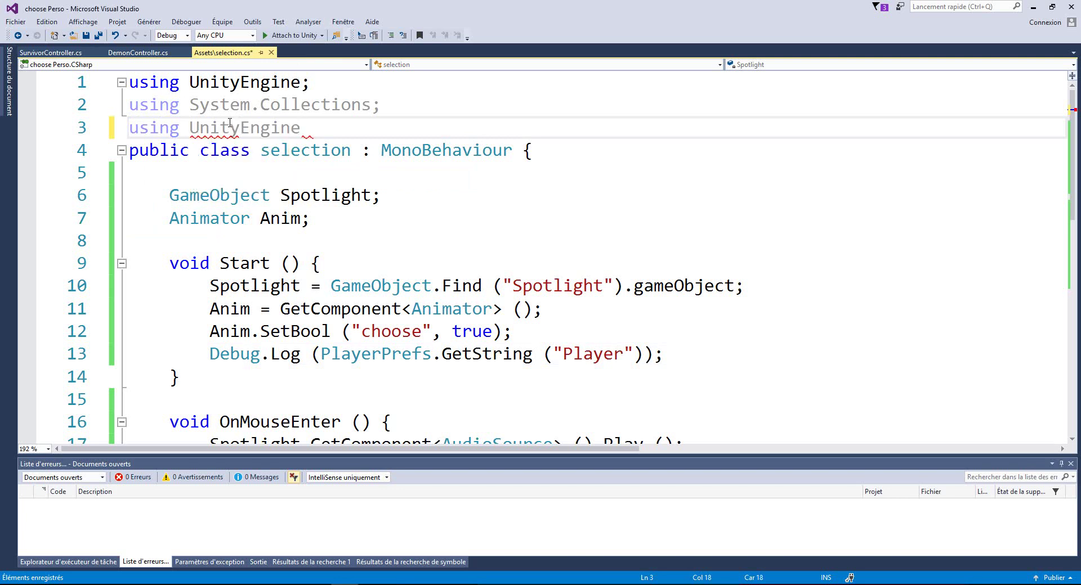
type(".sc")
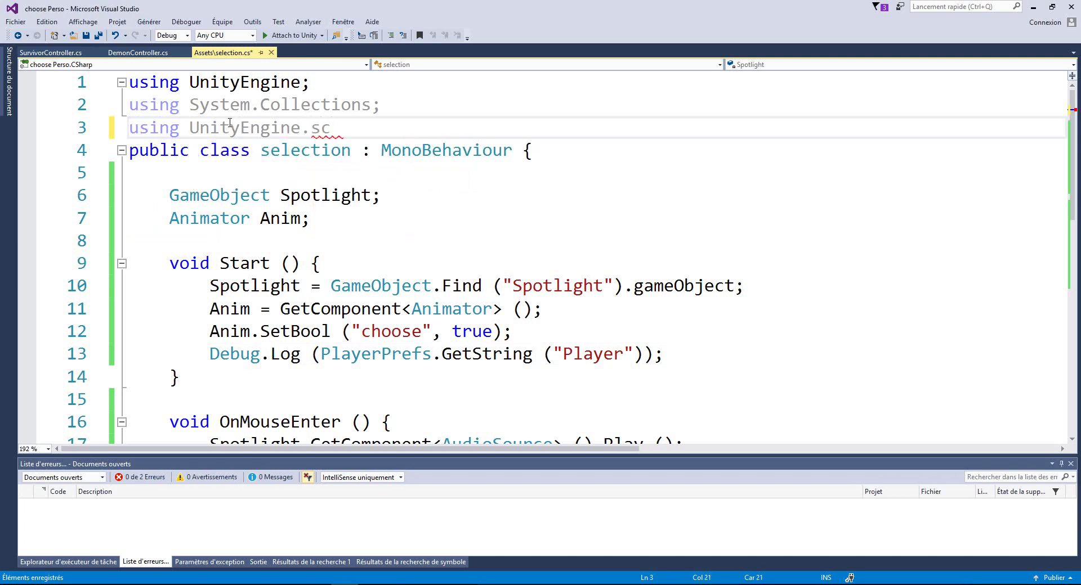
key("Tab")
type(";")
key("Return")
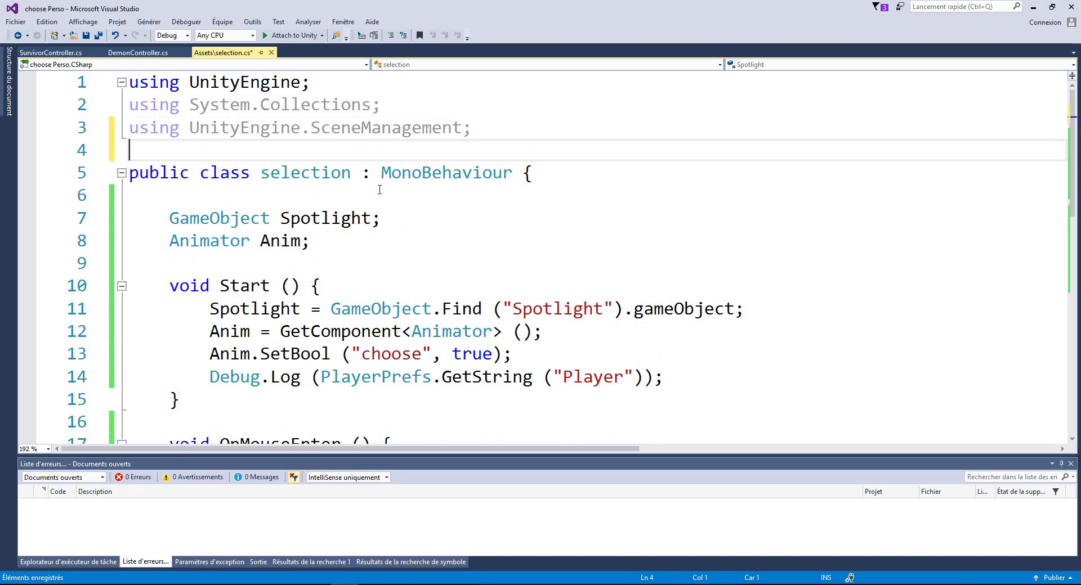
Scroll down to OnMouseDown and remove the stray empty line after the victory line.
scroll(445, 240, "down", 2)
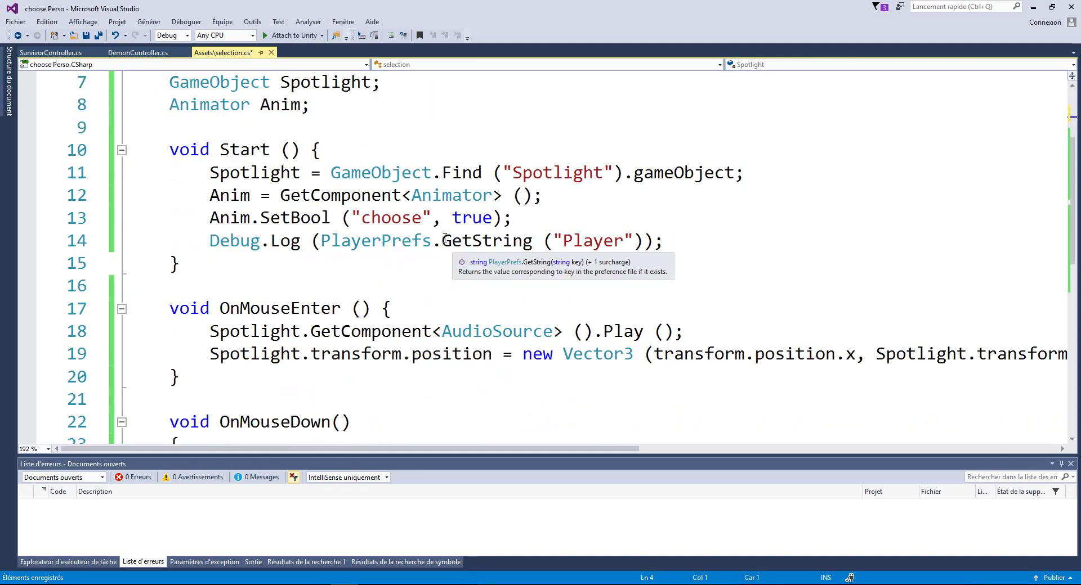
scroll(442, 245, "up", 2)
scroll(439, 239, "down", 3)
scroll(440, 236, "down", 1)
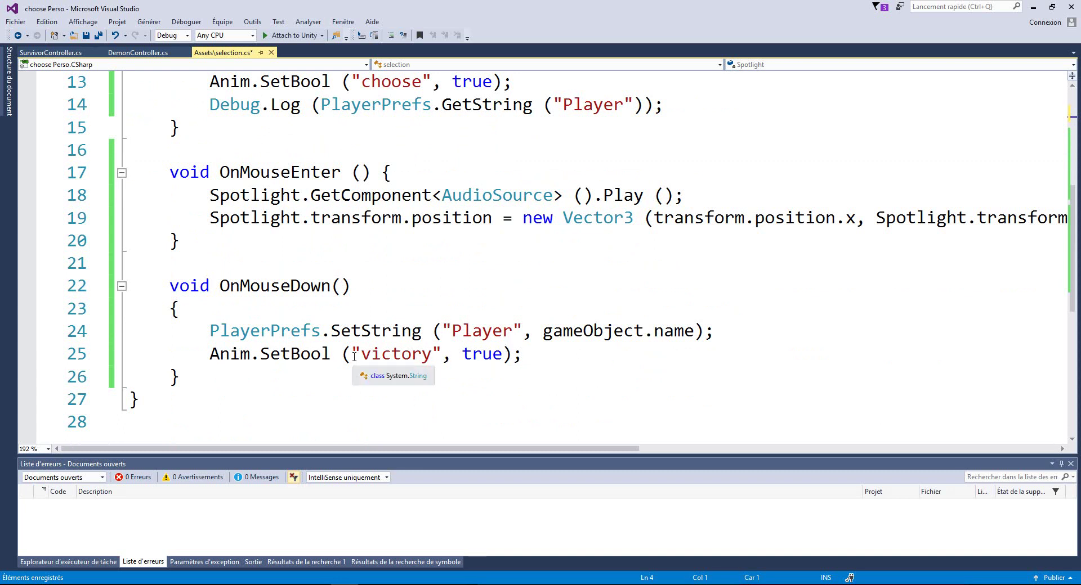
left_click(647, 355)
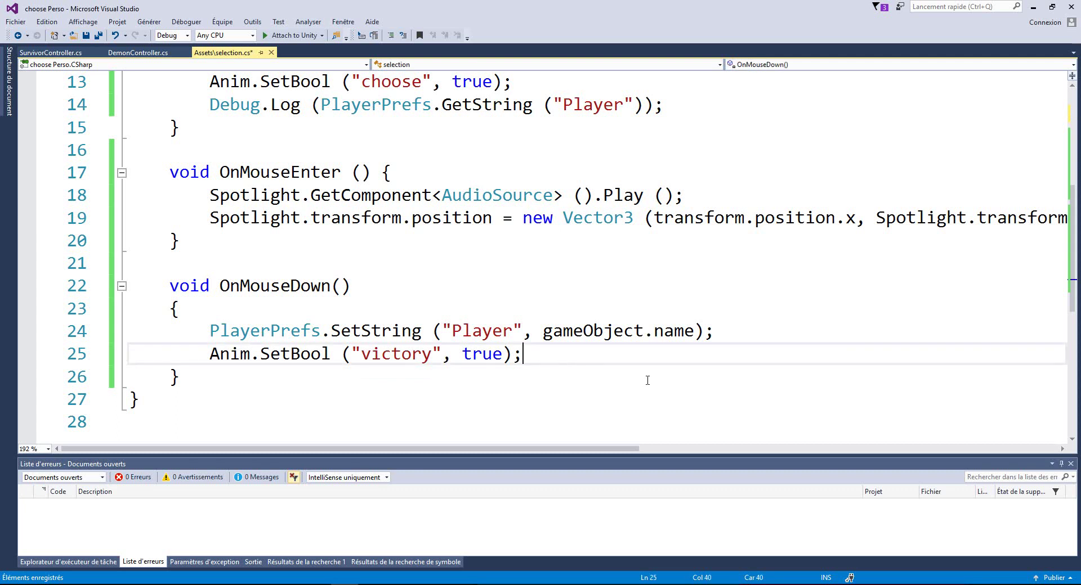
key("Return")
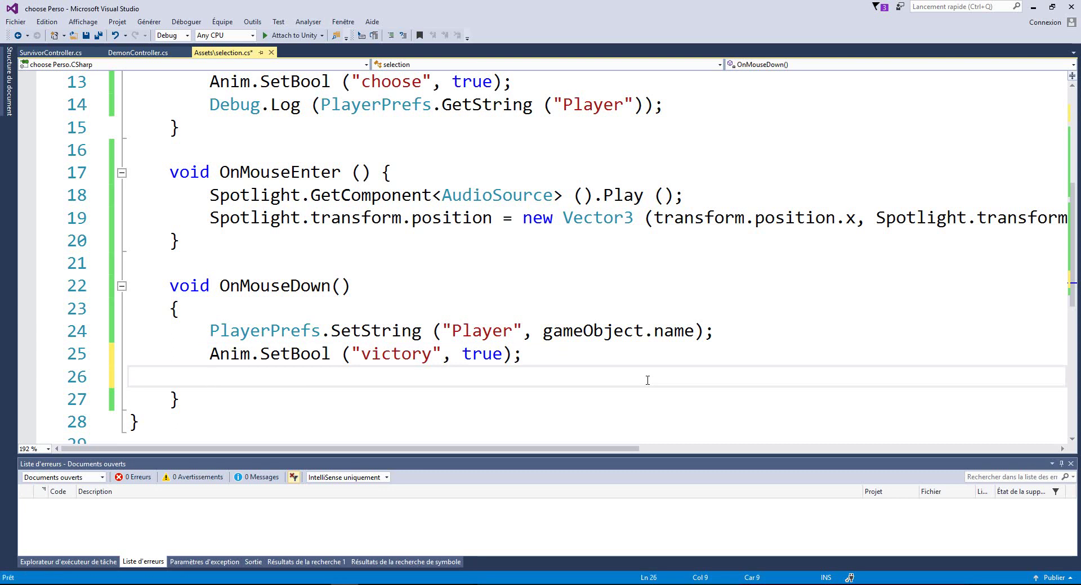
left_click(556, 357)
key("Delete")
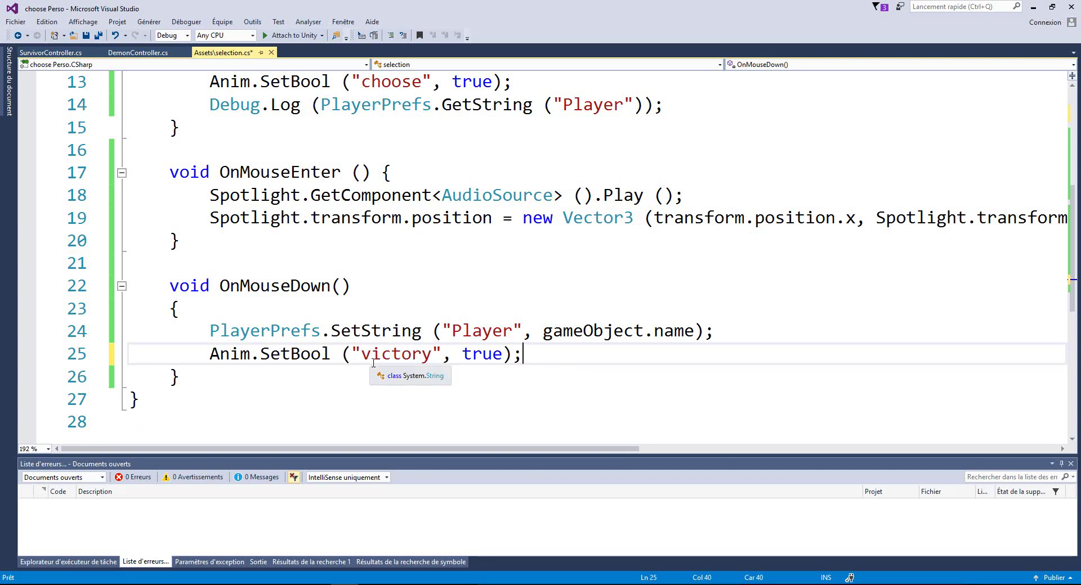
Start a public void ChargeScene() method with an opening brace below OnMouseDown.
left_click(195, 383)
key("Return")
key("Return")
type("v")
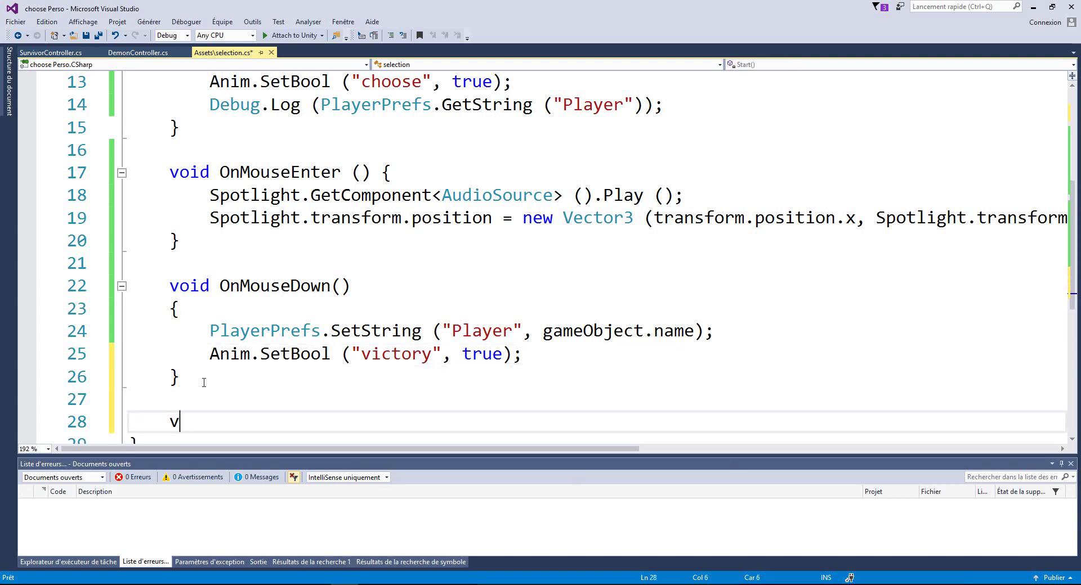
type("oid")
key("BackSpace")
key("BackSpace")
key("BackSpace")
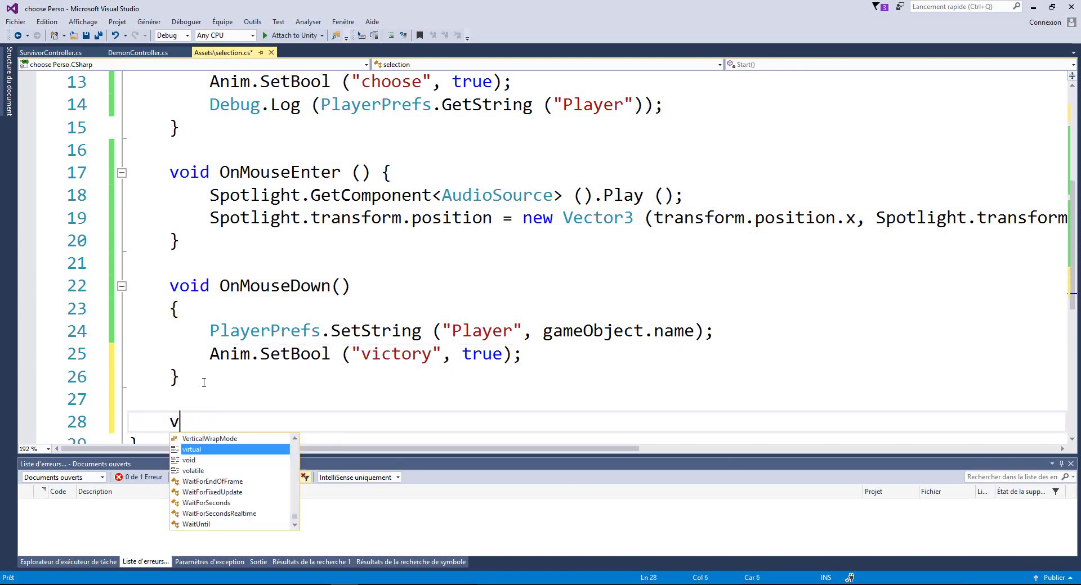
key("BackSpace")
type("public v")
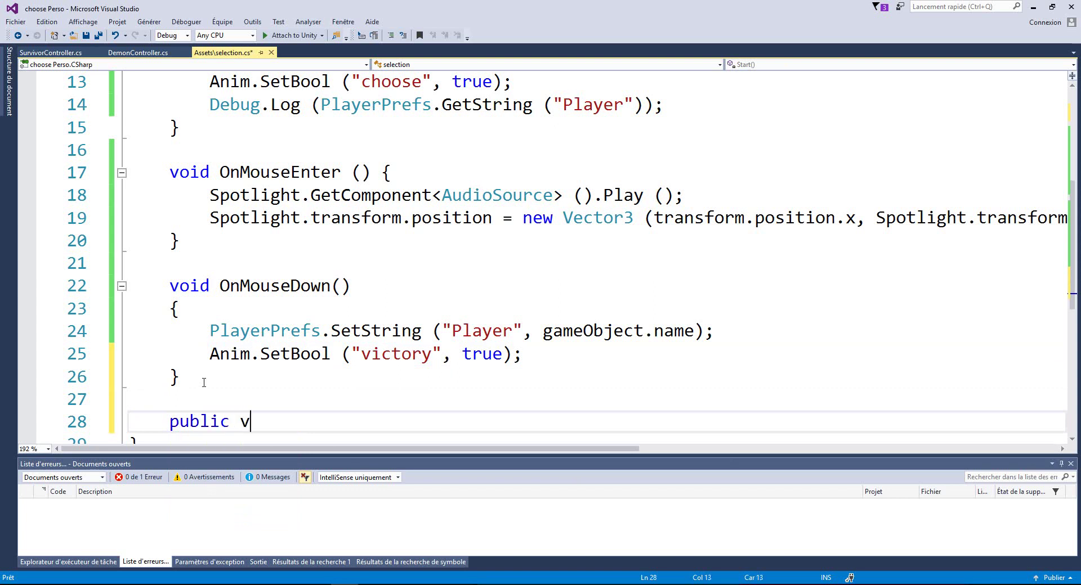
type("oid C")
type("hargeScen")
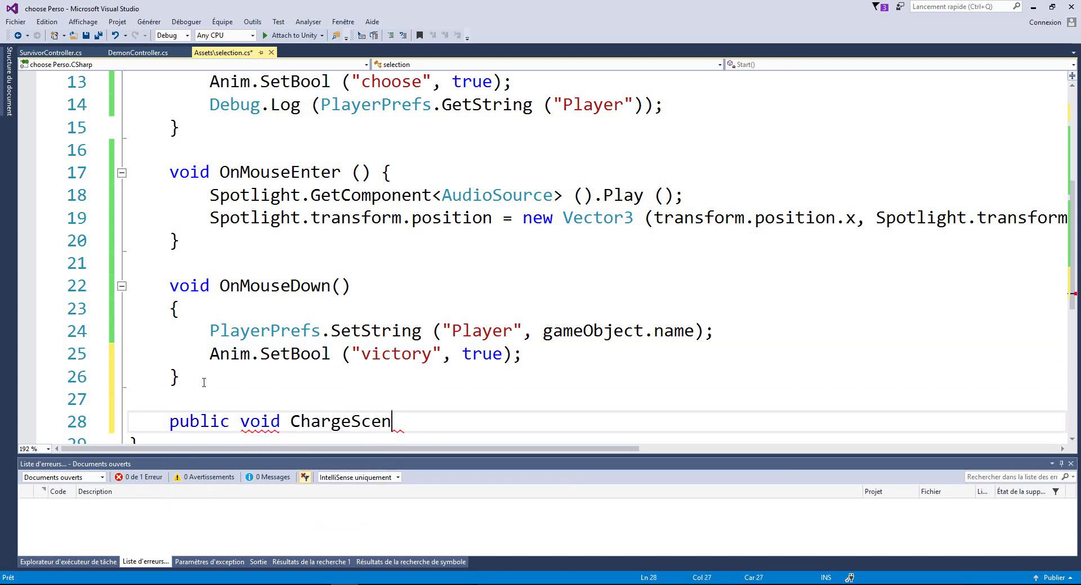
type("e()")
key("Return")
type("{")
key("Return")
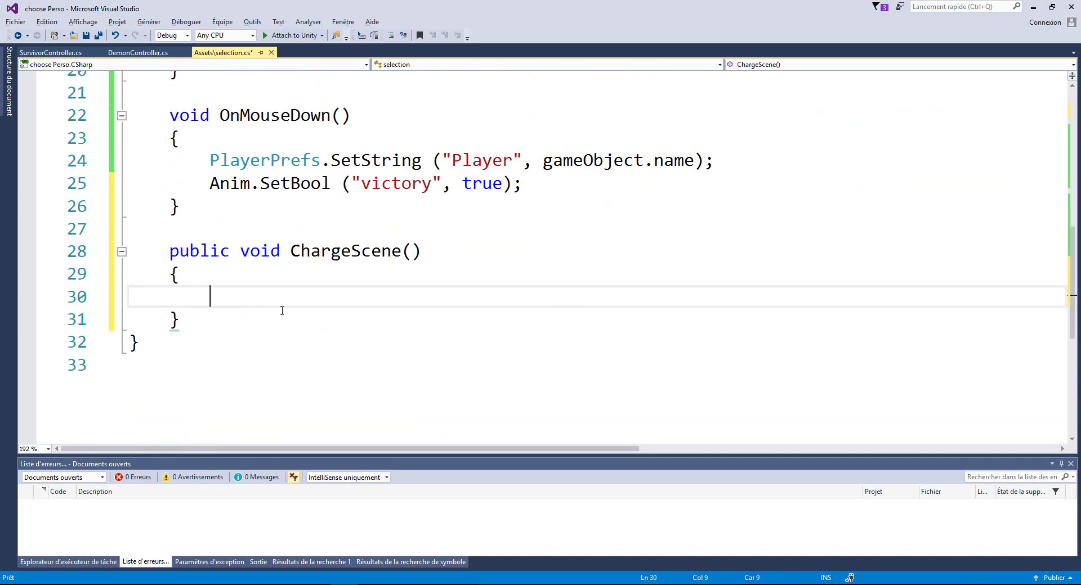
Make ChargeScene call SceneManager.LoadScene("game"), save the script, and return to Unity.
type("sce")
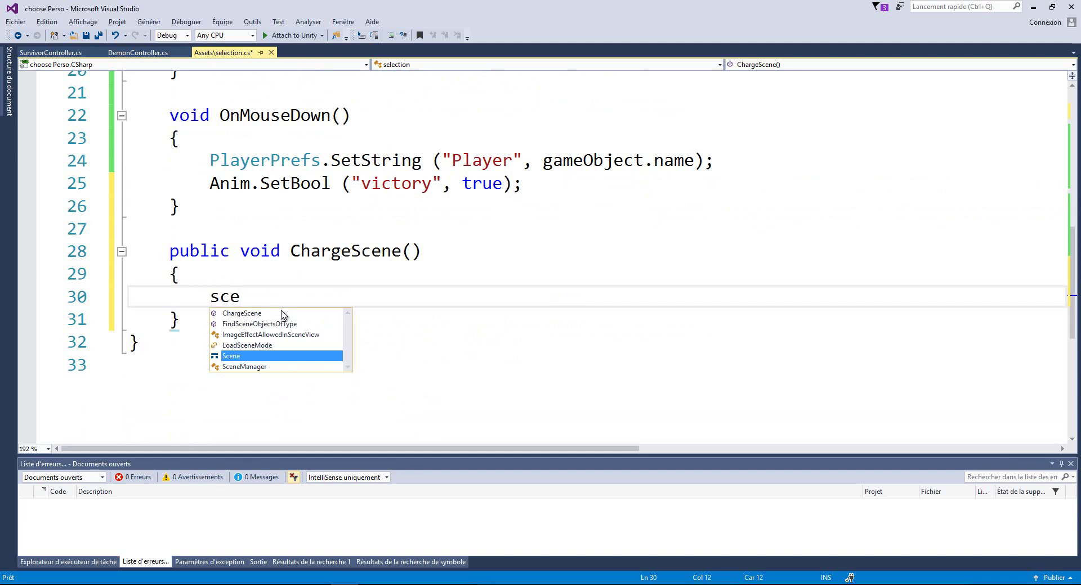
key("Tab")
type(".")
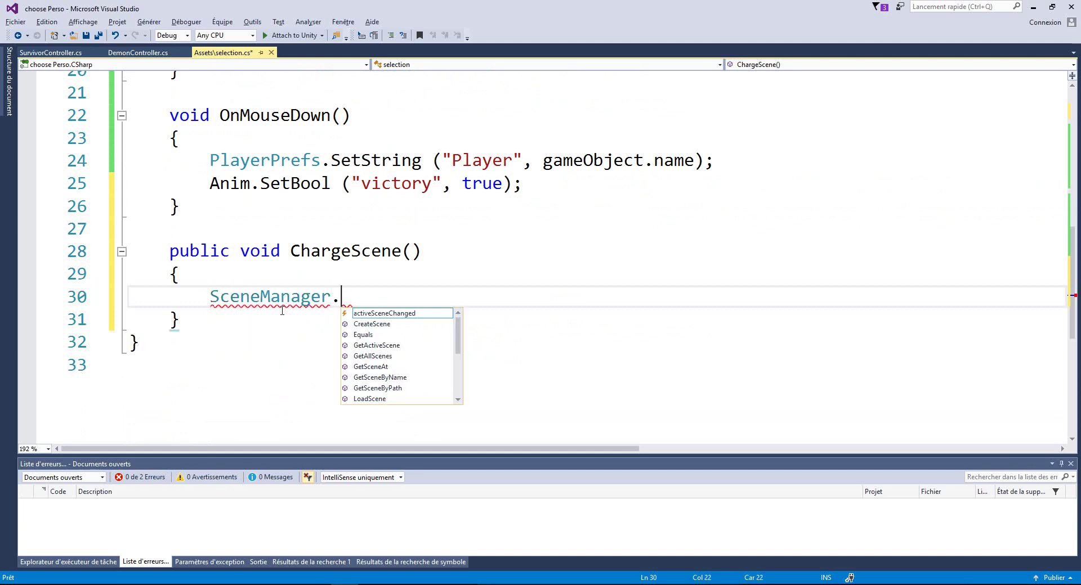
type("lo")
key("Tab")
type("(")
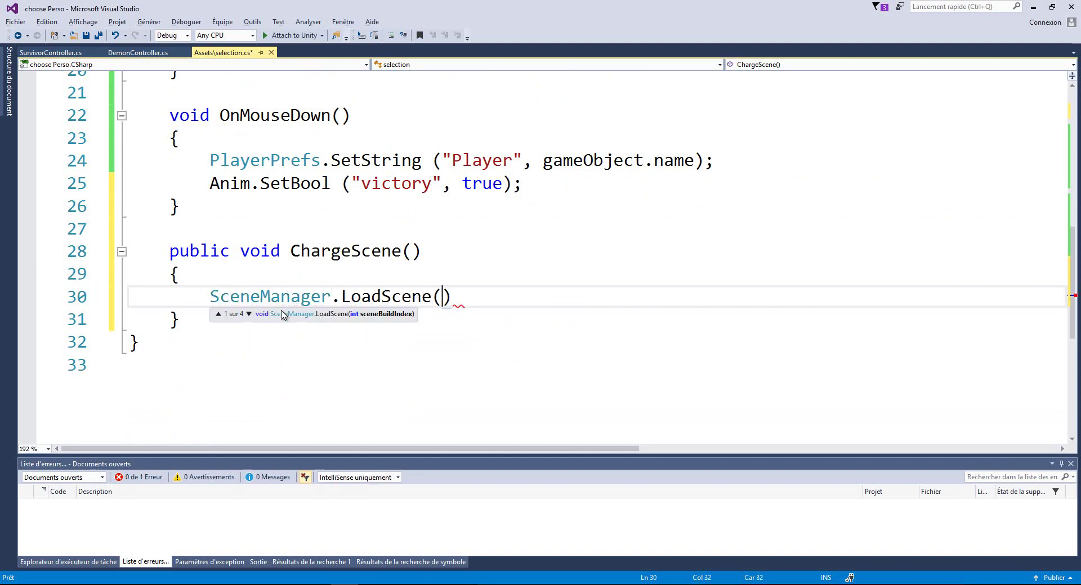
type("\"")
type("game\");")
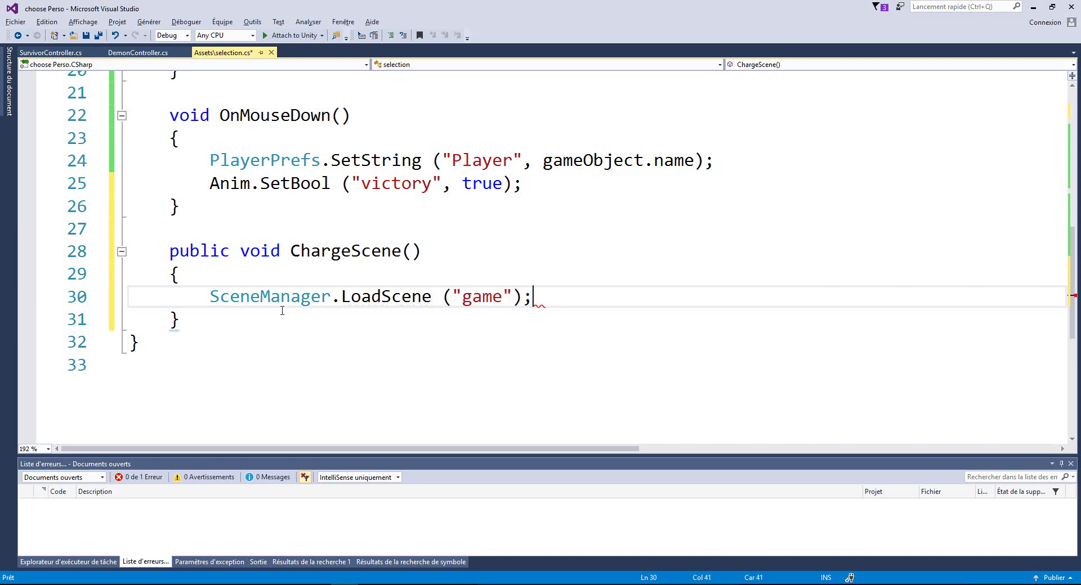
left_click(86, 36)
left_click(1033, 7)
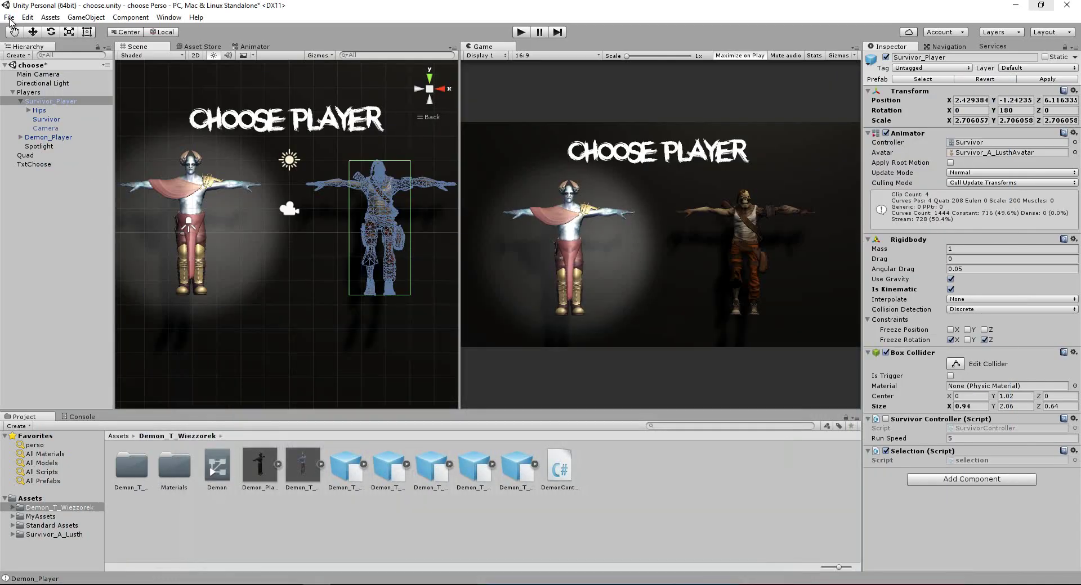
Check Build Settings lists choose at index 0 and game at index 1, then close it.
left_click(9, 20)
left_click(47, 130)
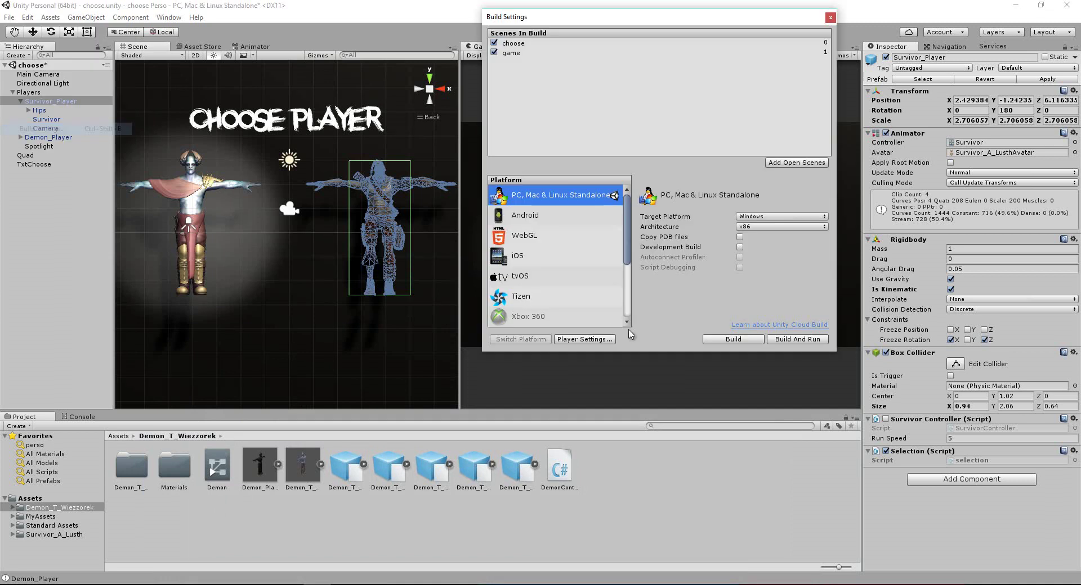
left_click_drag(594, 21, 549, 91)
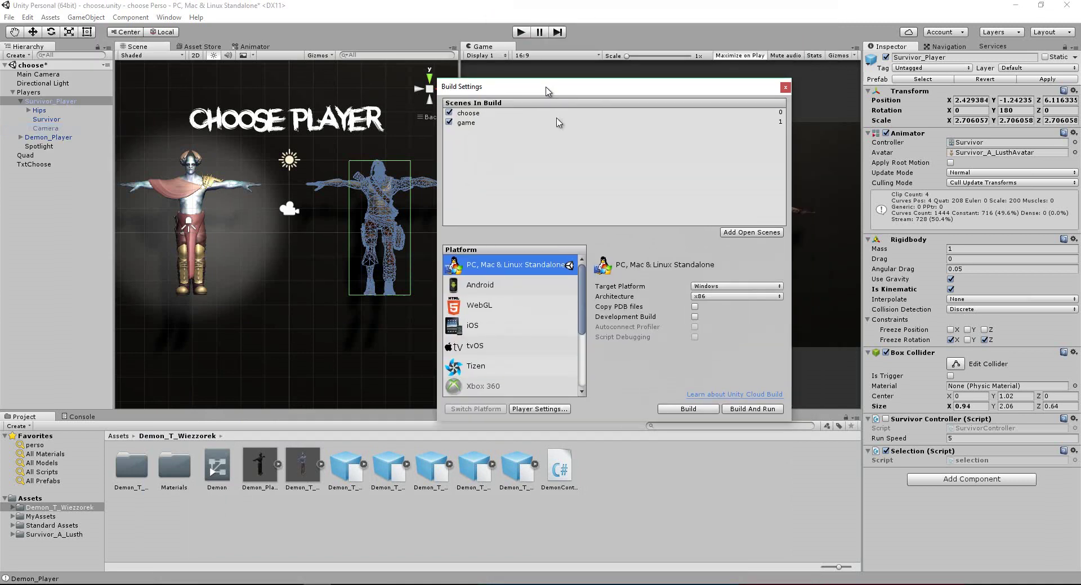
left_click(34, 499)
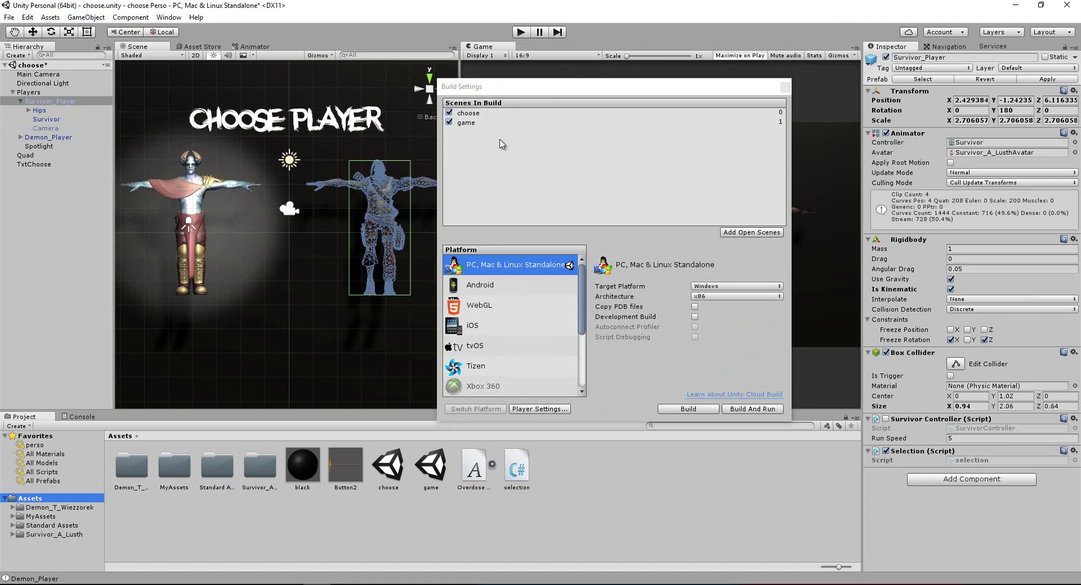
left_click(478, 114)
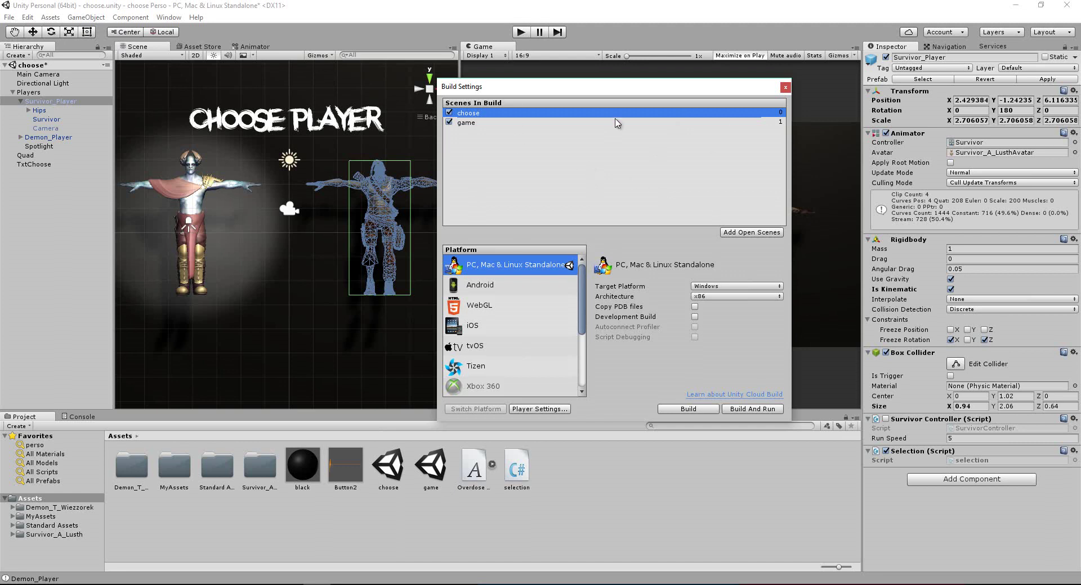
left_click(786, 88)
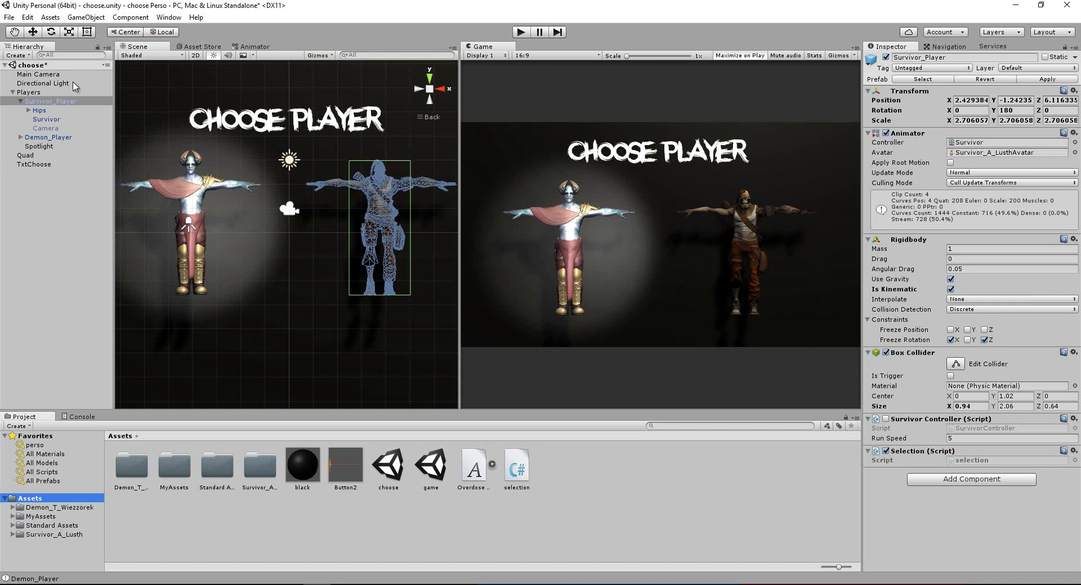
Open the Survivor's victory clip import settings from the Animator and expand its Events timeline.
left_click(256, 47)
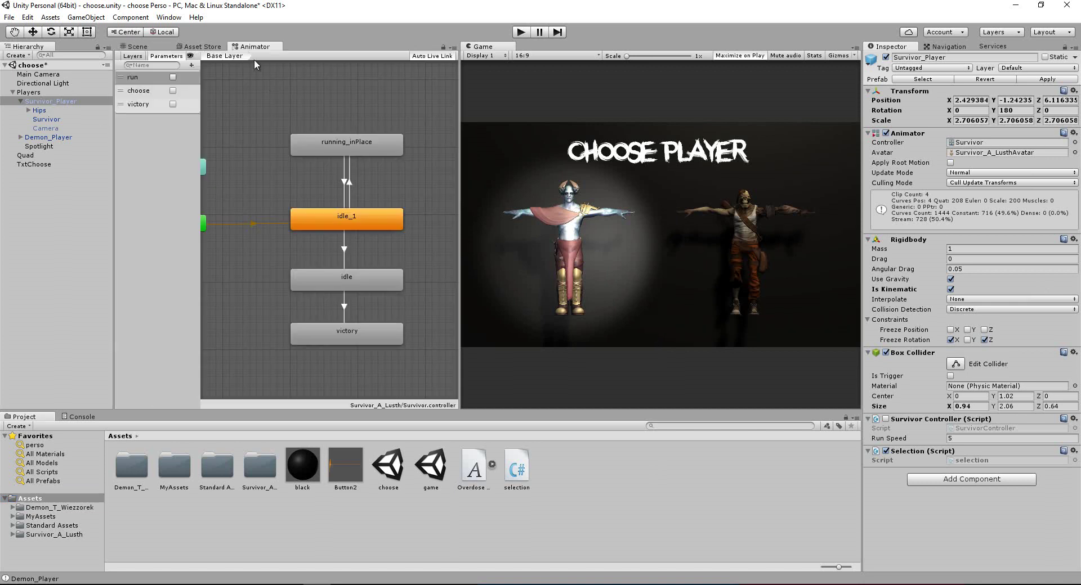
left_click(346, 337)
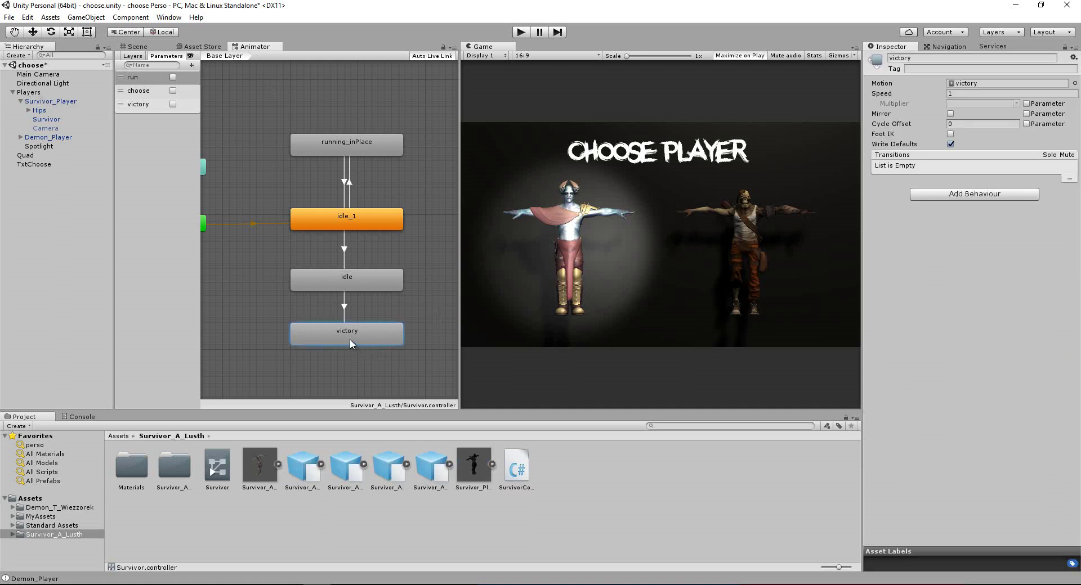
double_click(345, 336)
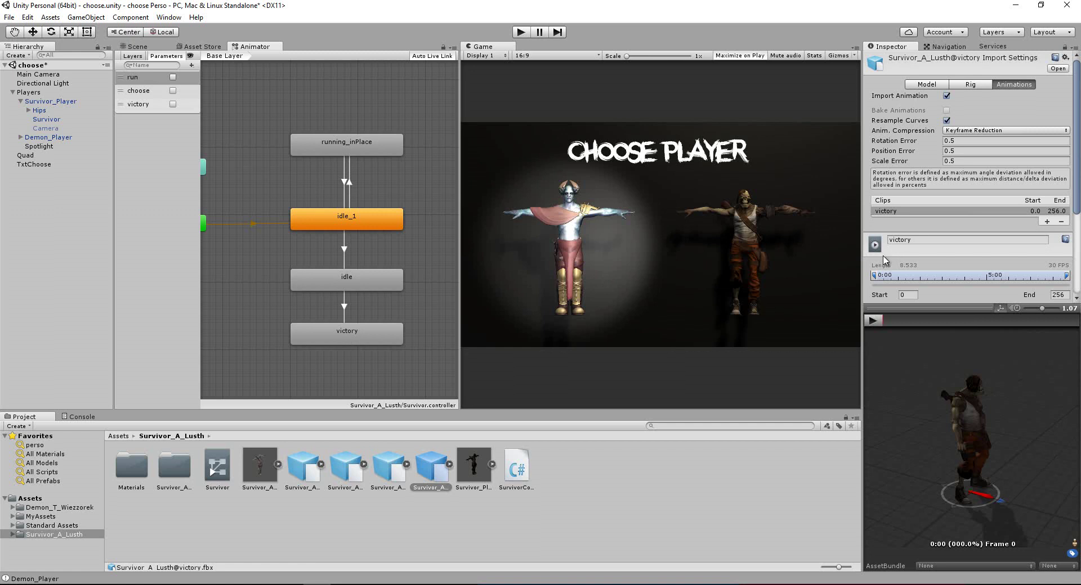
left_click_drag(904, 309, 903, 373)
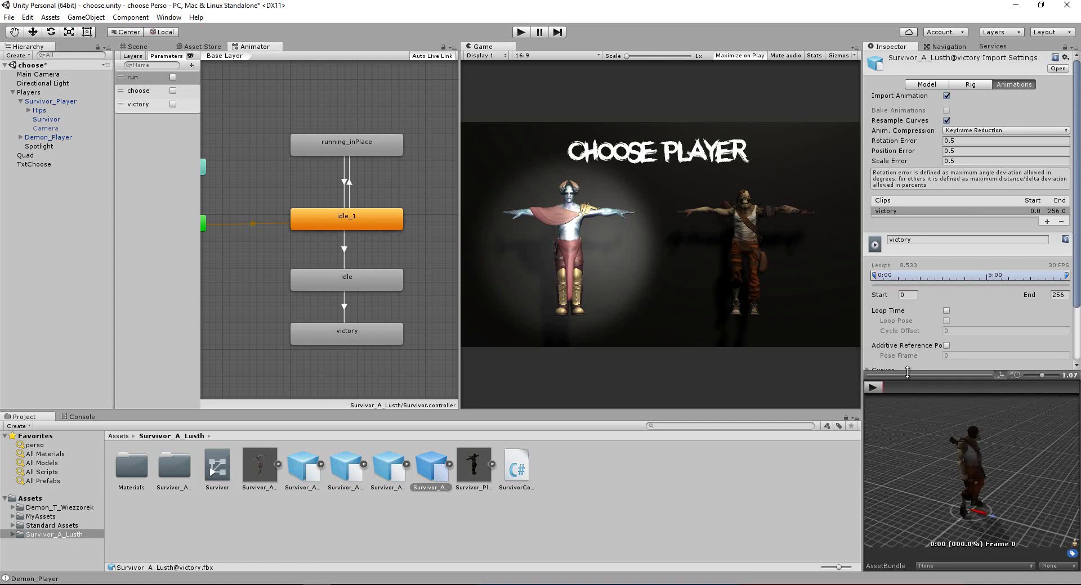
scroll(919, 270, "down", 3)
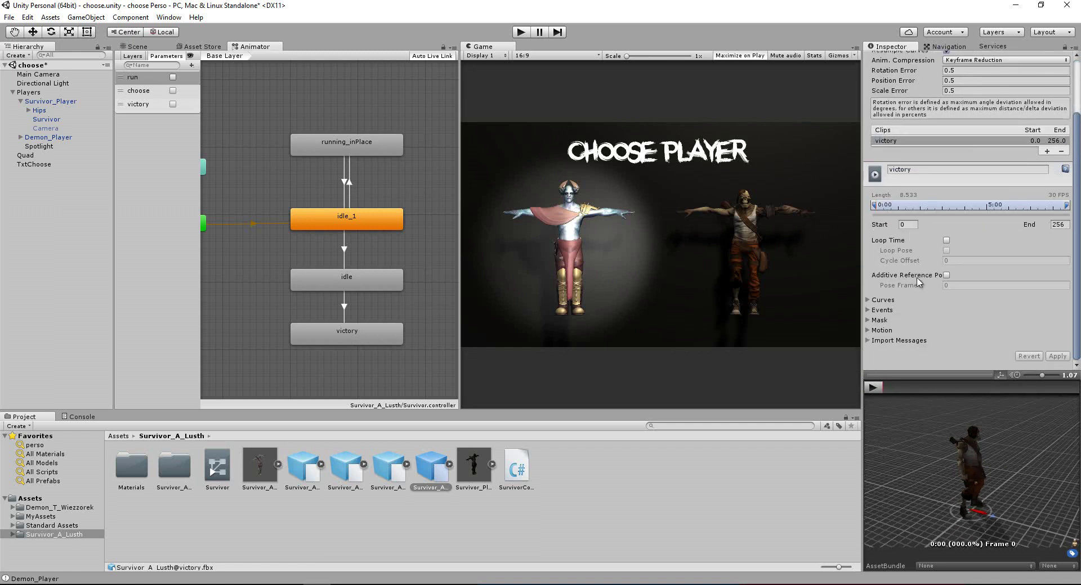
left_click(867, 310)
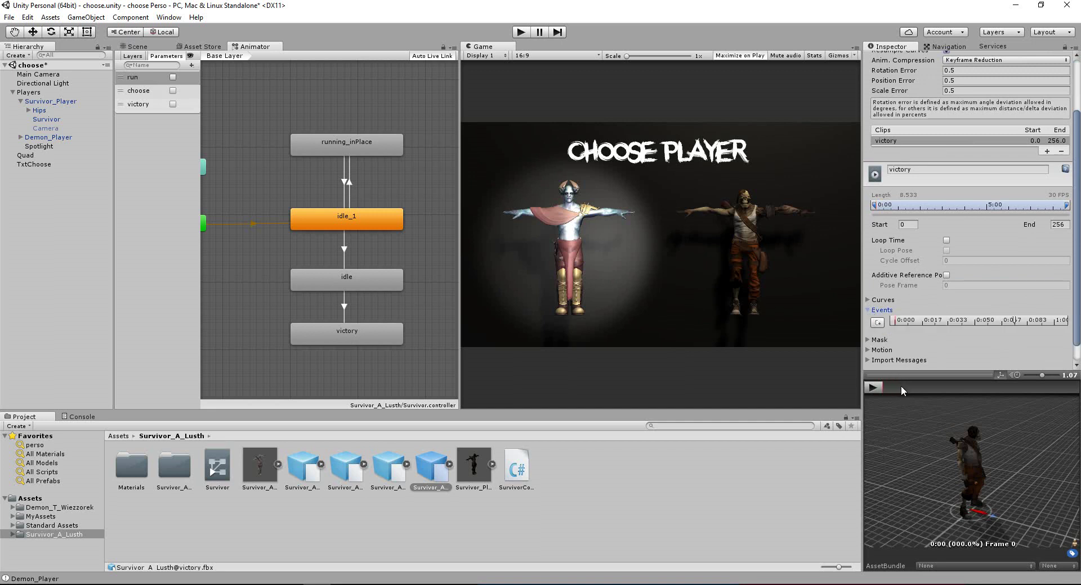
Scrub the victory preview, open the ChargeScene event's settings, and switch to Visual Studio.
left_click_drag(900, 386, 985, 390)
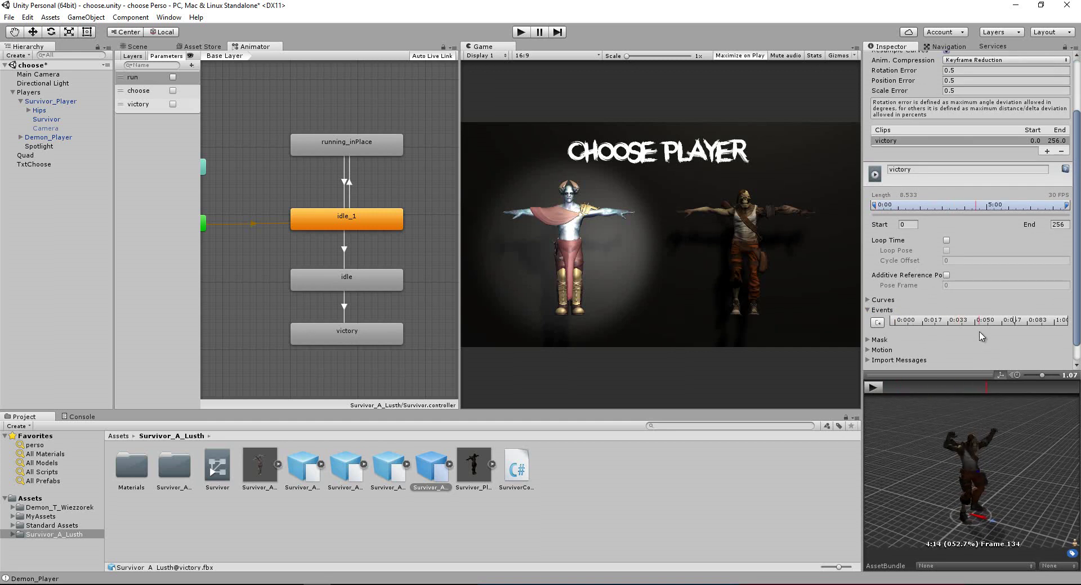
mouse_move(988, 388)
left_mouse_down()
mouse_move(934, 392)
mouse_move(1043, 394)
left_mouse_up()
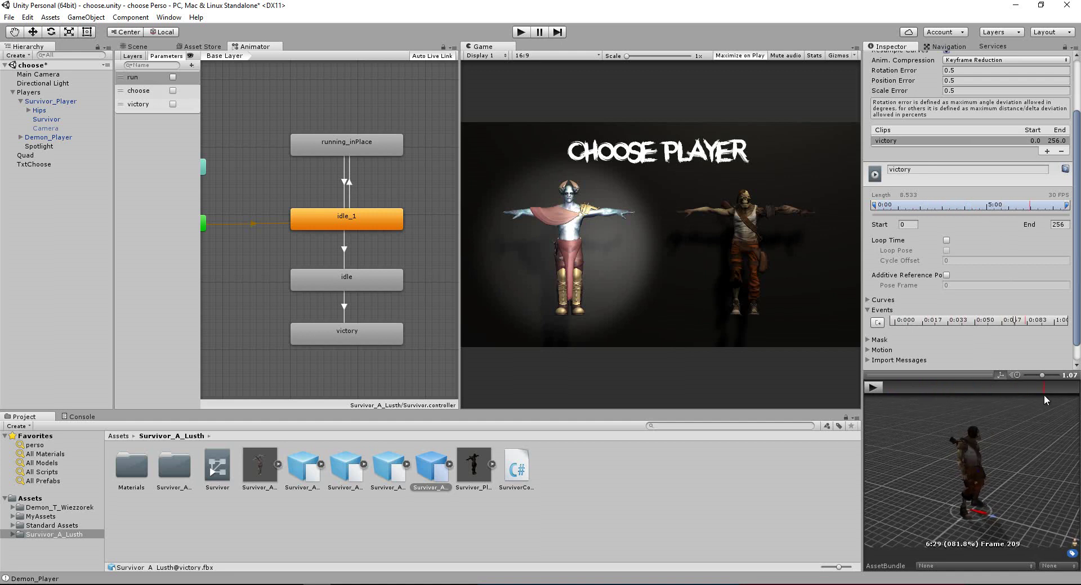
left_click_drag(933, 384, 1029, 389)
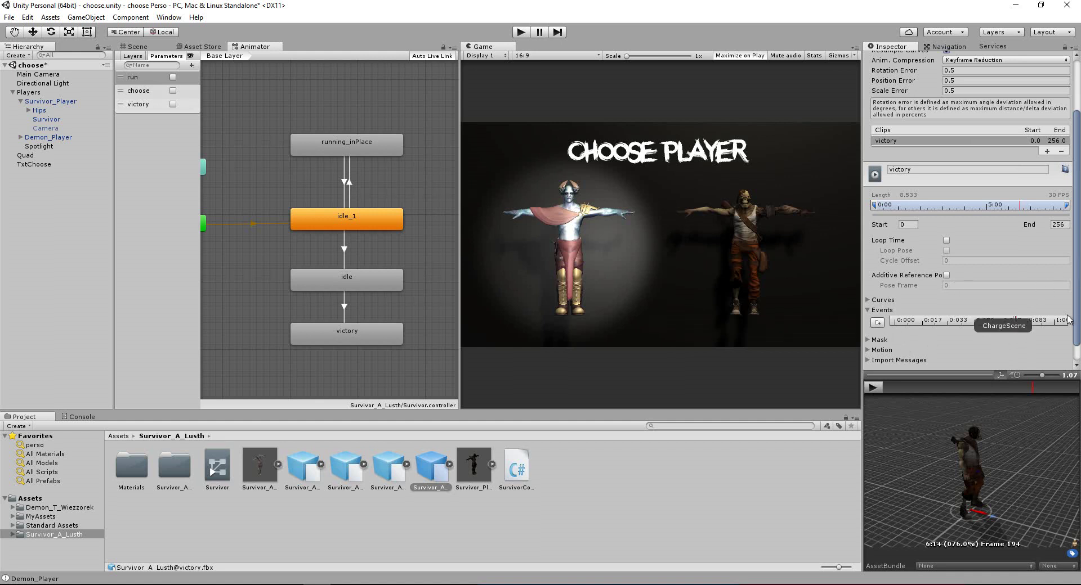
double_click(1016, 322)
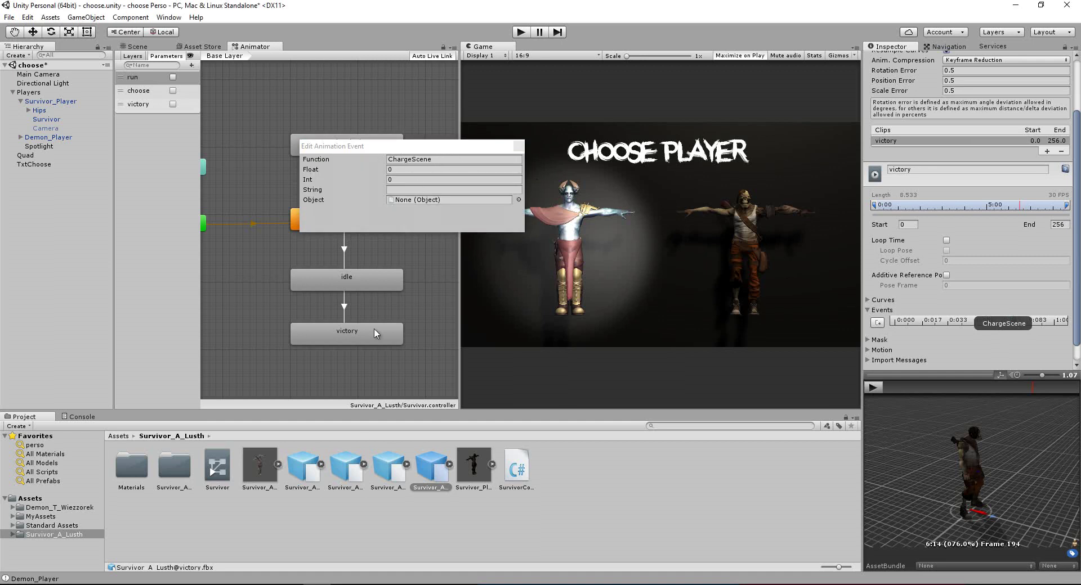
key("alt+Tab")
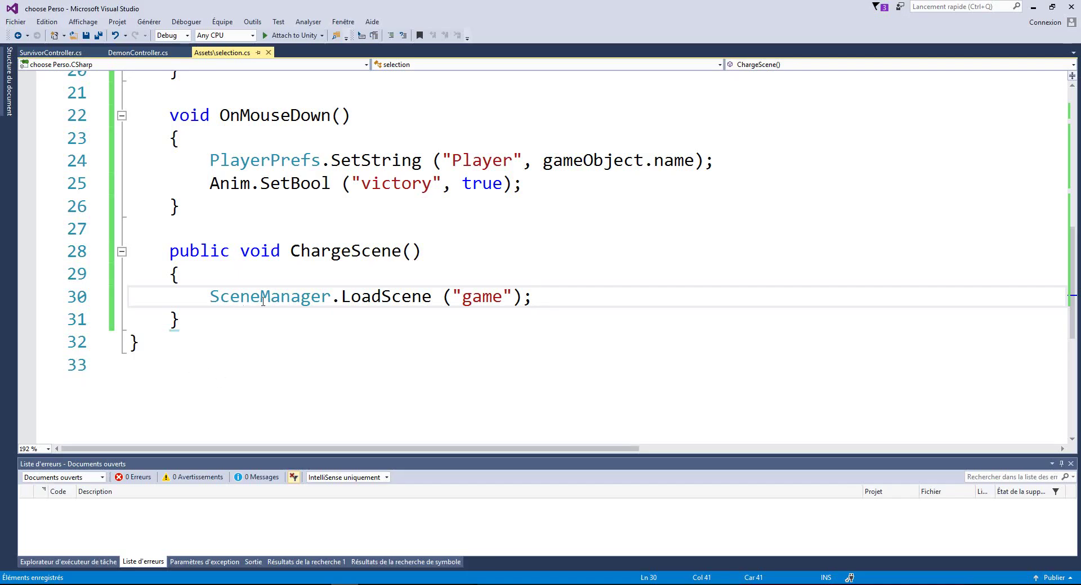
Select the ChargeScene method name on line 28, then go back to Unity.
double_click(345, 251)
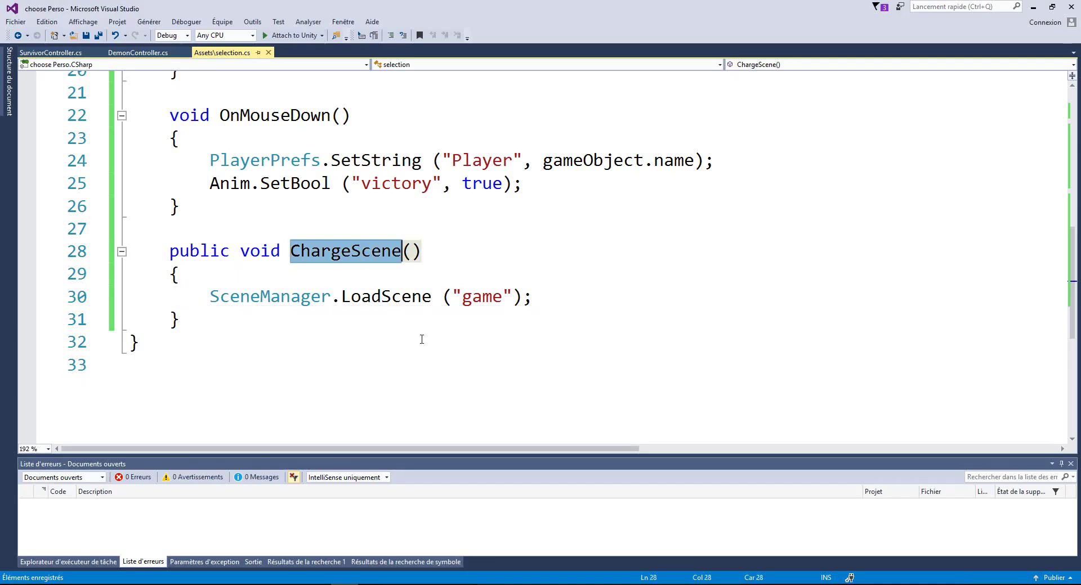
left_click(1033, 7)
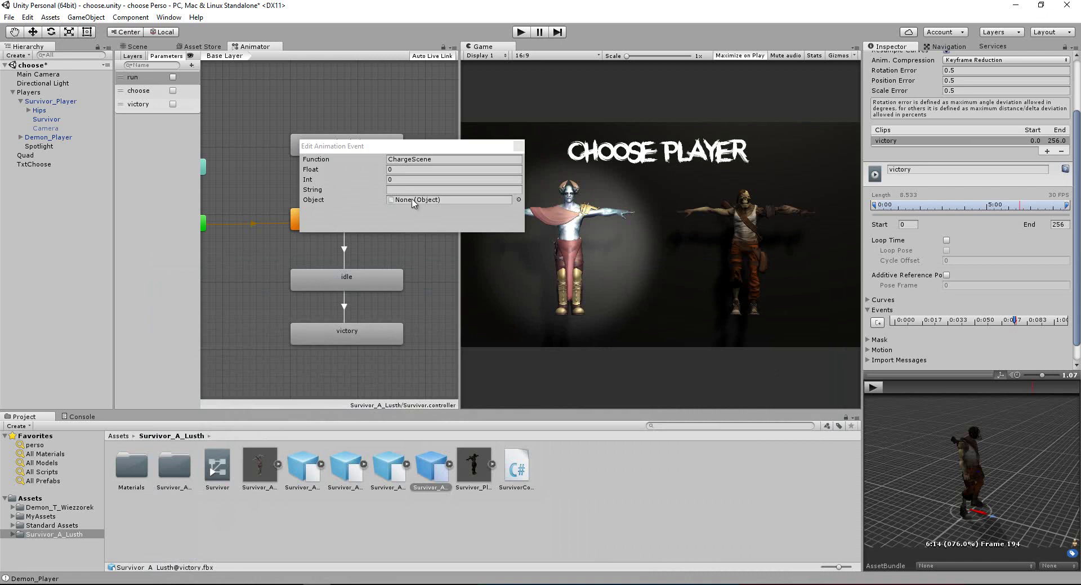
Set the ChargeScene event's Object to the selection script and apply the victory clip's import changes.
left_click(517, 200)
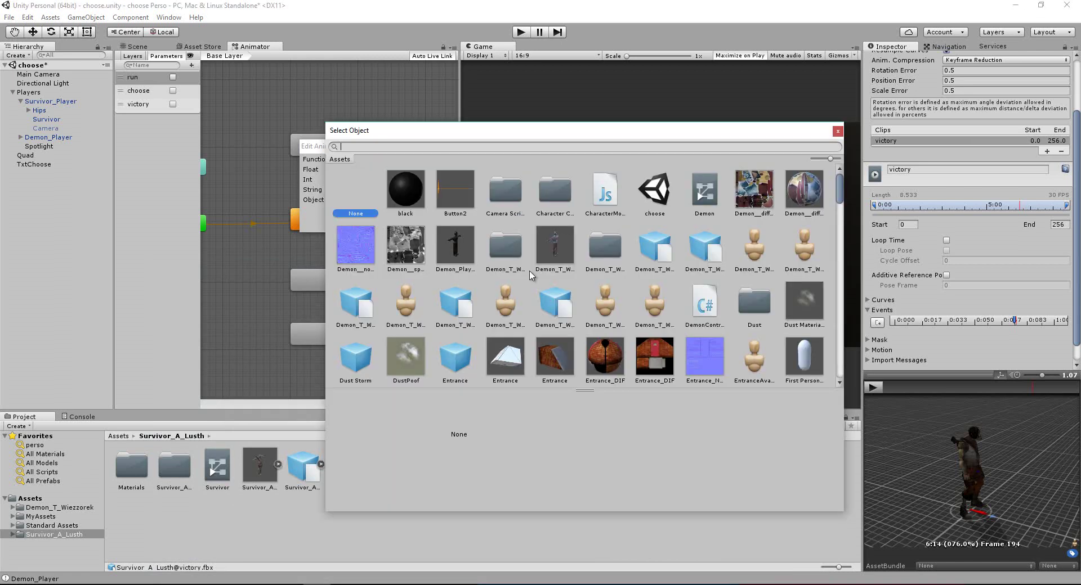
type("sel")
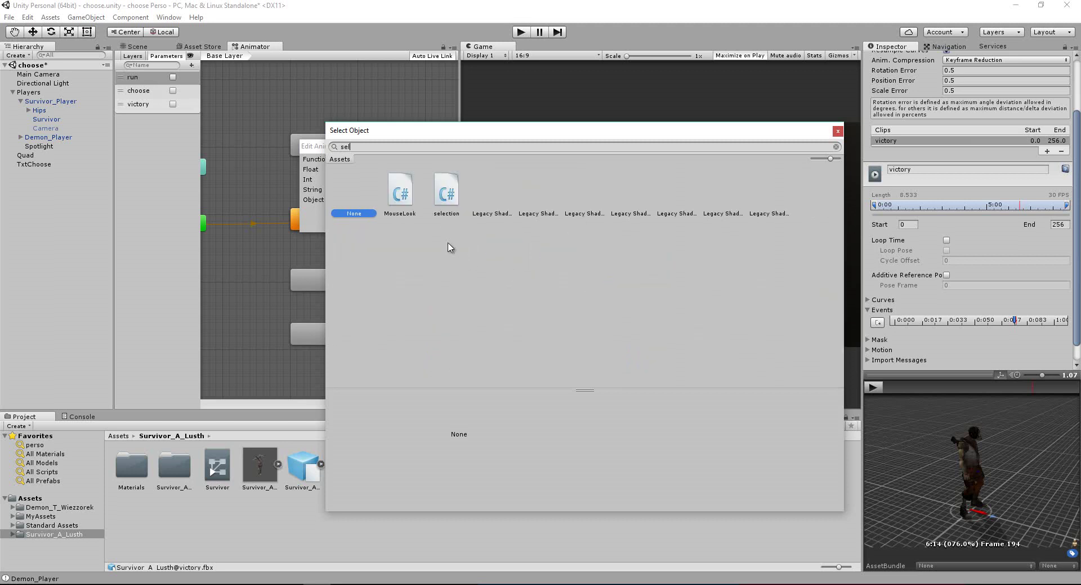
double_click(449, 200)
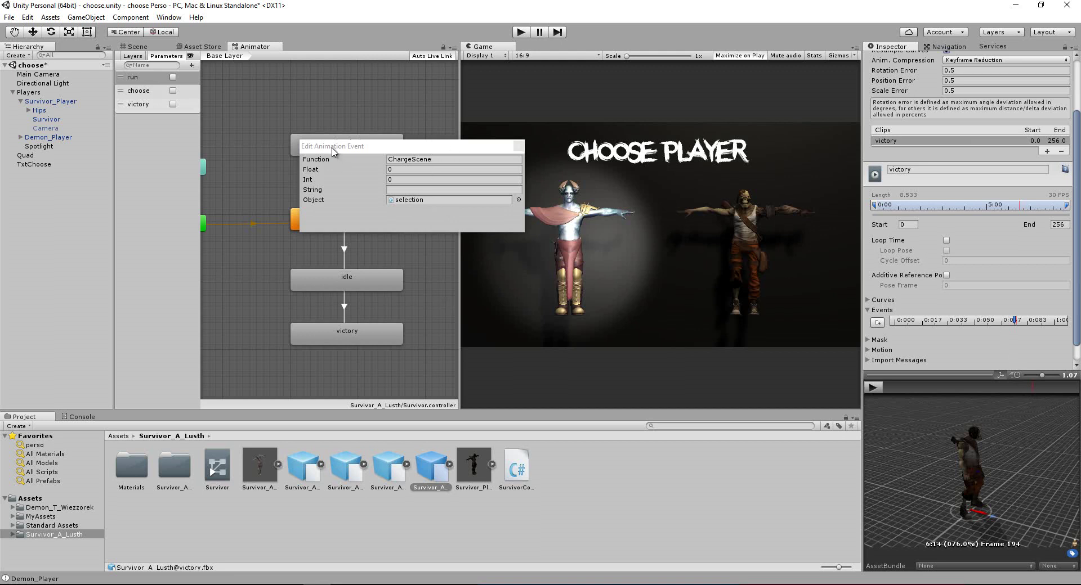
left_click(617, 504)
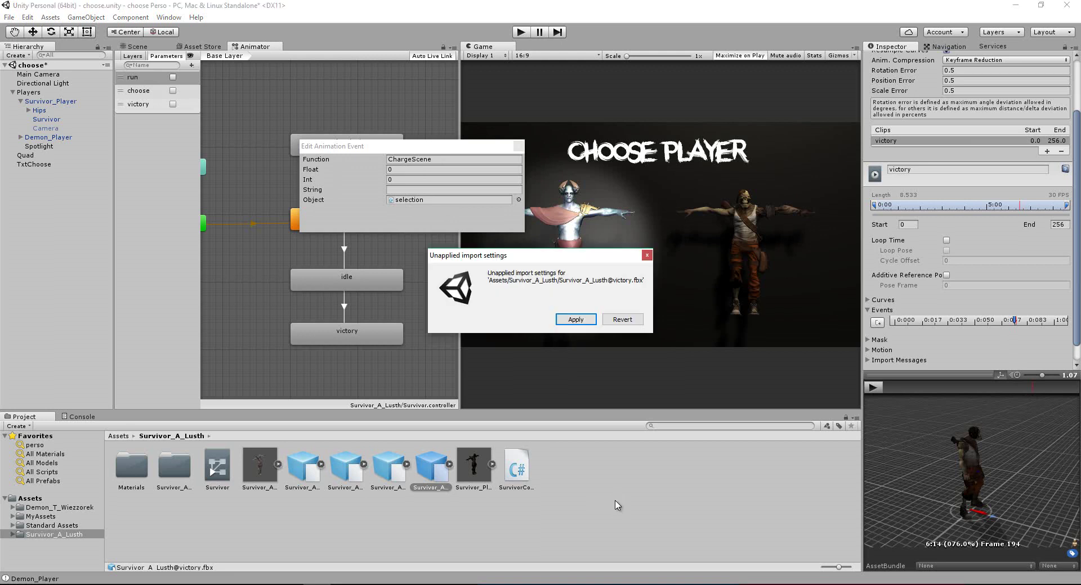
left_click(575, 319)
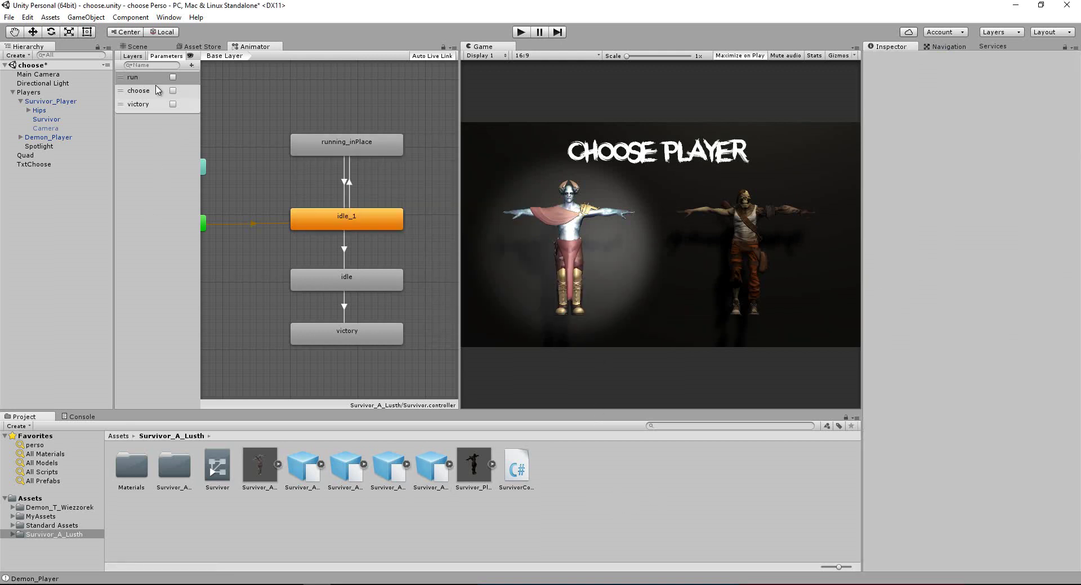
Open Demon_Player's victory_idle clip and add an animation event near its end.
left_click(48, 137)
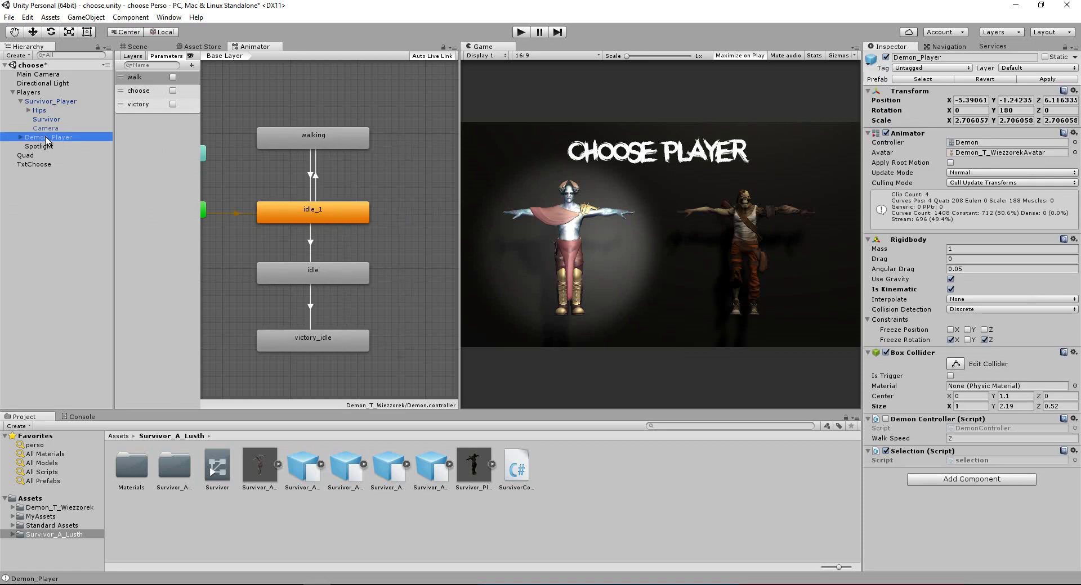
double_click(286, 344)
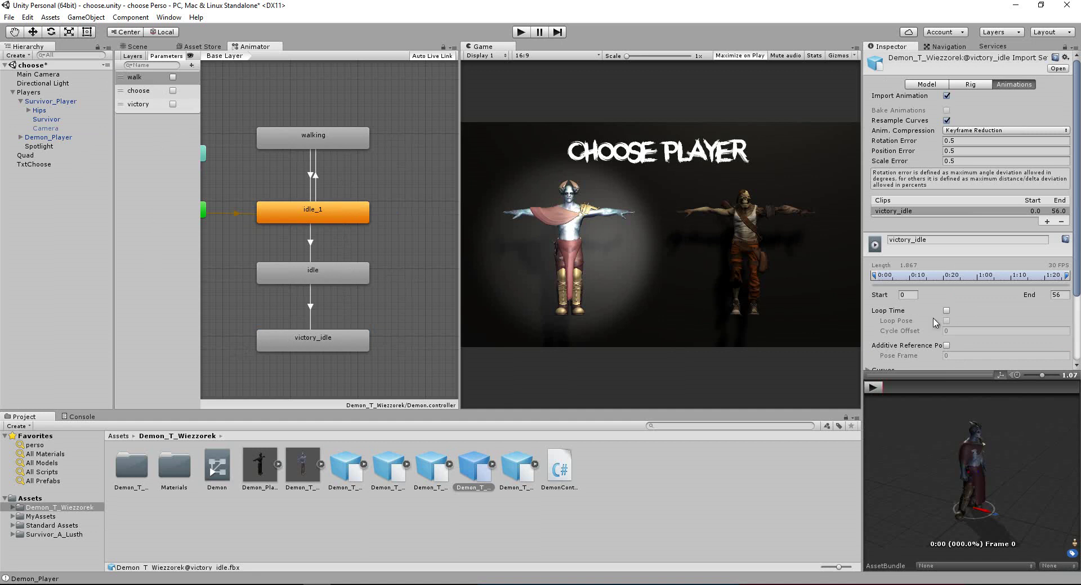
scroll(935, 322, "down", 3)
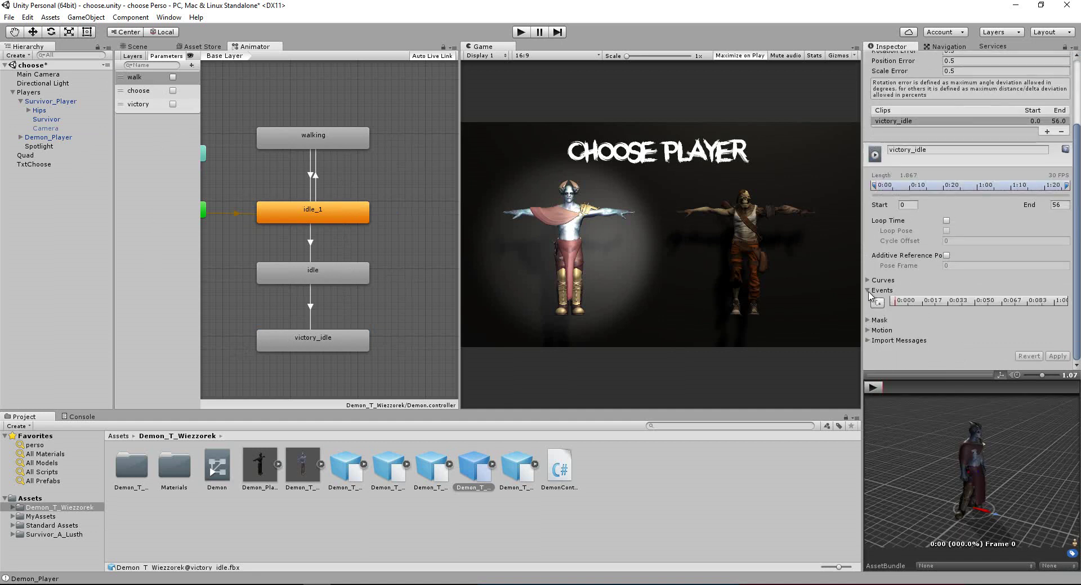
left_click_drag(938, 387, 999, 390)
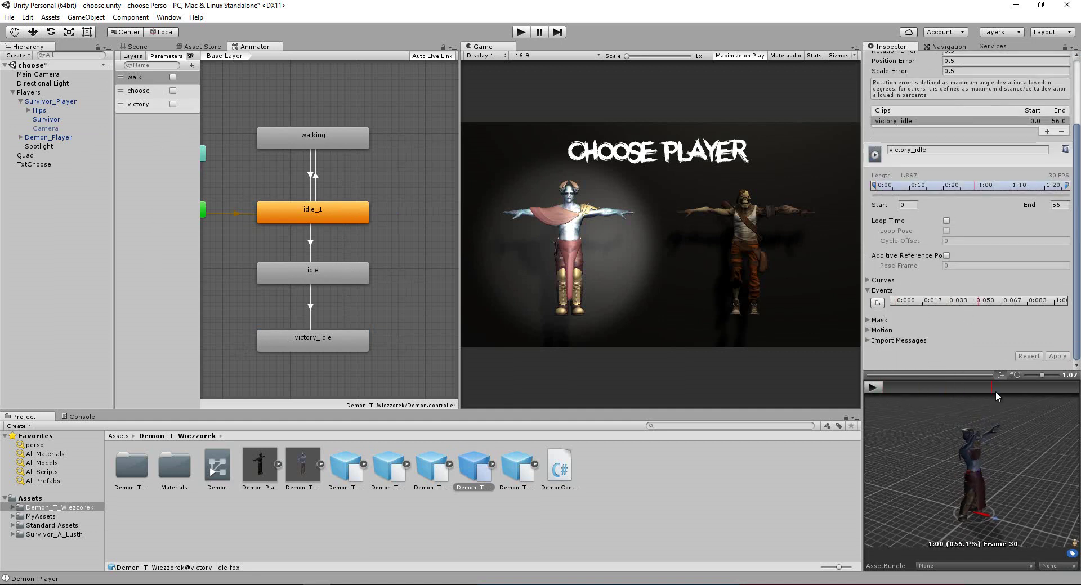
left_click_drag(918, 393, 1061, 391)
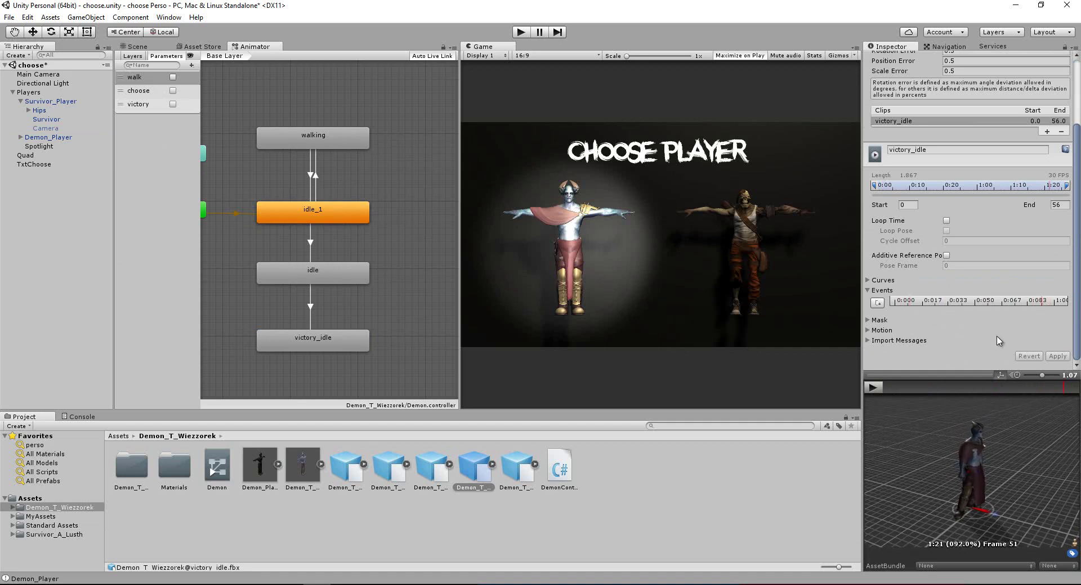
left_click(879, 305)
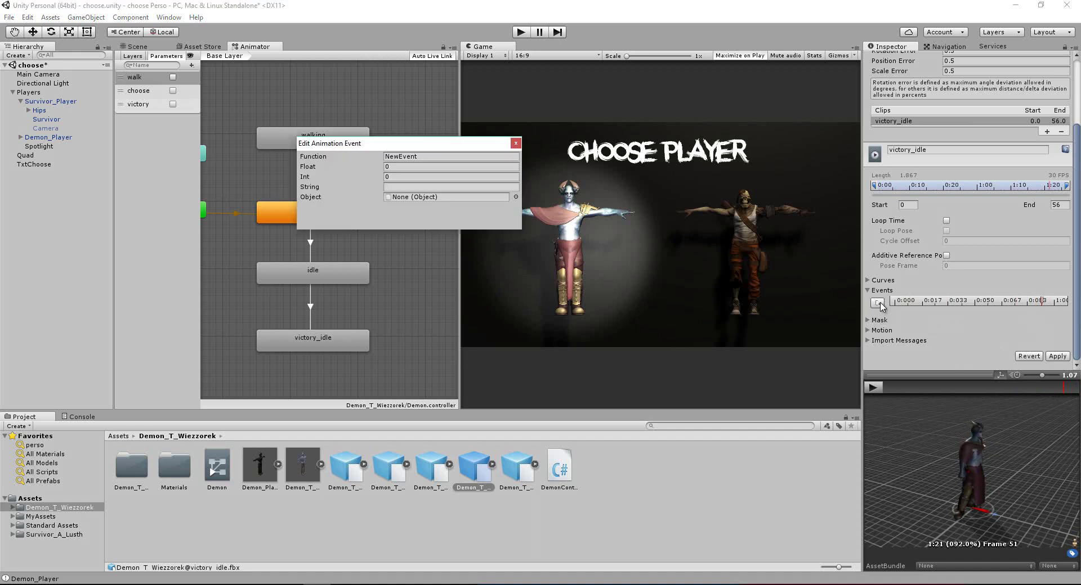
Set the new event's function to ChargeScene with the selection script as its Object.
left_click(421, 157)
type("ChargeScene")
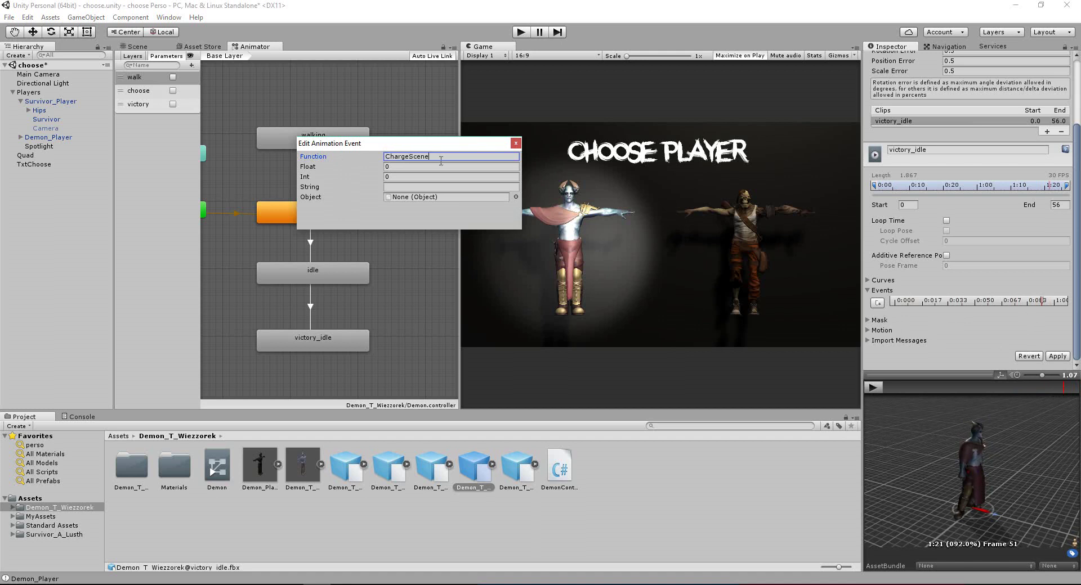
left_click(516, 198)
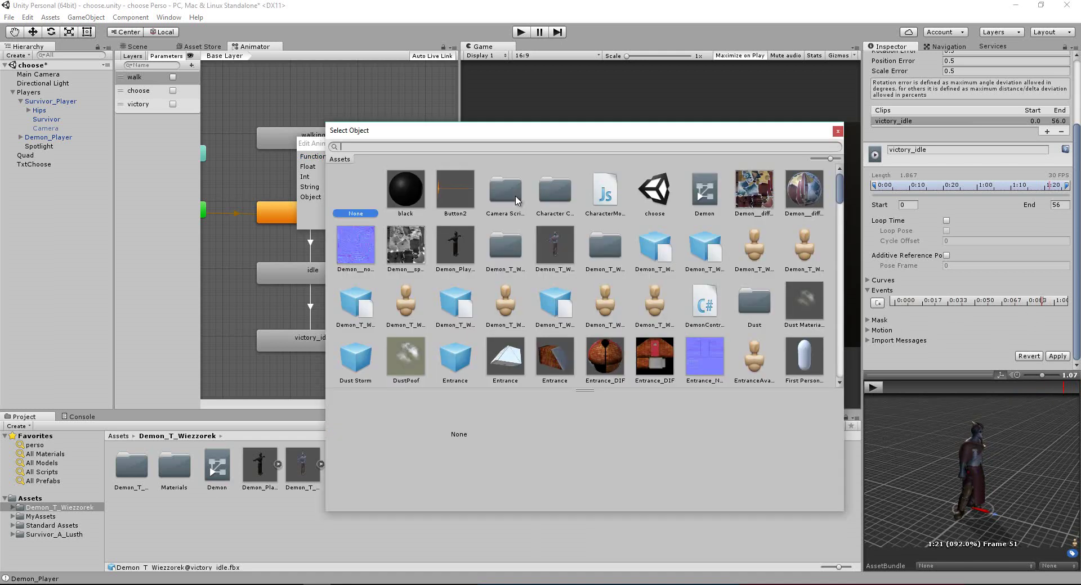
type("secl")
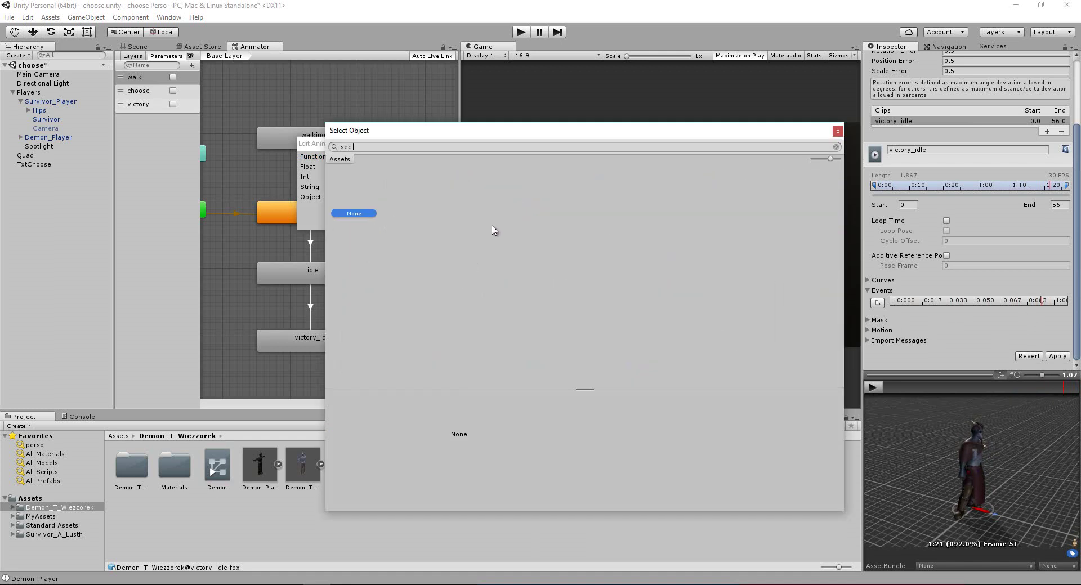
key("BackSpace")
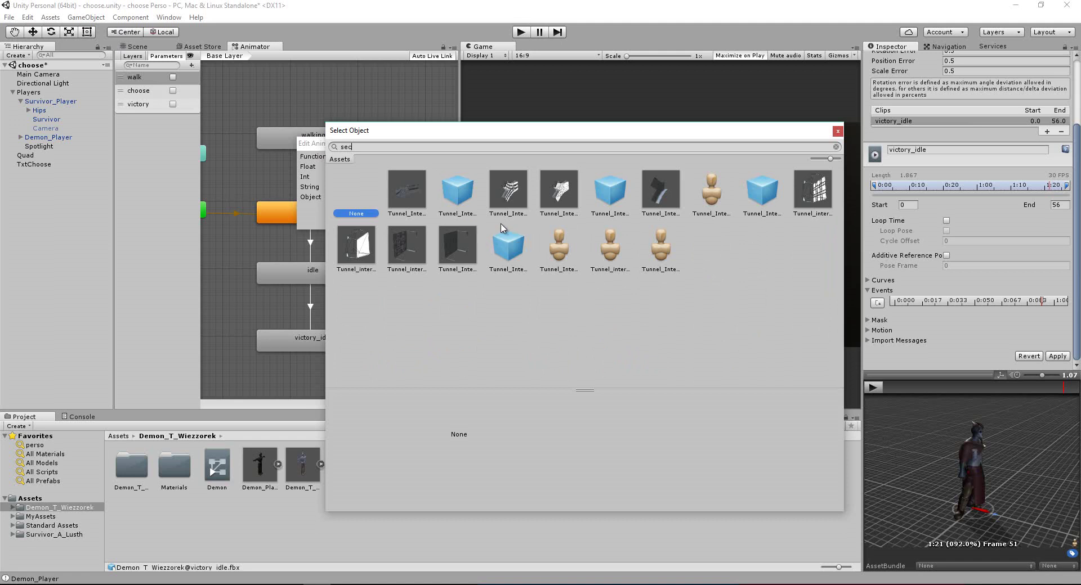
key("BackSpace")
type("le")
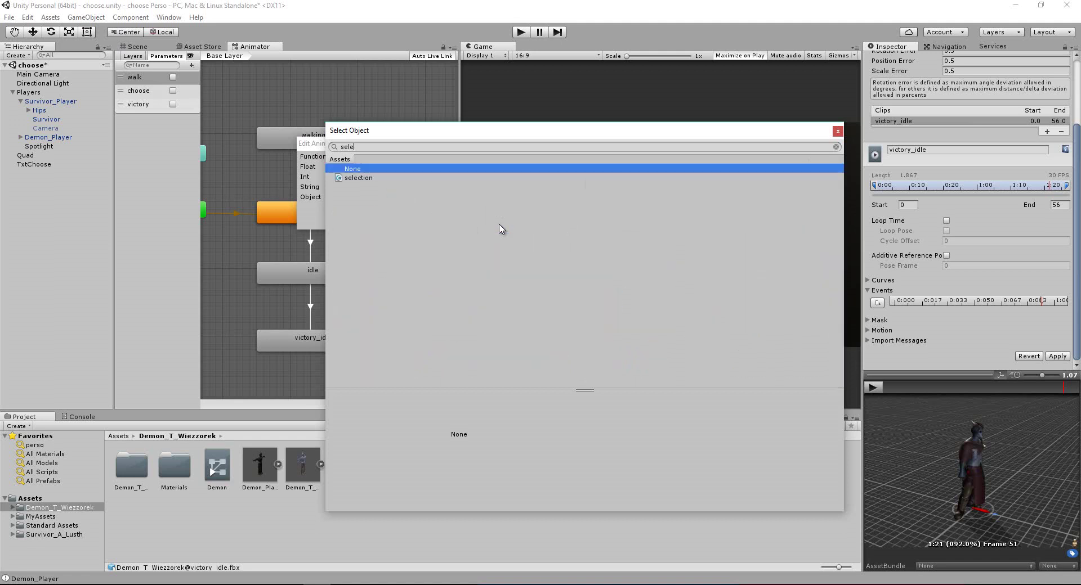
double_click(372, 179)
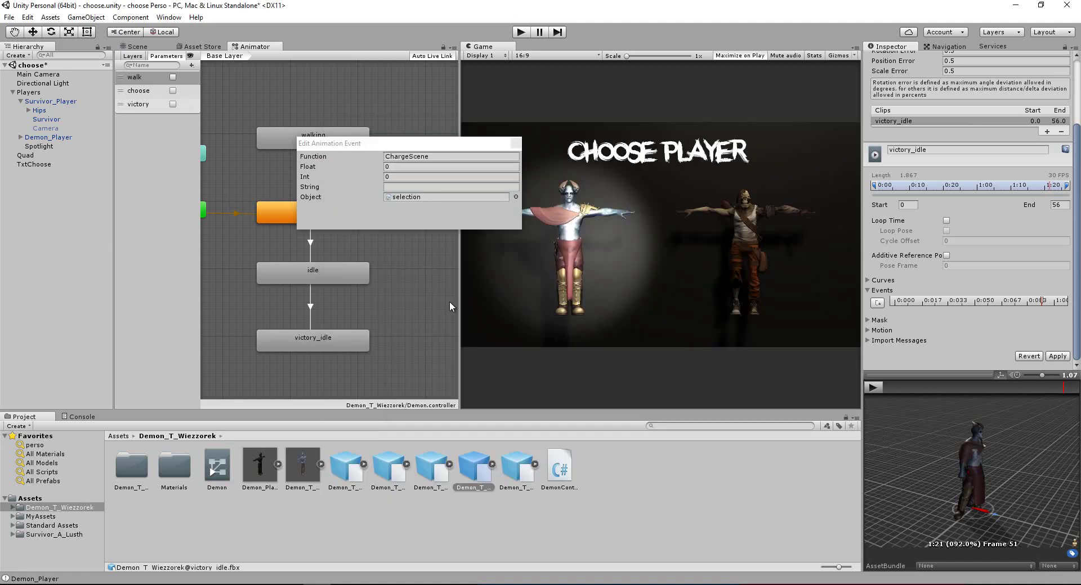
left_click(515, 143)
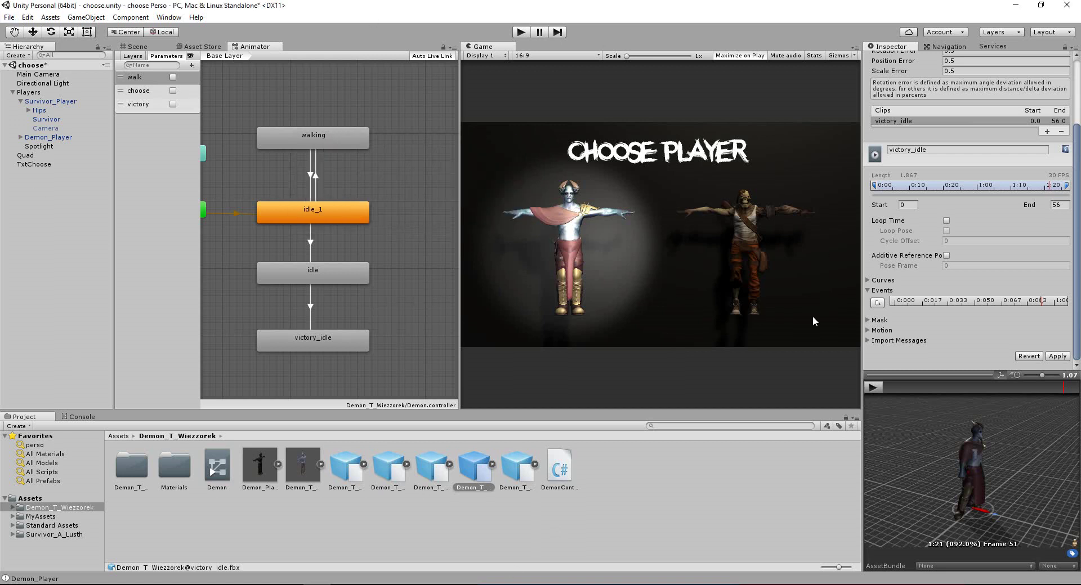
left_click(9, 17)
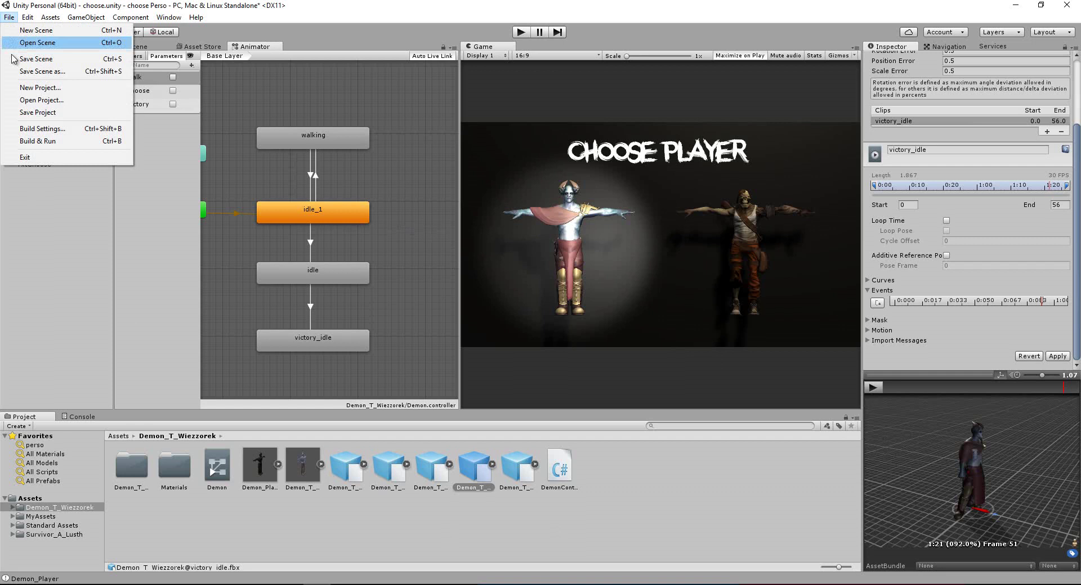
Save the project, play-test by picking the right-hand character, then stop play mode.
left_click(60, 117)
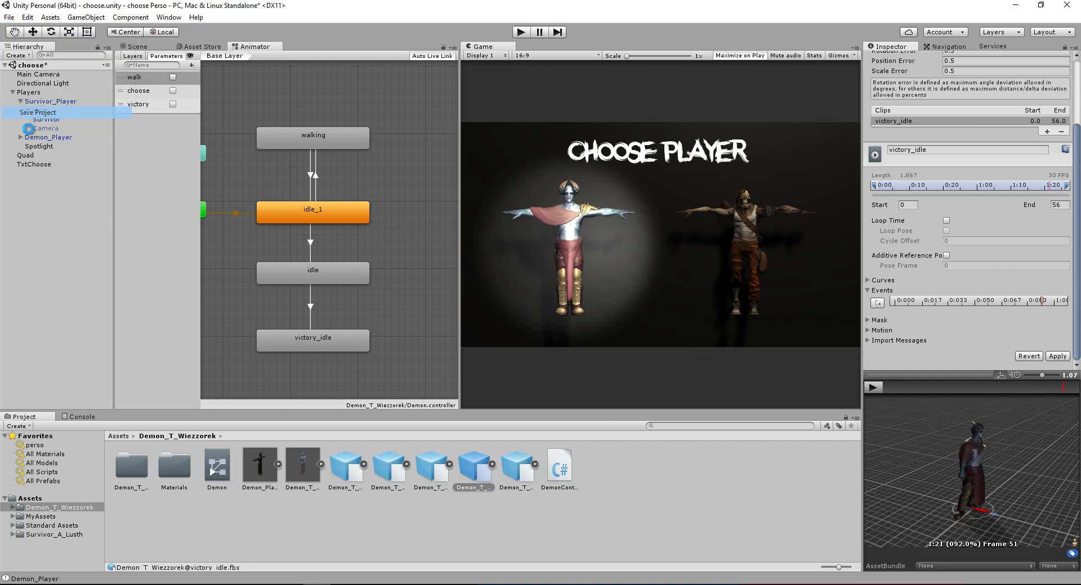
left_click(520, 33)
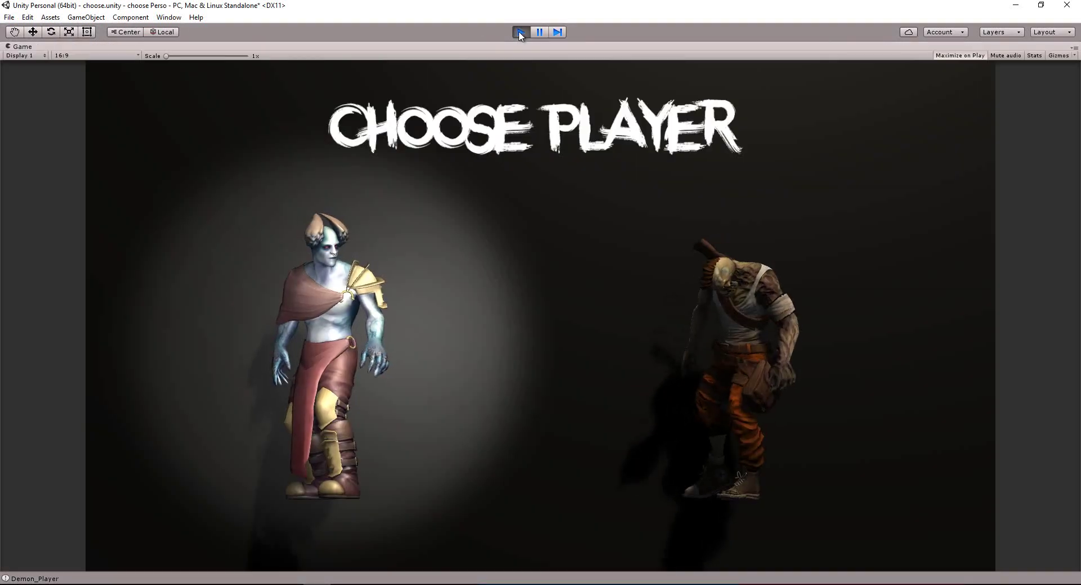
left_click(700, 289)
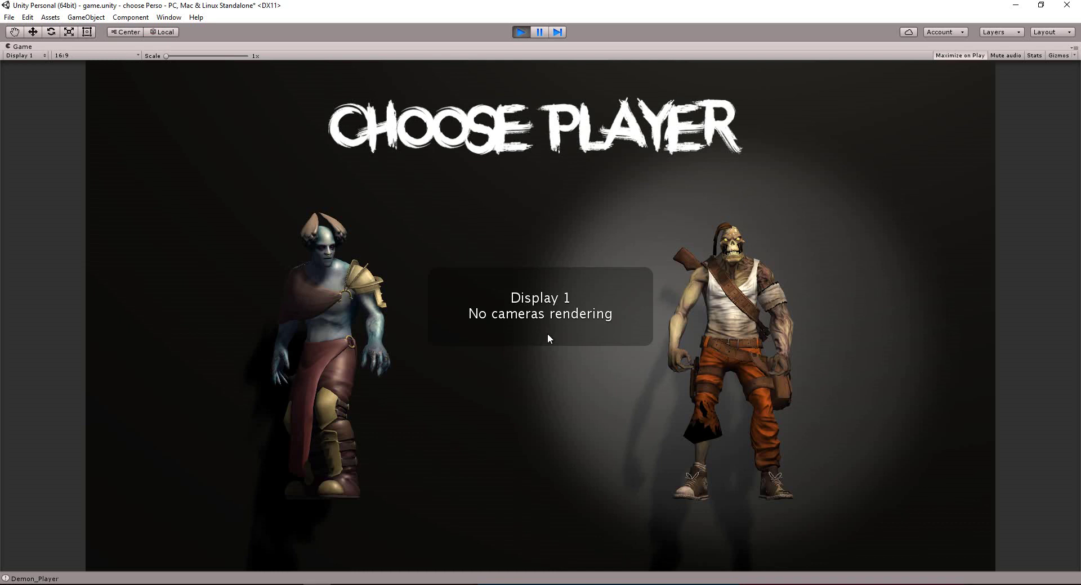
left_click(519, 33)
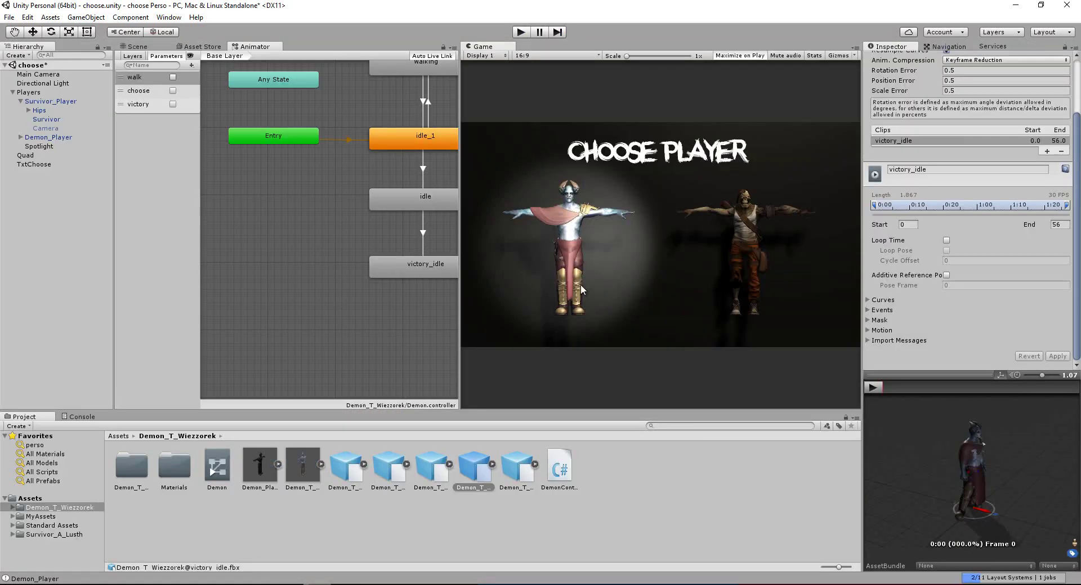
Open game.unity, saving the choose scene, and add a Camera to it.
left_click(41, 528)
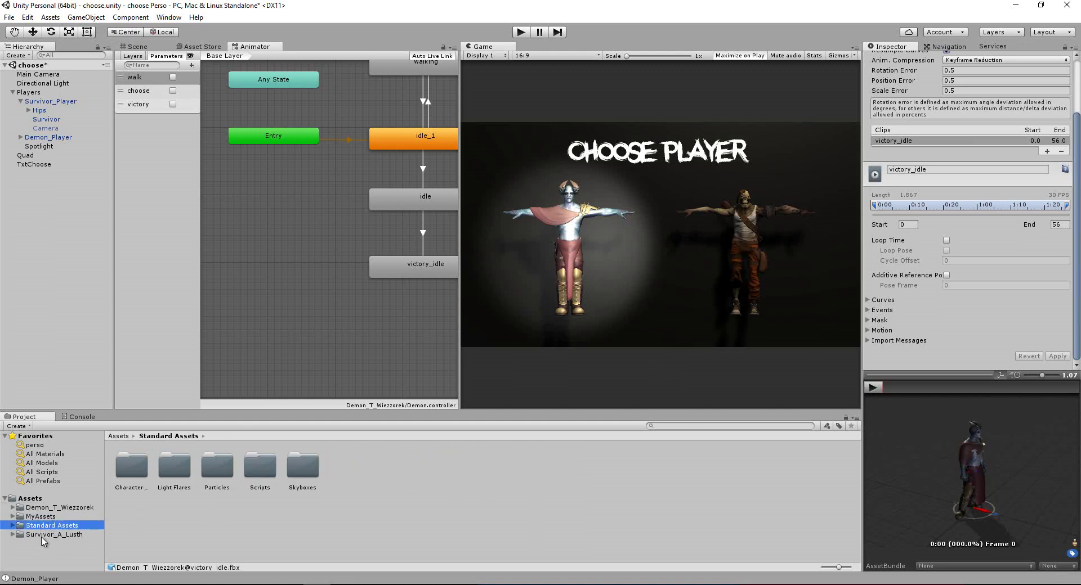
left_click(33, 499)
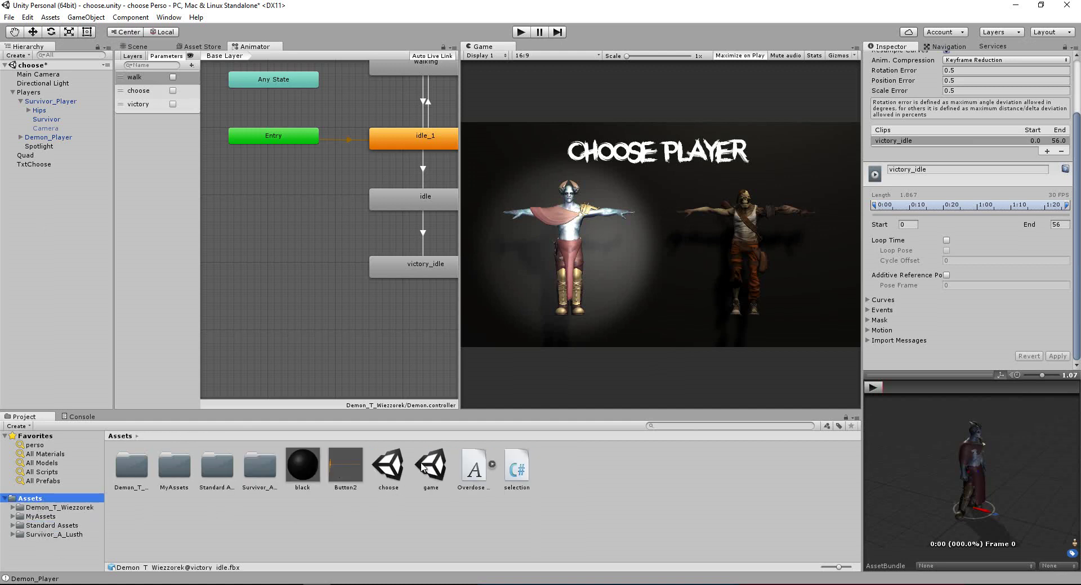
double_click(429, 465)
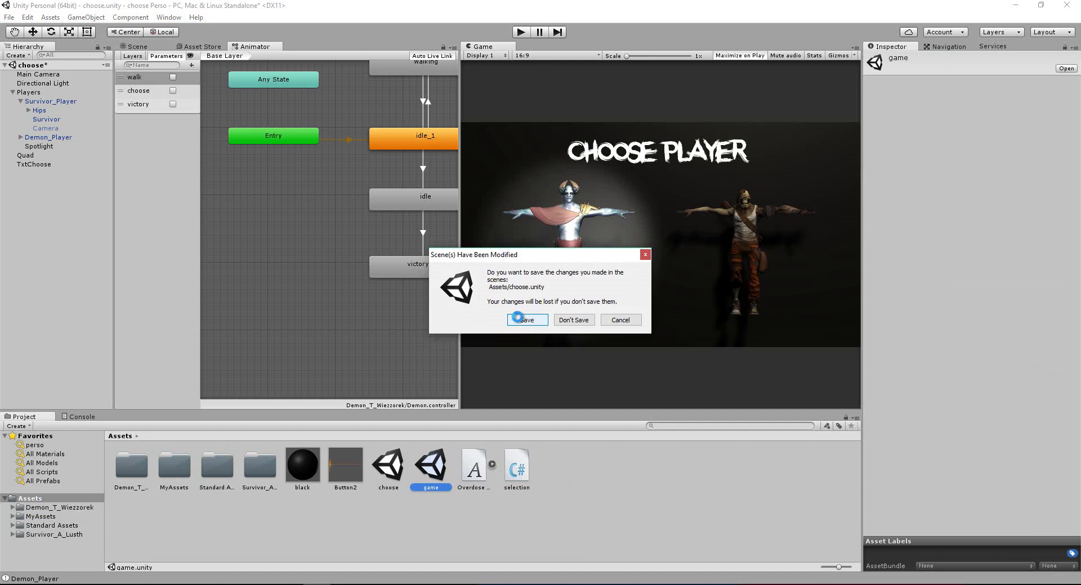
left_click(518, 320)
left_click(87, 18)
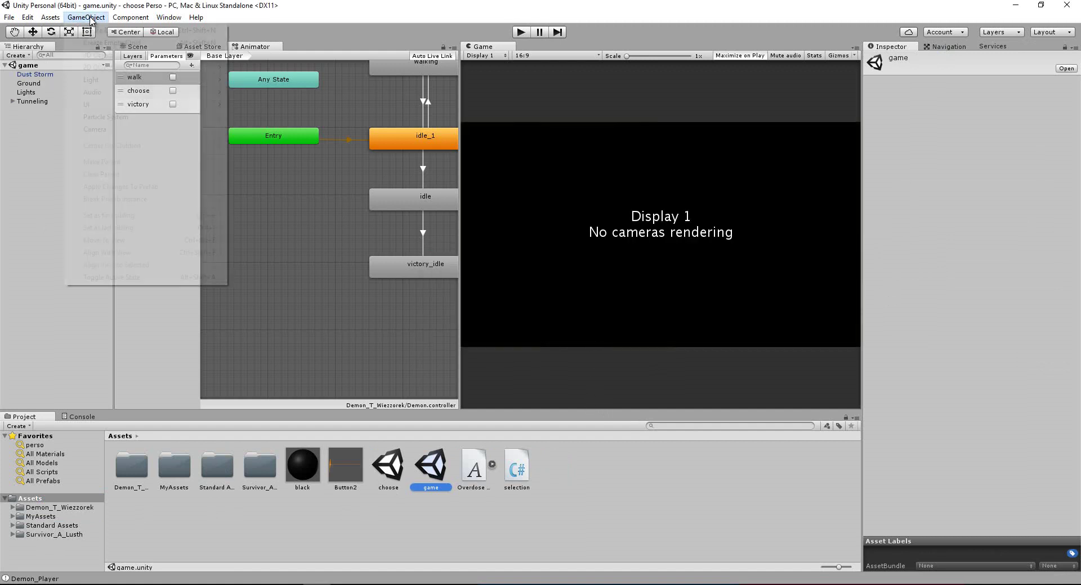
mouse_move(101, 106)
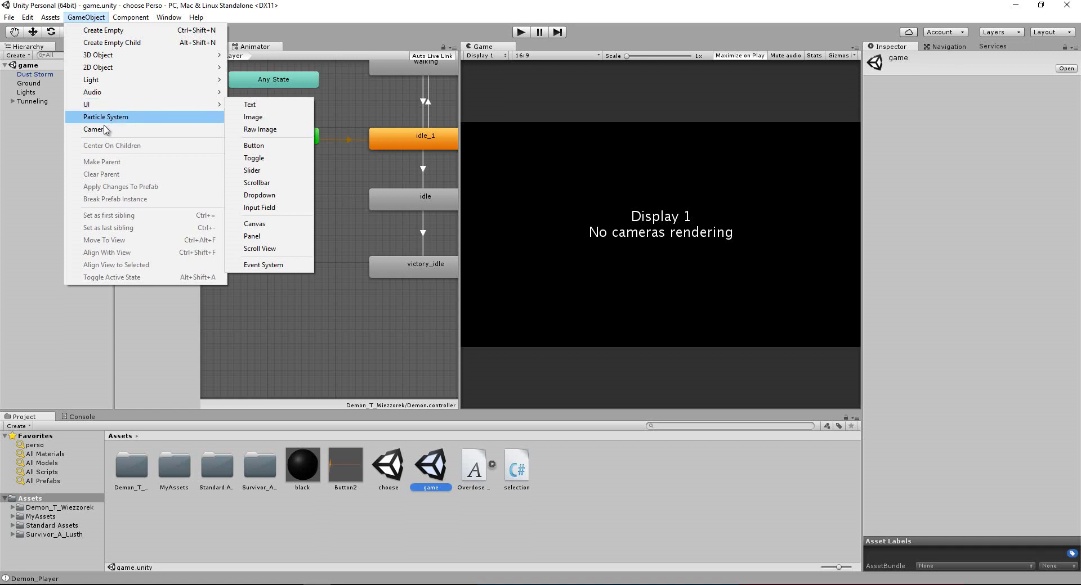
left_click(101, 129)
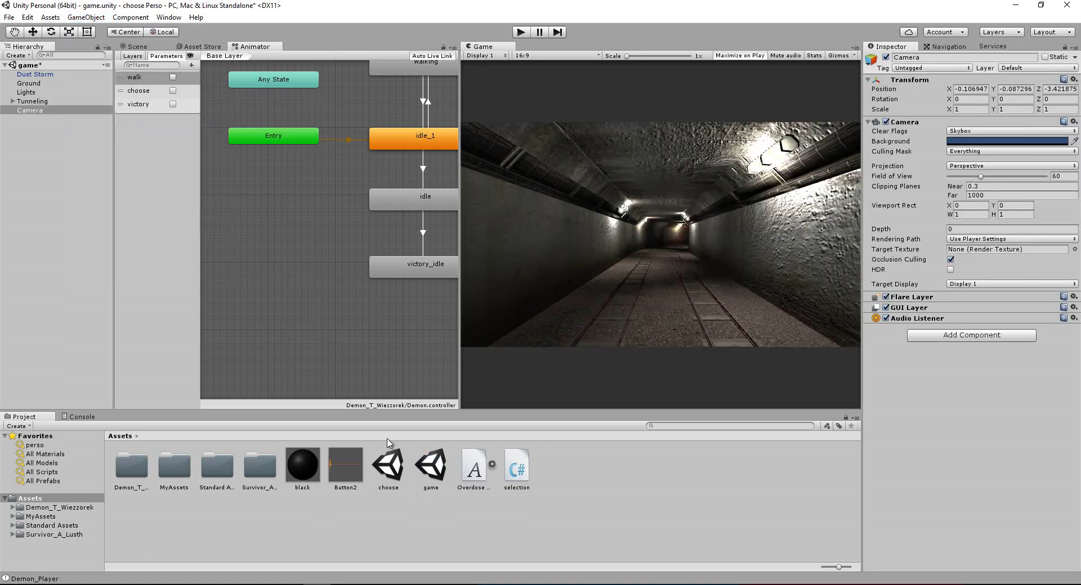
Reopen choose.unity, saving the game scene, and start play mode.
double_click(388, 467)
left_click(527, 316)
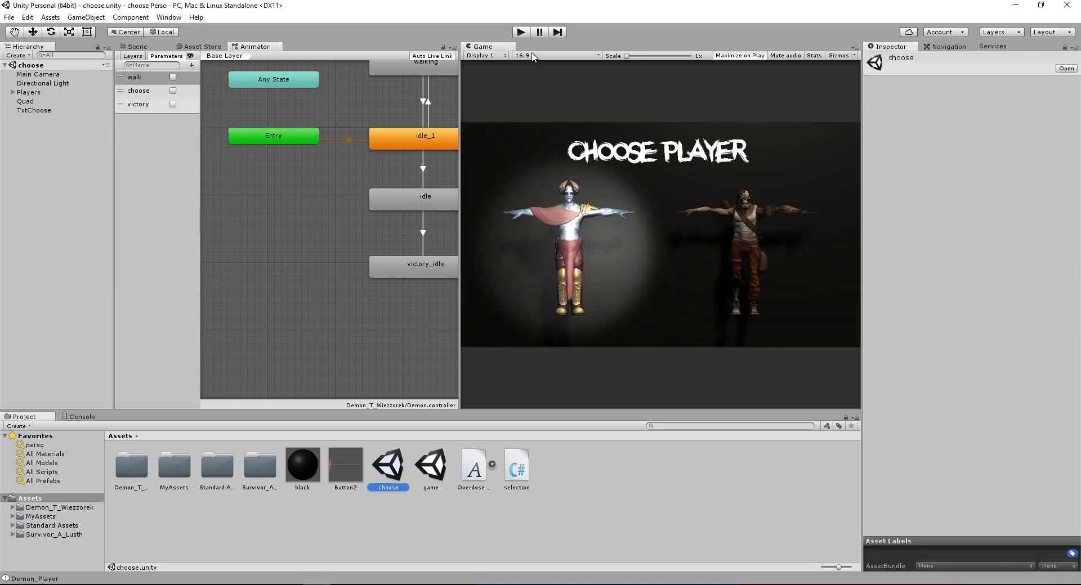
left_click(520, 34)
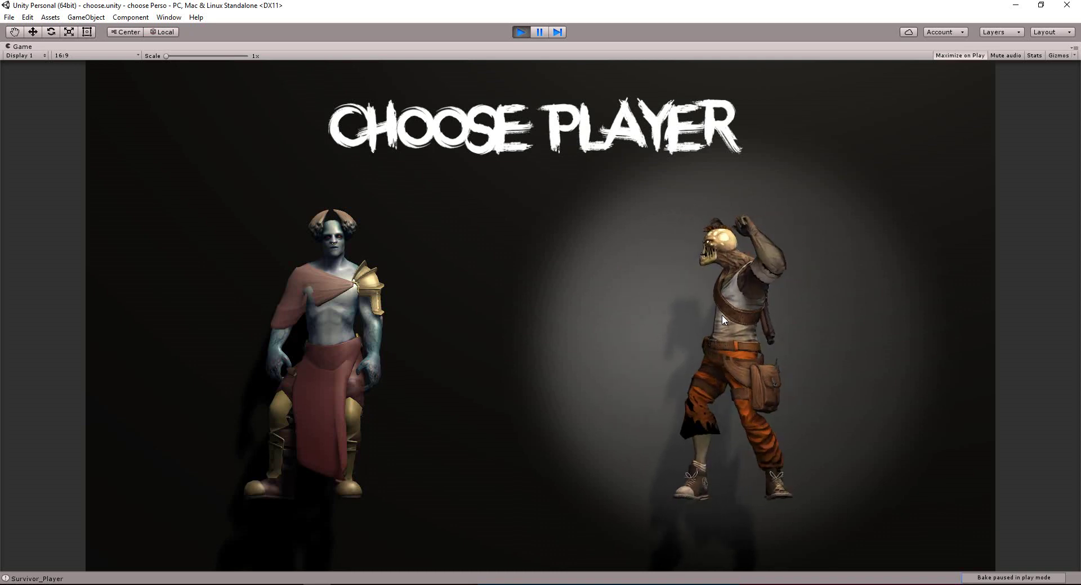
Pick the right-hand character, watch the tunnel game scene load, then stop playing.
left_click(722, 316)
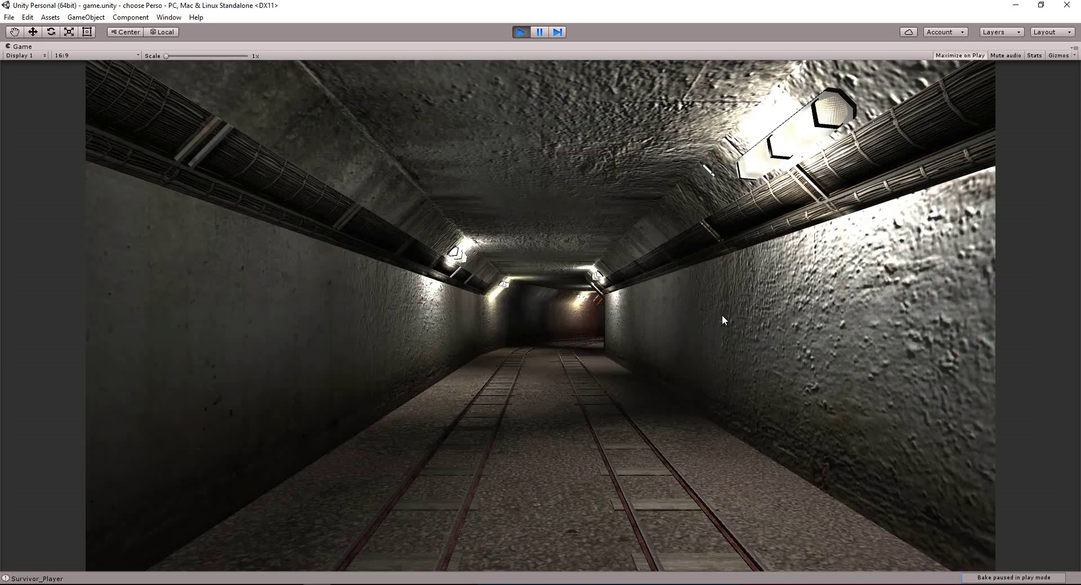
left_click(521, 32)
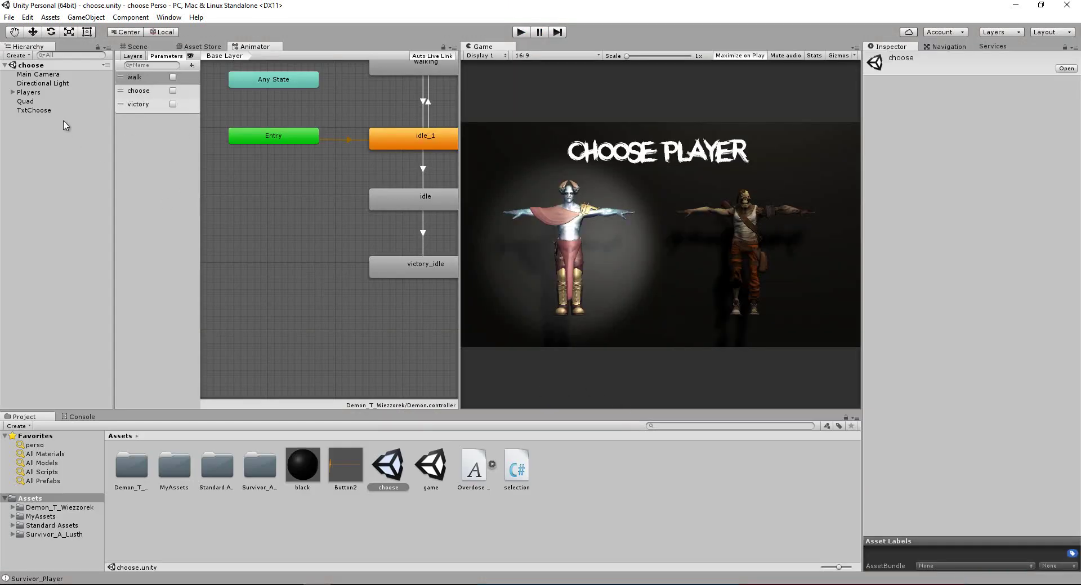
Open Demon_Player's victory_idle clip events and move the preview near the clip's end.
left_click(34, 112)
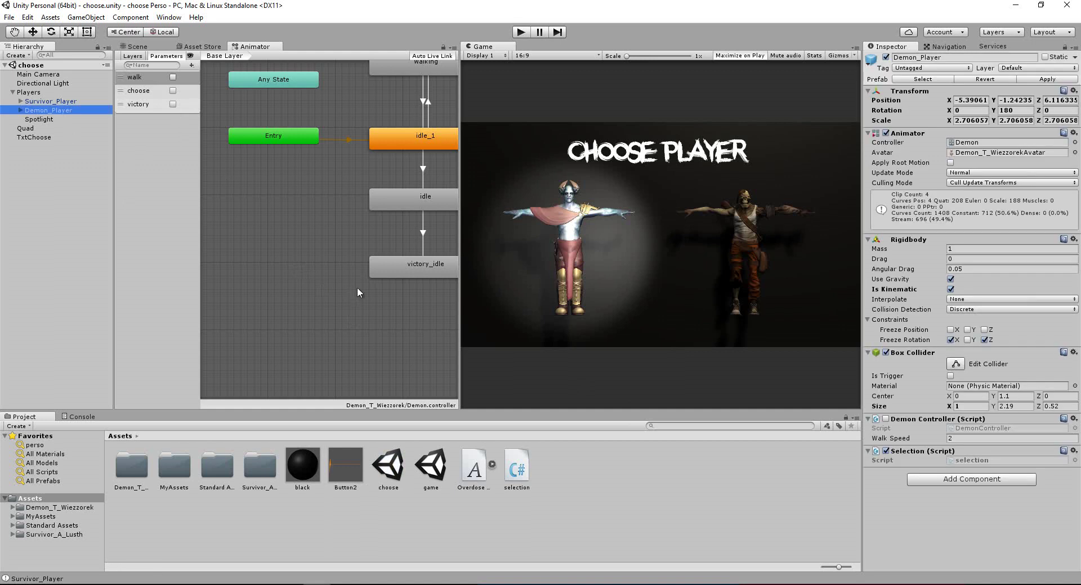
left_click(397, 272)
double_click(398, 272)
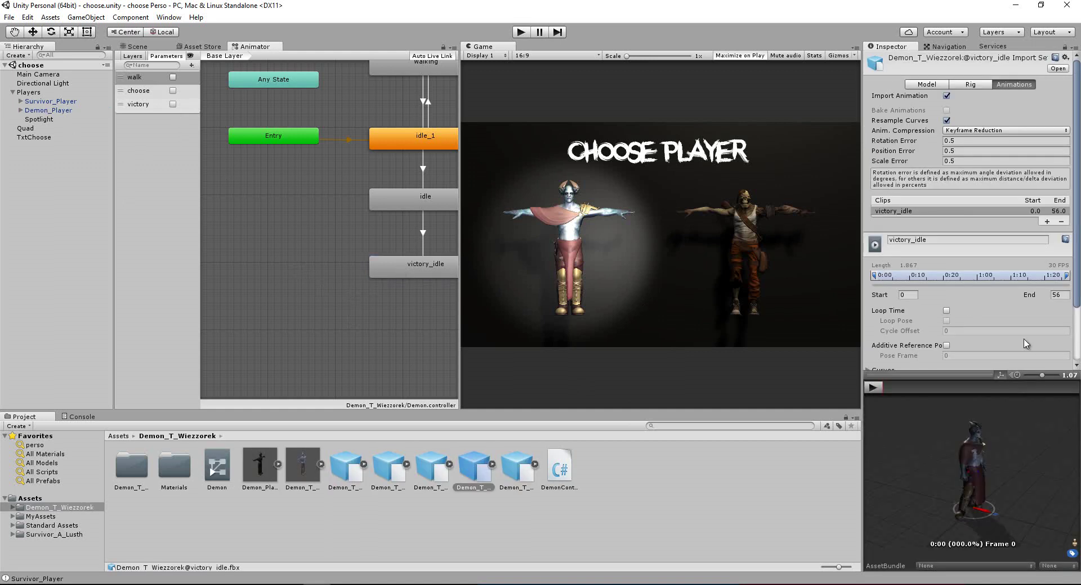
scroll(971, 332, "down", 3)
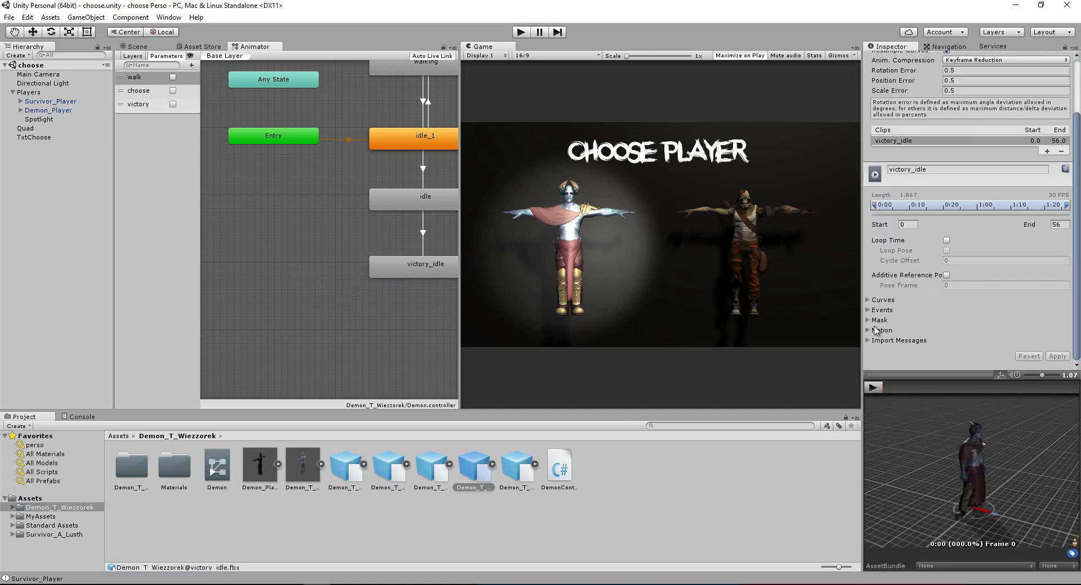
left_click(871, 310)
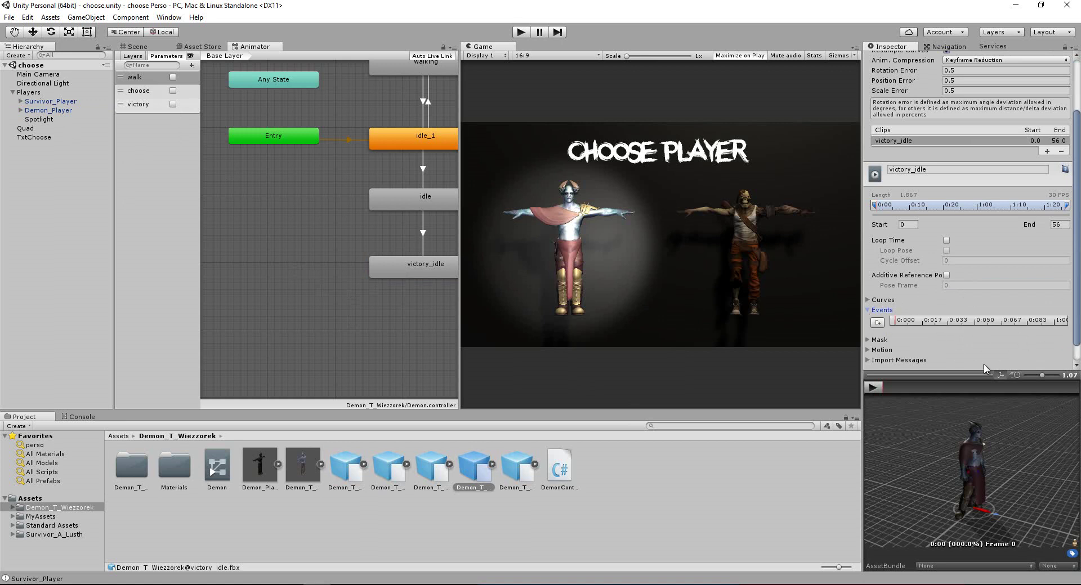
mouse_move(1001, 399)
left_mouse_down()
mouse_move(929, 388)
mouse_move(1067, 398)
left_mouse_up()
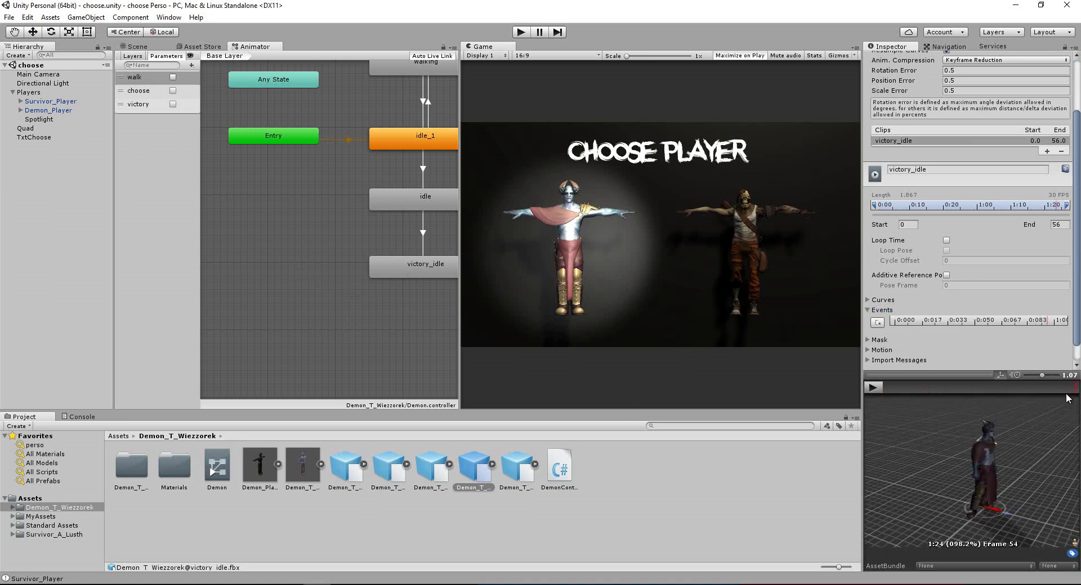
Add an event there calling ChargeScene with the selection script as its Object.
left_click(877, 322)
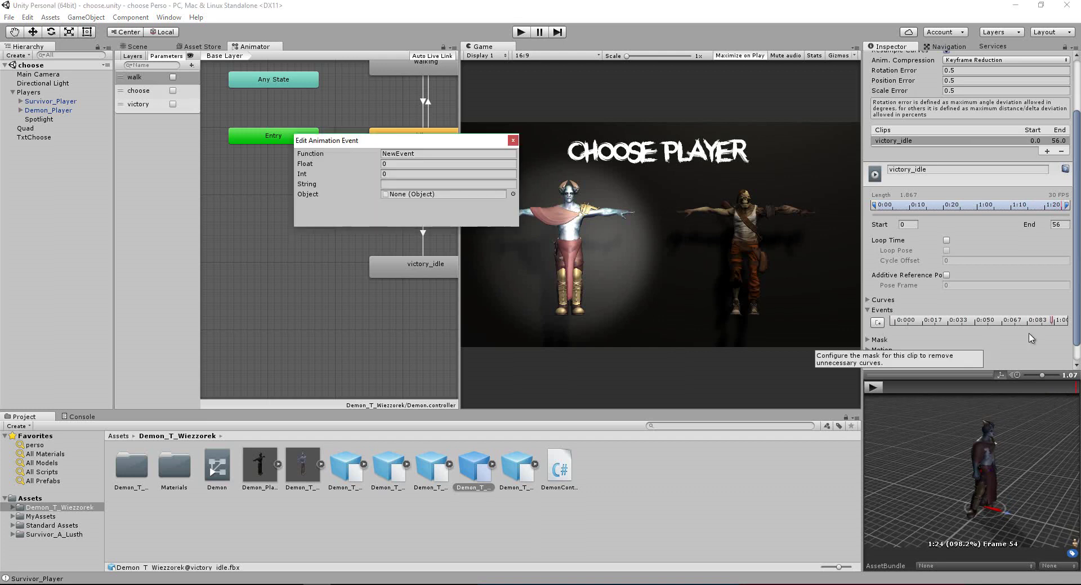
left_click(450, 157)
type("ChargeScene")
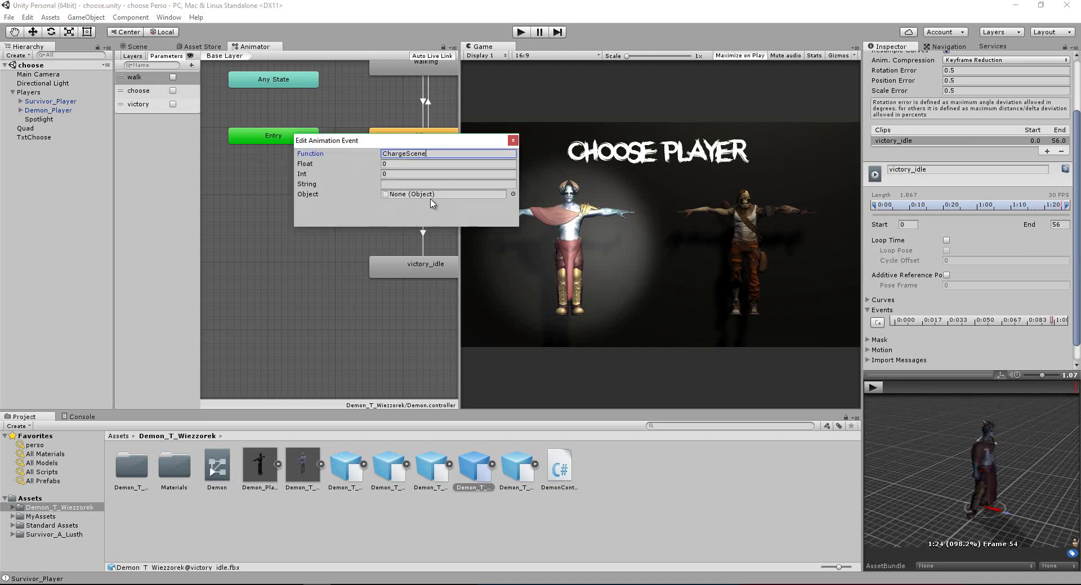
left_click(513, 195)
type("sele")
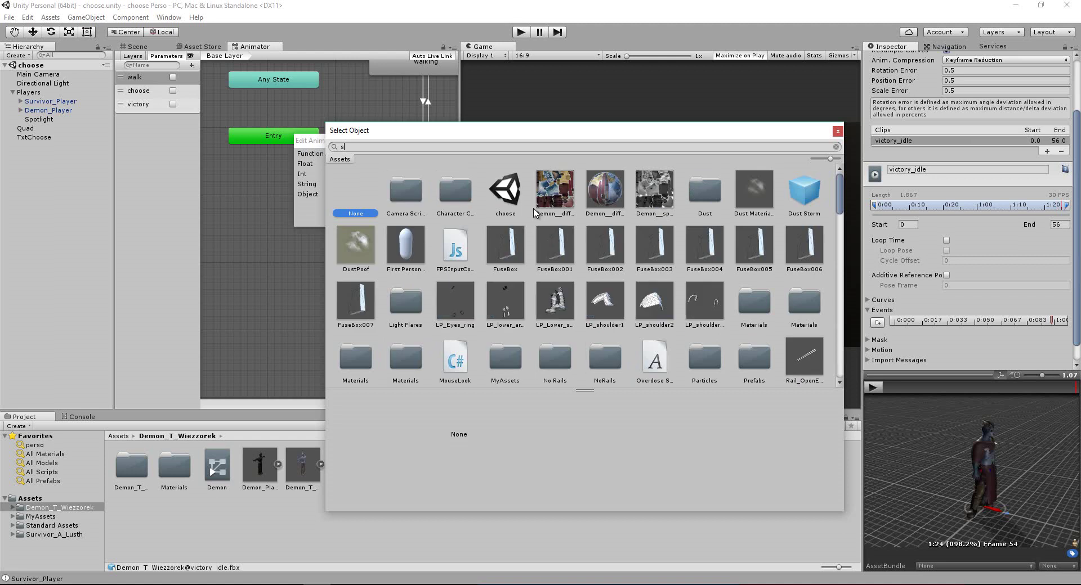
double_click(358, 179)
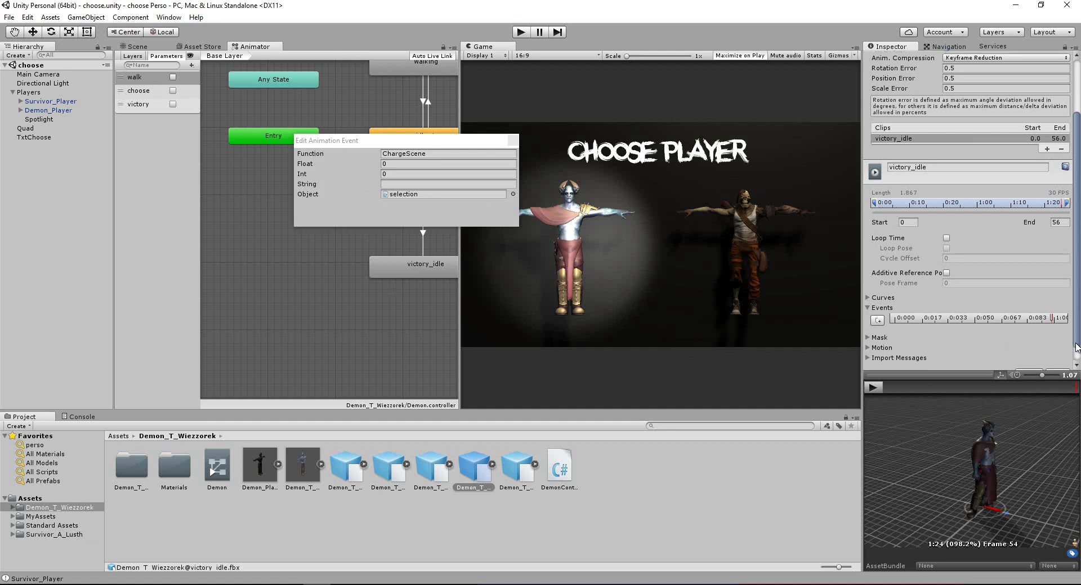
scroll(1076, 331, "down", 1)
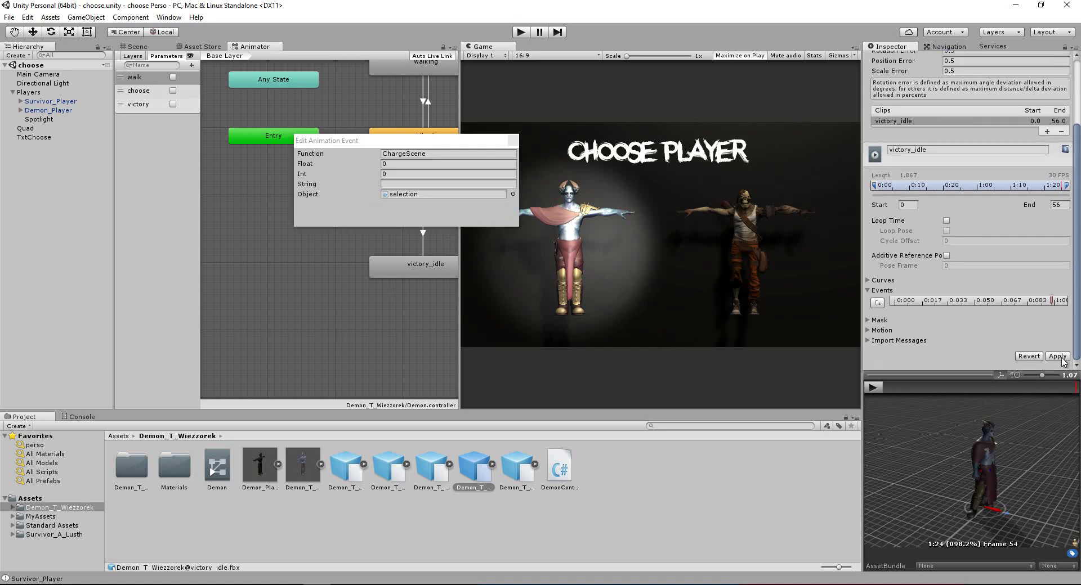
Play-test the choose-player screen: picking the survivor loads the tunnel game scene, then stop.
left_click(521, 34)
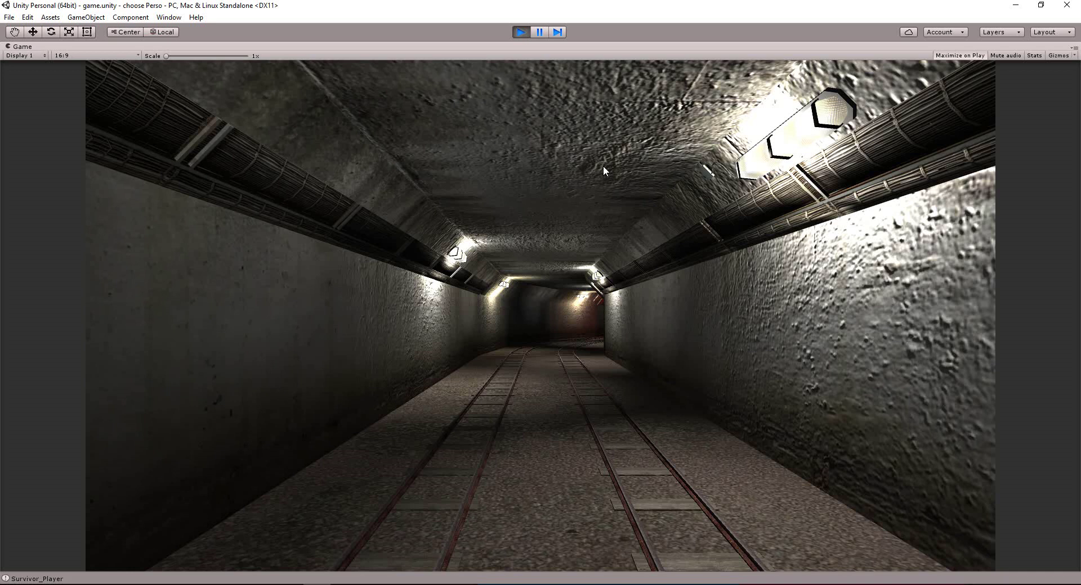
left_click(521, 34)
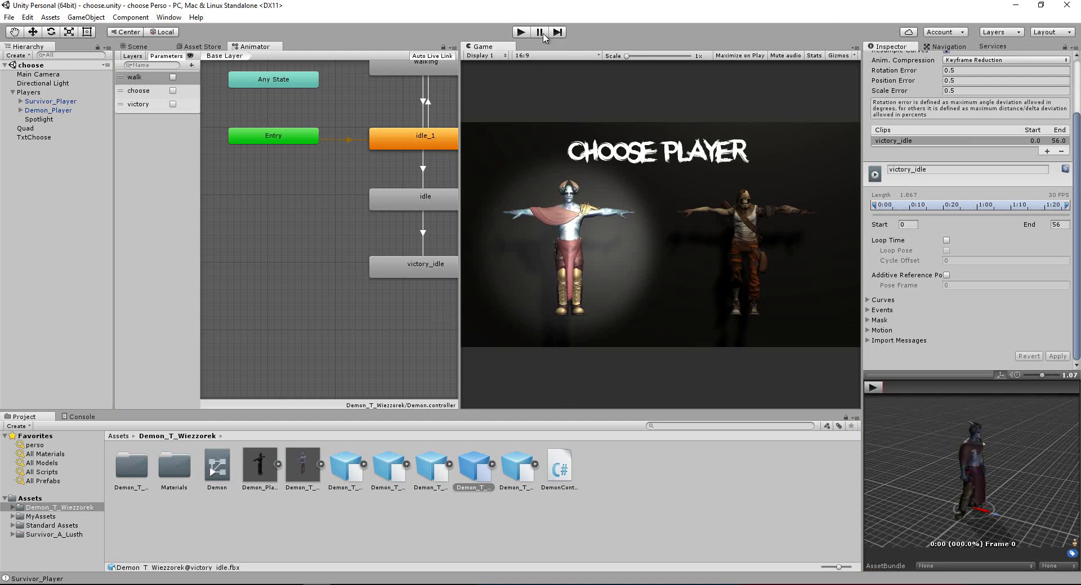
key("ctrl+p")
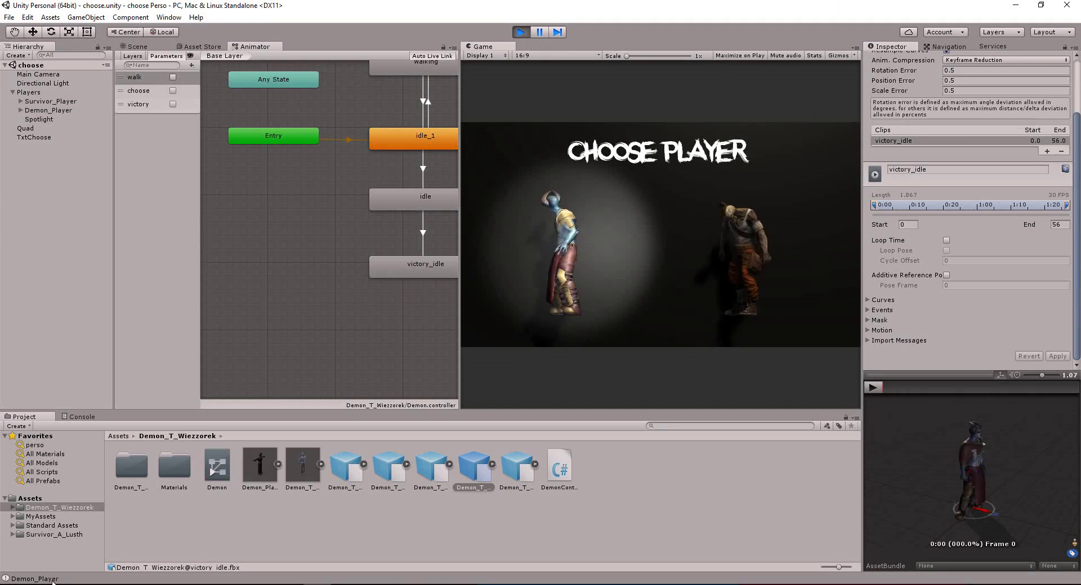
mouse_move(755, 259)
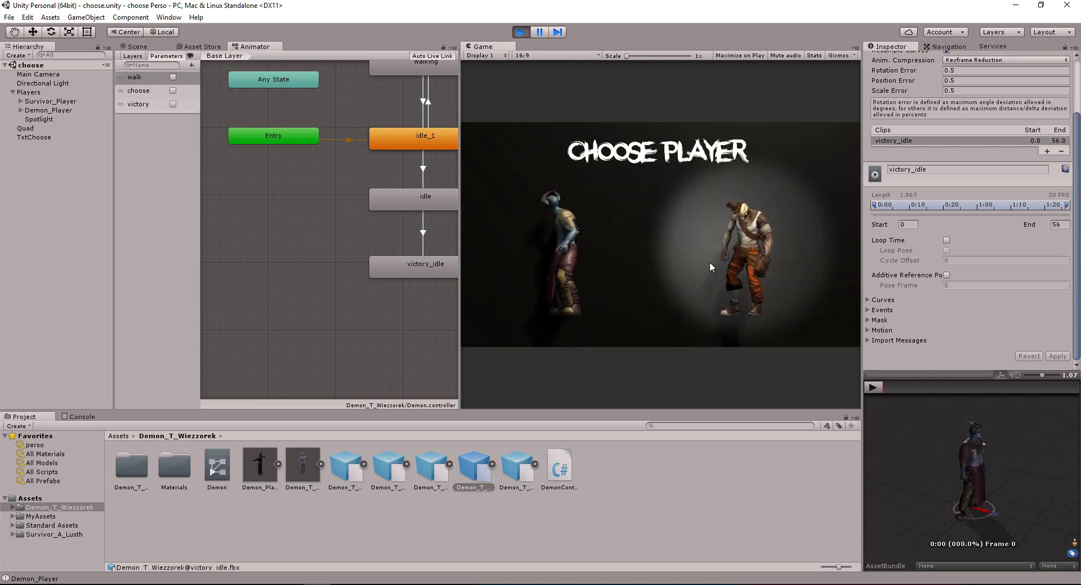
left_click(680, 265)
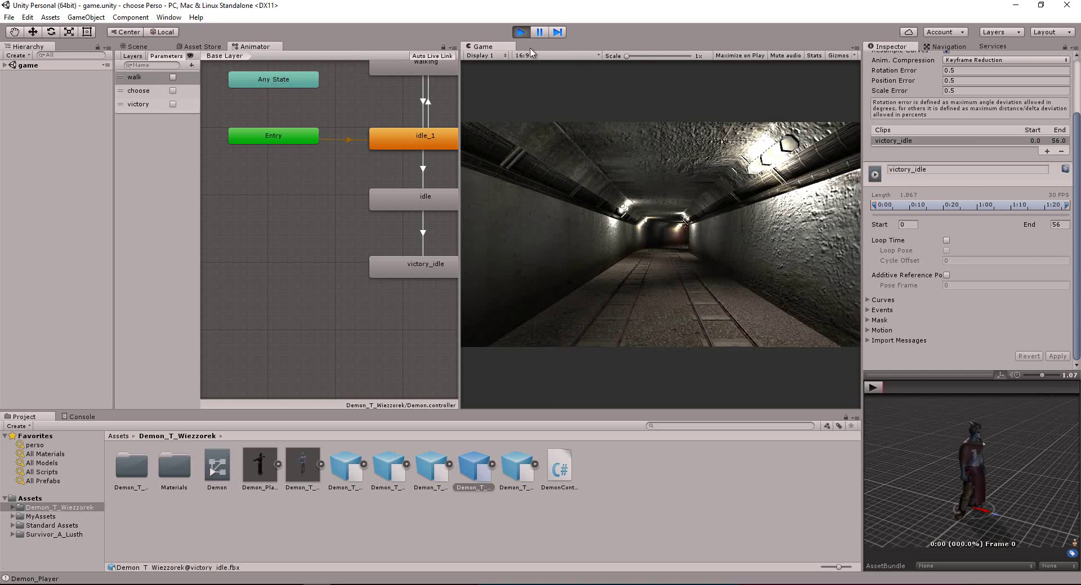
left_click(520, 35)
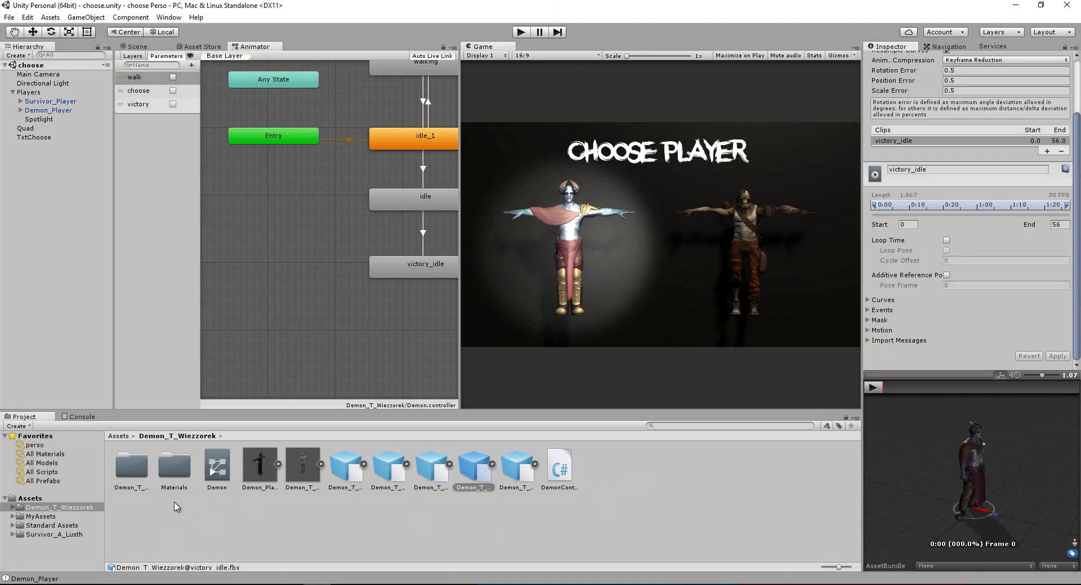
Open the game scene from Assets and view its Tunneling object in the perspective Scene view.
left_click(35, 498)
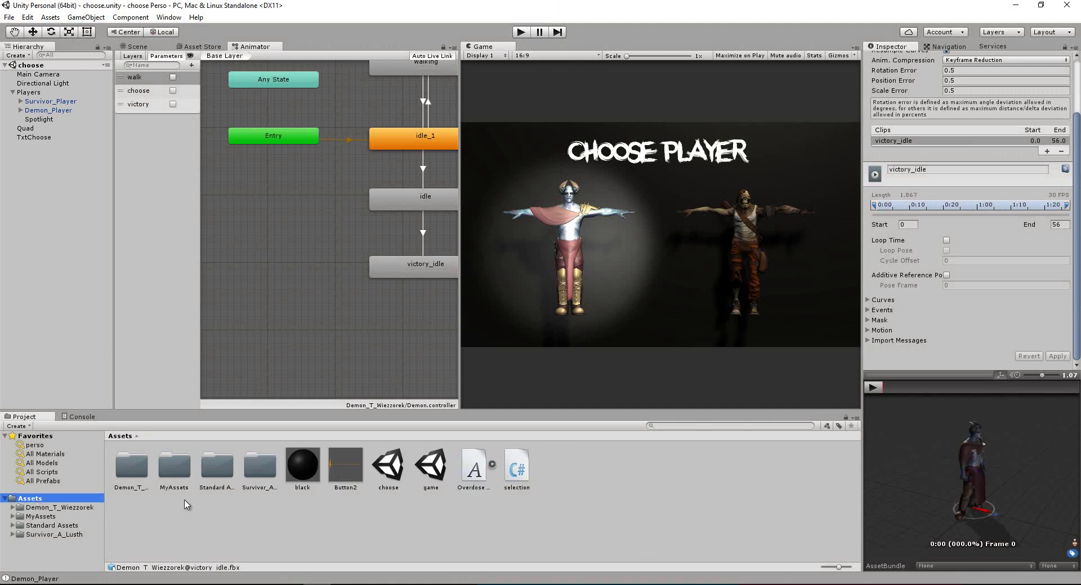
double_click(432, 469)
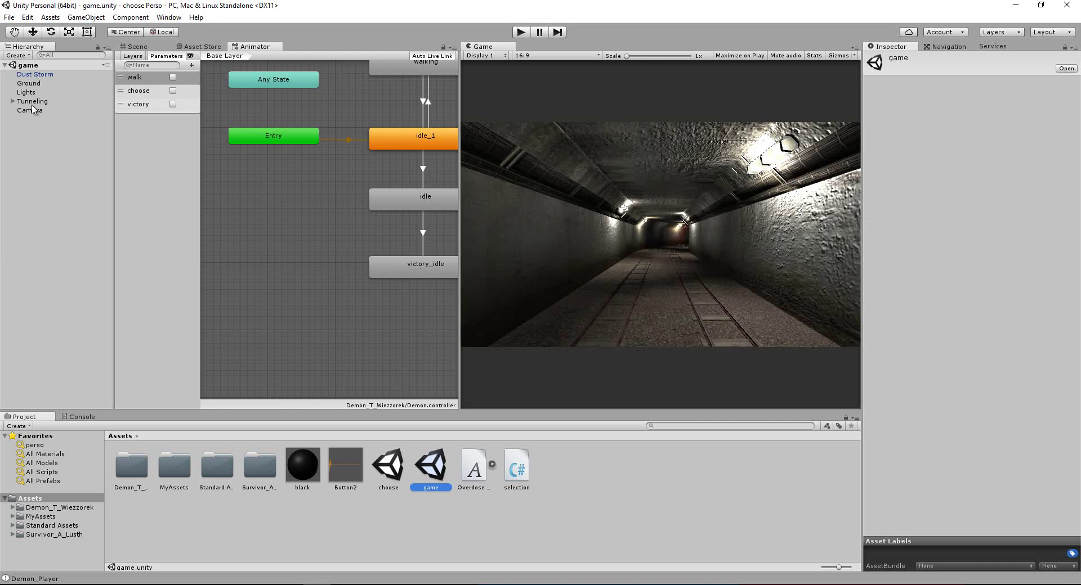
left_click(34, 102)
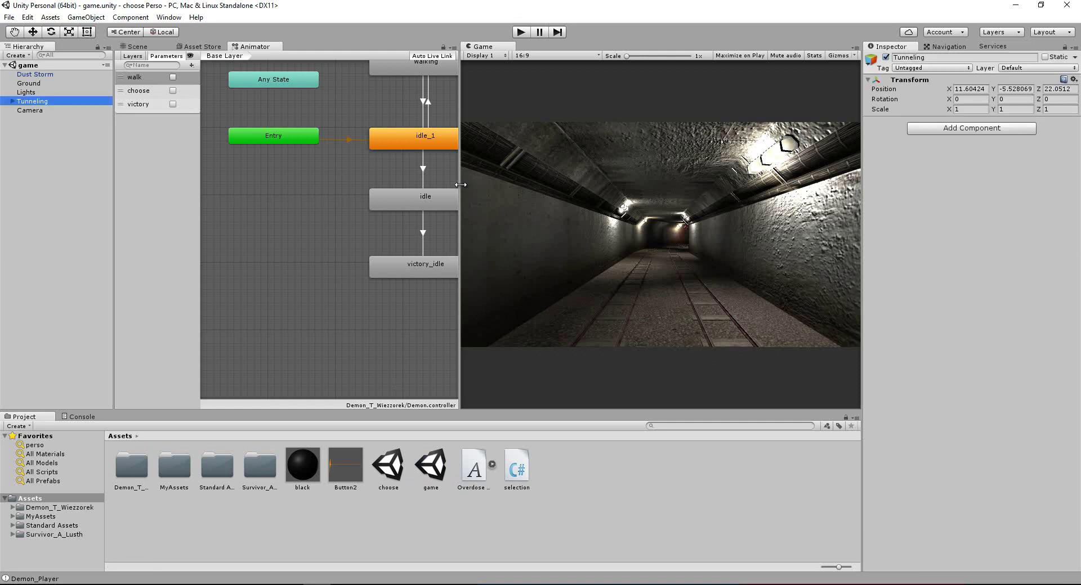
left_click_drag(461, 185, 491, 184)
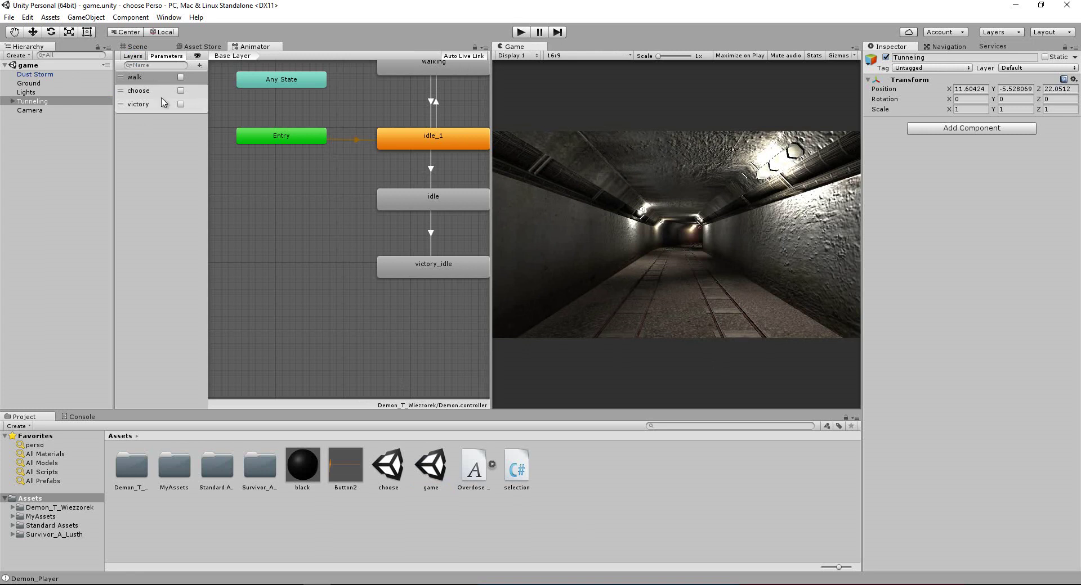
key("ctrl+1")
left_click(462, 121)
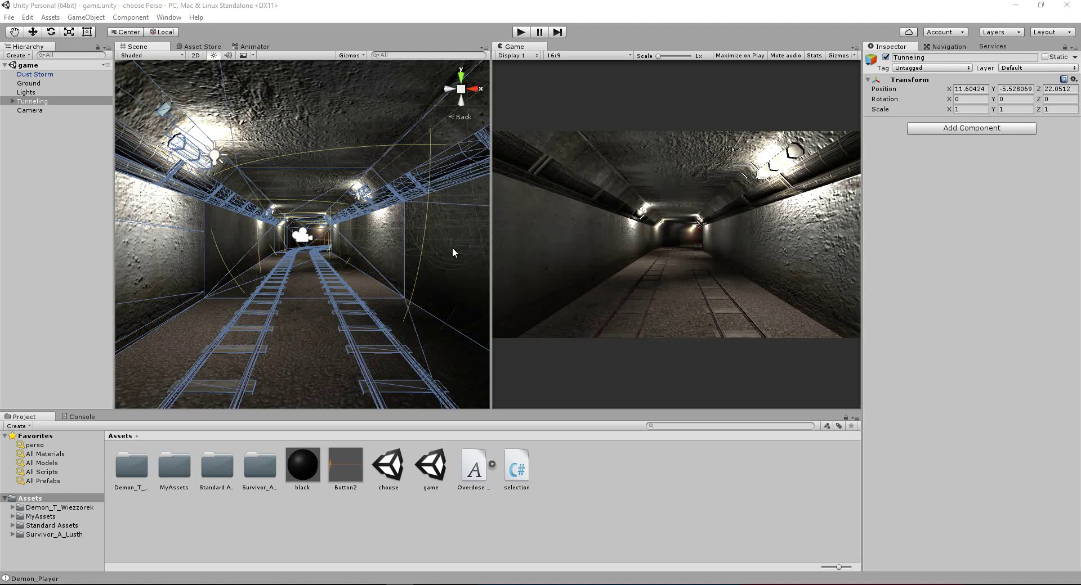
Create an empty GameObject in the Hierarchy and rename it PlayerManager.
left_click(16, 55)
left_click(34, 68)
right_click(42, 120)
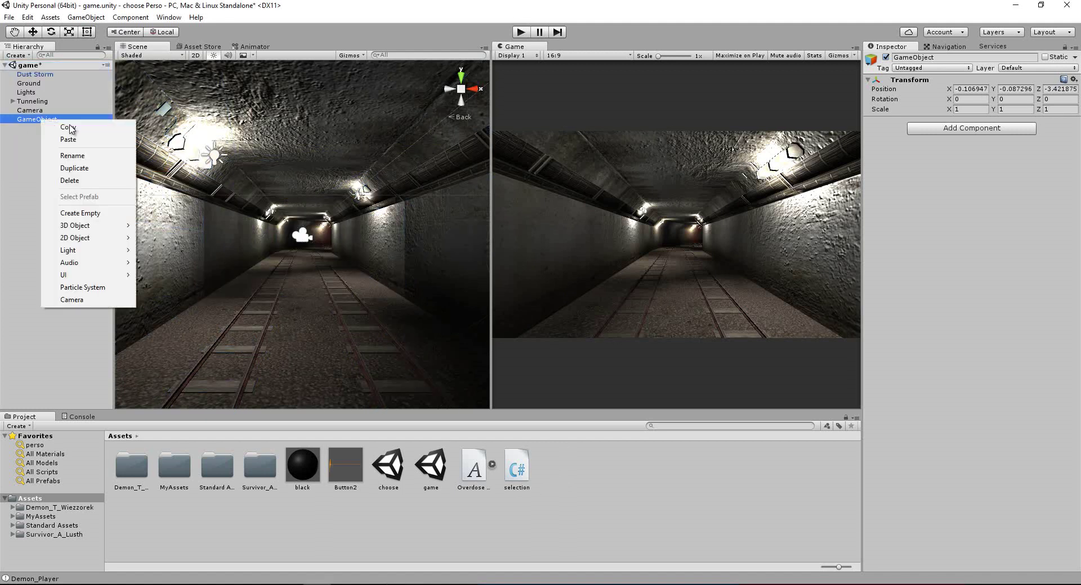
left_click(69, 155)
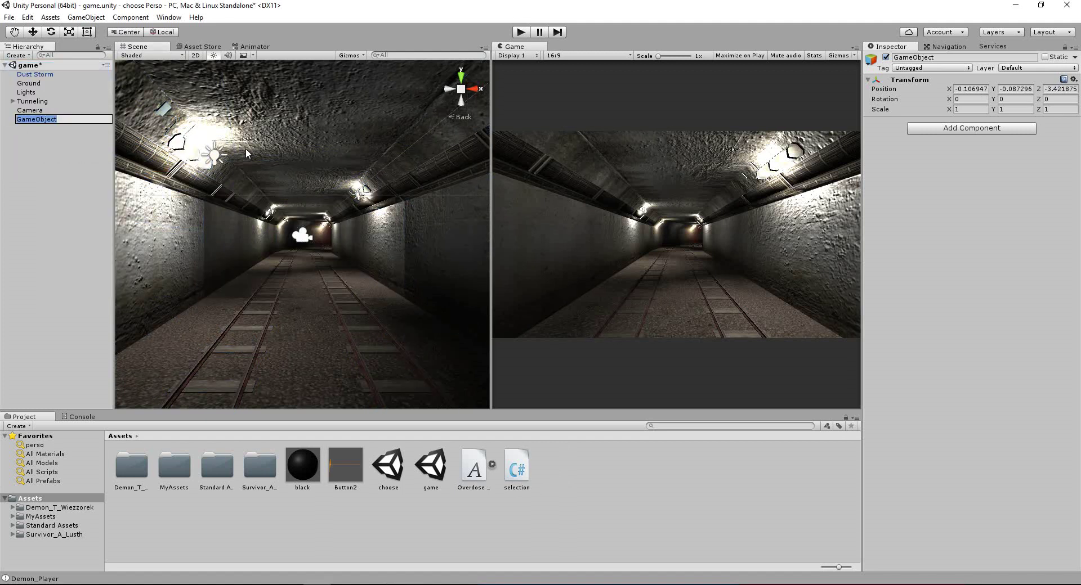
type("PlayerMana")
type("ger")
key("Return")
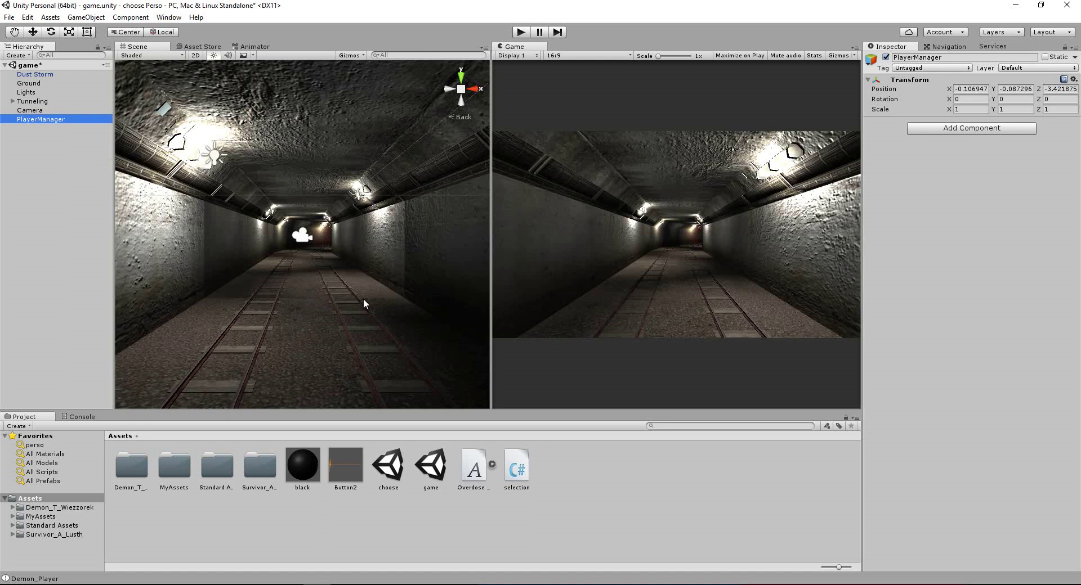
right_click(602, 494)
Create a loadPlayerScript C# script in Assets and attach it to PlayerManager.
mouse_move(642, 288)
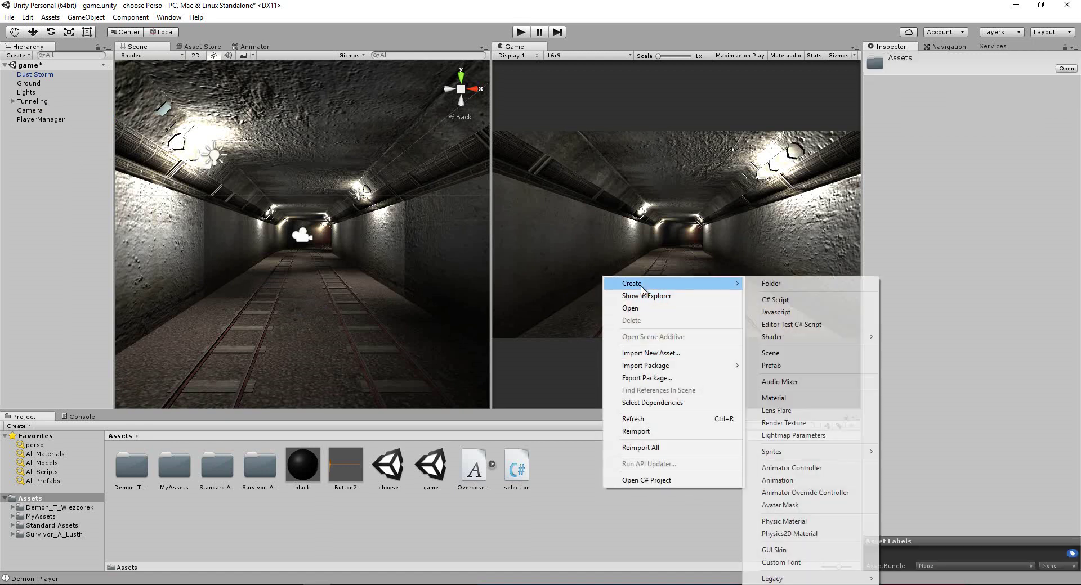
left_click(748, 300)
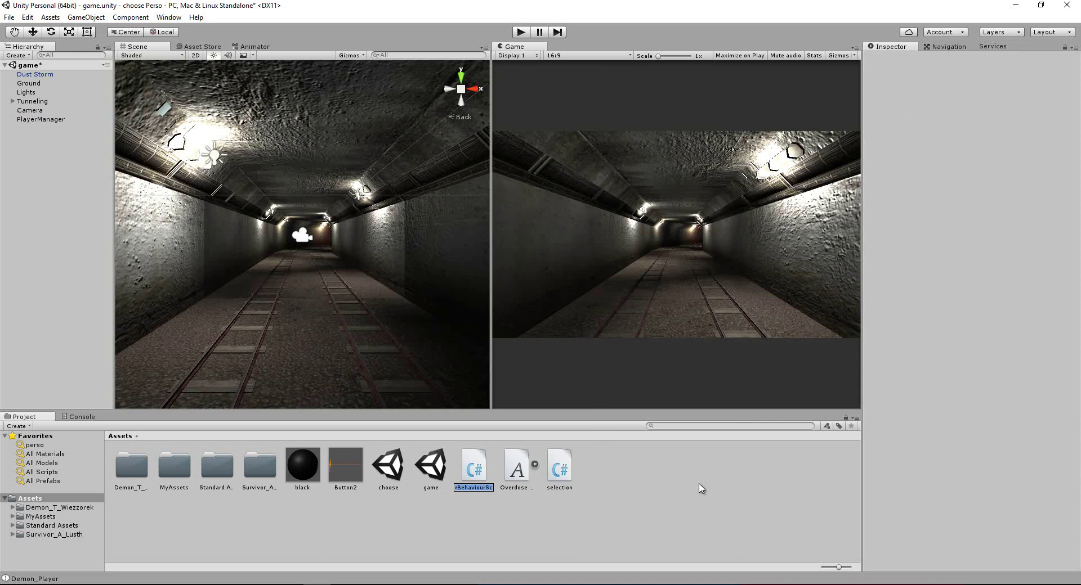
key("BackSpace")
type("layerScrip")
type("t")
key("Return")
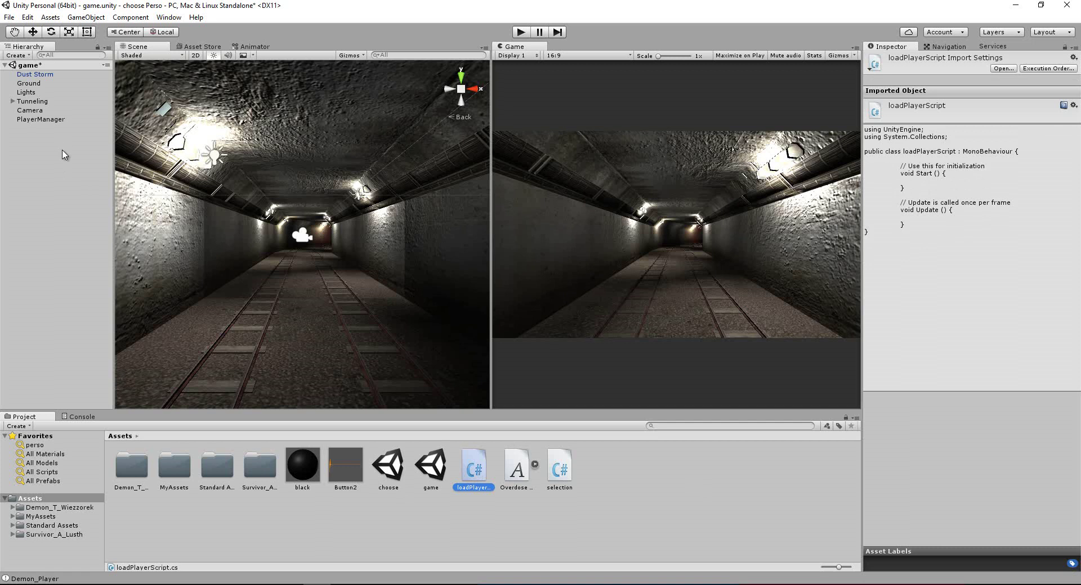
left_click_drag(474, 470, 31, 123)
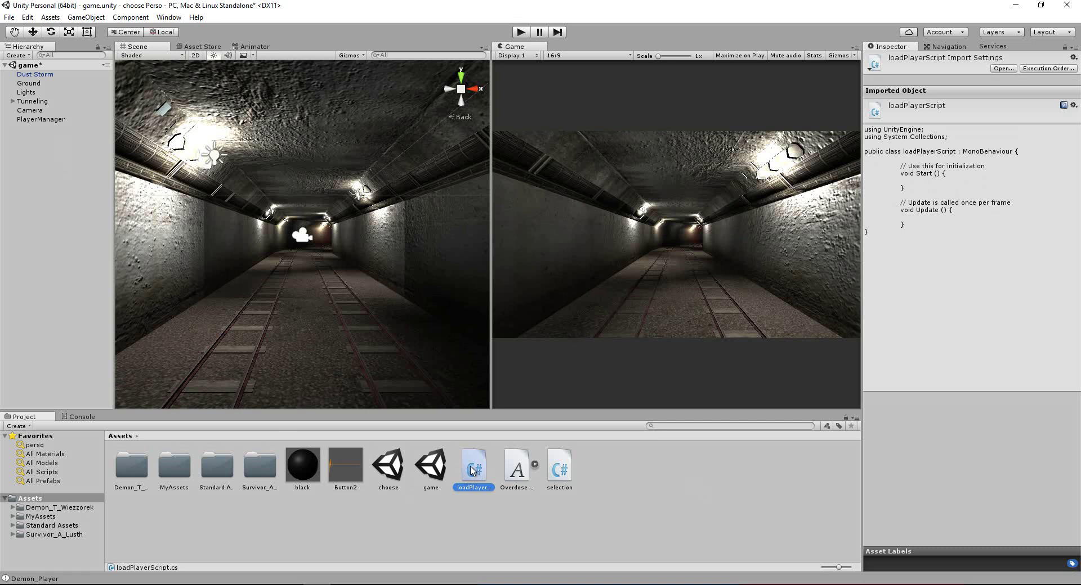
left_click(31, 122)
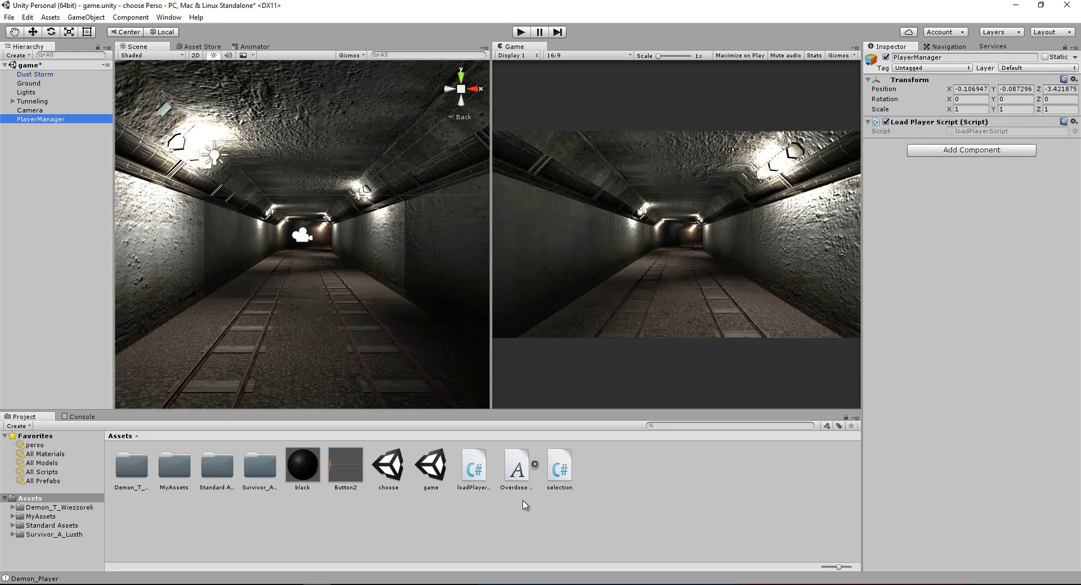
Open loadPlayerScript in Visual Studio, reload the project files, and delete the comments and Update method.
double_click(472, 478)
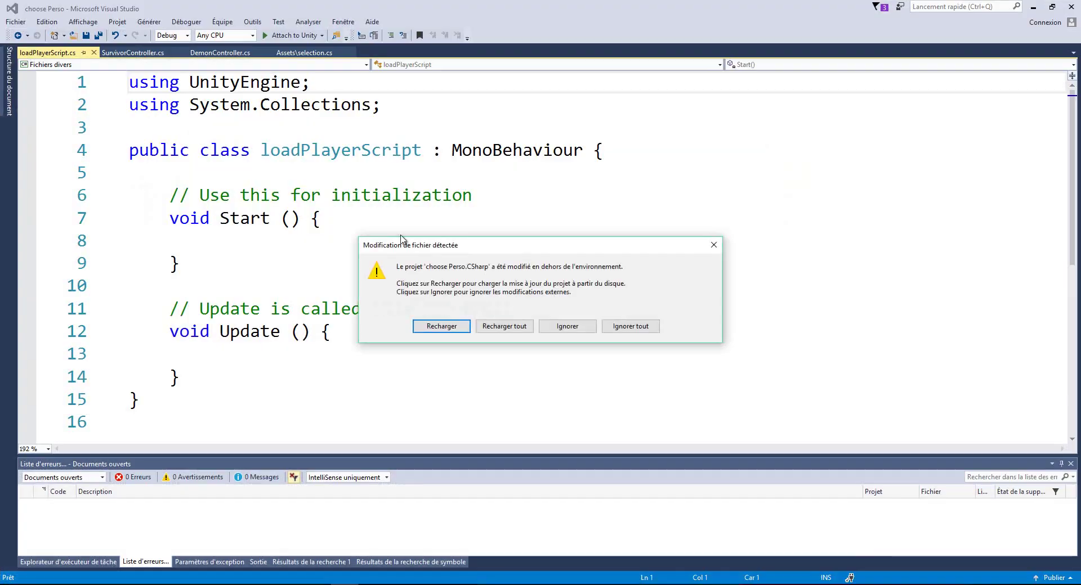
left_click(502, 326)
left_click(213, 174)
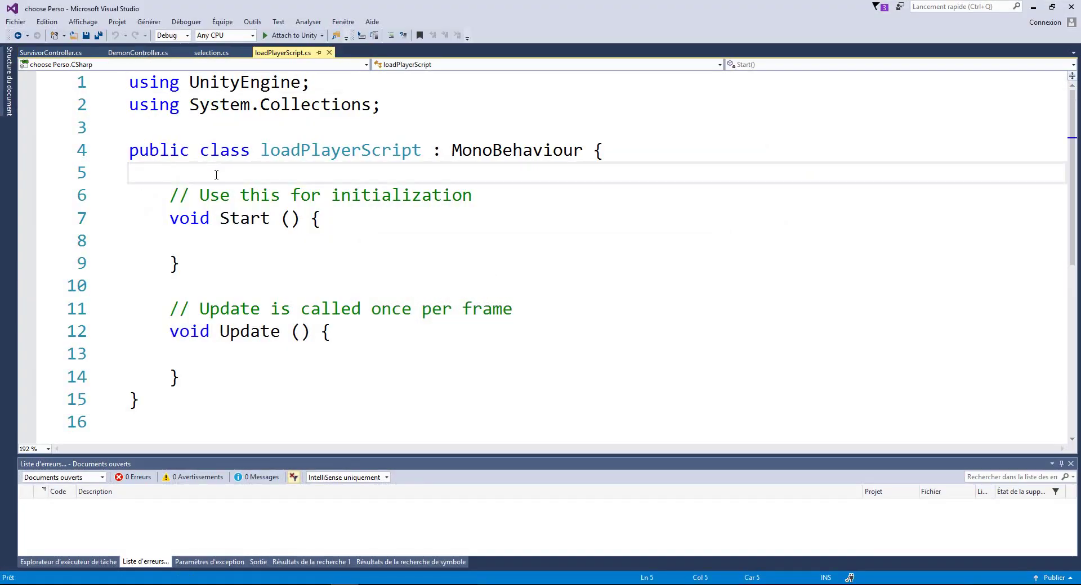
left_click_drag(168, 195, 473, 195)
key("BackSpace")
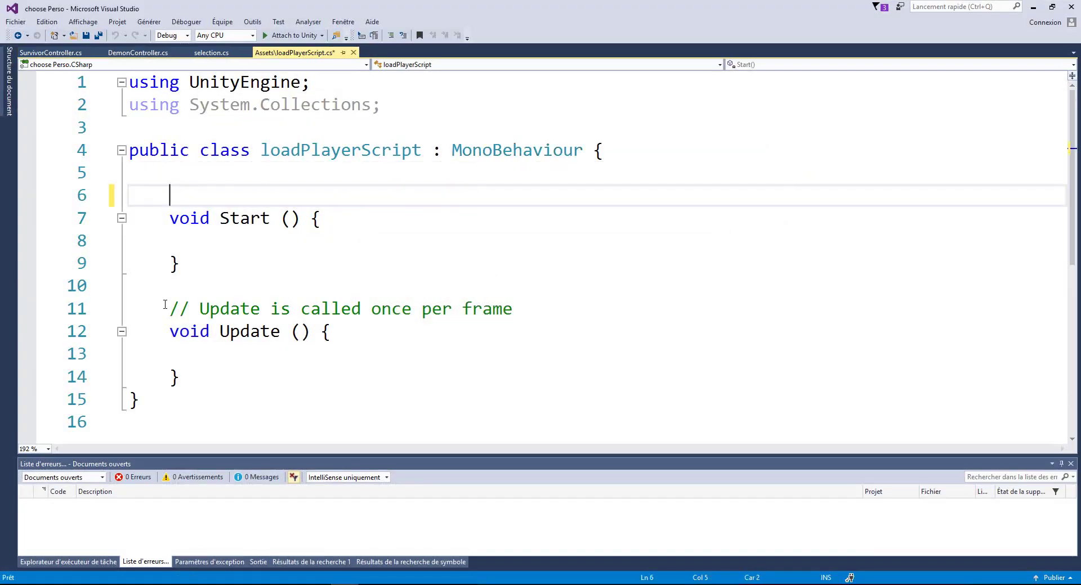
left_click_drag(165, 305, 522, 373)
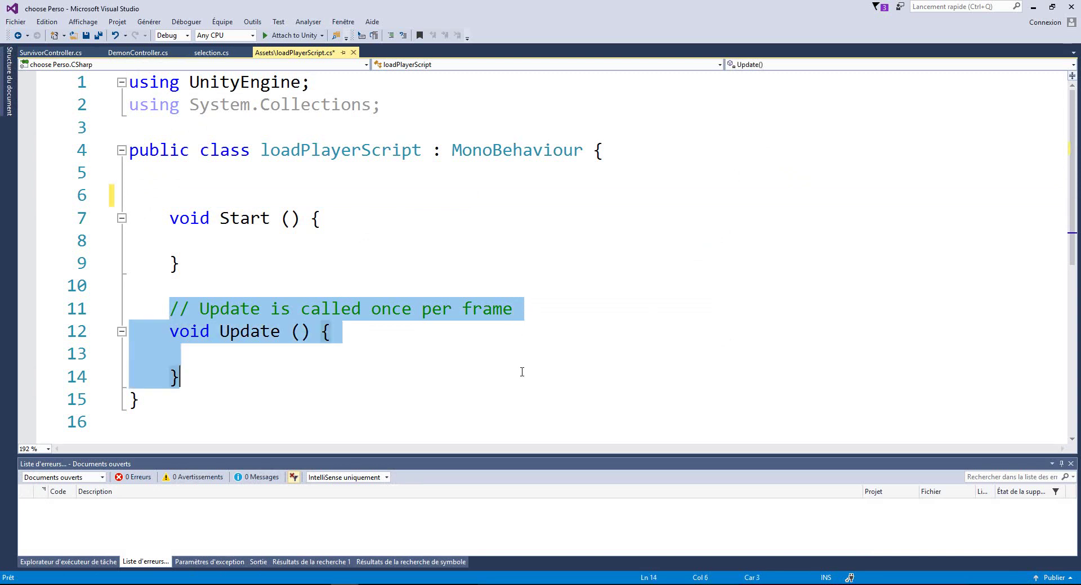
key("BackSpace")
Start declaring a public GameObject[] Player field above Start.
left_click(249, 180)
key("Return")
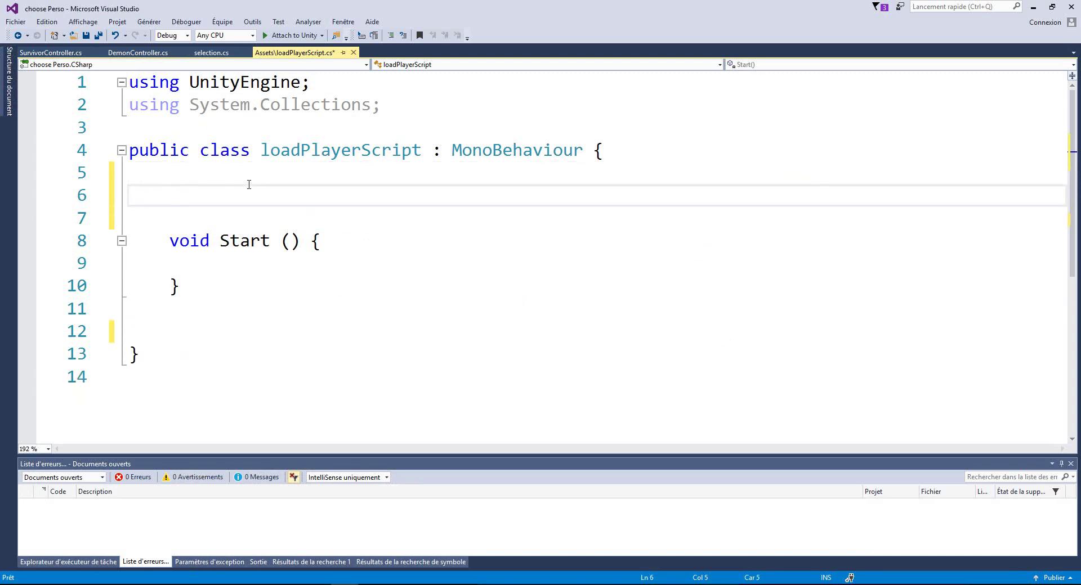
type("^p")
key("BackSpace")
key("BackSpace")
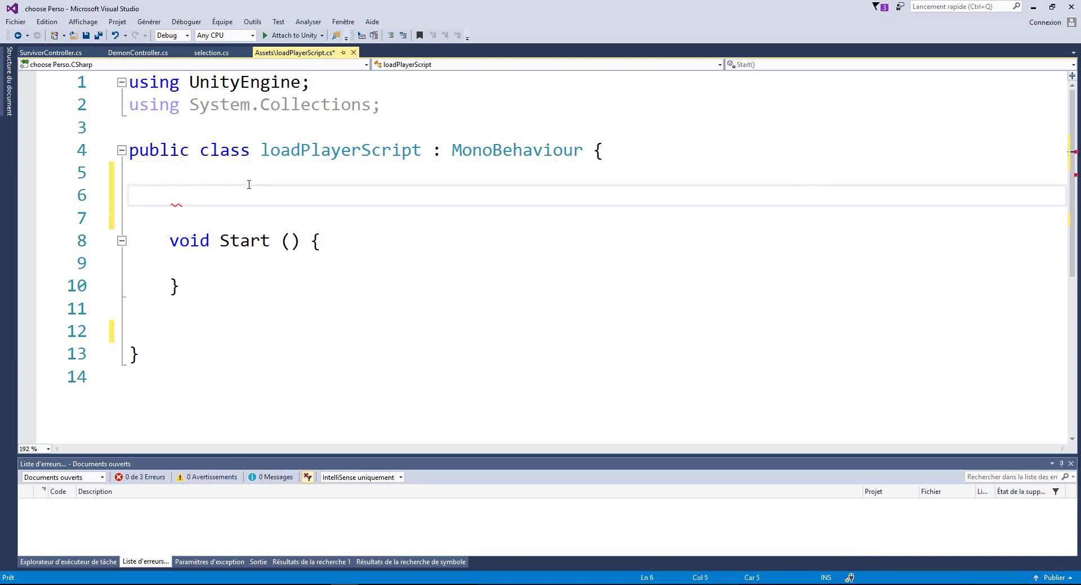
type("public ")
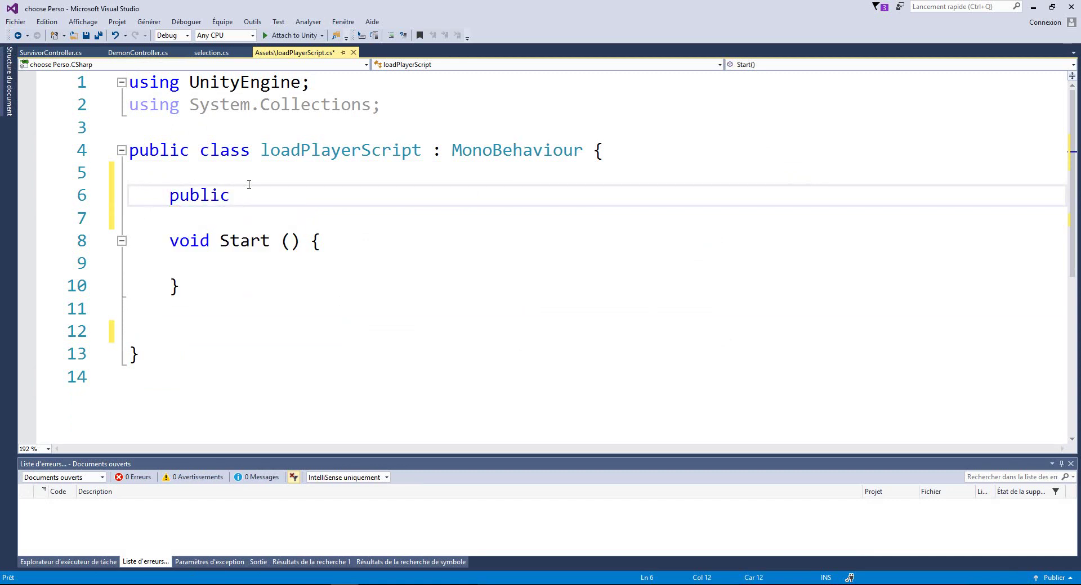
type("Ga")
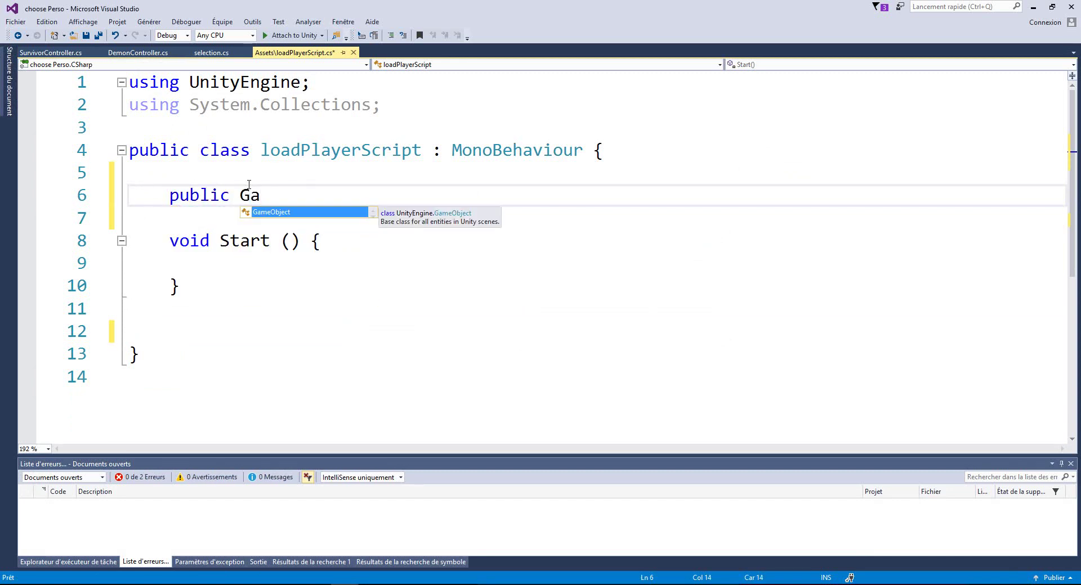
key("Tab")
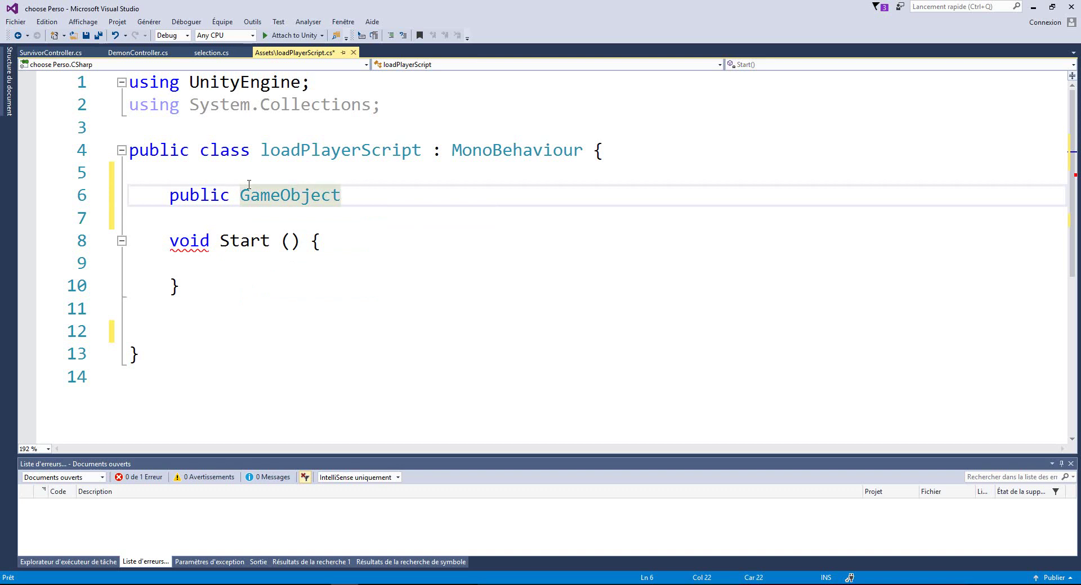
type("[]")
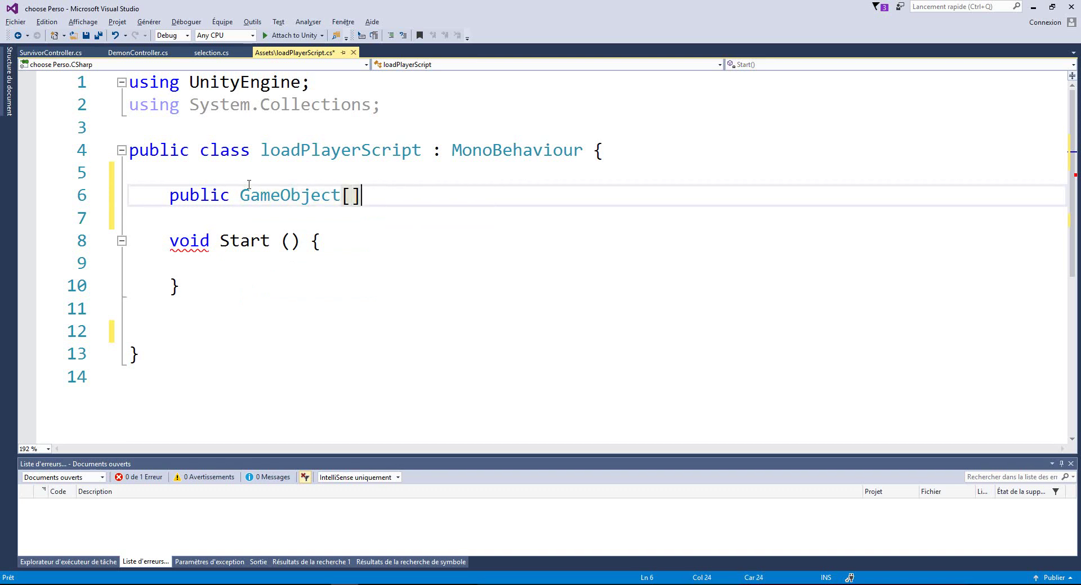
type(" Player;")
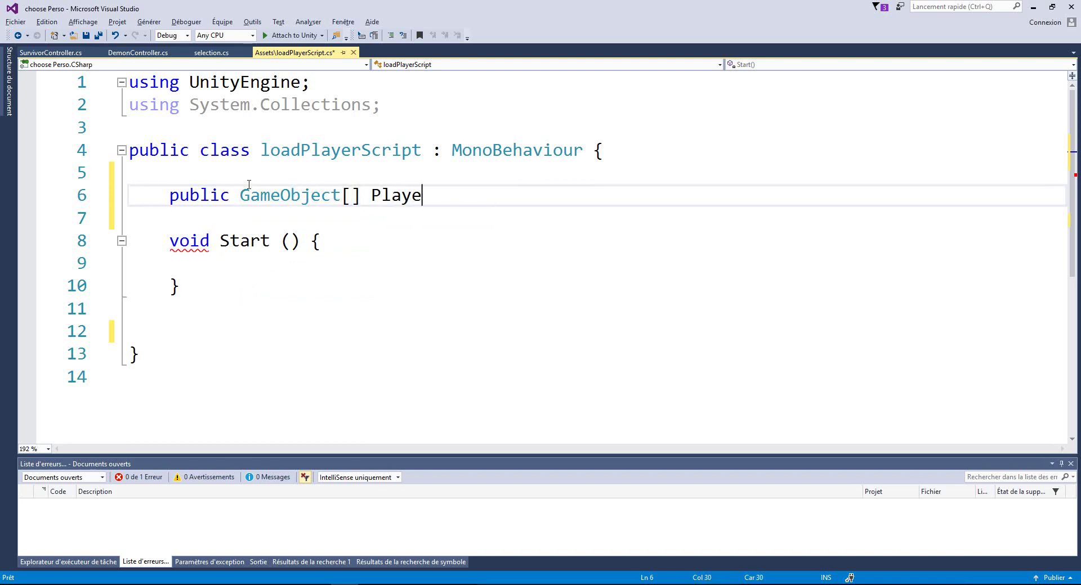
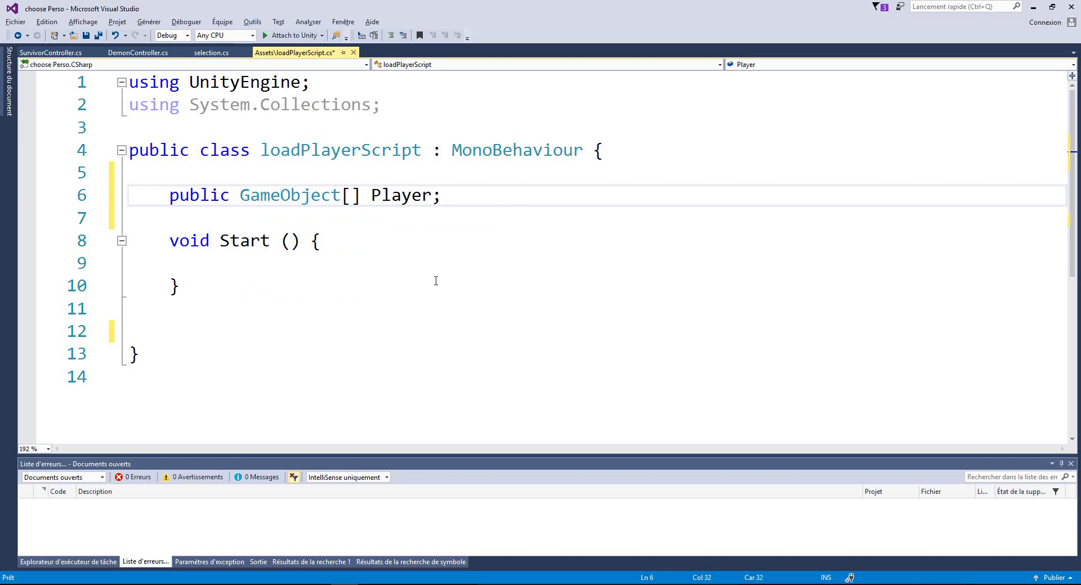
Select PlayerManager and set its Load Player Script's Player array size to 2.
left_click(418, 282)
key("alt+Tab")
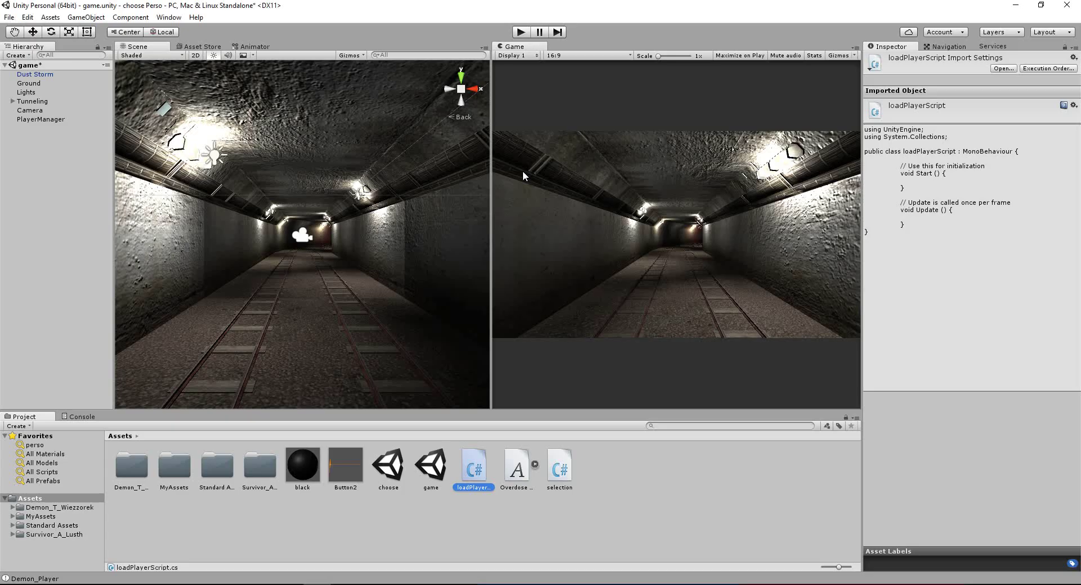
left_click(53, 120)
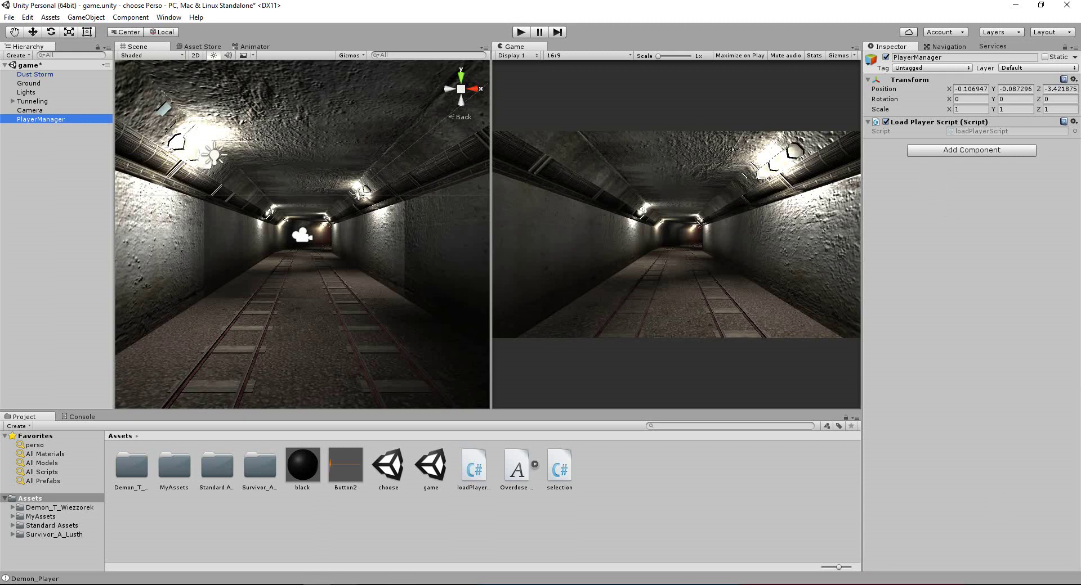
key("alt+Tab")
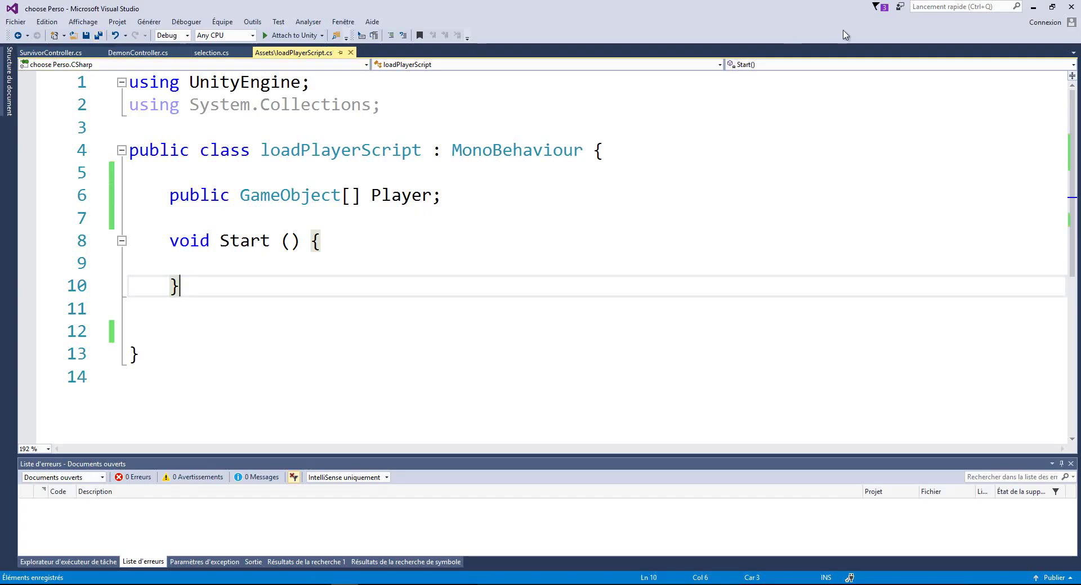
left_click(1032, 8)
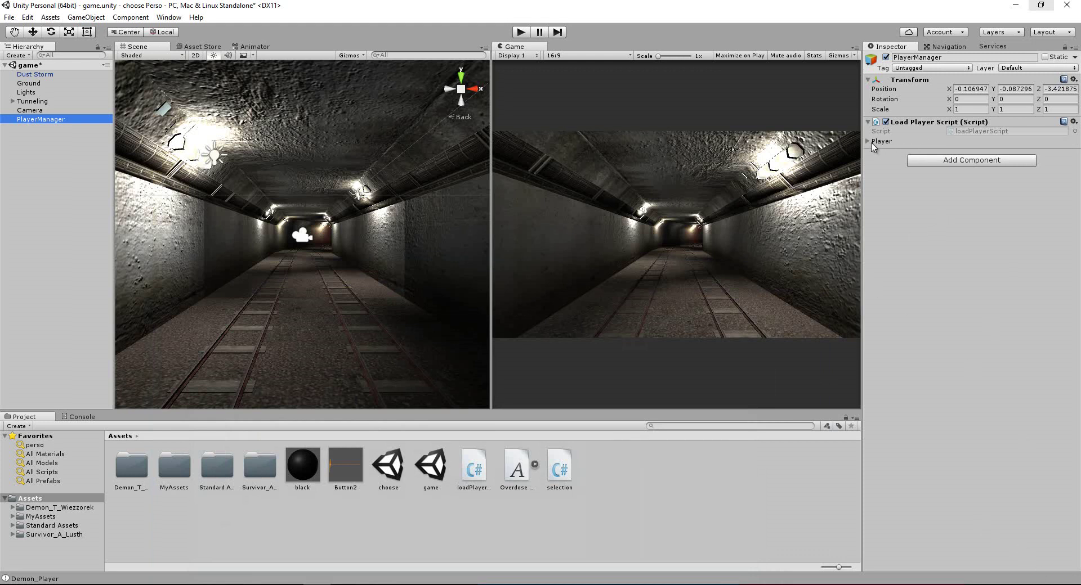
left_click(870, 142)
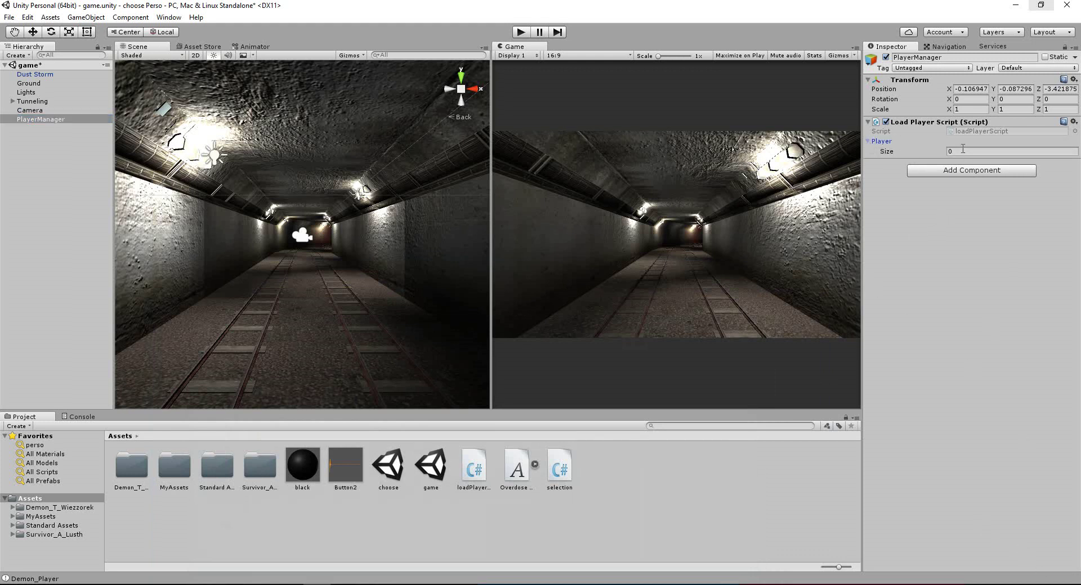
left_click(962, 150)
type("2")
key("Return")
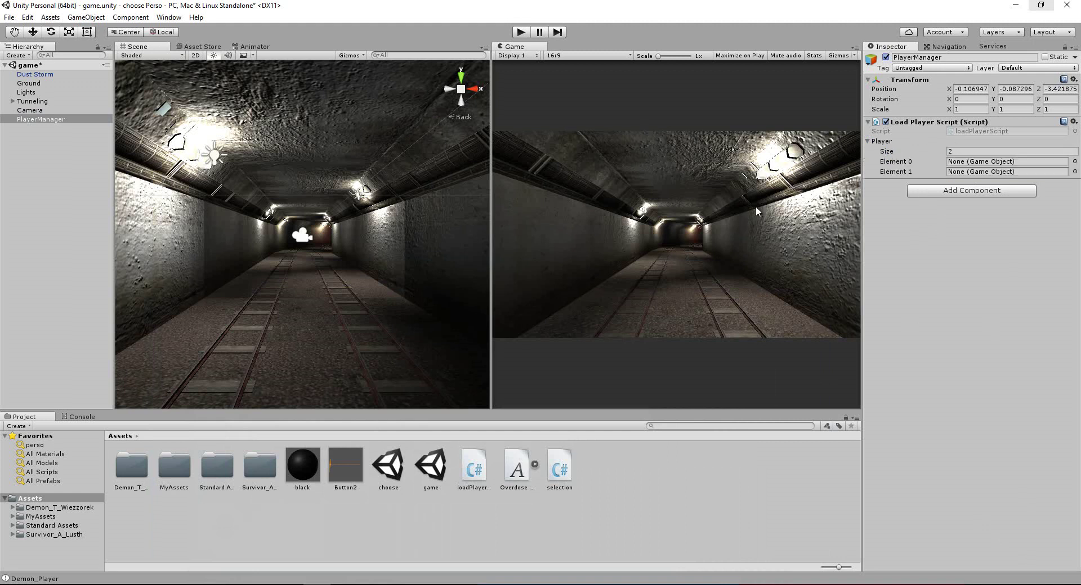
Drag Demon_Player into Element 0 and Survivor_Player into Element 1.
left_click(67, 510)
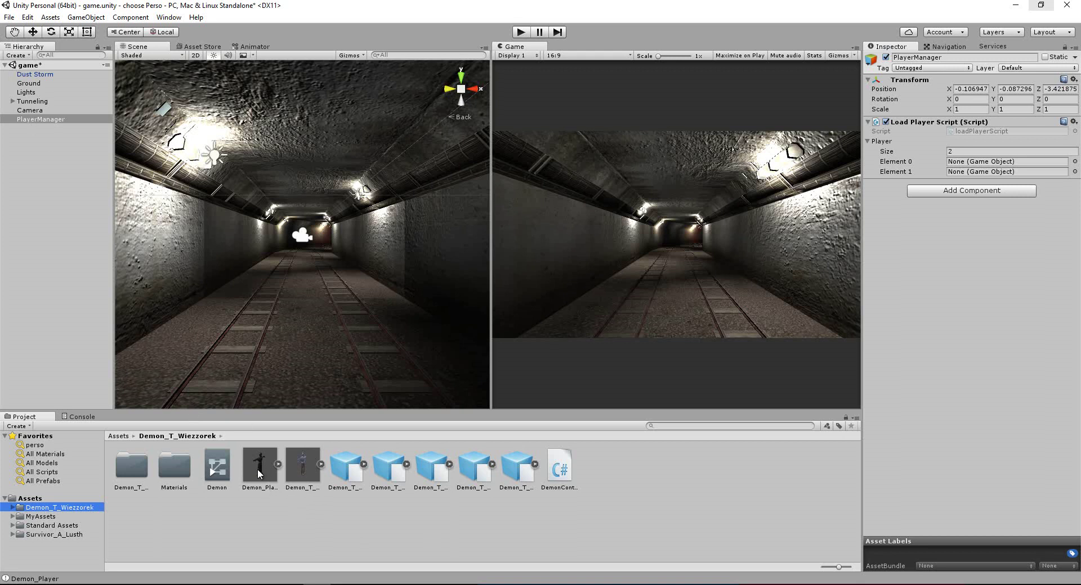
left_click_drag(259, 474, 986, 166)
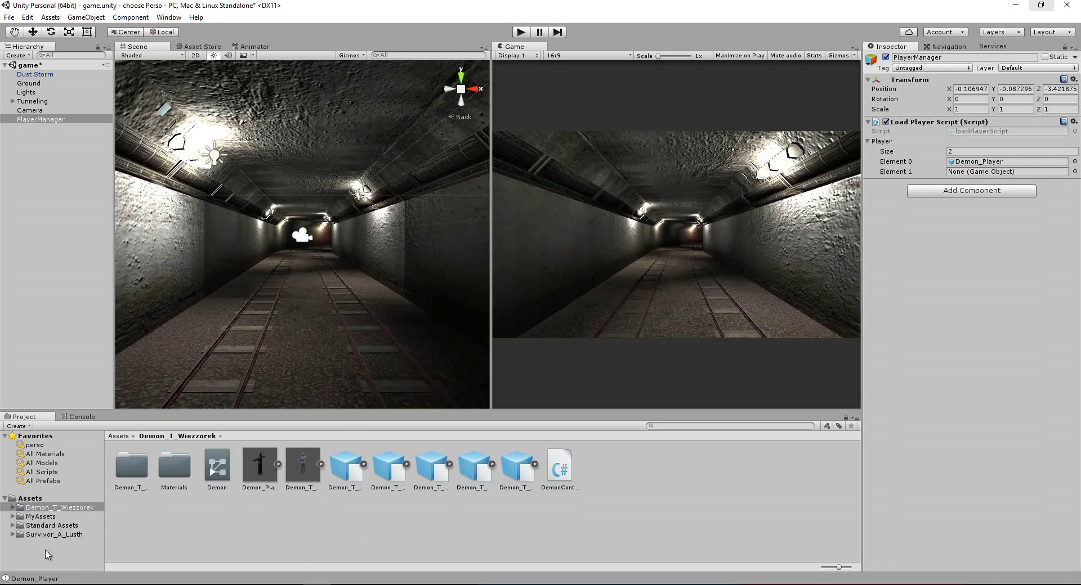
left_click(51, 535)
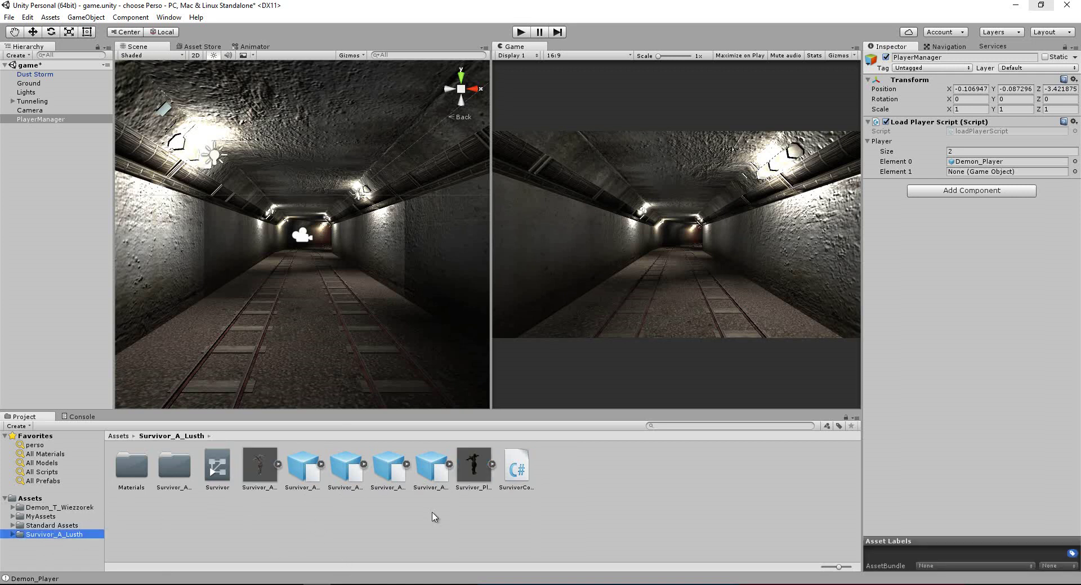
left_click_drag(470, 471, 974, 172)
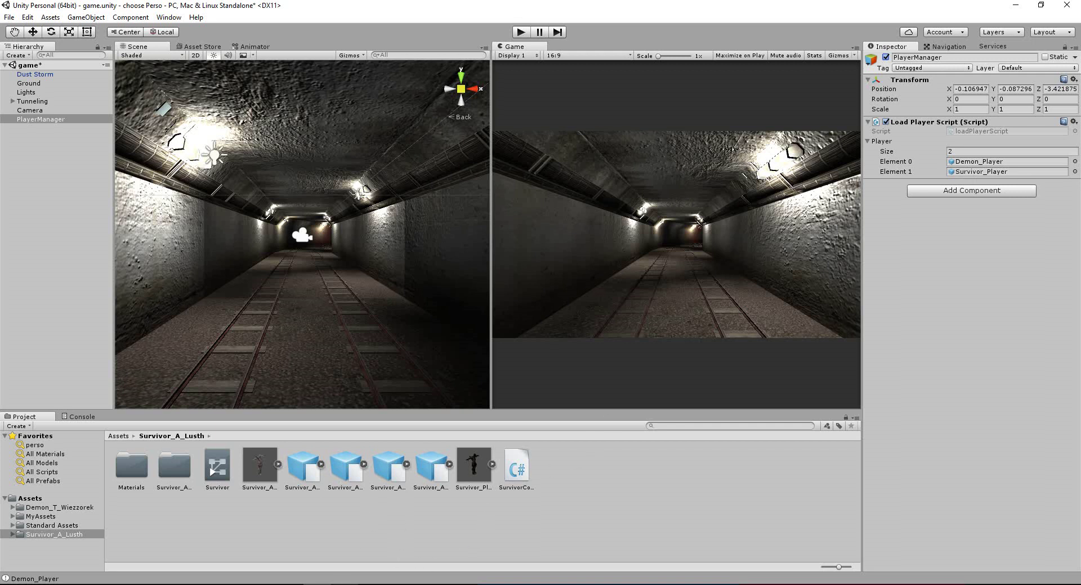
key("alt+Tab")
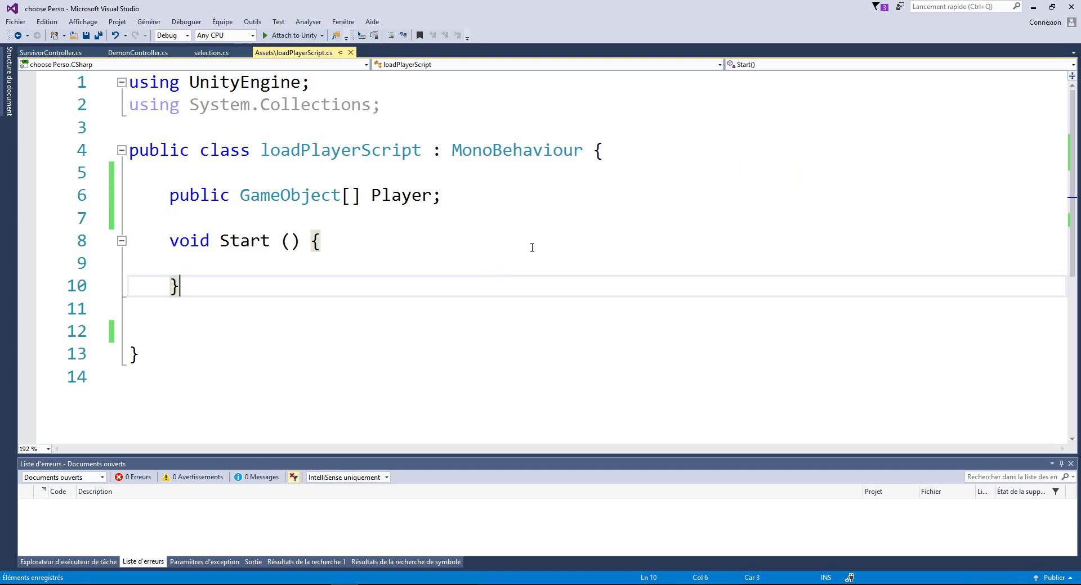
In Start, add string P = PlayerPrefs.GetString("Player"); followed by Debug.Log(P);.
left_click(295, 261)
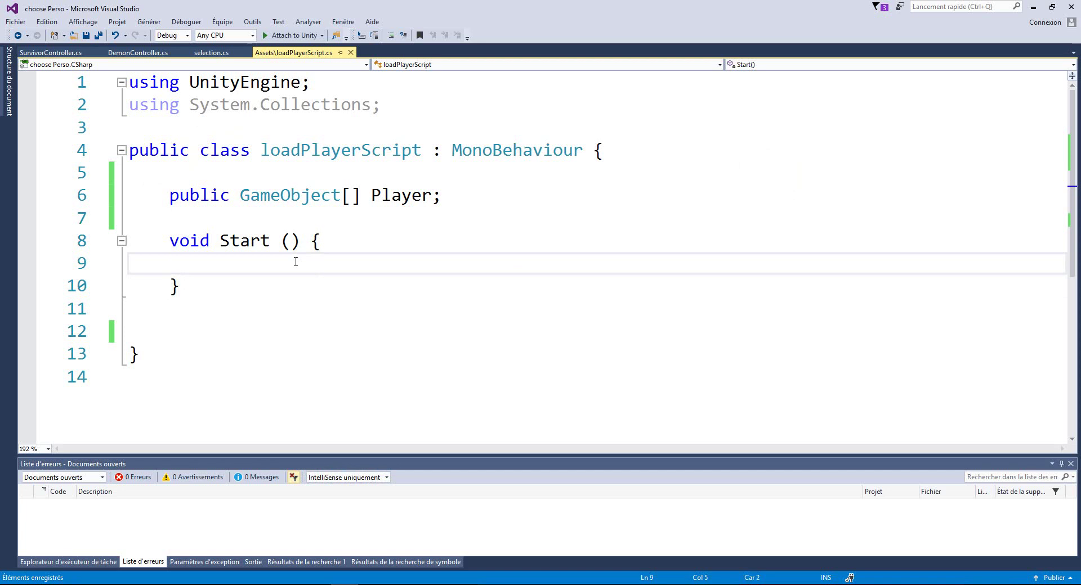
key("Return")
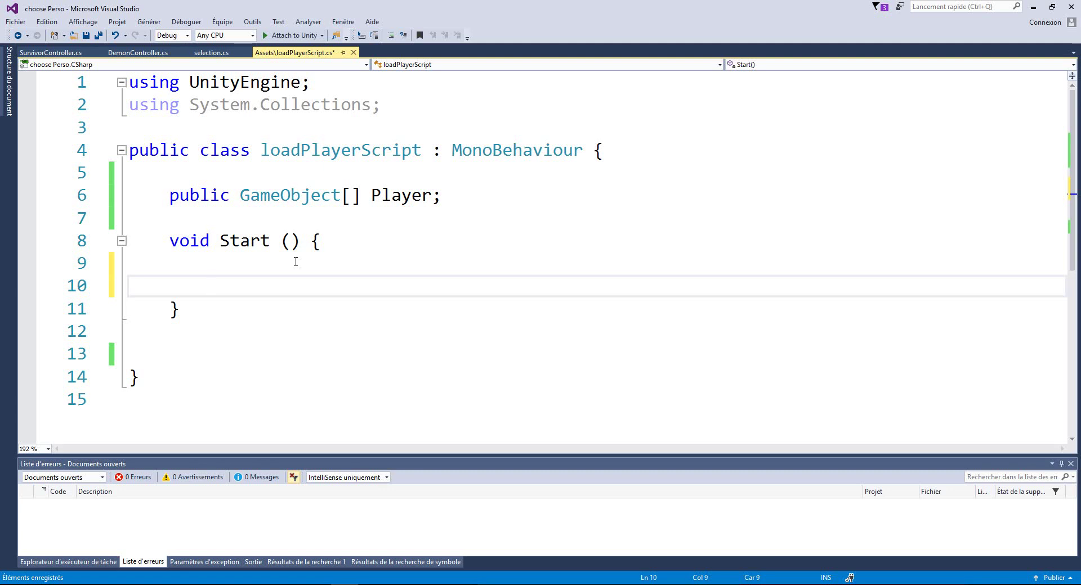
type("str")
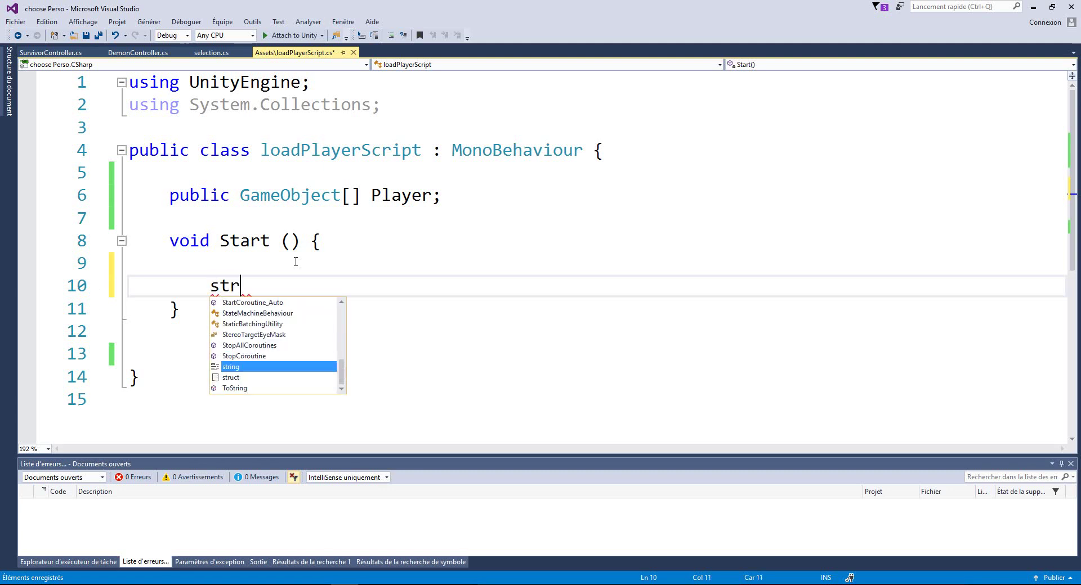
type("ing P")
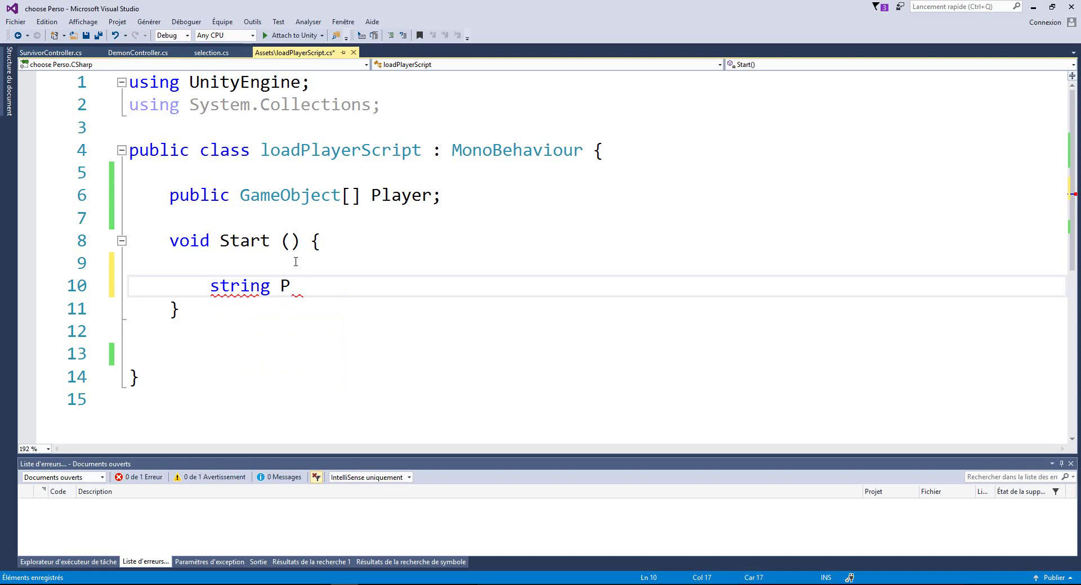
type("=Pl")
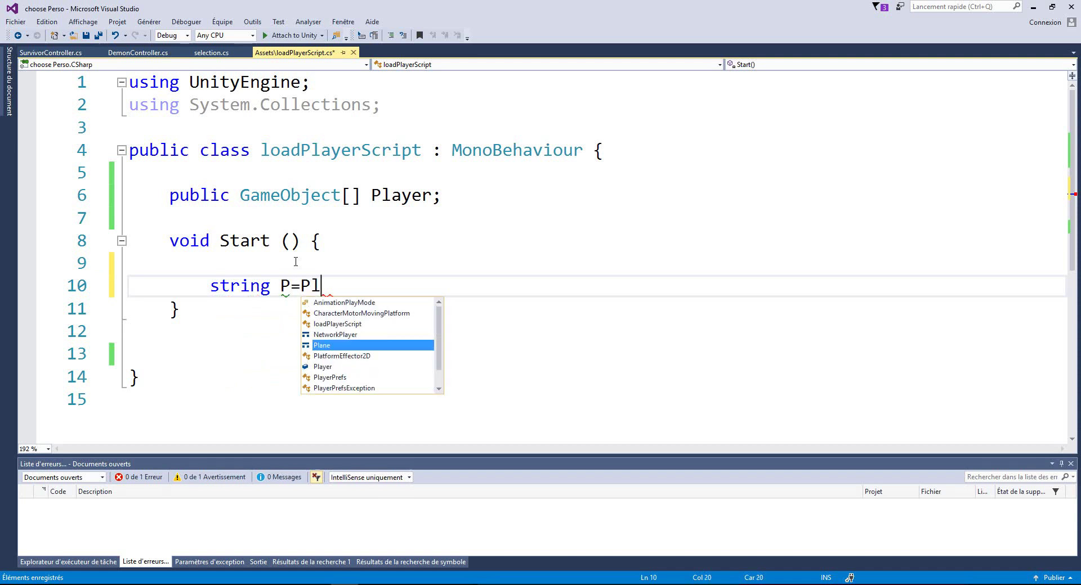
type("ayerPrefs(")
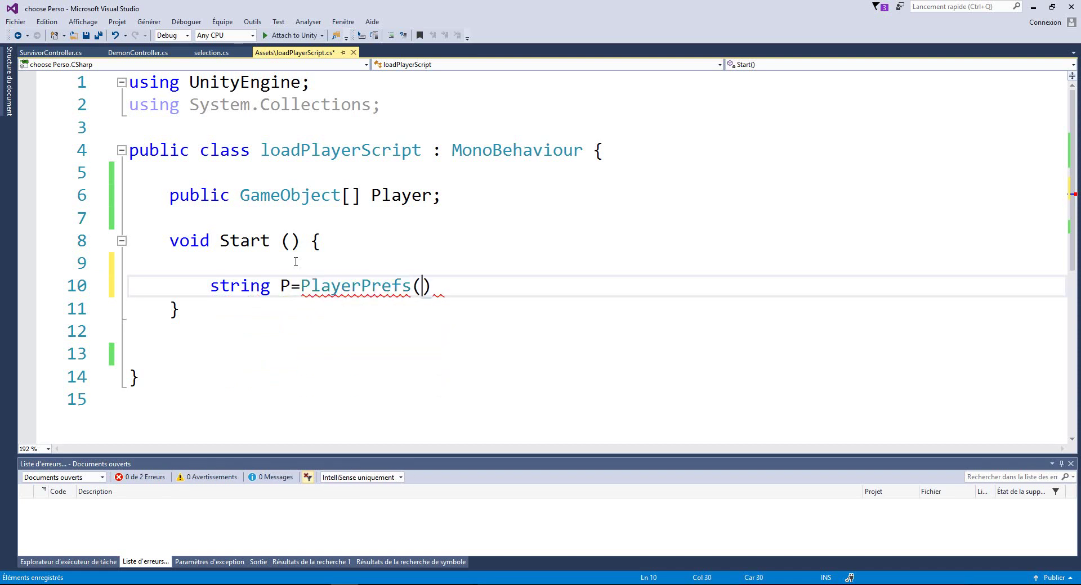
type("get")
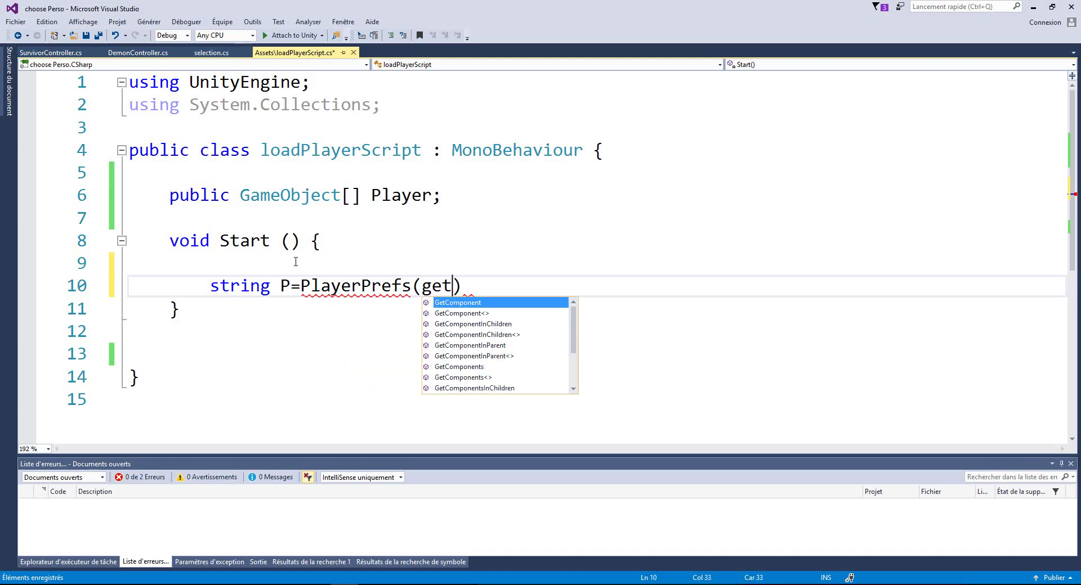
key("BackSpace")
key("BackSpace")
key("BackSpace")
key("BackSpace")
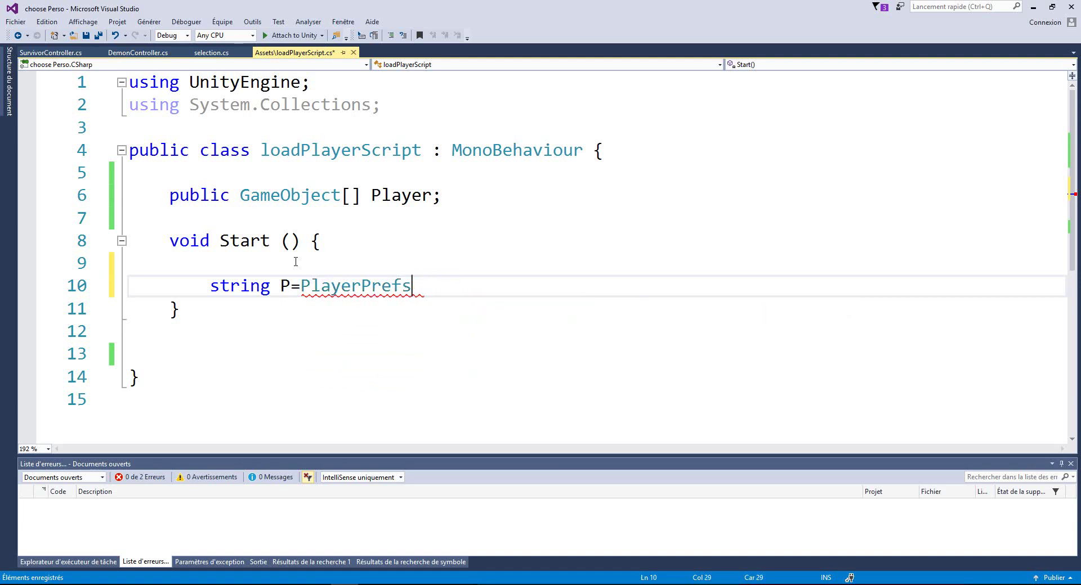
type(".get")
key("Down")
key("Down")
key("Tab")
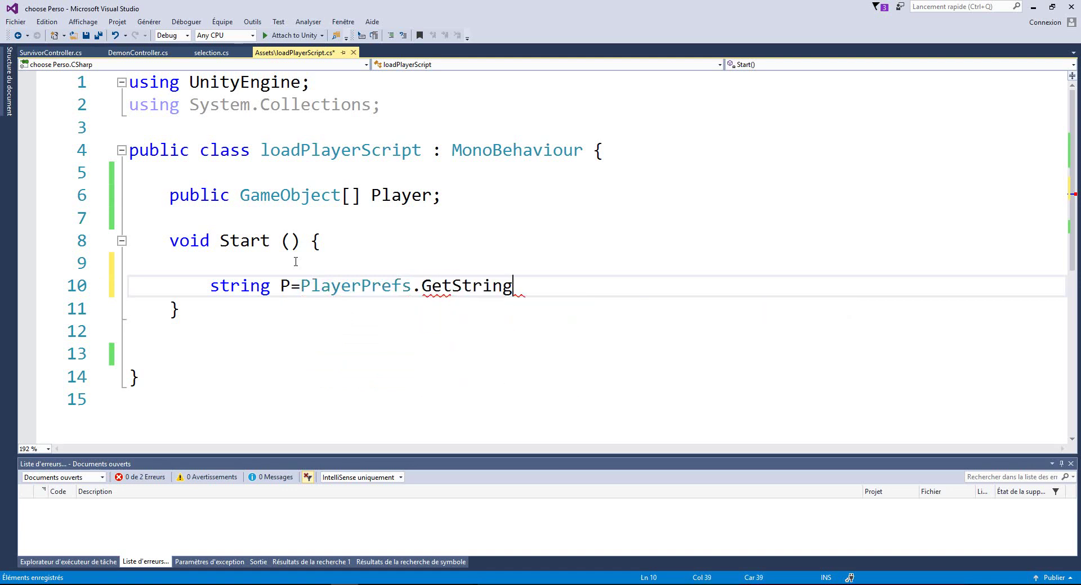
type("(\"Play")
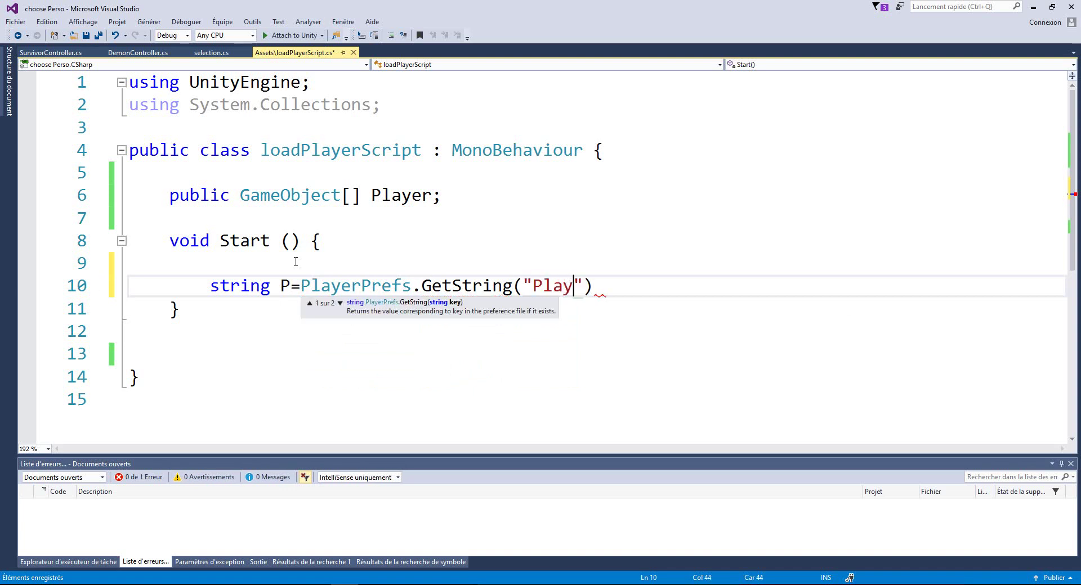
type("er")
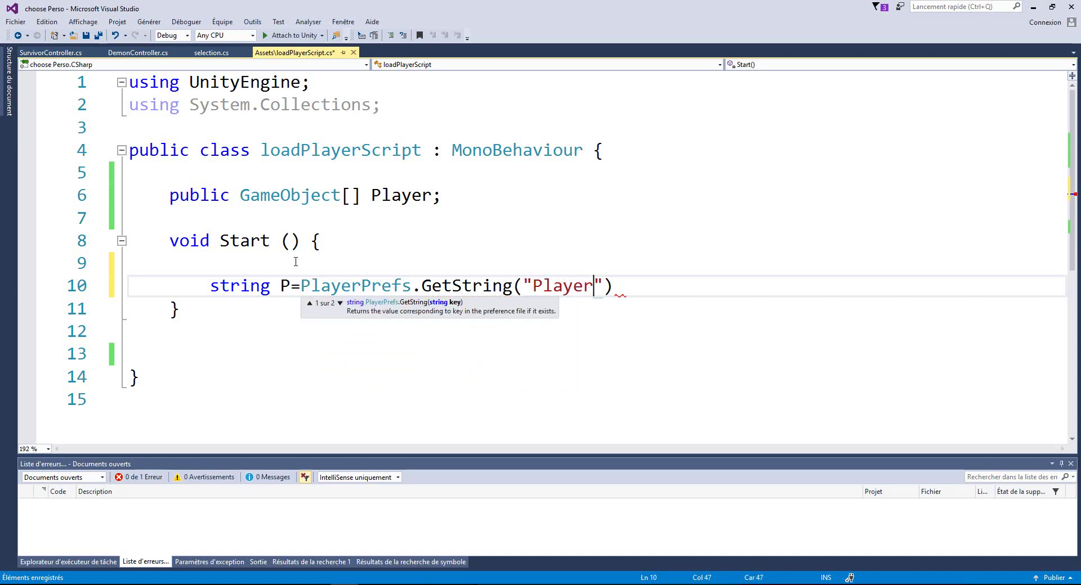
type("\");")
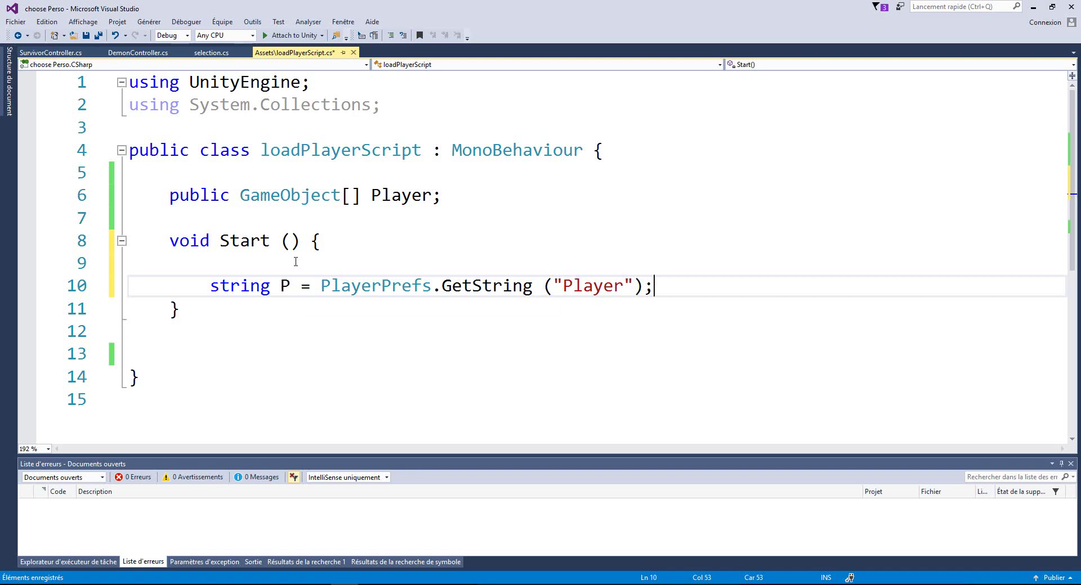
key("Return")
type("debu")
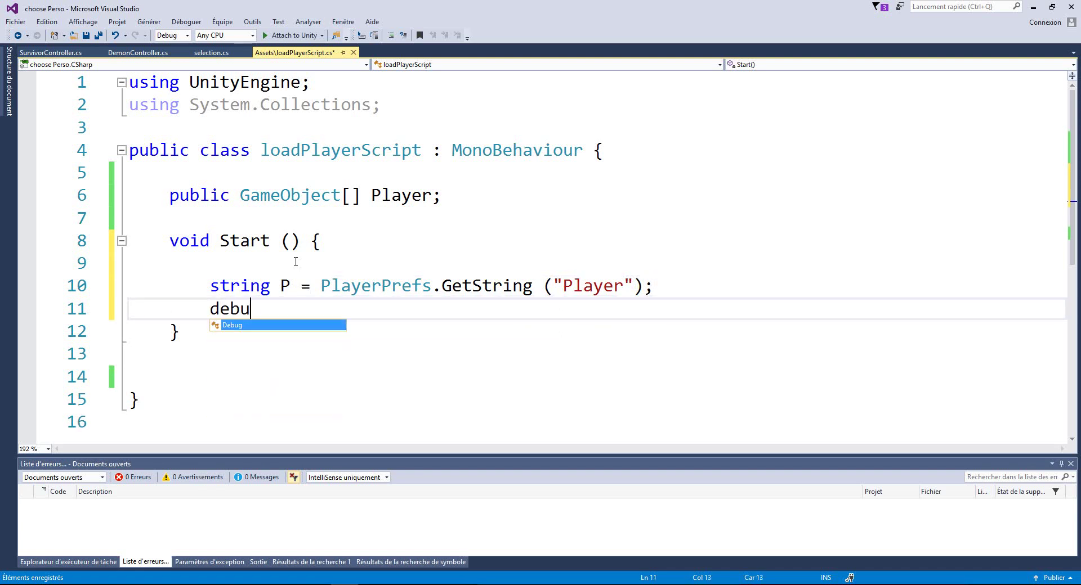
type("g.log(P")
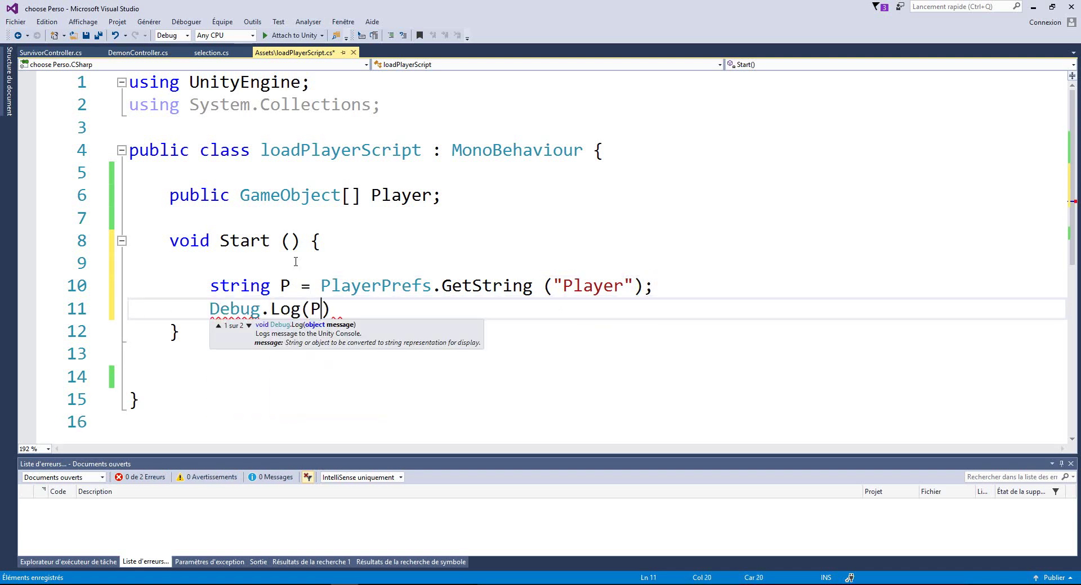
type(");")
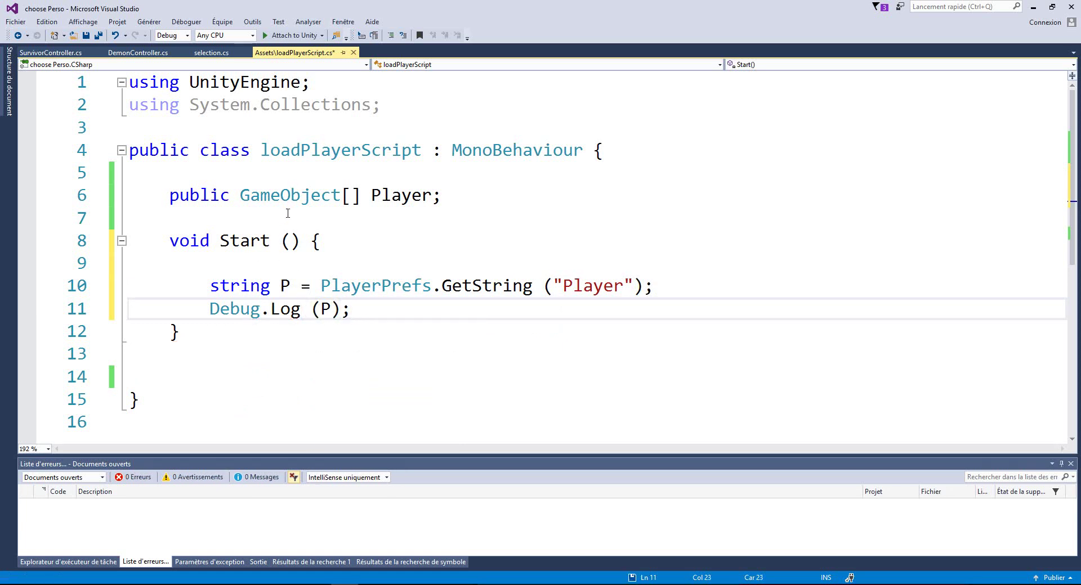
key("alt+Tab")
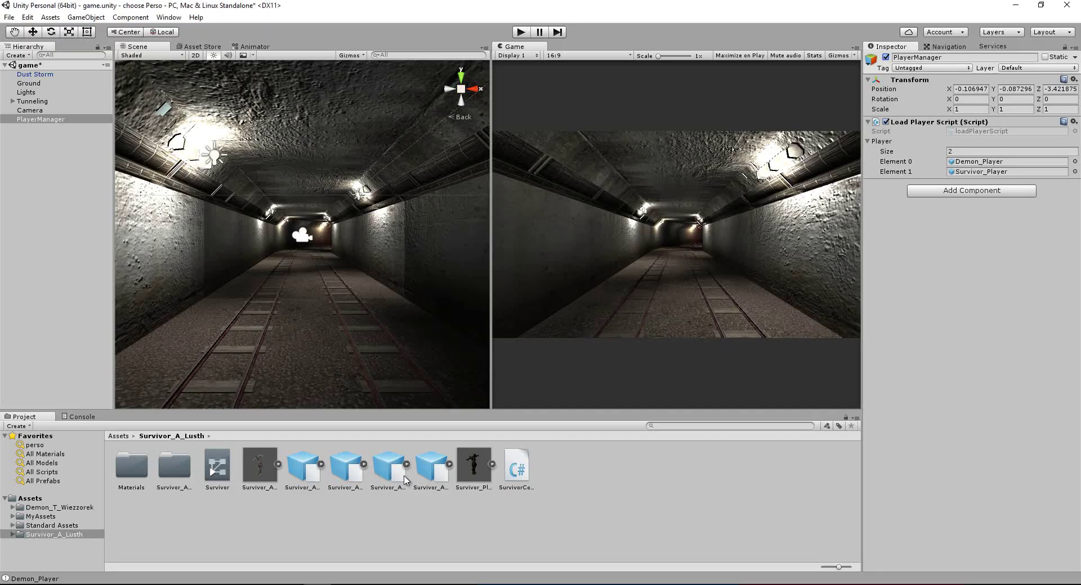
Clear the Console and play-test the scene to confirm it logs Survivor_Player.
left_click(76, 418)
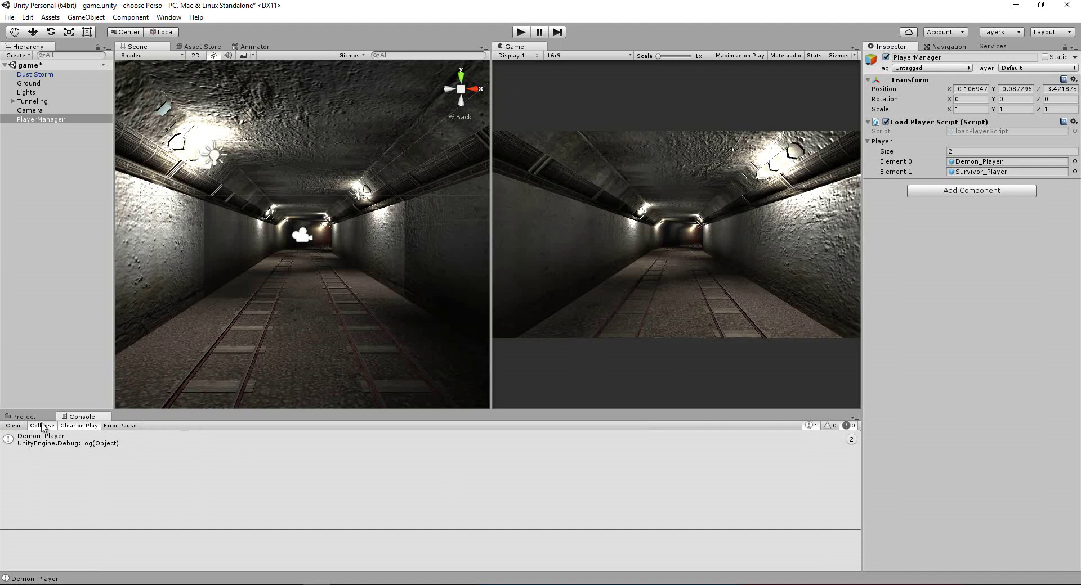
left_click(15, 426)
left_click(521, 32)
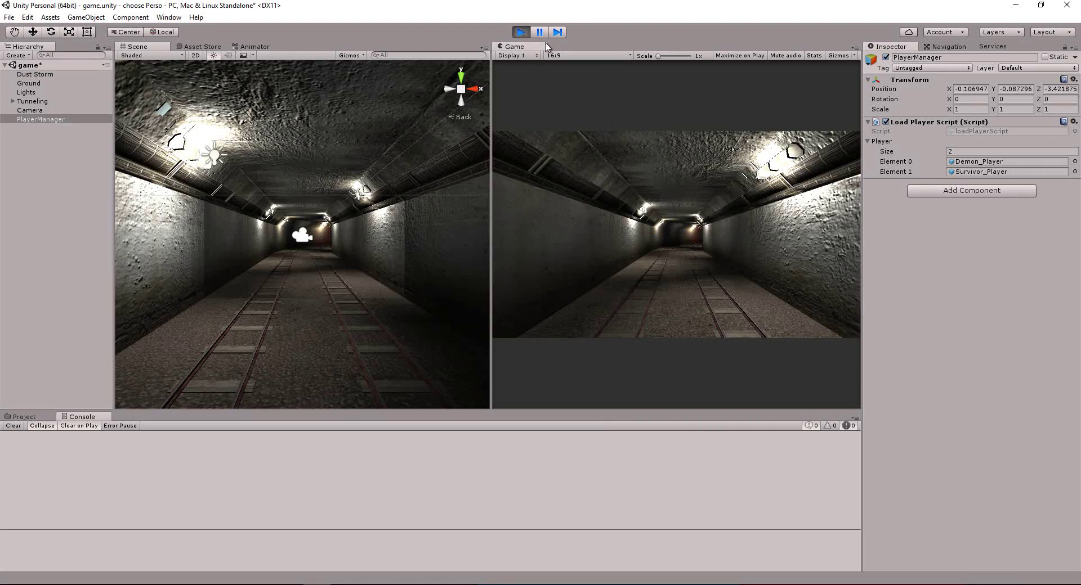
left_click(521, 32)
key("alt+Tab")
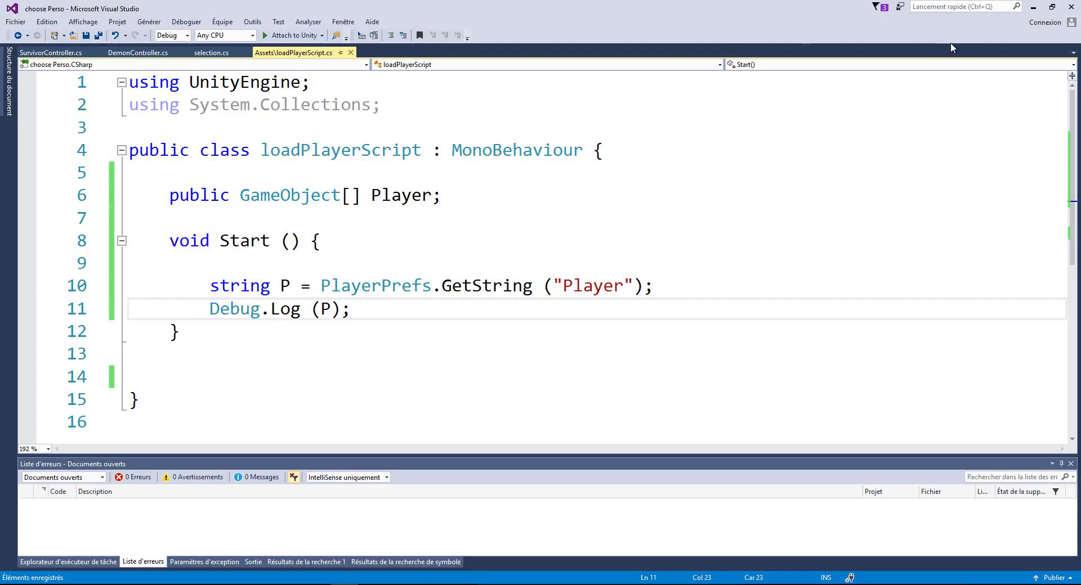
key("alt+Tab")
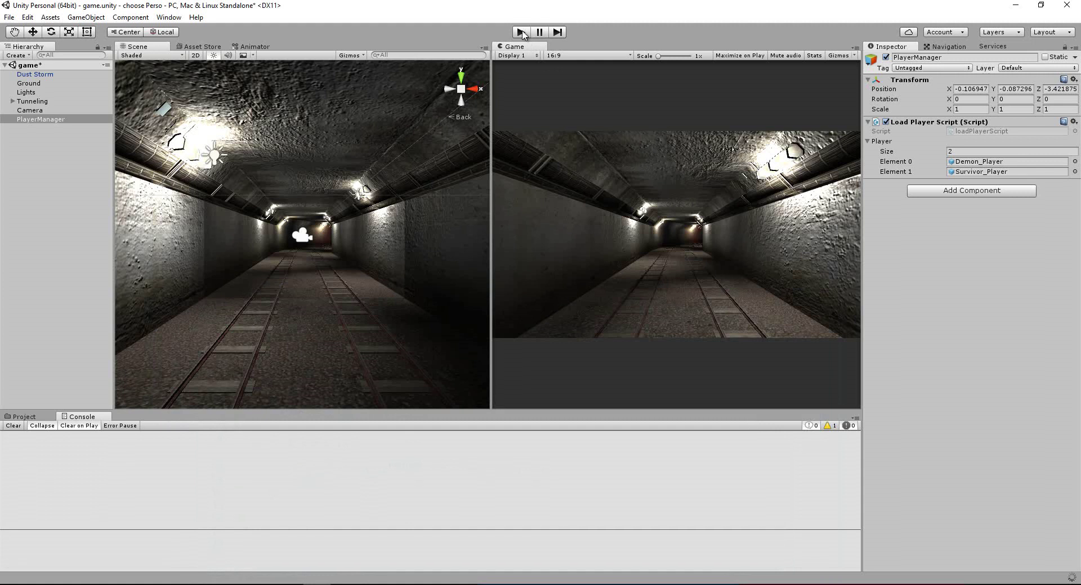
left_click(522, 33)
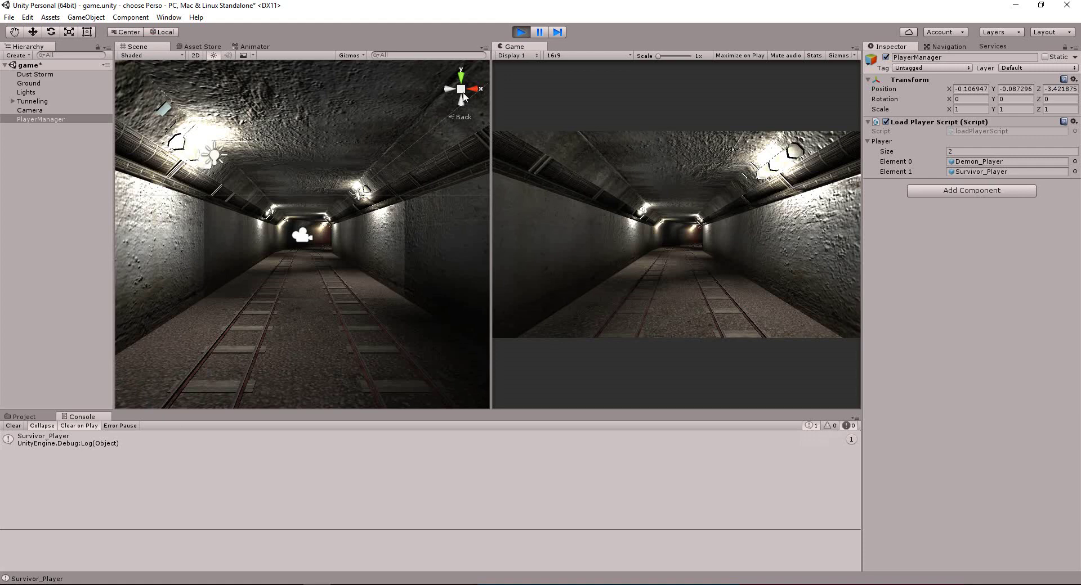
left_click(520, 32)
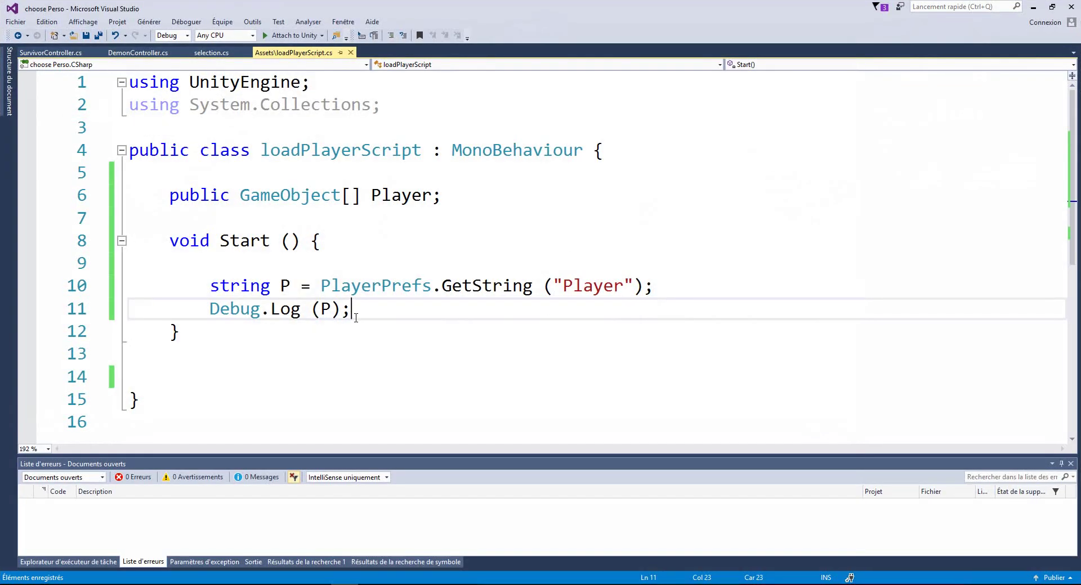
left_click_drag(351, 309, 200, 310)
Delete Debug.Log(P); and write for(int i=0; i<Player.Length; i++) in Start.
key("BackSpace")
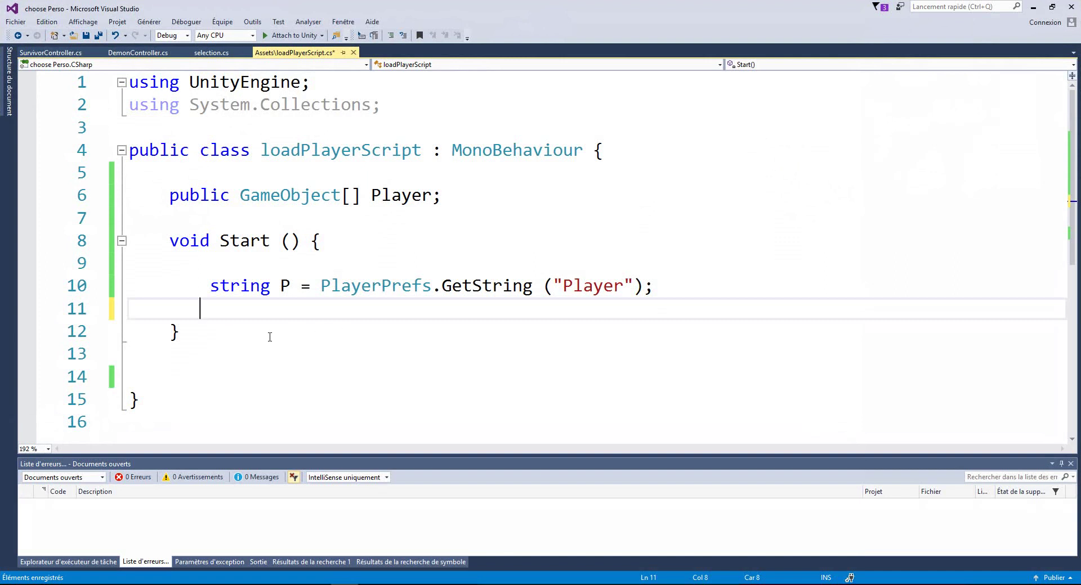
key("Return")
key("Return")
key("Return")
key("Up")
key("Up")
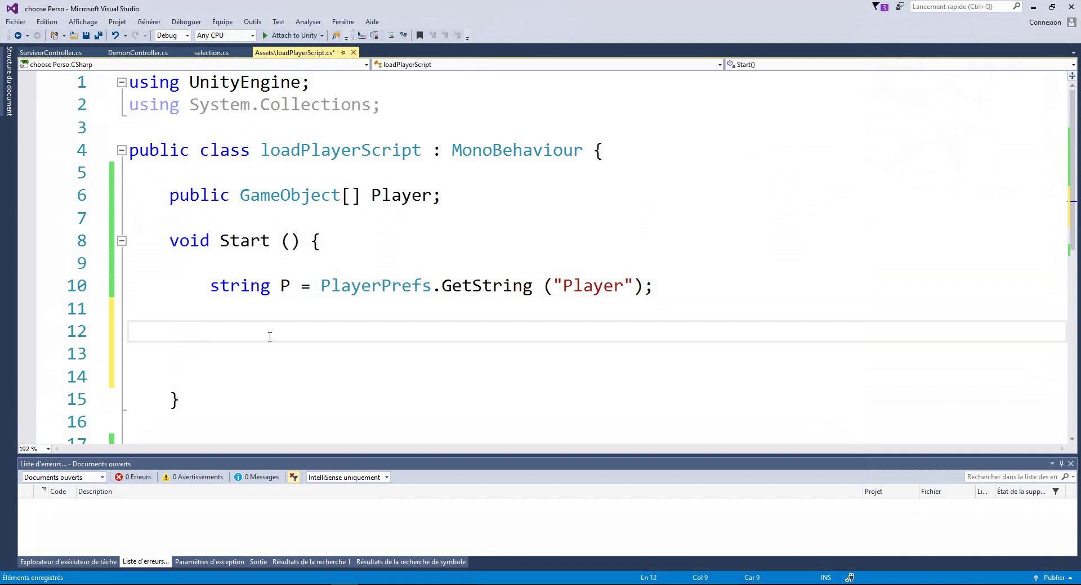
type("for")
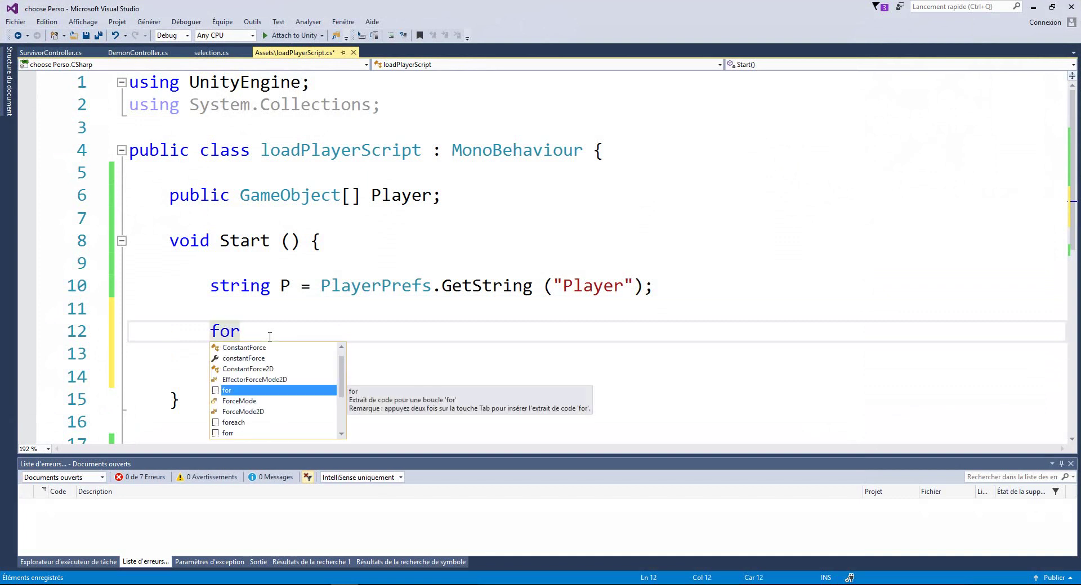
type("(")
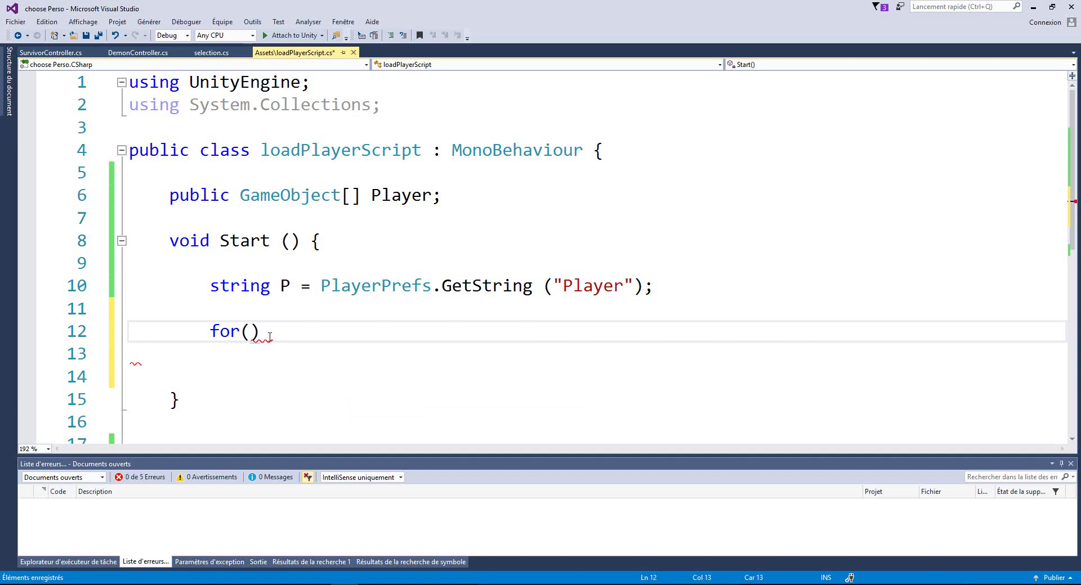
type("int")
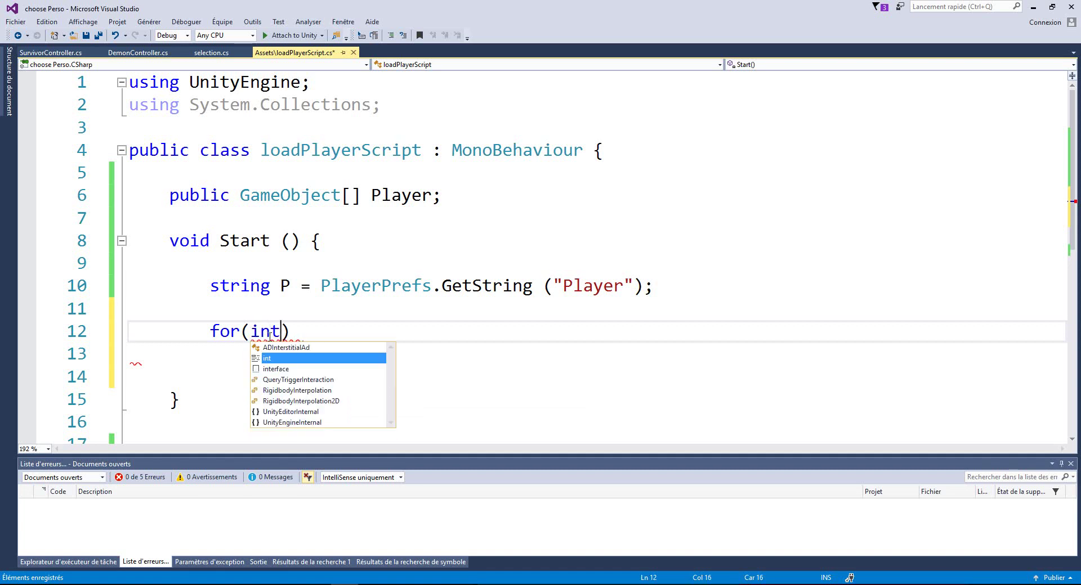
type(" i=0;")
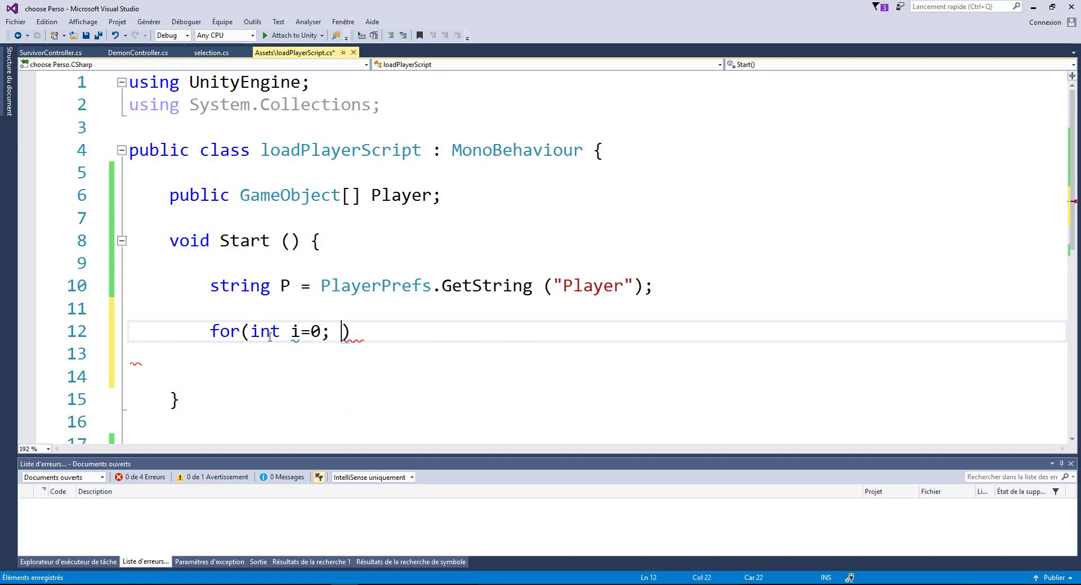
type(" i<")
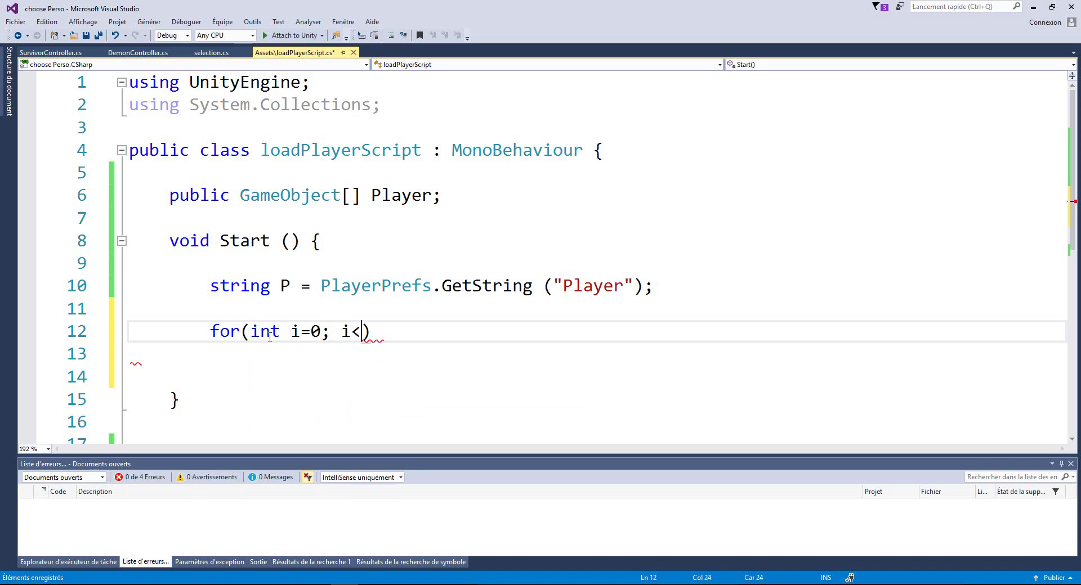
type("pla")
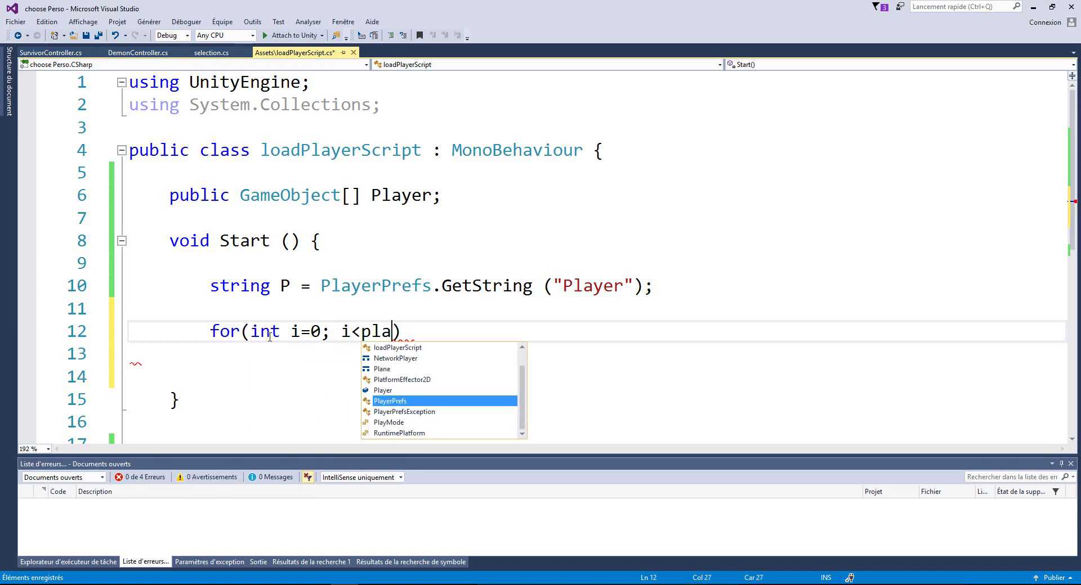
key("Up")
key("Return")
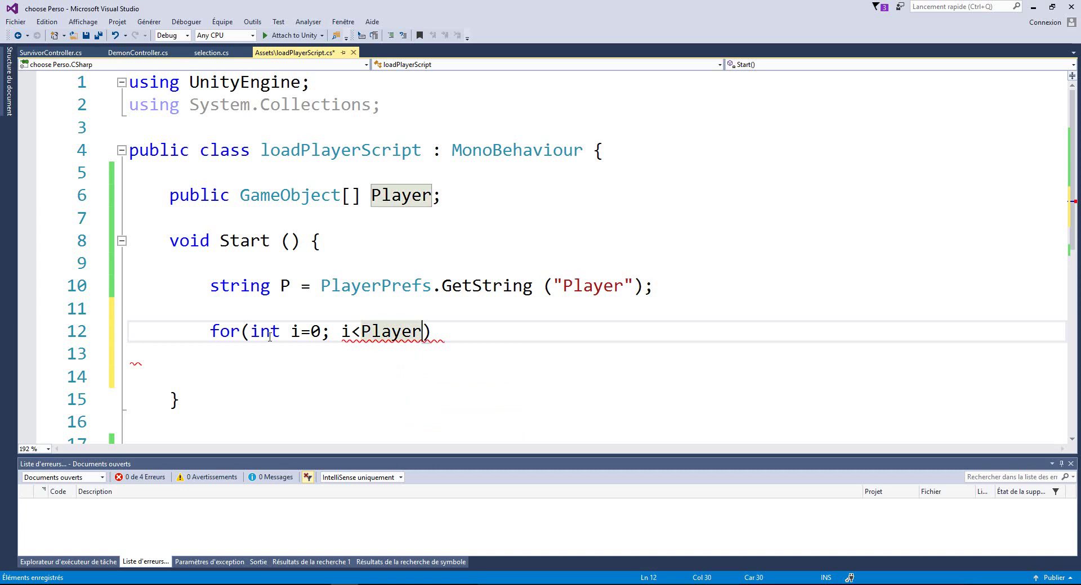
type(".le")
key("Return")
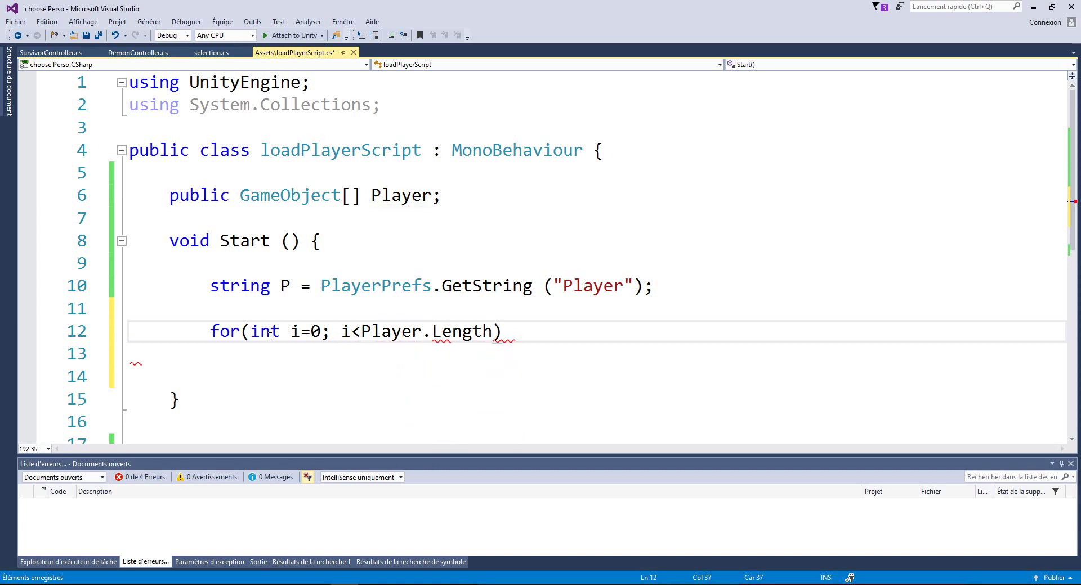
type("; ")
type("i")
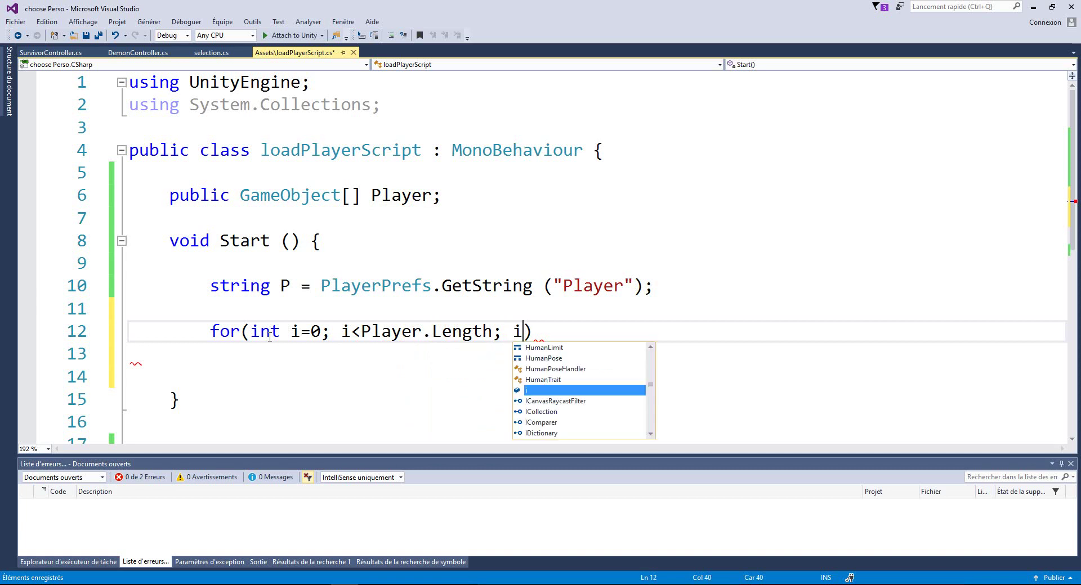
type("++)")
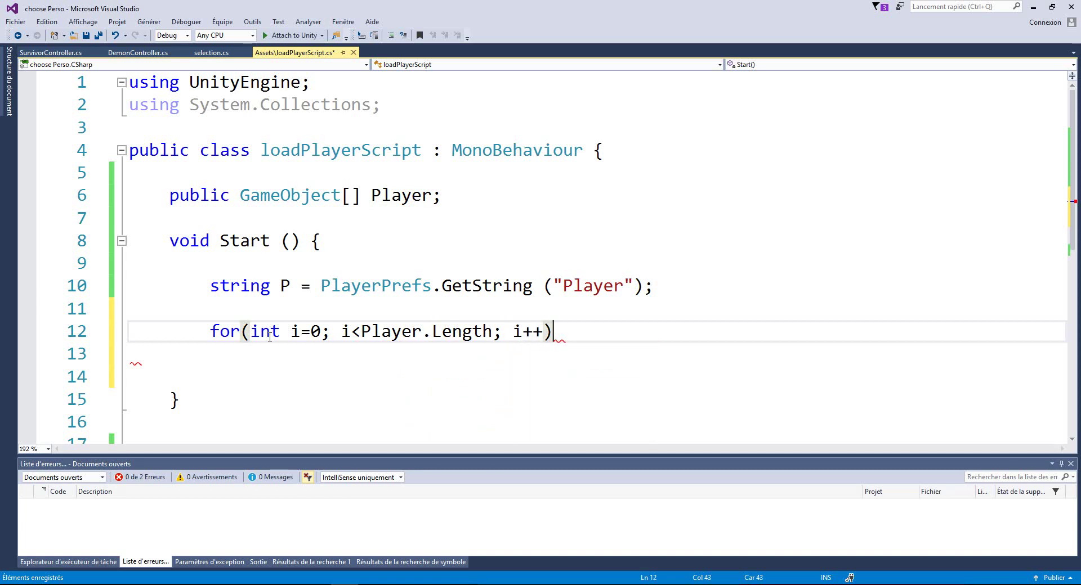
Open the loop body with a brace and add Debug.Log(Player[i]);.
key("Return")
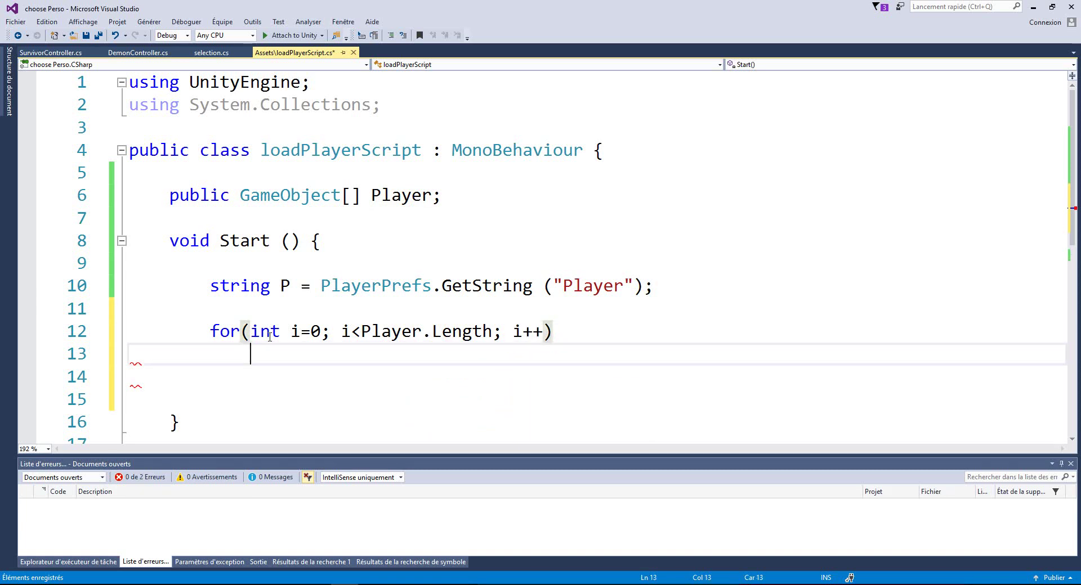
type("{")
key("Return")
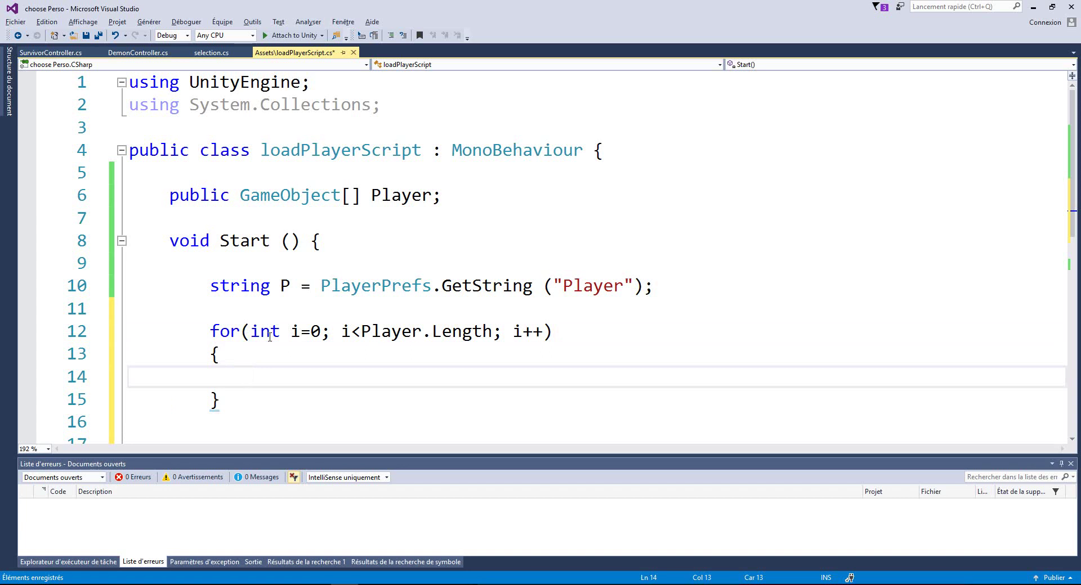
type("Debug")
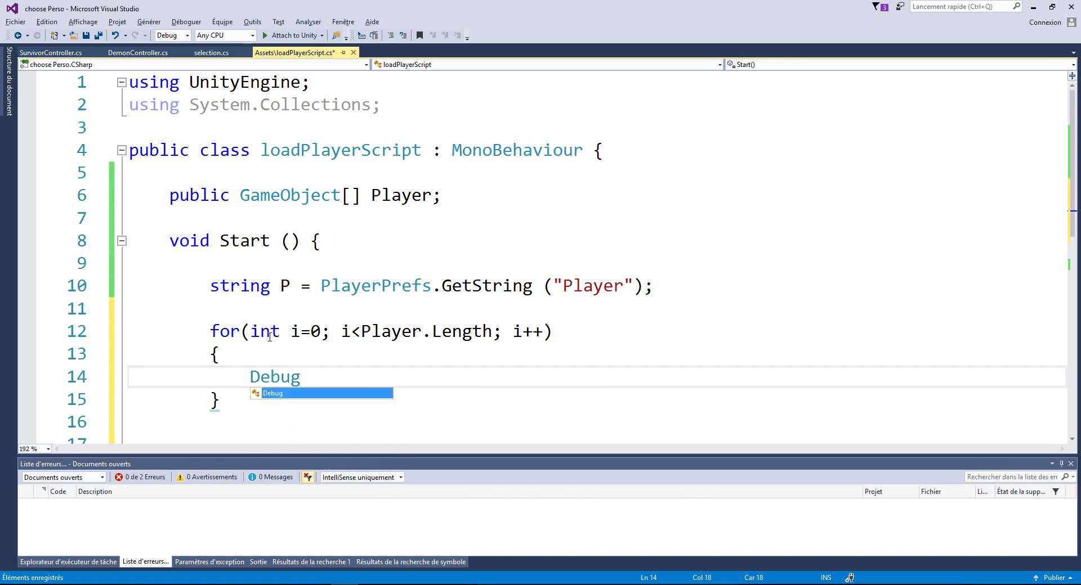
type(".Log(")
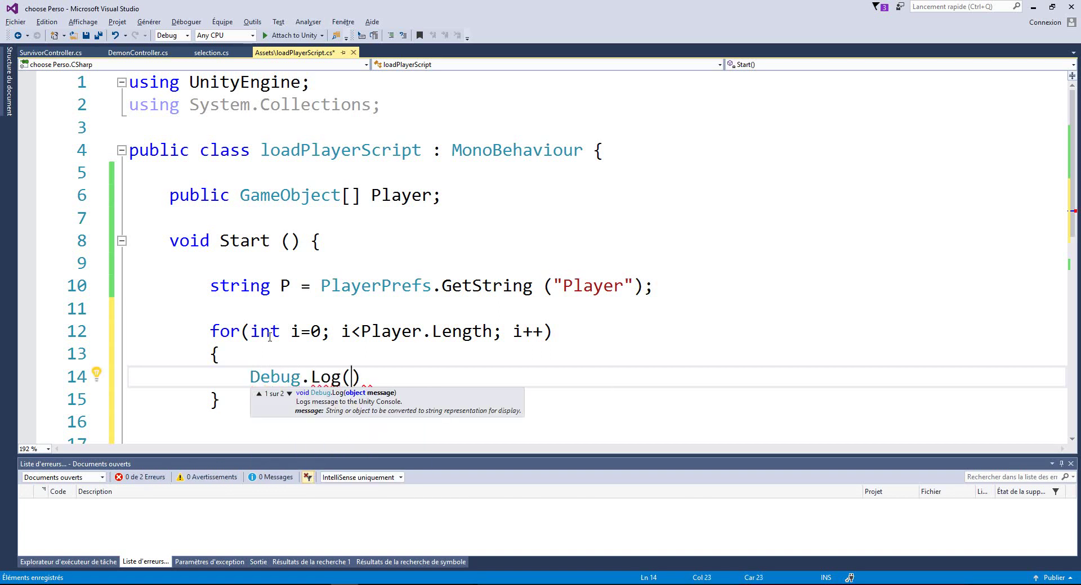
type("pla")
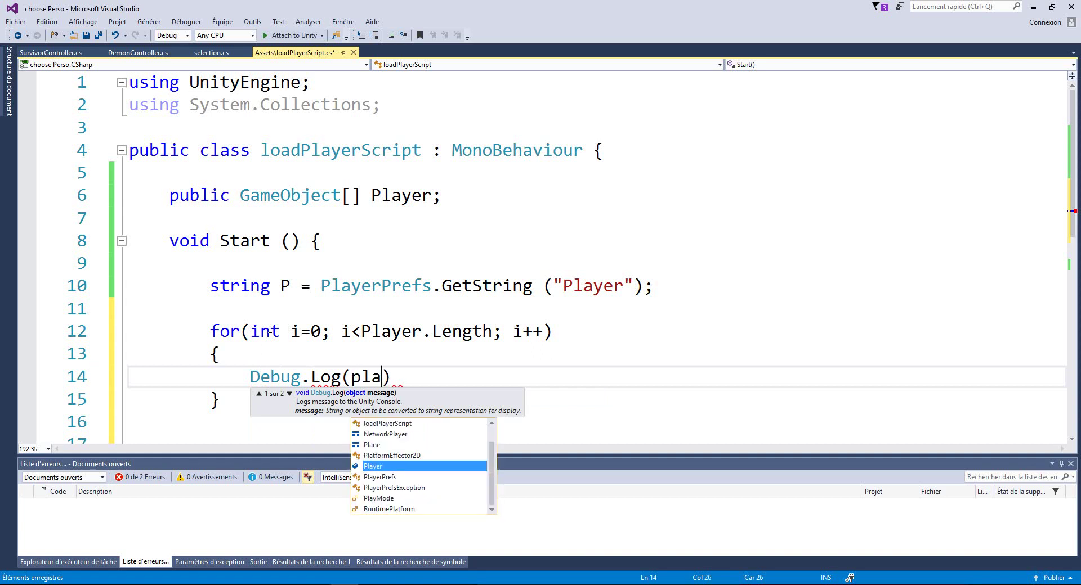
key("Tab")
type("[")
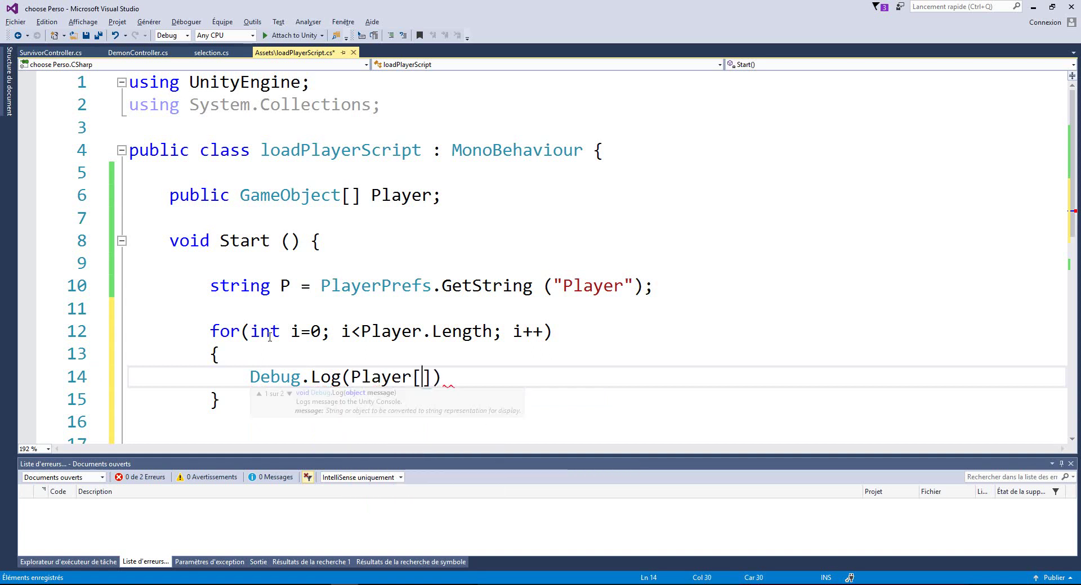
type("i]);")
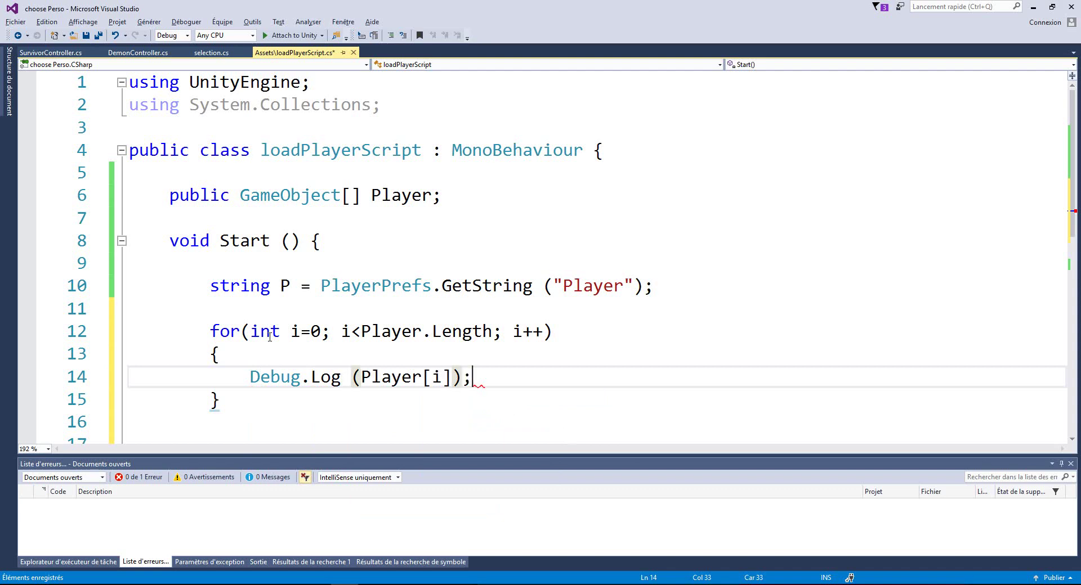
Save the script and play-test until the Console logs Demon_Player and Survivor_Player.
key("alt+Tab")
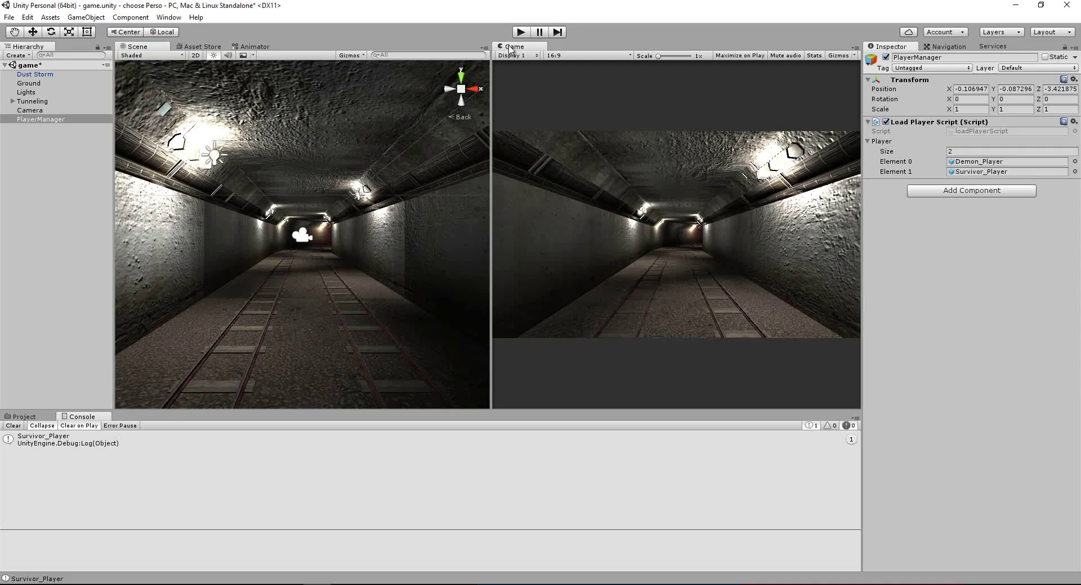
left_click(520, 32)
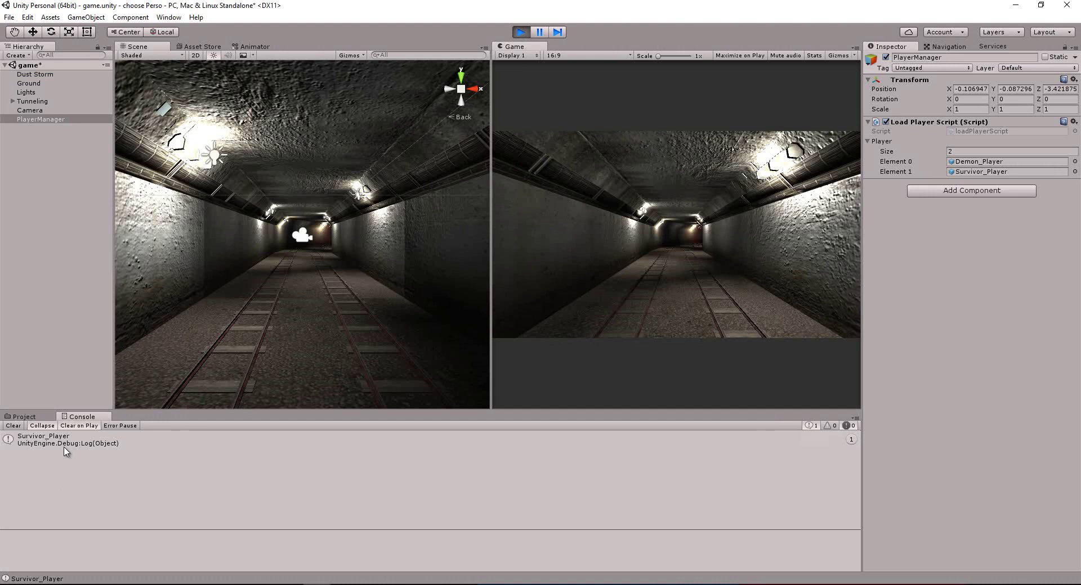
left_click(521, 32)
key("alt+Tab")
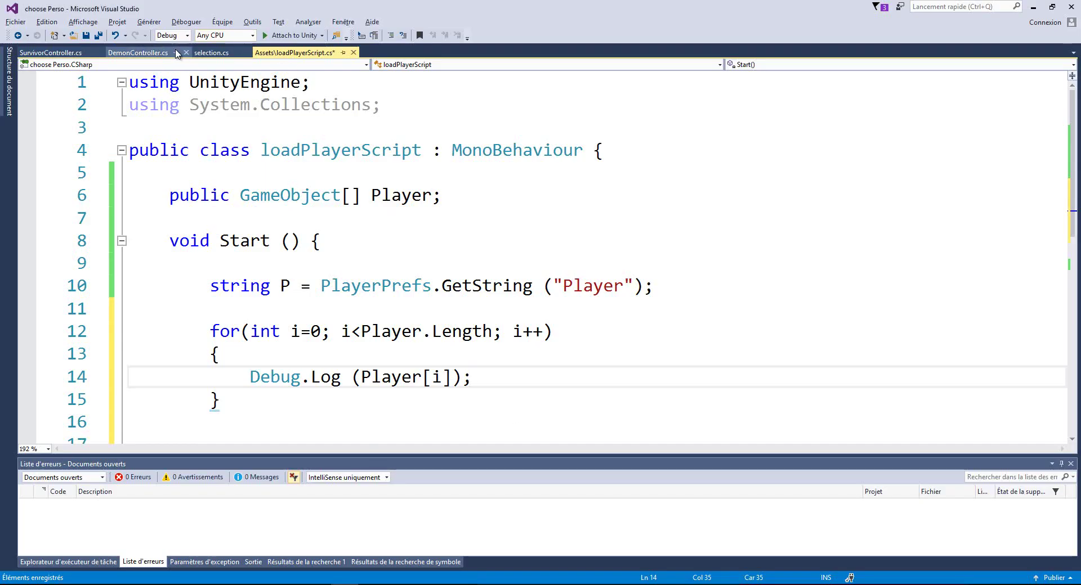
left_click(98, 36)
key("alt+Tab")
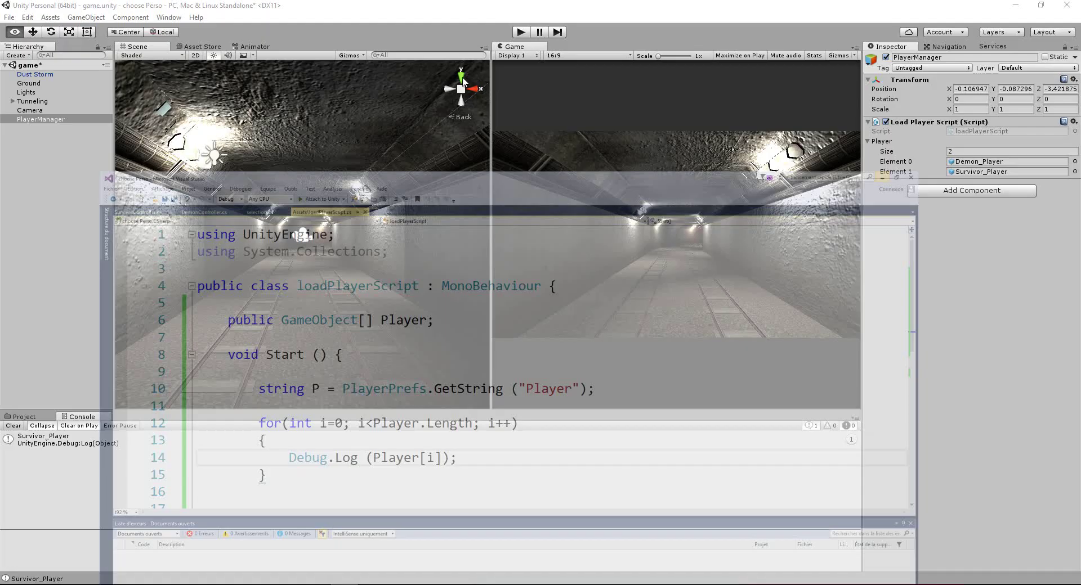
left_click(521, 34)
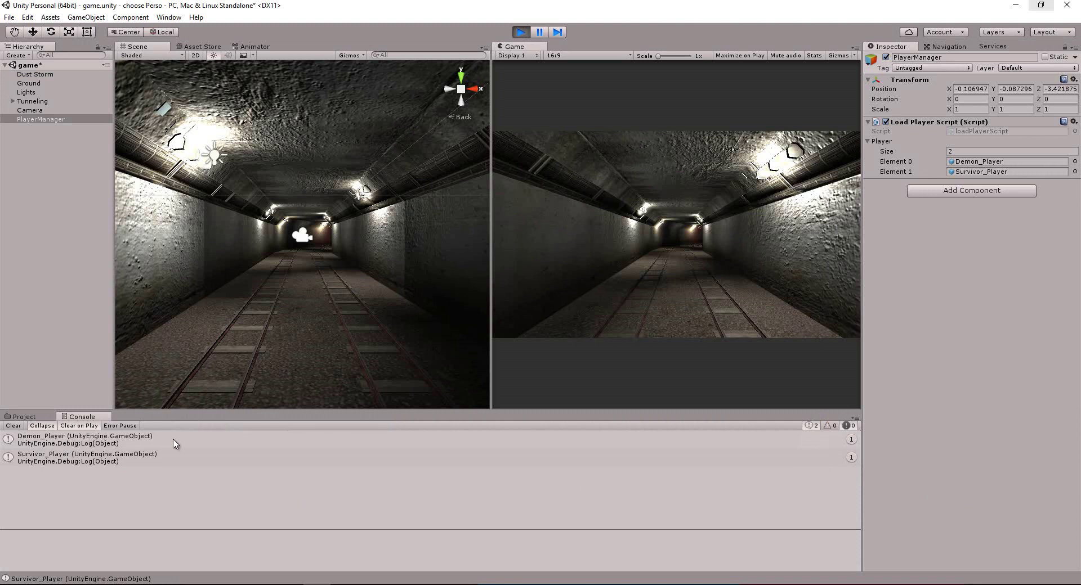
left_click(518, 34)
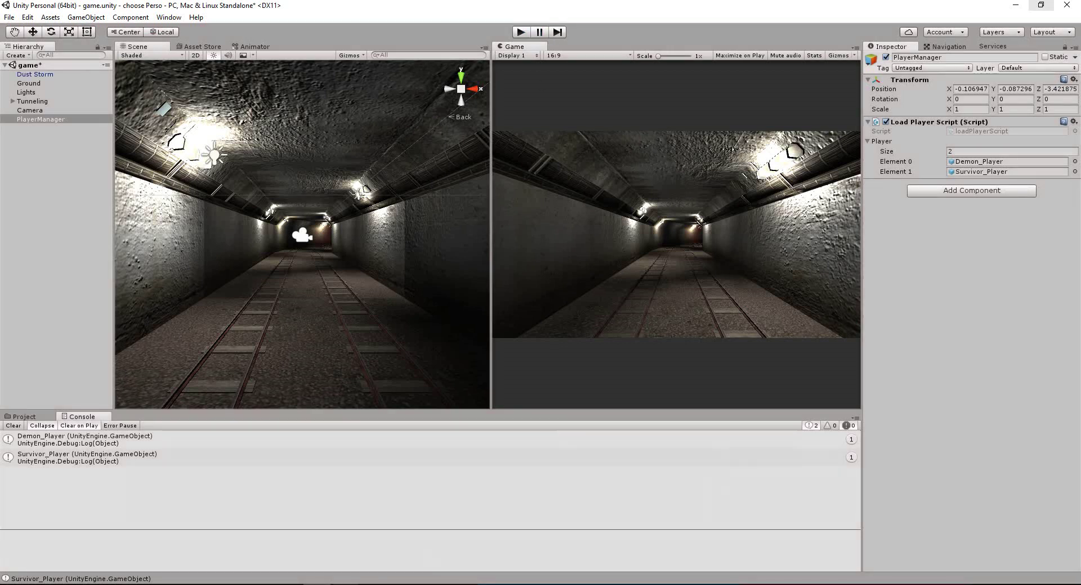
key("alt+Tab")
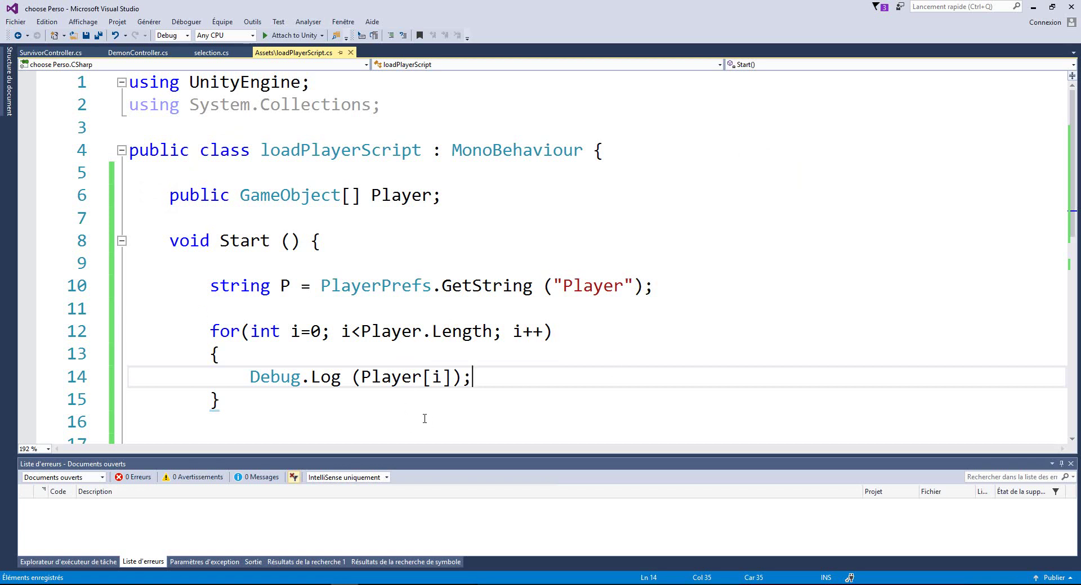
Replace the loop's Debug.Log(Player[i]) line with if(P+" (UnityEngine.GameObject")==Play.
left_click_drag(249, 377, 462, 378)
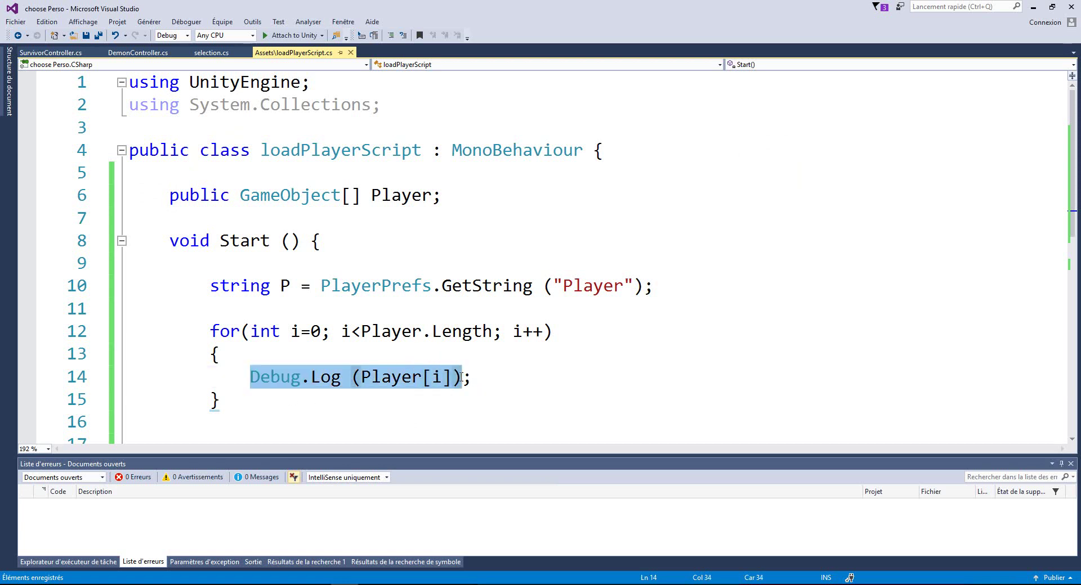
key("Delete")
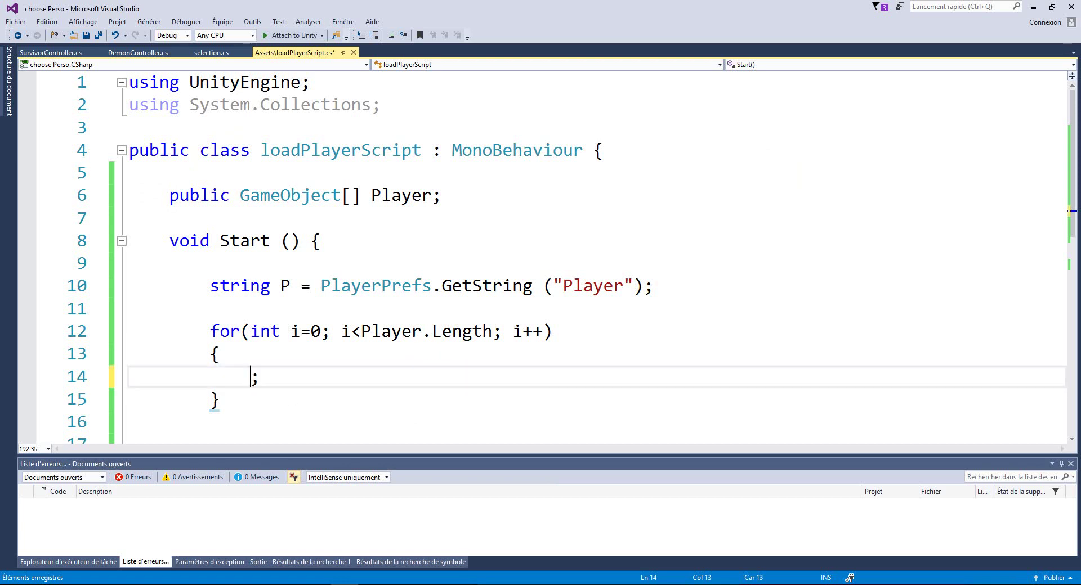
key("Delete")
type("if(")
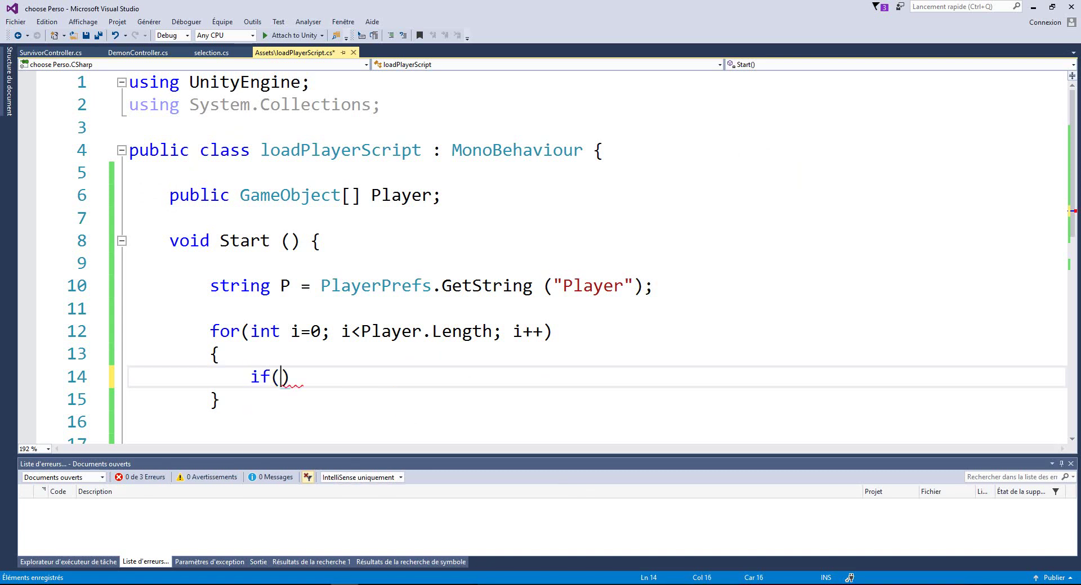
type("P+")
type("\" (")
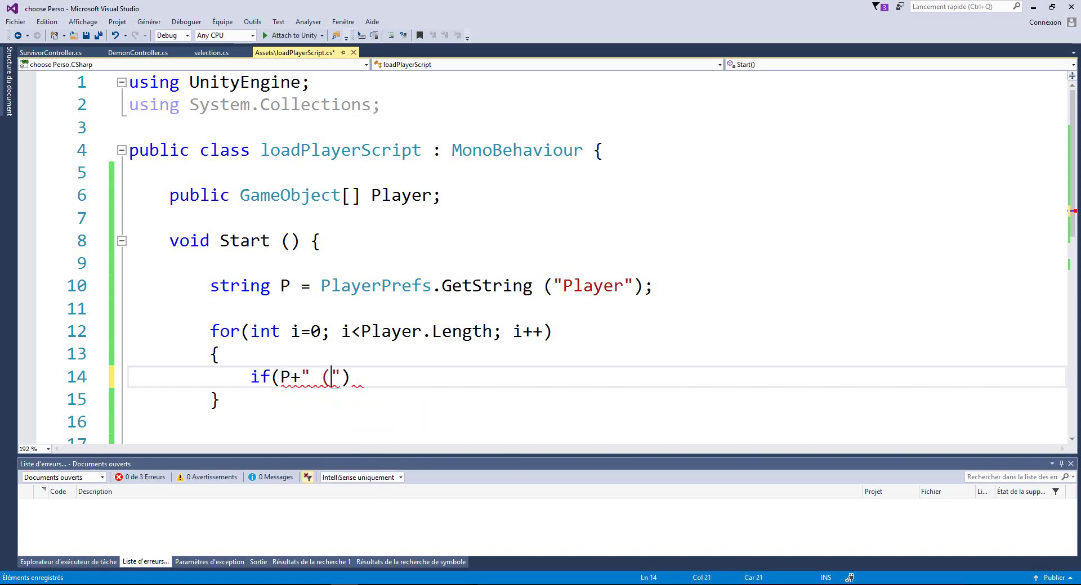
type("Uni")
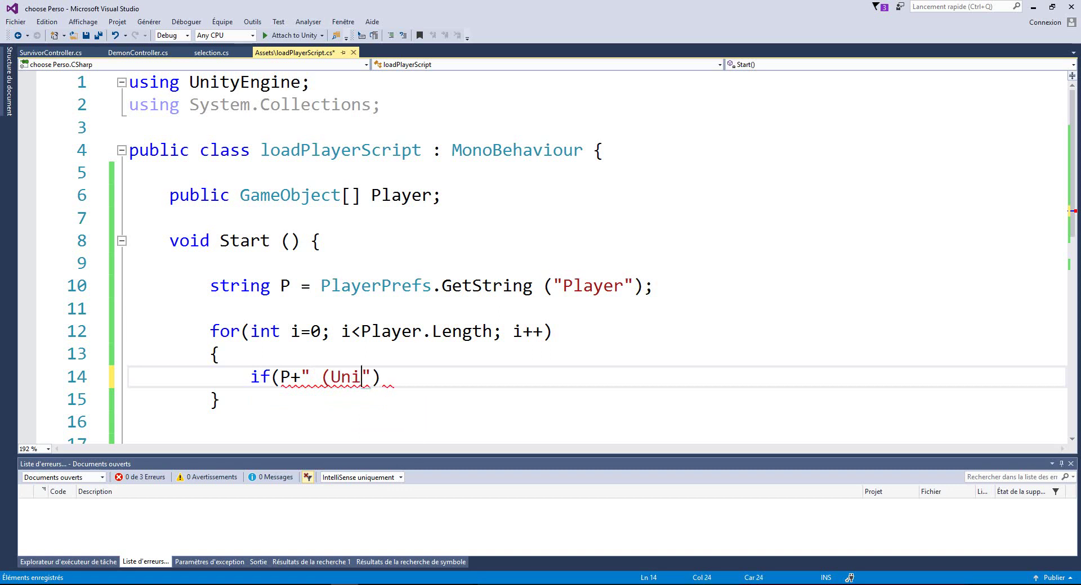
type("tyE")
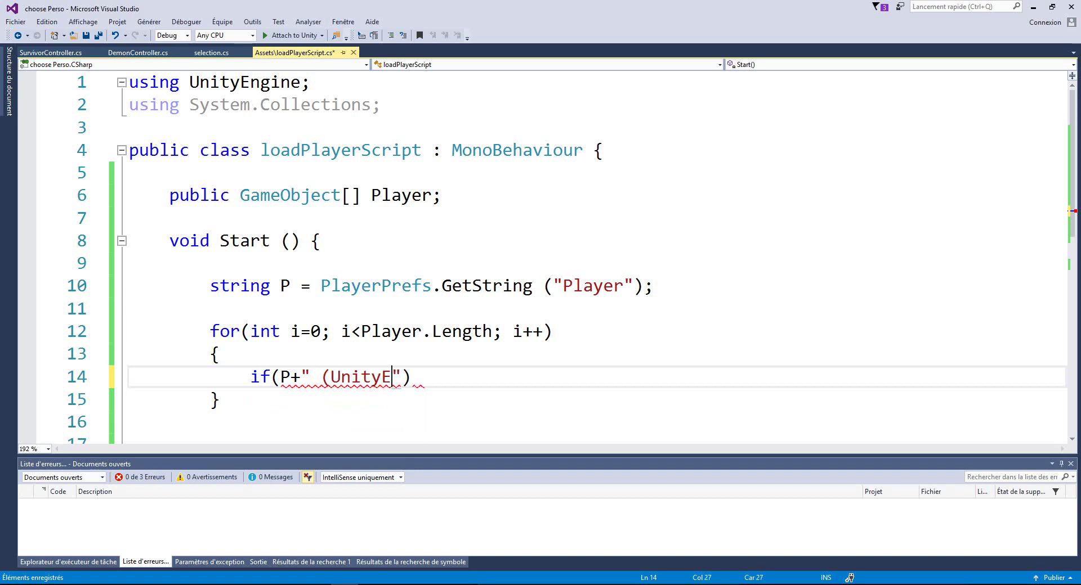
type("ngine")
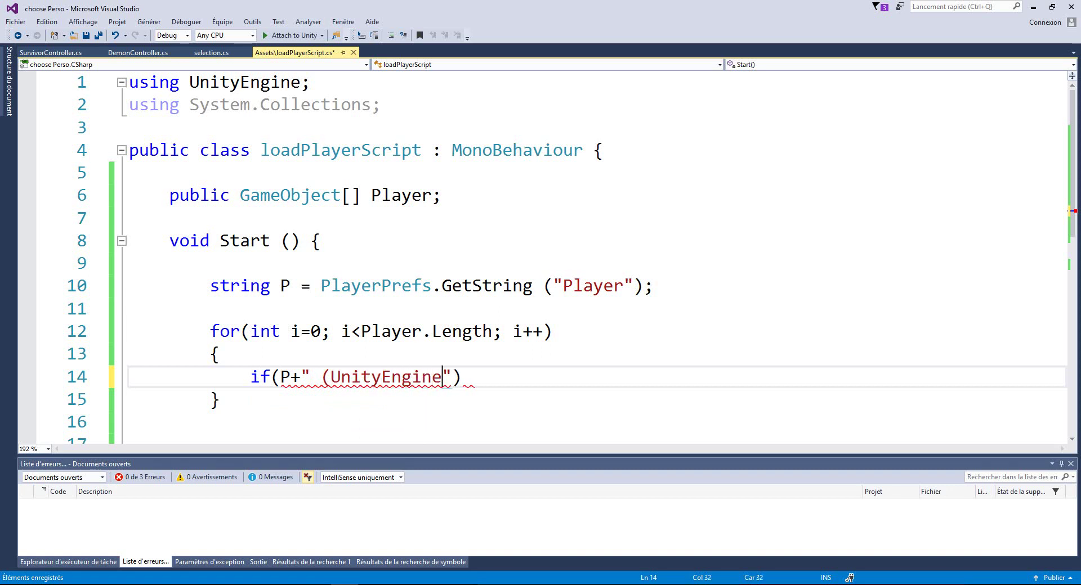
type(".Ga")
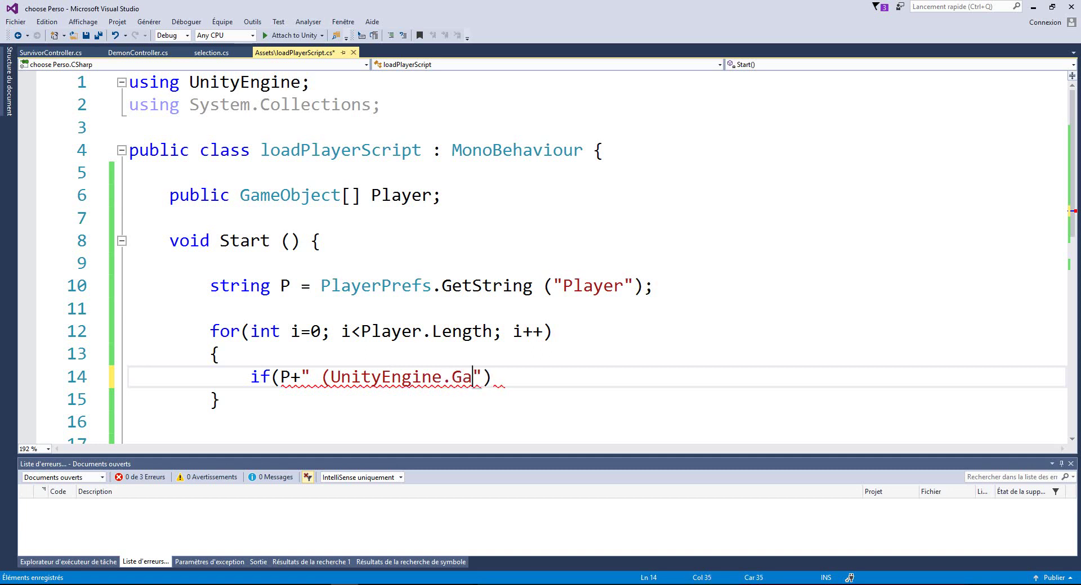
type("meO")
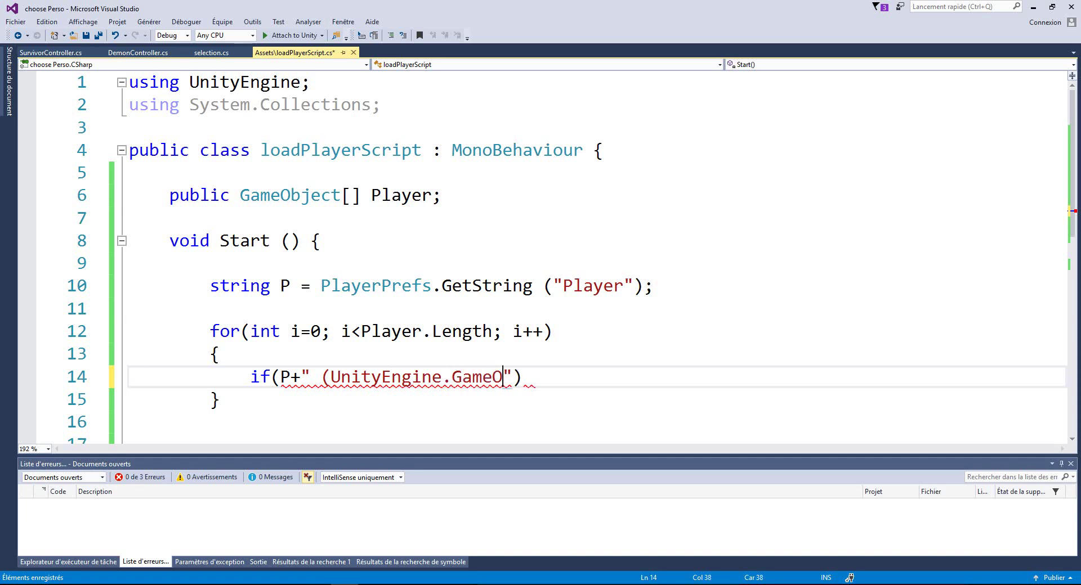
type("bject")
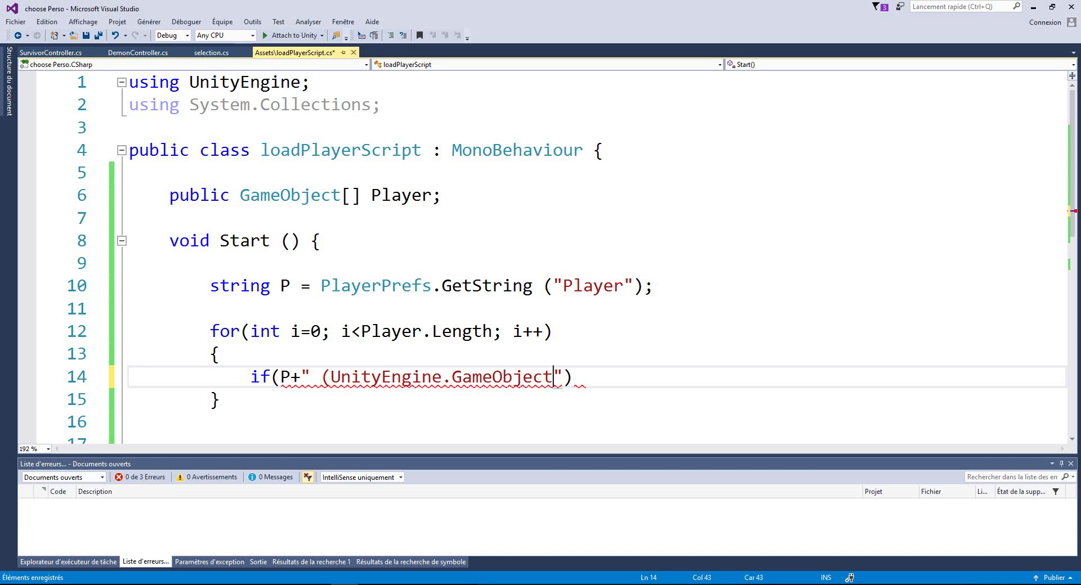
type("\"")
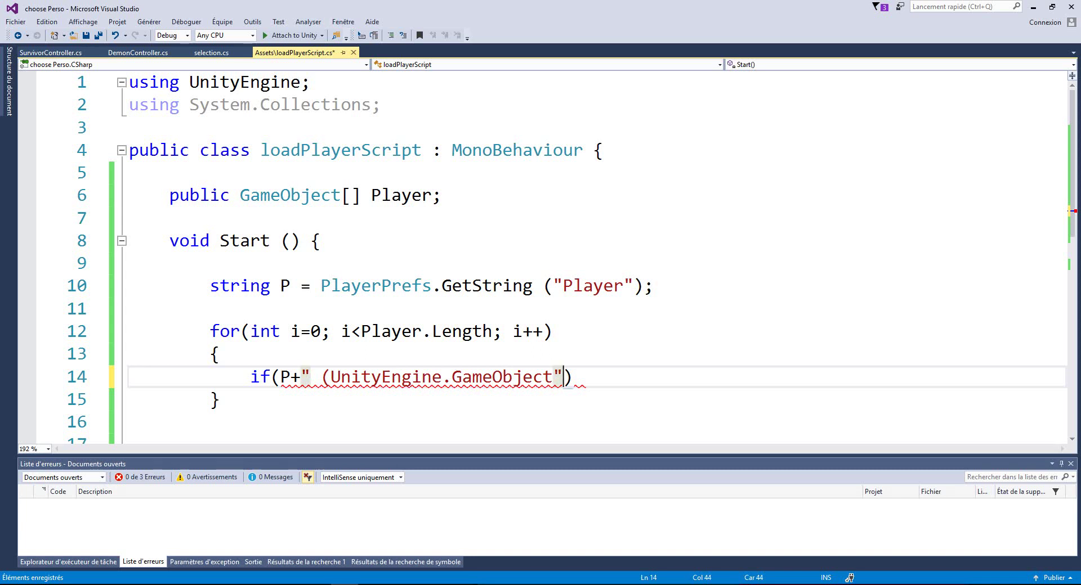
type(")")
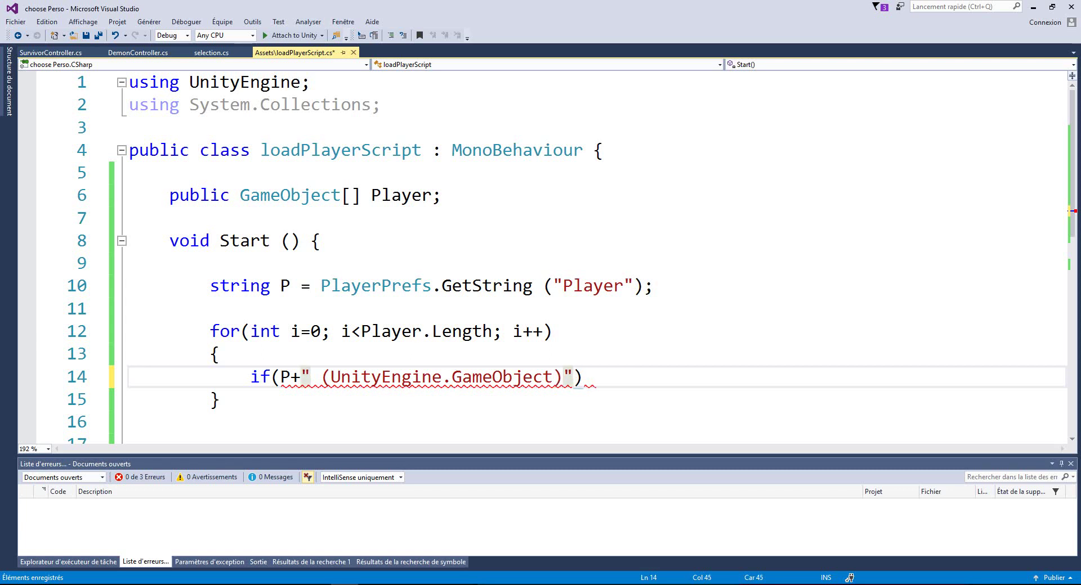
type("==")
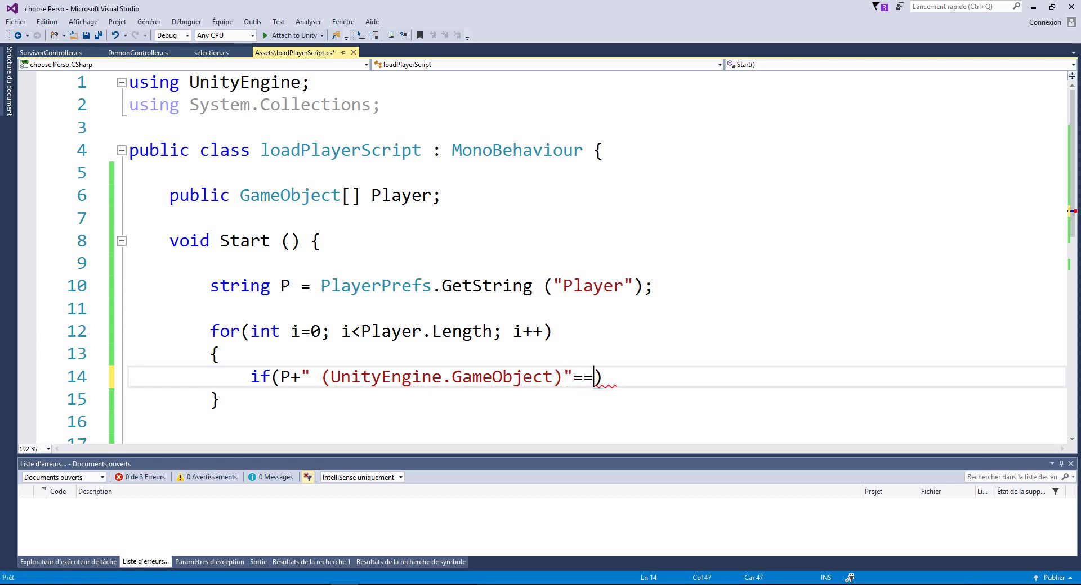
type("Play")
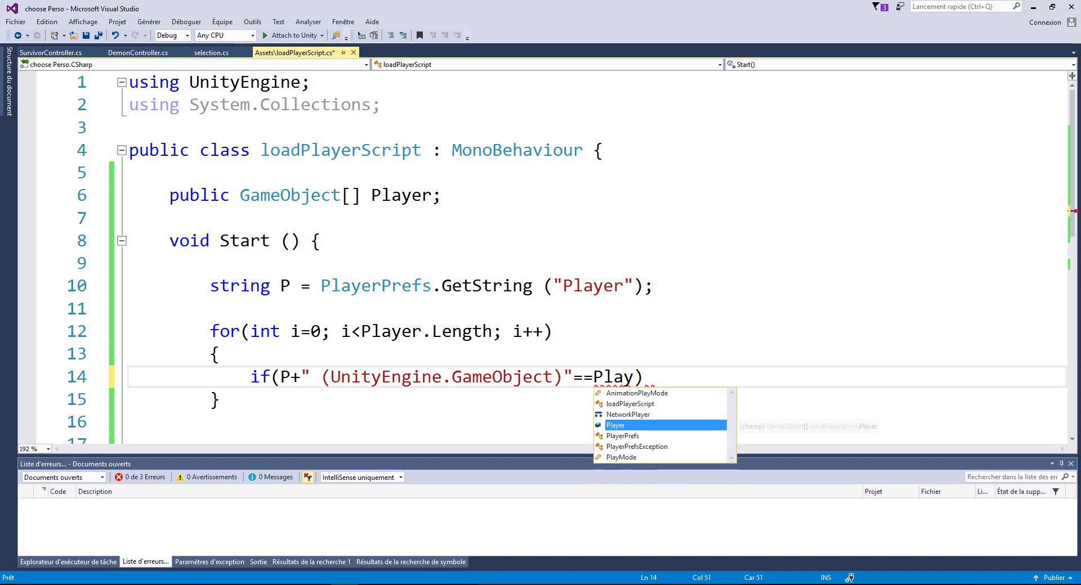
Complete the condition with Player[i] and add an opening brace below the if.
key("Tab")
type("[i")
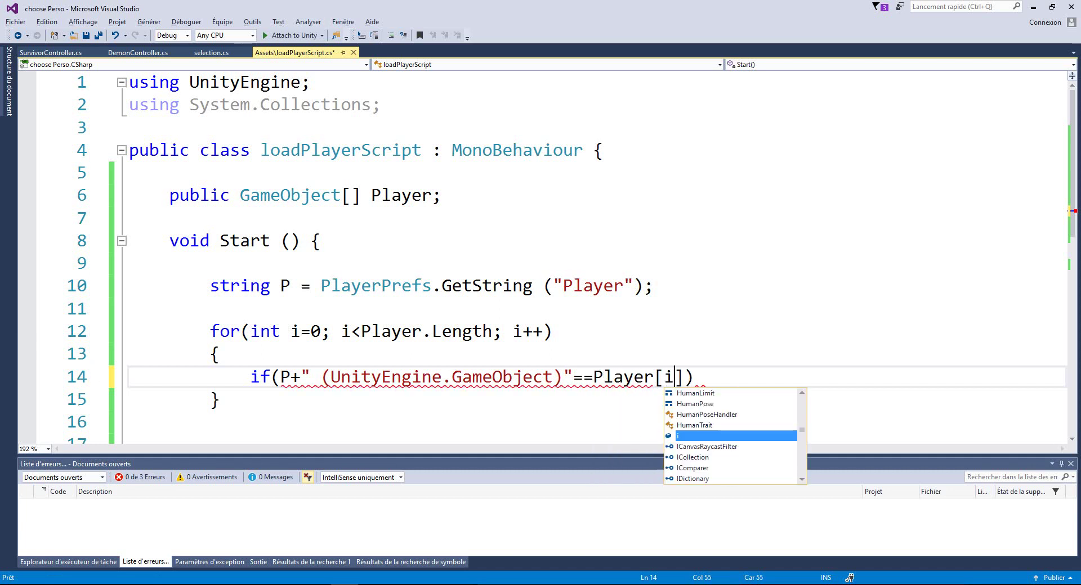
type("]")
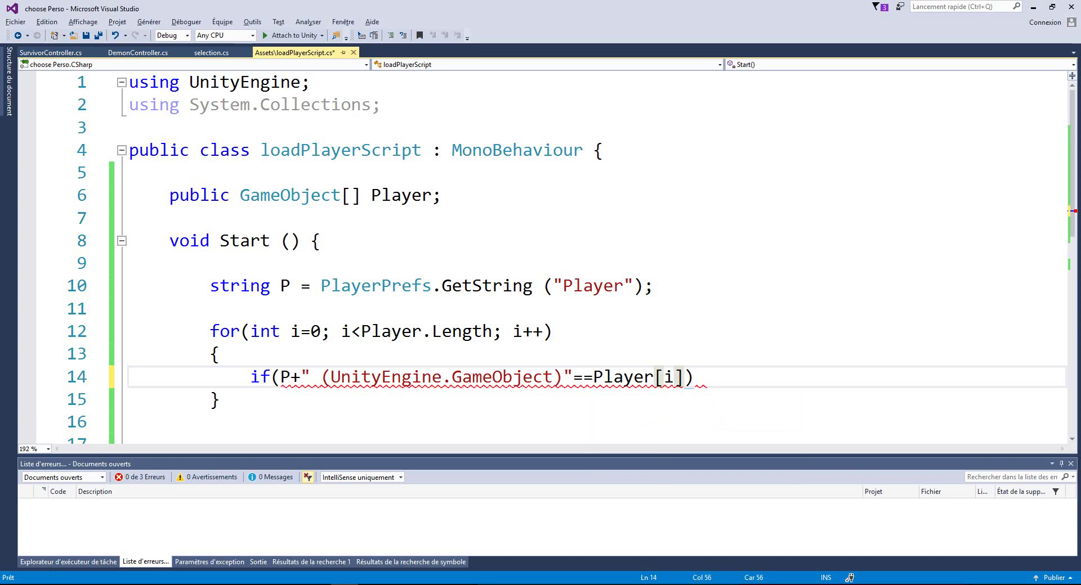
left_click(716, 377)
key("Return")
type("{")
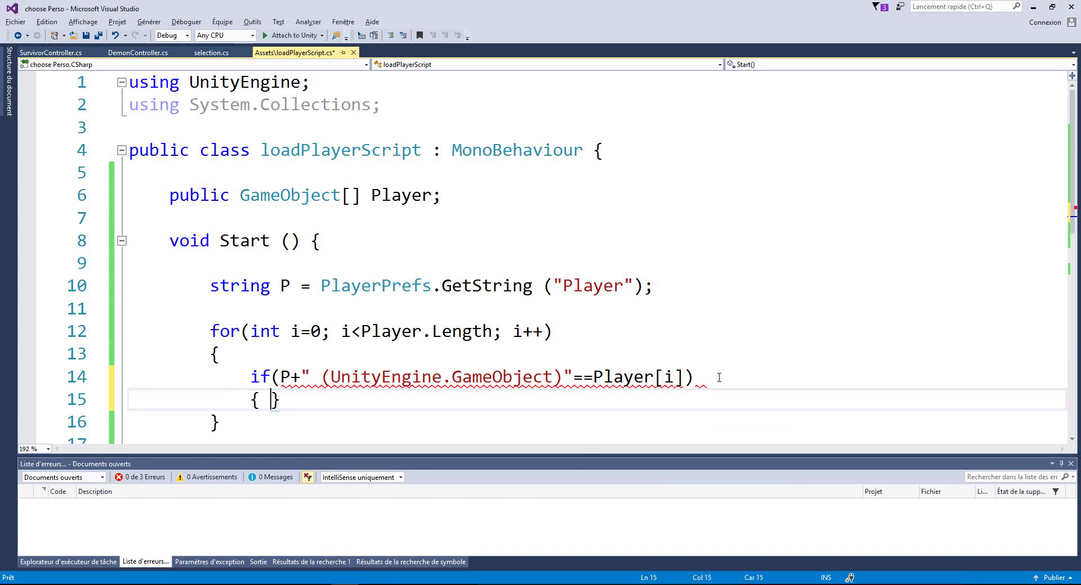
key("Return")
Append .ToString() to Player[i] and select the " (UnityEngine.GameObject)" text in the condition.
scroll(717, 347, "down", 1)
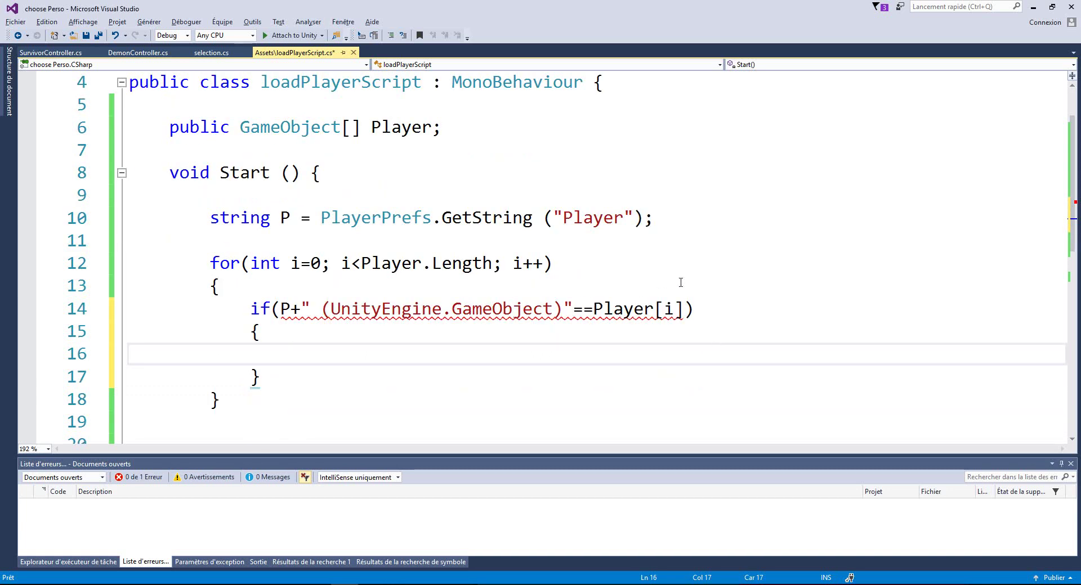
left_click(679, 320)
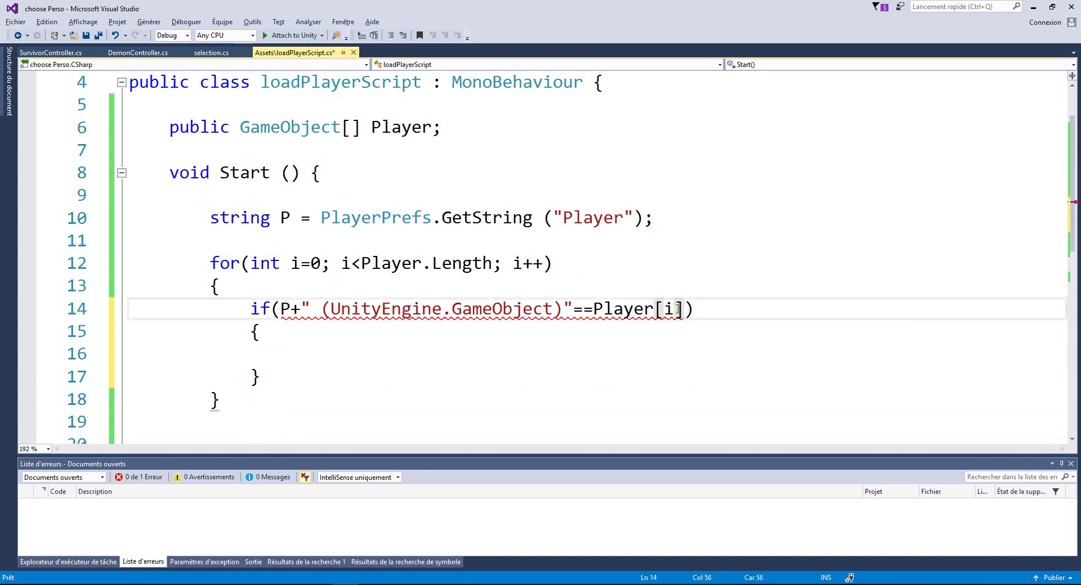
type(".")
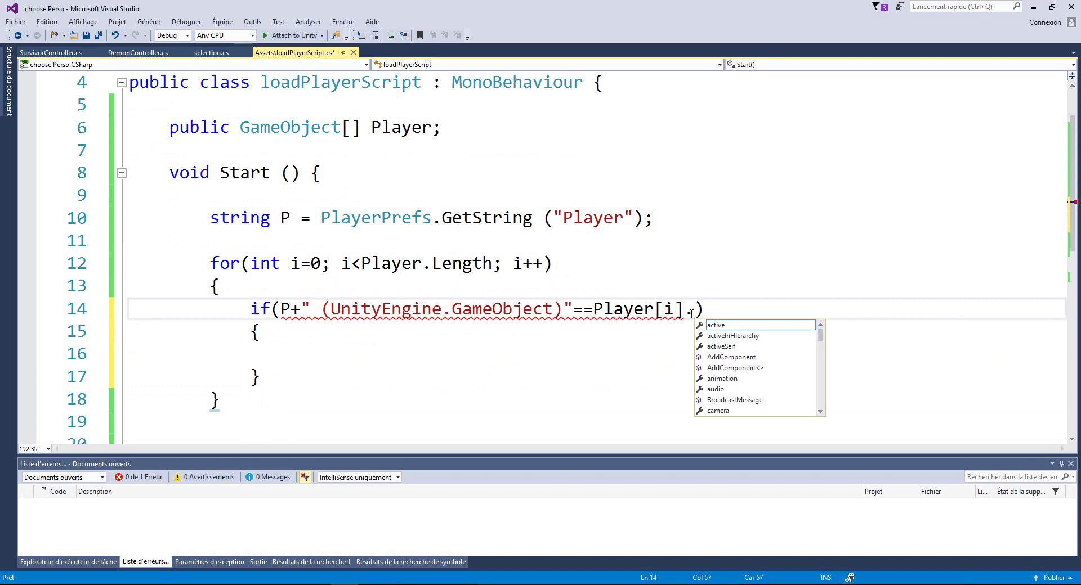
type("to")
key("Tab")
type("()")
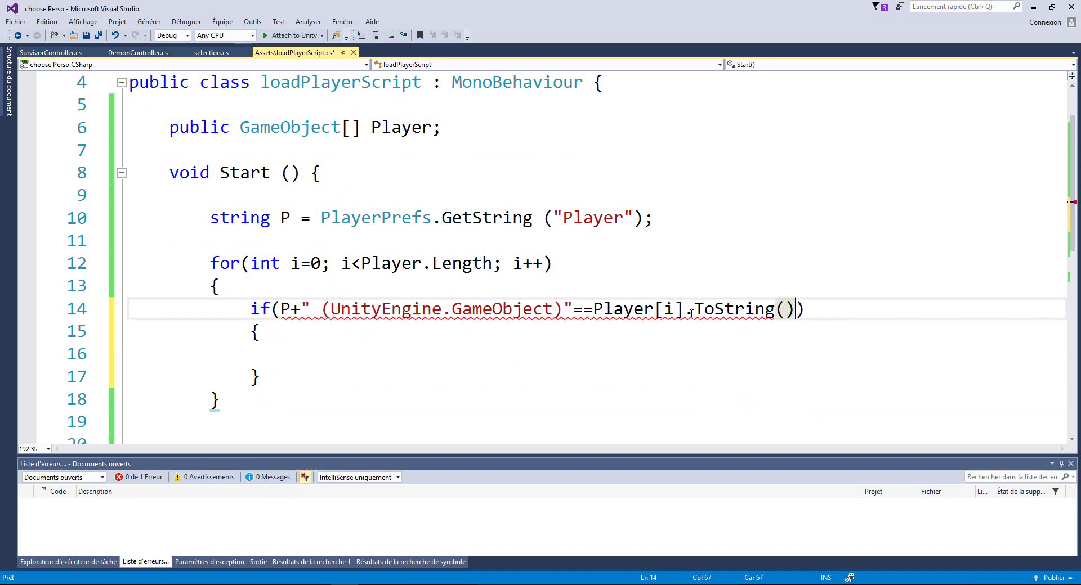
left_click(598, 355)
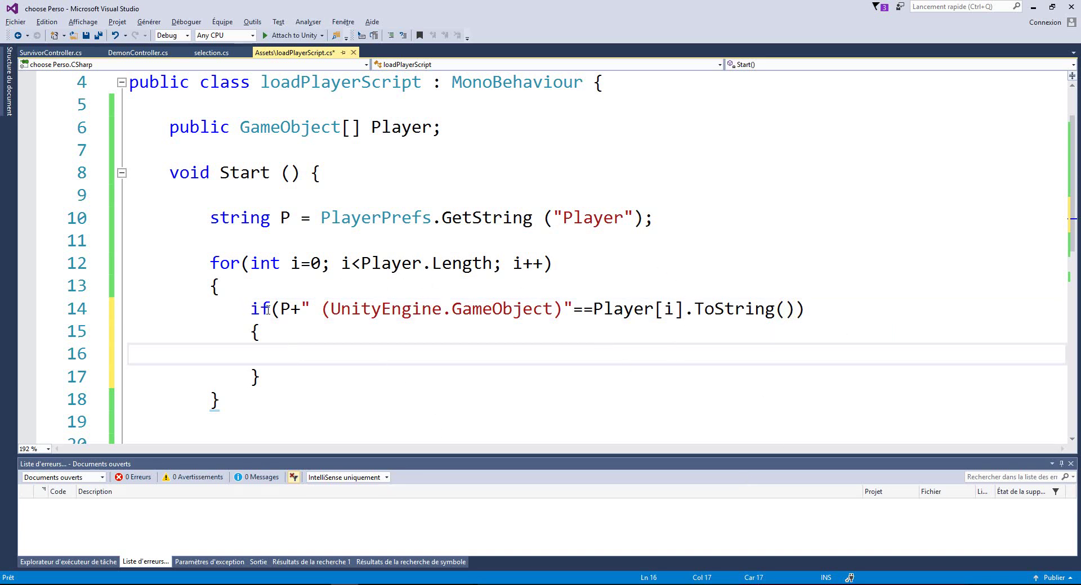
left_click_drag(322, 311, 563, 320)
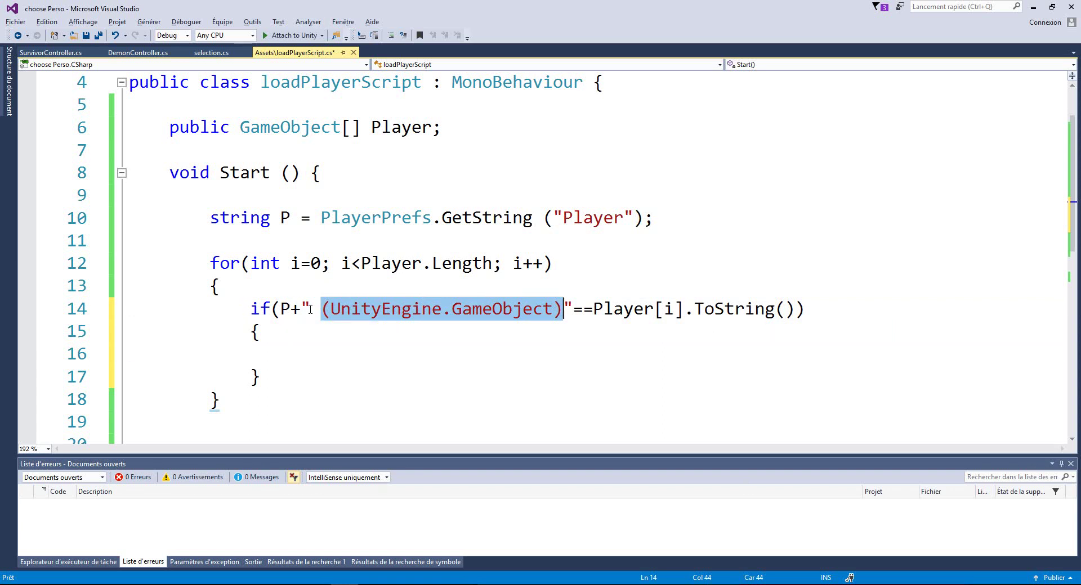
left_click_drag(311, 310, 564, 311)
In the if body, start an Instantiate call with Player[i] as its first argument.
left_click(290, 358)
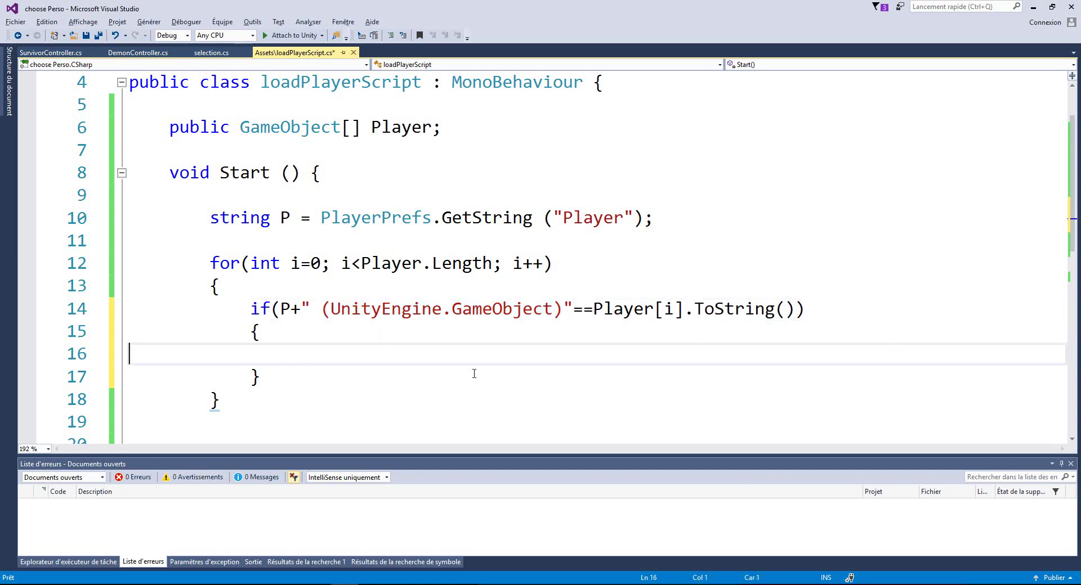
key("Tab")
key("Tab")
key("Tab")
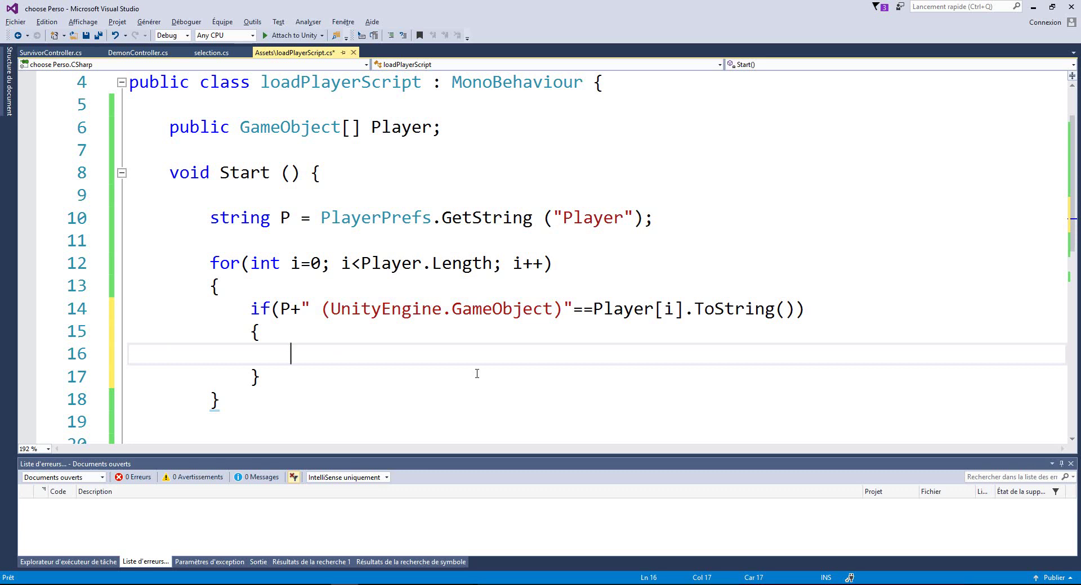
type("in")
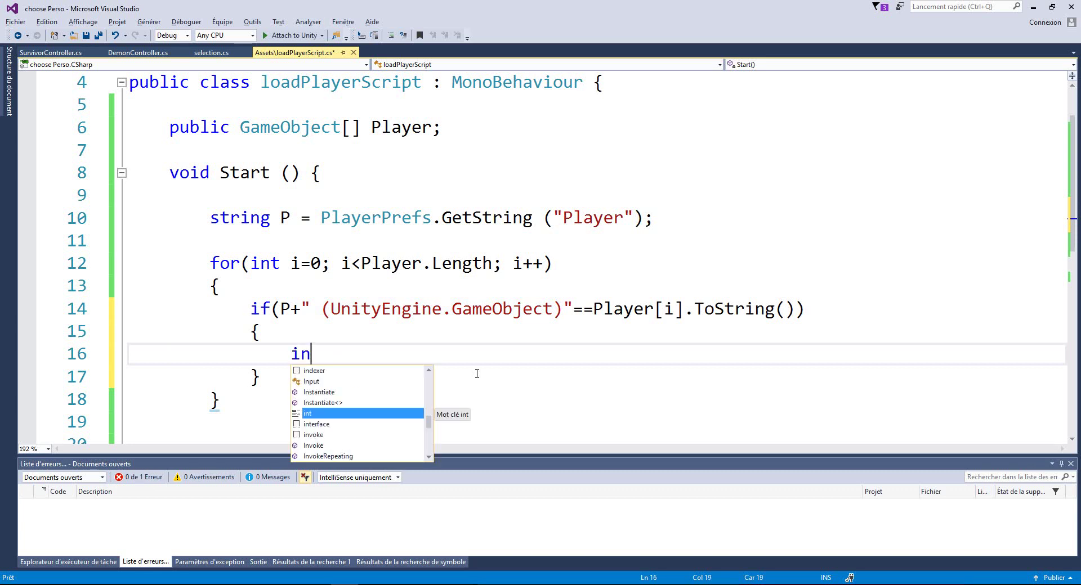
type("s")
key("Tab")
type("(")
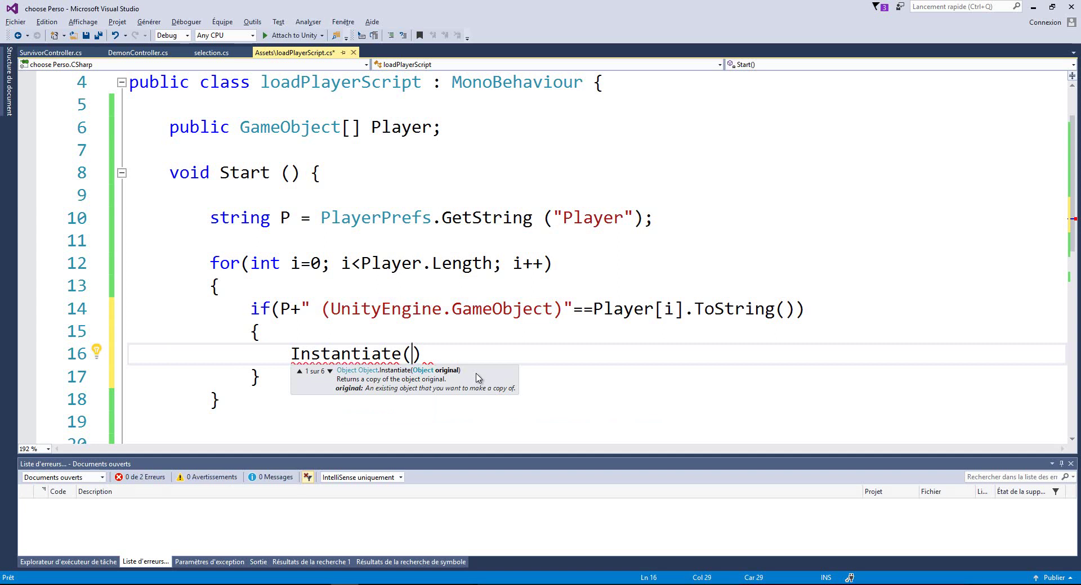
type("play")
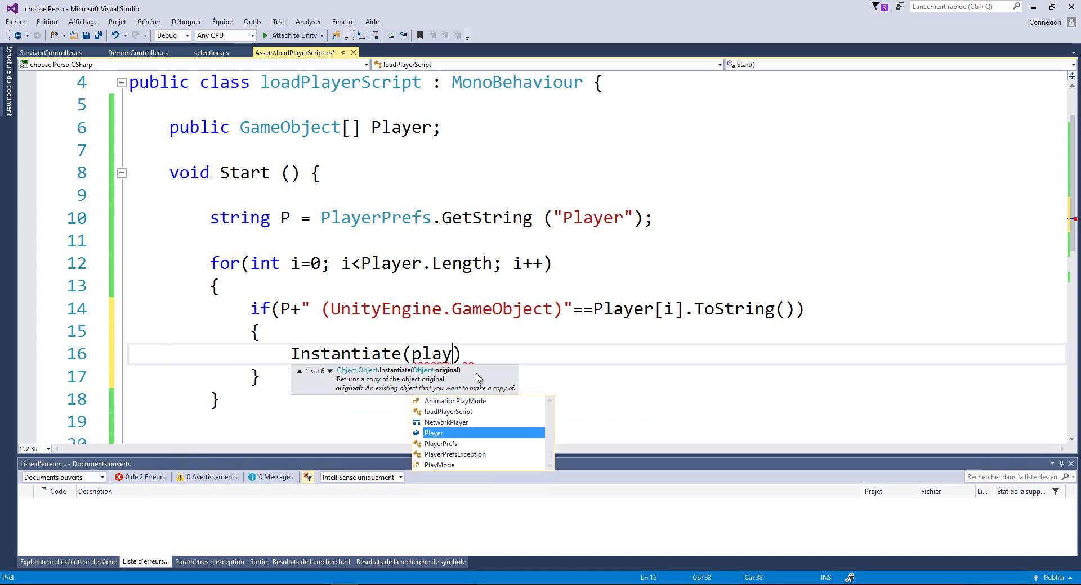
key("Tab")
type("[")
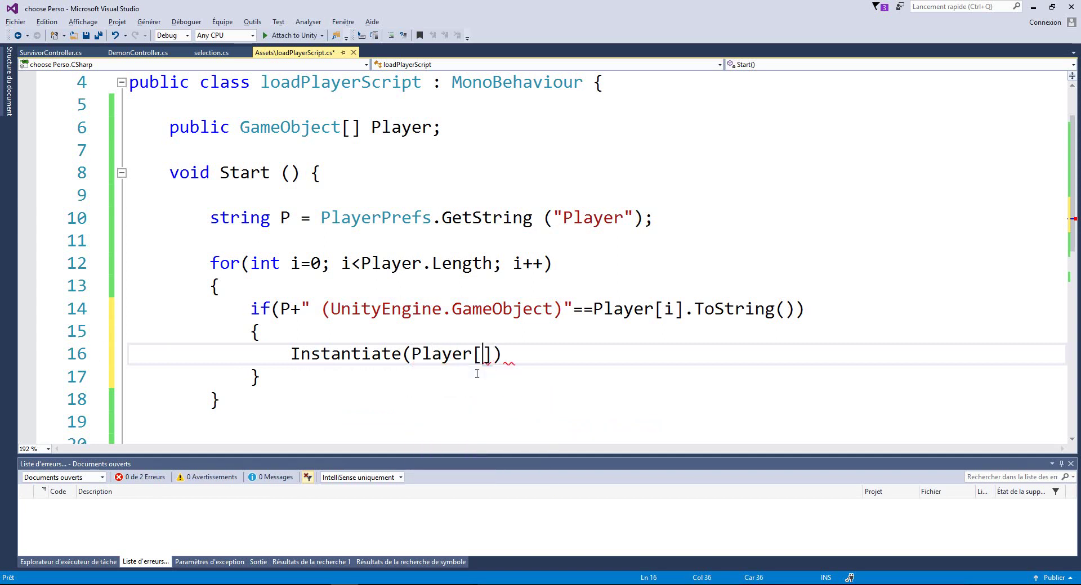
key("BackSpace")
type("[")
type("i")
key("Escape")
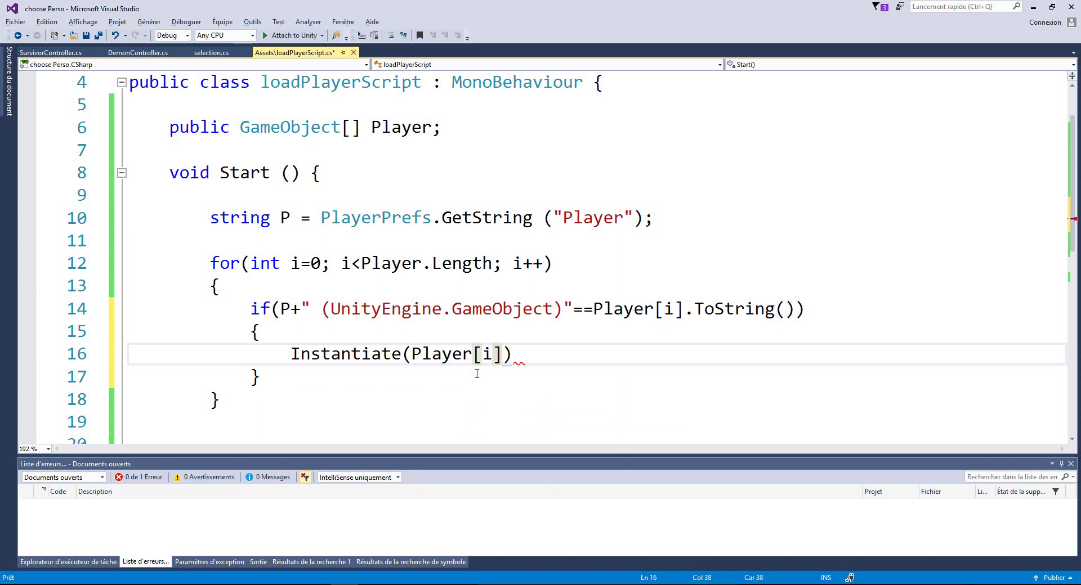
Add transform.position and Quaternion.identity as arguments, close the call, and save the script.
type(",")
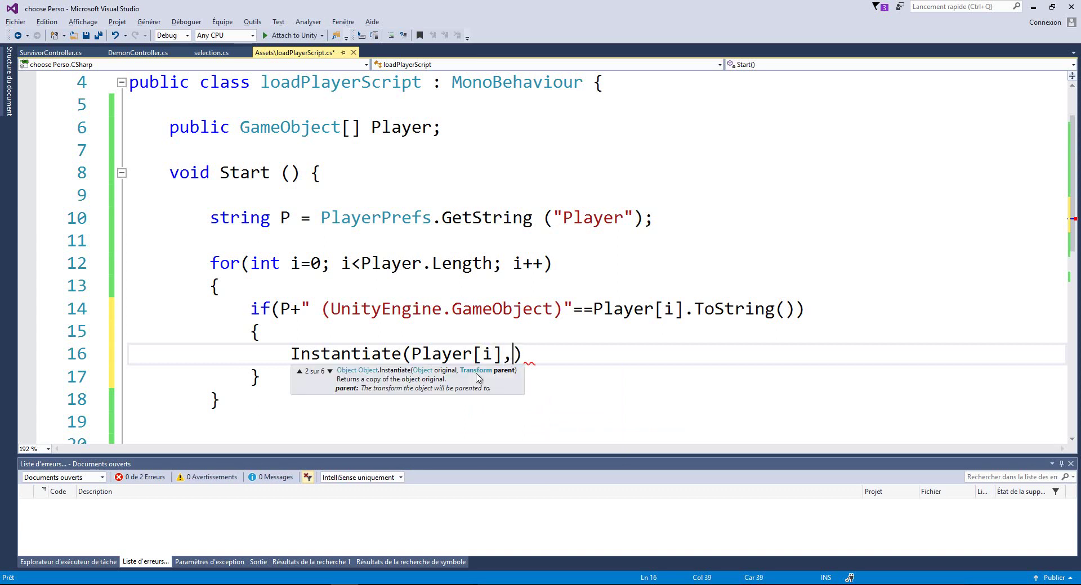
type("transform.")
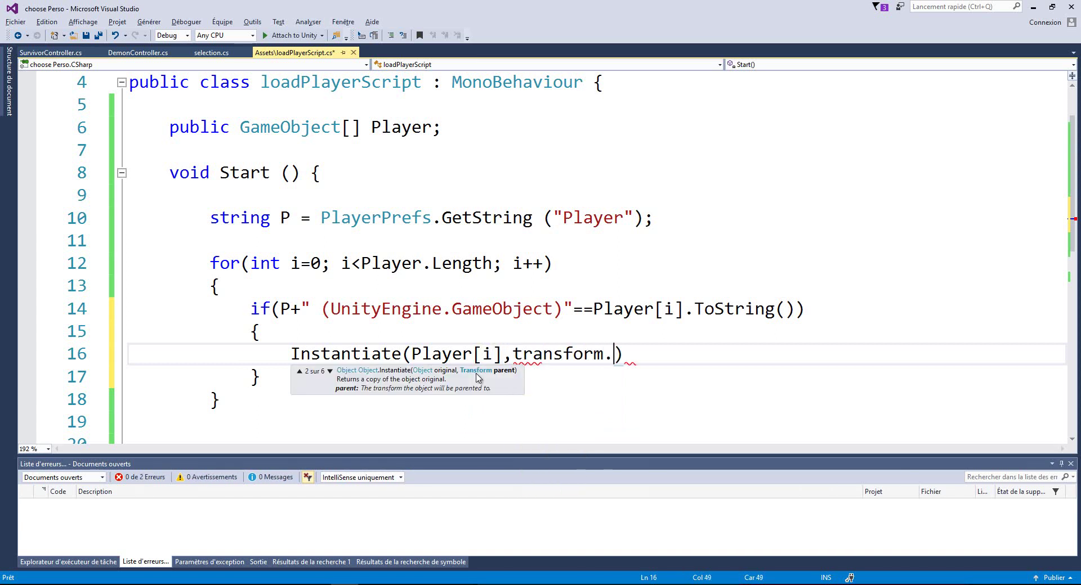
type("pos")
key("Tab")
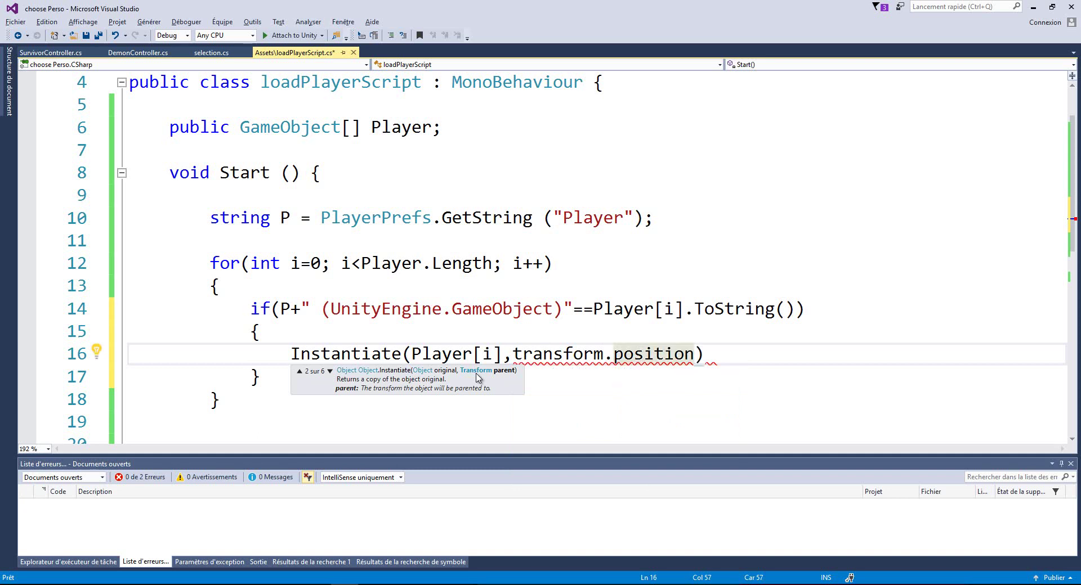
type(",qua")
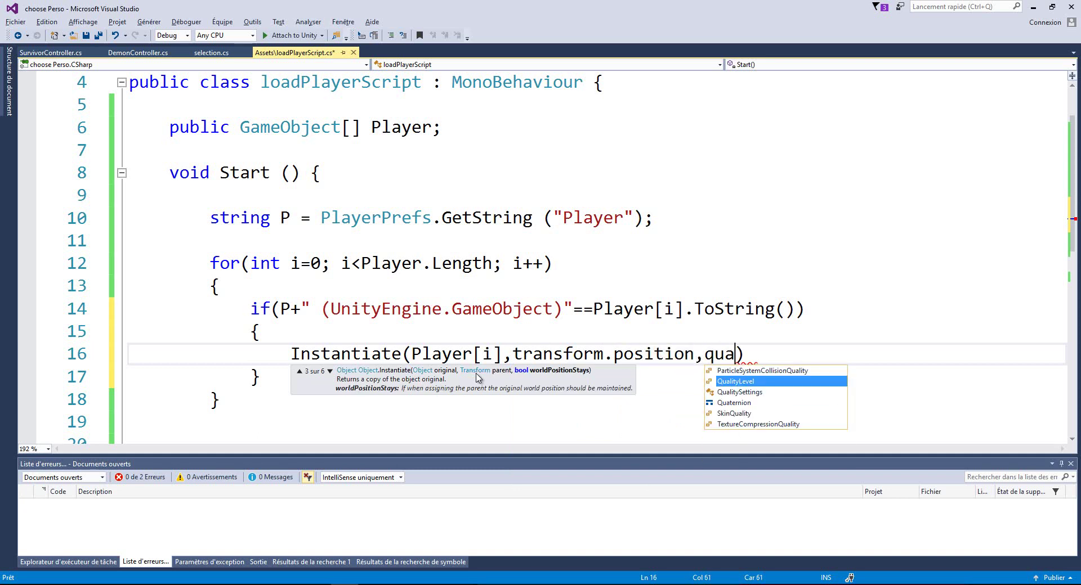
key("Down")
key("Down")
key("Tab")
type(".ide")
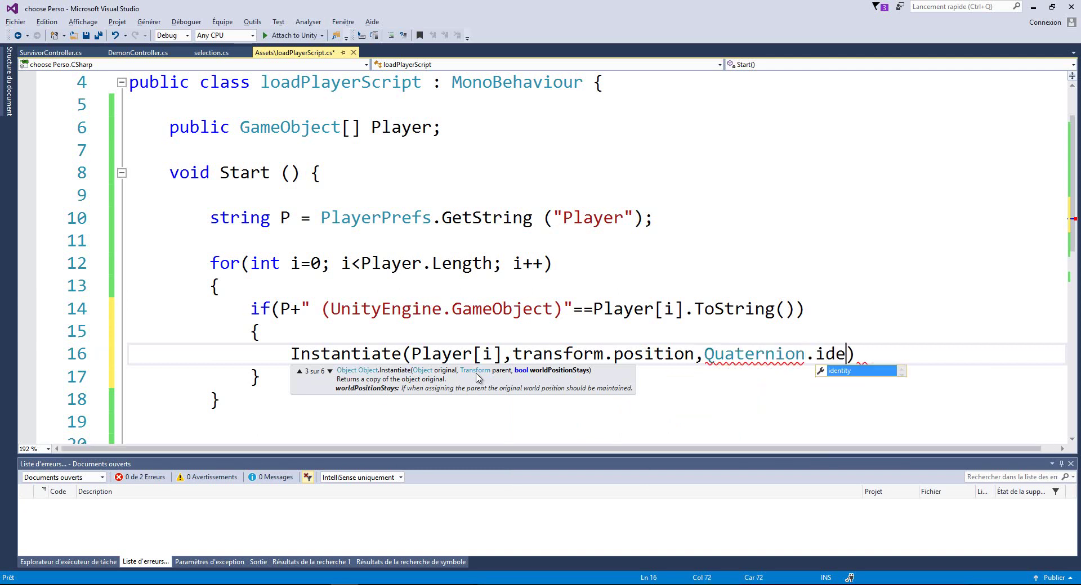
key("Tab")
type(");")
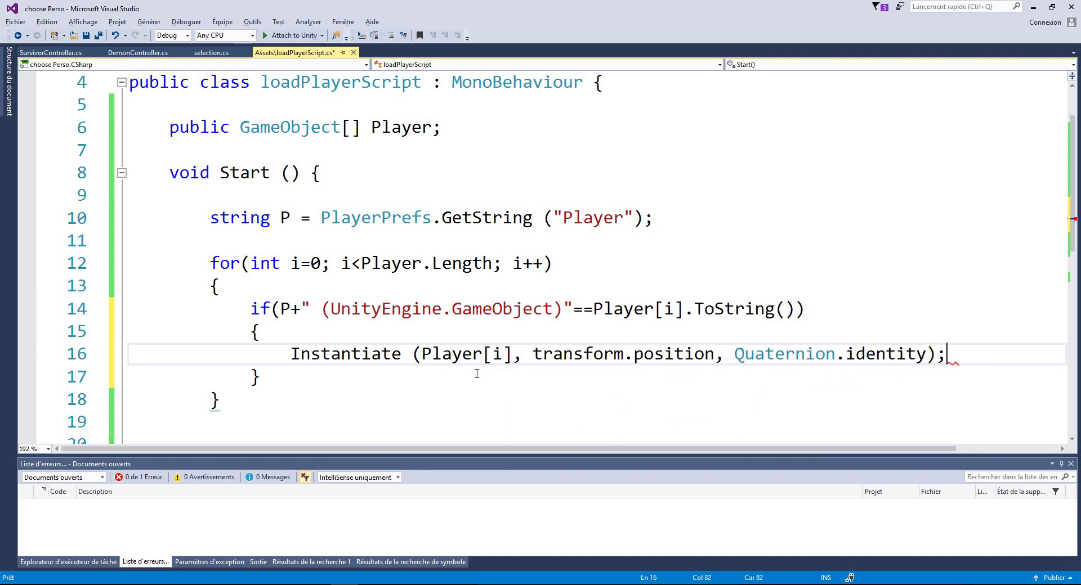
left_click(553, 218)
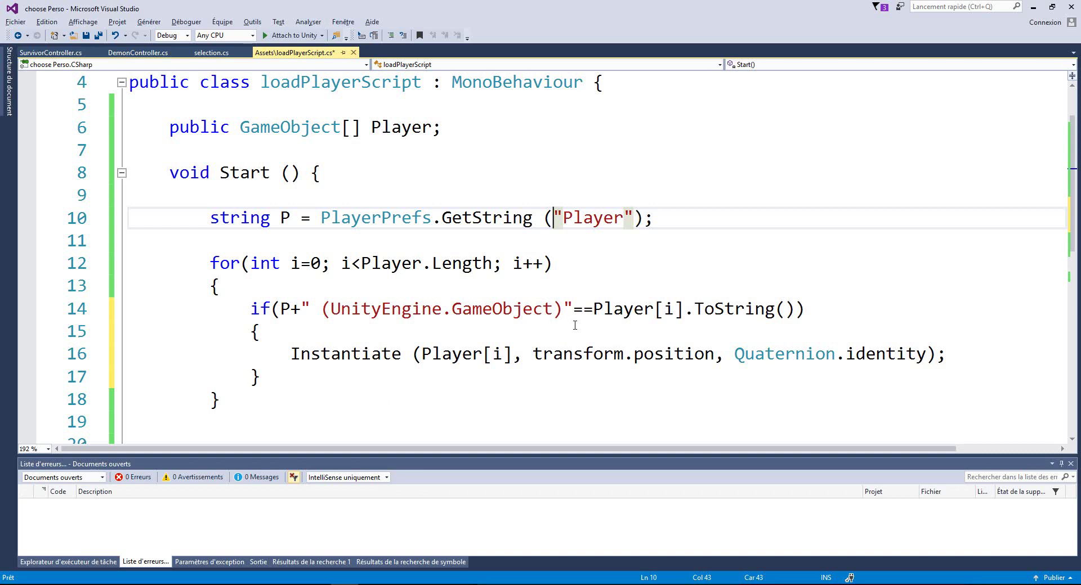
key("ctrl+s")
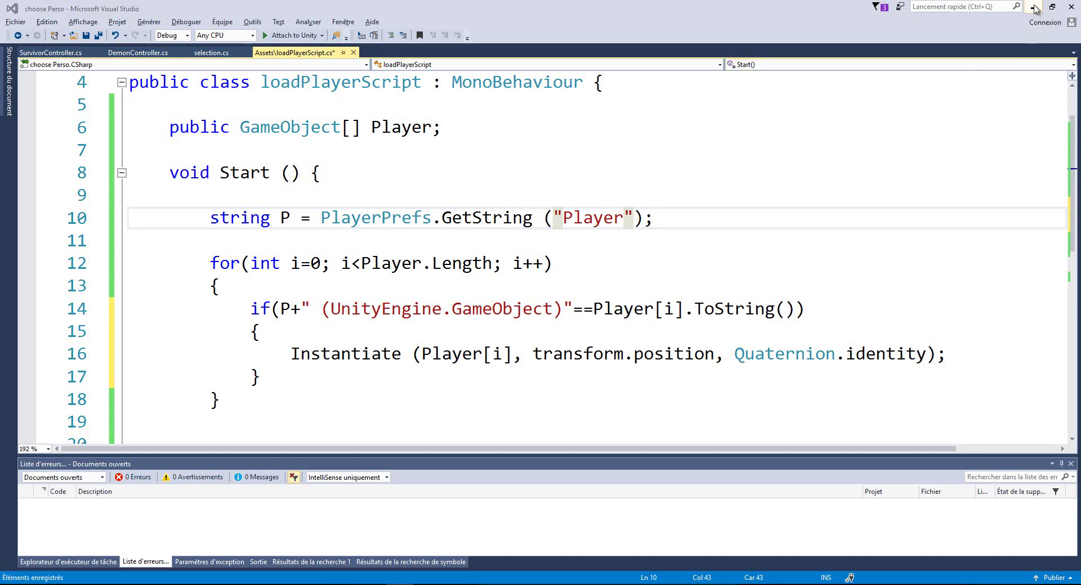
Resave the script and play-test, making the spawned Survivor_Player run forward with W in the tunnel.
left_click(1034, 7)
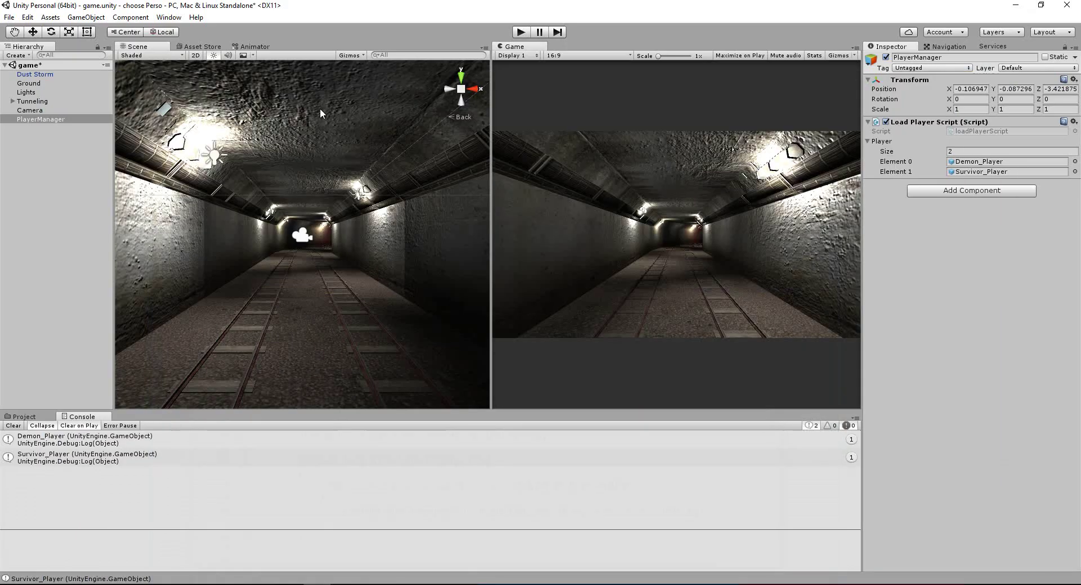
left_click(519, 33)
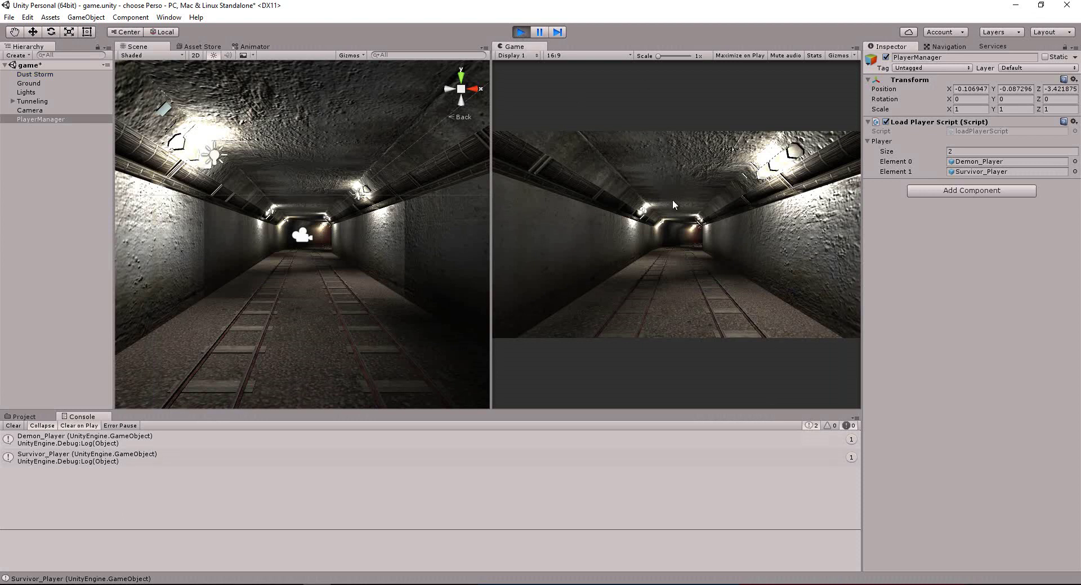
left_click(521, 32)
left_click(392, 583)
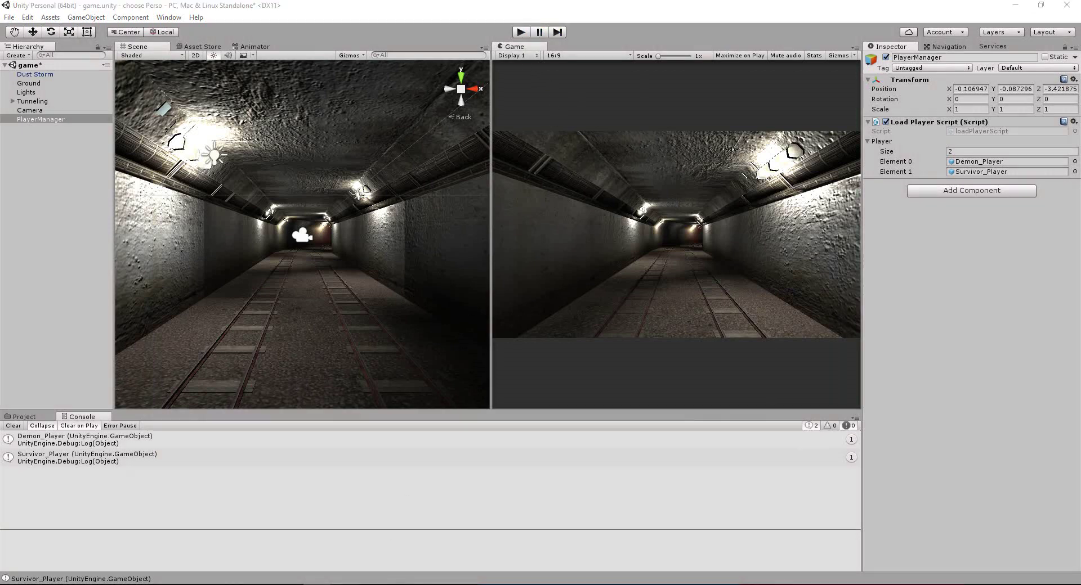
key("ctrl+s")
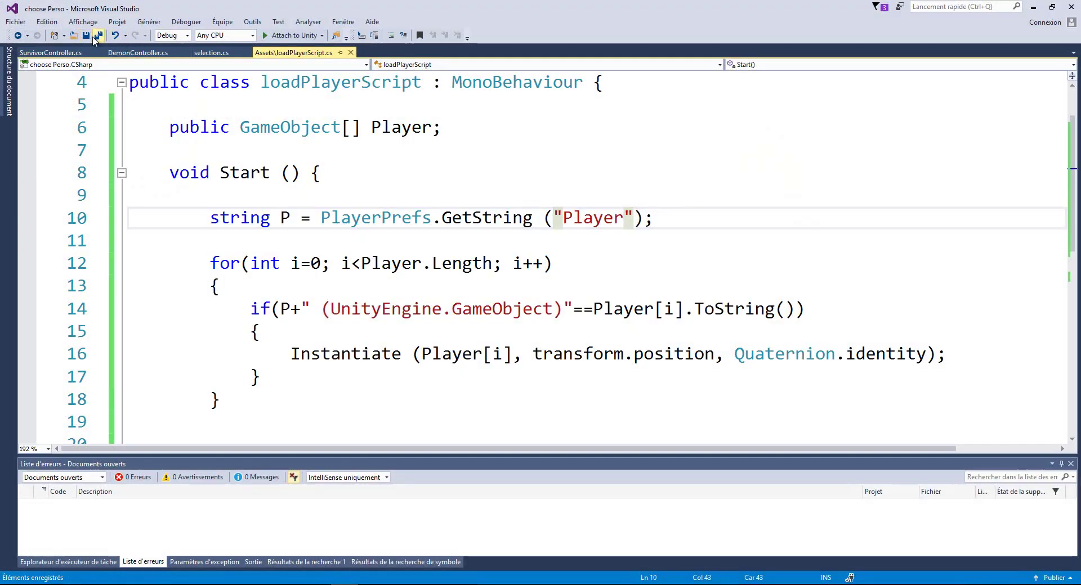
left_click(1033, 7)
left_click(523, 32)
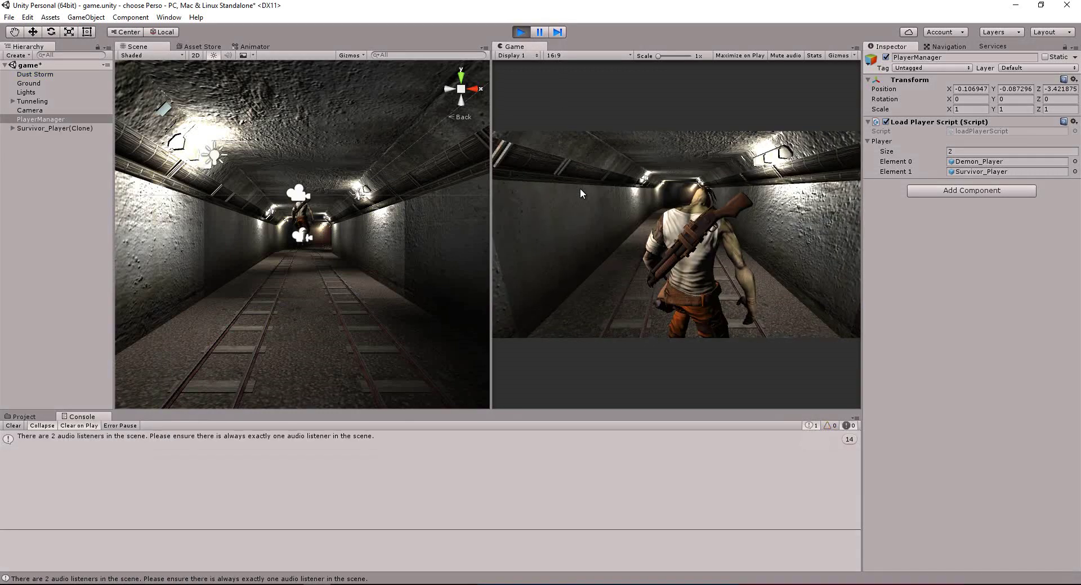
key("w")
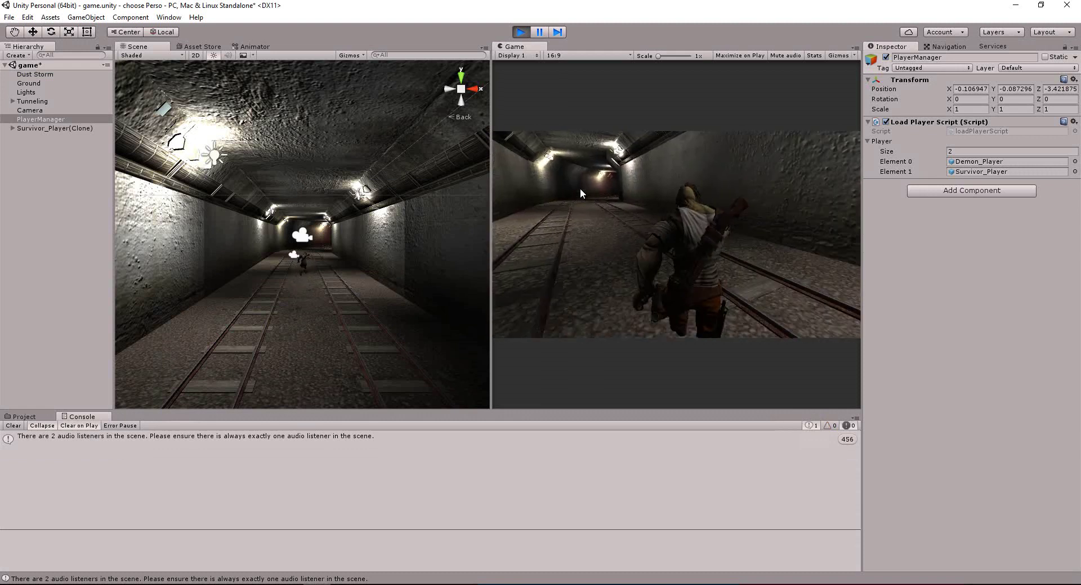
left_click(521, 32)
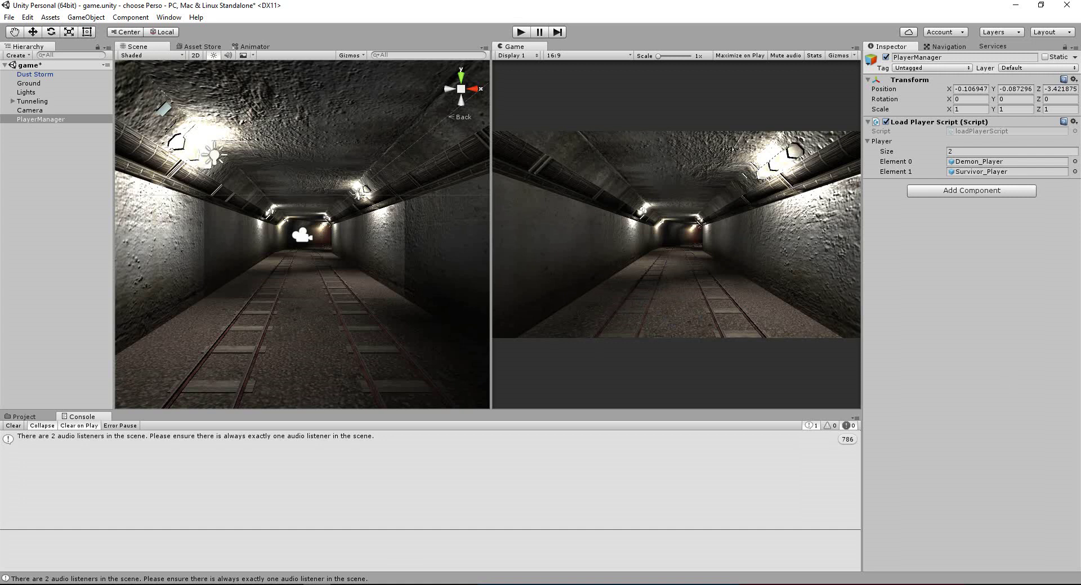
Create an empty GameObject in the Hierarchy and rename it SpawnPoint.
key("ctrl+5")
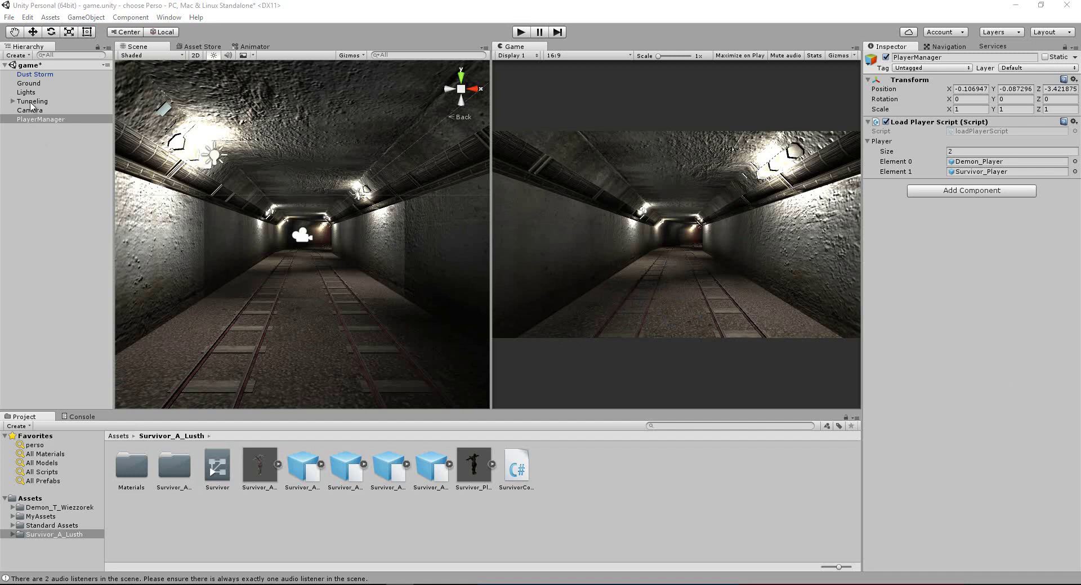
left_click(20, 56)
left_click(33, 68)
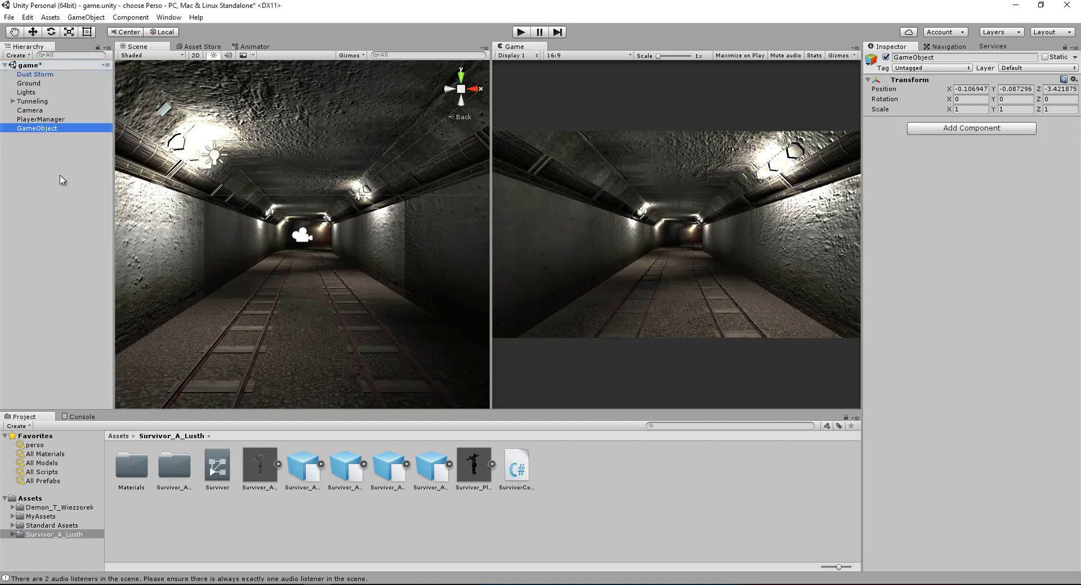
right_click(48, 134)
left_click(68, 165)
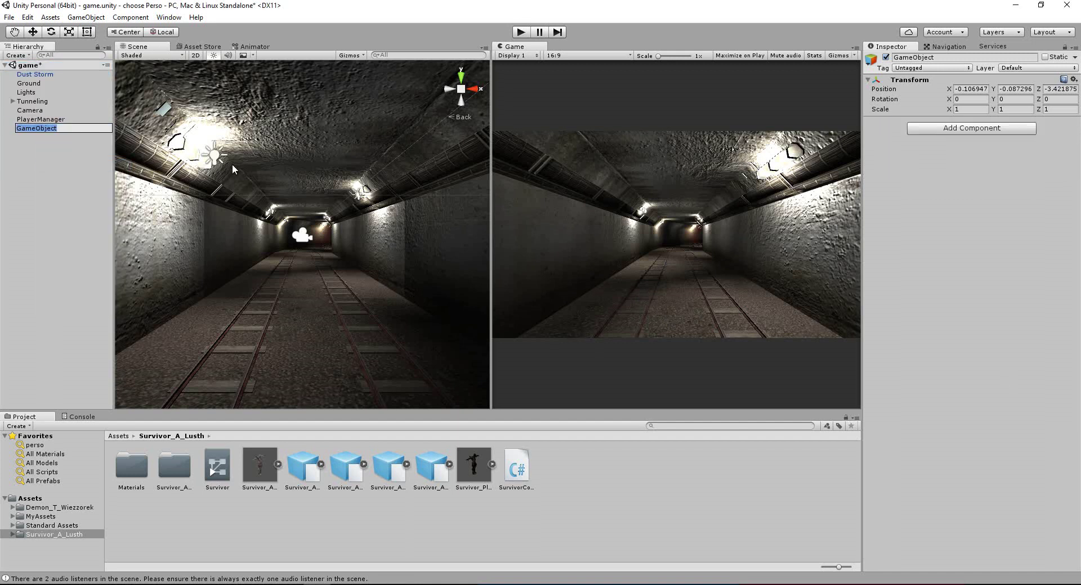
type("SpawnP")
type("oint")
key("Return")
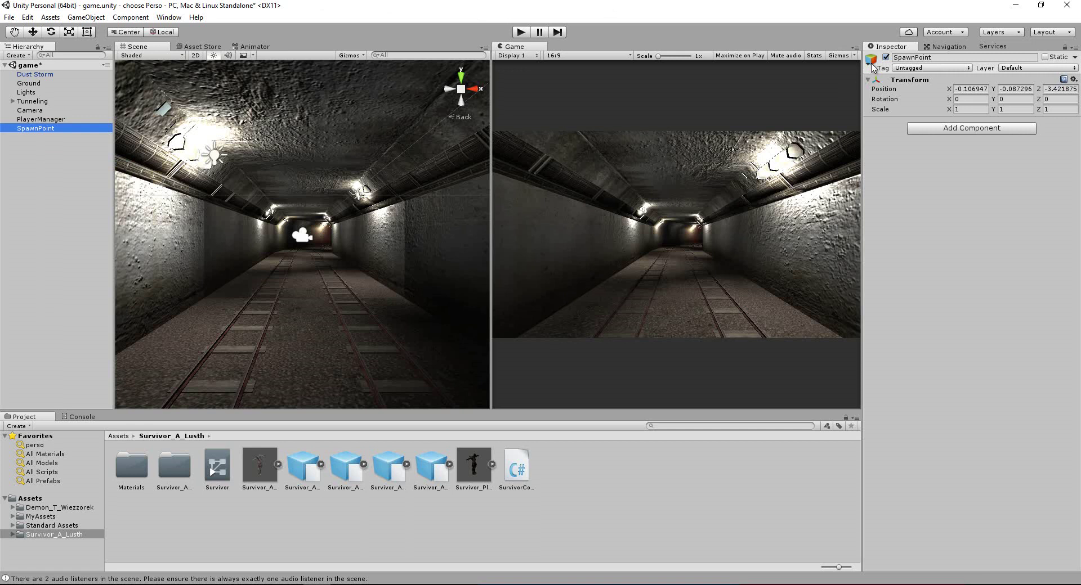
Give SpawnPoint a green label icon and frame it in the Scene view from the right.
left_click(871, 59)
left_click(932, 86)
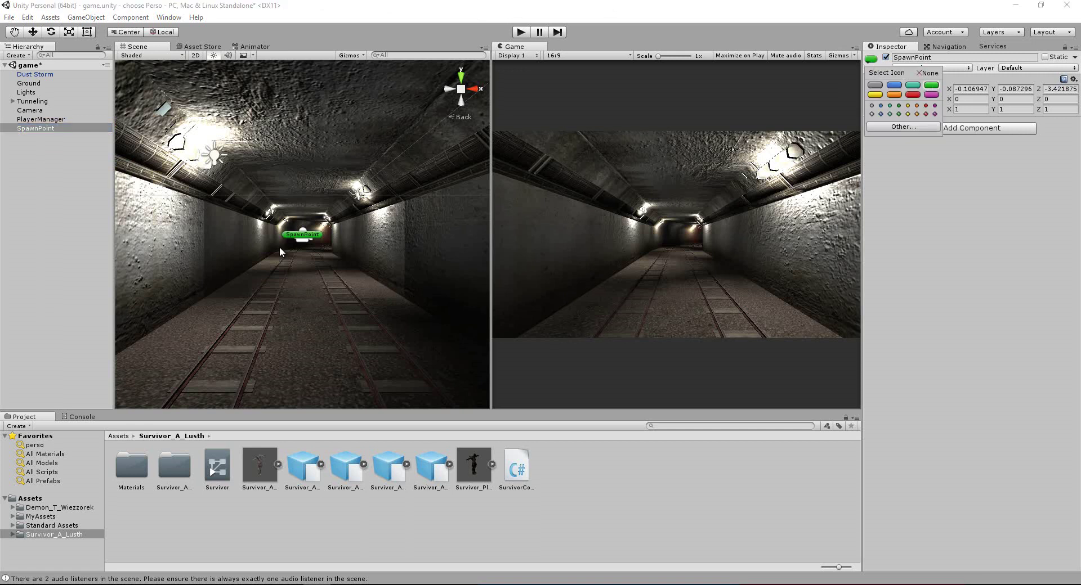
left_click(455, 192)
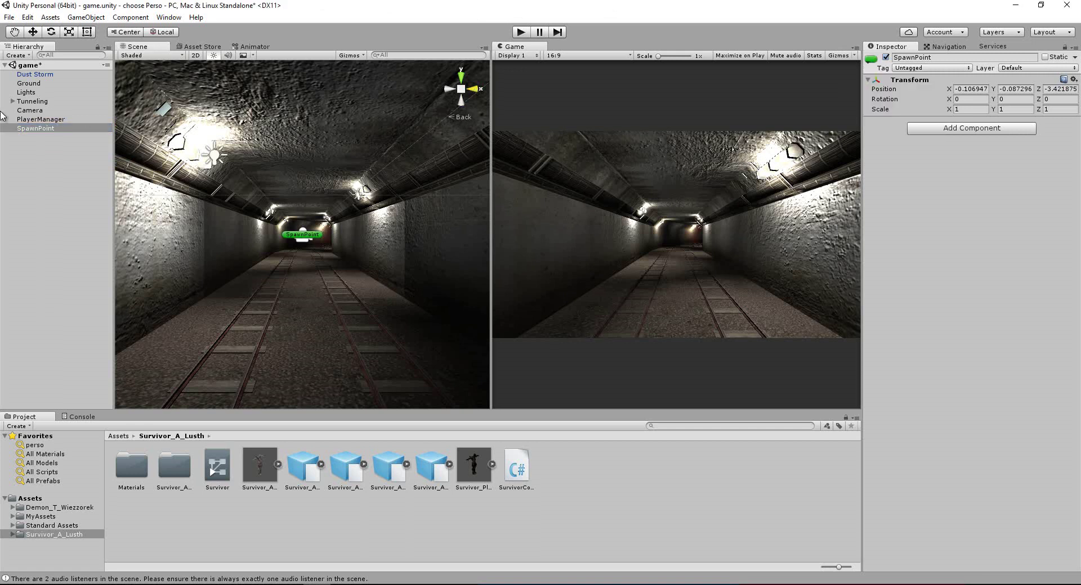
double_click(28, 129)
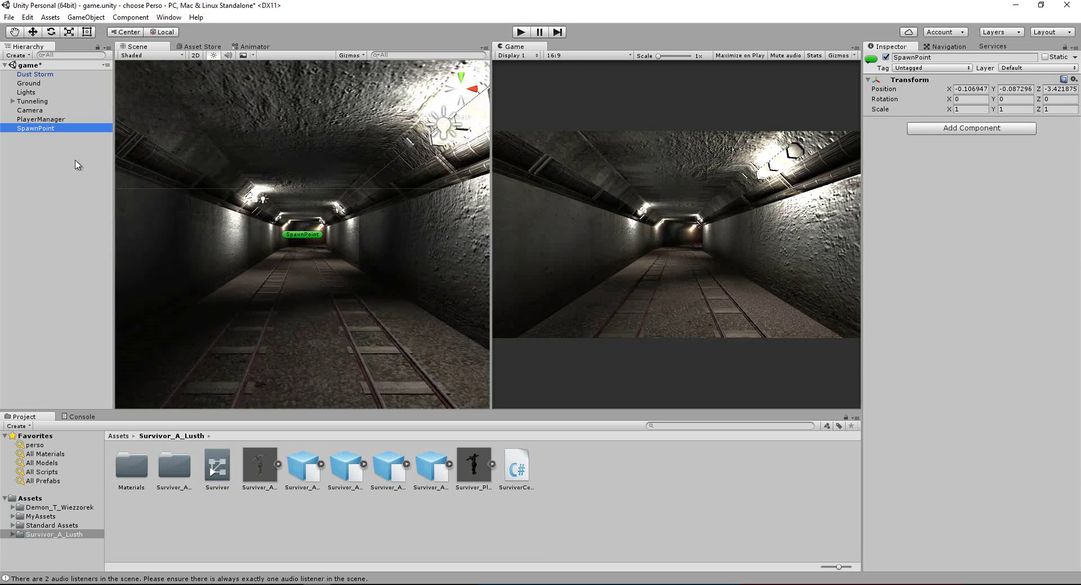
left_click(473, 89)
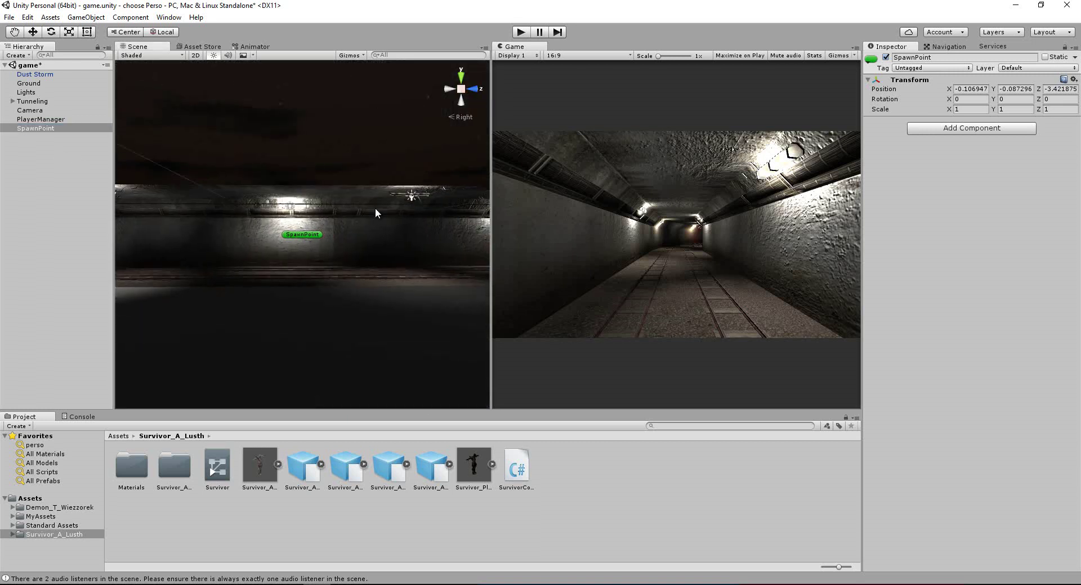
With the Move tool, lower SpawnPoint toward the tunnel floor and push it further along.
left_click(33, 31)
left_click_drag(304, 193, 304, 210)
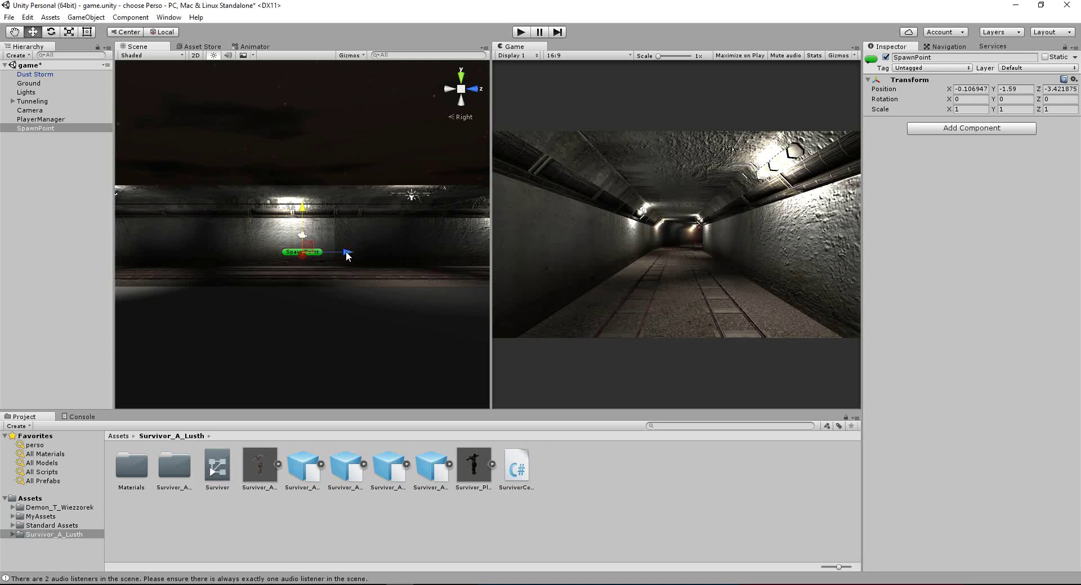
mouse_move(347, 252)
left_mouse_down()
mouse_move(425, 251)
mouse_move(414, 251)
left_mouse_up()
From a top view, drag SpawnPoint up the tunnel to Z 42.3 and sideways to X 0.8.
left_click(461, 75)
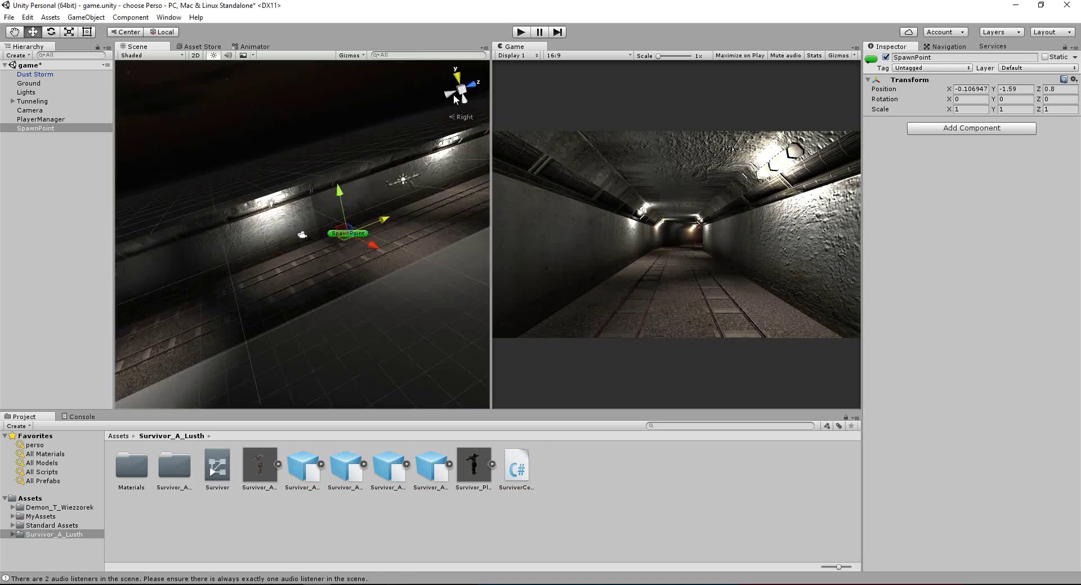
scroll(312, 316, "down", 3)
scroll(339, 329, "down", 3)
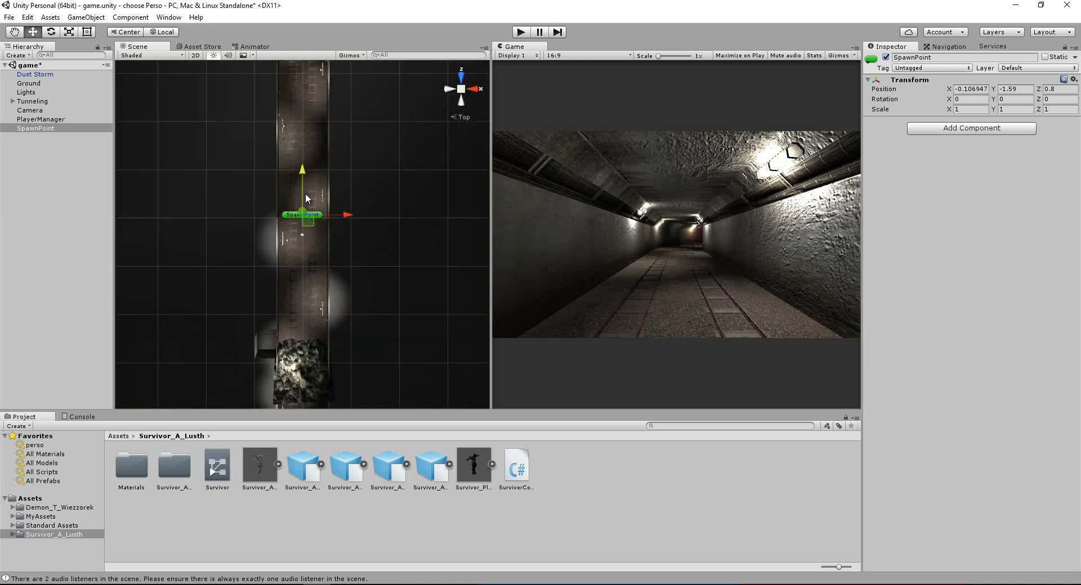
middle_click_drag(350, 154, 354, 292)
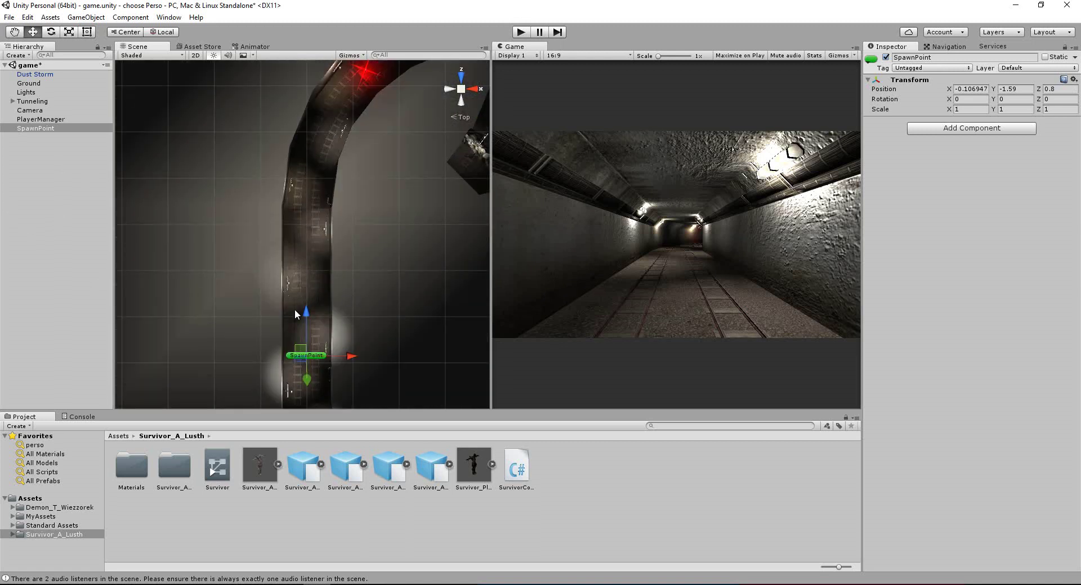
left_click_drag(304, 317, 307, 133)
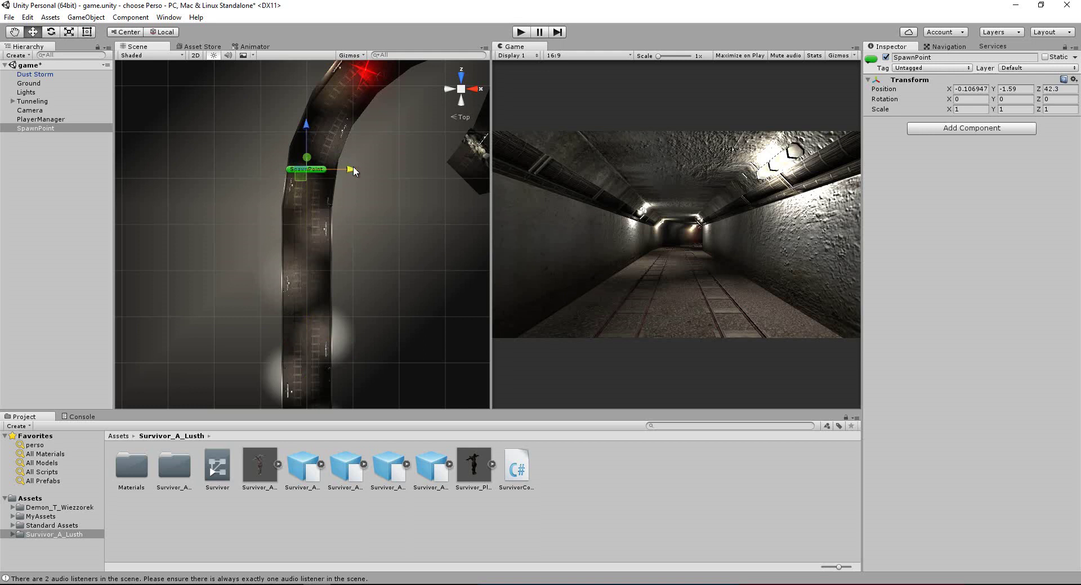
left_click_drag(353, 169, 358, 169)
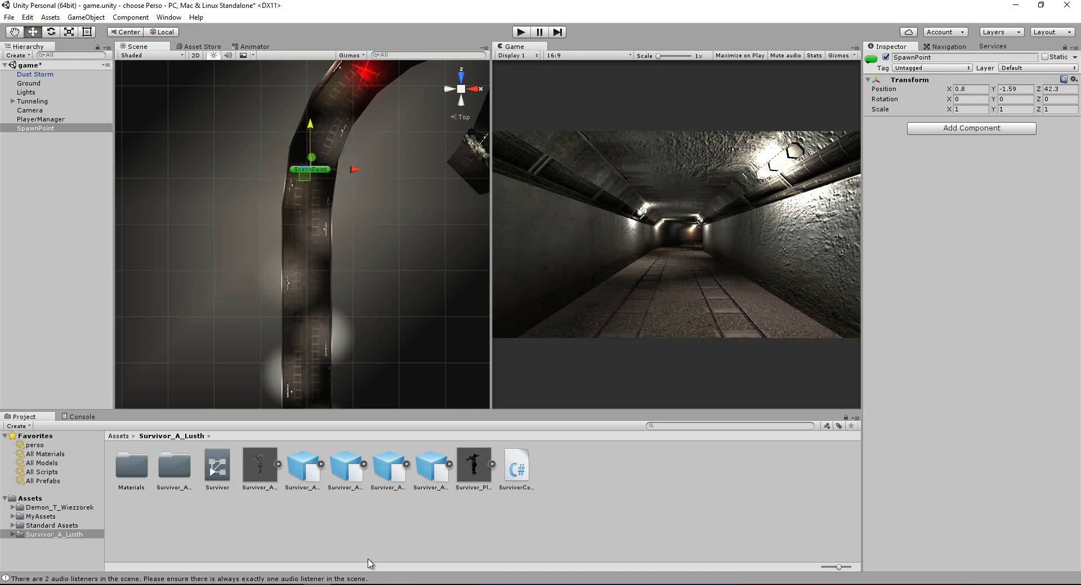
Add 'public GameObject SpawnPoint;' on line 7 of loadPlayerScript and save the script.
left_click(349, 584)
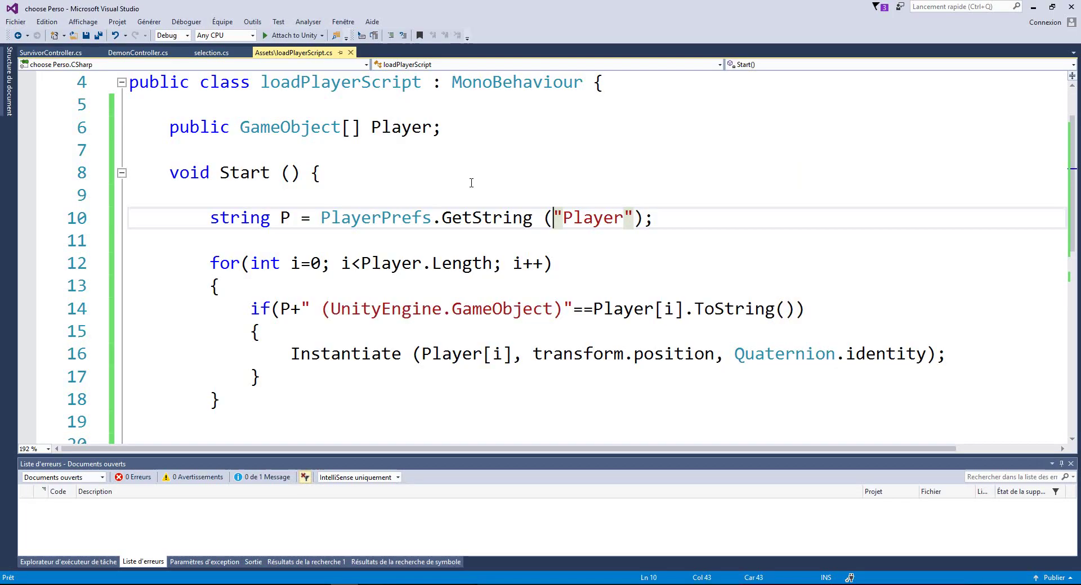
left_click(227, 149)
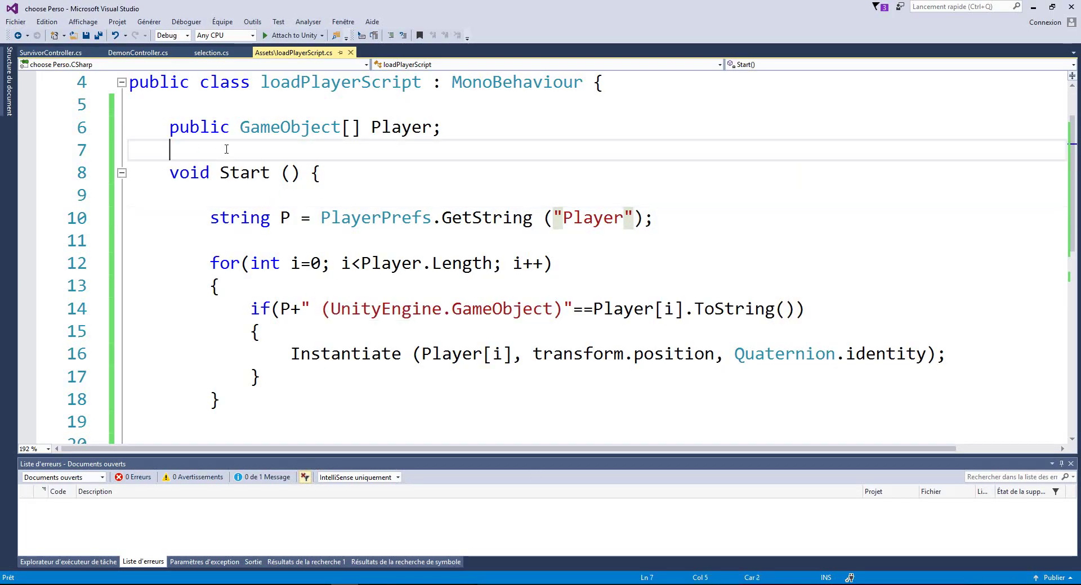
type("public ")
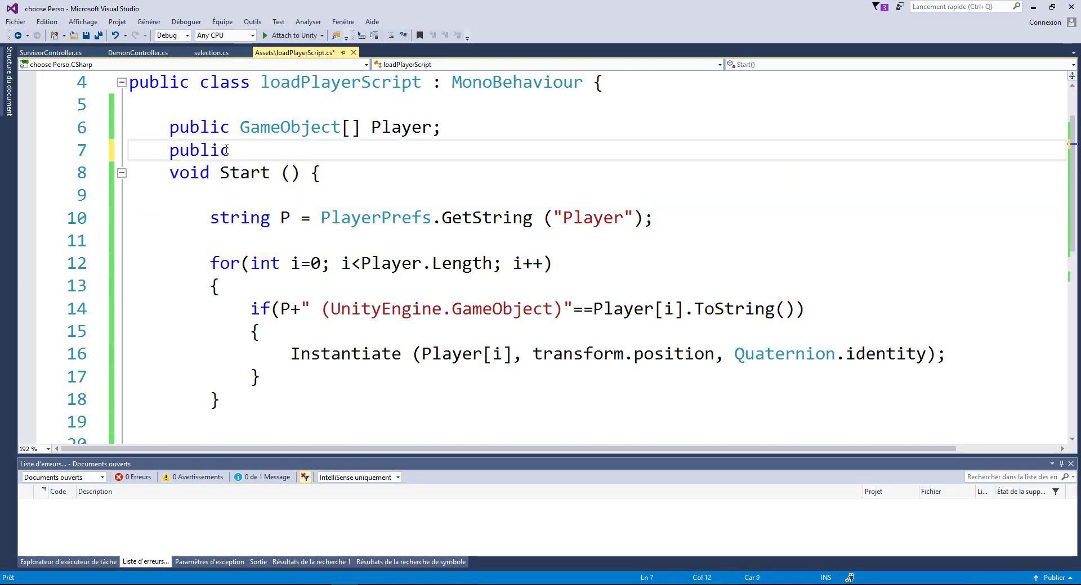
type("Ga")
key("Tab")
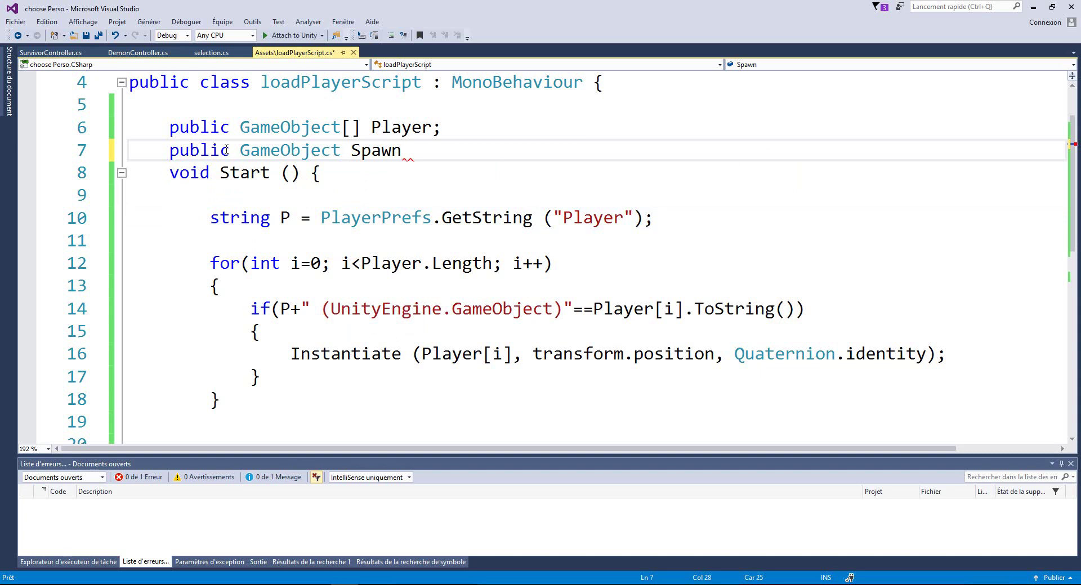
type("Point;")
key("Return")
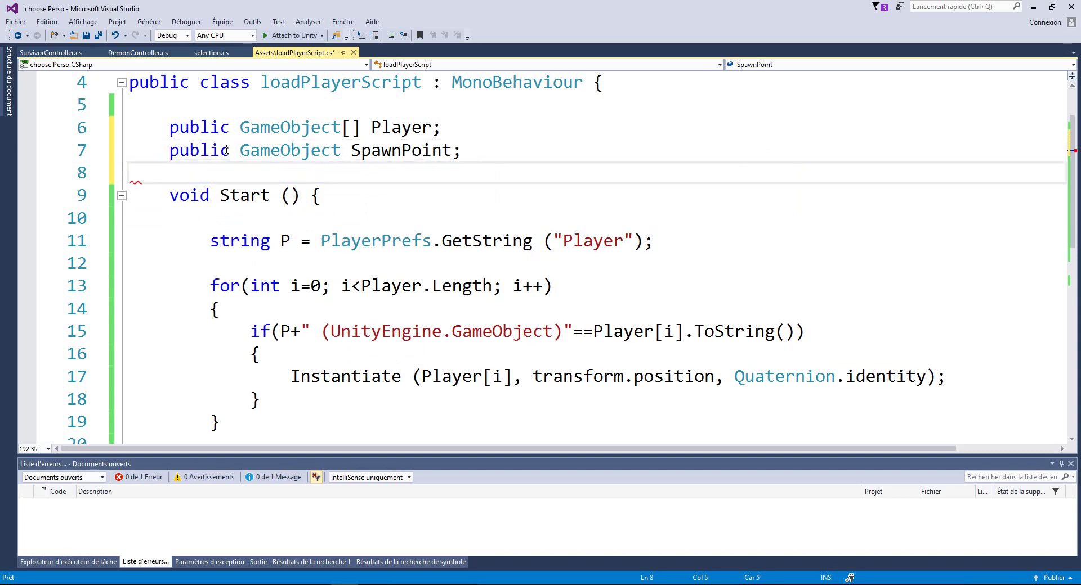
key("ctrl+s")
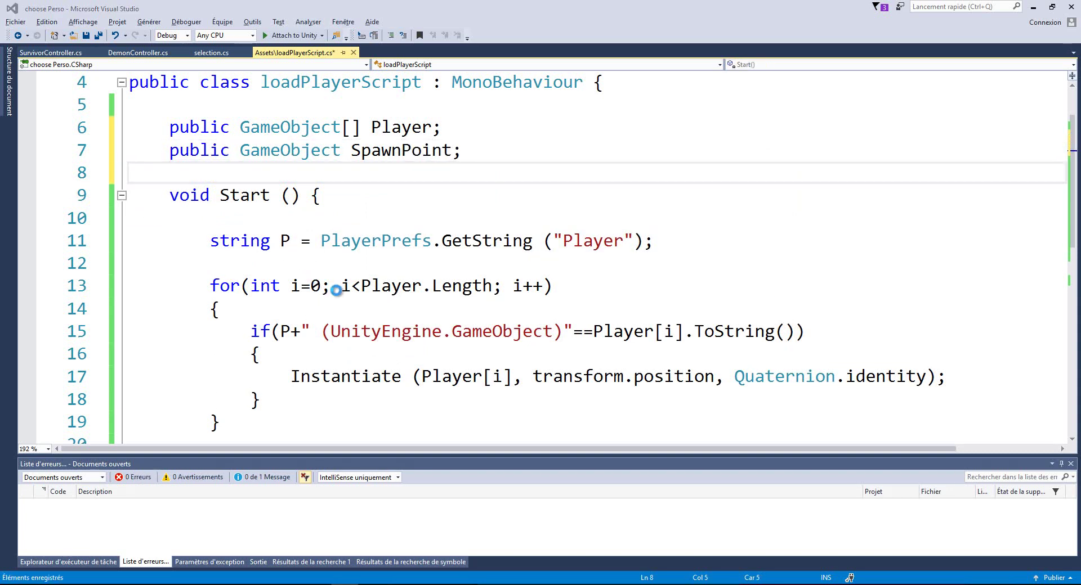
key("alt+Tab")
Drag the SpawnPoint object into PlayerManager's Spawn Point slot in the Inspector.
left_click(44, 119)
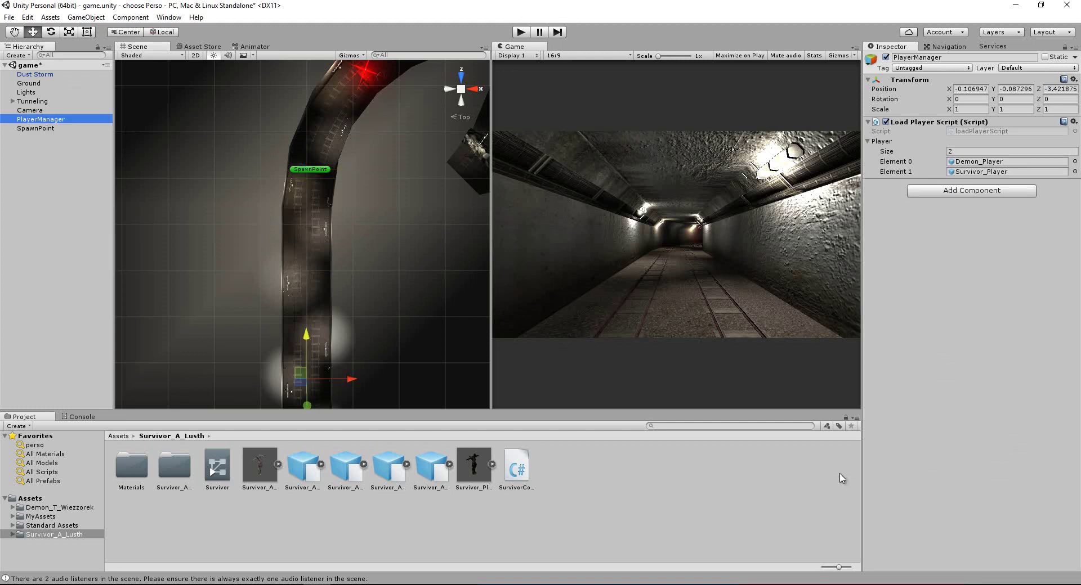
key("alt+Tab")
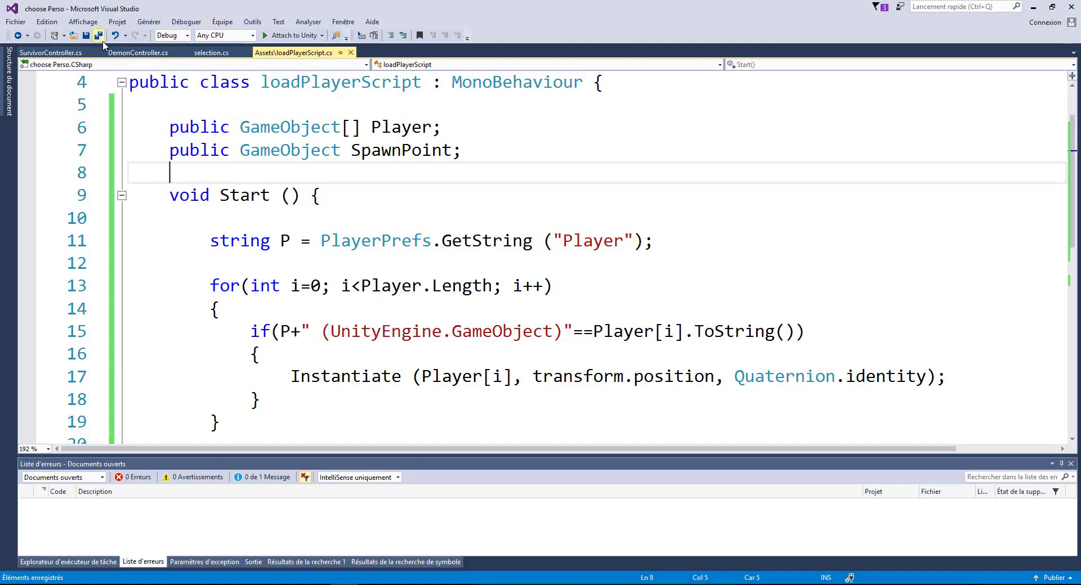
left_click(1033, 7)
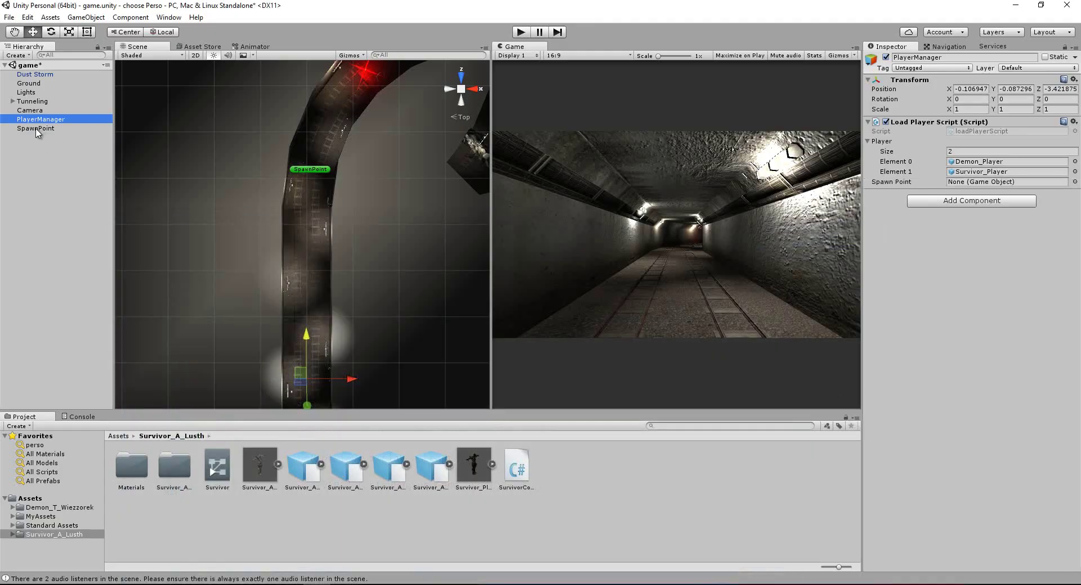
left_click_drag(37, 132, 632, 240)
left_click_drag(985, 186, 987, 184)
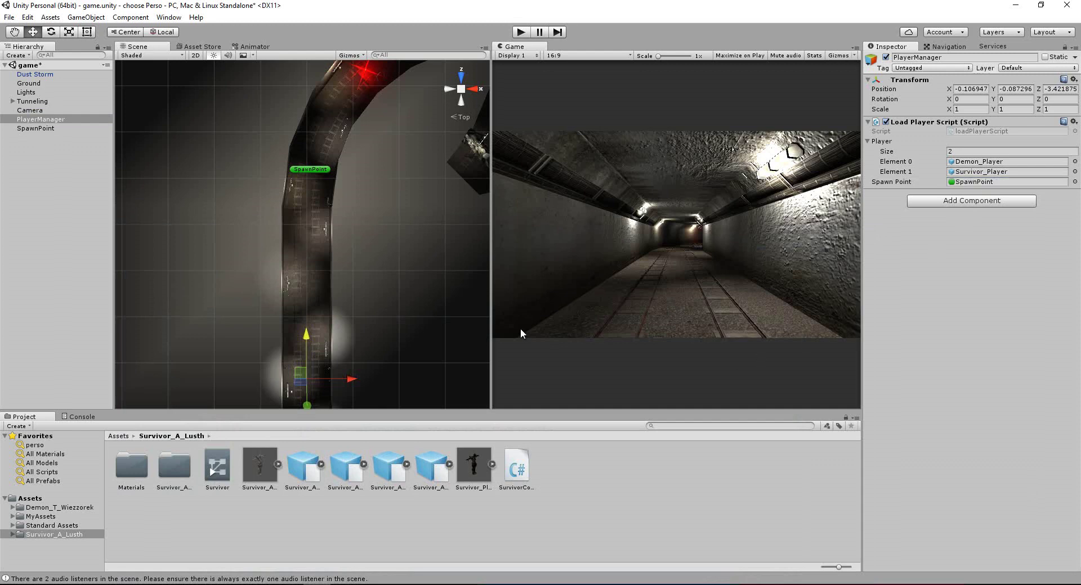
left_click(356, 583)
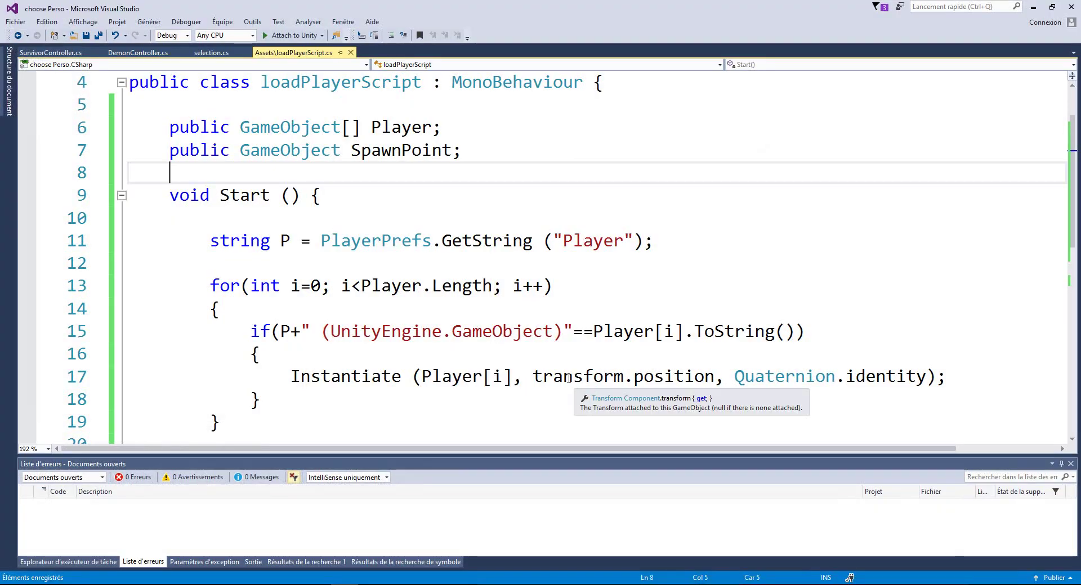
Change the line 17 Instantiate position to SpawnPoint.transform.position.
left_click(535, 378)
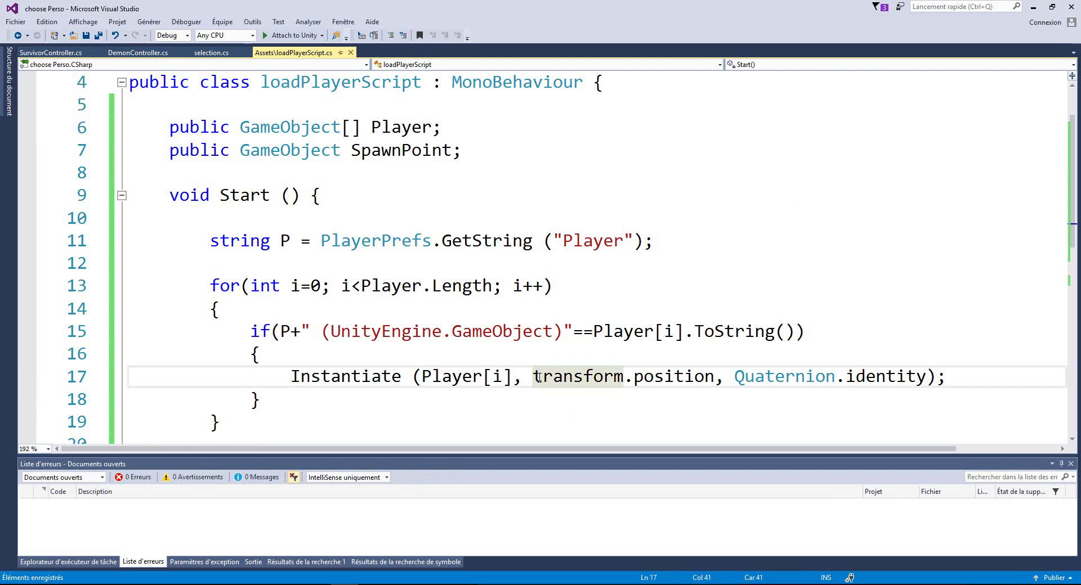
key("Left")
type("spa")
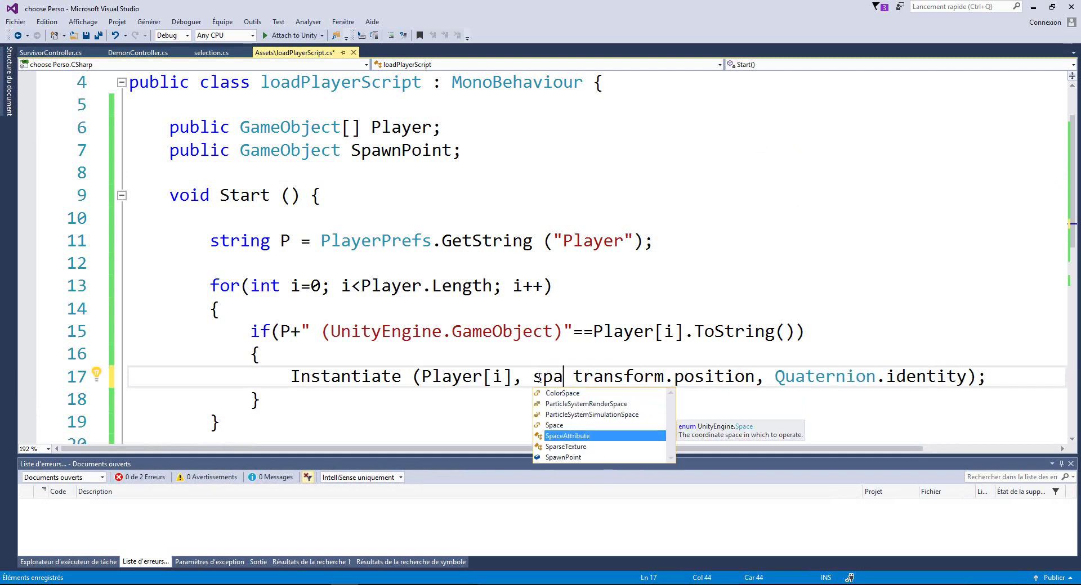
key("Down")
key("Down")
key("Tab")
type(".")
key("Delete")
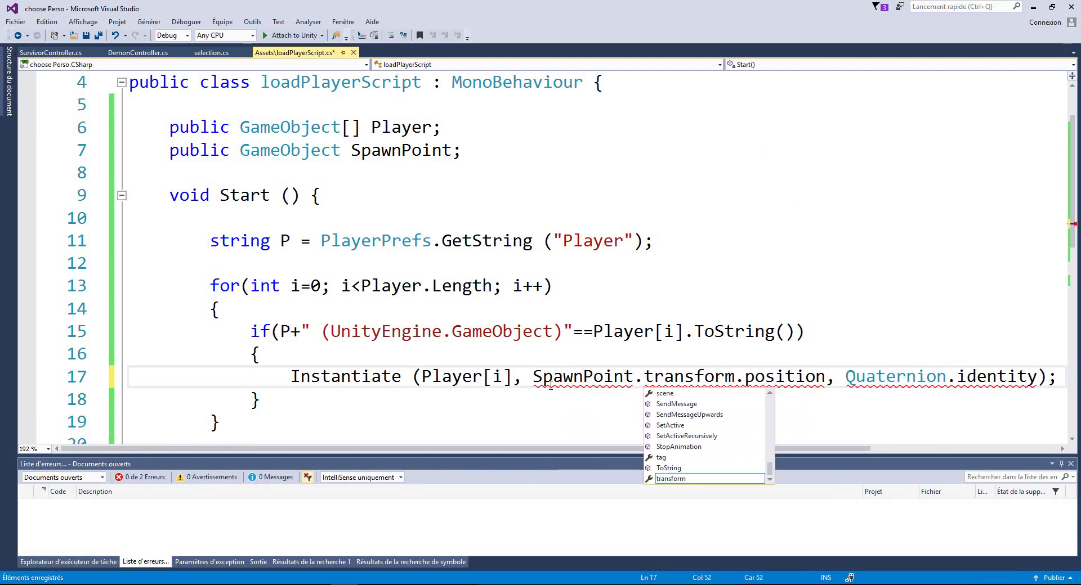
key("alt+Tab")
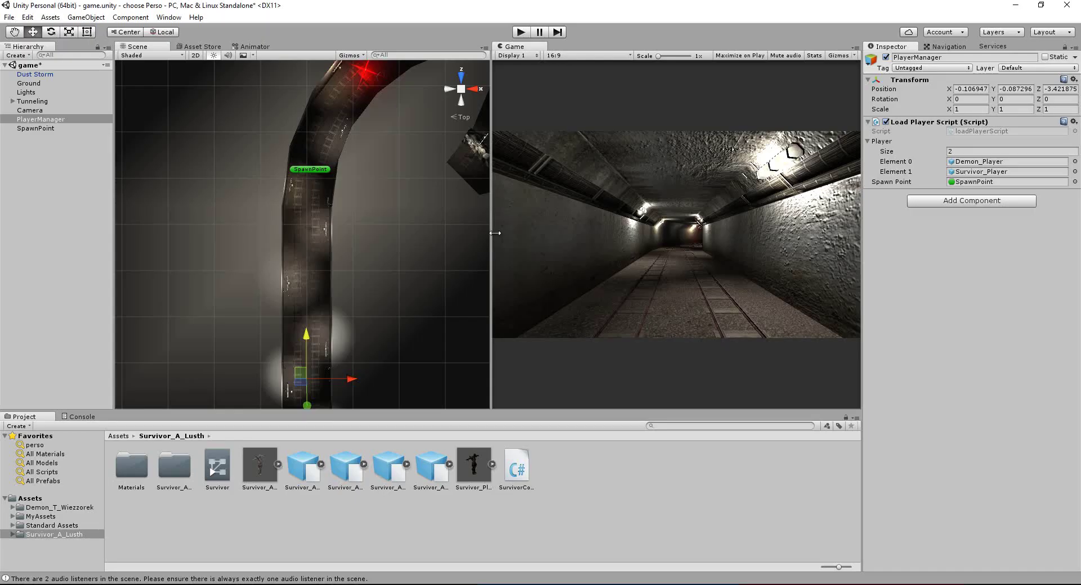
Run a quick play test, stop it, and save loadPlayerScript in Visual Studio.
left_click(520, 32)
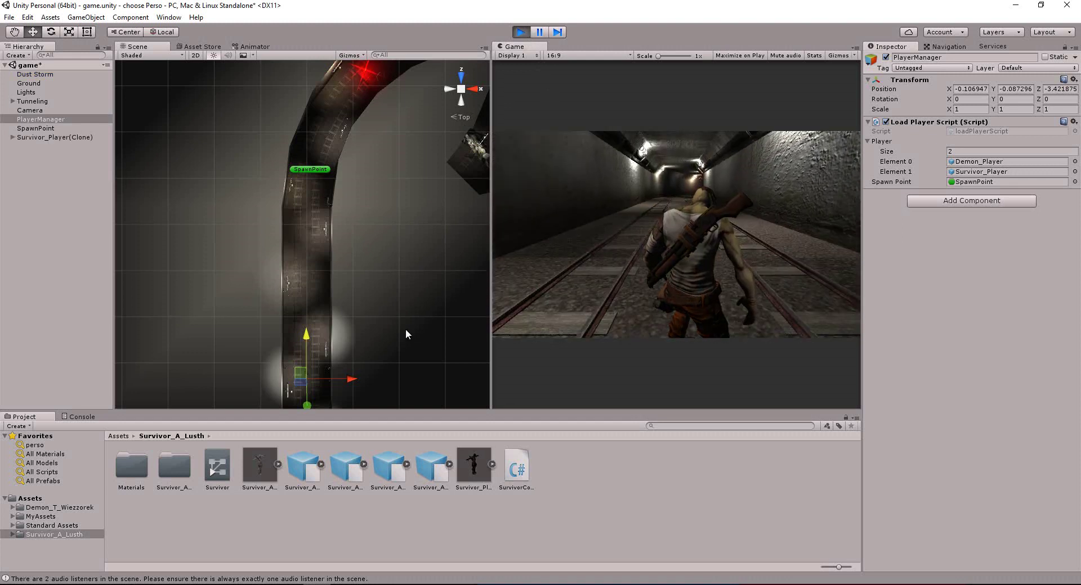
left_click(521, 32)
left_click(360, 583)
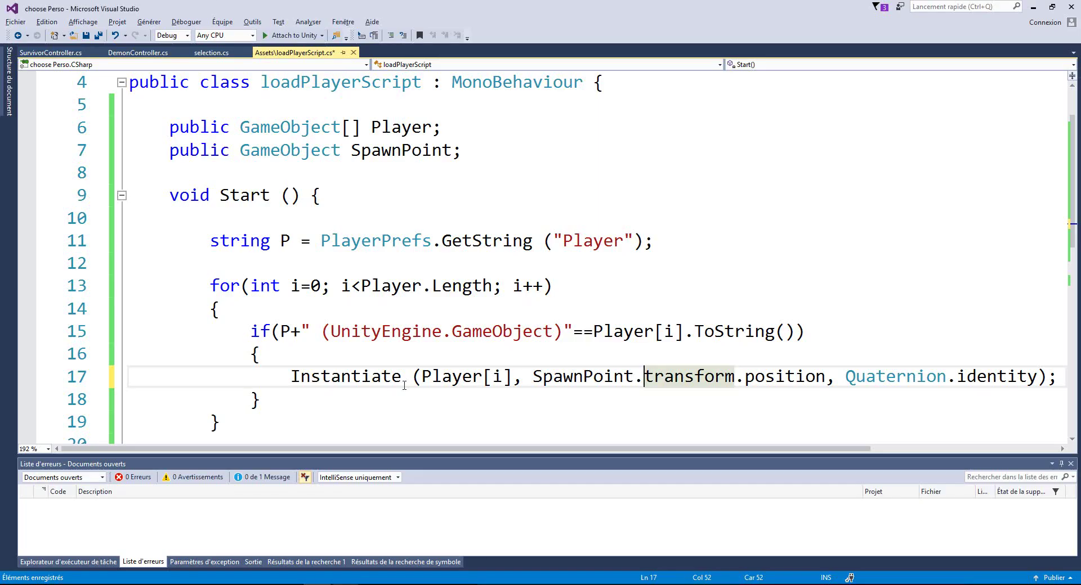
left_click(99, 36)
left_click(1033, 7)
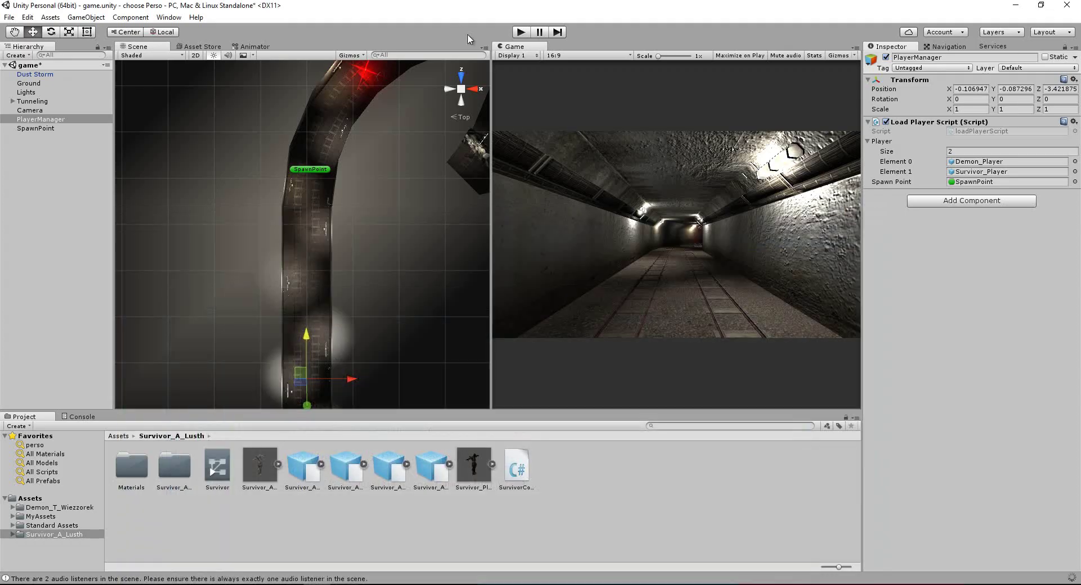
Play again, frame the Survivor_Player(Clone), and run it through the tunnel with W, A and D.
left_click(521, 34)
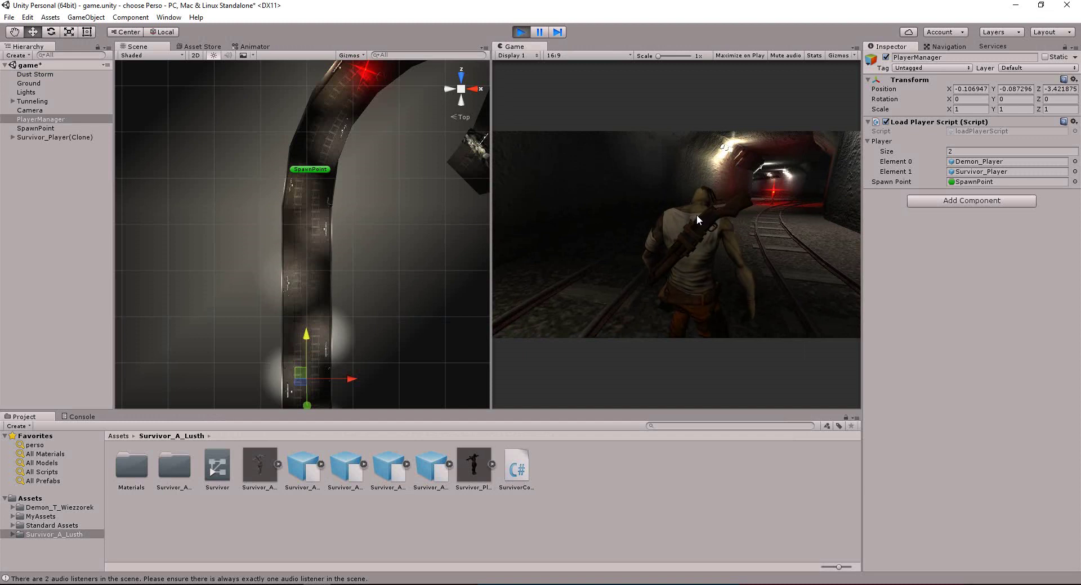
left_click(55, 137)
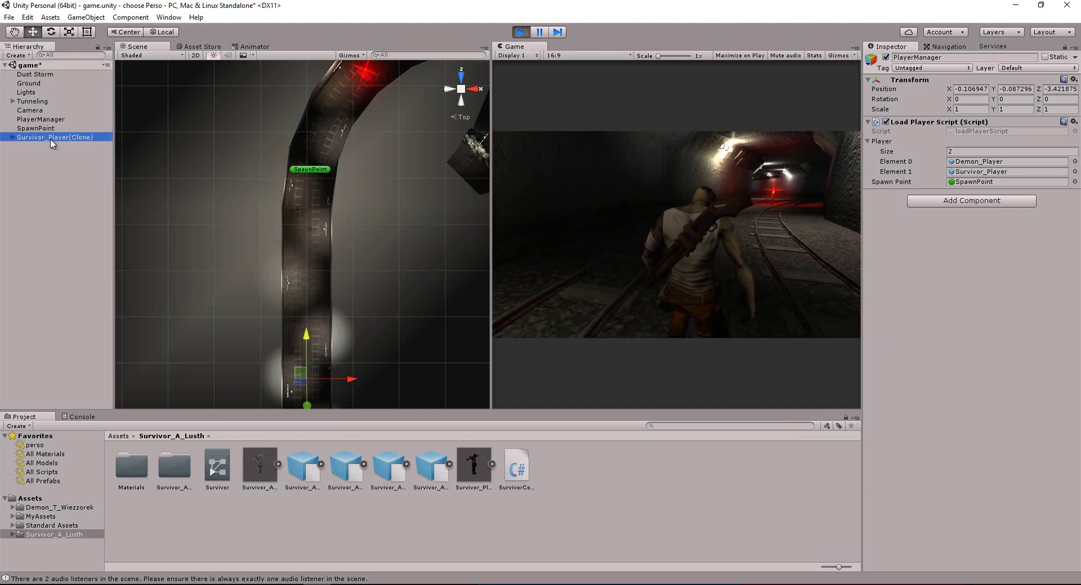
key("f")
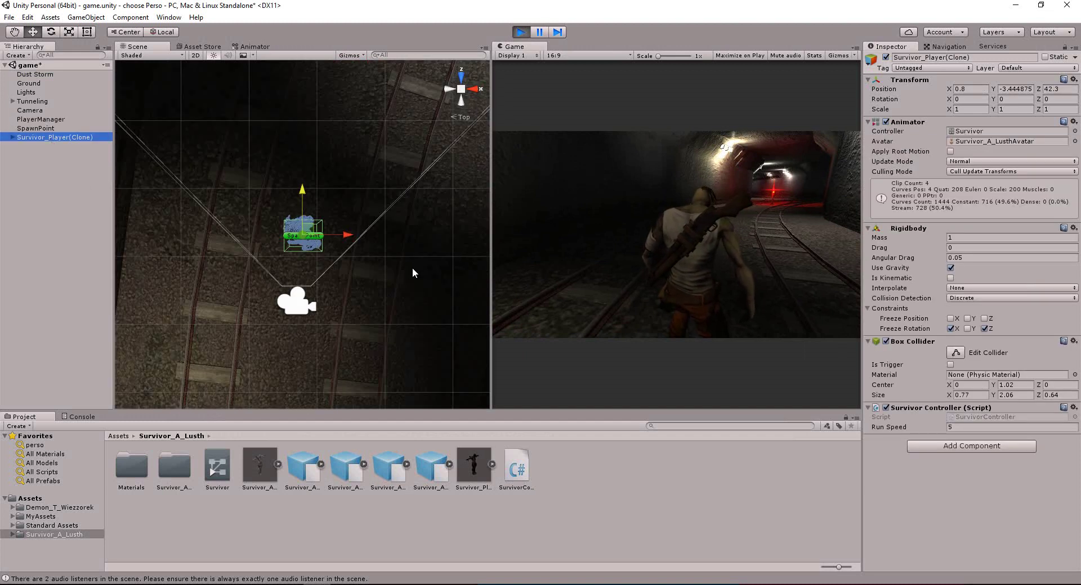
left_click(665, 248)
key("w")
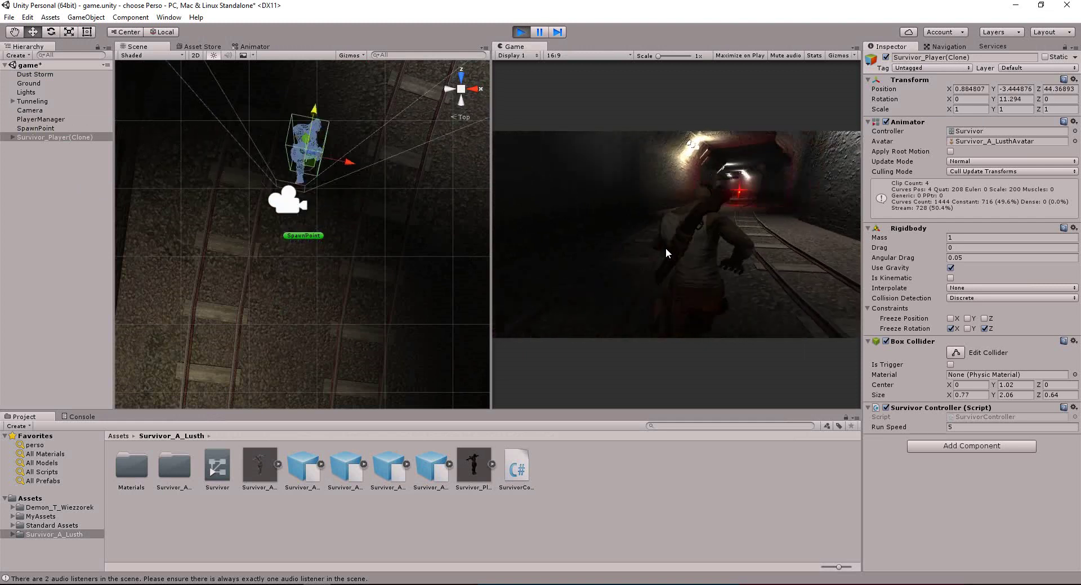
key("a")
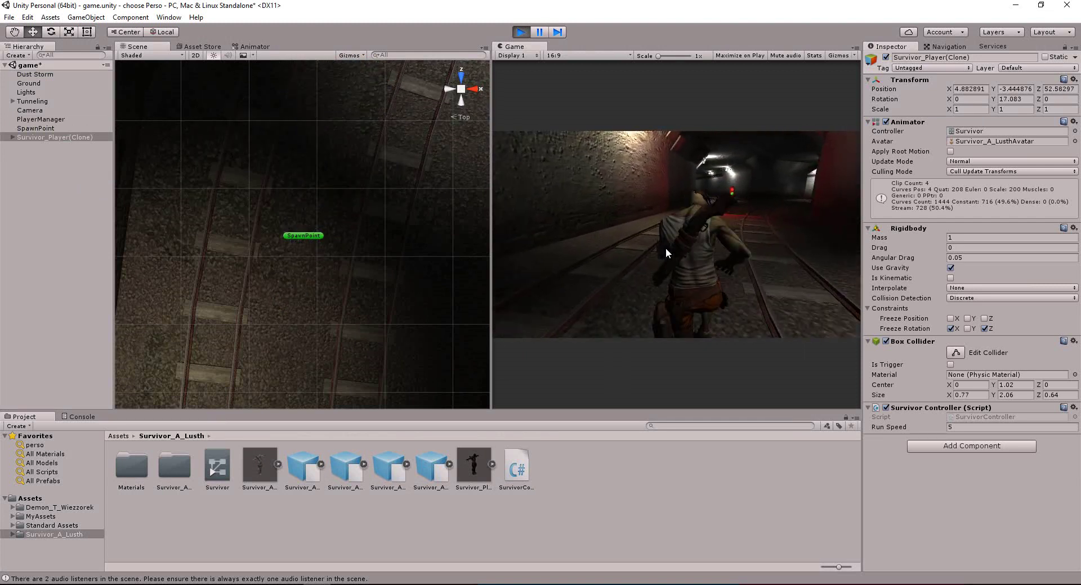
key("d")
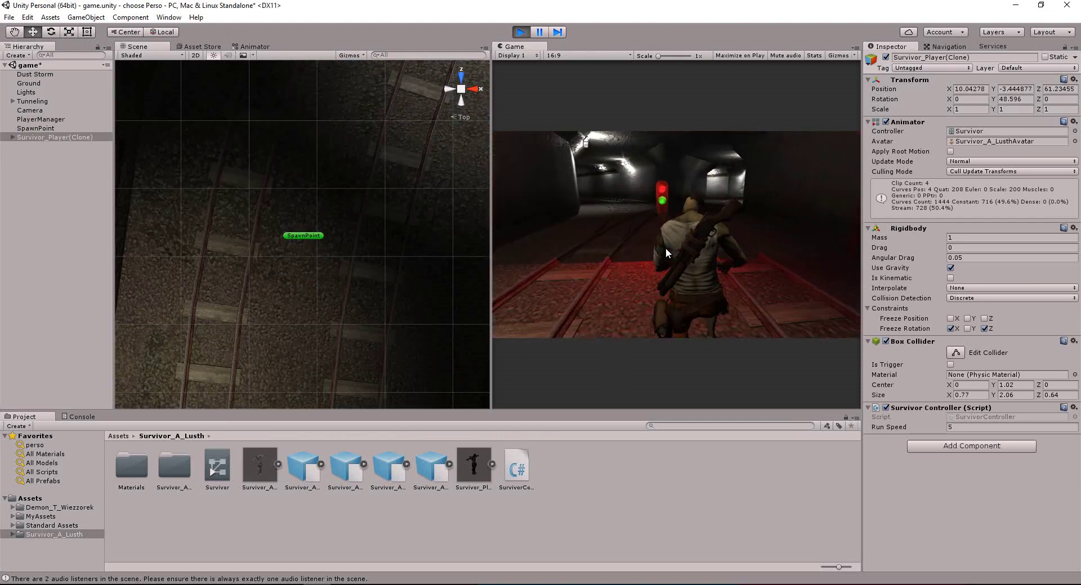
key("w")
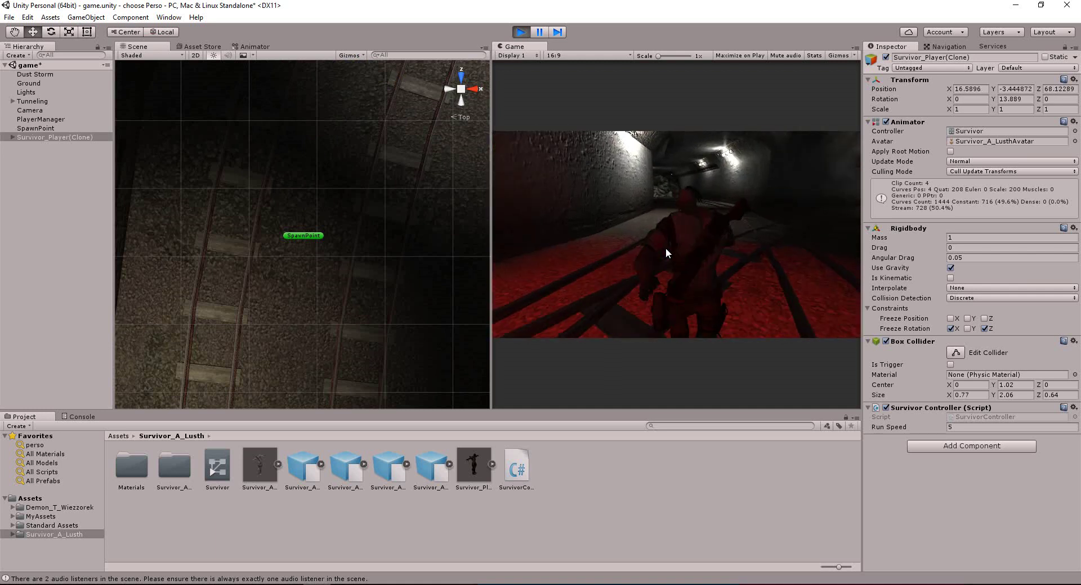
key("d")
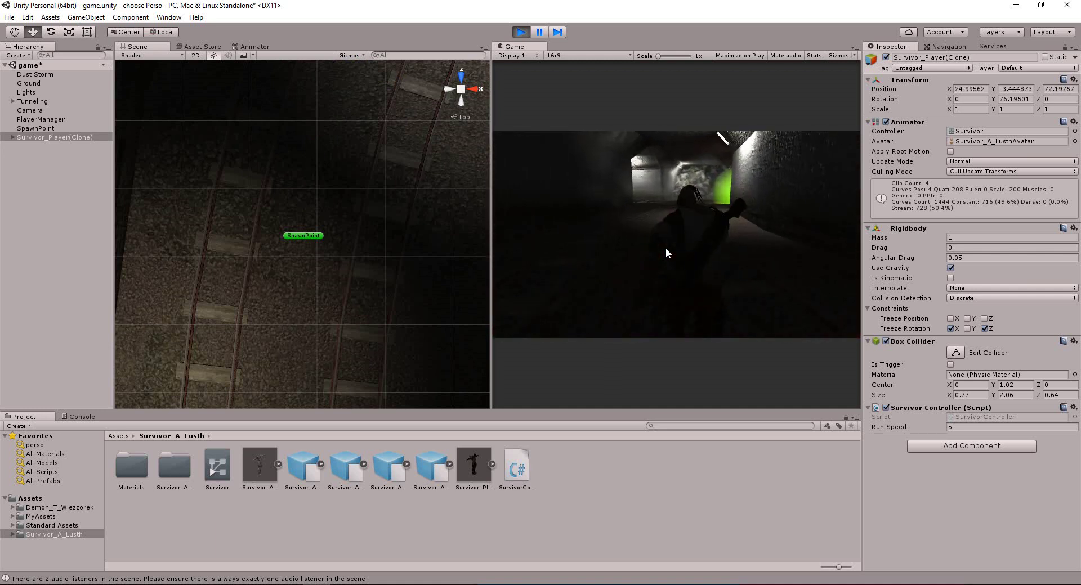
key("d")
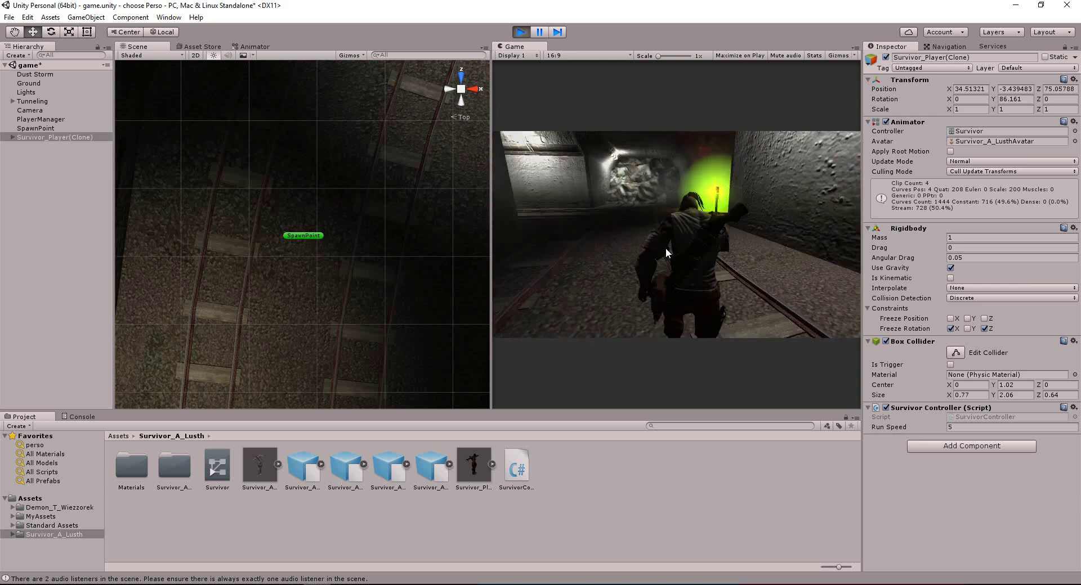
Stop play mode and save the game scene with File > Save Scene.
left_click(520, 32)
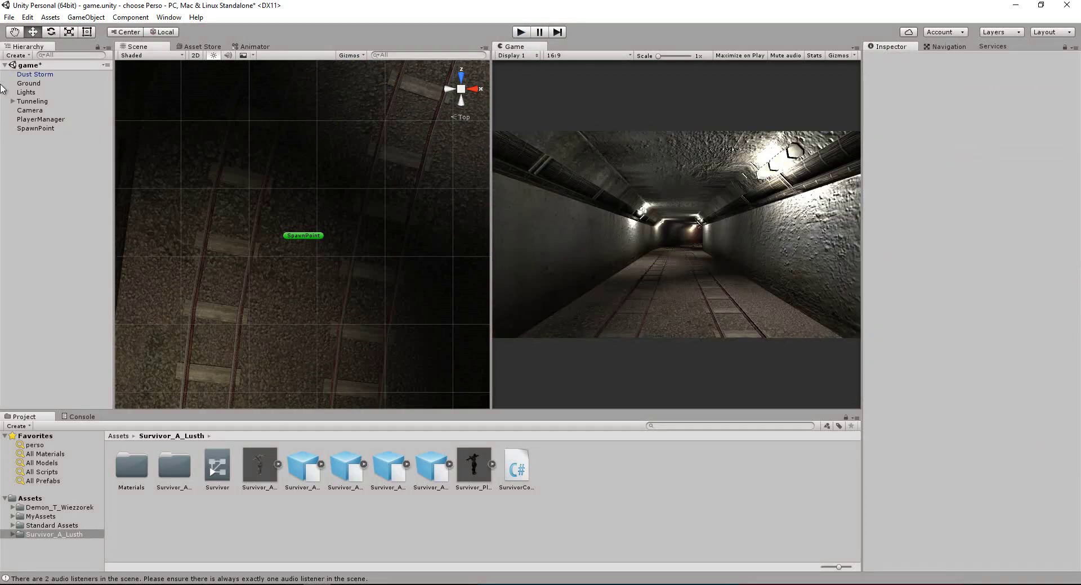
left_click(9, 18)
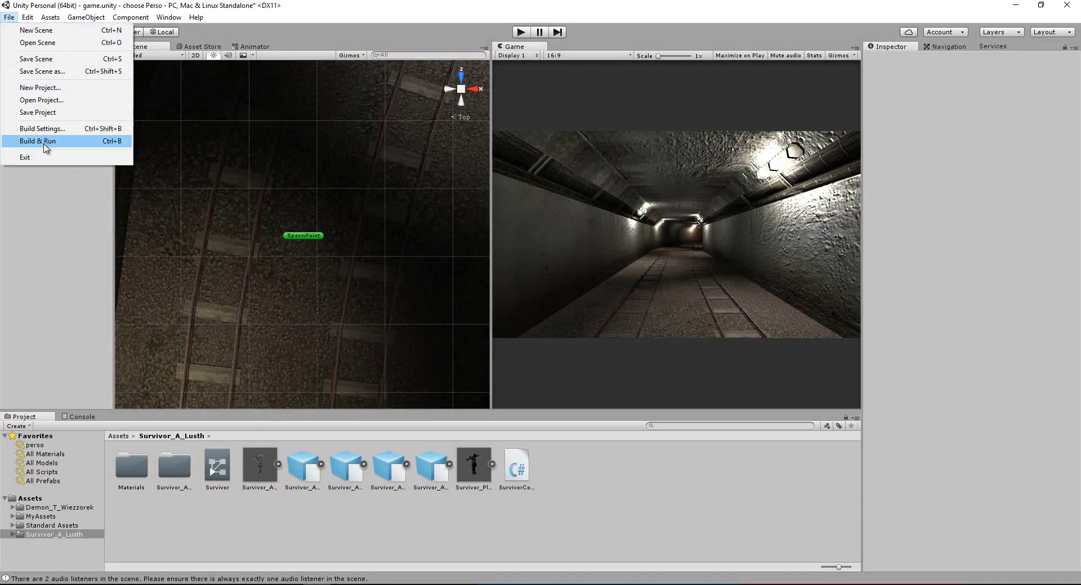
left_click(36, 59)
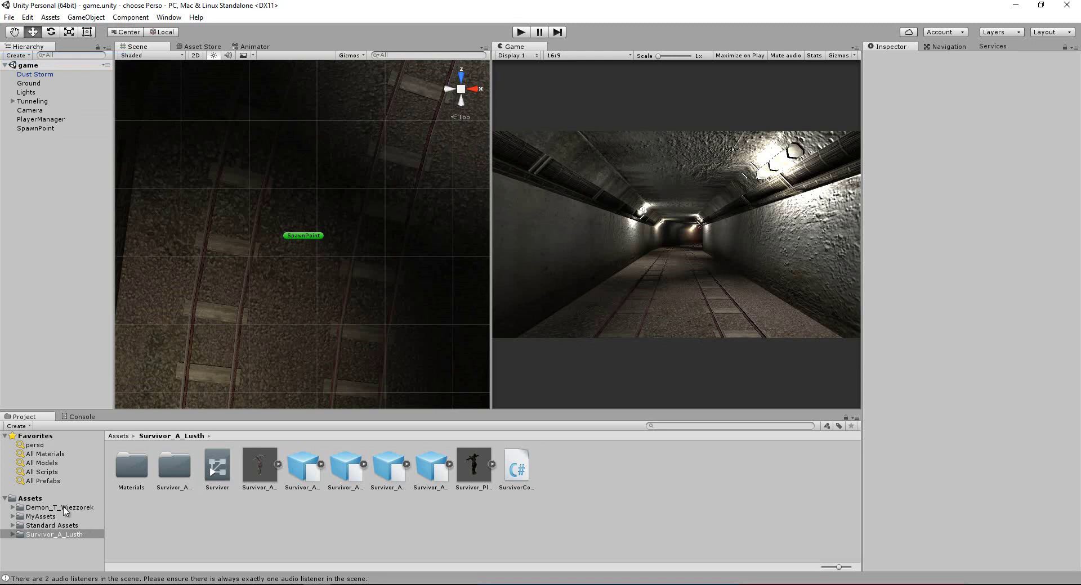
Open choose.unity from Assets and confirm picking a character loads the tunnel.
left_click(36, 500)
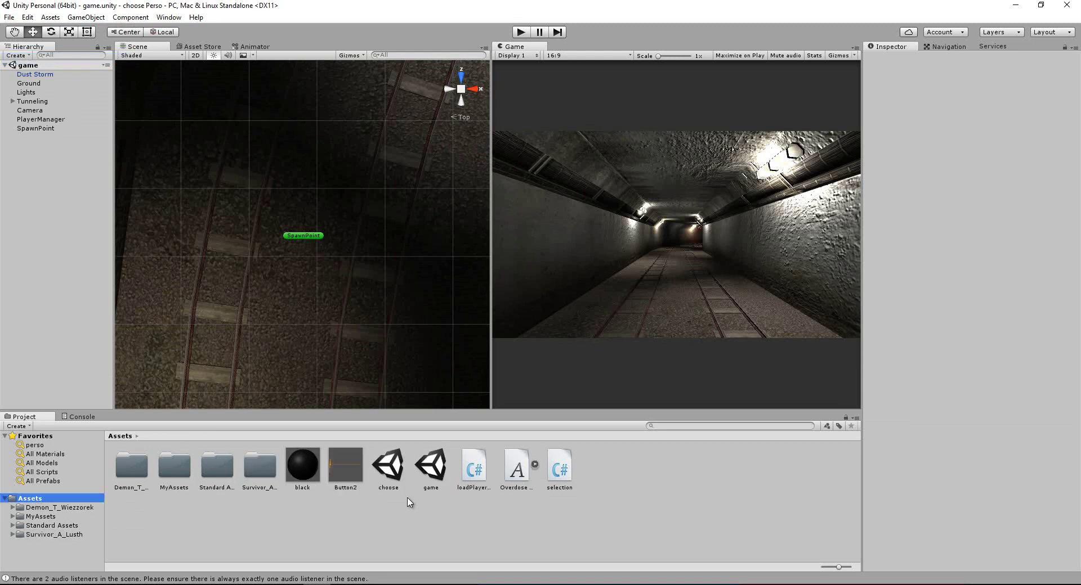
double_click(397, 472)
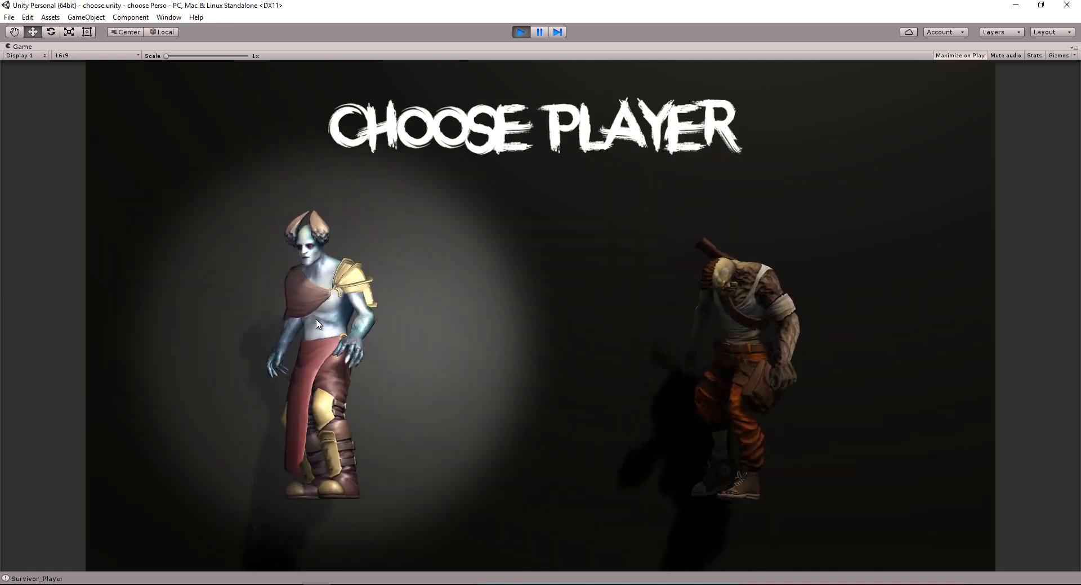
left_click(582, 262)
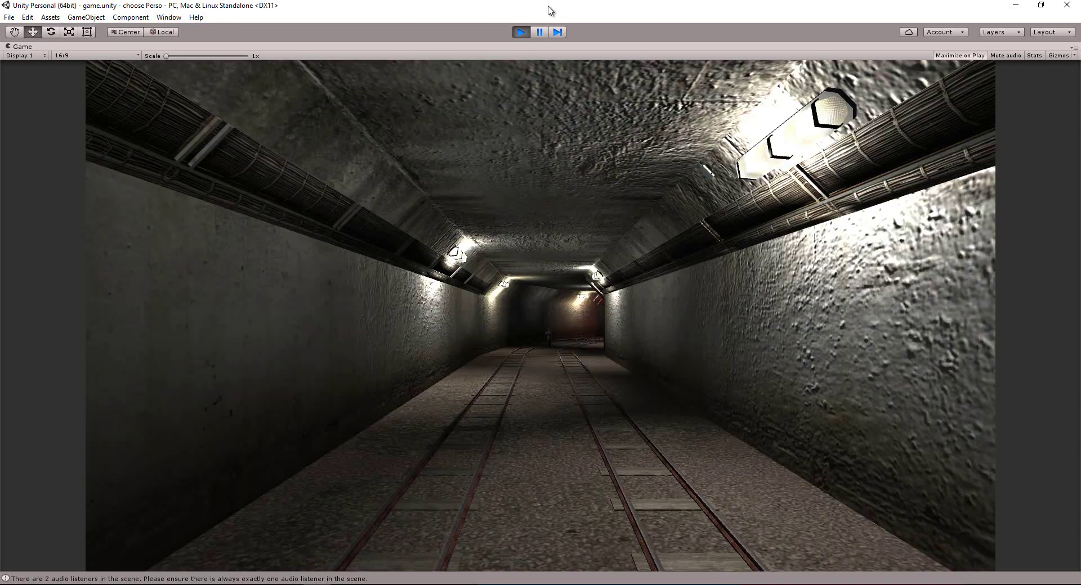
left_click(518, 34)
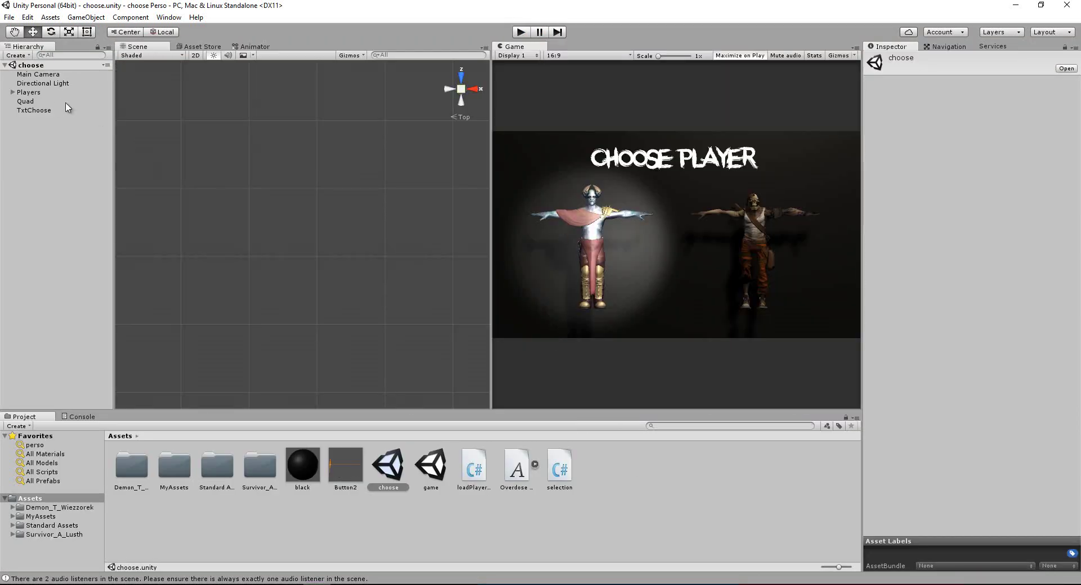
Open game.unity and delete its Camera object.
double_click(429, 472)
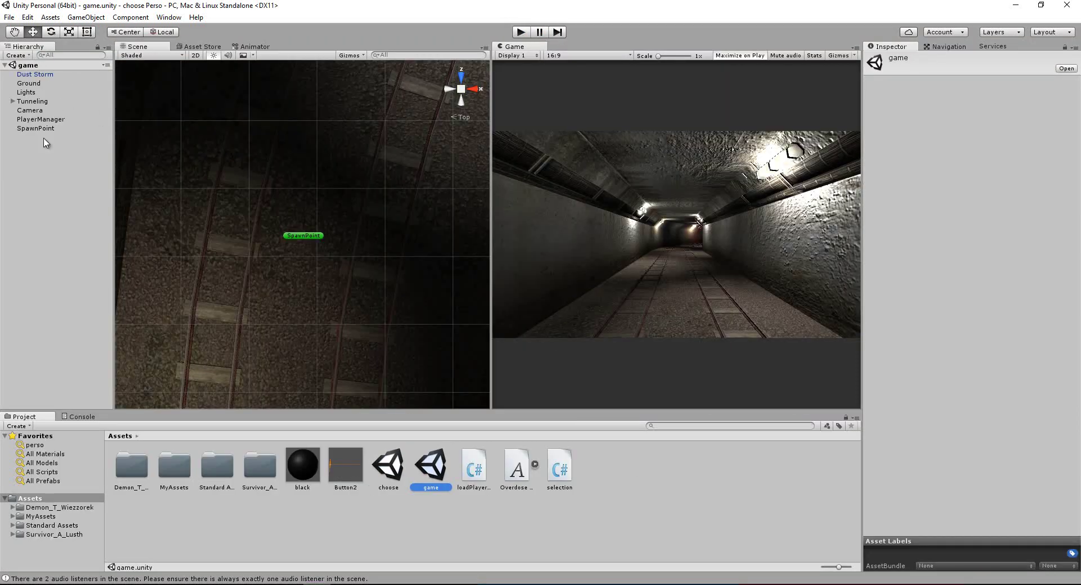
left_click(37, 110)
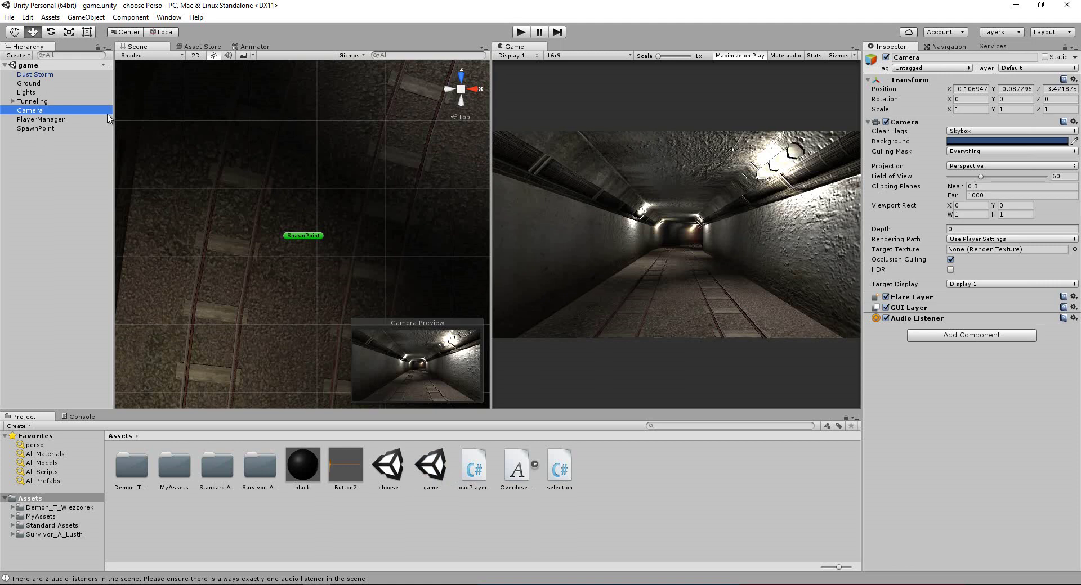
key("Delete")
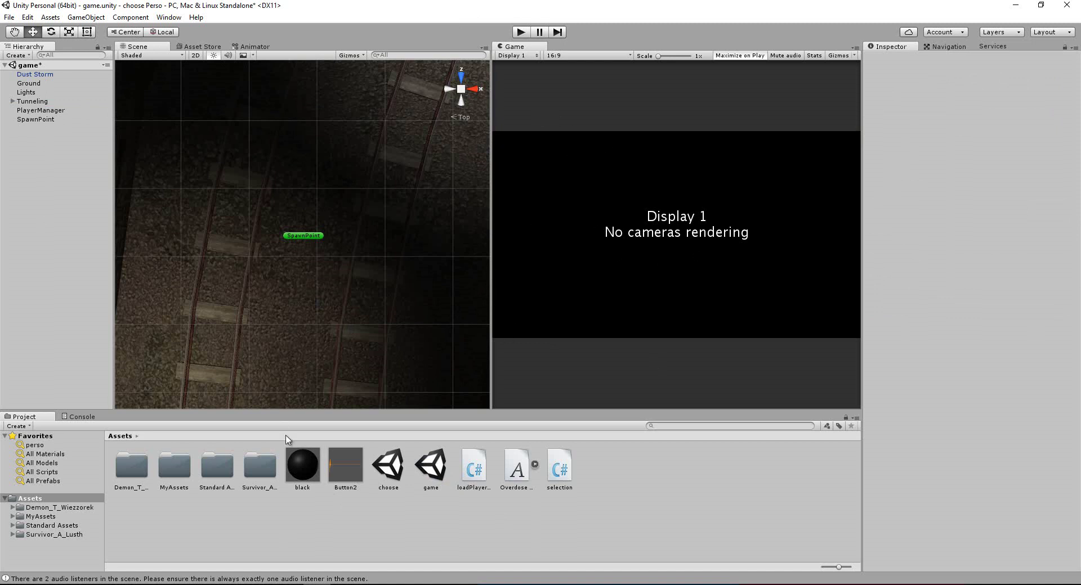
Reopen choose.unity, saving the game scene's changes, and start playing it.
double_click(388, 470)
left_click(532, 322)
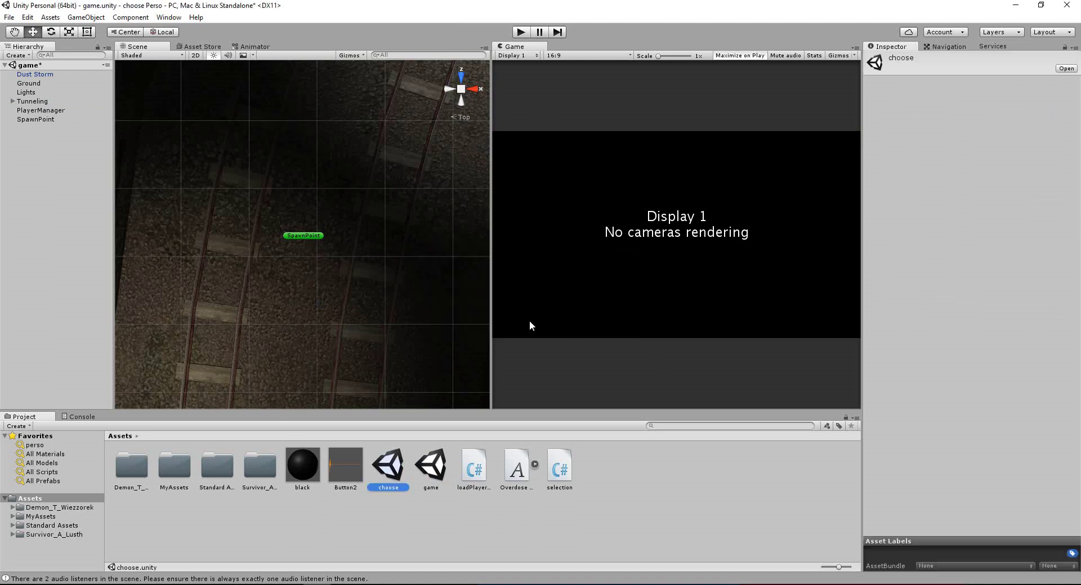
left_click(521, 33)
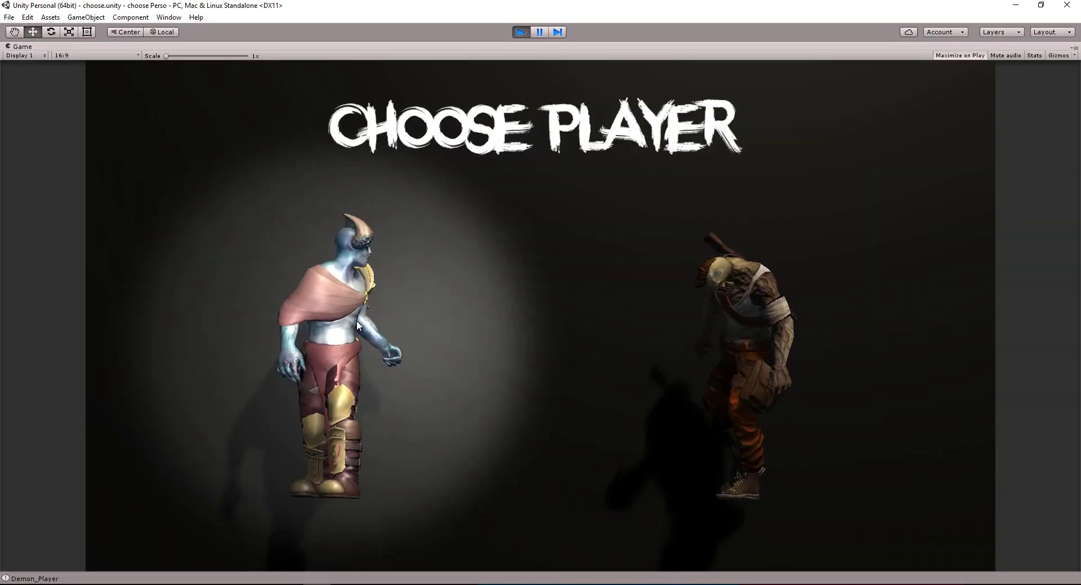
Pick the Demon as player, stop, and restart the choose scene's play test.
left_click(345, 321)
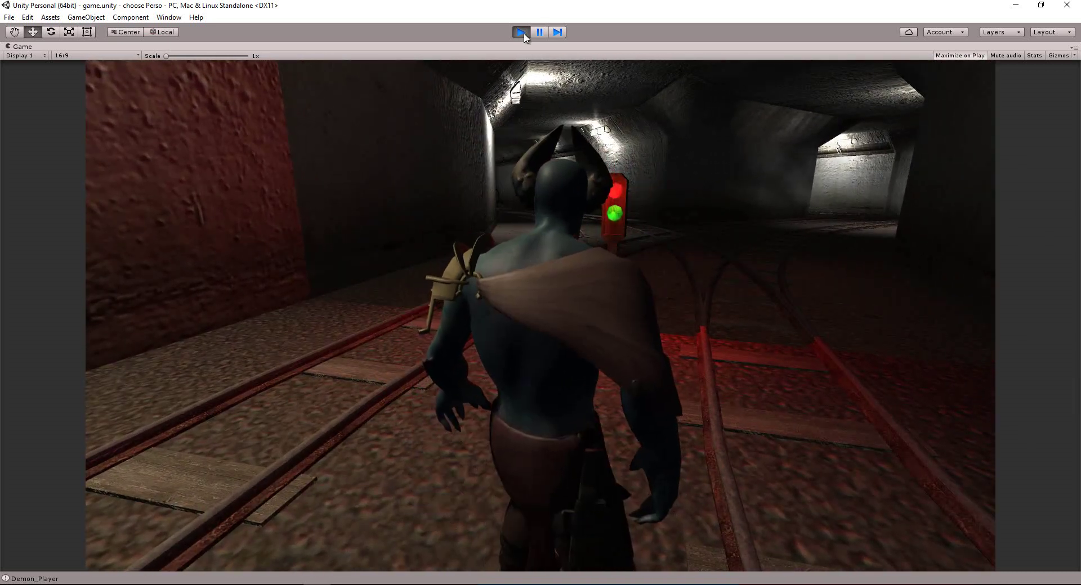
left_click(521, 32)
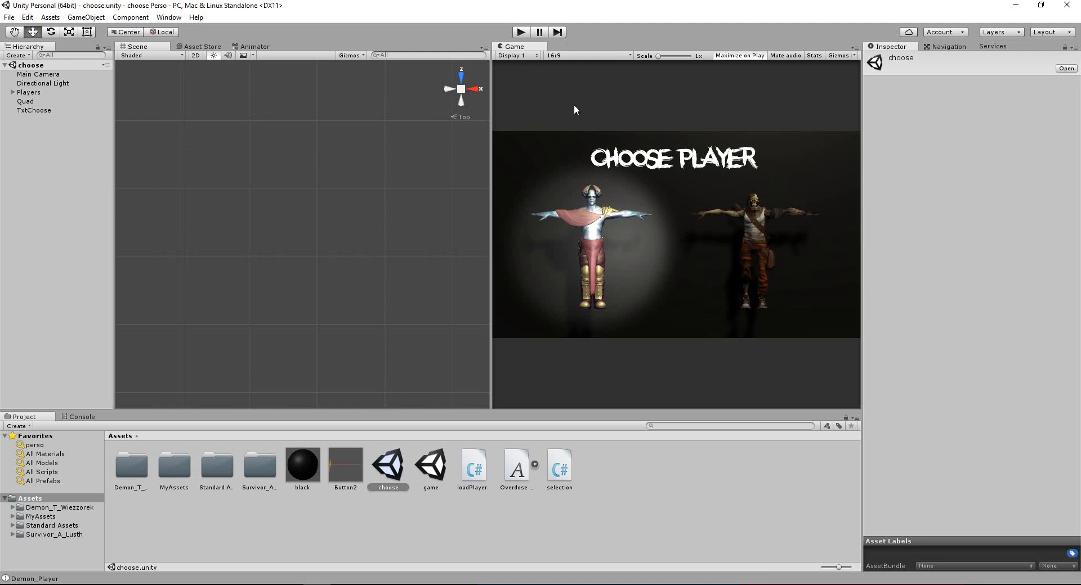
left_click(528, 32)
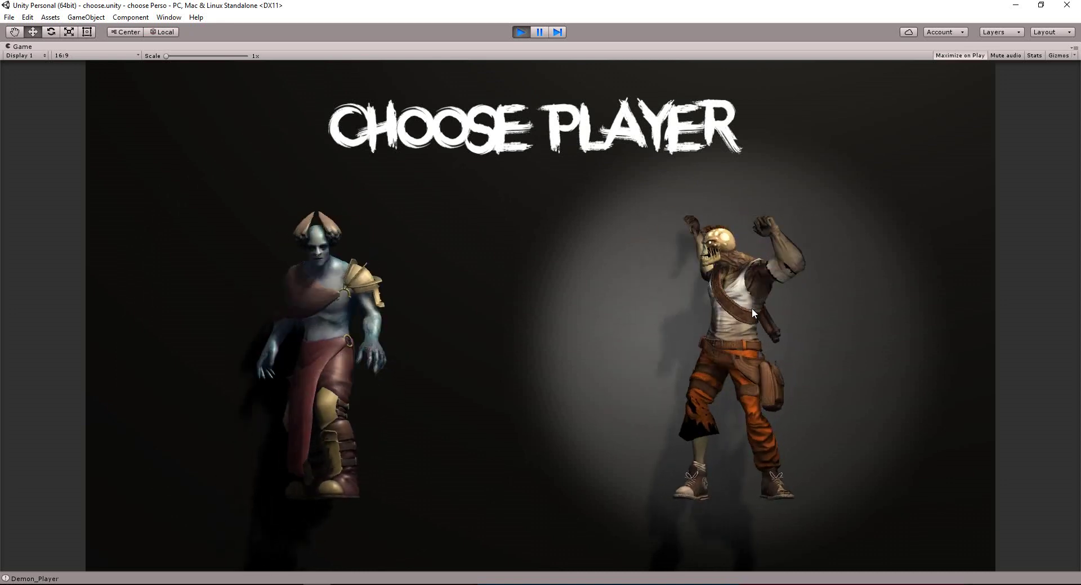
Pick the Survivor and run it down the tunnel past the signal and green lights.
left_click(751, 309)
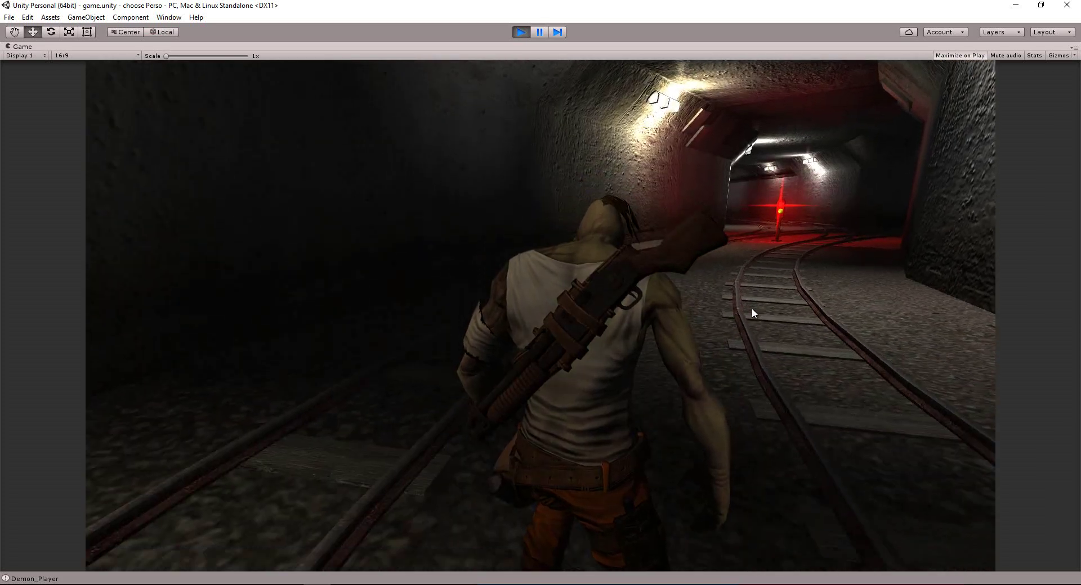
key("a")
key("w")
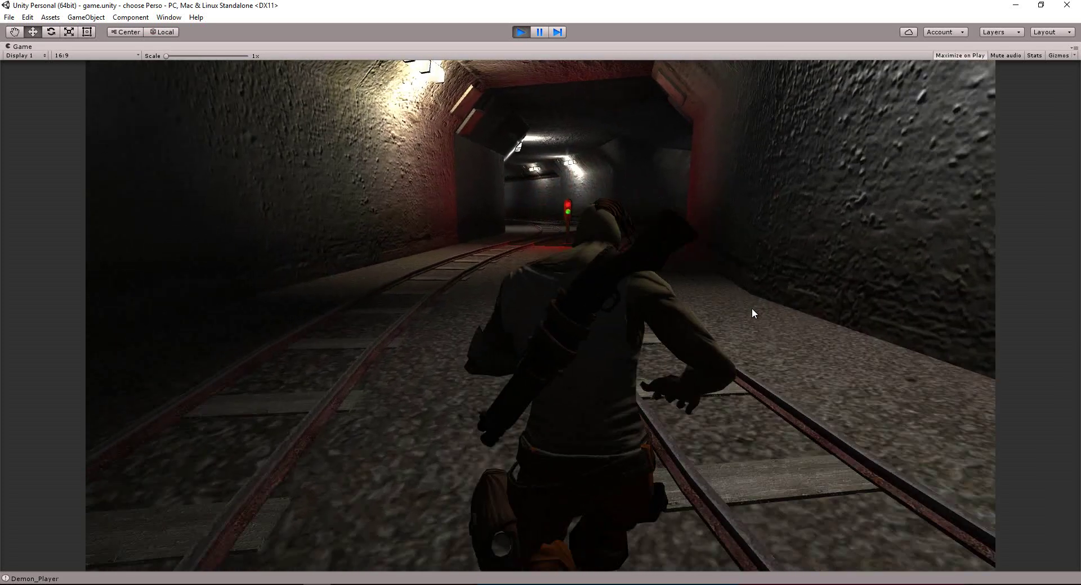
key("w")
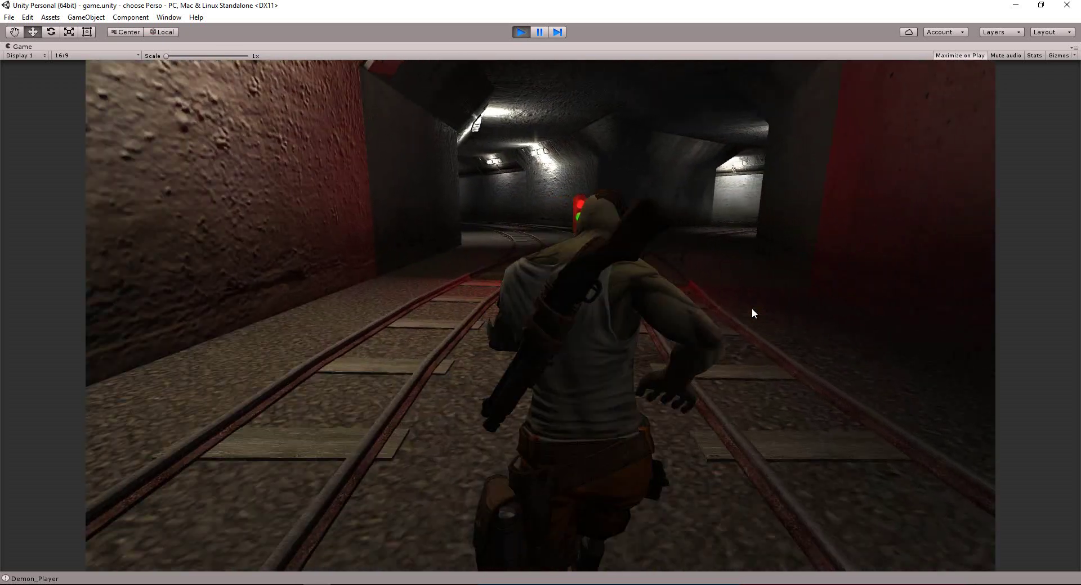
key("w")
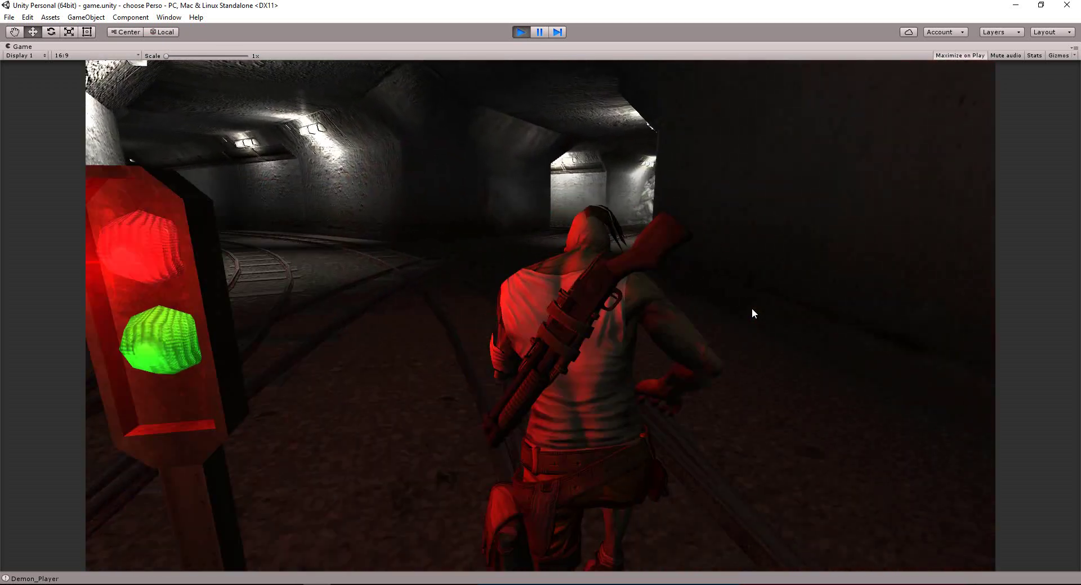
key("w")
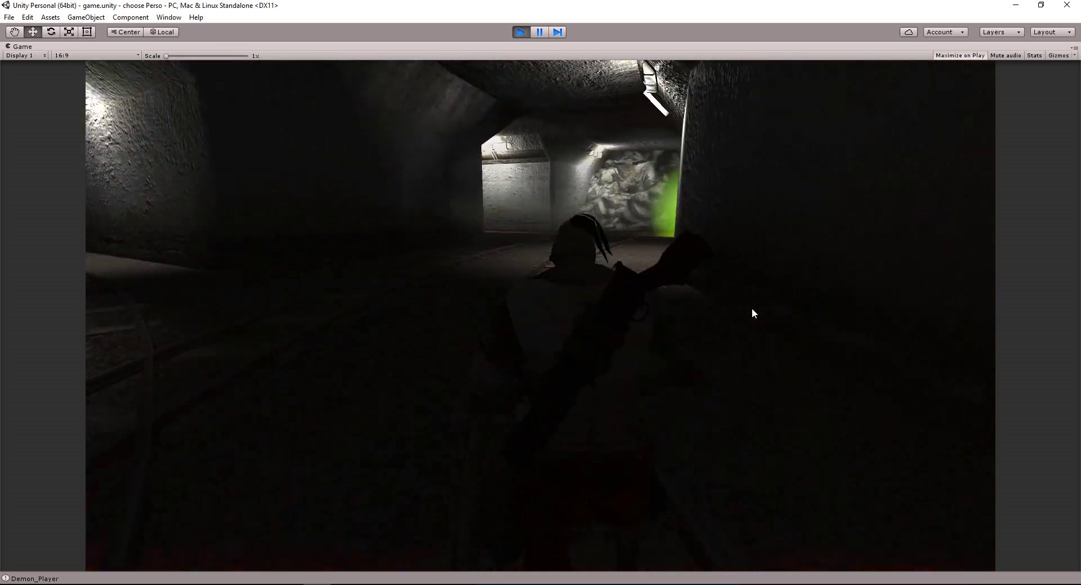
key("w")
key("d")
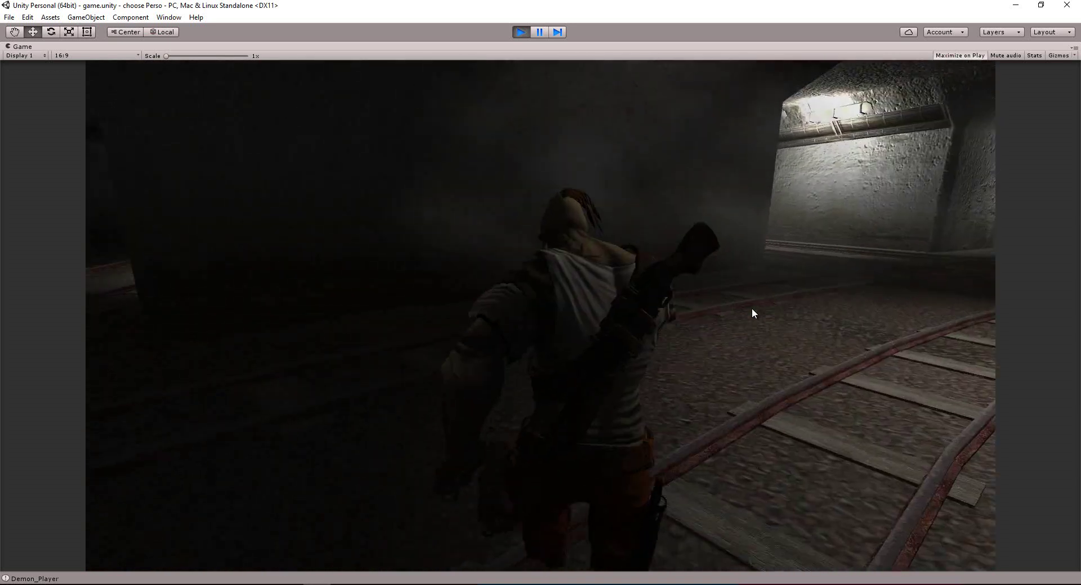
key("w")
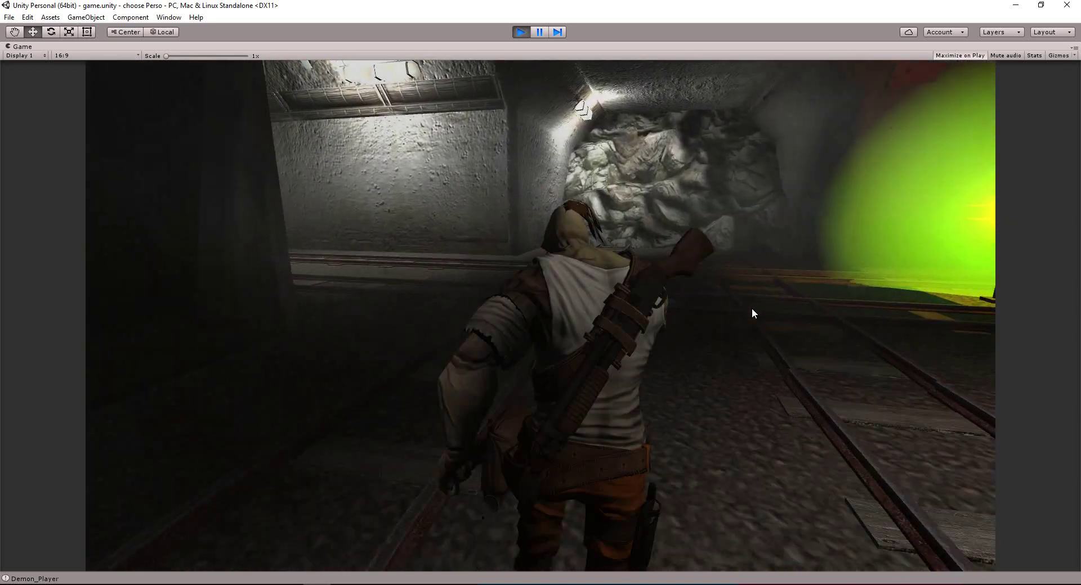
key("d")
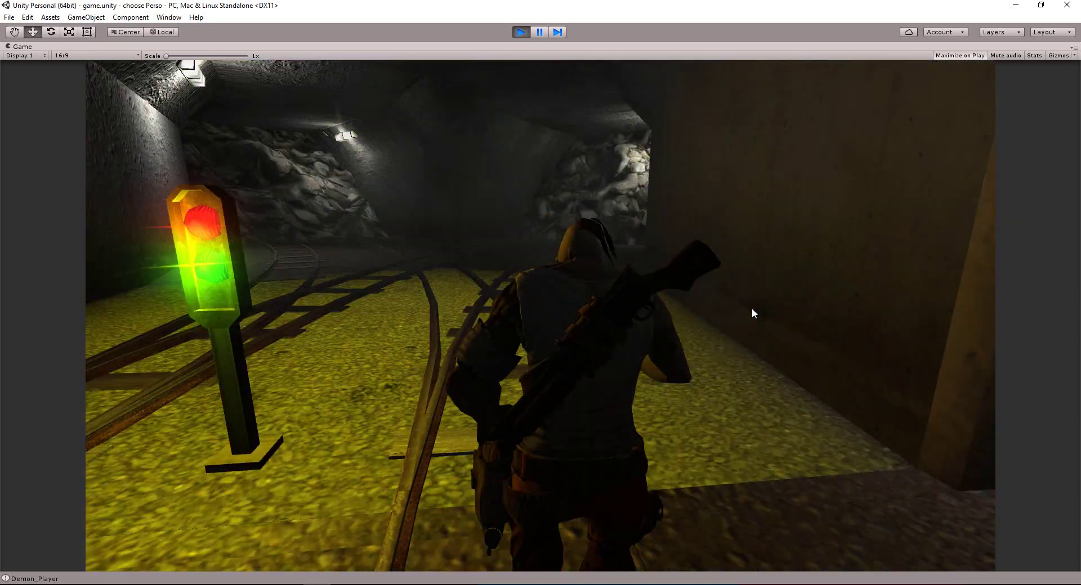
key("d")
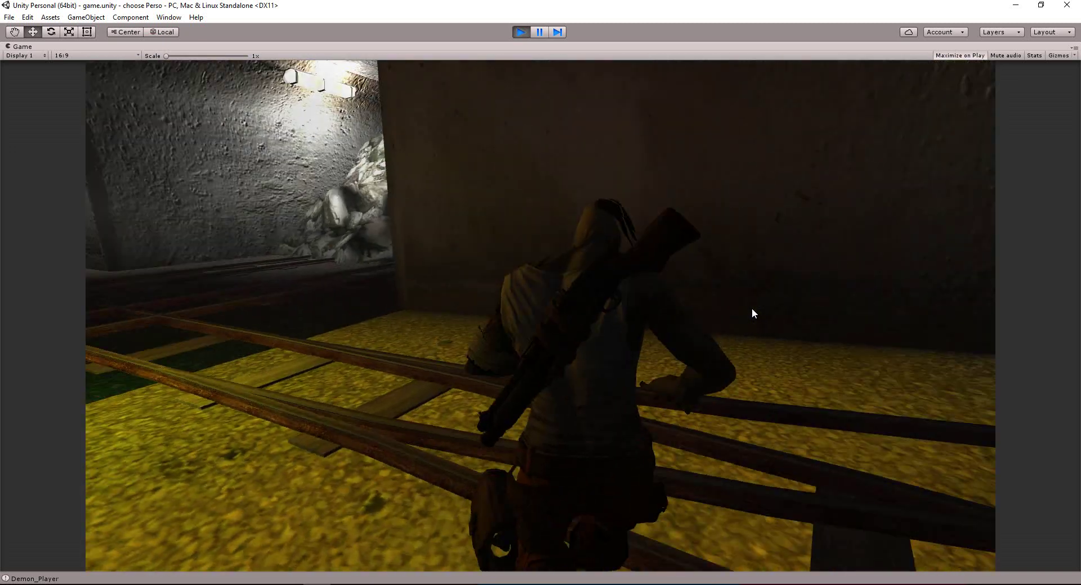
key("a")
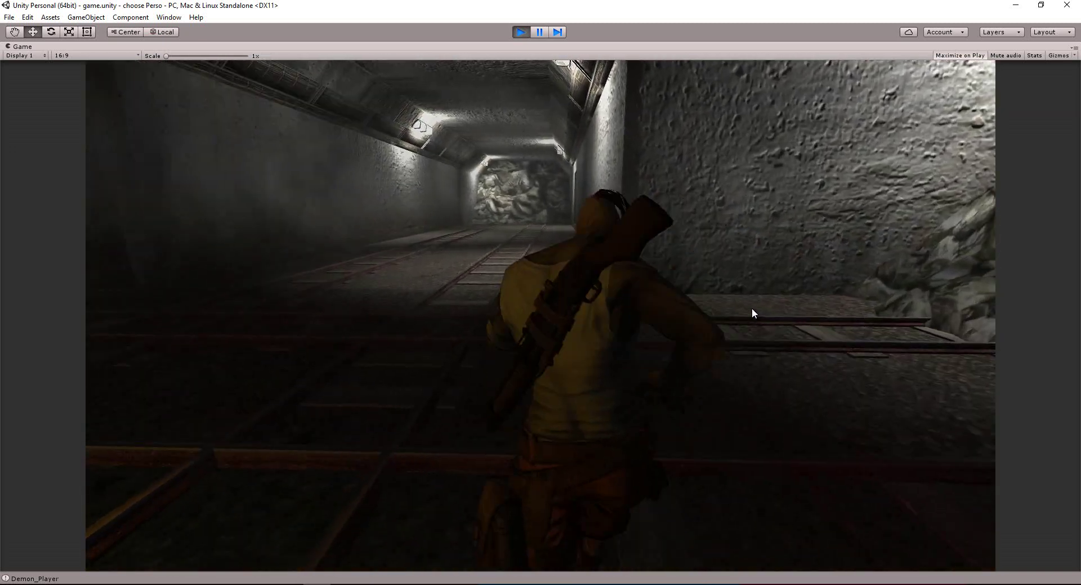
key("a")
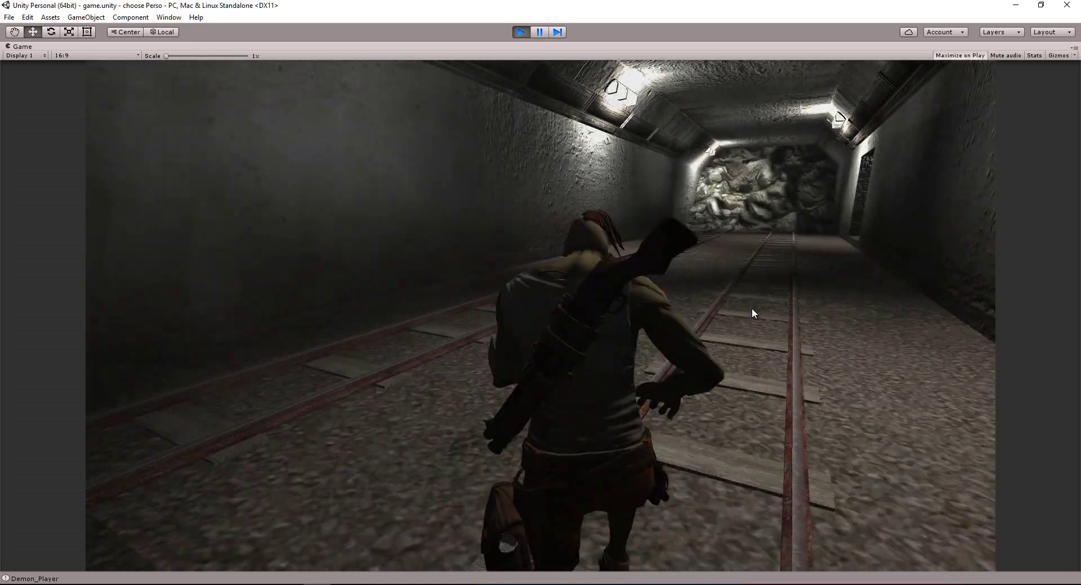
key("a")
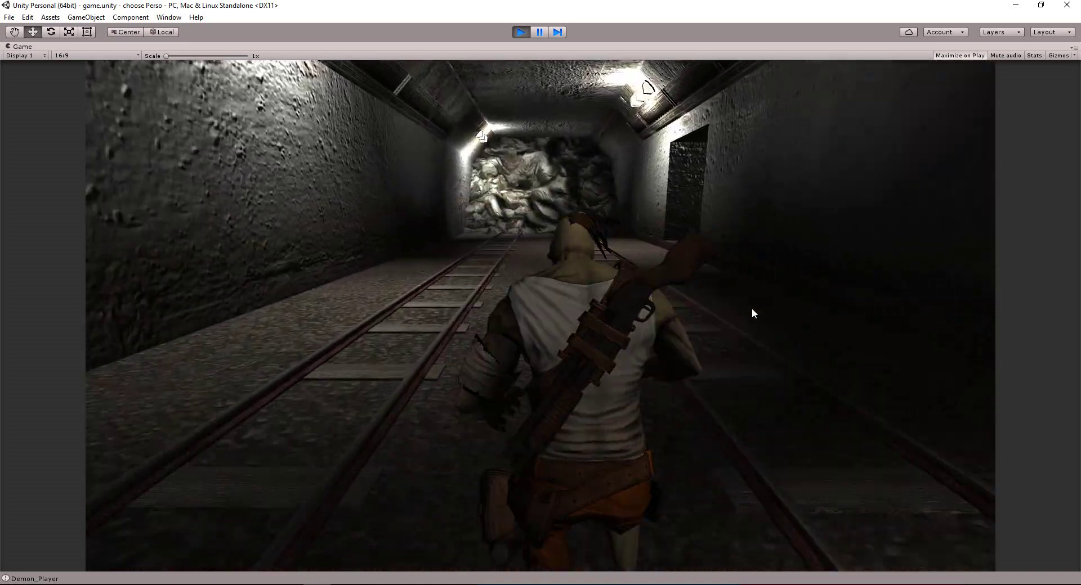
Steer the Survivor right toward the side opening, then stop Play mode.
key("d")
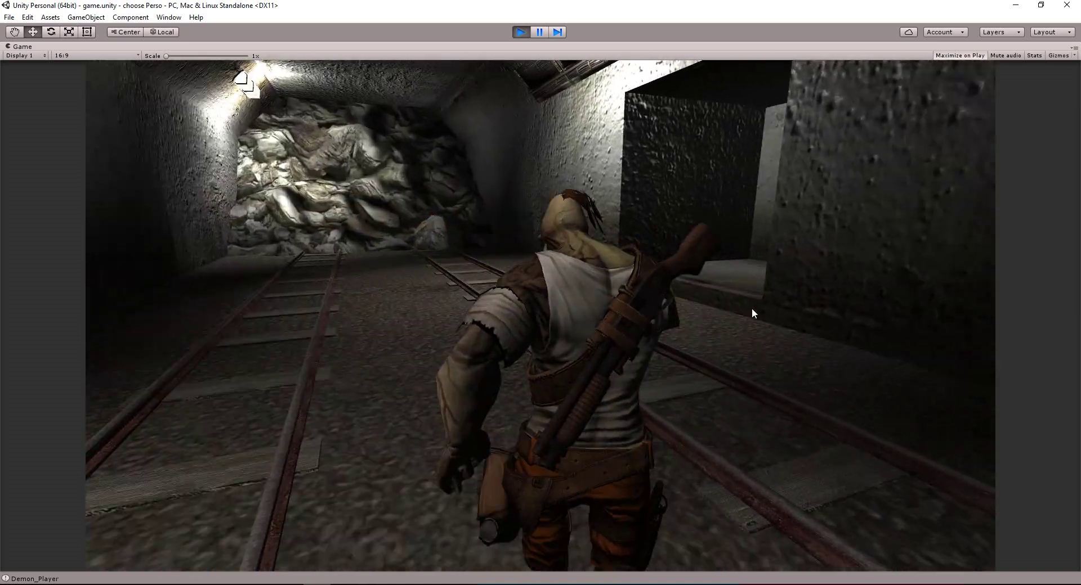
key("d")
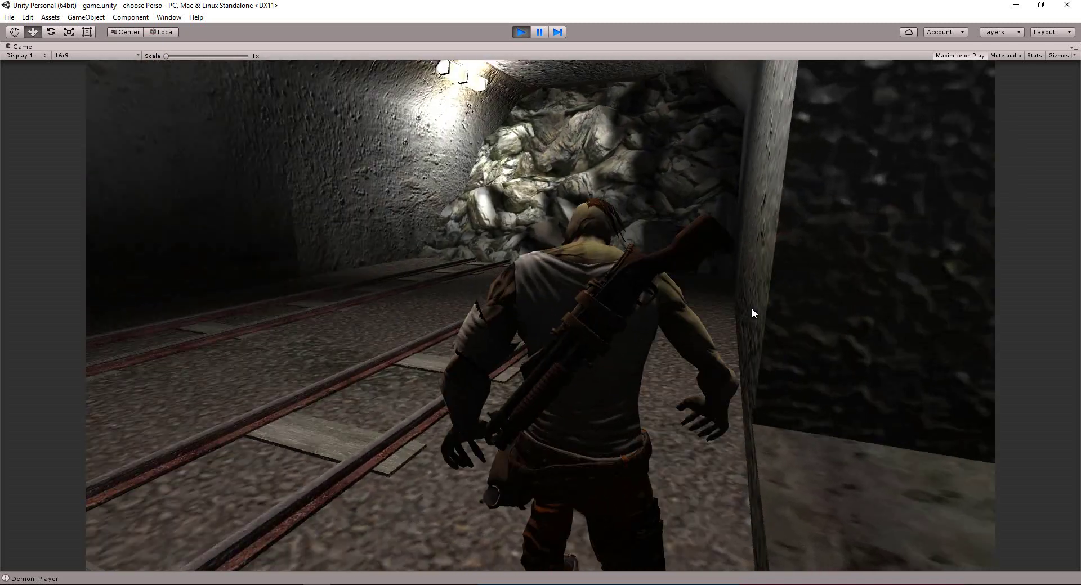
key("d")
left_click(519, 32)
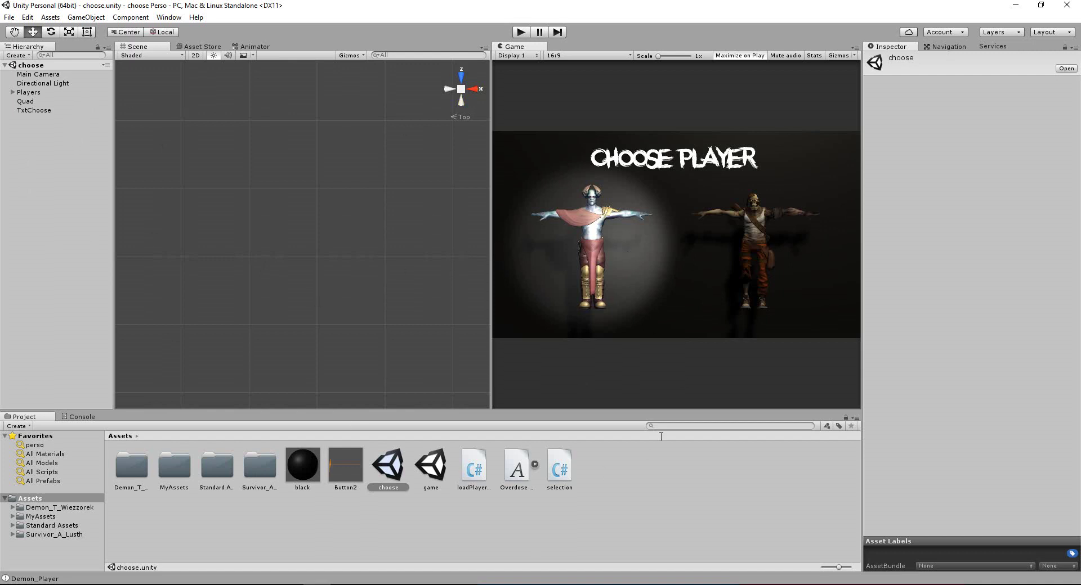
Open loadPlayerScript and highlight the saved Player choice line and the spawning loop.
double_click(472, 470)
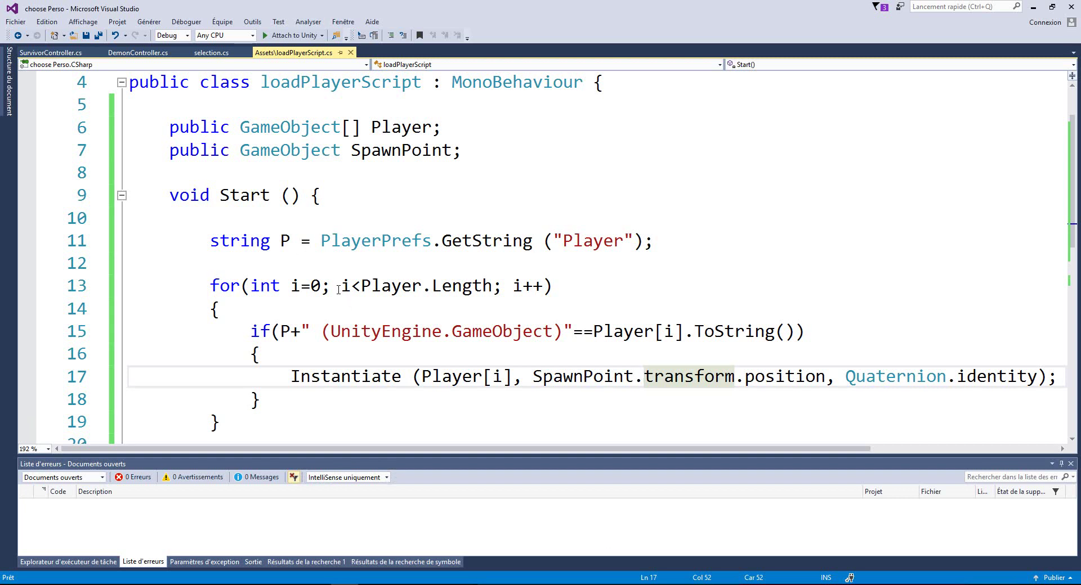
scroll(345, 300, "down", 1, "ctrl")
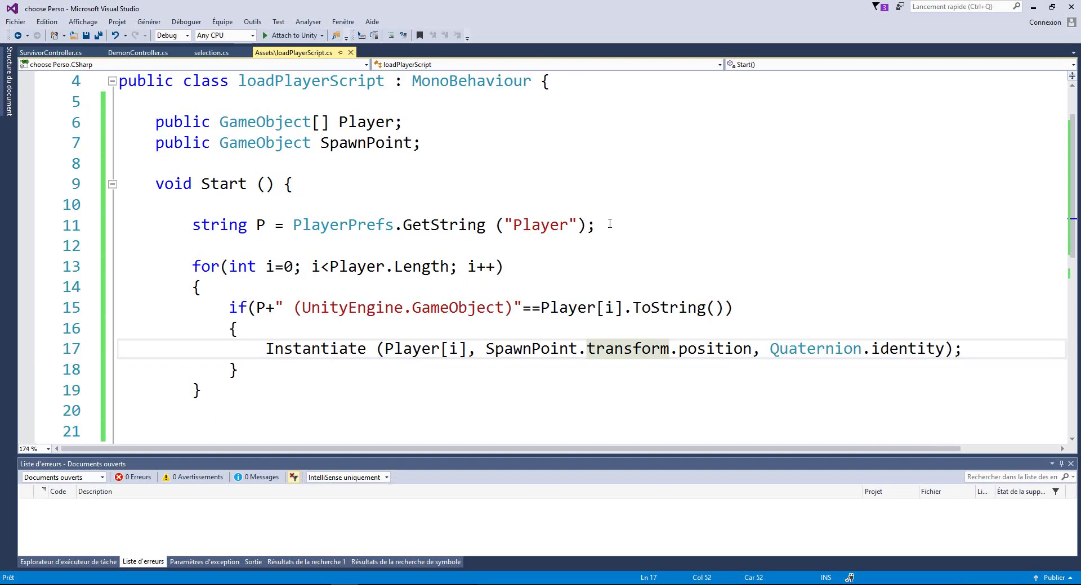
left_click_drag(609, 224, 192, 225)
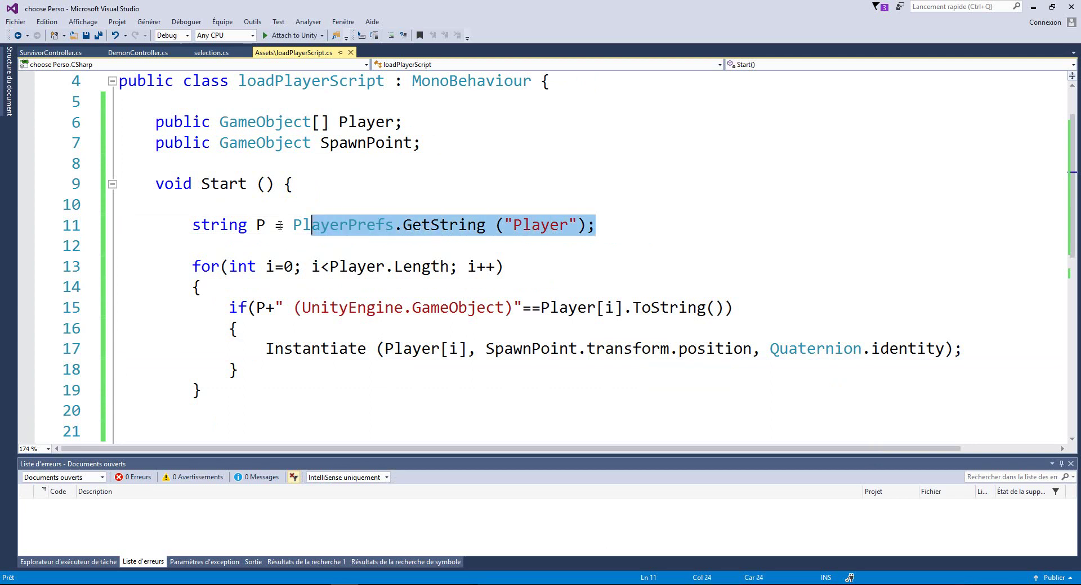
double_click(526, 230)
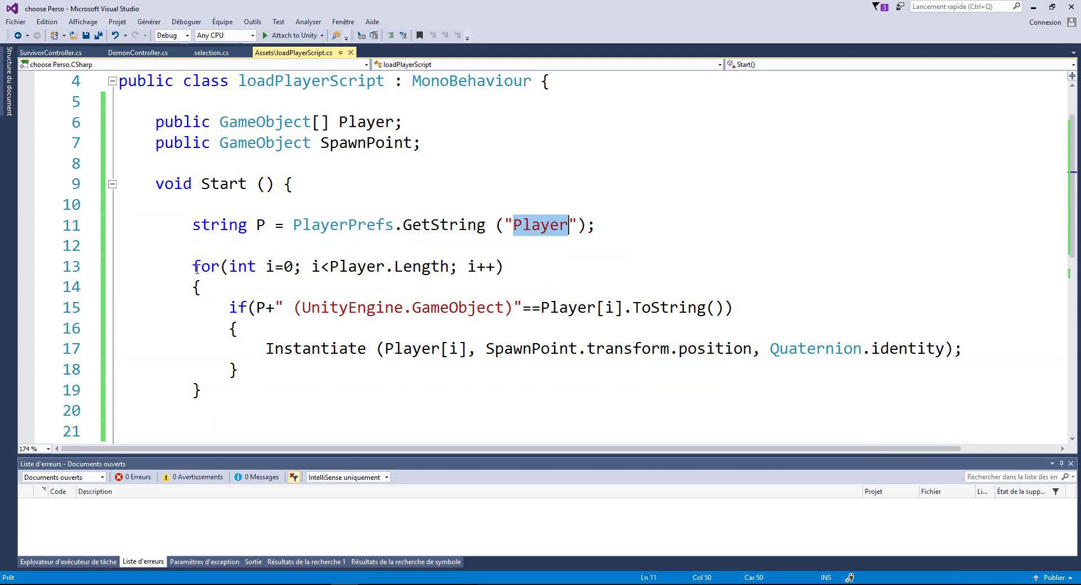
left_click_drag(193, 266, 349, 399)
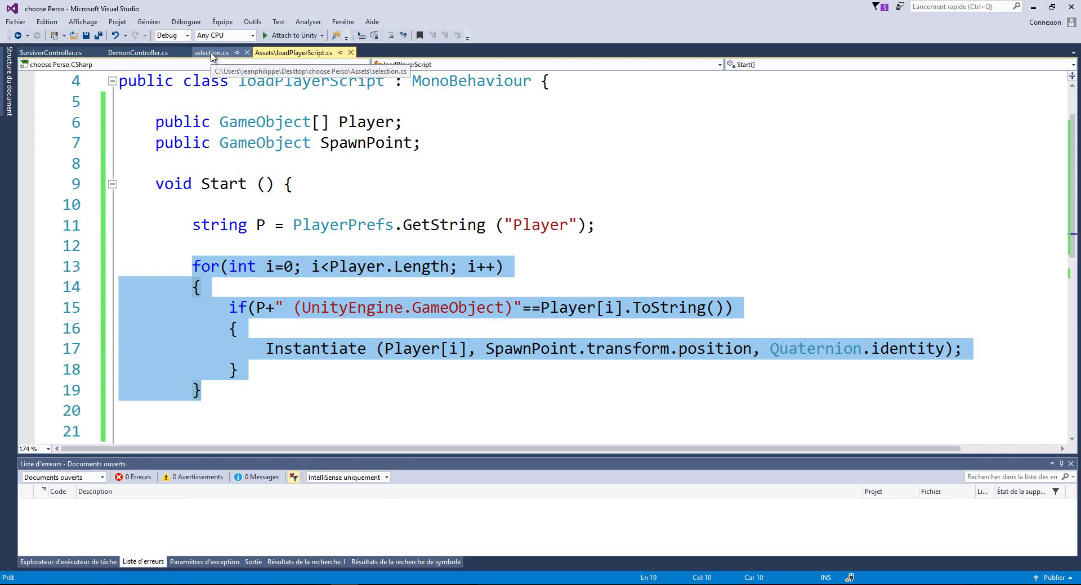
Add a 'public string LevelToLoad;' declaration on line 9 of the selection script.
left_click(212, 56)
scroll(384, 282, "up", 2)
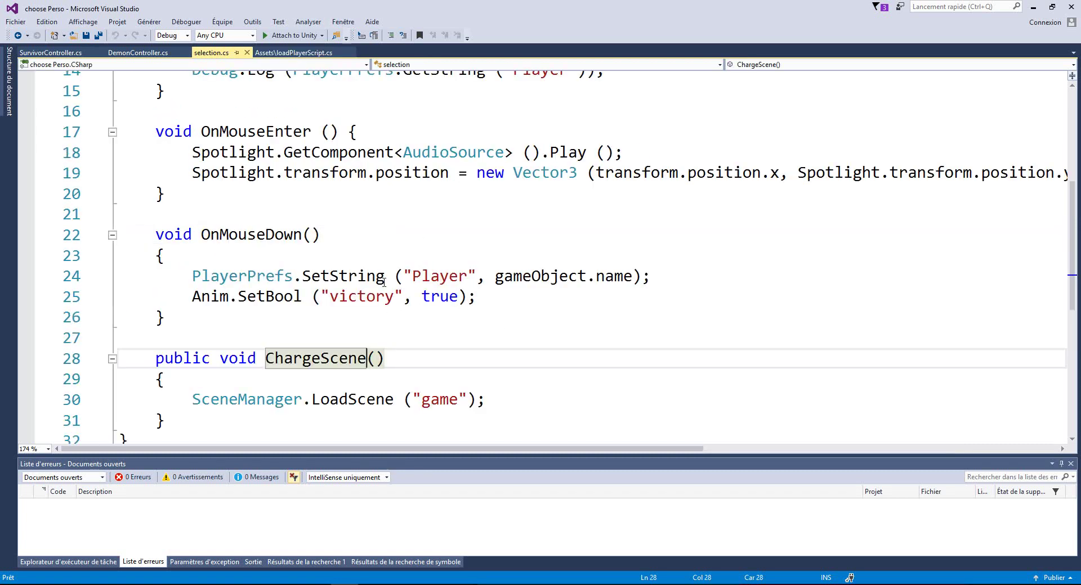
double_click(439, 401)
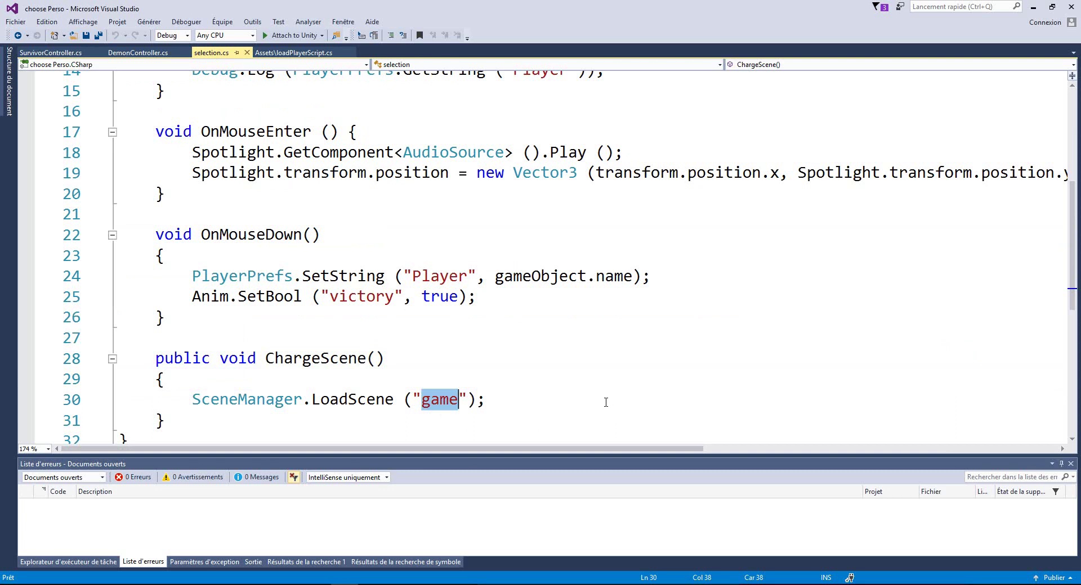
scroll(624, 327, "up", 4)
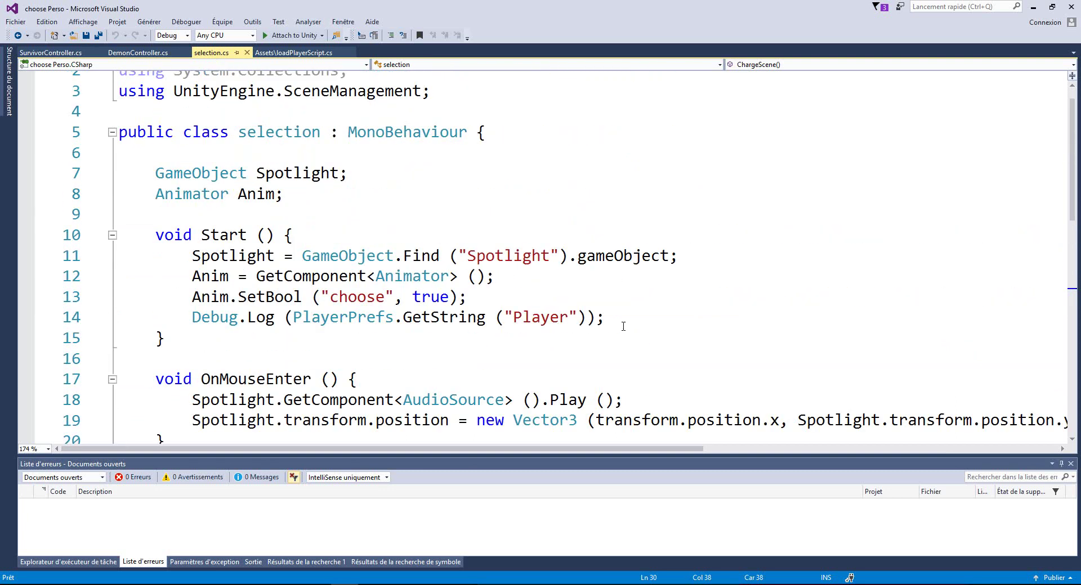
left_click(154, 213)
type("public ")
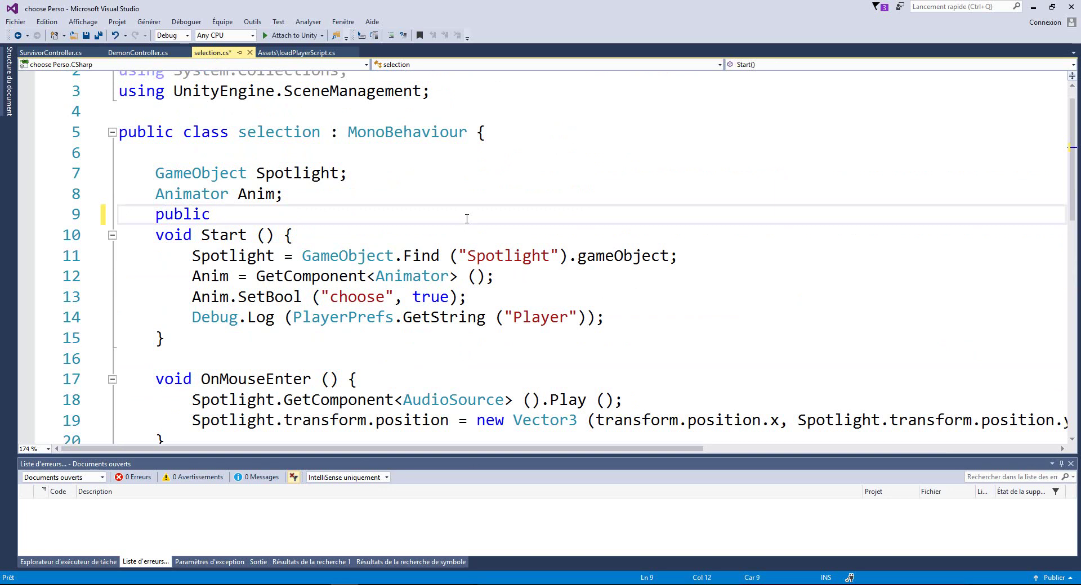
type("string ")
type("LevelTo")
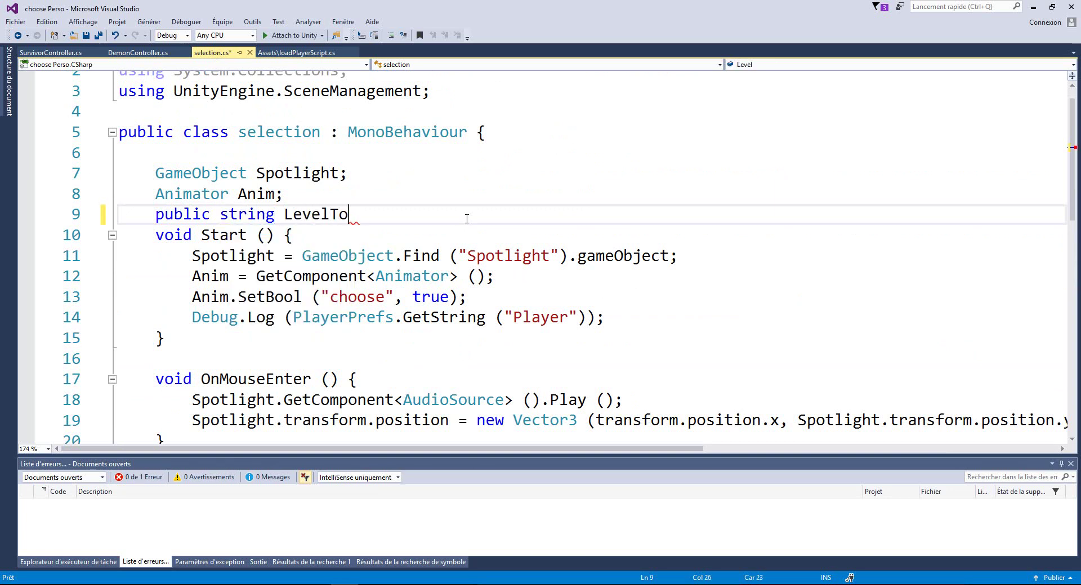
type("Load;")
key("Return")
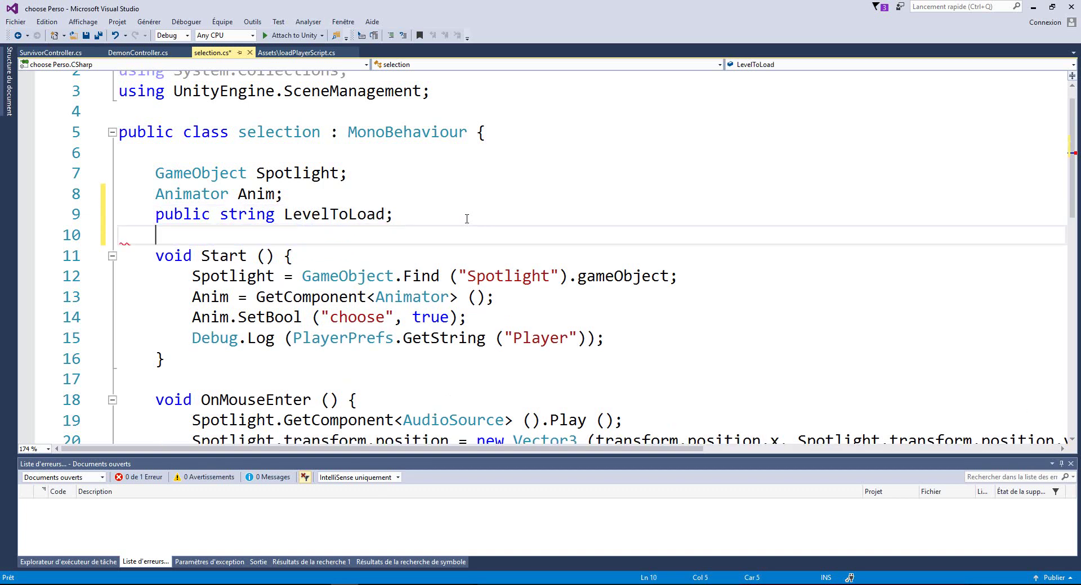
Replace the hard-coded "game" in ChargeScene's LoadScene with LevelToLoad and save the script.
left_click(385, 214)
scroll(495, 255, "down", 3)
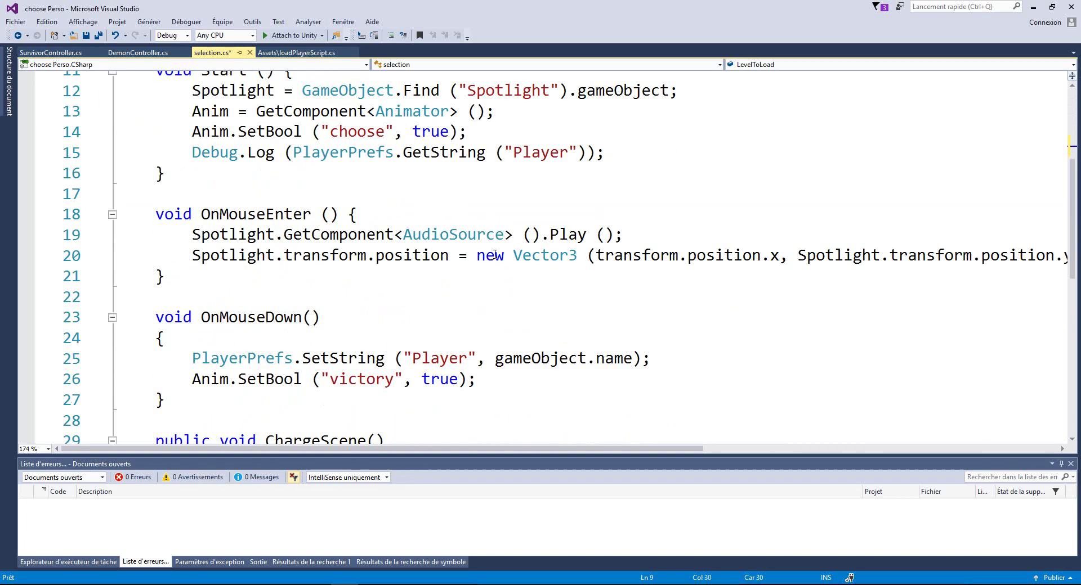
scroll(495, 255, "down", 2)
left_click_drag(417, 353, 468, 359)
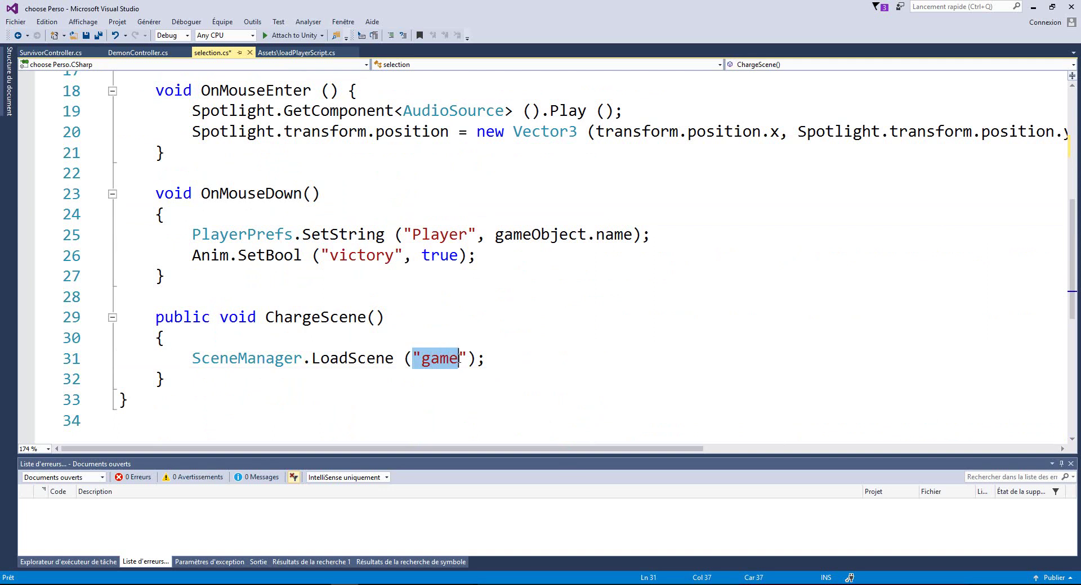
type("LevelToLoad")
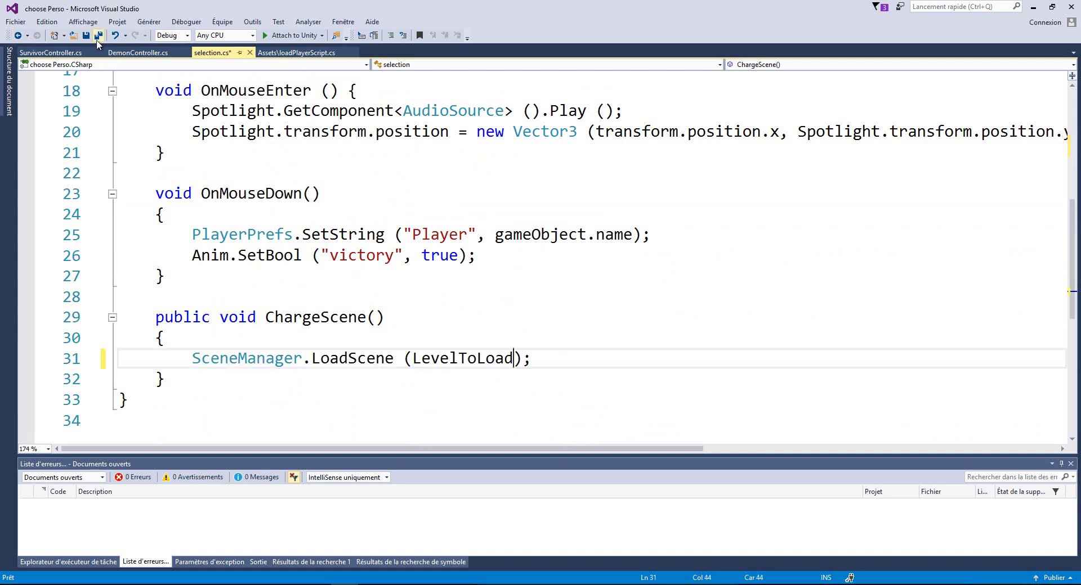
left_click(95, 35)
Back in Unity, expand the Players group in the Hierarchy and select Survivor_Player.
left_click(1032, 8)
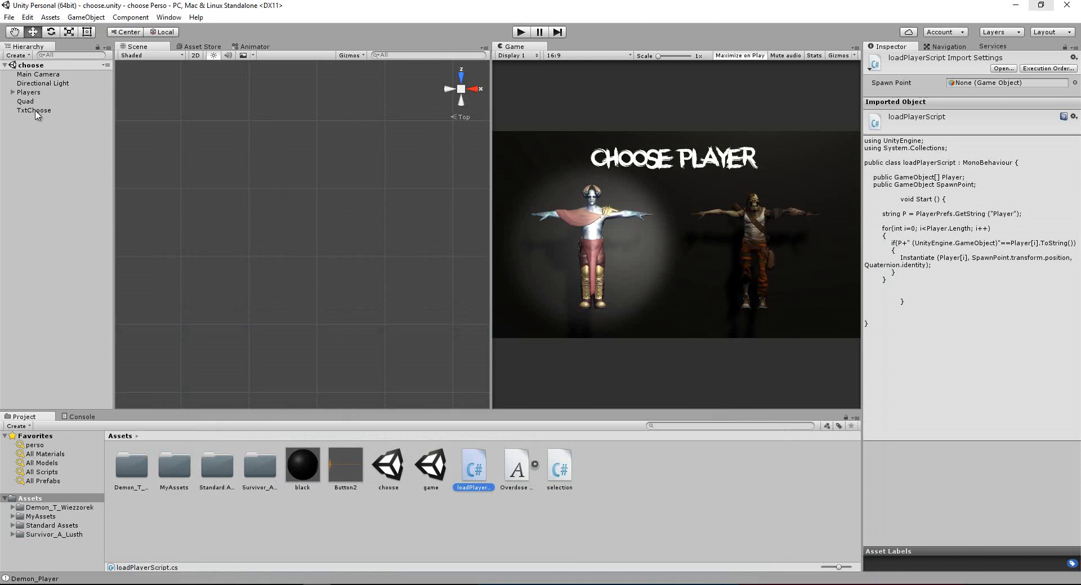
left_click(39, 113)
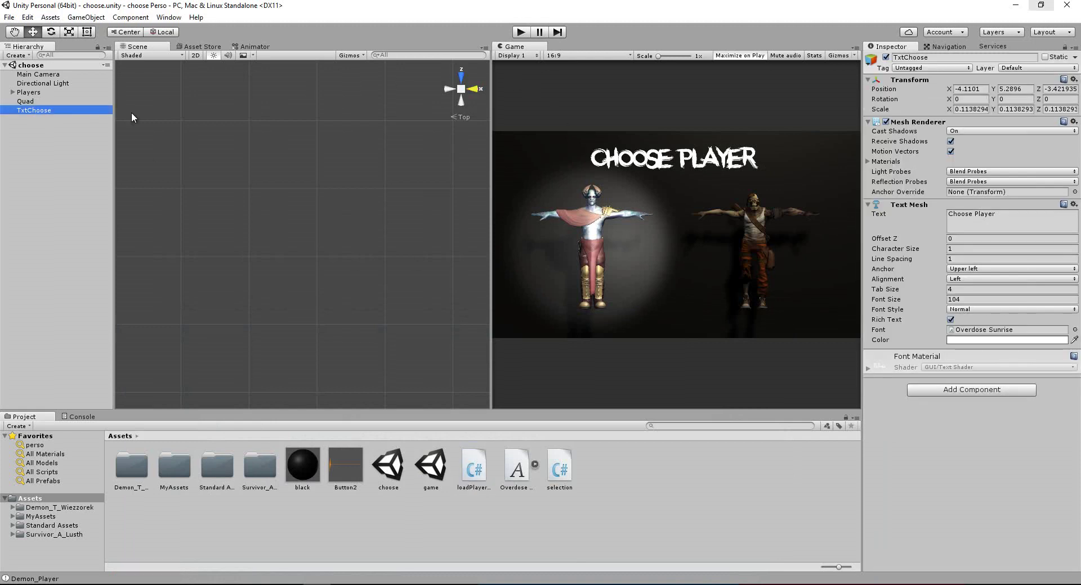
left_click(32, 102)
left_click(37, 93)
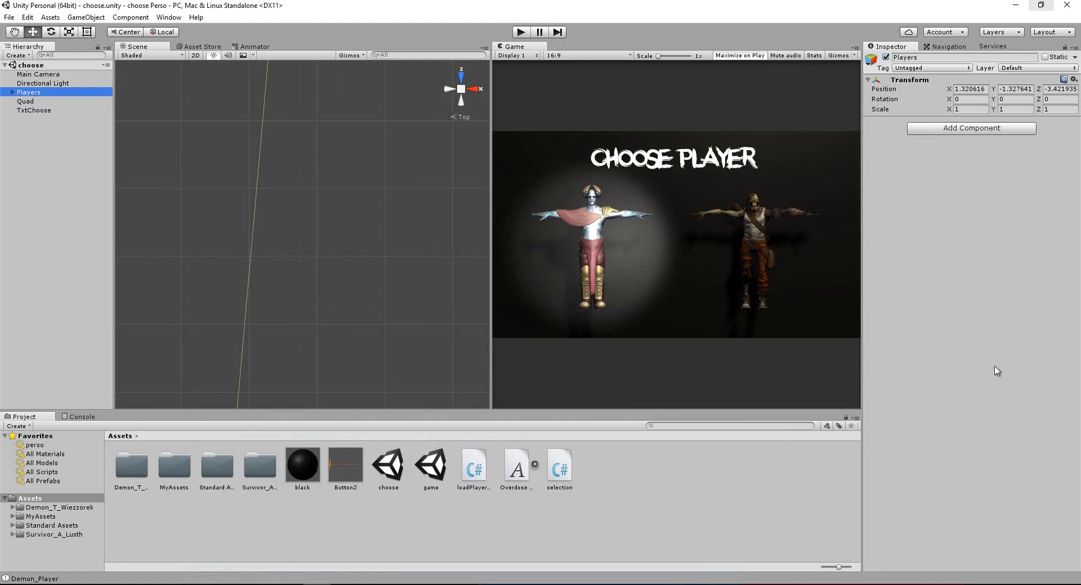
left_click(12, 92)
left_click(39, 101)
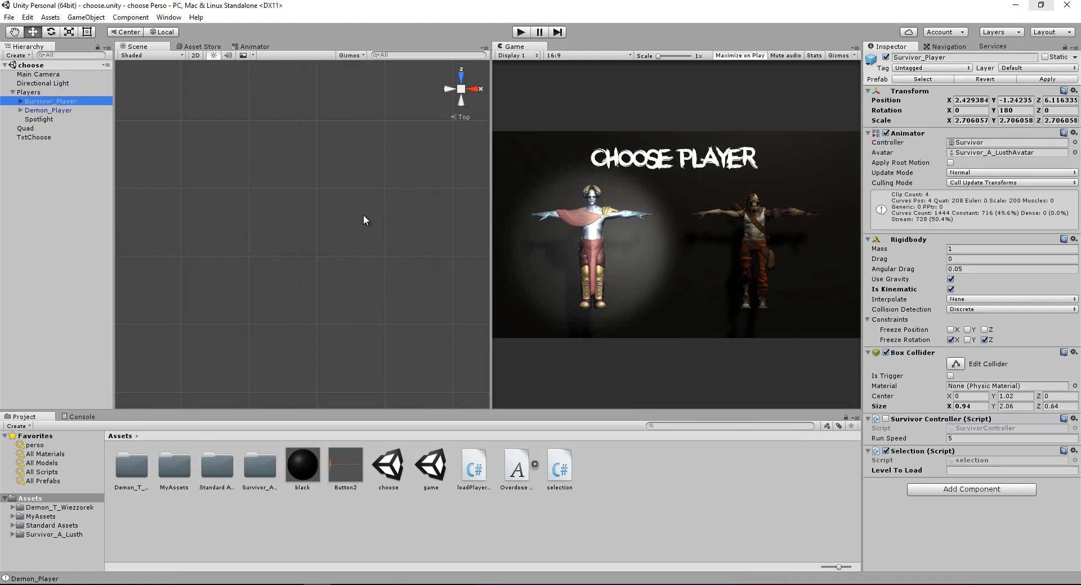
Set the Selection script's Level To Load to game on Survivor_Player and Demon_Player.
left_click(957, 470)
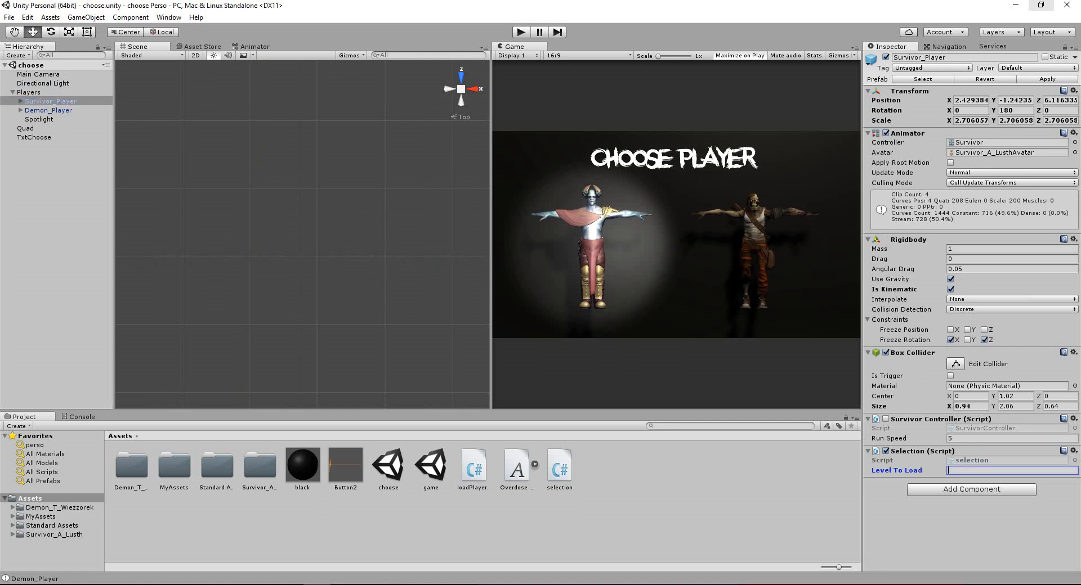
type("game")
left_click(48, 110)
left_click(983, 470)
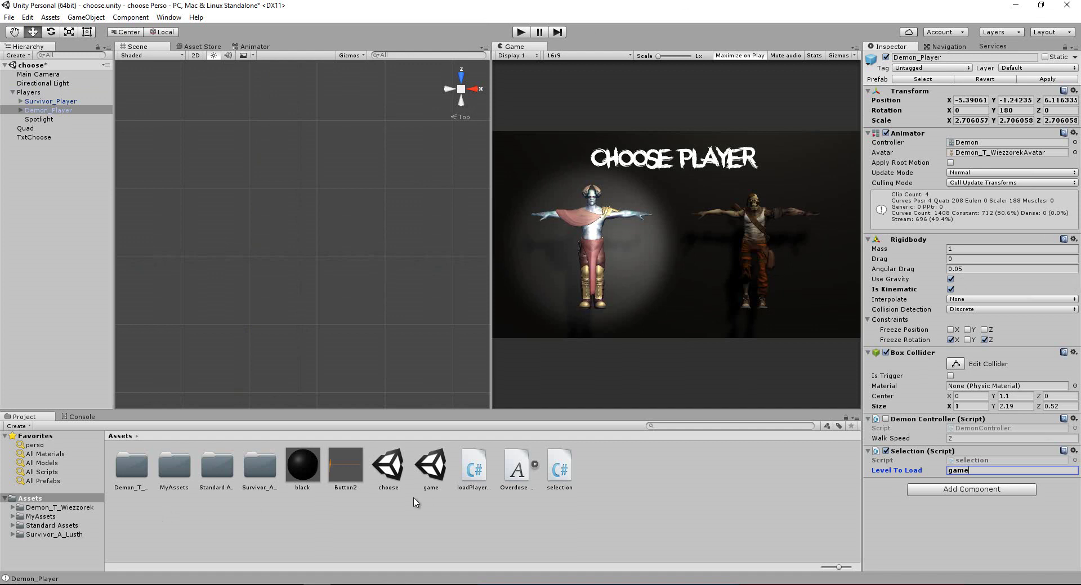
left_click(493, 550)
Play the scene, pick the demon and walk it through the tunnel, then restart Play.
left_click(521, 32)
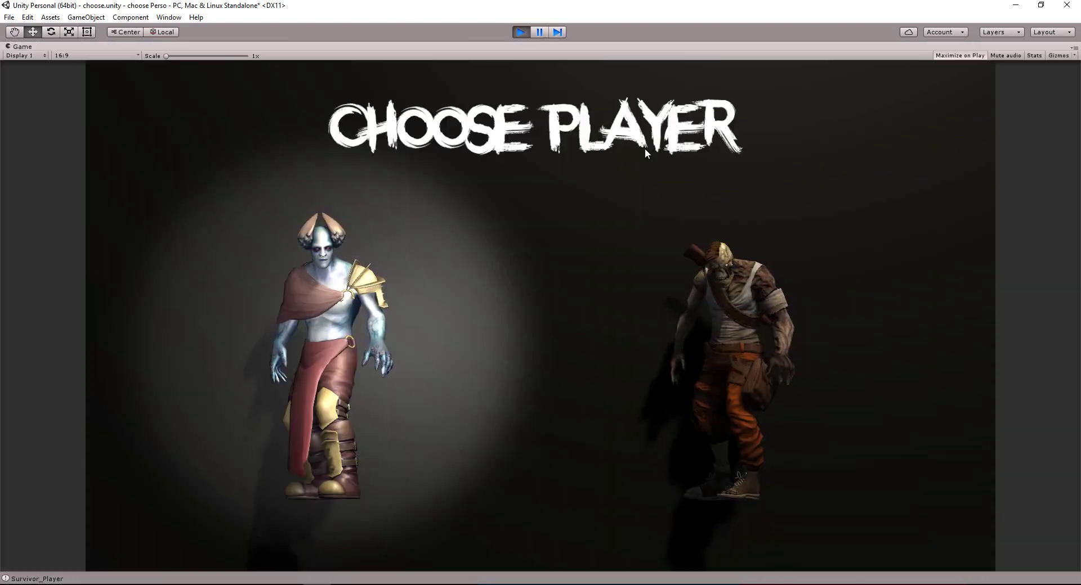
left_click(534, 243)
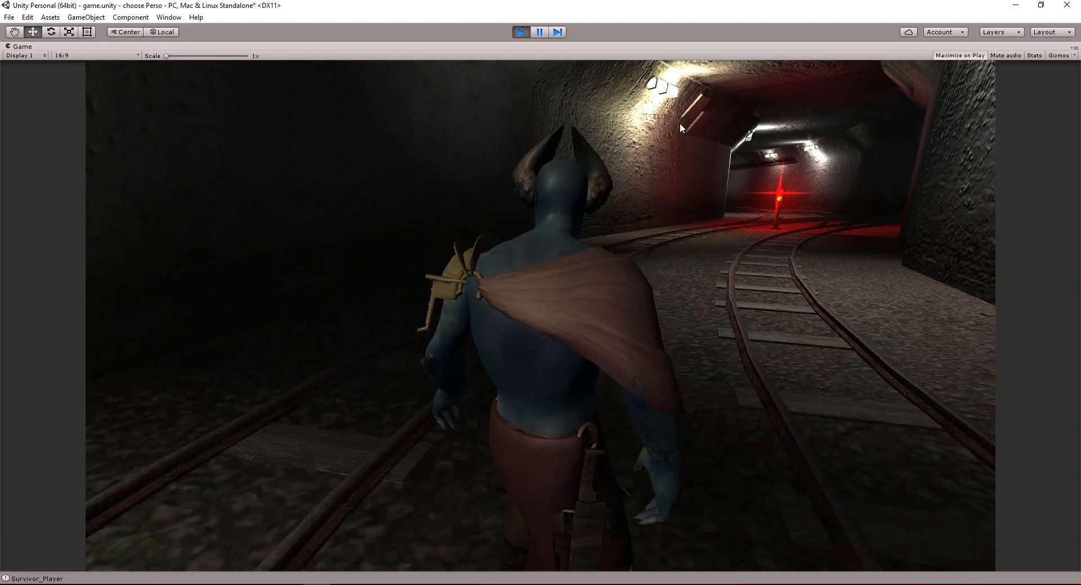
key("w")
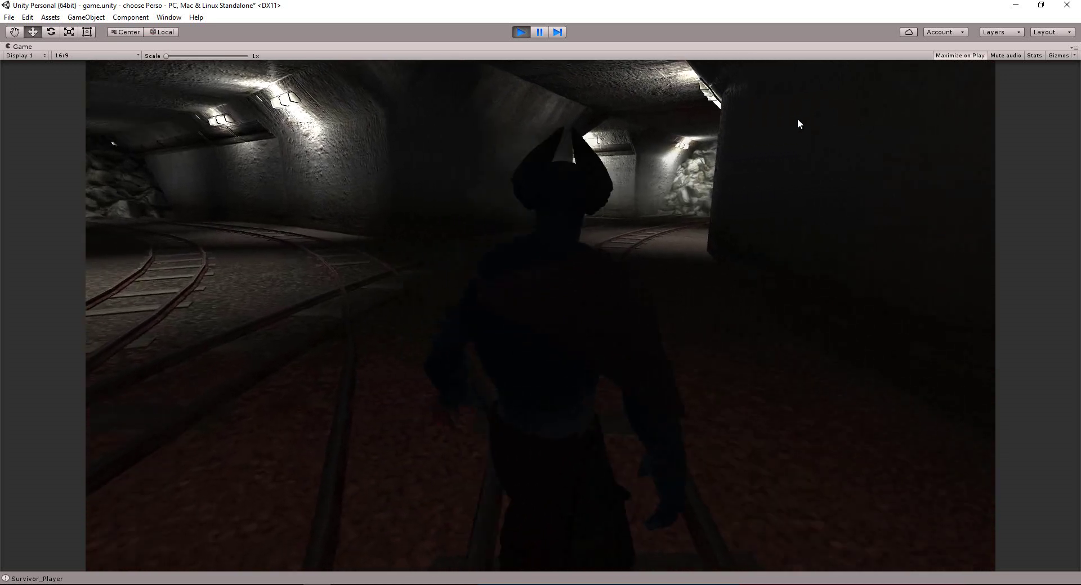
key("ctrl+p")
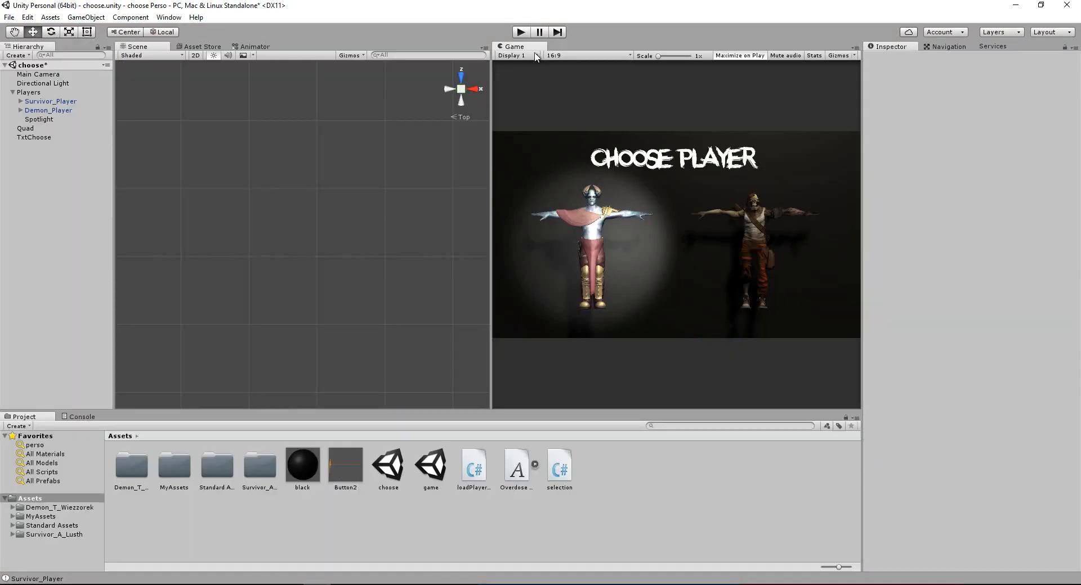
left_click(520, 32)
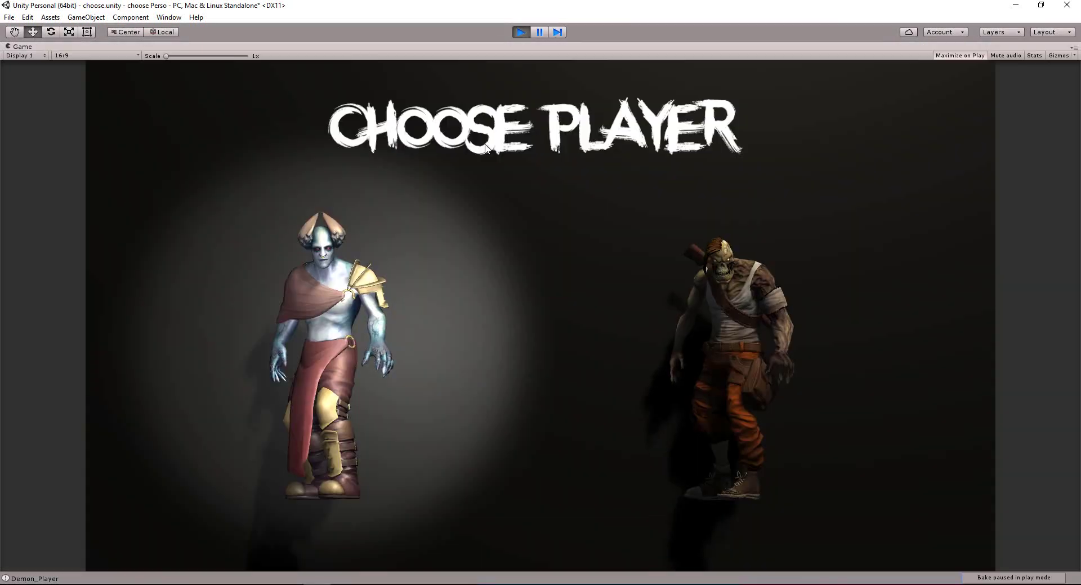